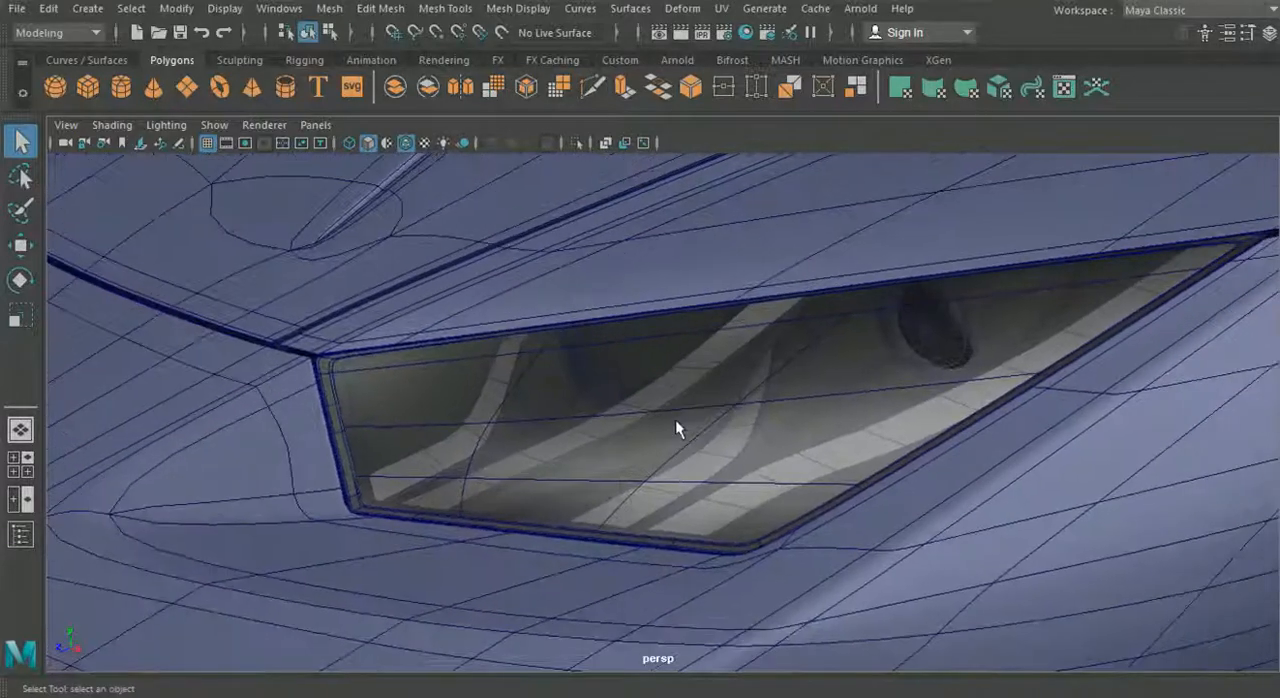
- Hide the headlight glass to expose the lamps and light strips inside the headlight
left_click(672, 418)
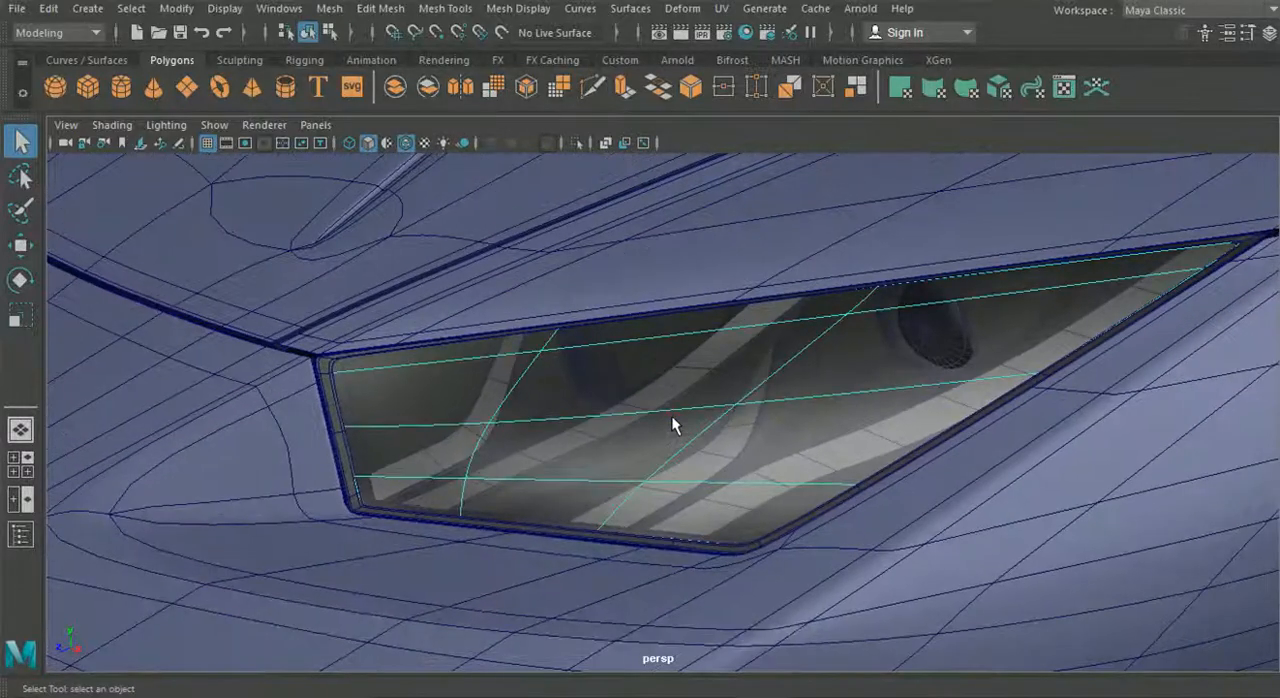
key("ctrl+h")
middle_click_drag(672, 424, 663, 466, "alt")
middle_click_drag(648, 410, 572, 435, "alt")
middle_click_drag(773, 380, 756, 378, "alt")
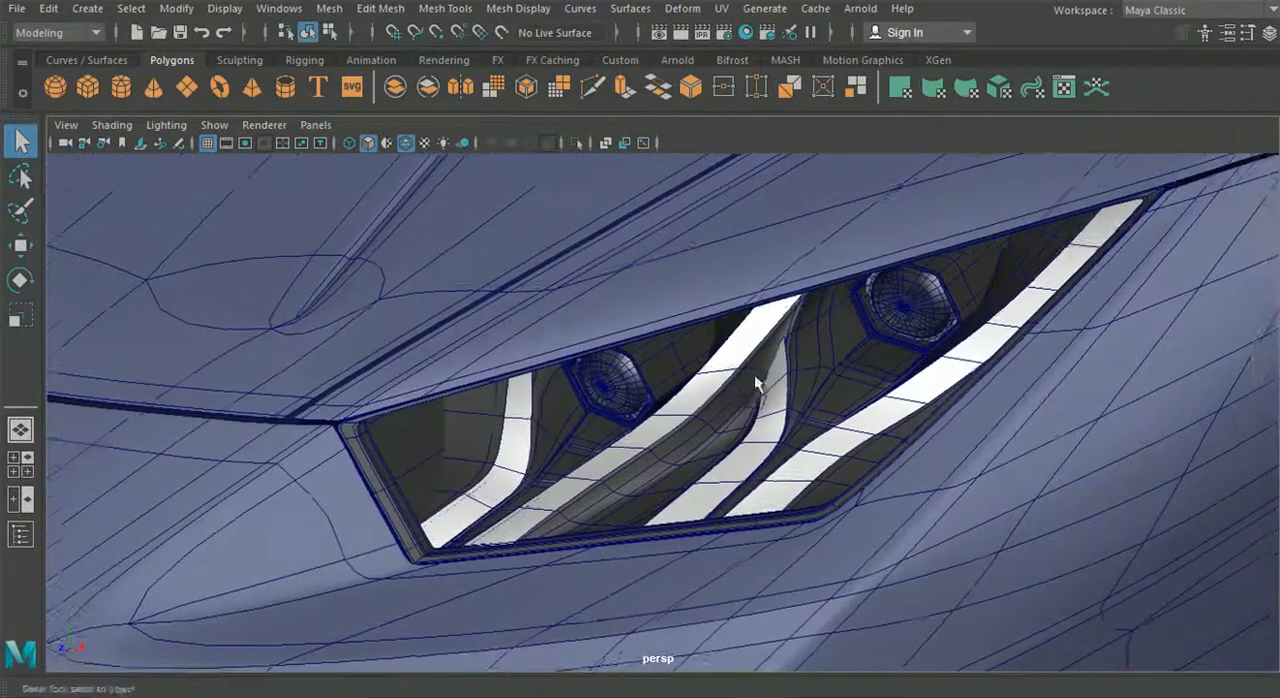
right_click_drag(756, 378, 778, 400, "alt")
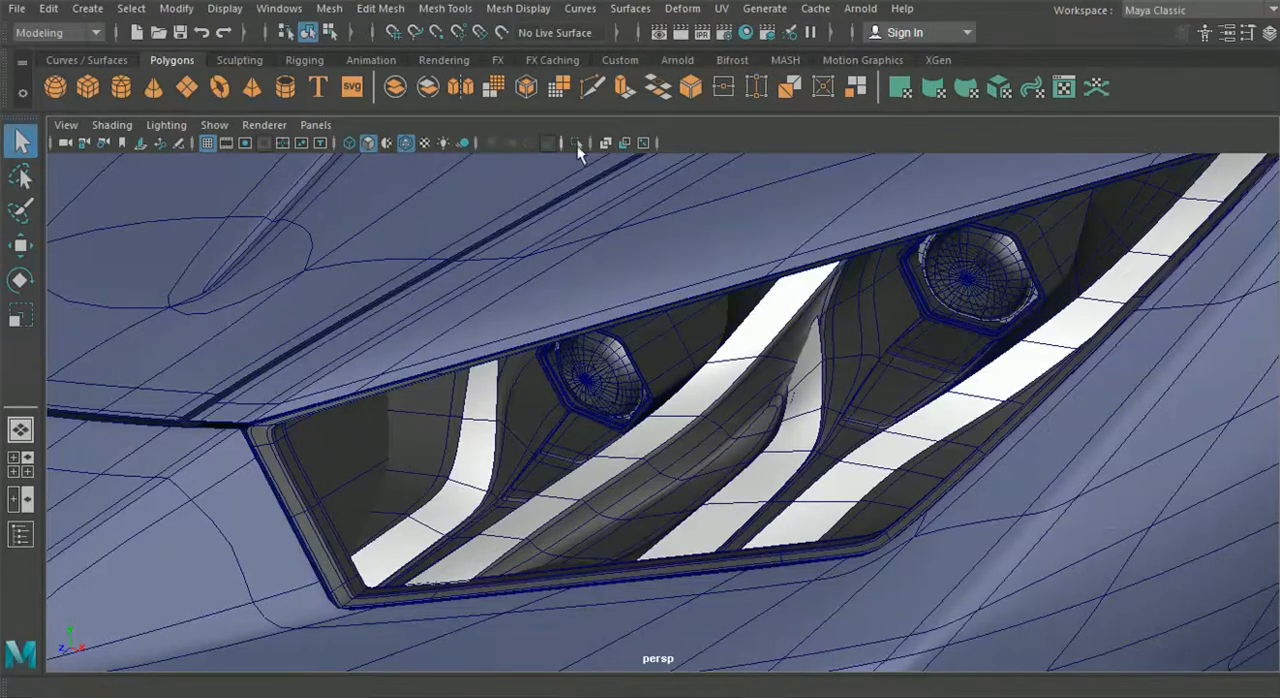
- Turn off the wireframe overlay and inspect the shaded headlight interior up close
left_click(407, 144)
mouse_move(797, 397)
middle_mouse_down("alt")
mouse_move(726, 417)
mouse_move(609, 374)
mouse_move(712, 368)
middle_mouse_up("alt")
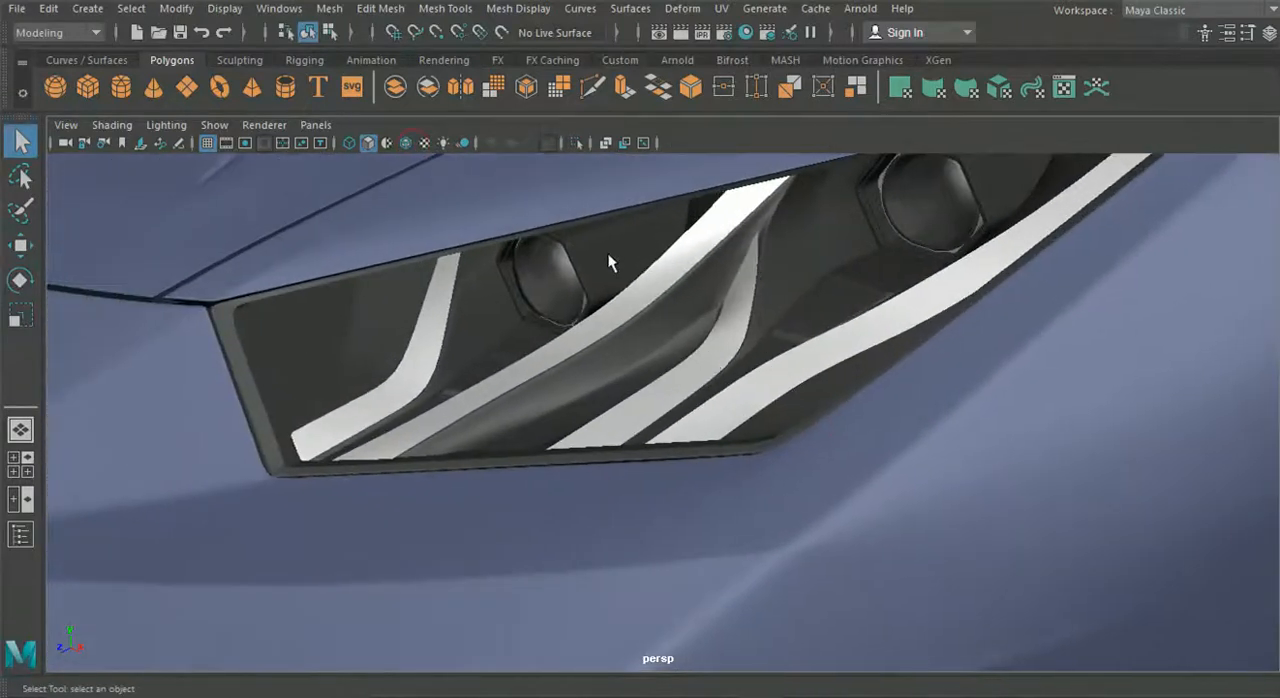
left_click_drag(708, 420, 777, 420, "alt")
middle_click_drag(874, 408, 837, 410, "alt")
right_click_drag(837, 410, 766, 402, "alt")
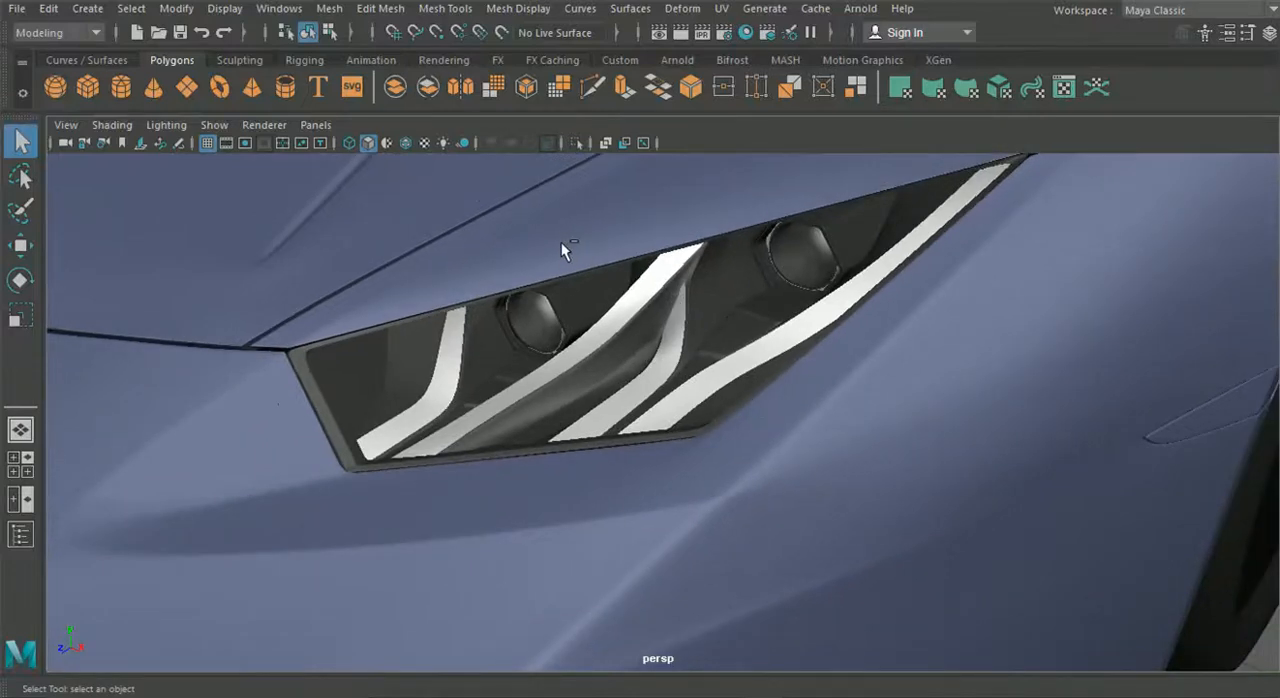
- Show the hidden headlight glass again and clear the selection
left_click(644, 281)
key("f")
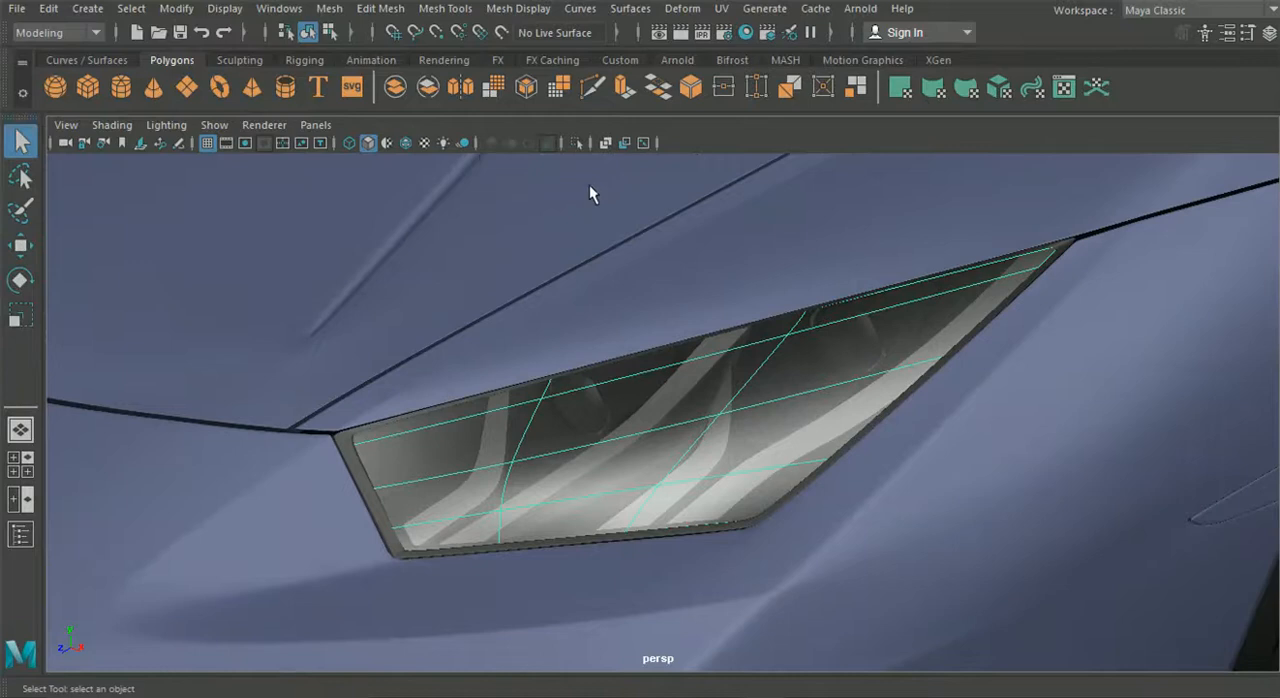
scroll(524, 230, "down", 4)
scroll(890, 425, "down", 6)
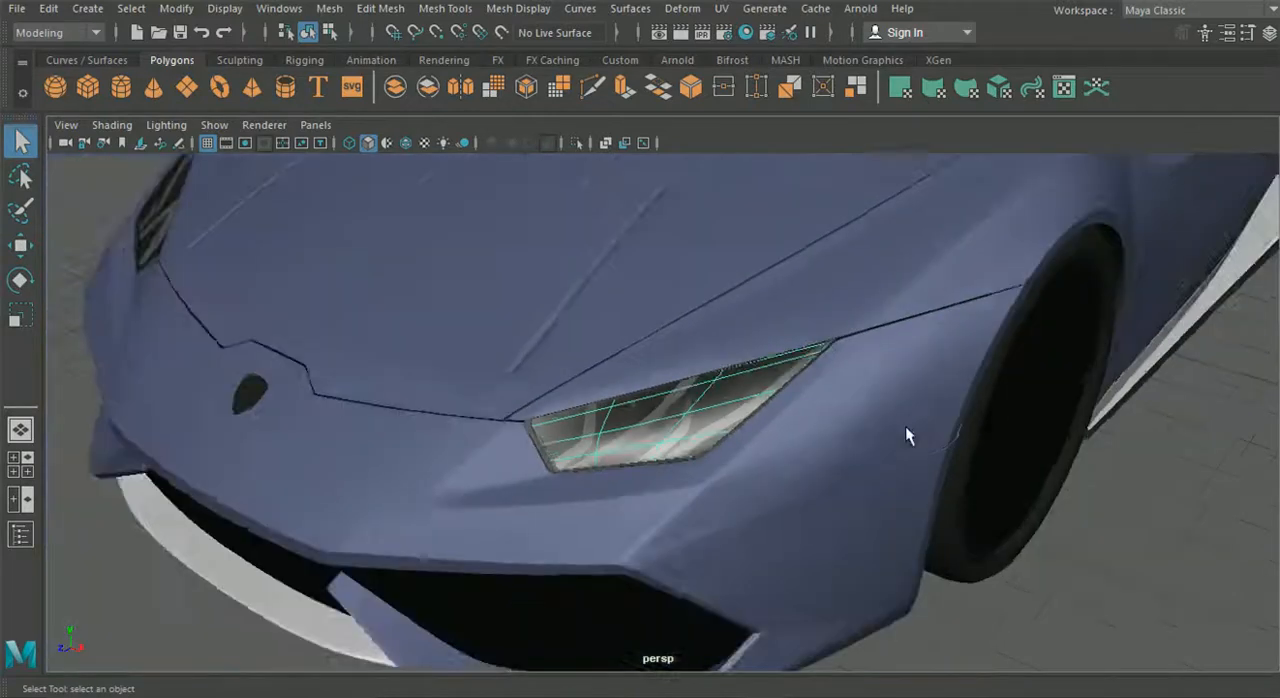
left_click(1052, 488)
- Examine the whole car from front, side and rear, with the wireframe overlay turned back on
left_click_drag(1088, 494, 856, 458, "alt")
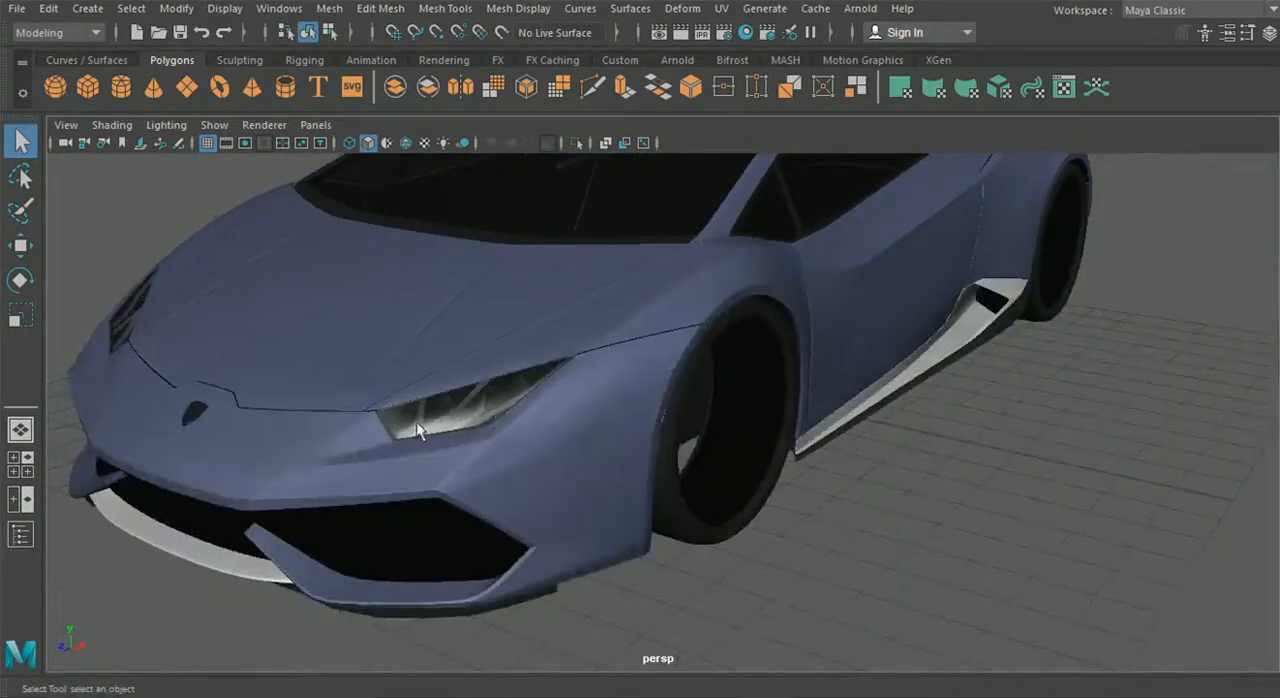
left_click_drag(499, 420, 587, 423, "alt")
scroll(743, 425, "down", 5)
mouse_move(624, 293)
left_mouse_down("alt")
mouse_move(709, 334)
mouse_move(605, 291)
mouse_move(474, 309)
mouse_move(570, 360)
mouse_move(586, 350)
left_mouse_up("alt")
left_click(400, 143)
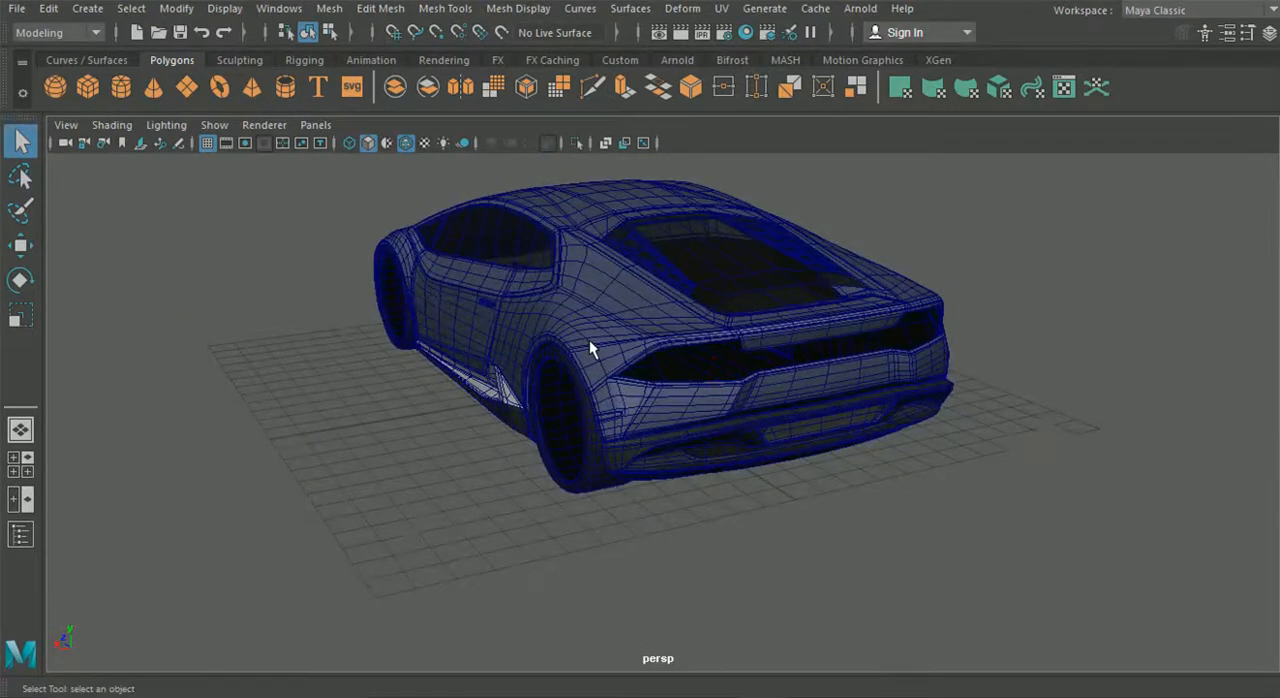
left_click_drag(543, 297, 930, 372, "alt")
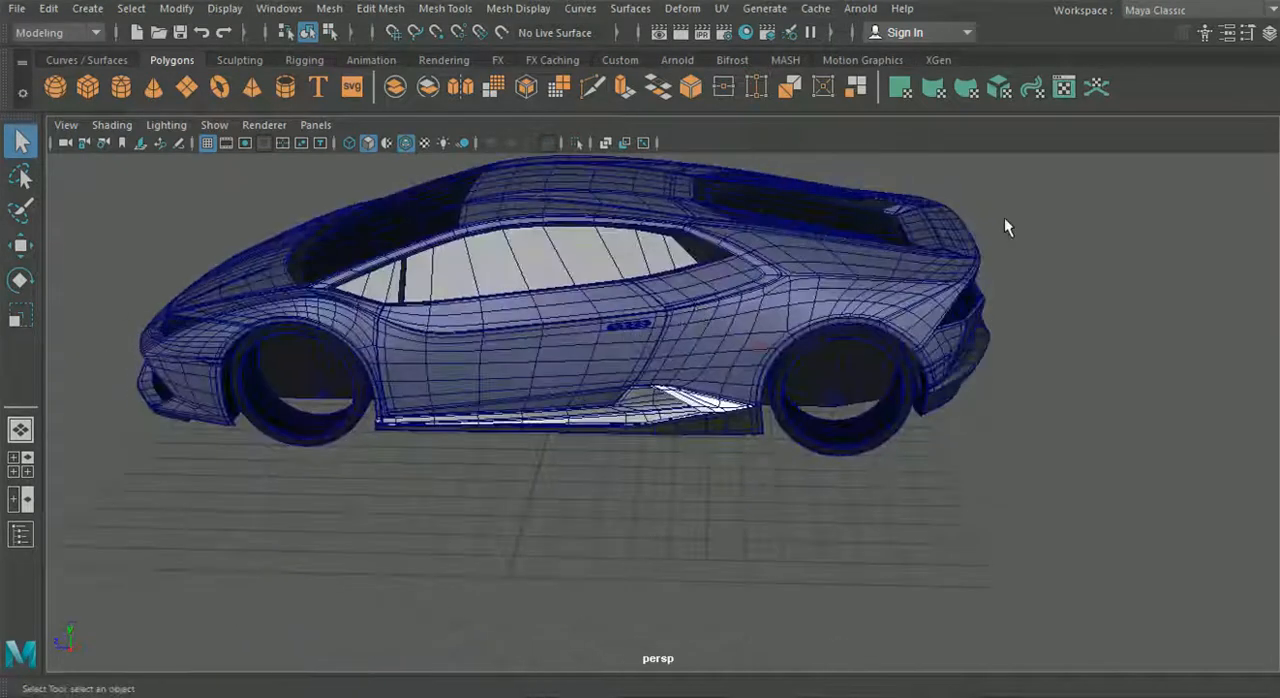
left_click_drag(938, 258, 714, 423, "alt")
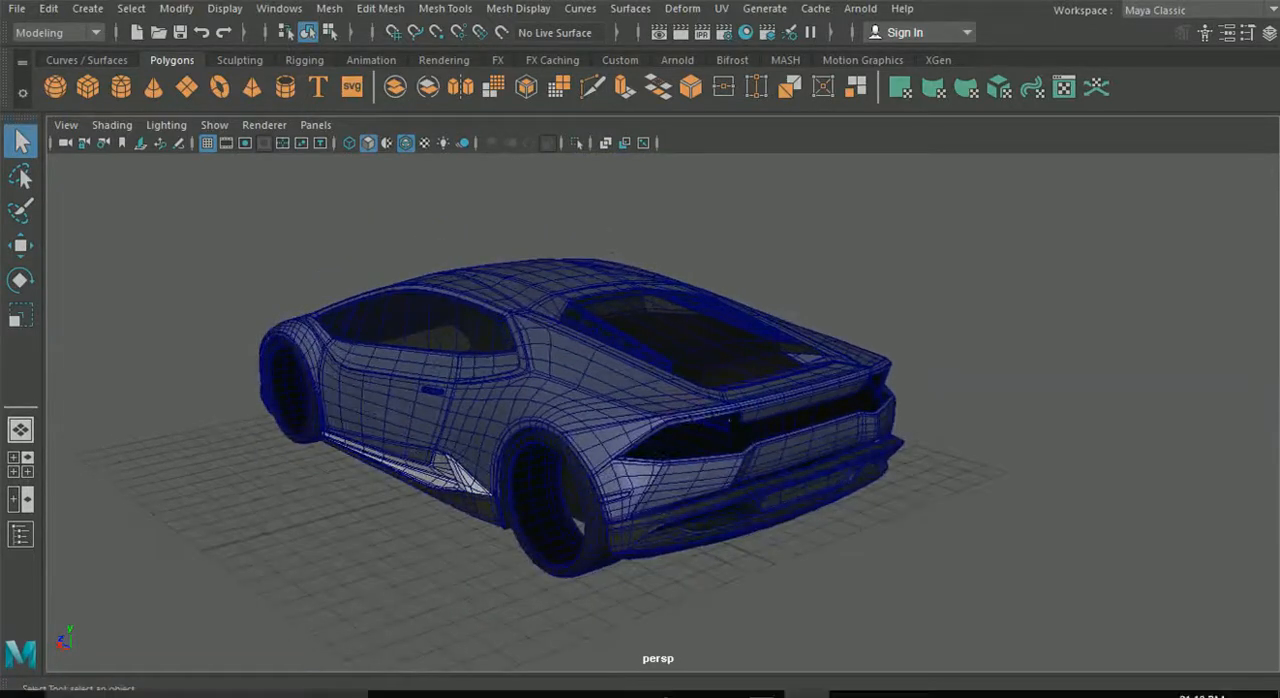
- Switch to the rear reference photo and examine the tail light's outline, light strip and red segments, then return to Maya
left_click(806, 680)
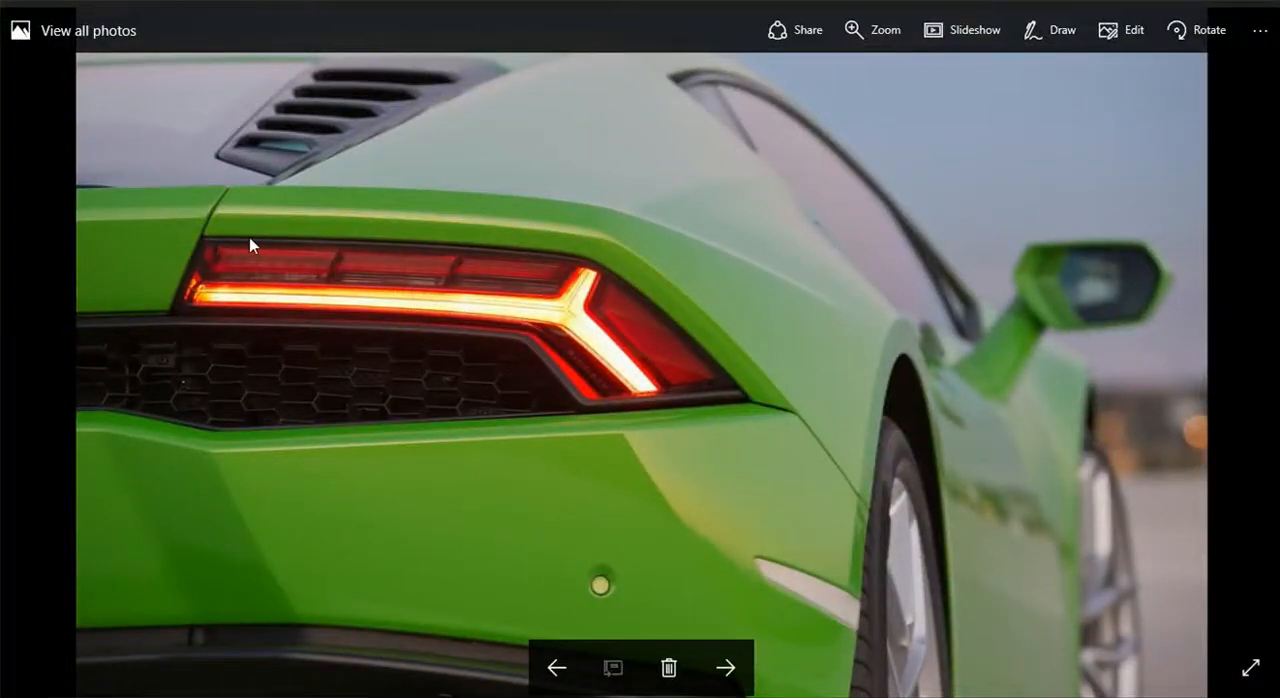
scroll(249, 237, "up", 3, "ctrl")
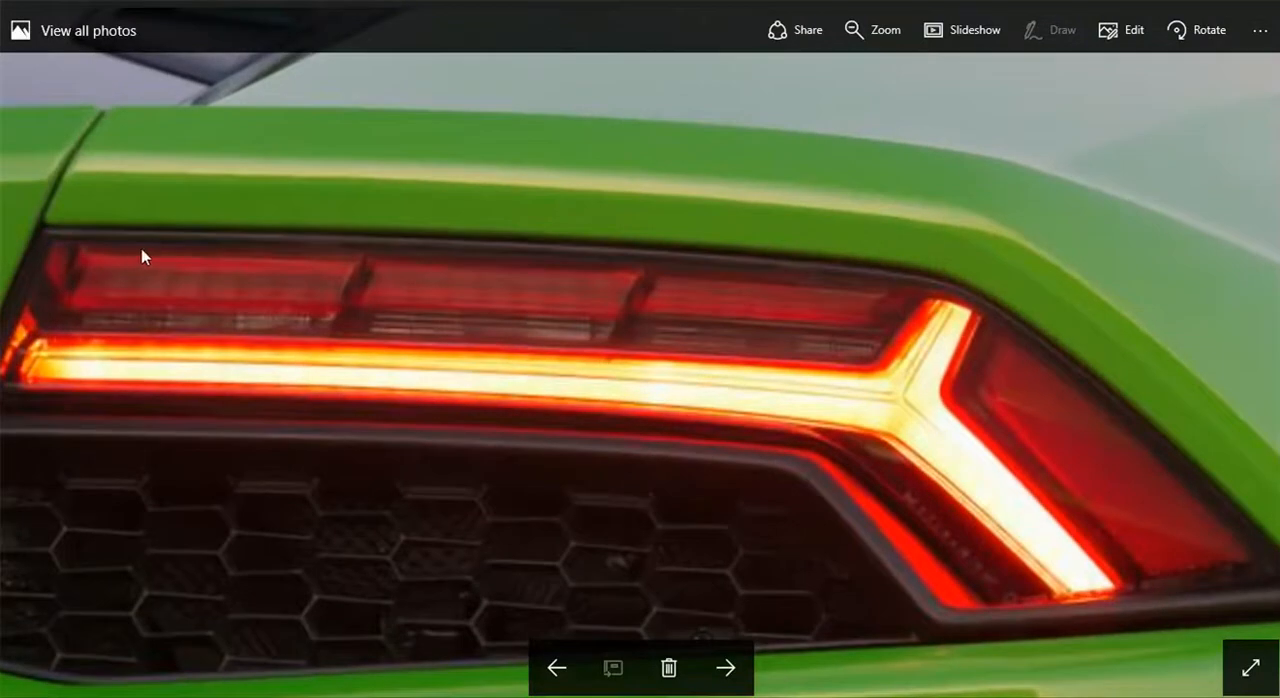
left_click_drag(134, 256, 229, 244)
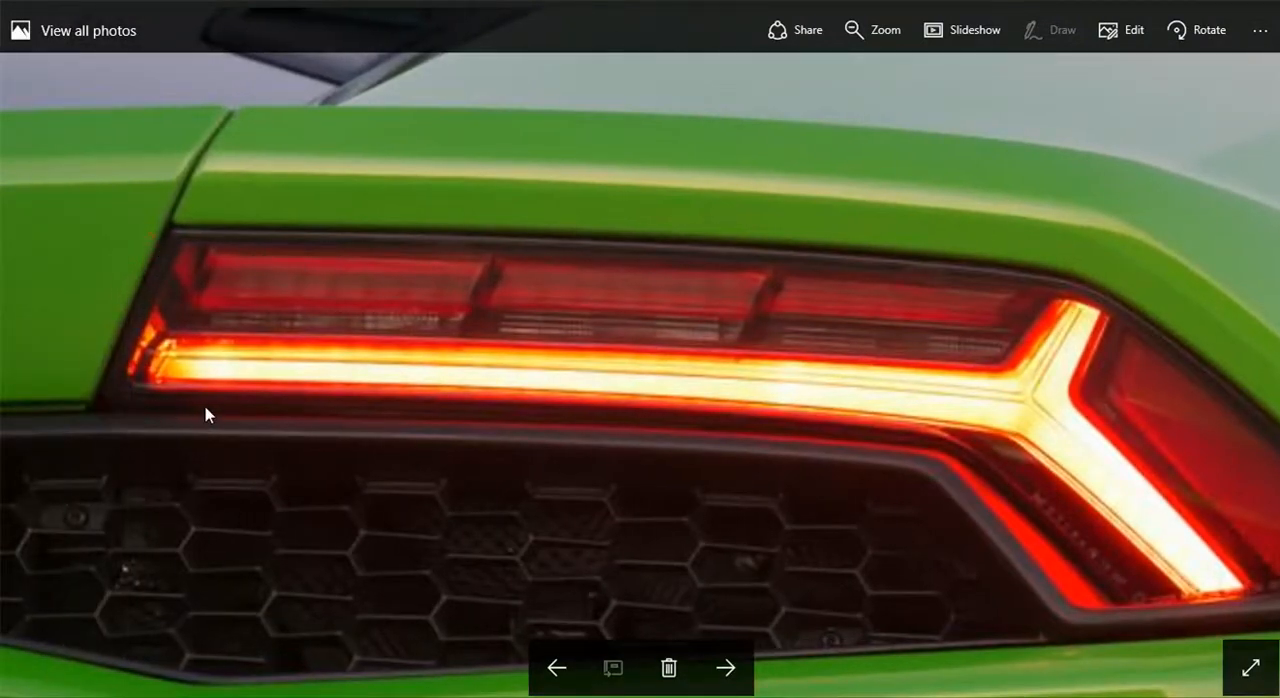
left_click_drag(970, 470, 849, 409)
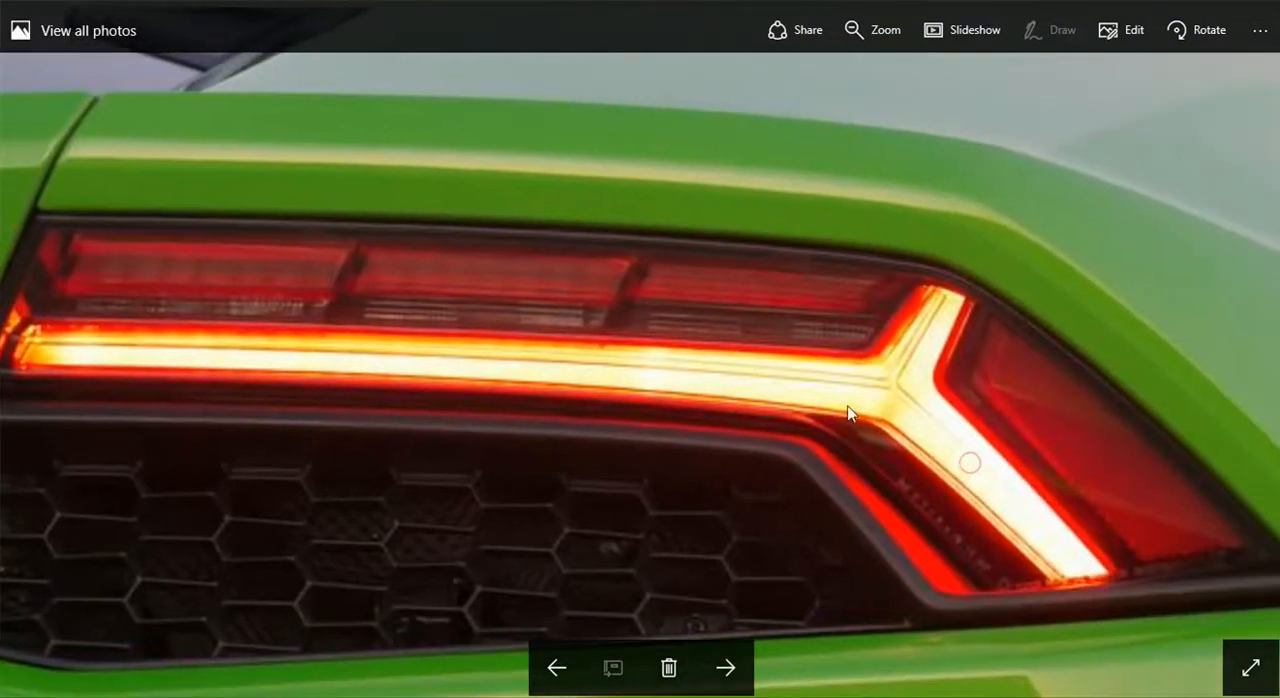
left_click_drag(898, 258, 703, 248)
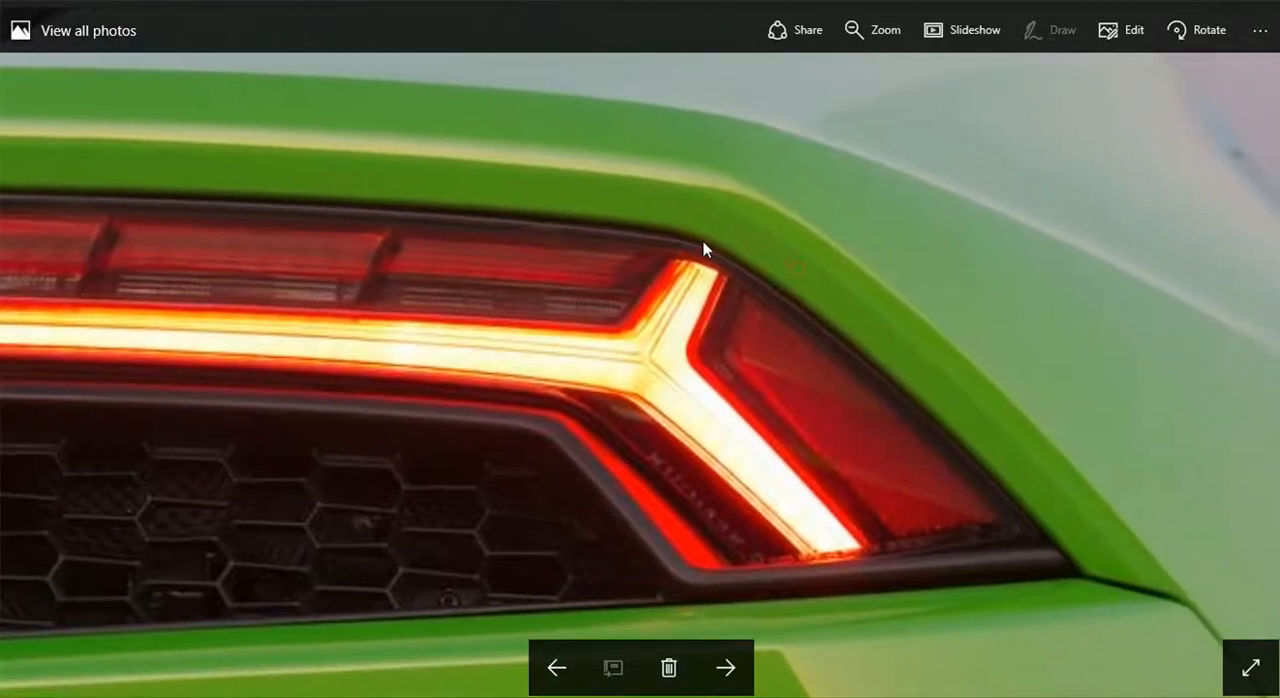
left_click_drag(1018, 510, 1005, 467)
left_click_drag(907, 483, 1010, 473)
scroll(838, 471, "down", 1)
scroll(846, 520, "down", 1)
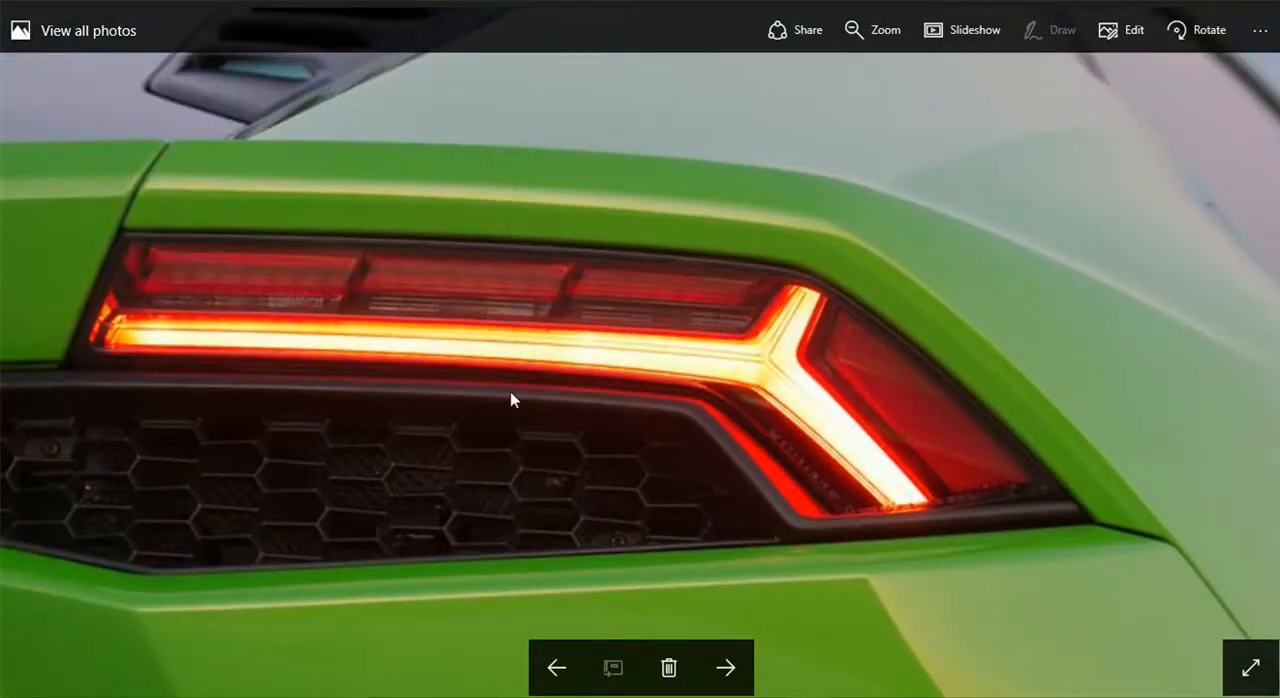
left_click_drag(510, 391, 612, 391)
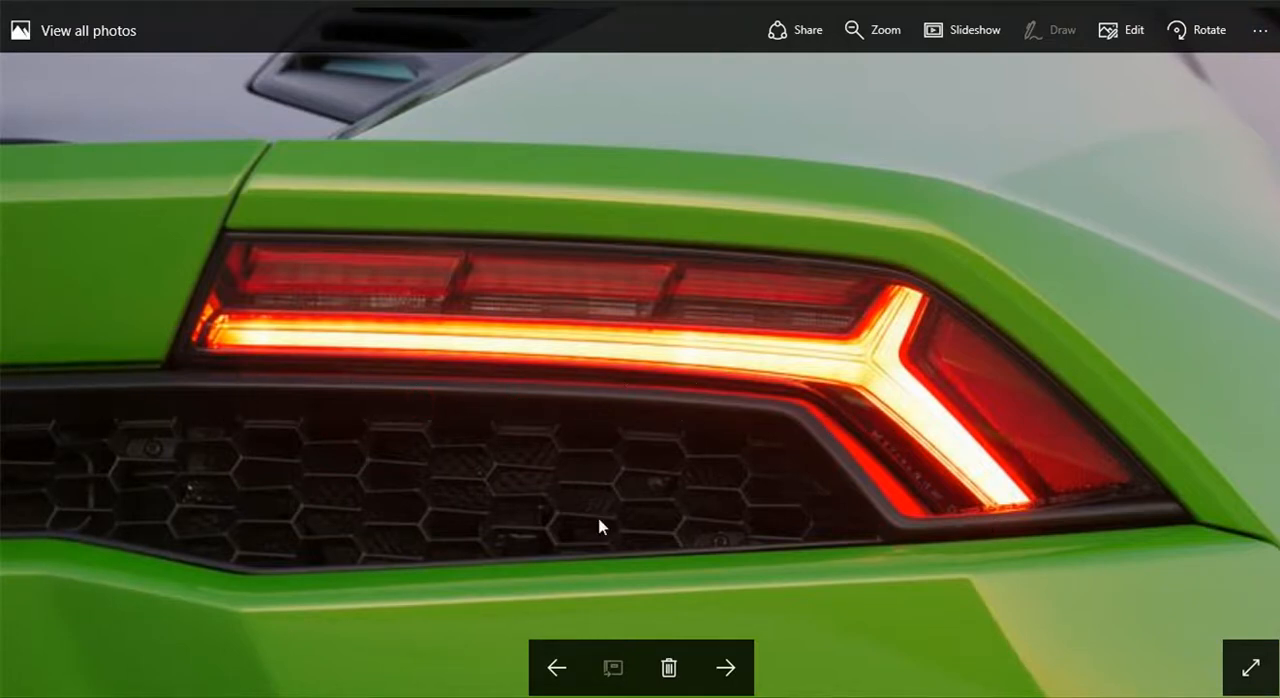
scroll(415, 498, "down", 3)
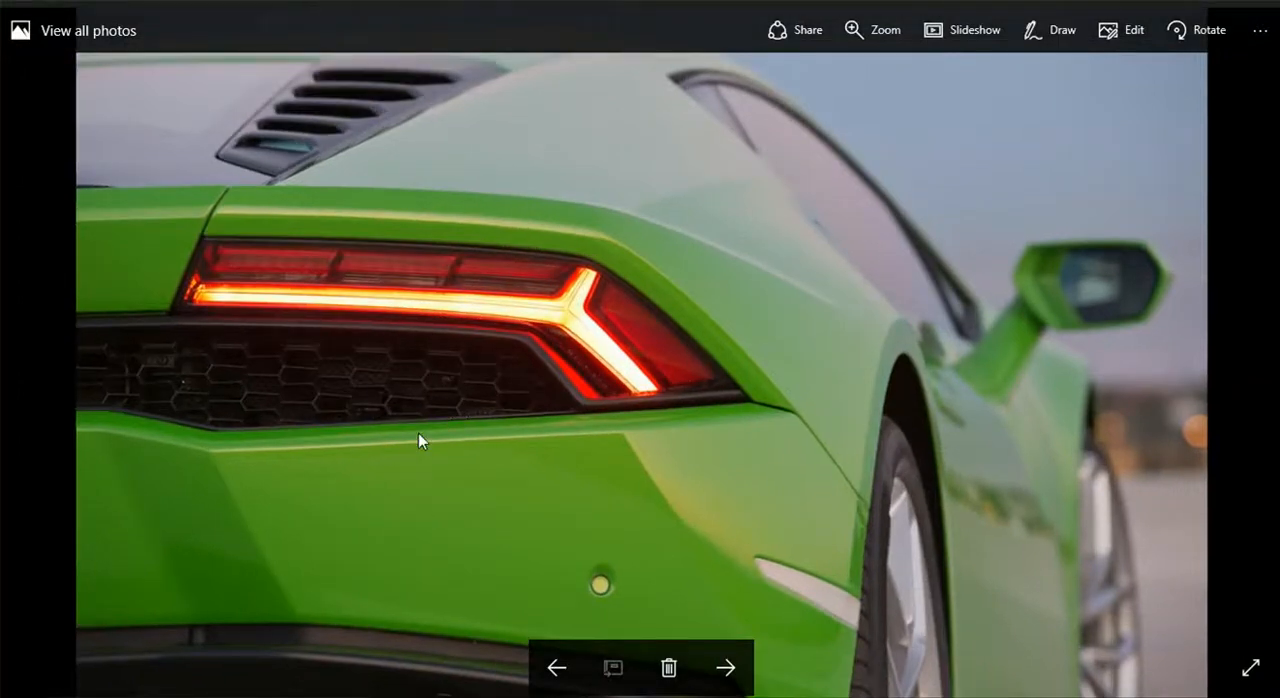
scroll(461, 342, "up", 1)
scroll(377, 321, "up", 2)
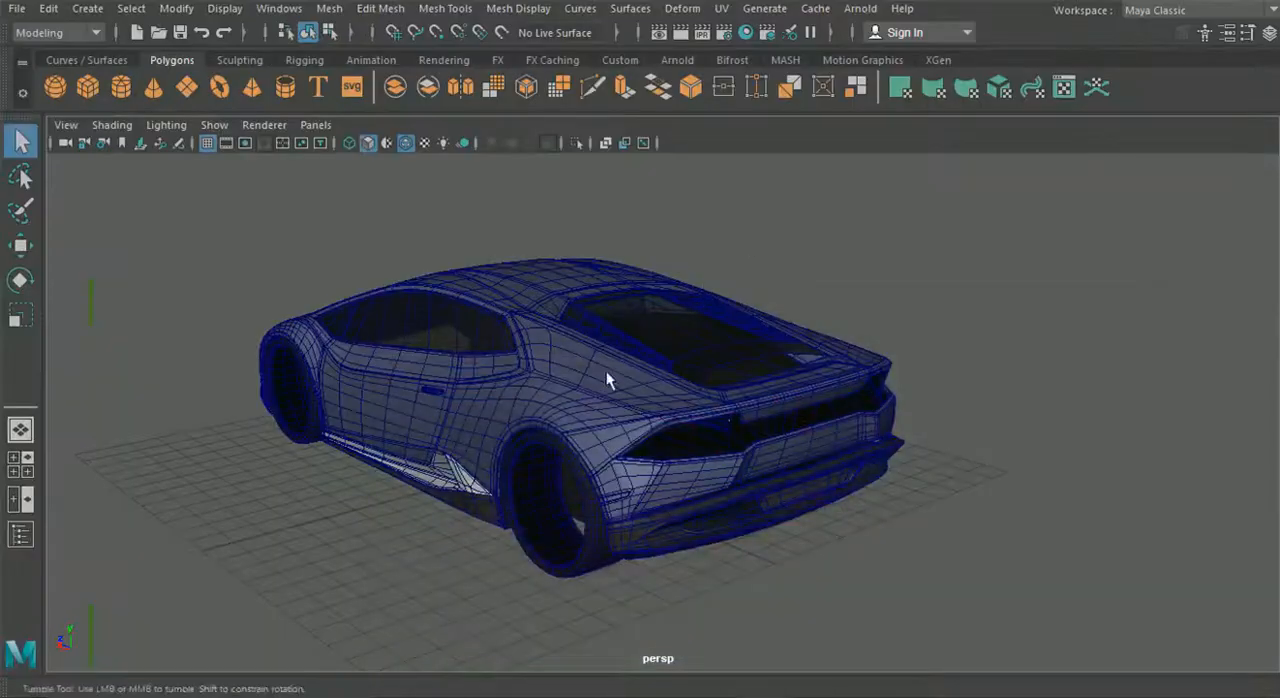
left_click_drag(606, 374, 448, 253, "alt")
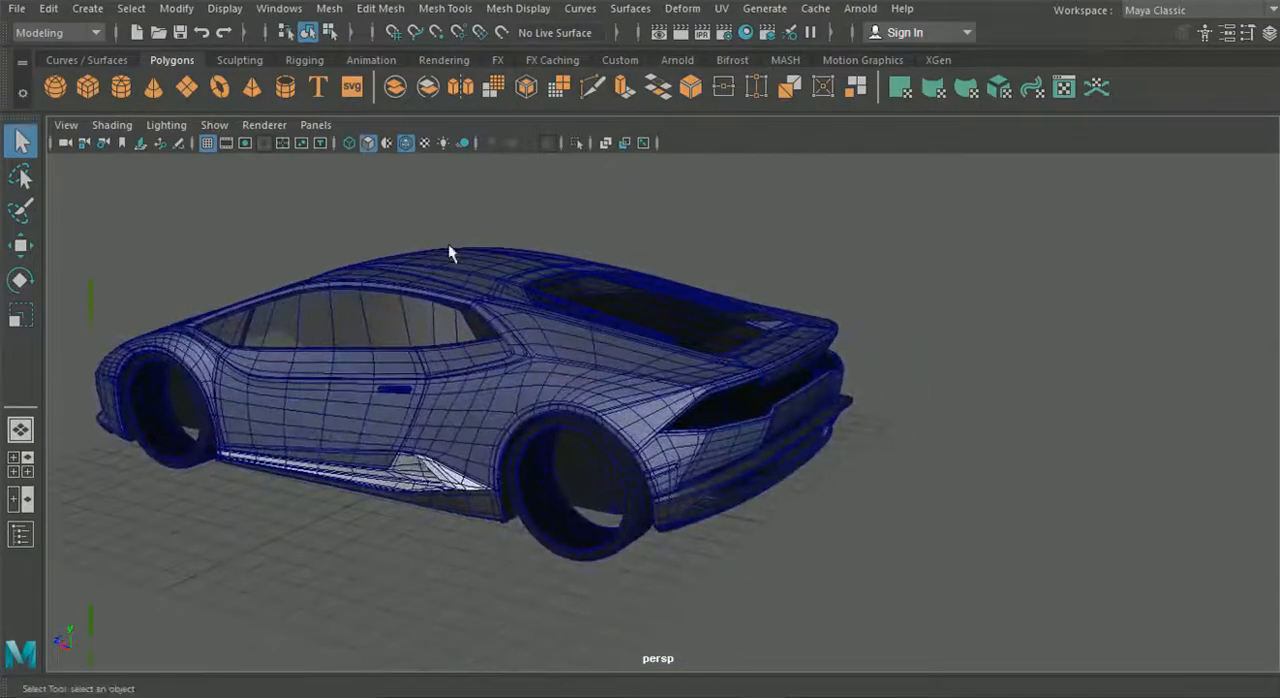
- Create a polygon plane and move it behind the car to about -15.6 in Z
left_click_drag(325, 302, 104, 287, "alt")
left_click(14, 247)
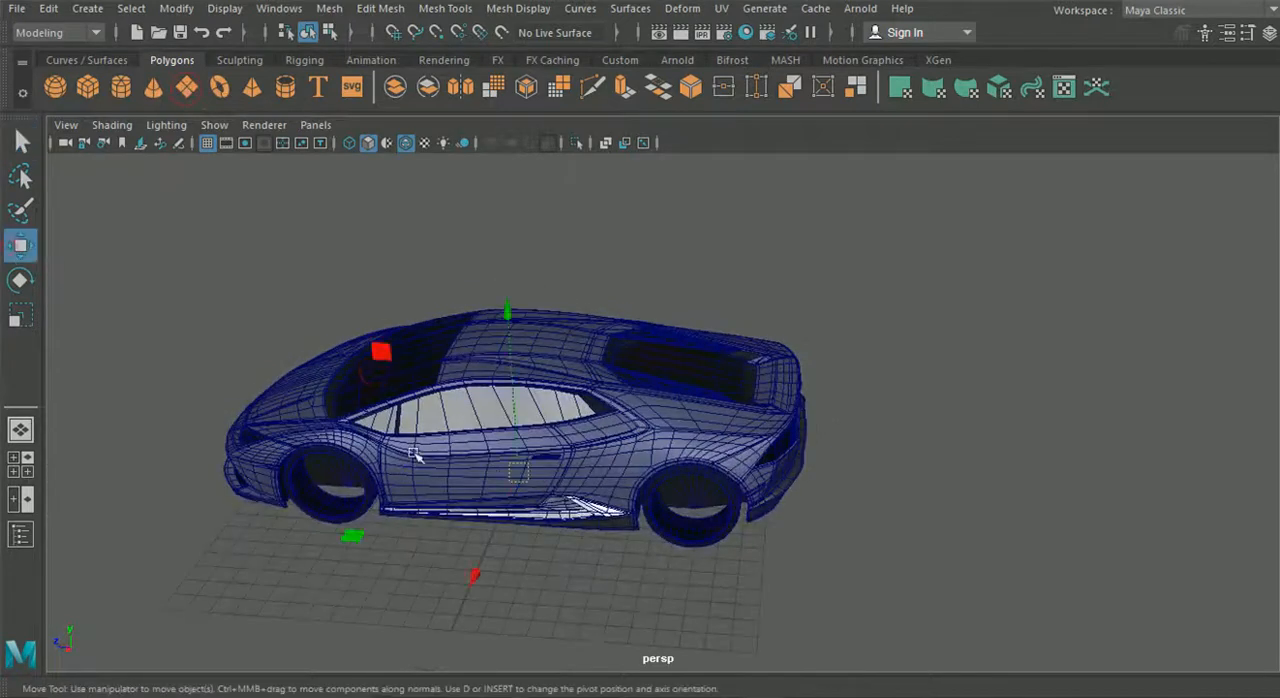
left_click_drag(357, 463, 818, 471)
middle_click_drag(818, 471, 688, 449, "alt")
- Set the new plane's width and height subdivisions to 1
left_click(1269, 34)
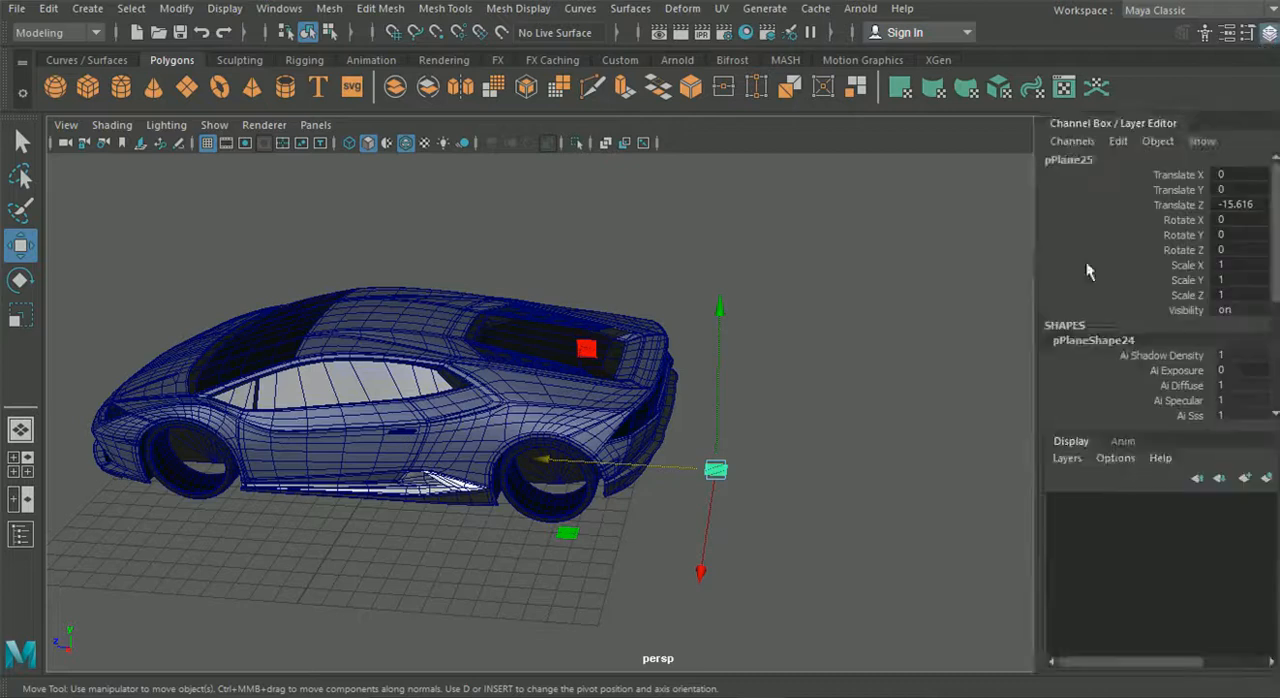
scroll(612, 362, "down", 5)
left_click(561, 397)
double_click(1232, 367)
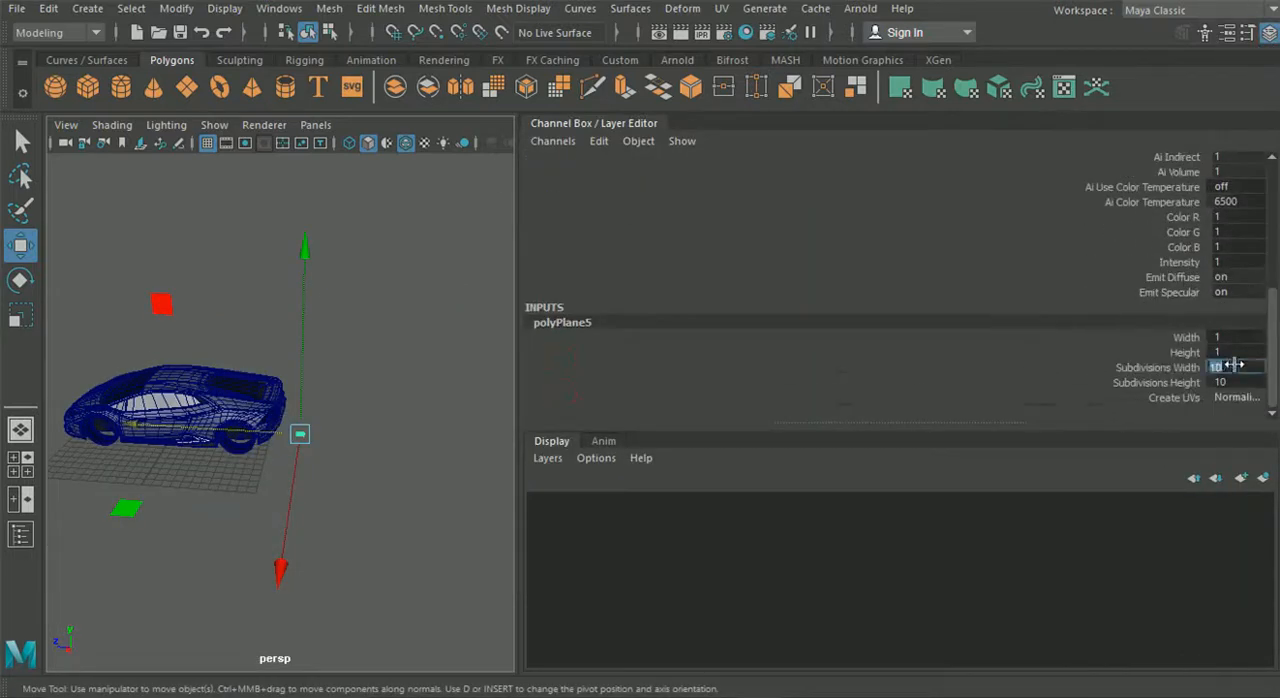
type("1")
key("Tab")
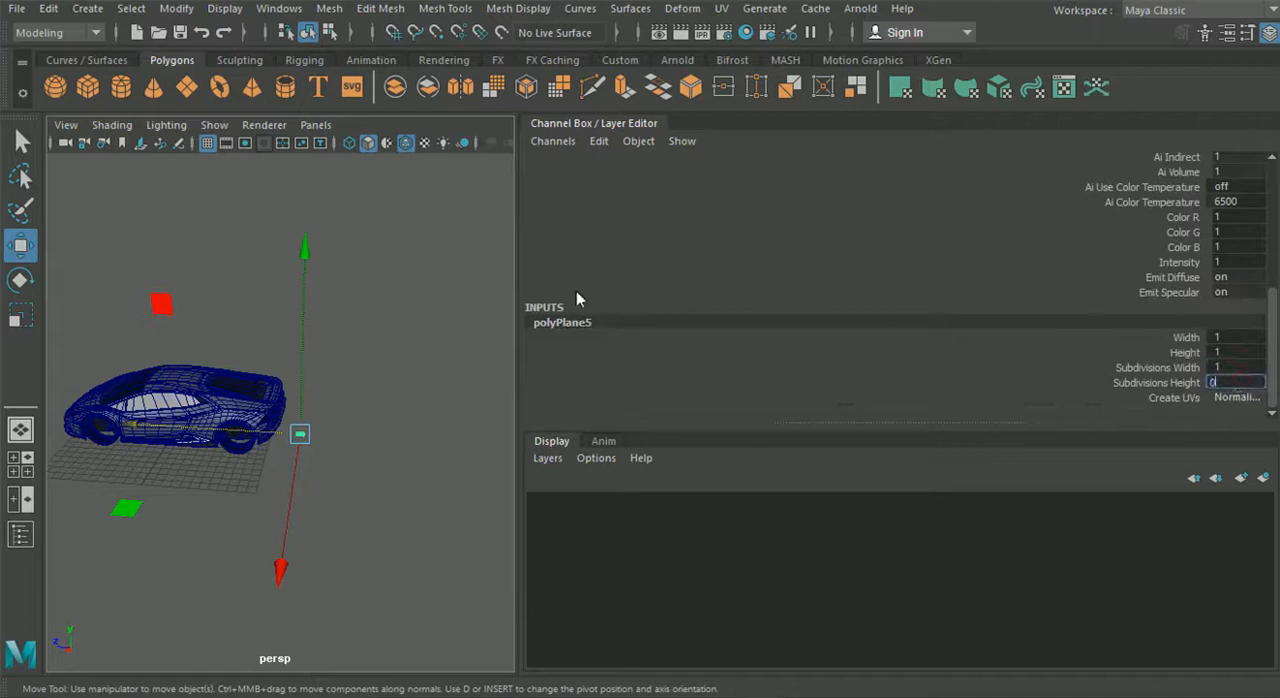
left_click(366, 386)
left_click(1268, 33)
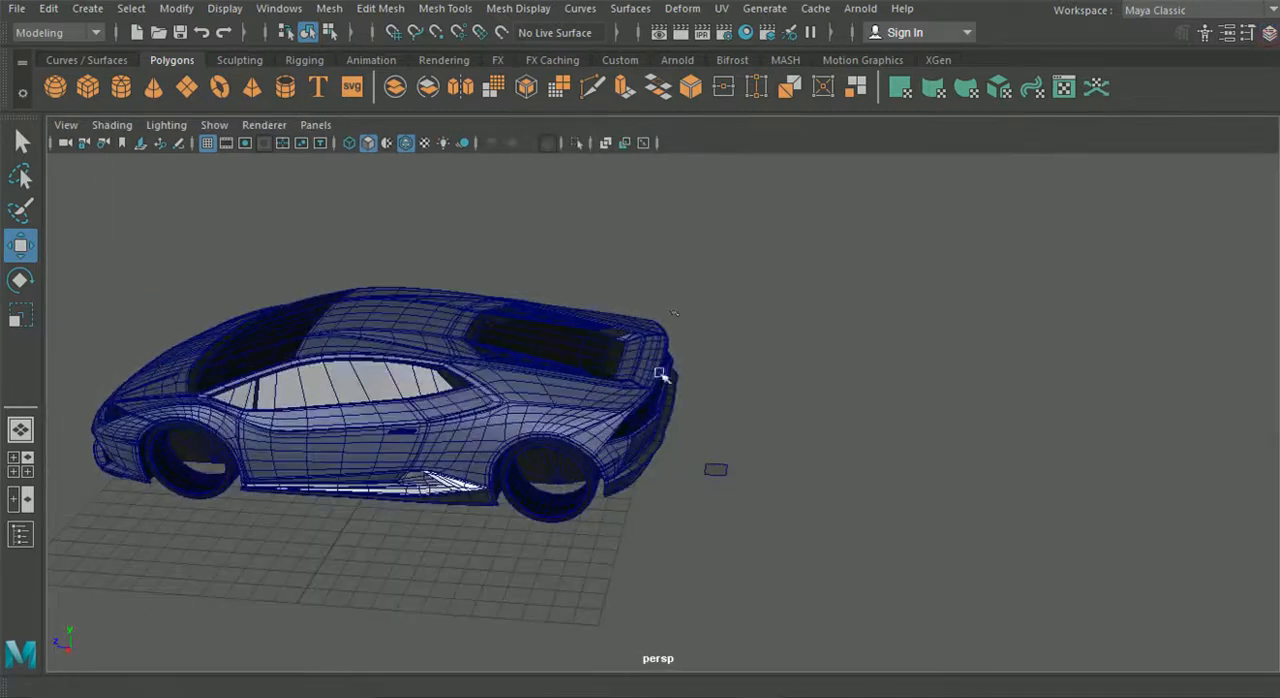
- Rotate the plane upright behind the car, with Rotate X at -90 degrees
scroll(660, 374, "up", 8)
left_click(652, 468)
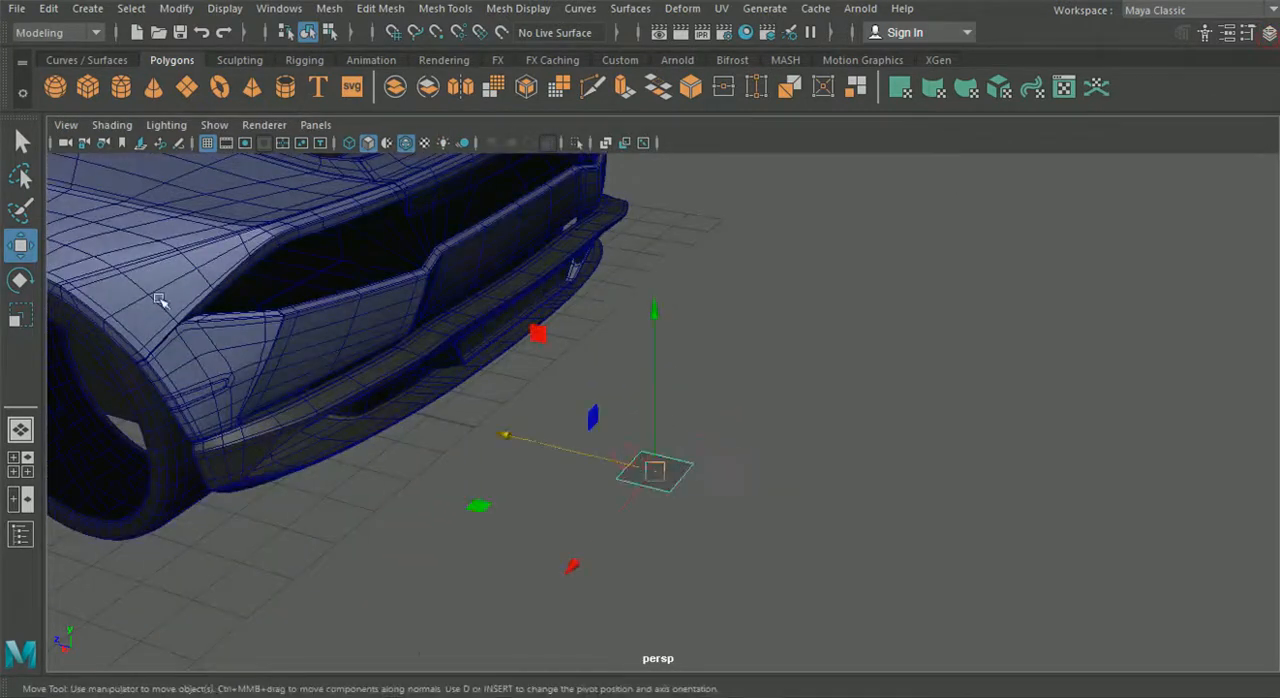
key("e")
left_click_drag(725, 346, 810, 540)
left_click(1268, 33)
scroll(1098, 268, "down", 2)
scroll(1098, 268, "up", 2)
double_click(1228, 217)
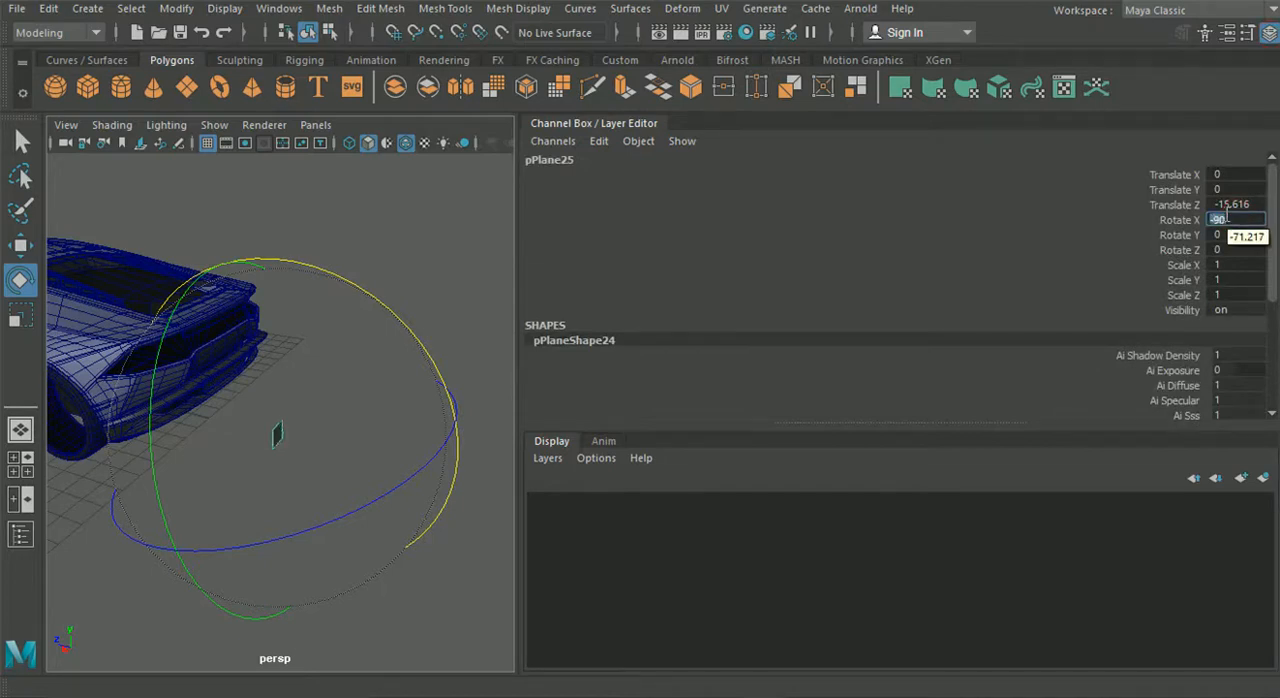
left_click(1270, 34)
- Raise the upright plane to about 4 cm in Y behind the rear bumper
left_click_drag(692, 408, 737, 420, "alt")
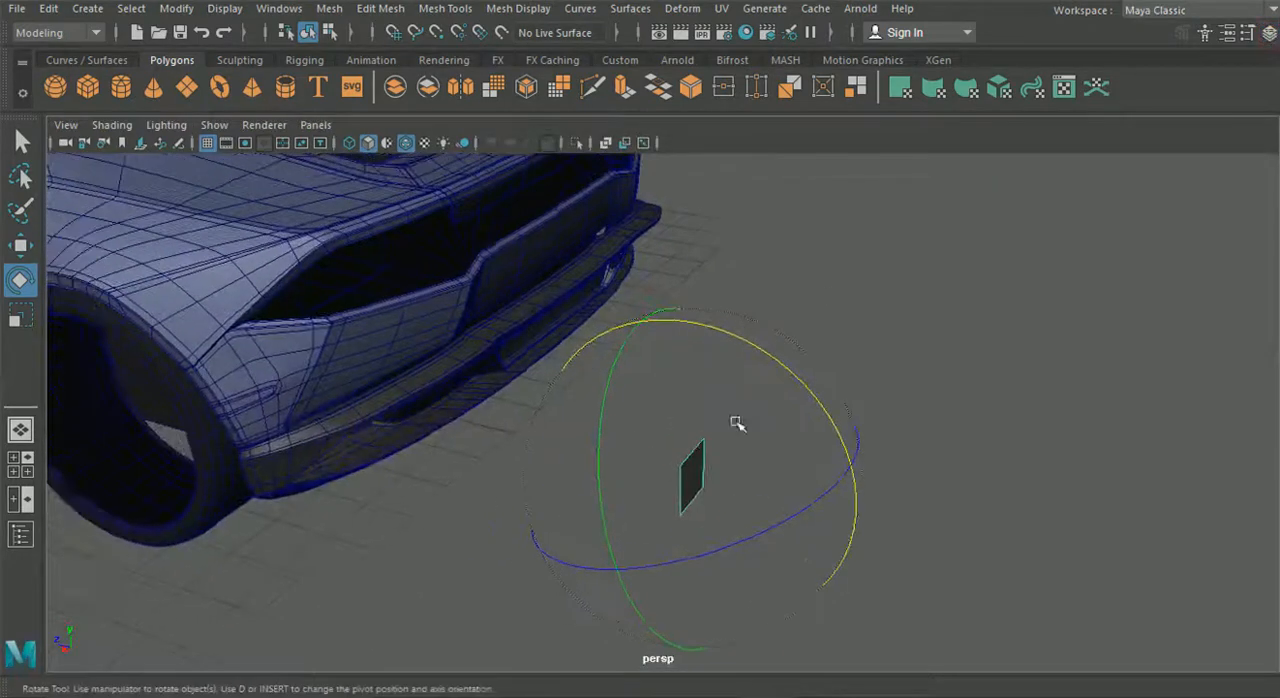
left_click(21, 245)
left_click_drag(529, 437, 500, 395, "alt")
left_click_drag(543, 322, 537, 197)
middle_click_drag(600, 280, 617, 378, "alt")
left_click_drag(547, 318, 546, 239)
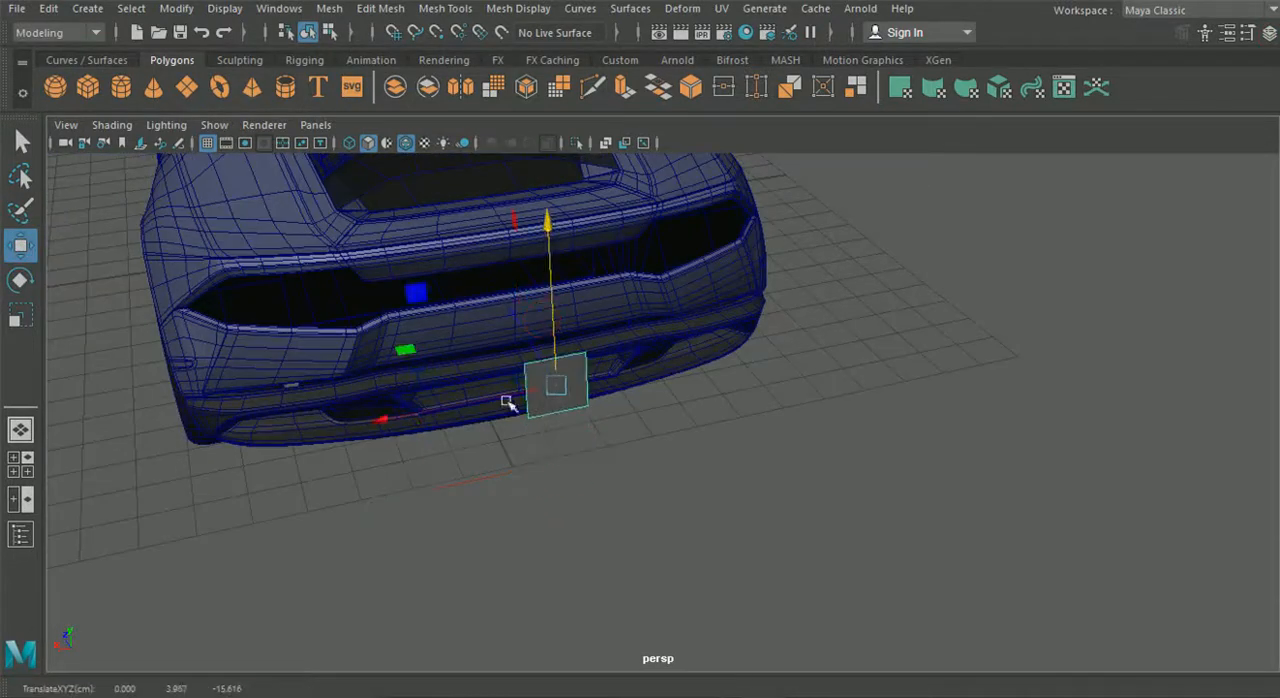
- Move the plane sideways, upward and forward into the tail light opening on one side of the car
left_click_drag(443, 408, 277, 438)
left_click_drag(368, 262, 360, 196)
left_click_drag(470, 400, 437, 378, "alt")
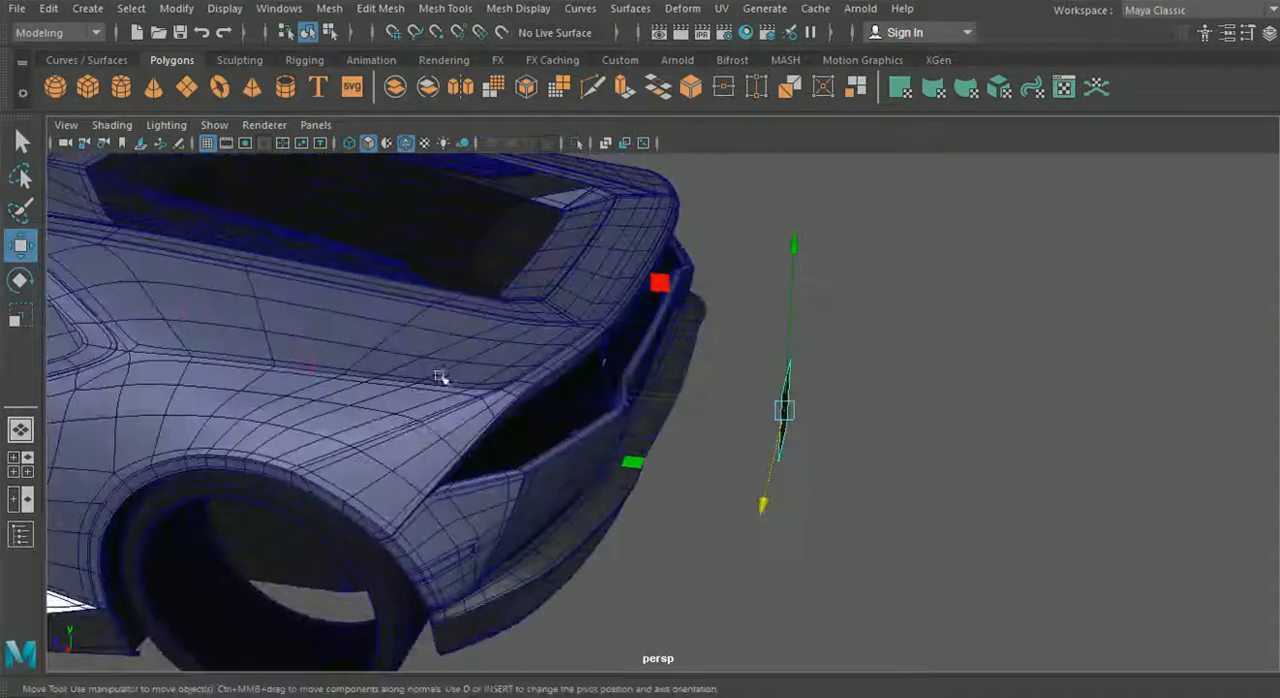
left_click_drag(623, 392, 501, 386)
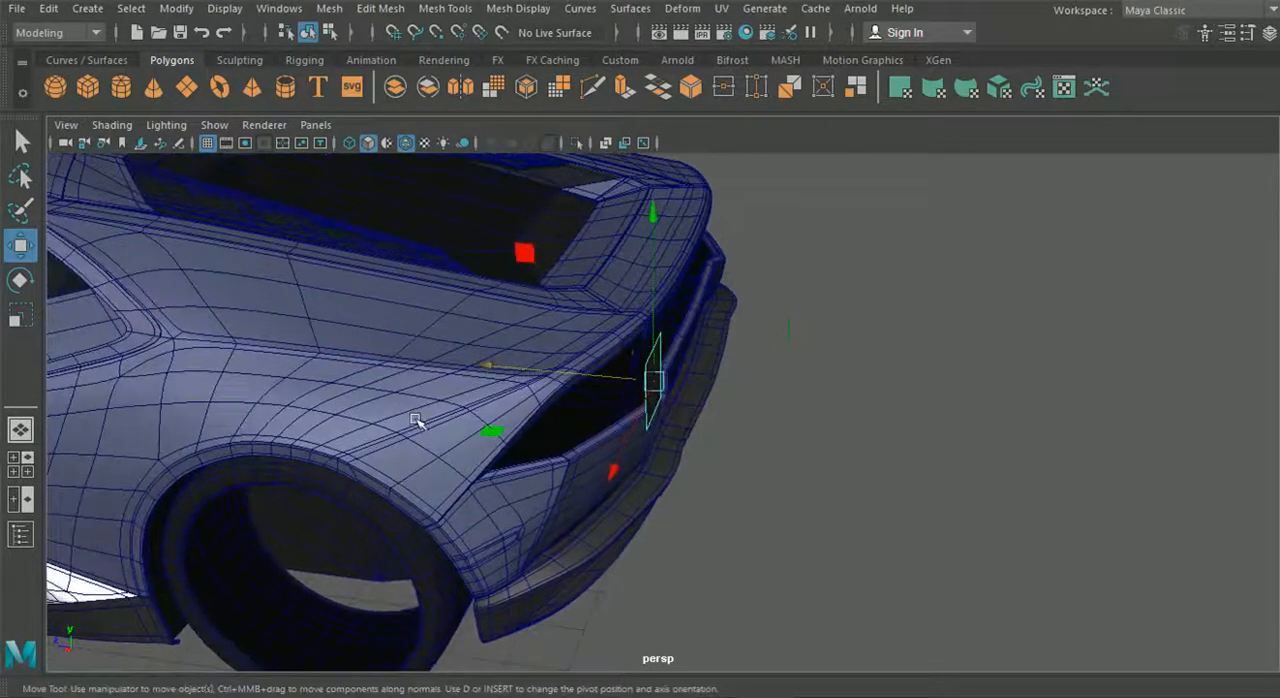
- Align the upright plane with the rear end of the tail light opening against the side view reference
left_click(18, 465)
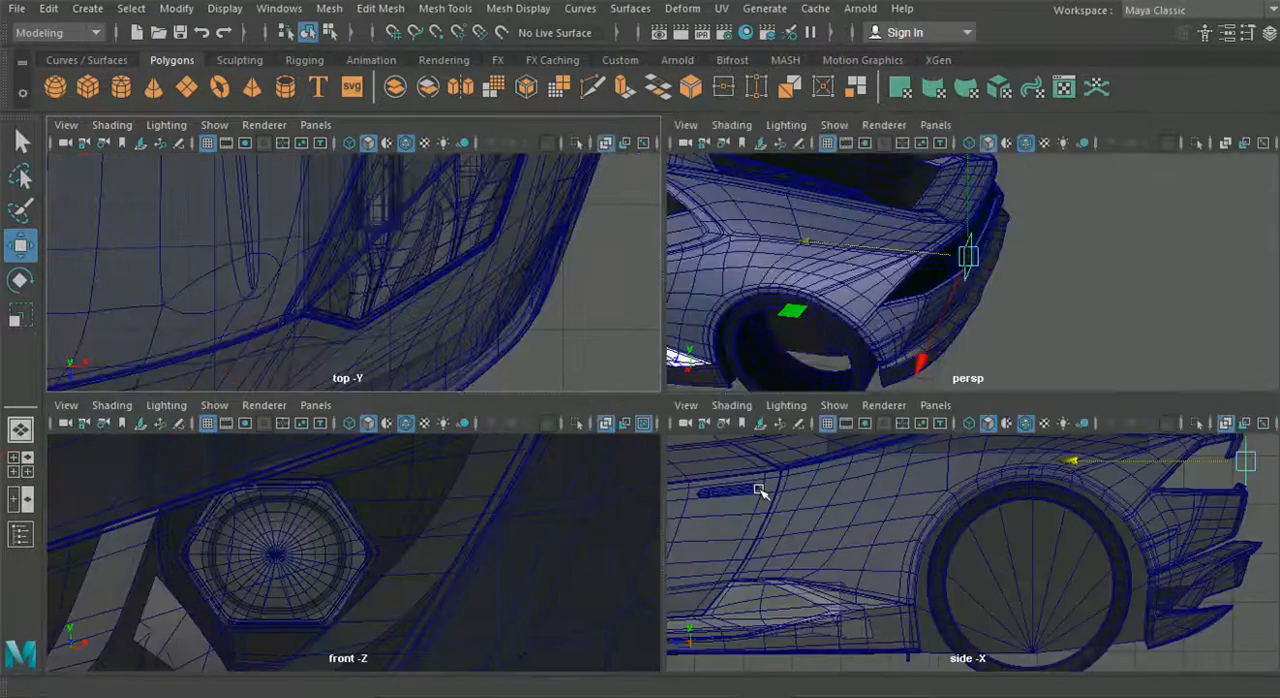
key("space")
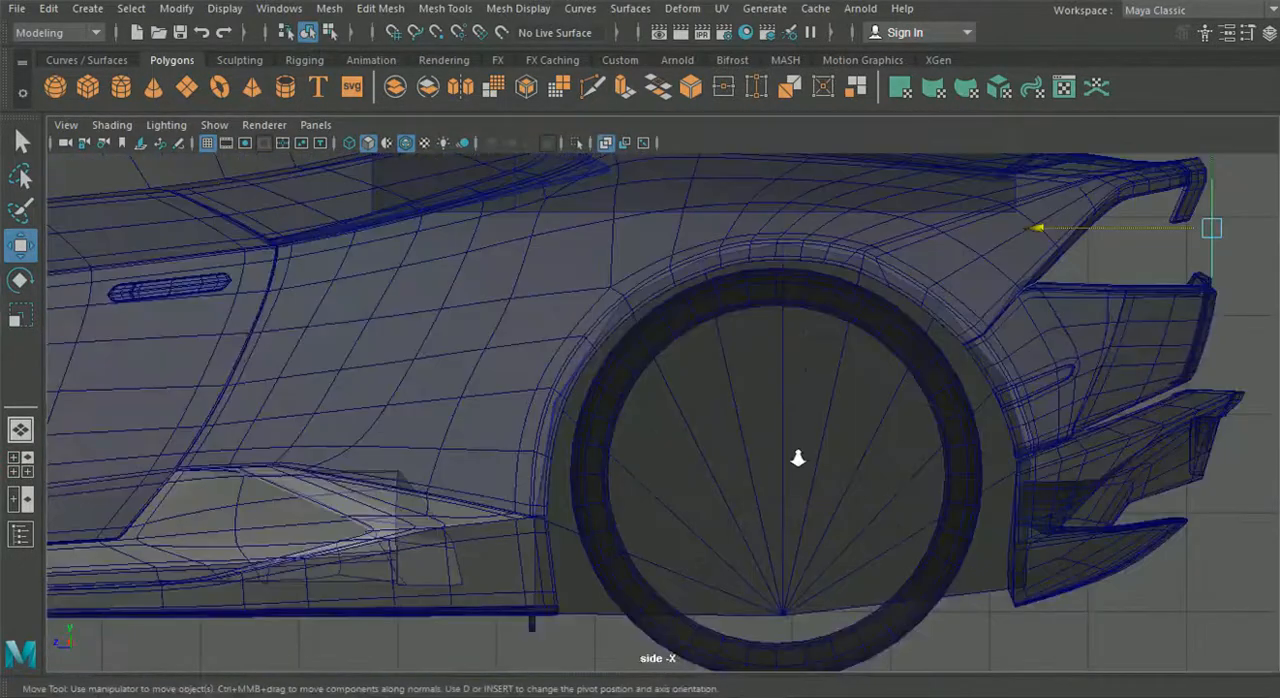
scroll(757, 437, "down", 6)
scroll(691, 463, "up", 5)
scroll(740, 400, "up", 8)
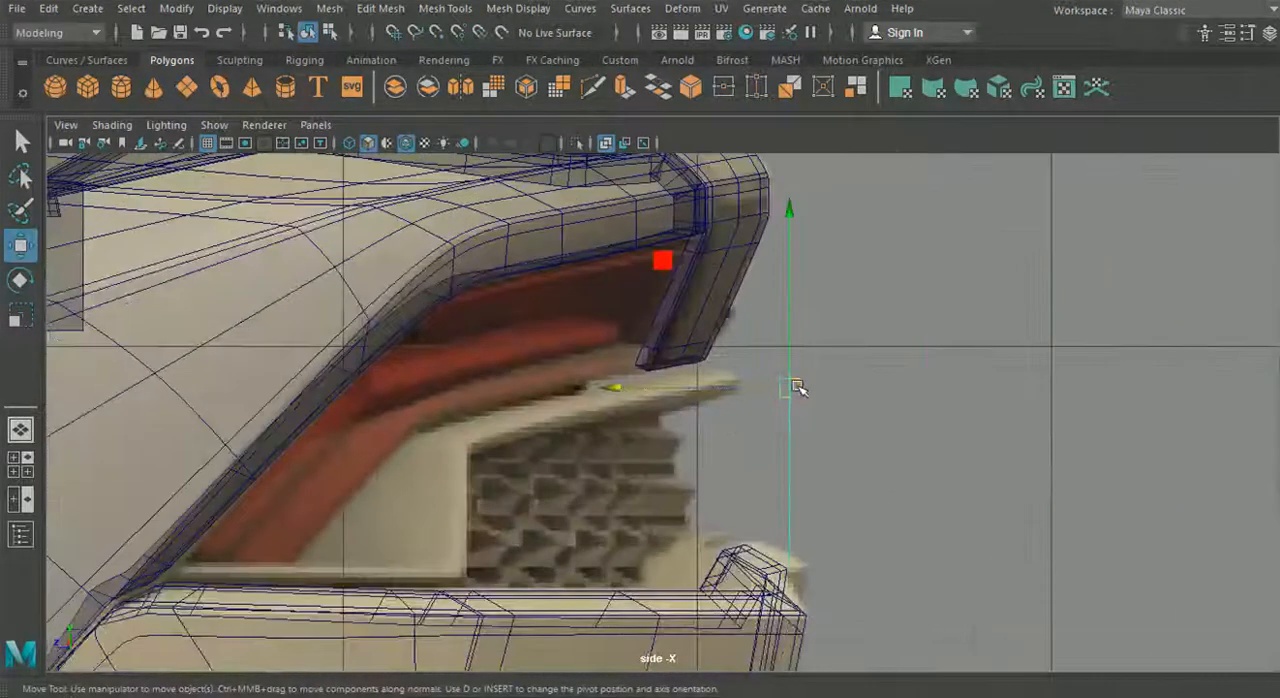
left_click_drag(797, 388, 695, 420)
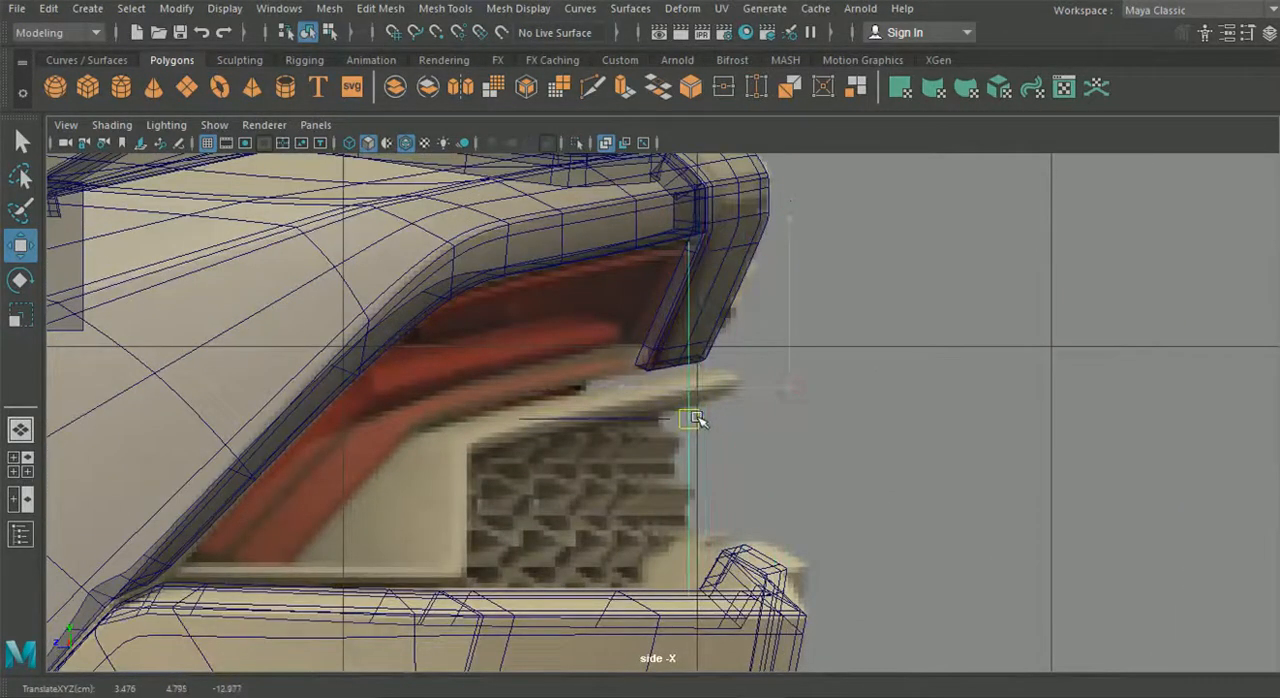
right_click(560, 265)
left_click(665, 308)
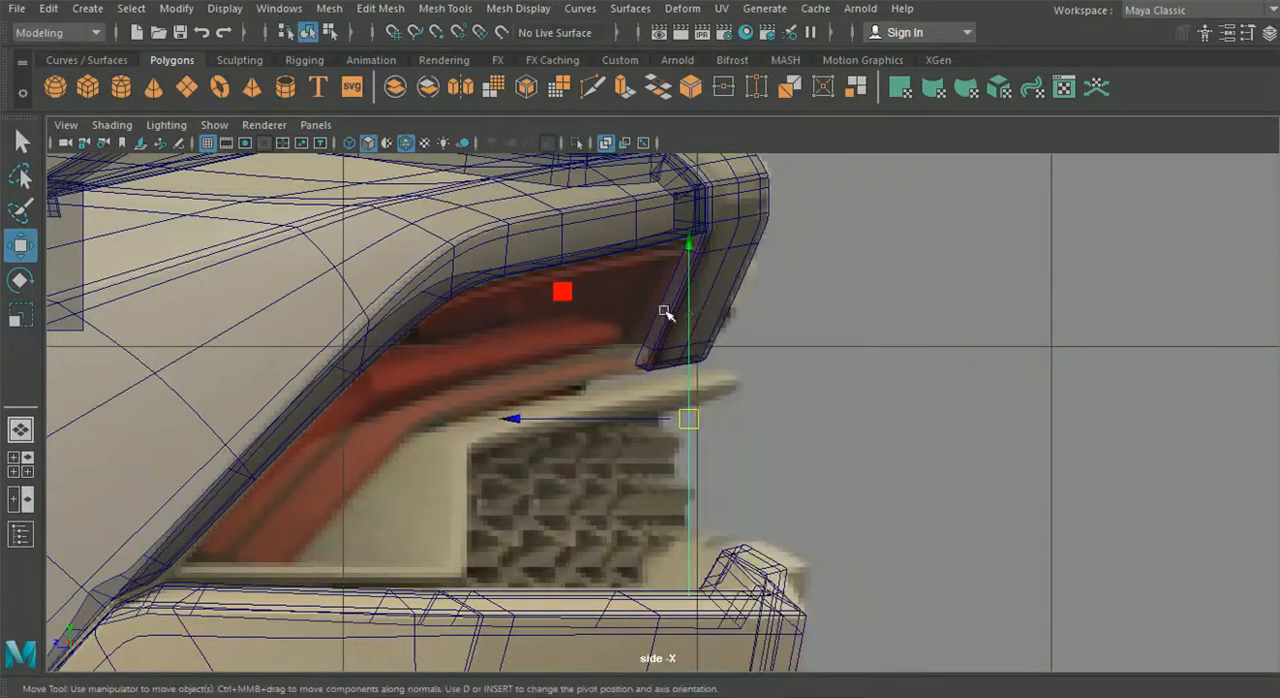
right_click_drag(690, 458, 620, 143)
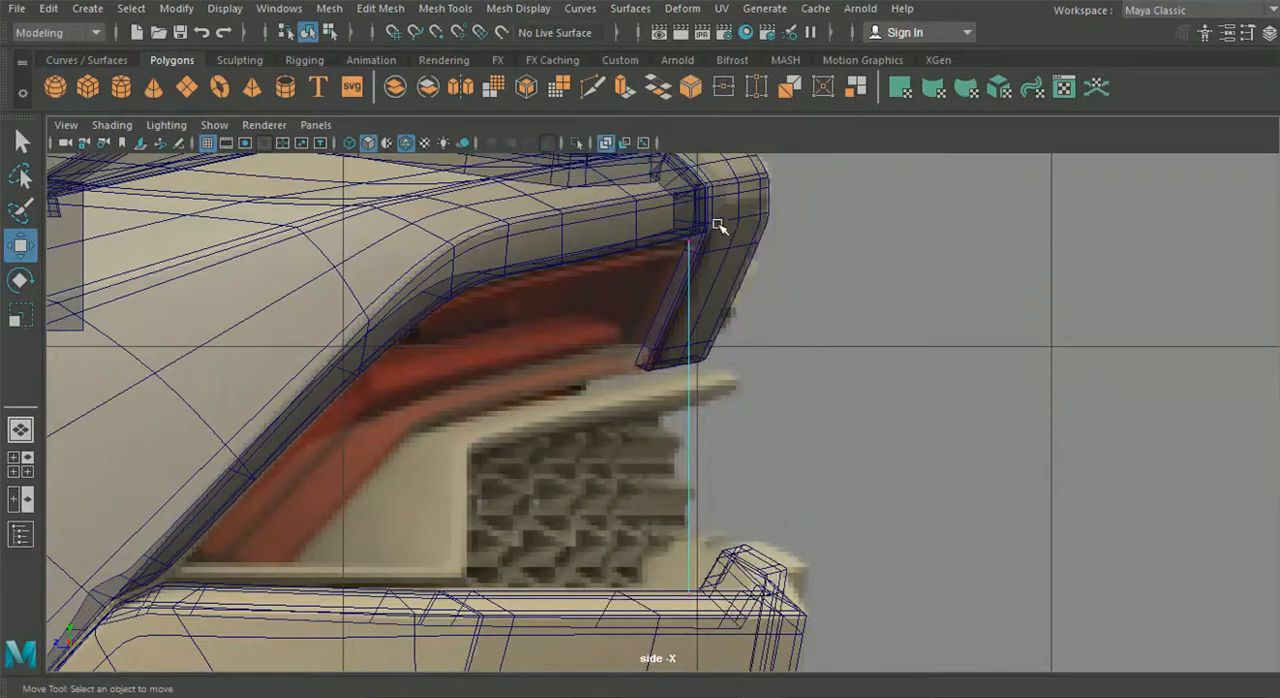
left_click(692, 243)
scroll(690, 262, "up", 4)
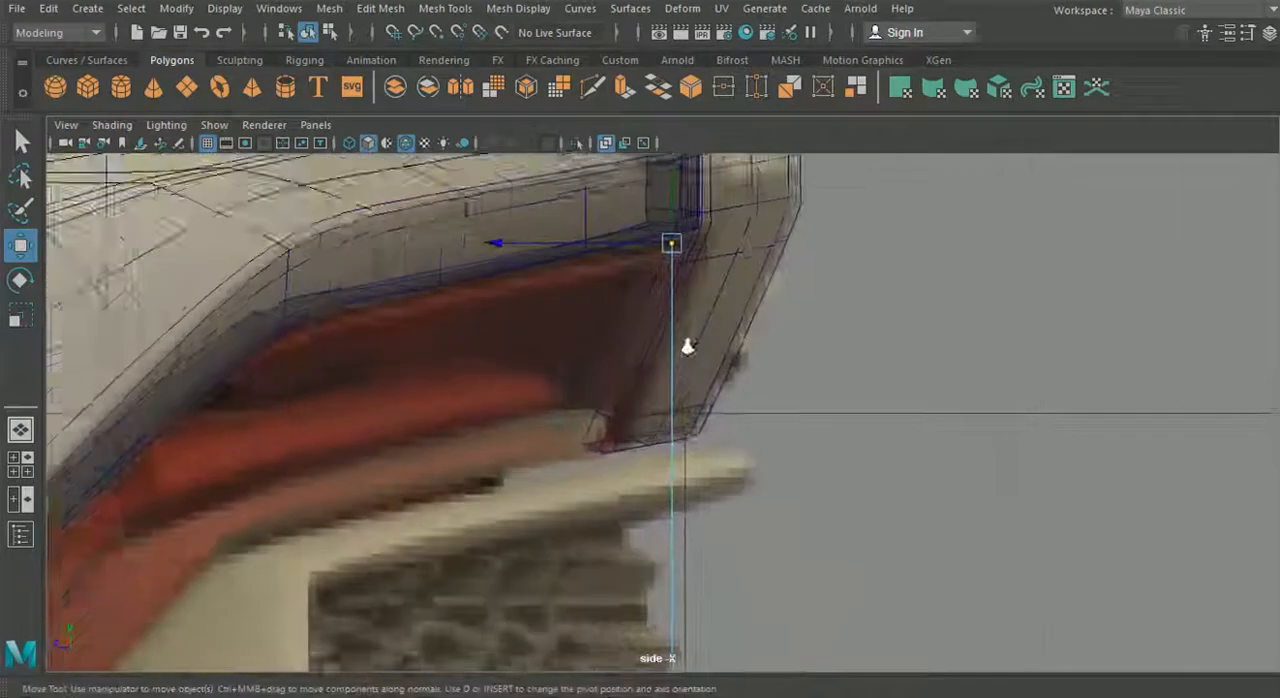
- Isolate the plane, the rear fender with spoiler and the rear bumper in the perspective view
left_click(30, 425)
left_click_drag(700, 405, 600, 400, "alt")
middle_click_drag(600, 400, 783, 469, "alt")
scroll(783, 469, "up", 5)
middle_click_drag(667, 416, 671, 434, "alt")
left_click_drag(645, 415, 697, 435, "alt")
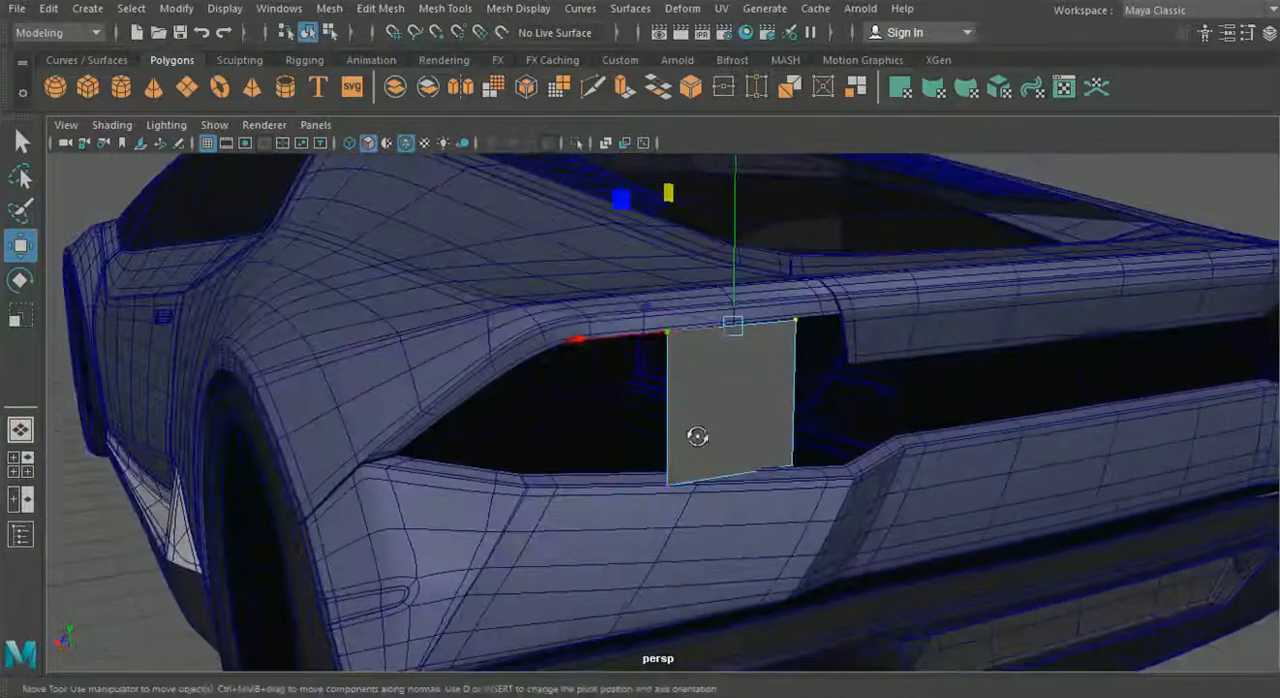
left_click(330, 32)
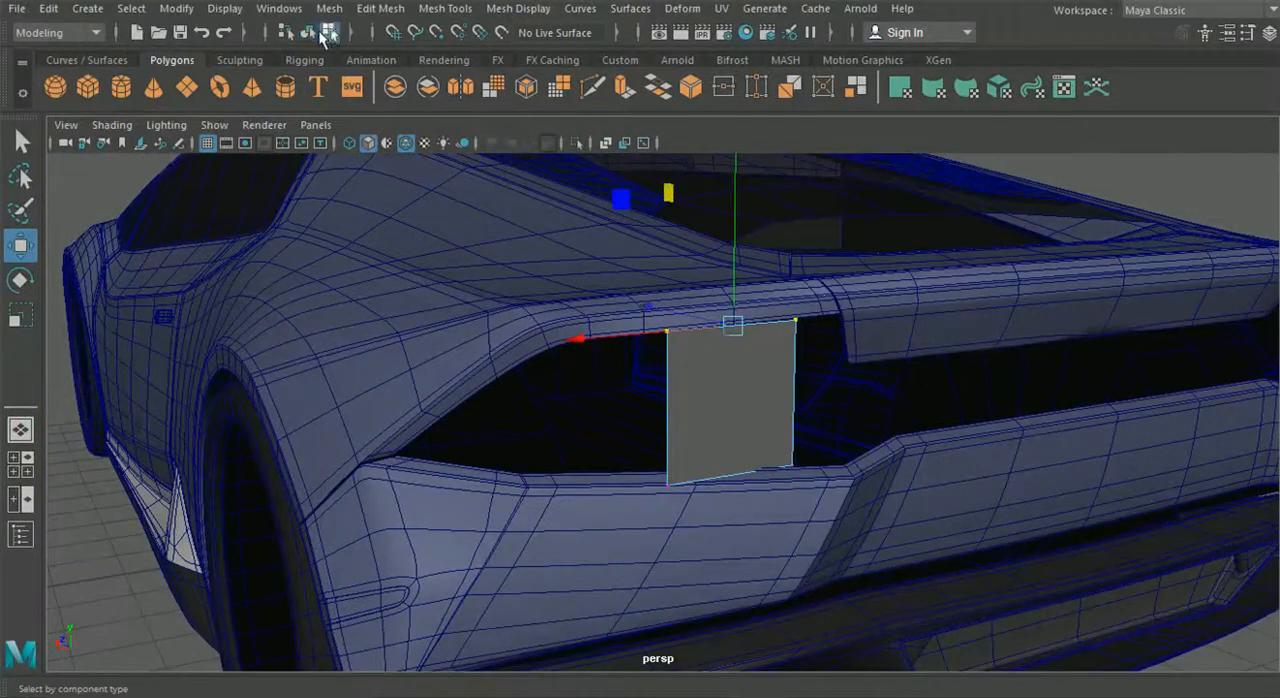
left_click(307, 31)
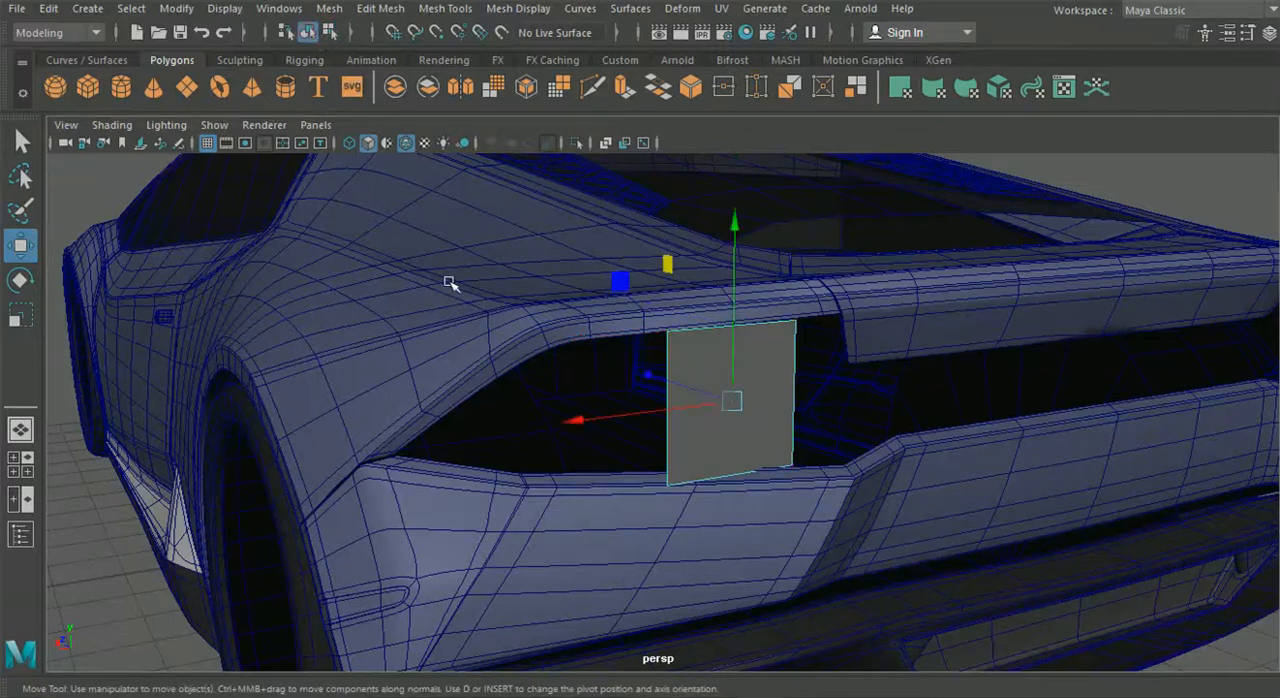
left_click(507, 325)
left_click(884, 338, "shift")
left_click(762, 520, "shift")
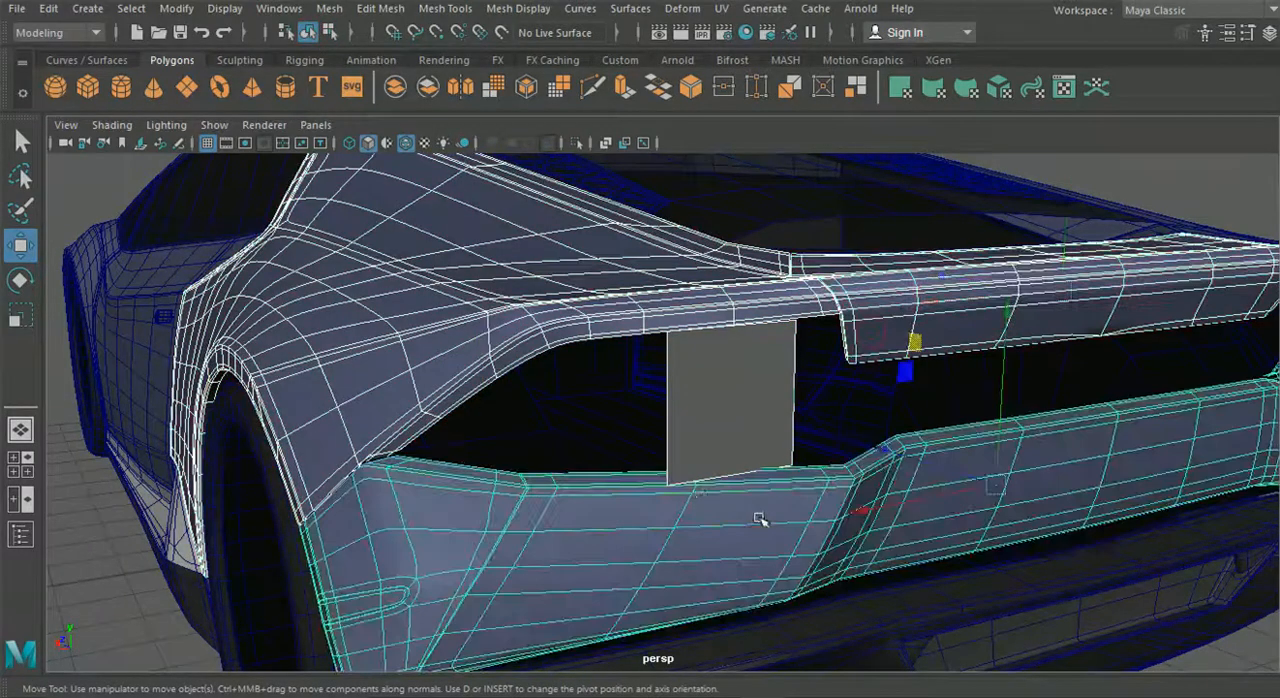
left_click(577, 145)
left_click_drag(620, 335, 850, 420, "alt")
left_click(1060, 557)
left_click_drag(1062, 557, 733, 418, "alt")
left_click(660, 422)
scroll(660, 422, "up", 5)
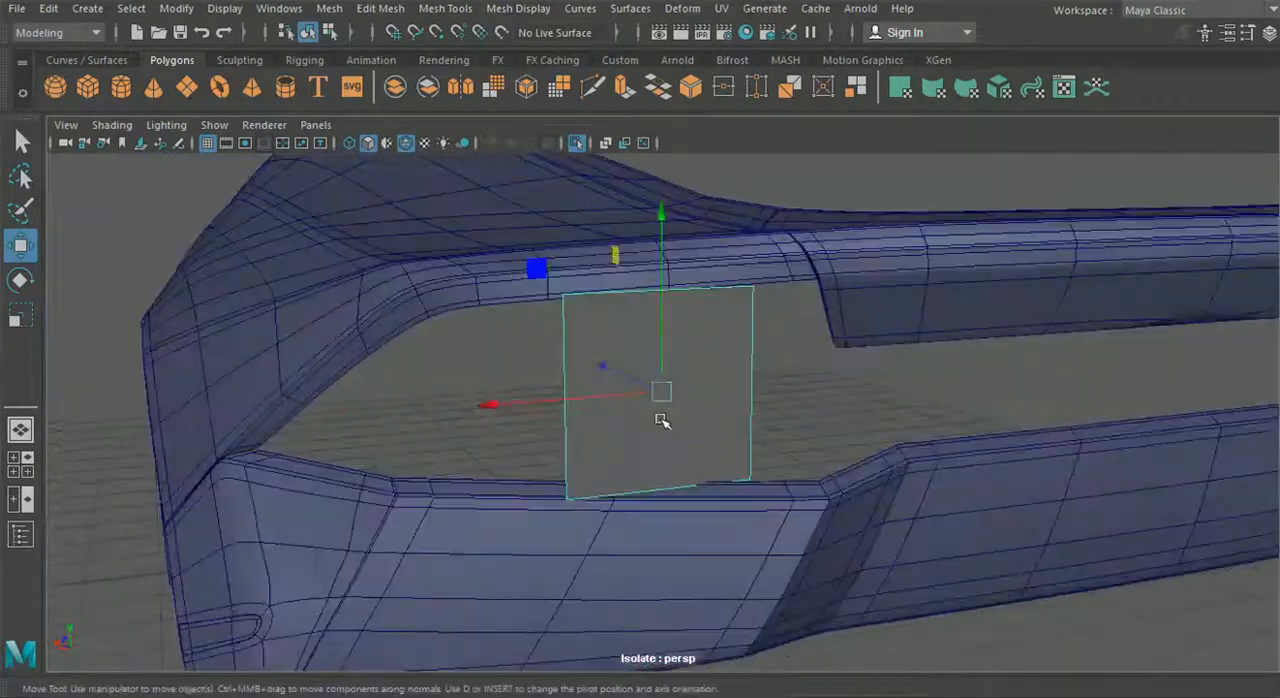
right_click_drag(606, 321, 521, 142)
left_click_drag(711, 263, 689, 426)
scroll(746, 349, "up", 2)
scroll(689, 426, "up", 4)
middle_click_drag(532, 336, 606, 373, "alt")
scroll(551, 363, "up", 4)
middle_click_drag(484, 300, 570, 358, "alt")
key("v")
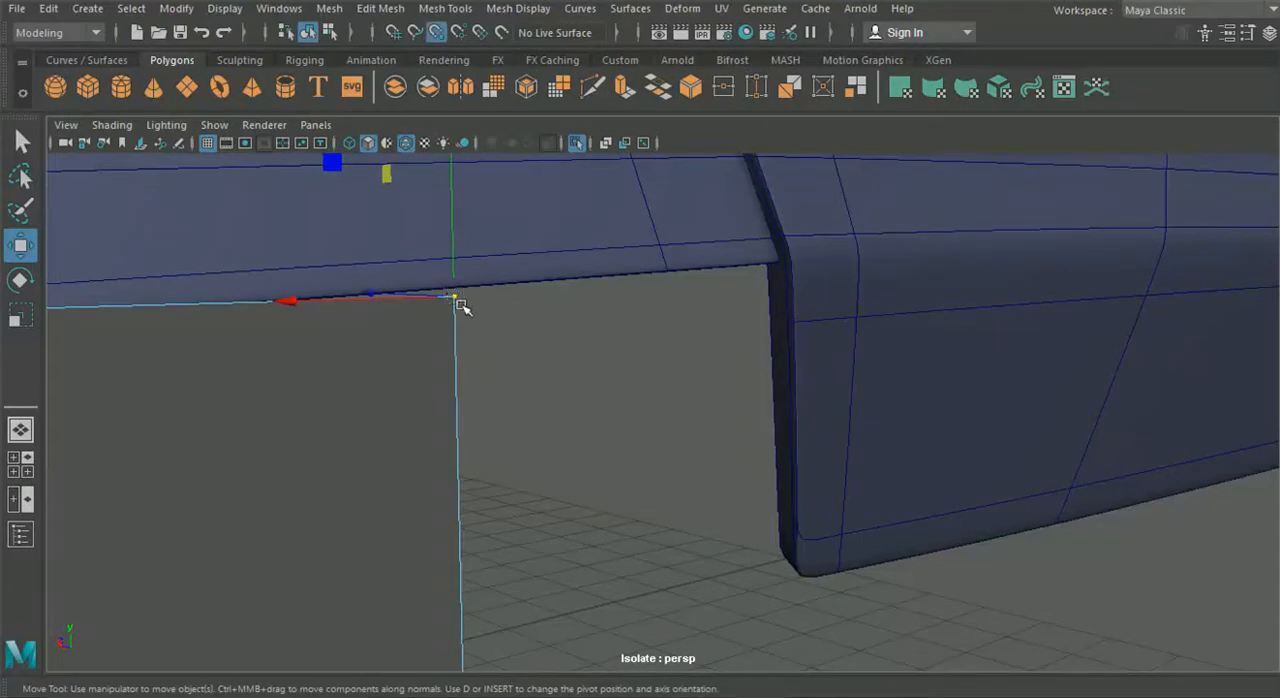
- Turn off the smooth mesh preview on the rear fender and the spoiler
left_click(543, 268)
key("1")
left_click(945, 330)
key("1")
left_click(517, 384)
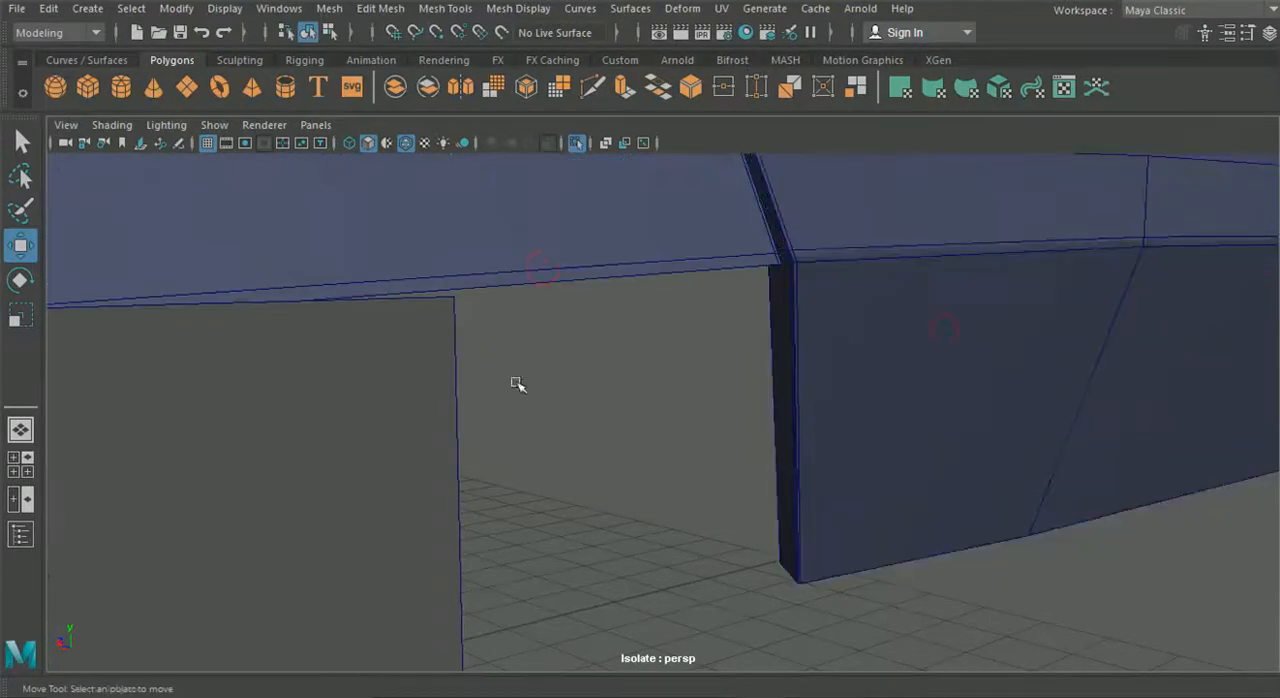
- Snap the plane's upper inner vertex to the fender's lower corner at the seam with the spoiler
left_click(443, 380)
right_click_drag(325, 239, 317, 146)
left_click(438, 263)
left_click(454, 299)
left_click_drag(454, 300, 594, 331, "alt")
scroll(594, 358, "down", 3)
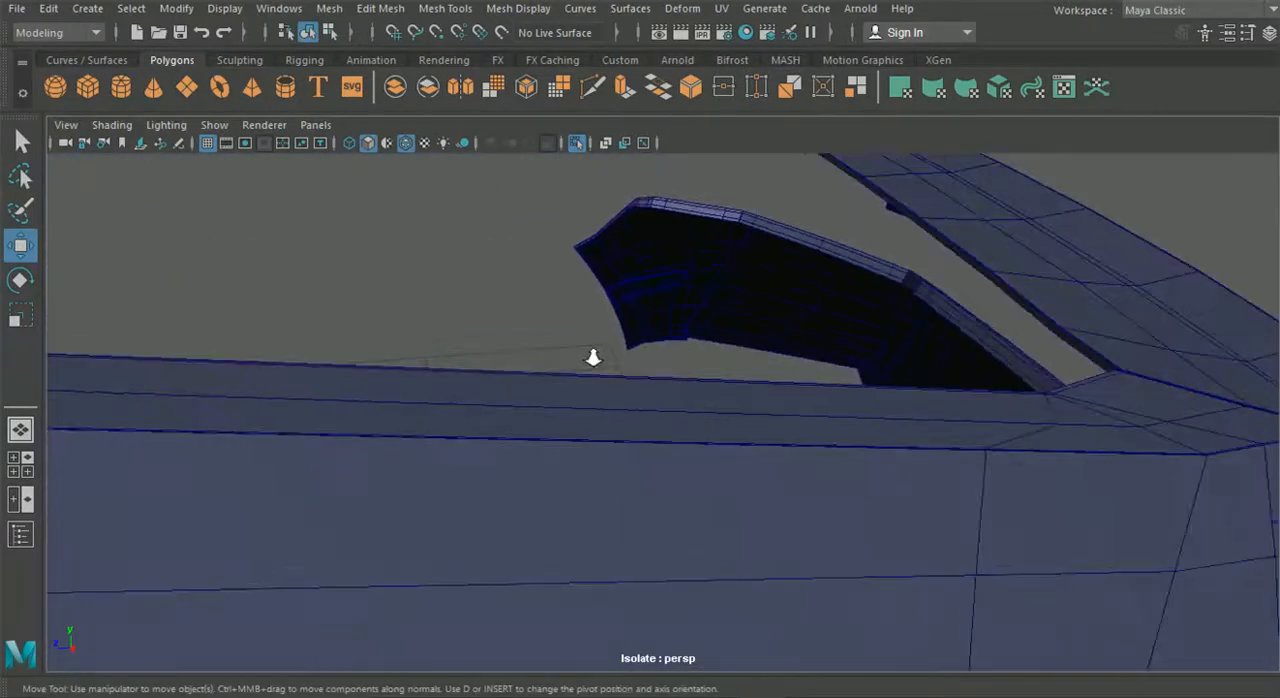
scroll(612, 371, "down", 5)
left_click_drag(612, 373, 440, 352, "alt")
left_click_drag(785, 432, 557, 355, "alt")
scroll(620, 378, "up", 4)
scroll(622, 378, "up", 3)
scroll(600, 382, "up", 4)
key("v")
left_click_drag(440, 244, 657, 239)
- Snap the plane's upper outer vertex to the bend in the fender edge above the tail light opening
left_click_drag(672, 341, 611, 360, "alt")
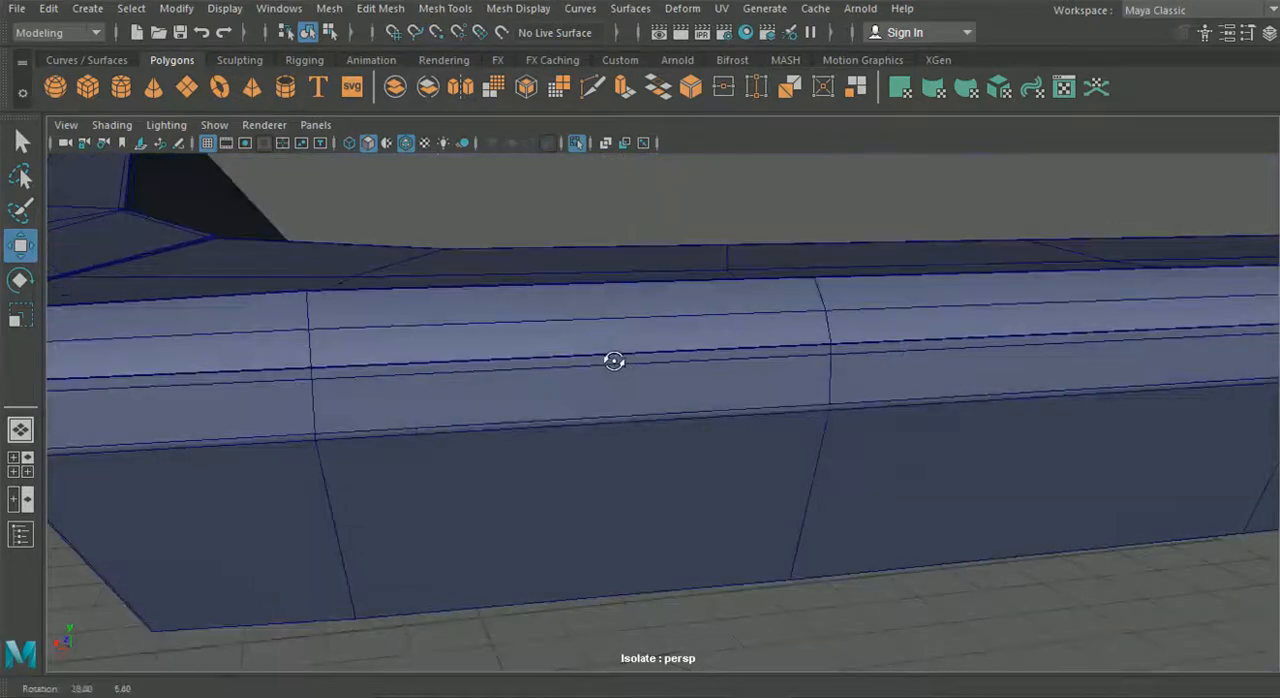
middle_click_drag(611, 360, 906, 323, "alt")
middle_click_drag(725, 388, 878, 373, "alt")
left_click_drag(422, 290, 535, 360)
left_click_drag(535, 360, 558, 347, "alt")
middle_click_drag(620, 298, 615, 333, "alt")
left_click_drag(621, 354, 618, 328, "alt")
scroll(651, 416, "up", 3)
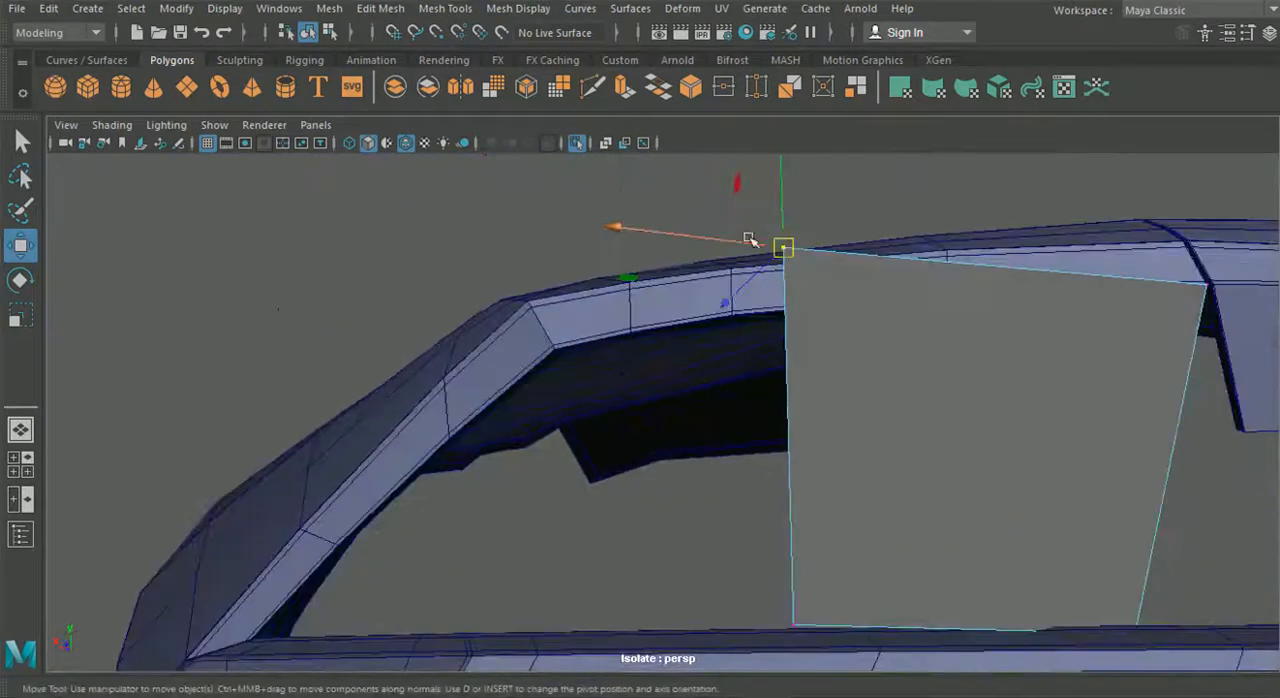
left_click_drag(785, 249, 563, 350)
- Snap the plane's lower inner vertex to the spoiler's lower outer corner
left_click_drag(619, 384, 678, 404, "alt")
middle_click_drag(786, 423, 630, 325, "alt")
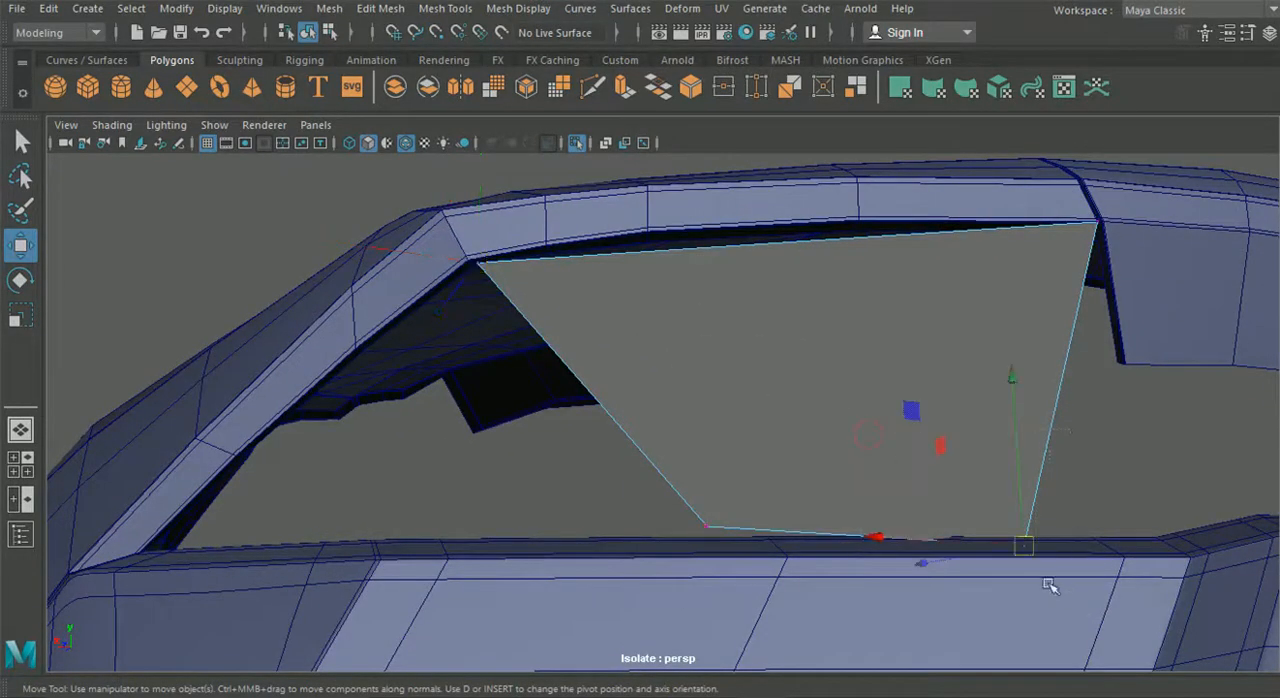
left_click_drag(1024, 550, 1118, 380)
- Move the plane's lower outer vertex up, outward and forward to sit just below the upper outer corner
left_click(693, 532)
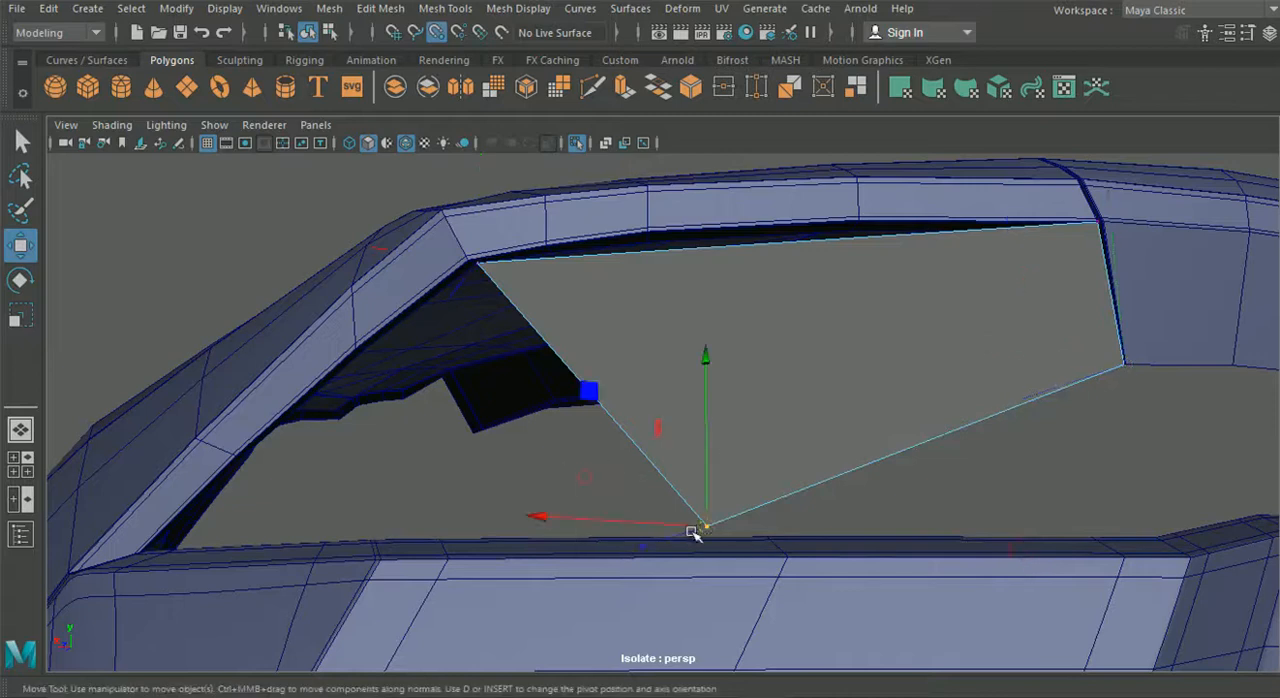
left_click_drag(745, 513, 1078, 400)
left_click_drag(1010, 371, 972, 488, "alt")
key("space")
left_click_drag(708, 610, 412, 668)
left_click_drag(483, 630, 630, 600, "alt")
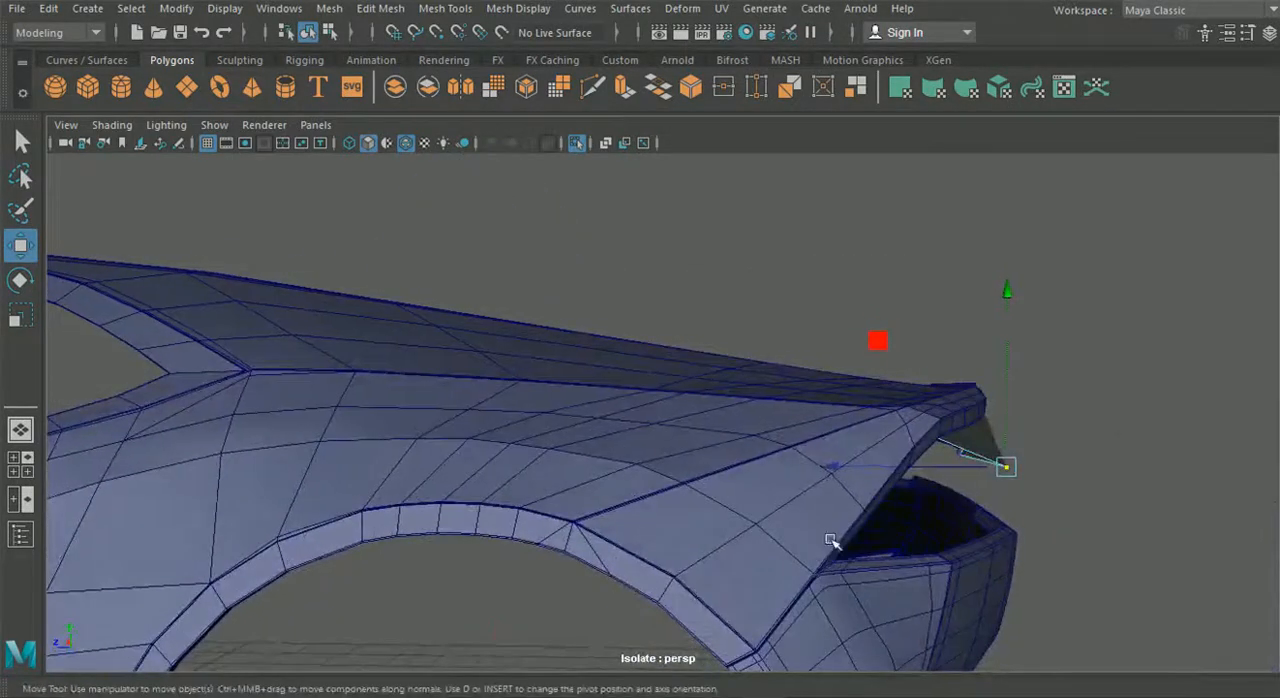
left_click_drag(851, 466, 800, 480)
left_click_drag(800, 480, 579, 454, "alt")
left_click_drag(542, 360, 547, 374)
left_click_drag(547, 374, 641, 378, "alt")
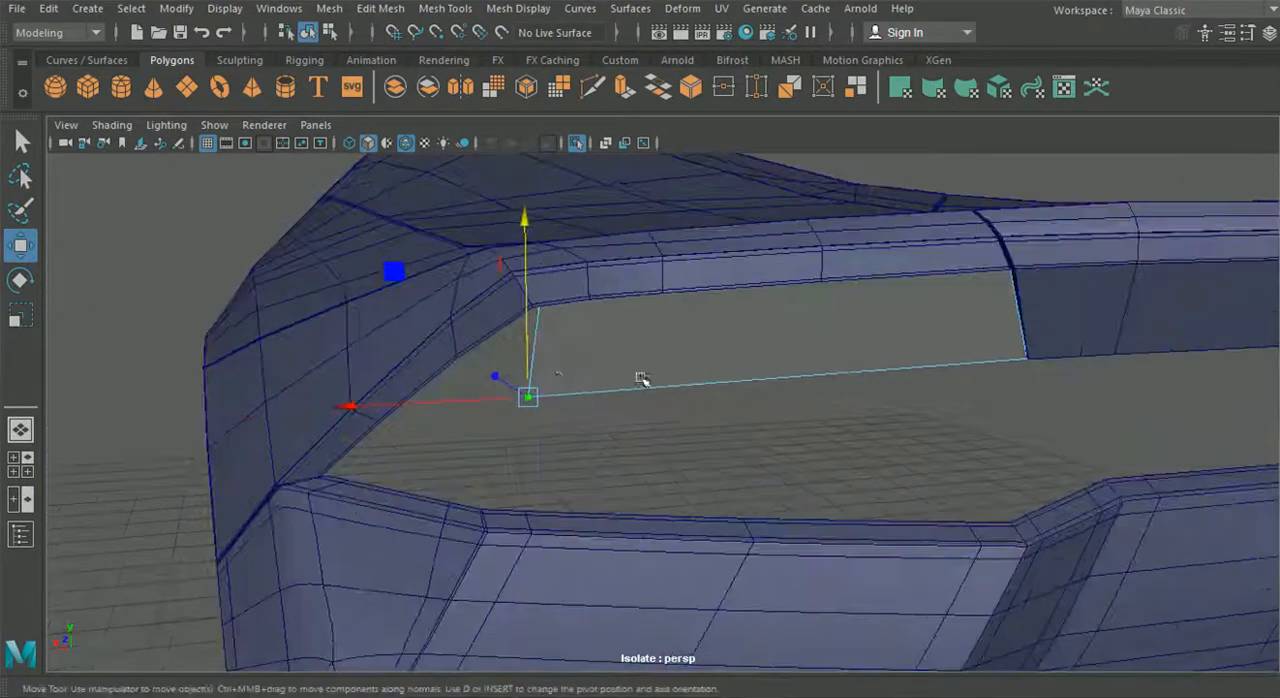
- Extrude the plane's short outer edge and move the new edge outward and down along the fender opening
right_click_drag(562, 350, 570, 105)
left_click(575, 353)
key("ctrl+e")
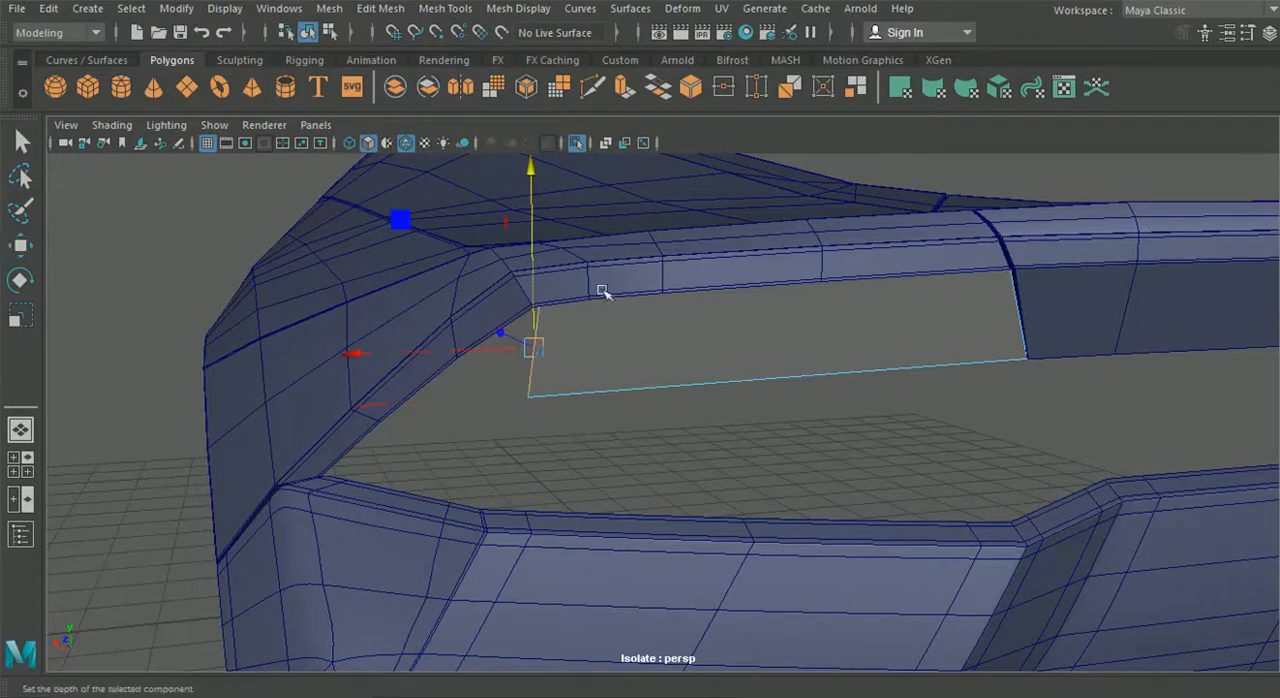
left_click_drag(631, 261, 751, 278, "alt")
left_click(592, 390)
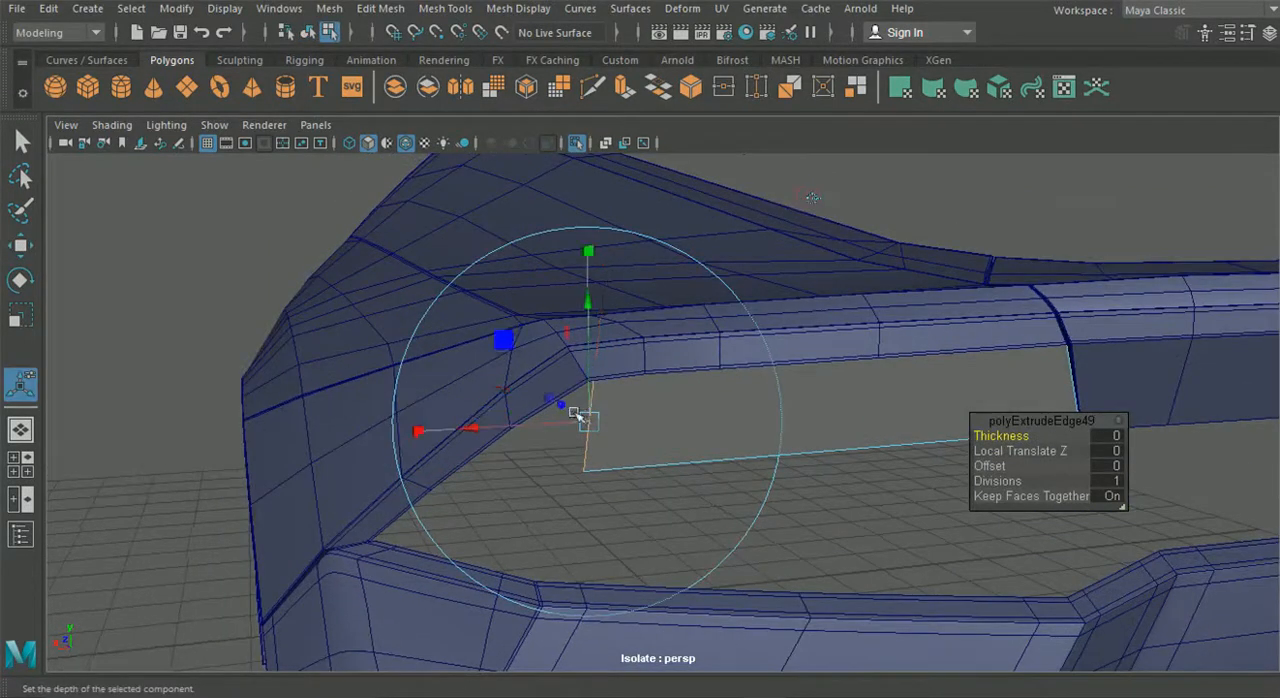
left_click_drag(486, 431, 420, 432)
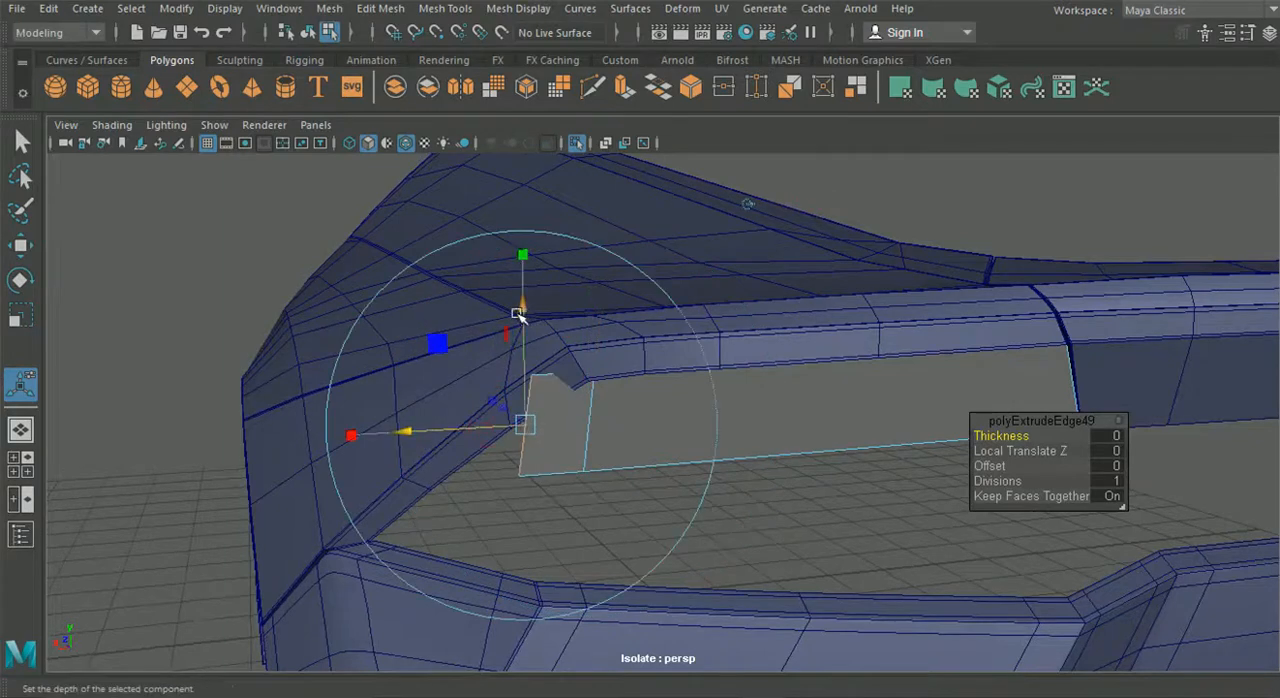
left_click_drag(519, 315, 594, 417, "alt")
- Check the reference image and snap the extruded edge's upper vertex to the outer corner where fender and bumper meet
right_click(642, 418)
right_click_drag(553, 146, 551, 141)
key("q")
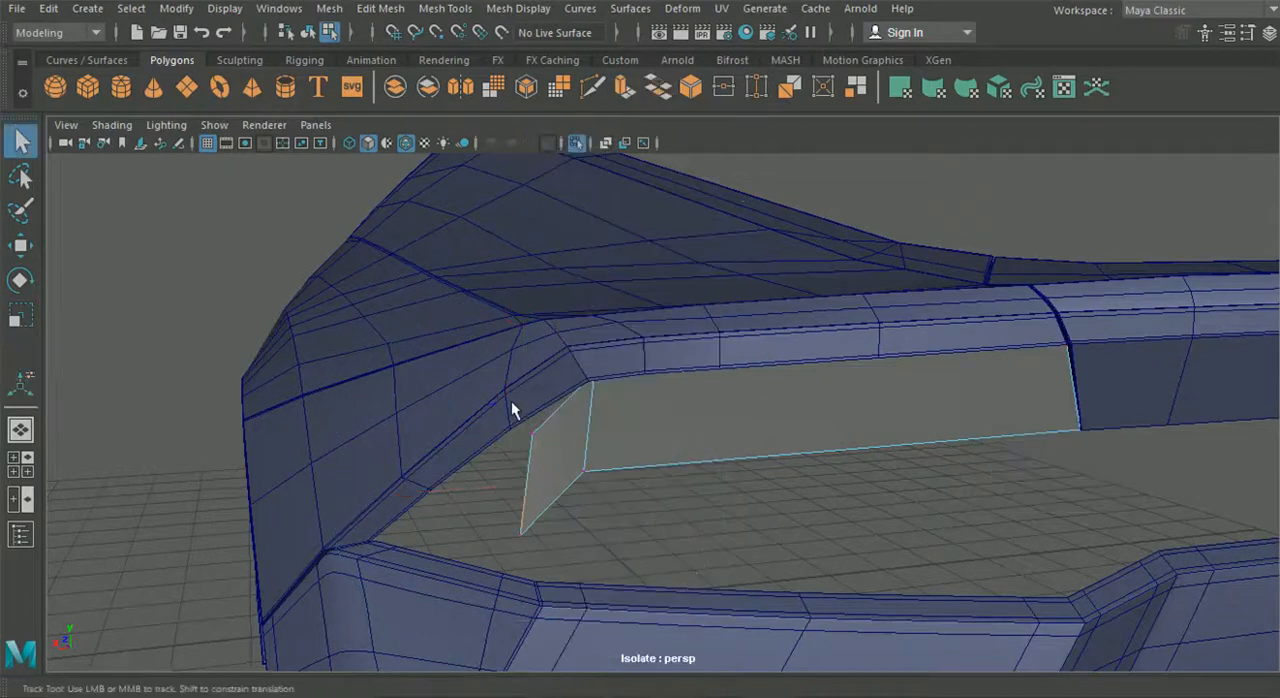
left_click_drag(511, 401, 421, 188, "alt")
left_click_drag(524, 320, 646, 399)
key("w")
left_click_drag(110, 277, 712, 692, "alt")
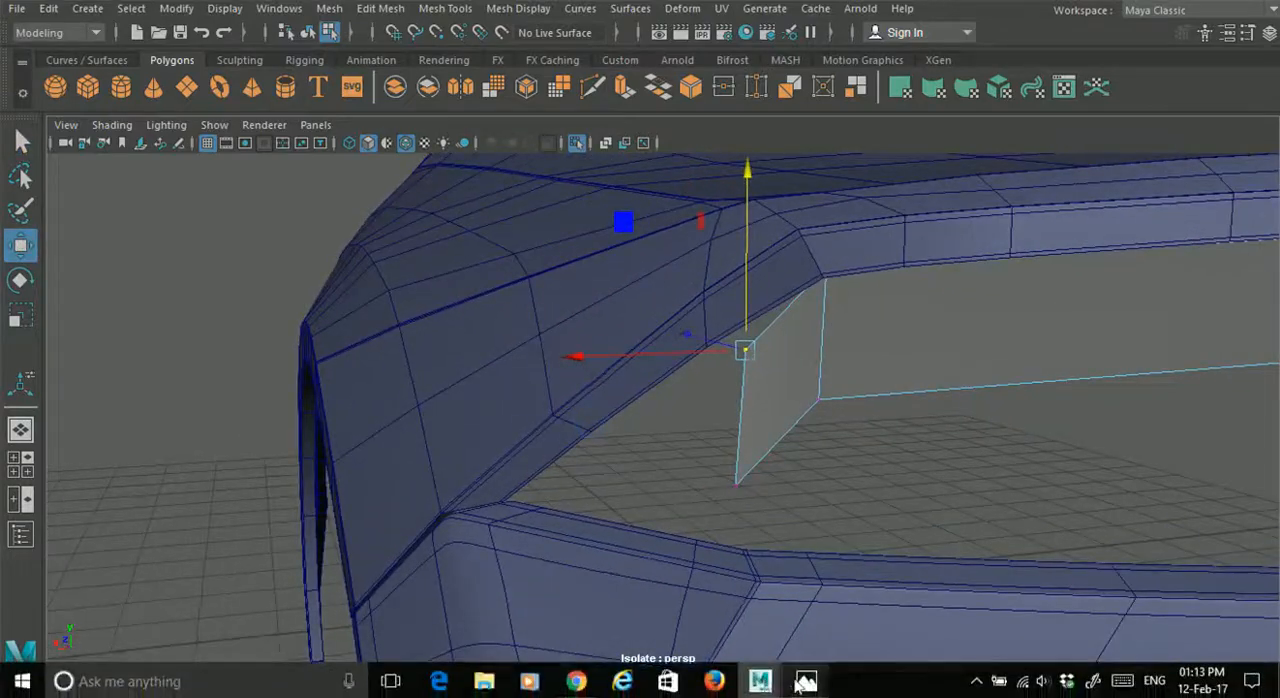
left_click(806, 681)
left_click(806, 681)
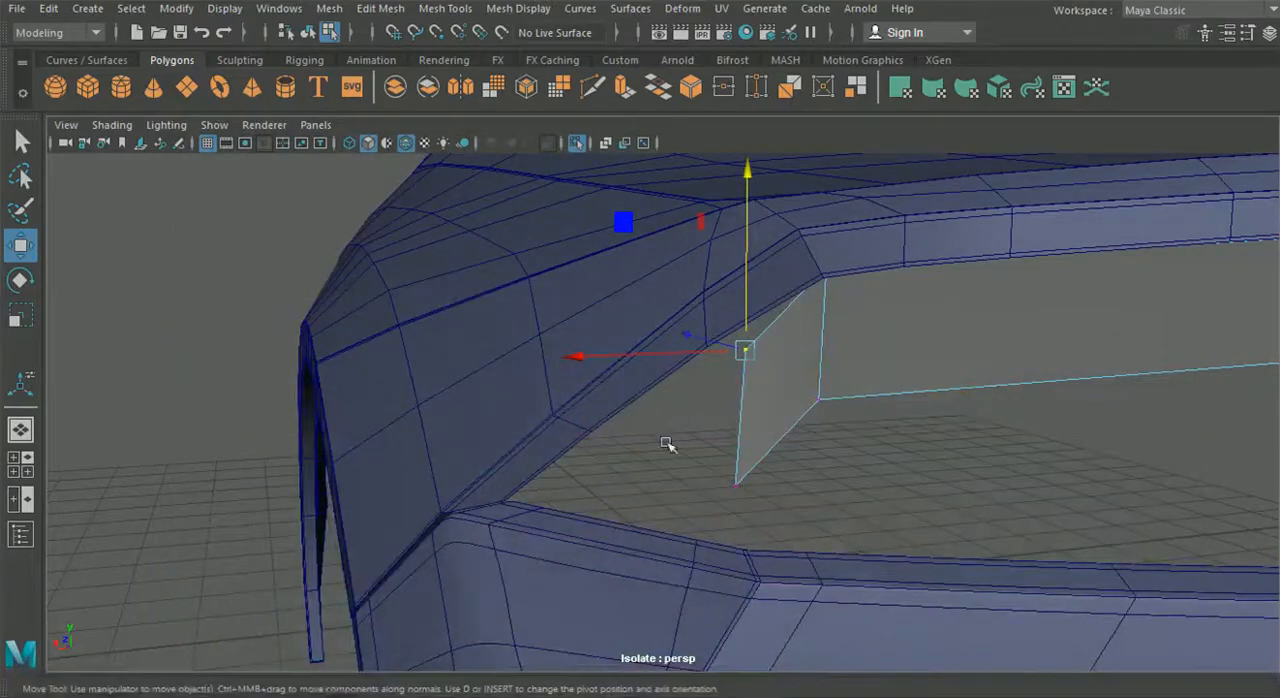
key("v")
left_click_drag(759, 352, 450, 511)
- Snap the extruded edge's lower vertex to the upper edge of the rear bumper
left_click(736, 487)
key("v")
left_click_drag(736, 487, 690, 563)
scroll(692, 503, "down", 5)
left_click_drag(692, 503, 598, 466, "alt")
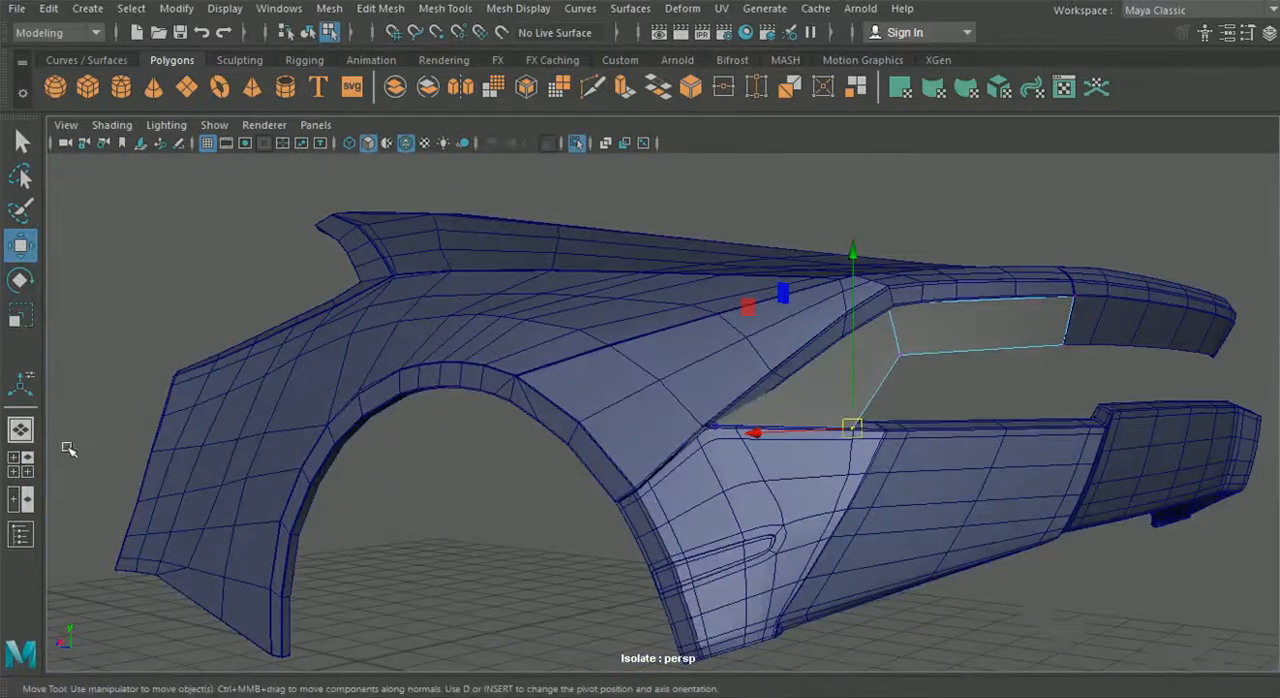
- Switch the front view panel to the back camera and enlarge it on the outer tail light
left_click(21, 470)
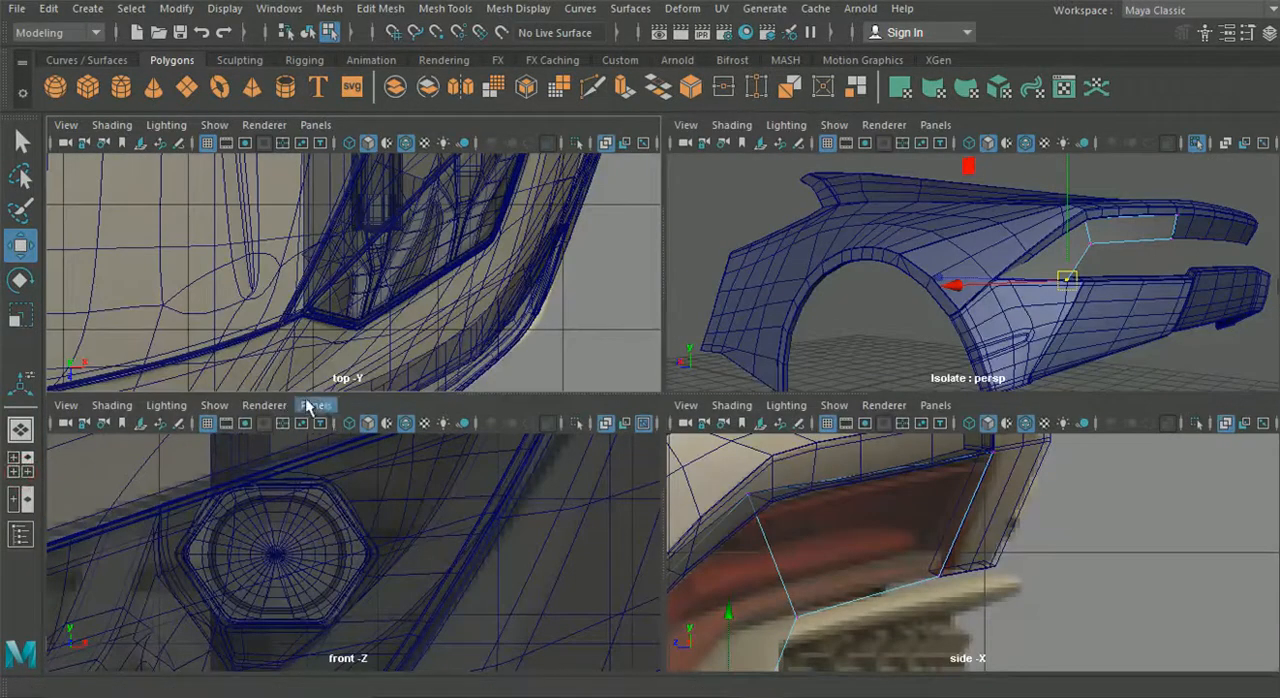
left_click(315, 405)
mouse_move(380, 463)
left_click(519, 463)
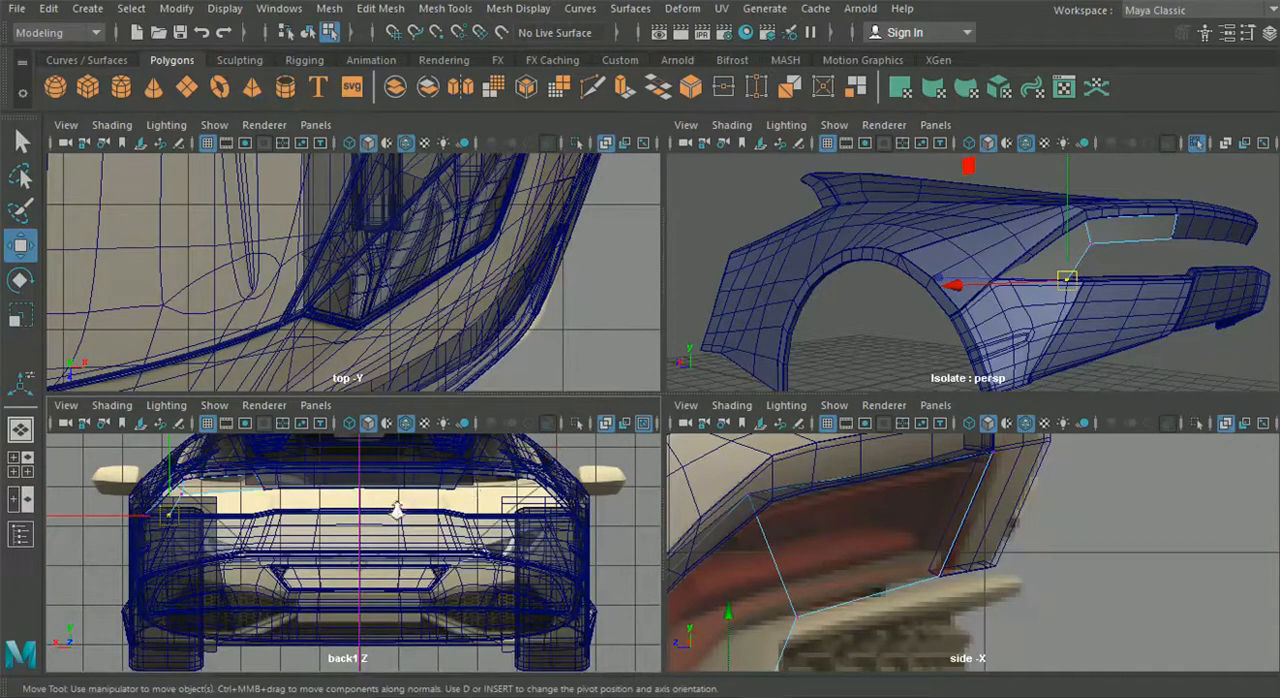
key("space")
scroll(490, 468, "up", 3)
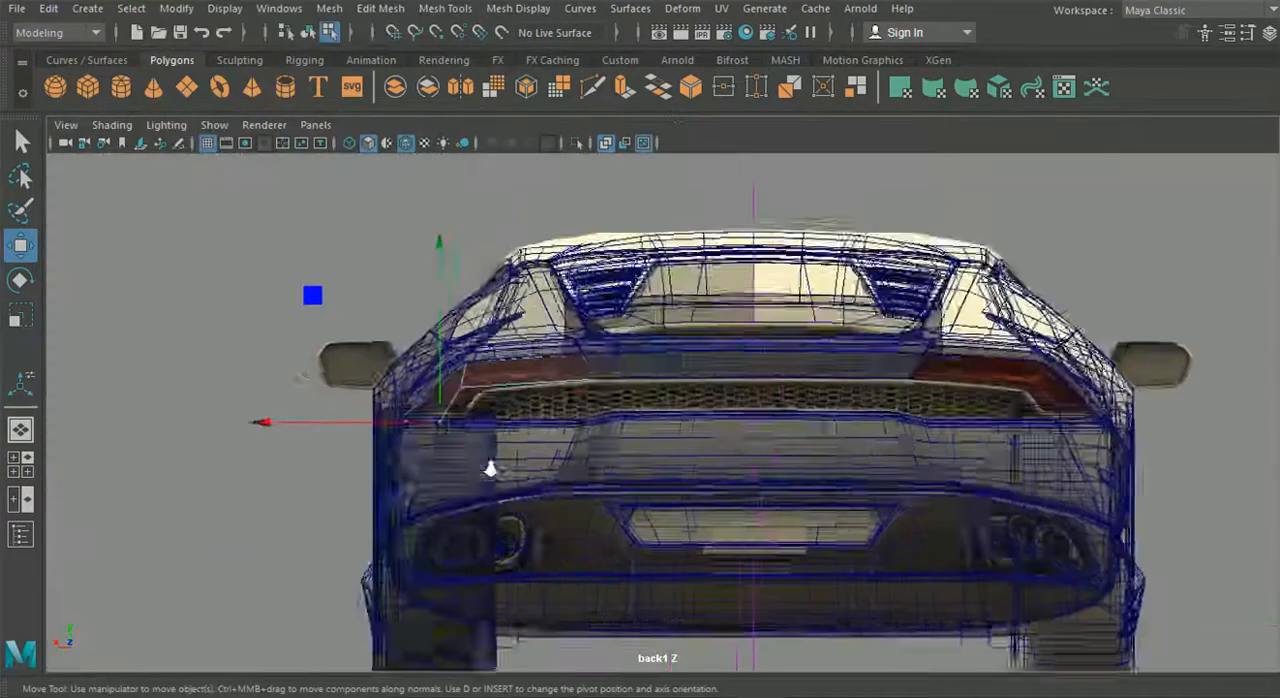
scroll(490, 468, "up", 5)
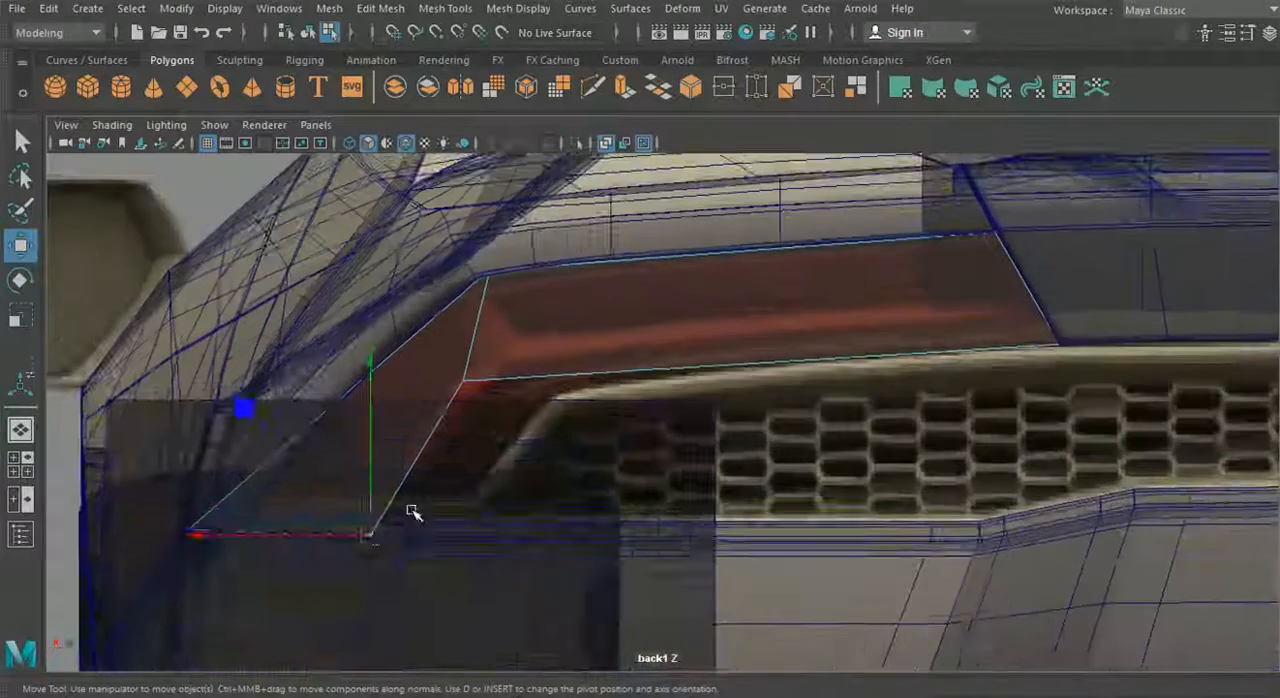
scroll(410, 510, "up", 1)
middle_click_drag(394, 509, 508, 486, "alt")
scroll(370, 508, "up", 1)
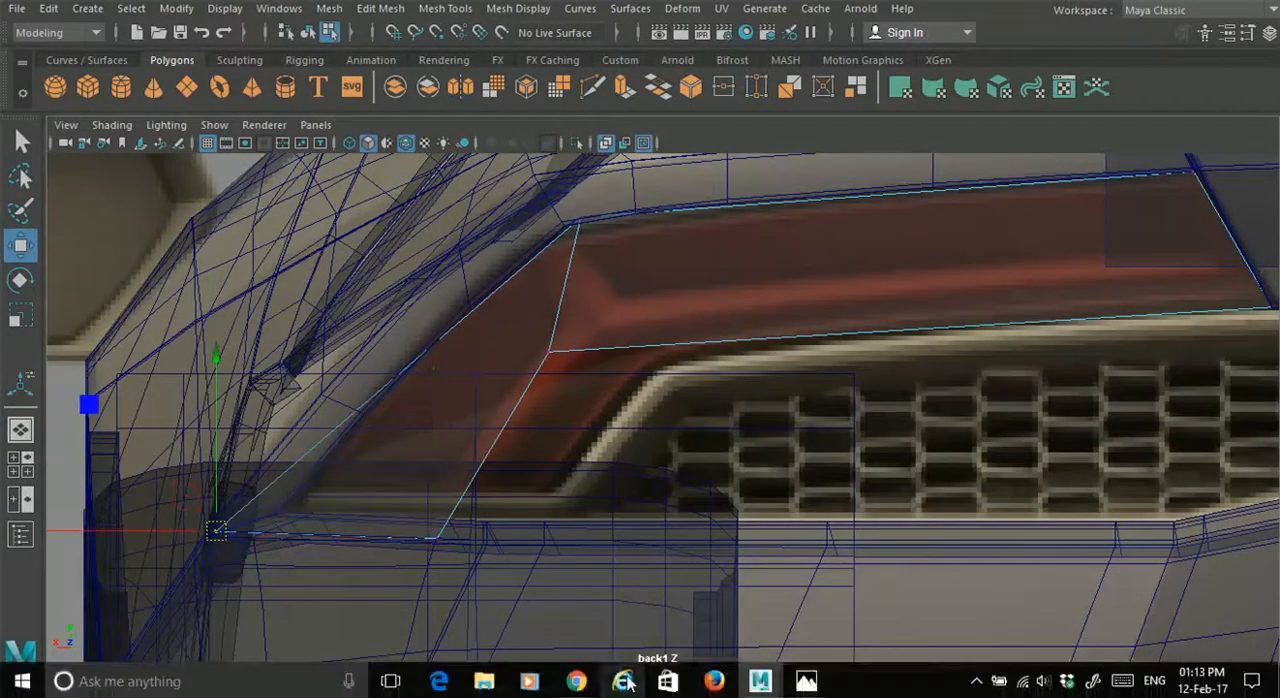
- Check the reference image and move the extruded face's outer corner and lower vertices inward to match the tail light outline
left_click(806, 682)
left_click(806, 682)
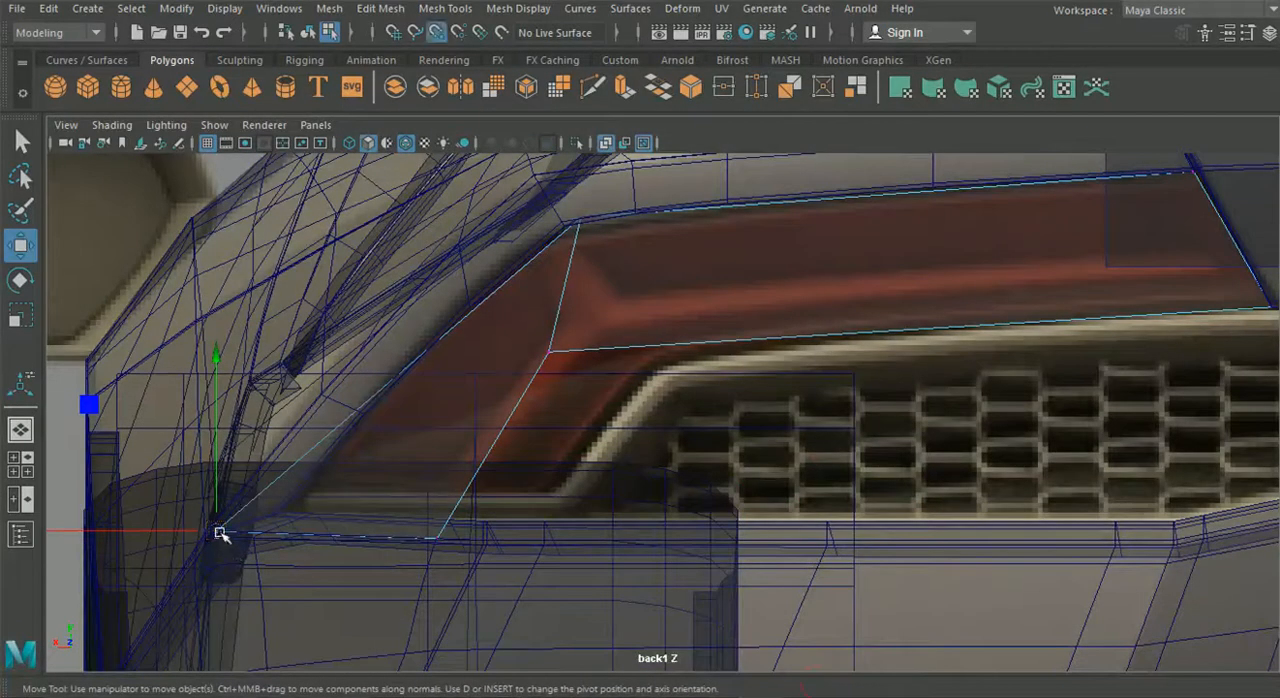
left_click_drag(221, 534, 276, 519)
left_click_drag(412, 512, 486, 526)
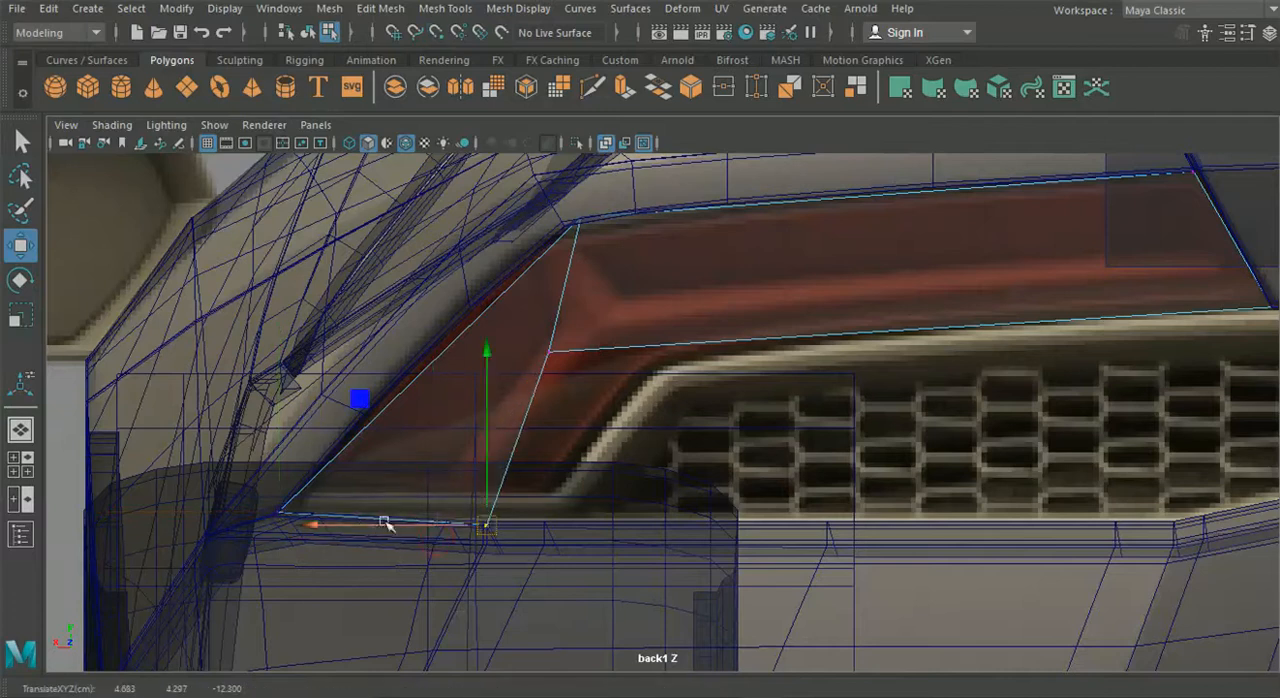
left_click_drag(388, 524, 419, 528)
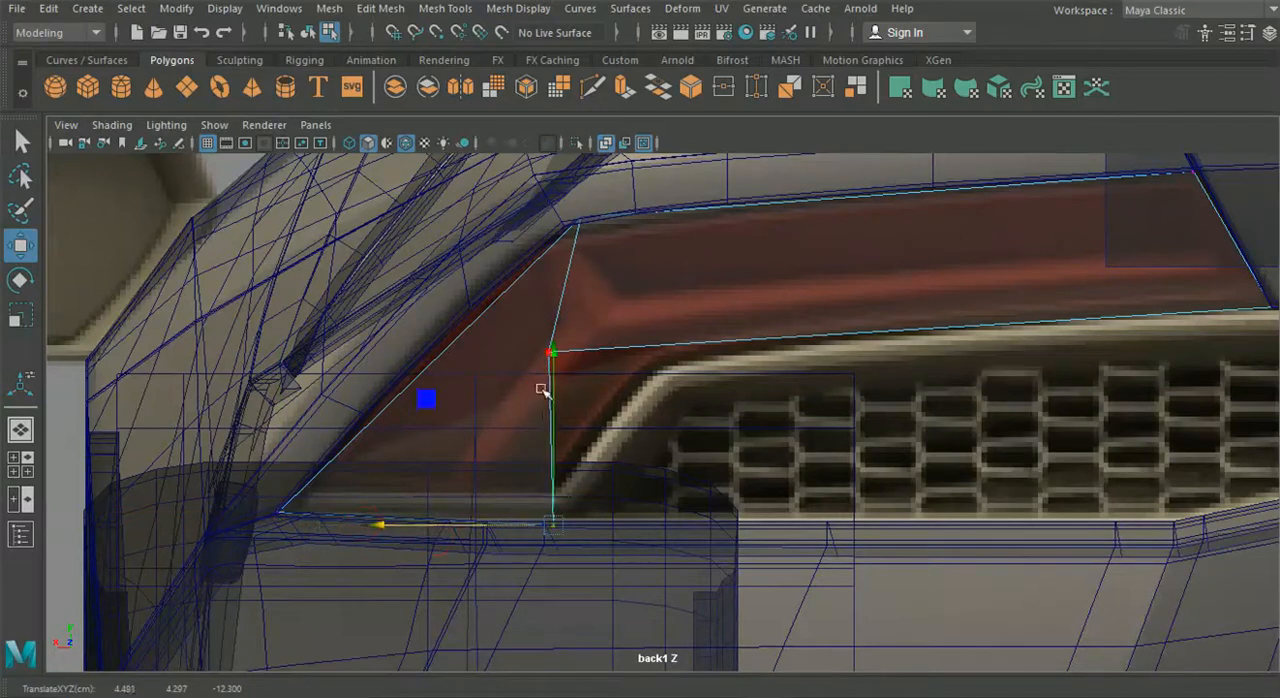
- Raise the tail light's two lower vertices to match the bottom edge of the light in the back-view reference
left_click_drag(560, 366, 562, 334)
left_click(282, 512)
left_click_drag(286, 514, 307, 490)
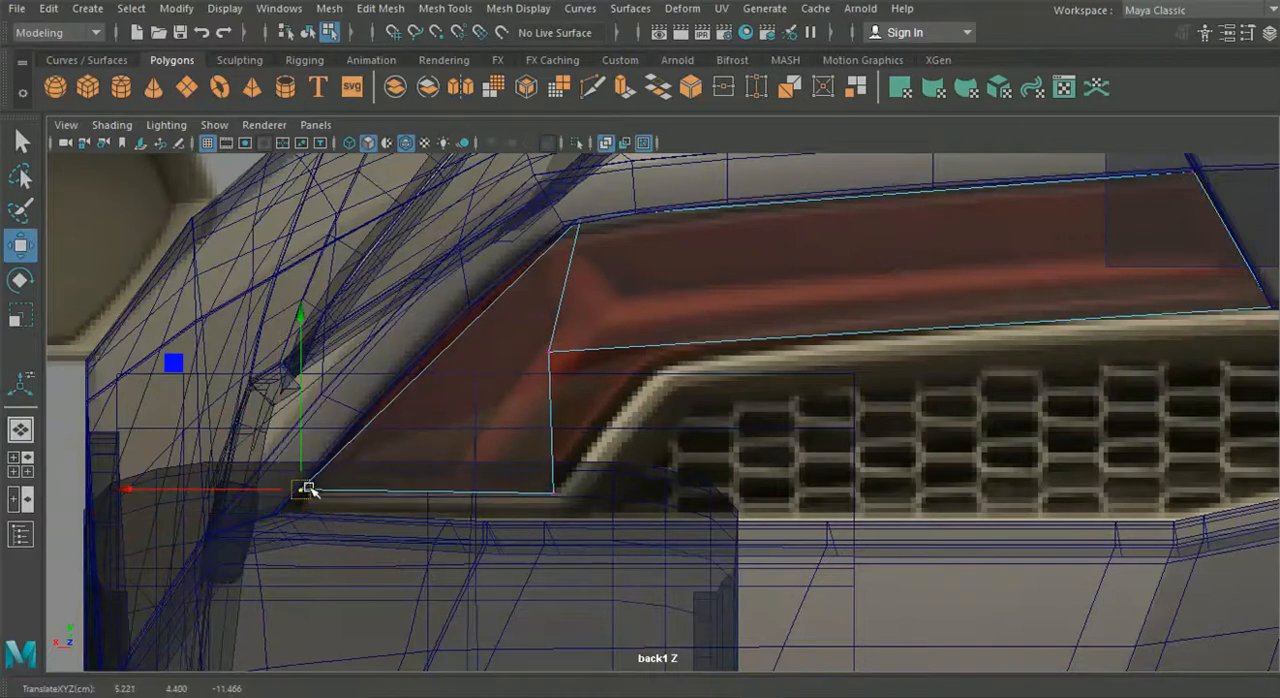
- Move the middle edge's lower vertex to the inner bend and its upper vertex to the outer corner of the reference light
left_click(548, 351)
left_click_drag(550, 350, 658, 354)
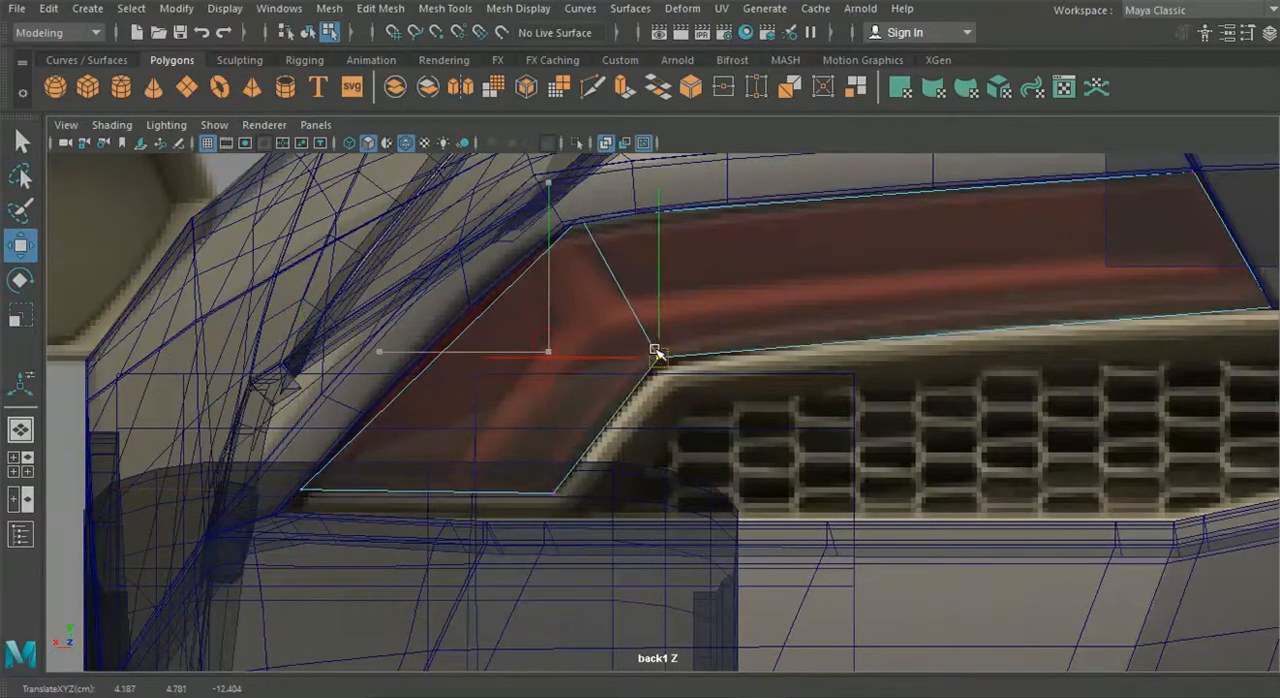
middle_click_drag(810, 338, 576, 342, "alt")
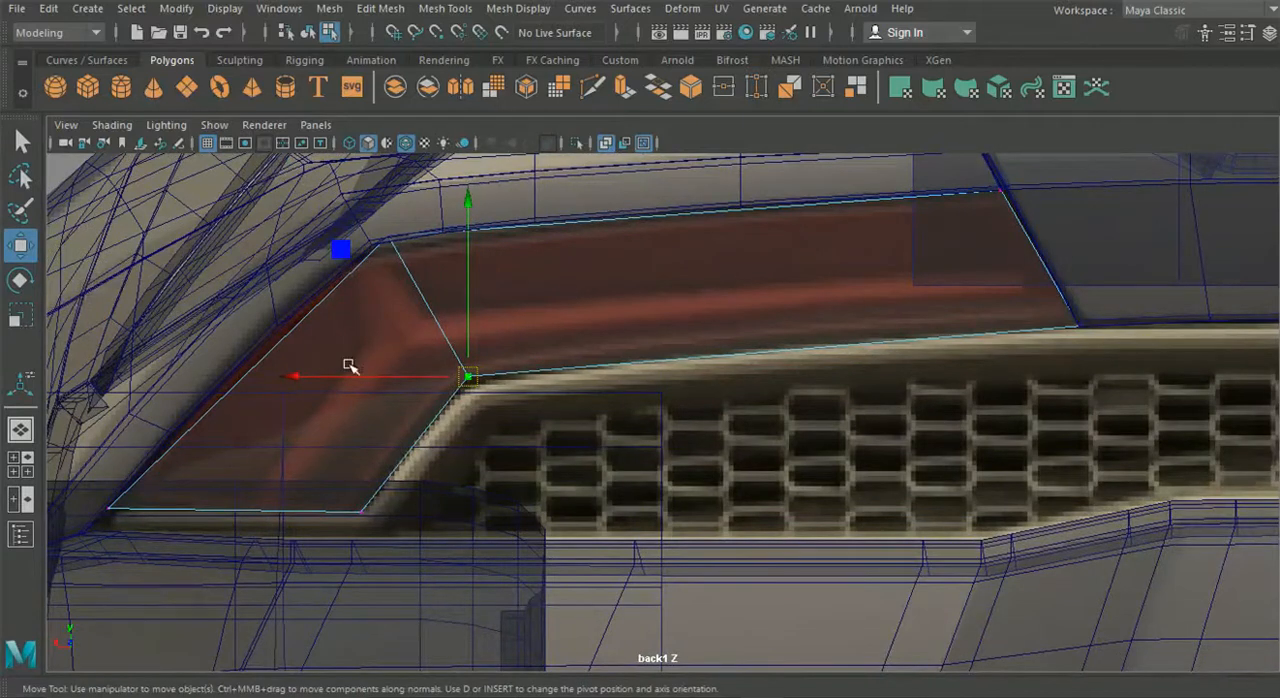
left_click_drag(384, 238, 375, 248)
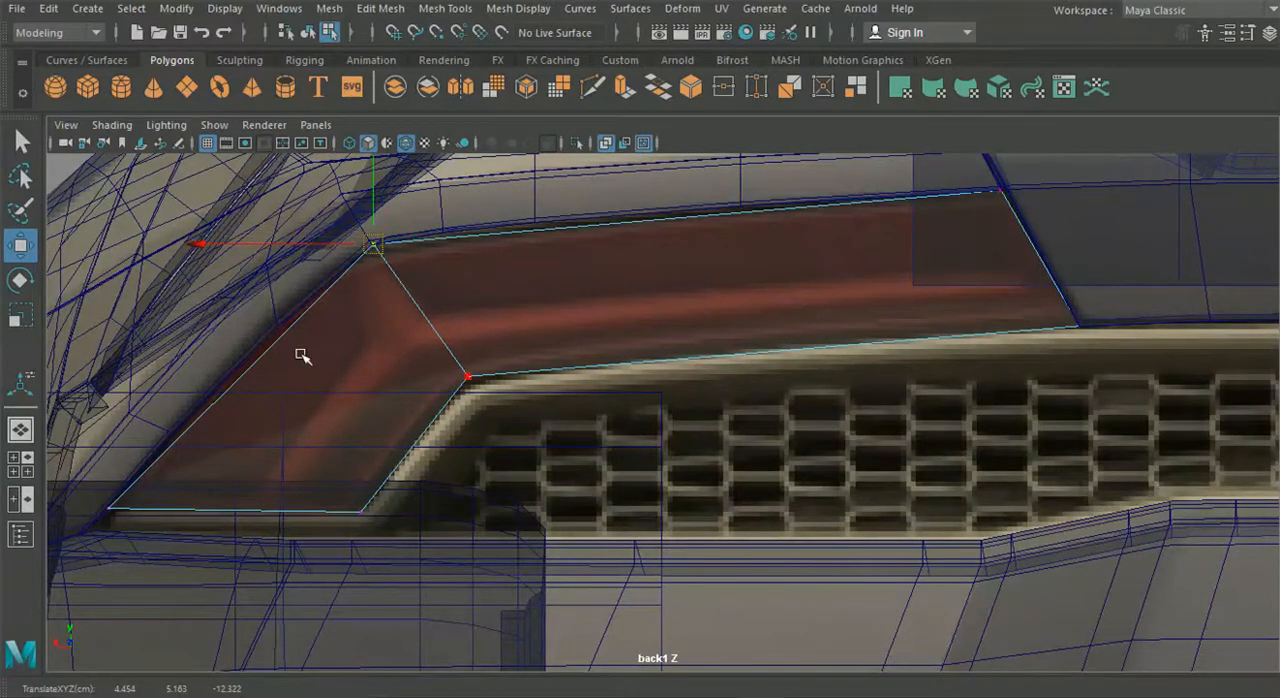
- Enlarge the side view on the tail light and align the middle edge's lower vertex with the reference image
left_click(22, 430)
left_click_drag(469, 417, 573, 424, "alt")
left_click(20, 464)
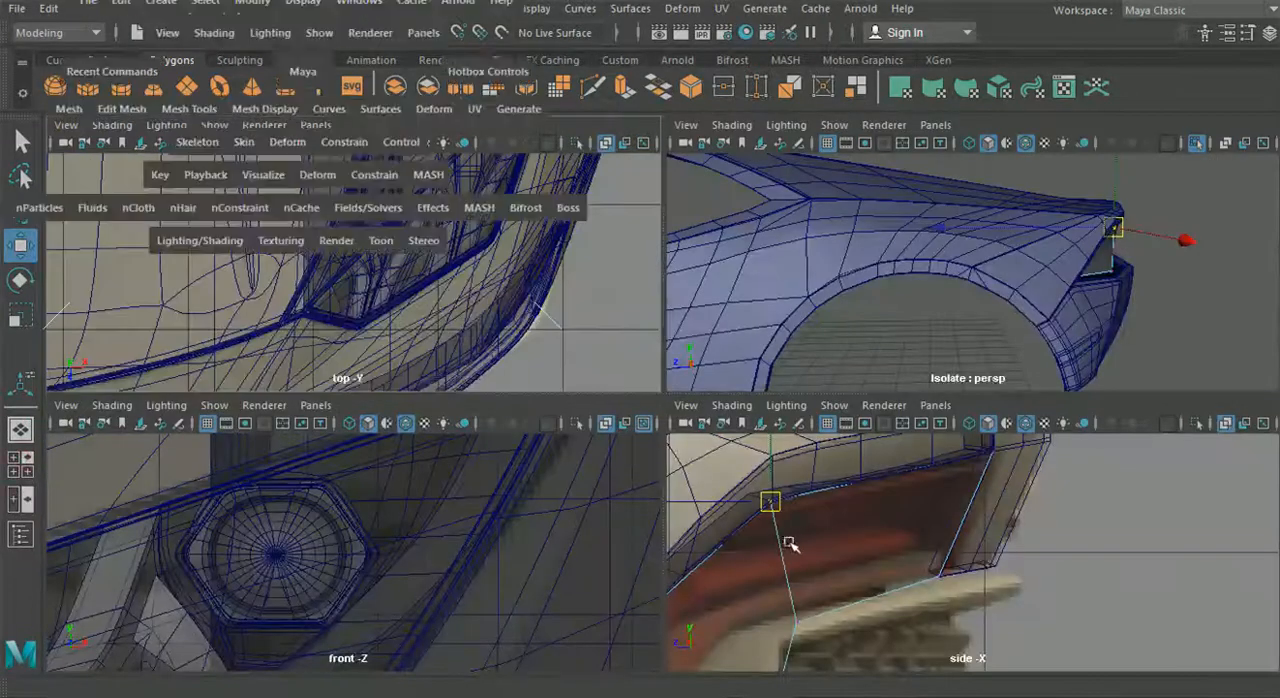
key("space")
middle_click_drag(773, 566, 945, 520, "alt")
left_click_drag(736, 528, 472, 471)
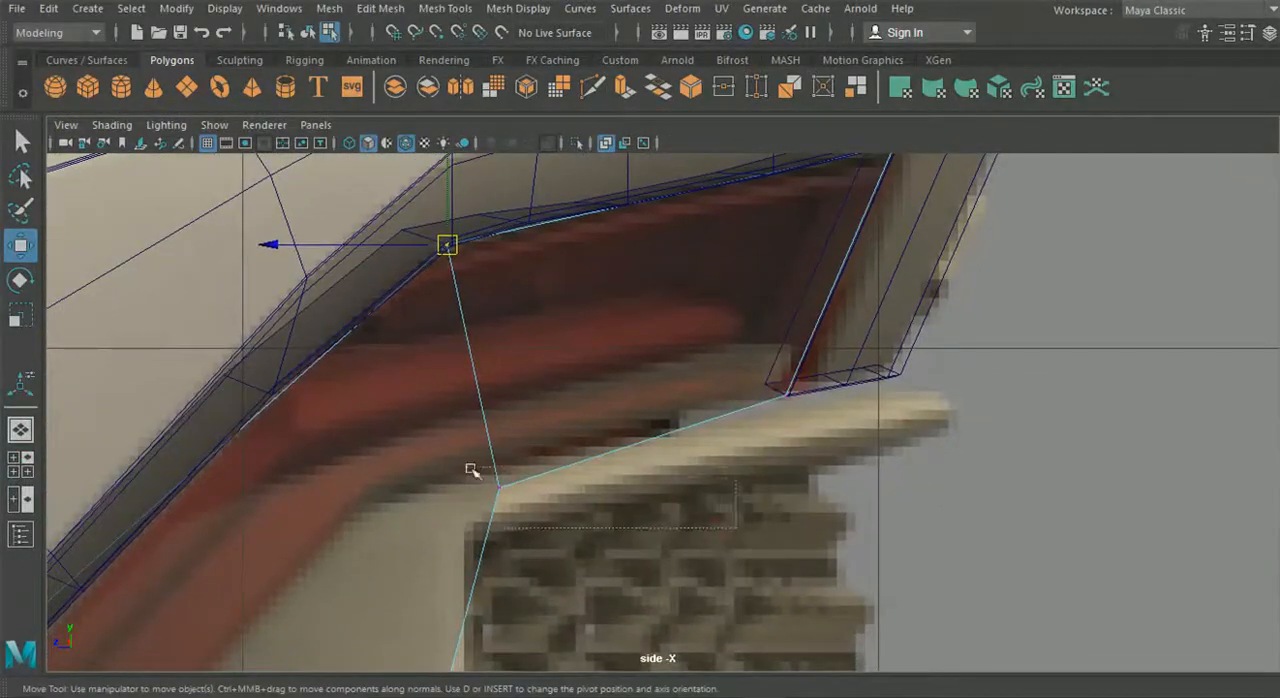
left_click_drag(393, 493, 294, 494)
- Move the tail light's bottom-edge vertices in the side view to match the reference outline, and check the overall fit
middle_click_drag(294, 494, 500, 332, "alt")
left_click_drag(463, 459, 152, 476)
middle_click_drag(148, 477, 190, 433, "alt")
left_click_drag(174, 440, 219, 450)
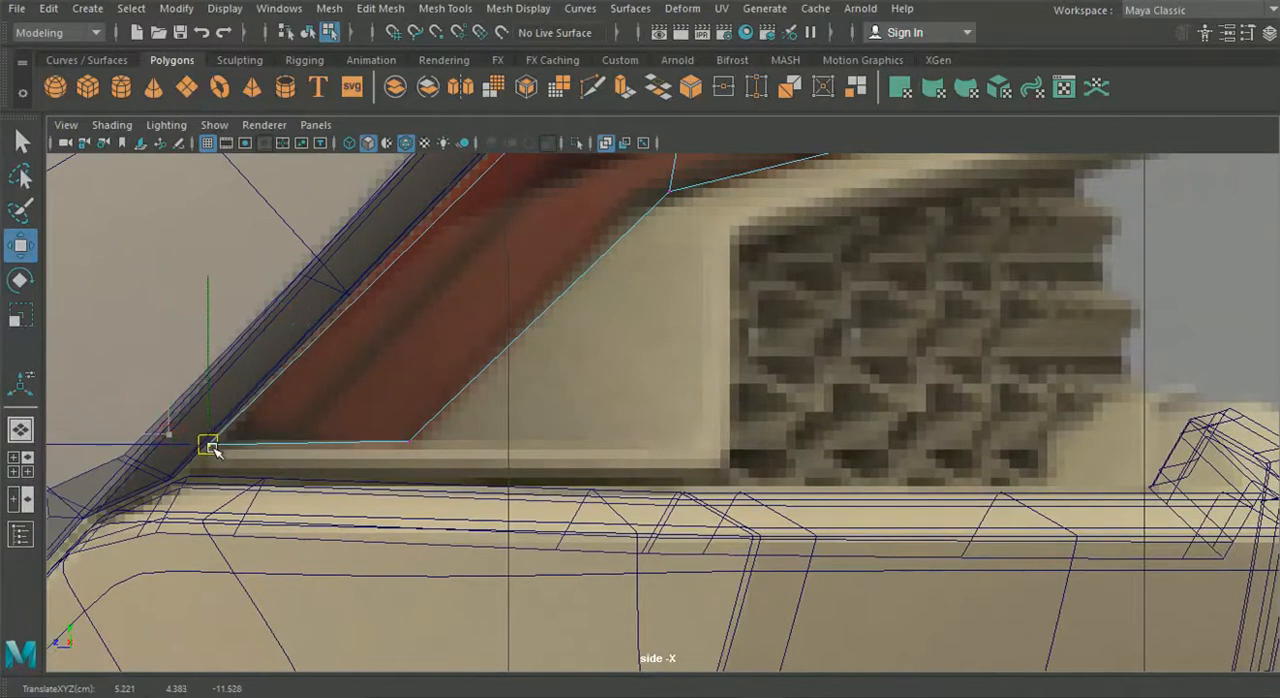
left_click(409, 440)
scroll(534, 451, "down", 5)
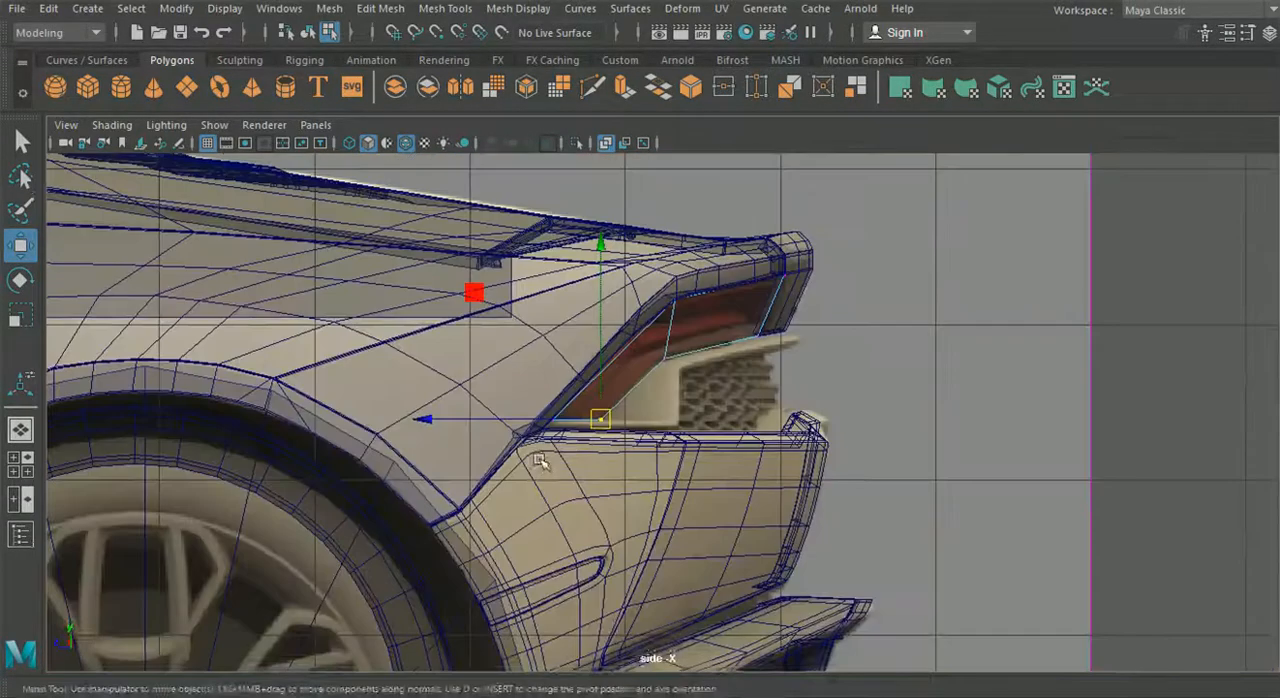
scroll(538, 466, "up", 3)
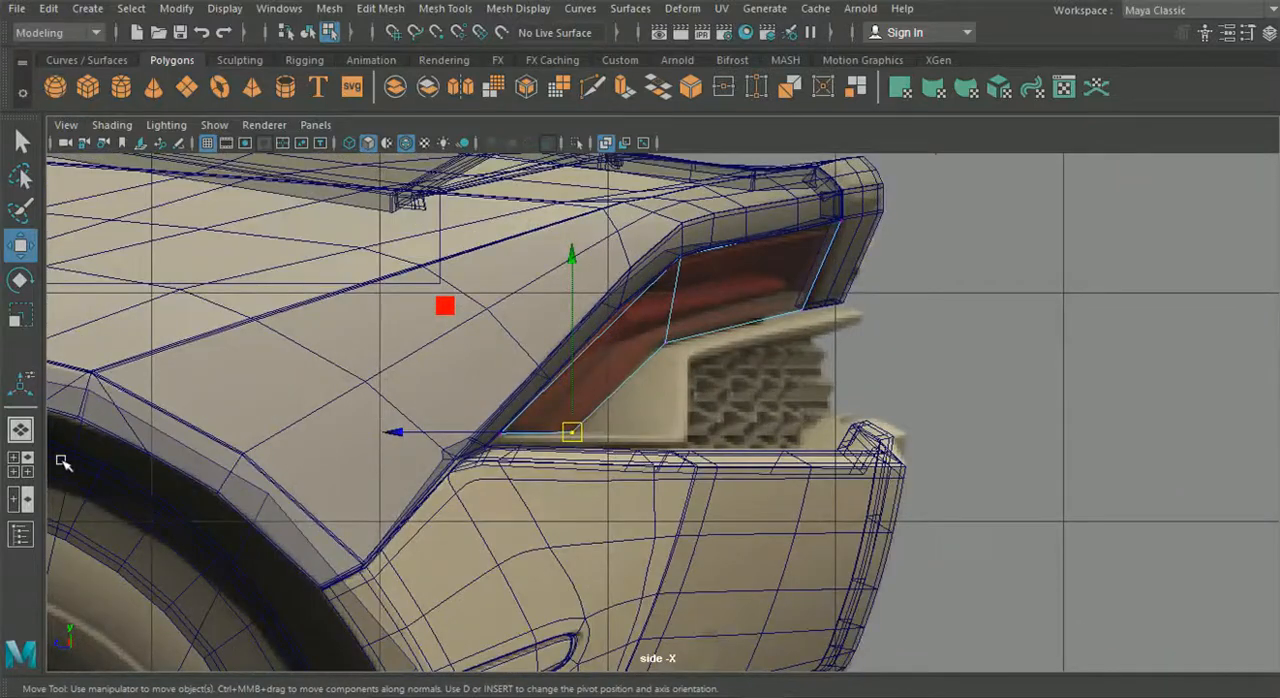
- Return to the perspective view, select the tail light faces and extrude them
left_click(27, 435)
mouse_move(500, 470)
left_mouse_down("alt")
mouse_move(157, 466)
mouse_move(474, 431)
mouse_move(316, 503)
mouse_move(479, 484)
left_mouse_up("alt")
middle_click_drag(648, 444, 562, 408, "alt")
right_click_drag(629, 136, 642, 193)
left_click(706, 328)
left_click(560, 446, "shift")
left_click_drag(560, 446, 992, 160, "alt")
key("ctrl+e")
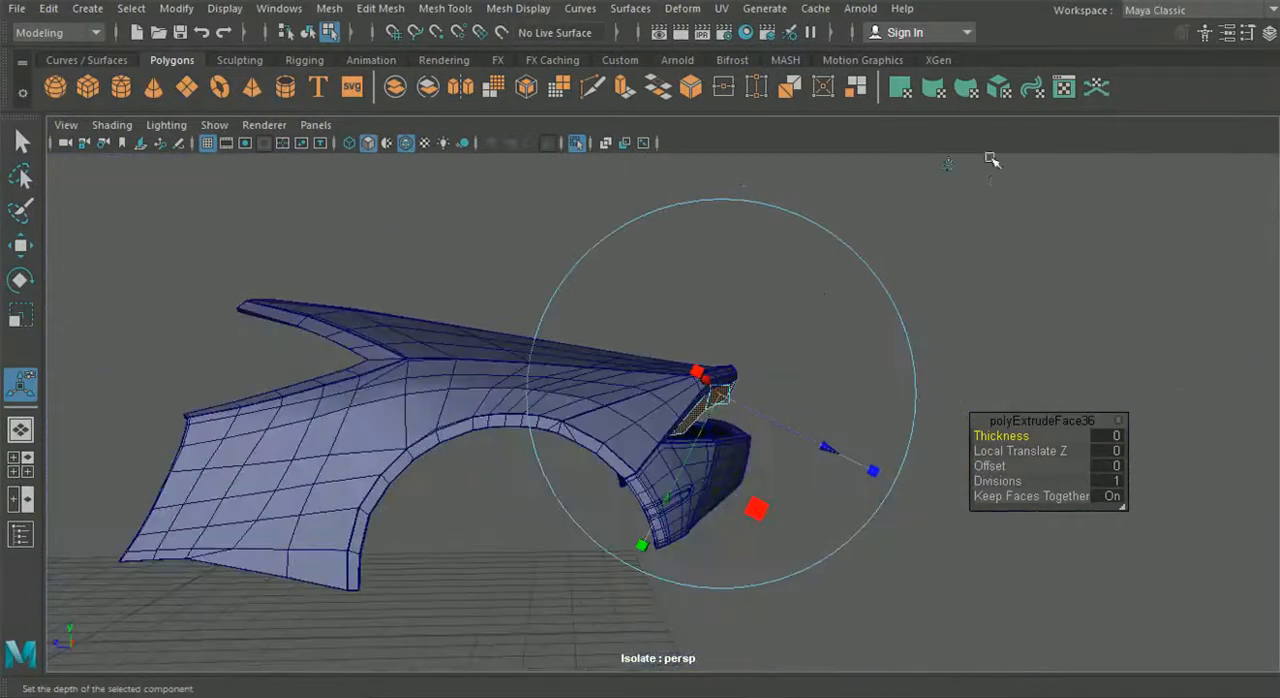
- Switch the extrusion manipulator to world axes and push the extruded faces straight forward into the car body
left_click(951, 163)
scroll(798, 368, "up", 5)
left_click_drag(673, 397, 556, 395)
left_click_drag(624, 453, 630, 413, "alt")
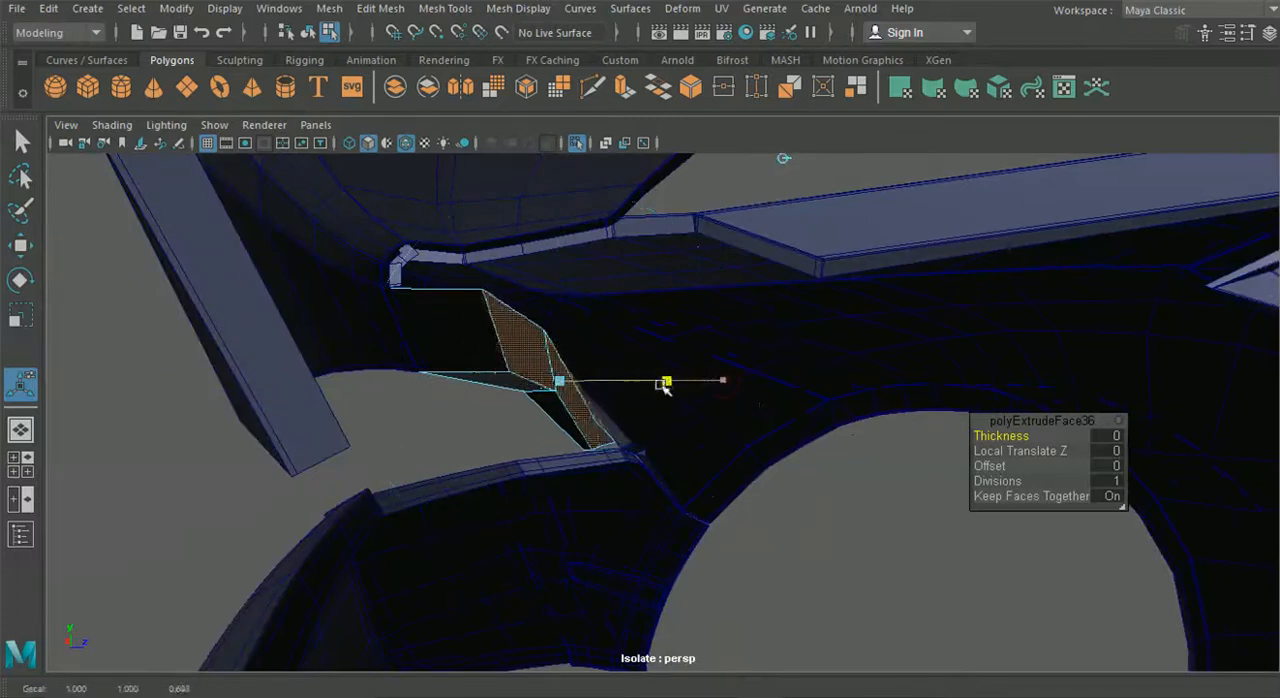
left_click_drag(636, 390, 676, 386)
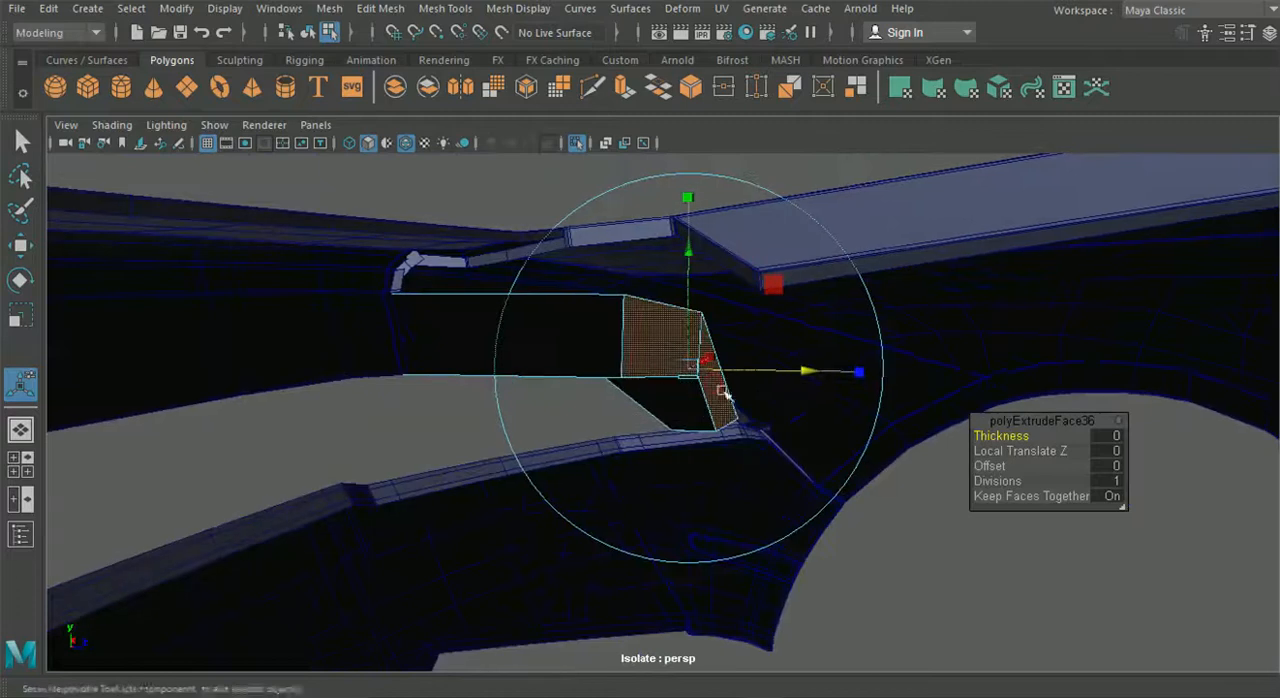
left_click_drag(790, 375, 494, 434)
- Delete the two outer front faces of the extruded tail light to open up the housing
left_click_drag(437, 316, 580, 403, "alt")
left_click(612, 392)
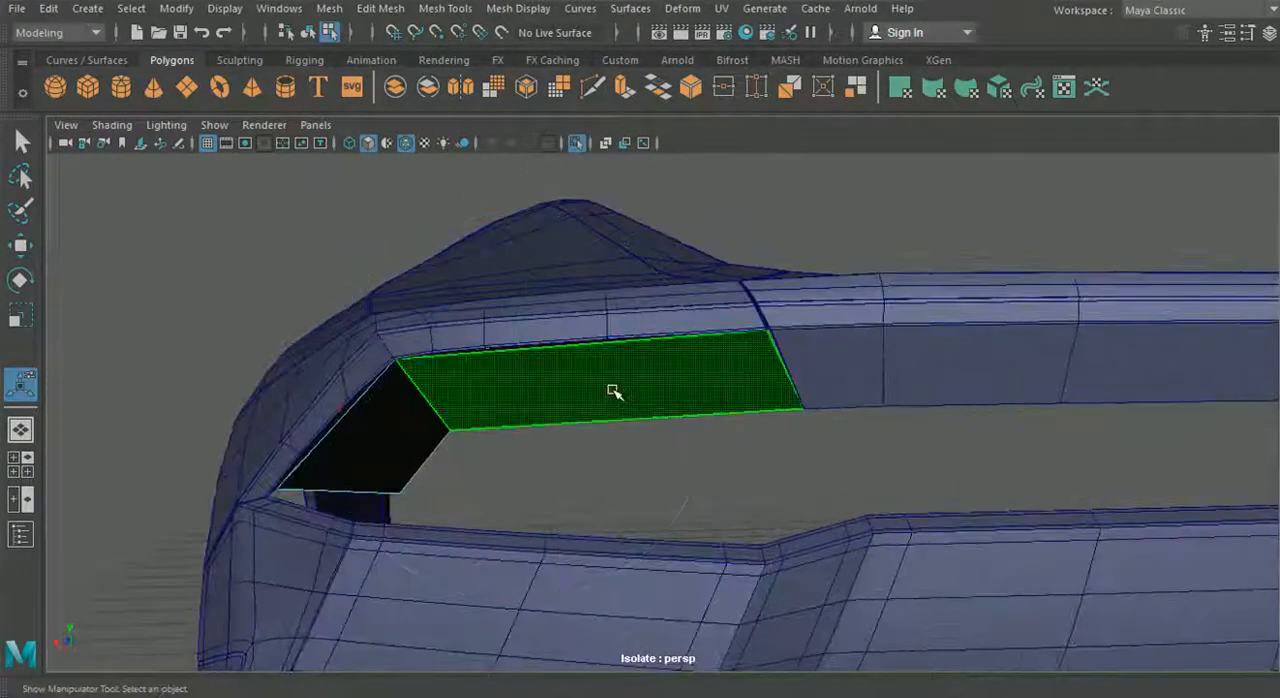
key("Delete")
left_click(391, 414)
key("Delete")
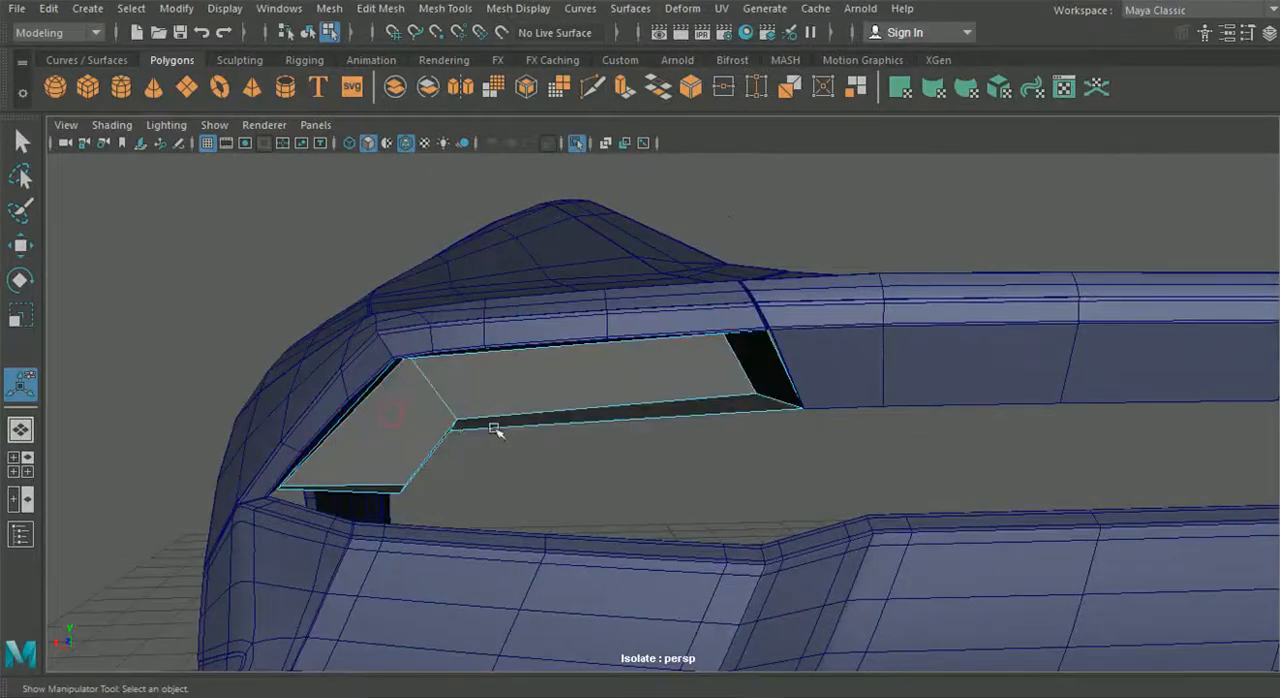
- Insert three edge loops across the housing's long section with the Insert Edge Loop tool, in line with the fender edges
left_click_drag(513, 452, 566, 446, "alt")
scroll(554, 440, "up", 3)
scroll(560, 448, "down", 3)
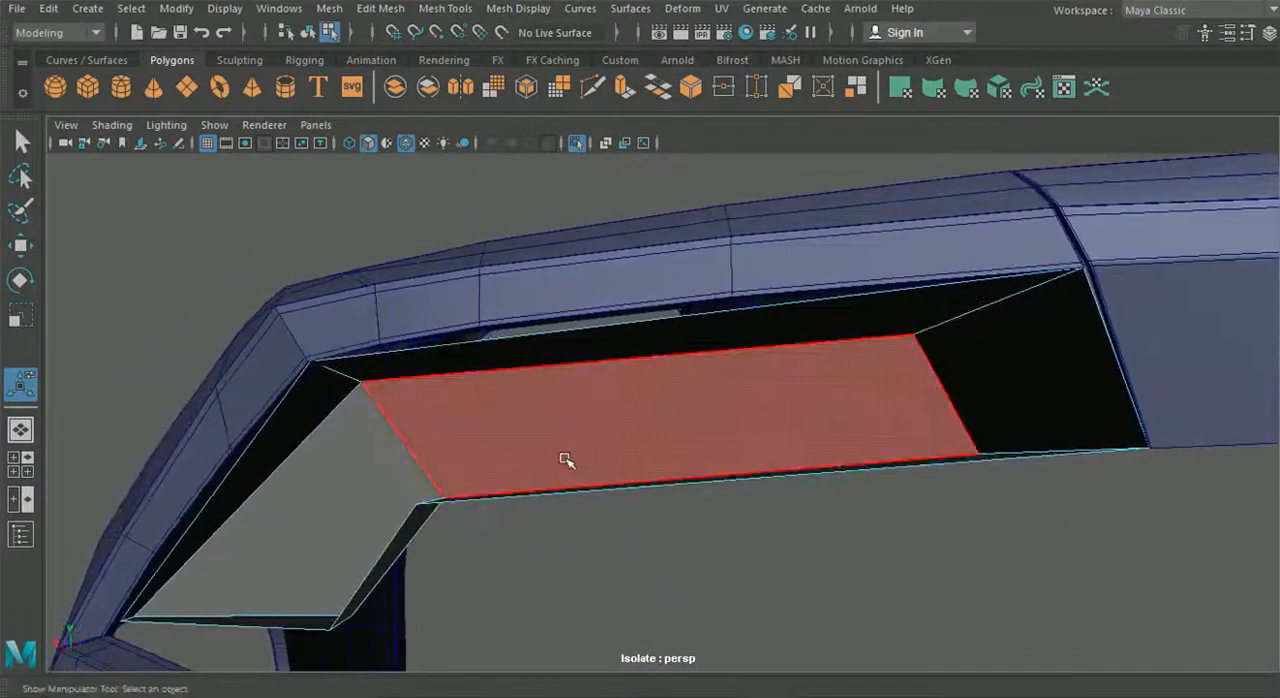
left_click(342, 14)
left_click(333, 9)
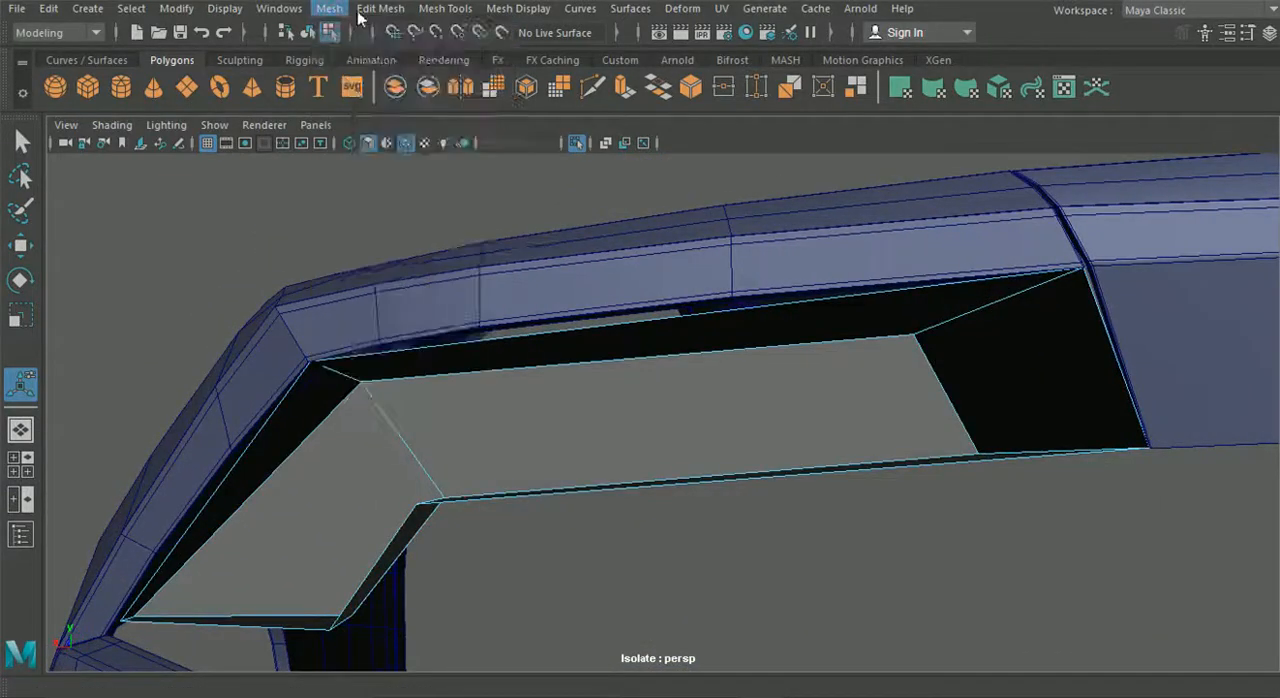
left_click(380, 8)
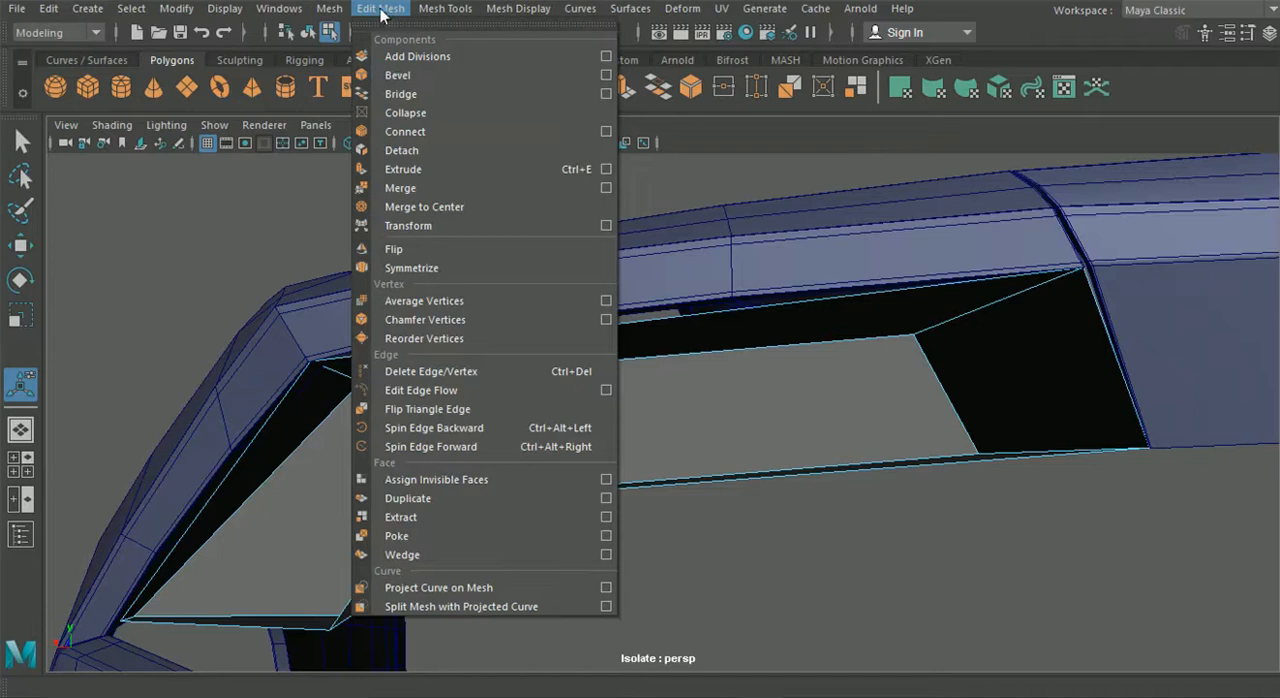
left_click(400, 94)
left_click(445, 8)
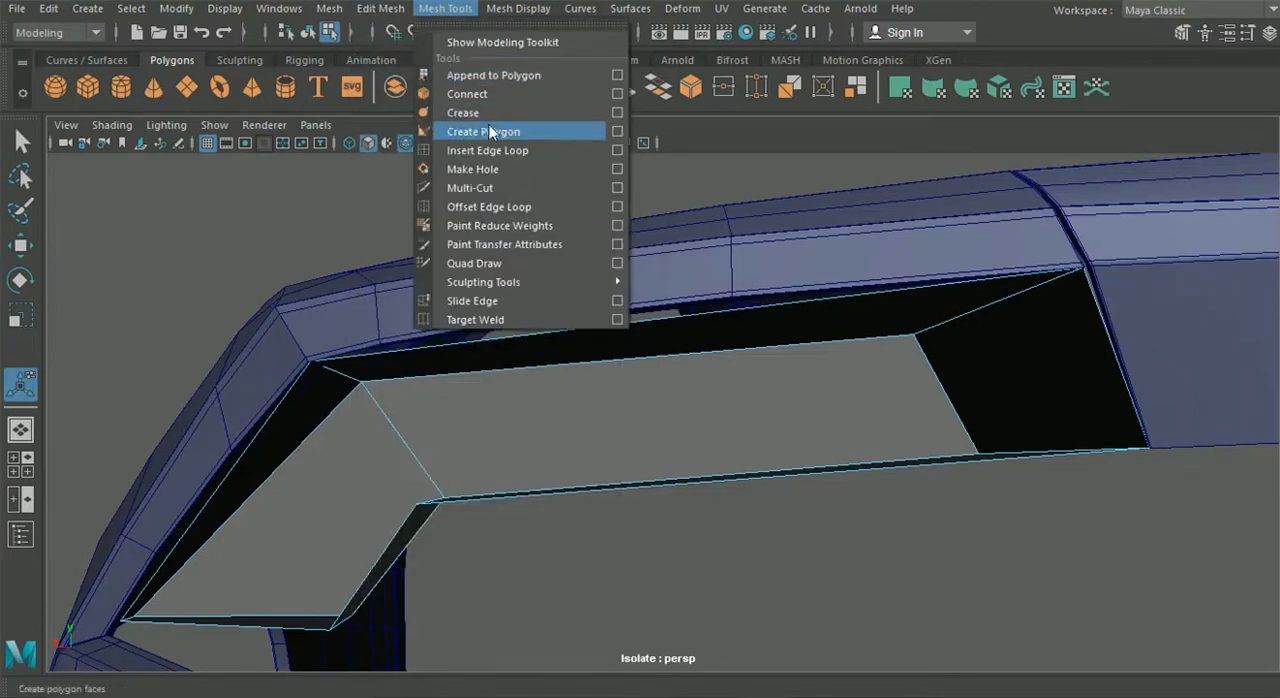
left_click(494, 149)
middle_click_drag(442, 311, 608, 333, "alt")
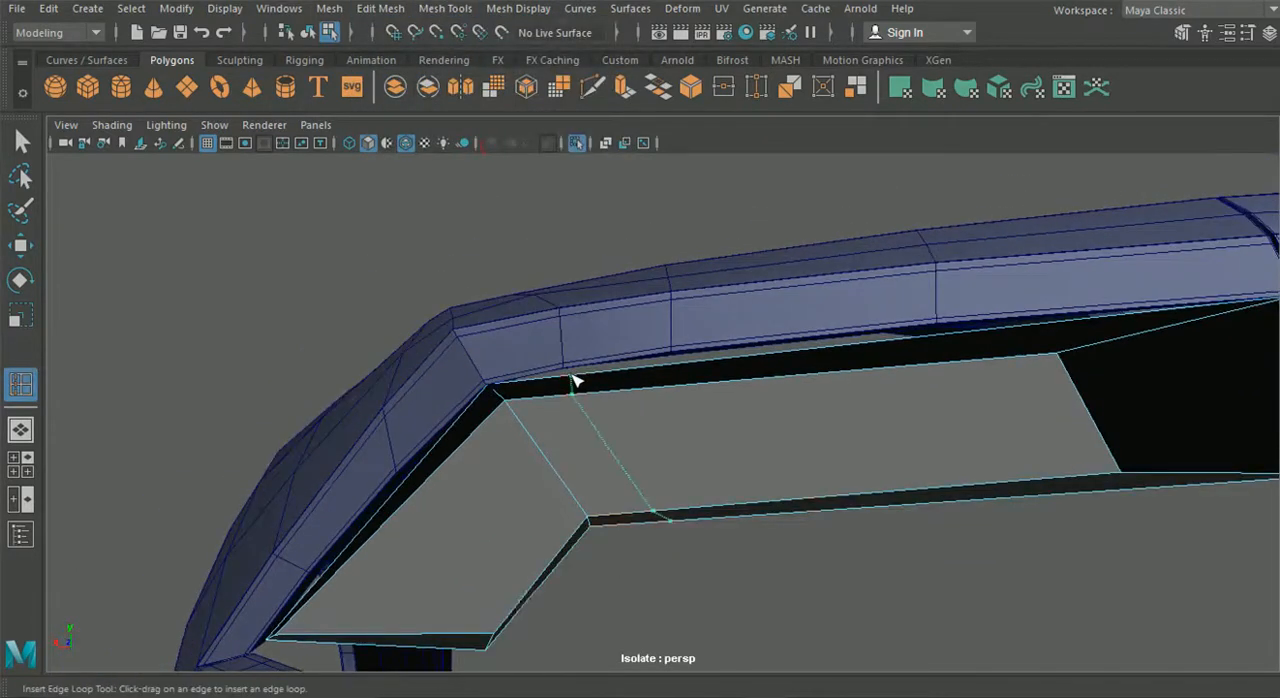
left_click(678, 369)
scroll(691, 372, "down", 3)
middle_click_drag(693, 374, 494, 385, "alt")
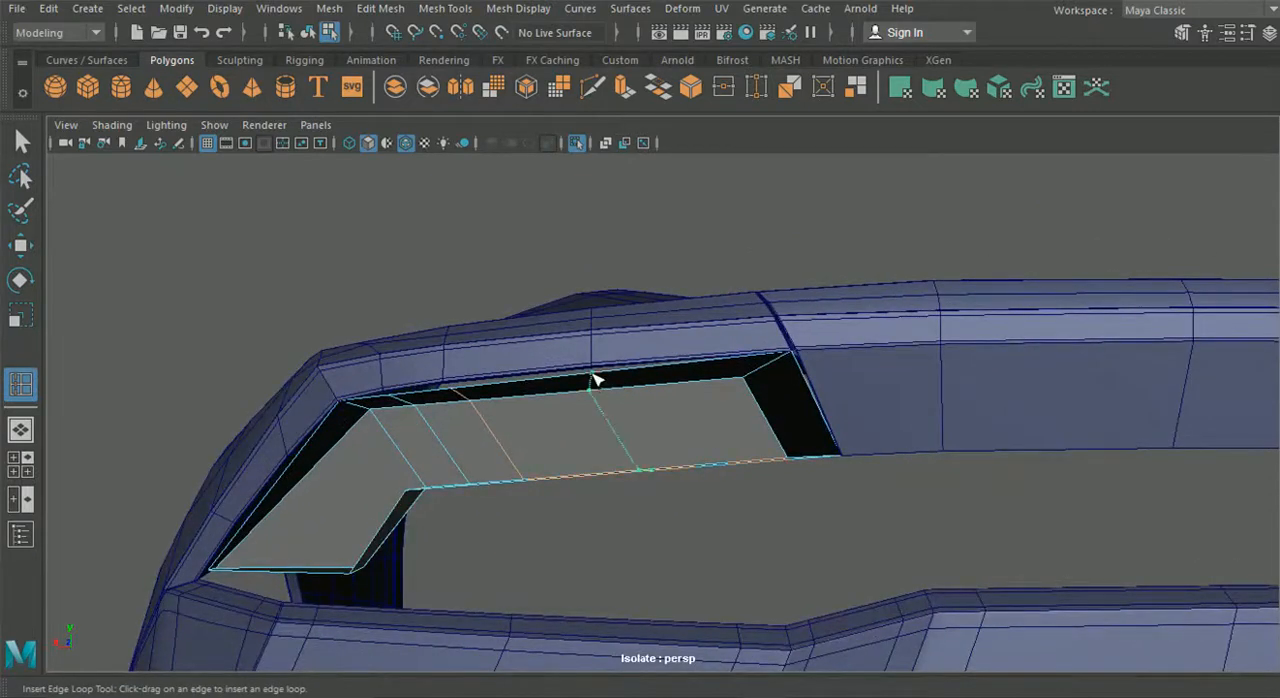
- Insert two edge loops across the housing's slanted outer section
left_click_drag(531, 445, 563, 452, "alt")
scroll(562, 451, "up", 3)
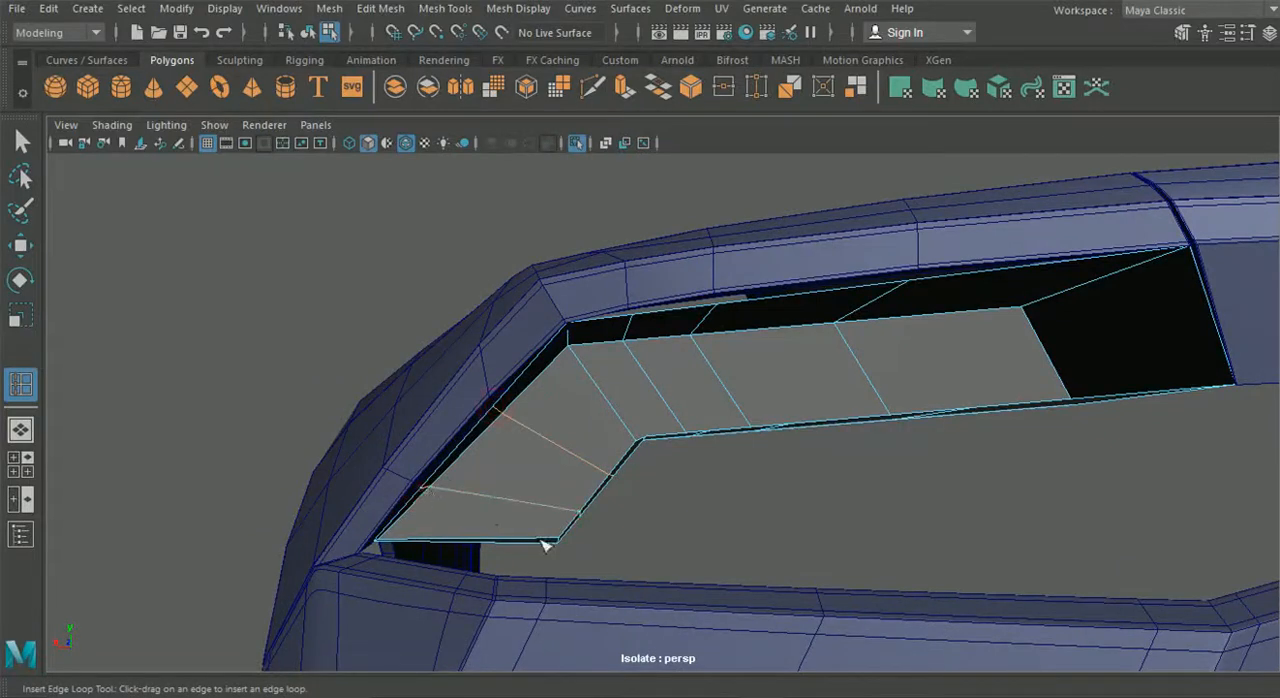
left_click_drag(543, 545, 447, 548, "alt")
- Snap the upper rim vertex of the loop nearest the outer corner to the matching fender vertex
left_click(22, 256)
left_click_drag(571, 338, 571, 398, "alt")
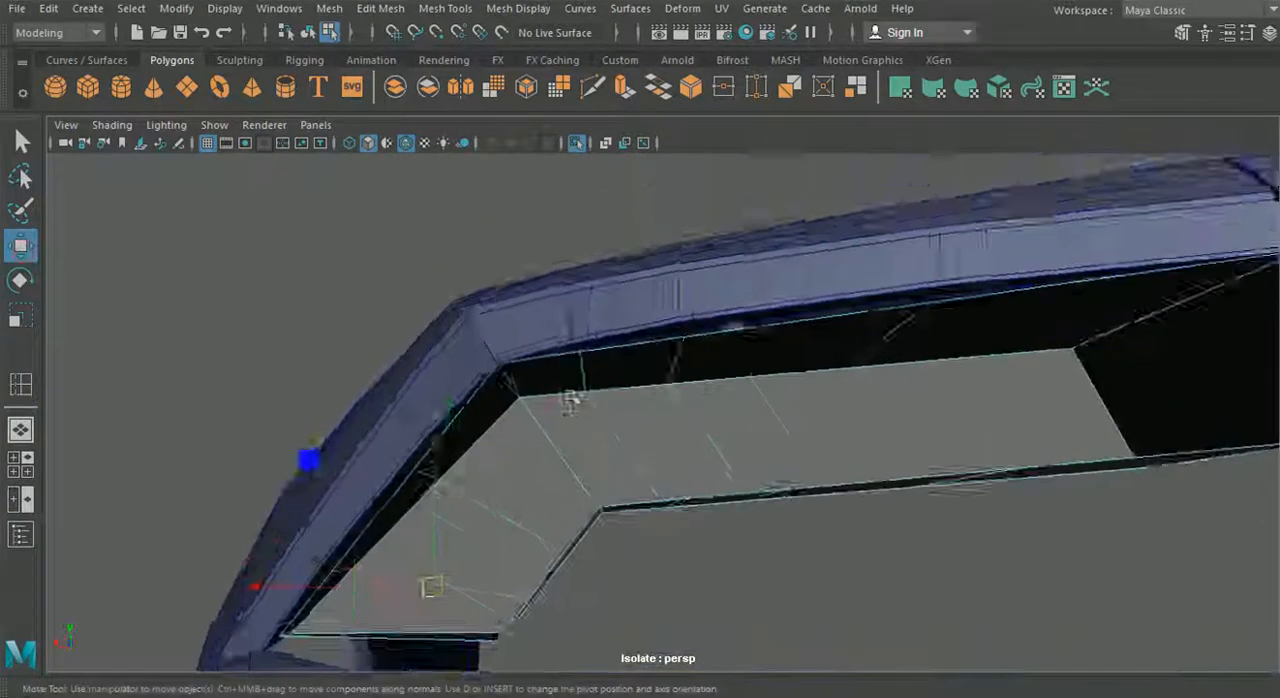
scroll(573, 396, "up", 3)
left_click_drag(468, 388, 494, 337, "alt")
right_click_drag(495, 139, 420, 168)
left_click_drag(483, 289, 446, 454, "alt")
left_click_drag(316, 337, 553, 330, "alt")
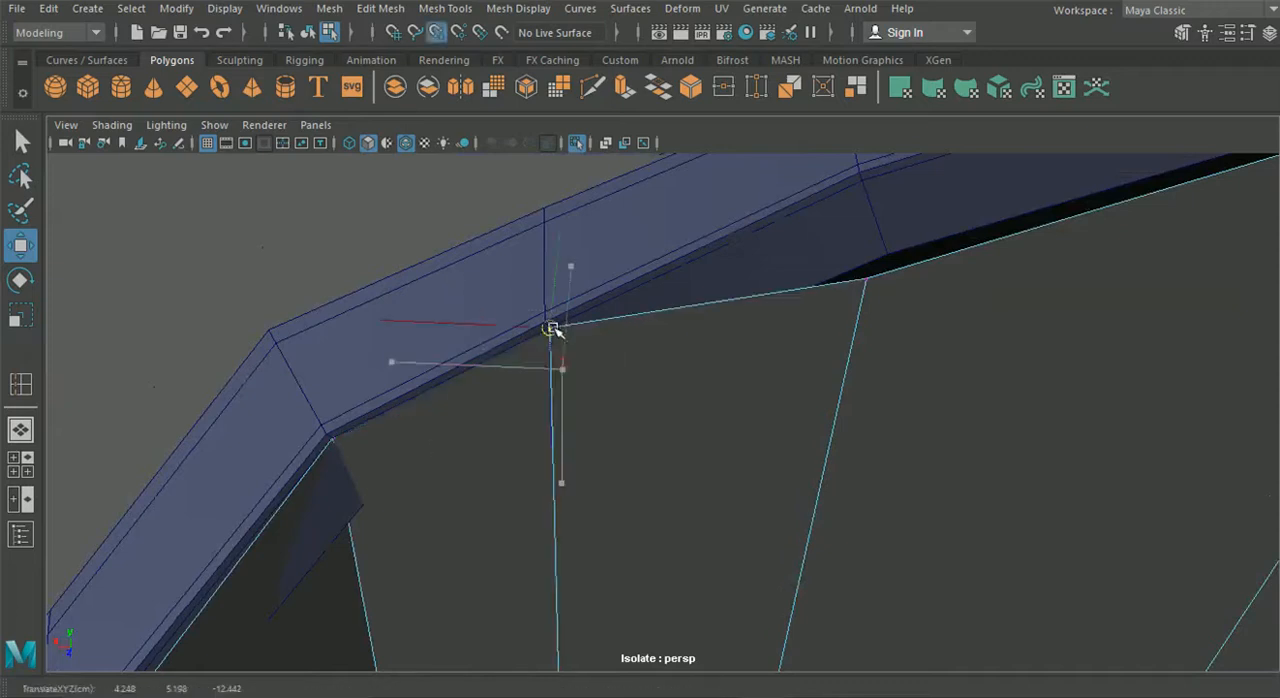
- Snap the upper rim vertices of the long section's other two loops to the matching fender vertices
left_click_drag(757, 351, 641, 381, "alt")
left_click_drag(697, 428, 549, 446)
key("v")
left_click_drag(667, 322, 731, 364)
key("v")
left_click_drag(797, 397, 778, 298)
scroll(786, 329, "down", 4)
middle_click_drag(844, 357, 712, 365, "alt")
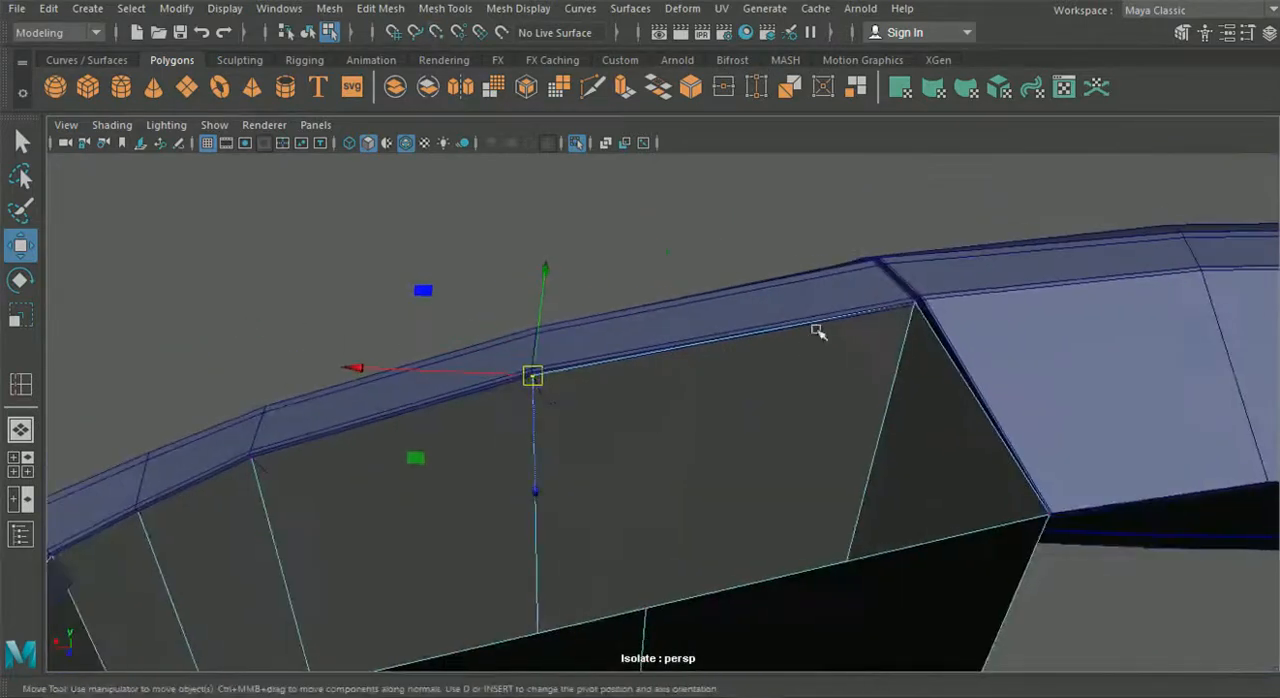
- Align the housing's upper inner corner vertex with the fender corner at the panel gap
middle_click_drag(806, 351, 586, 380, "alt")
right_click_drag(622, 372, 800, 483, "alt")
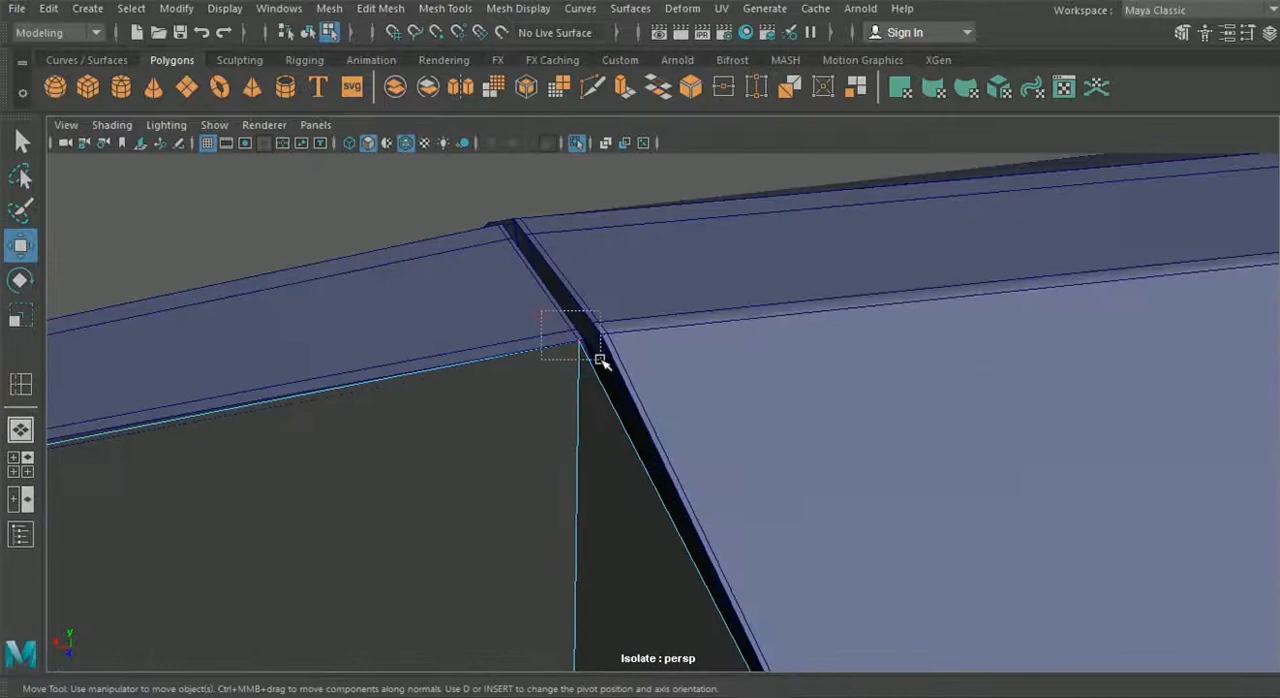
left_click_drag(588, 348, 683, 533)
middle_click_drag(683, 533, 517, 291, "alt")
right_click_drag(517, 291, 563, 397, "alt")
left_click_drag(563, 397, 519, 377, "alt")
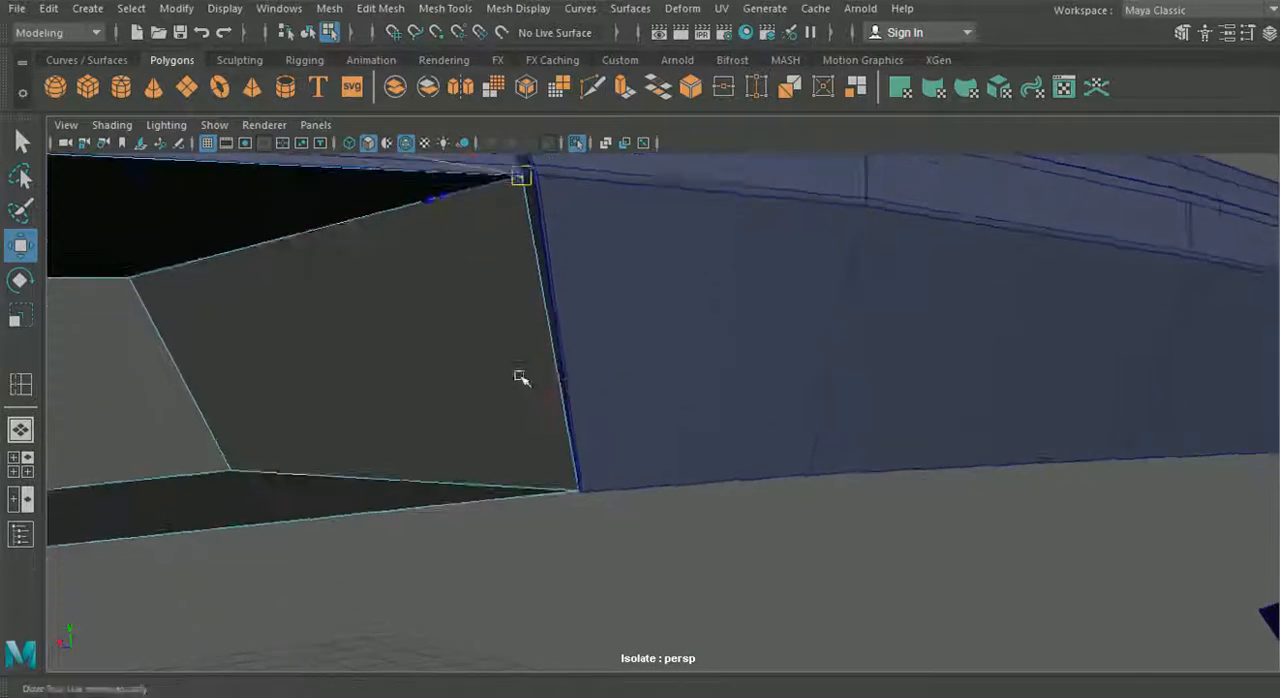
- Align the housing's lower inner corner vertex with the lower corner of the adjoining rear panel
right_click_drag(519, 377, 617, 533, "alt")
left_click_drag(506, 519, 737, 588, "alt")
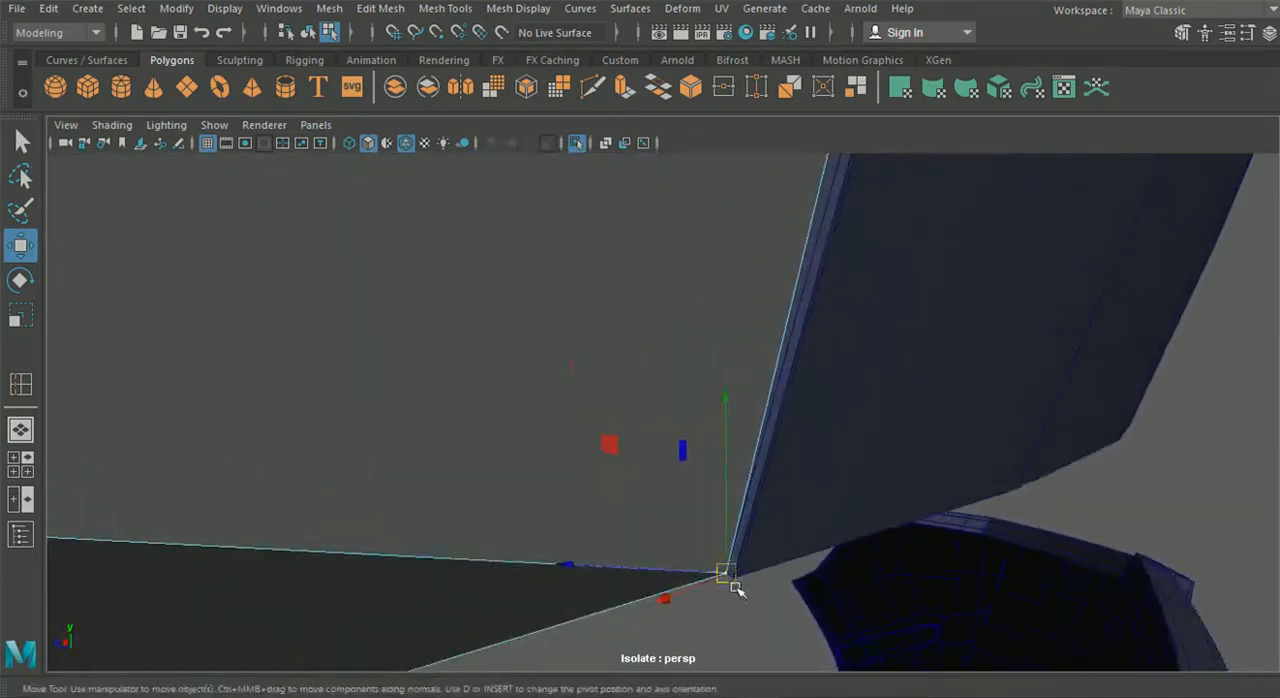
left_click_drag(654, 555, 686, 472, "alt")
left_click_drag(502, 487, 397, 406, "alt")
right_click_drag(397, 406, 612, 488, "alt")
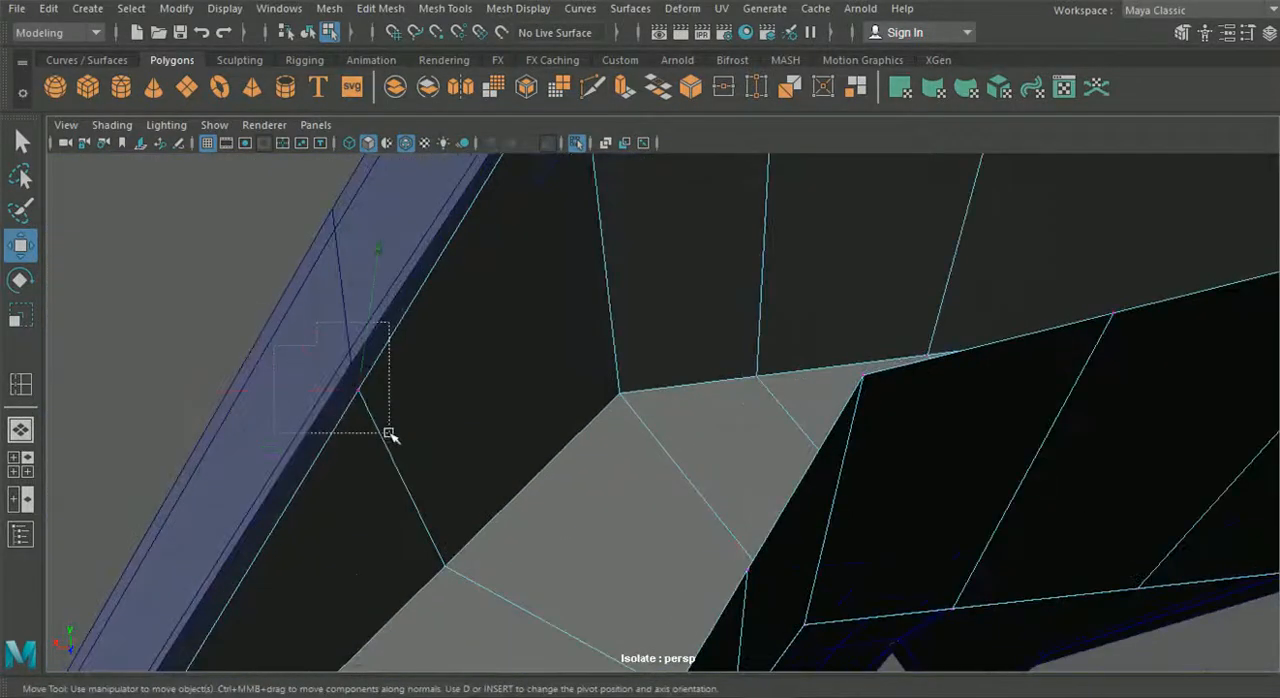
- Snap the rim vertices of the slanted outer section's edge loops to the matching vertices on the fender edge
left_click_drag(360, 393, 363, 376)
middle_click_drag(330, 503, 568, 341, "alt")
left_click_drag(449, 385, 495, 455)
middle_click_drag(451, 528, 586, 394, "alt")
left_click_drag(467, 482, 538, 581)
left_click_drag(530, 584, 569, 616, "alt")
left_click_drag(403, 570, 467, 474)
- Switch to editing the fender's vertices and move the inner lip vertices beside the slanted section sideways
left_click_drag(467, 474, 662, 415, "alt")
left_click_drag(591, 338, 592, 339)
left_click_drag(592, 339, 614, 461, "alt")
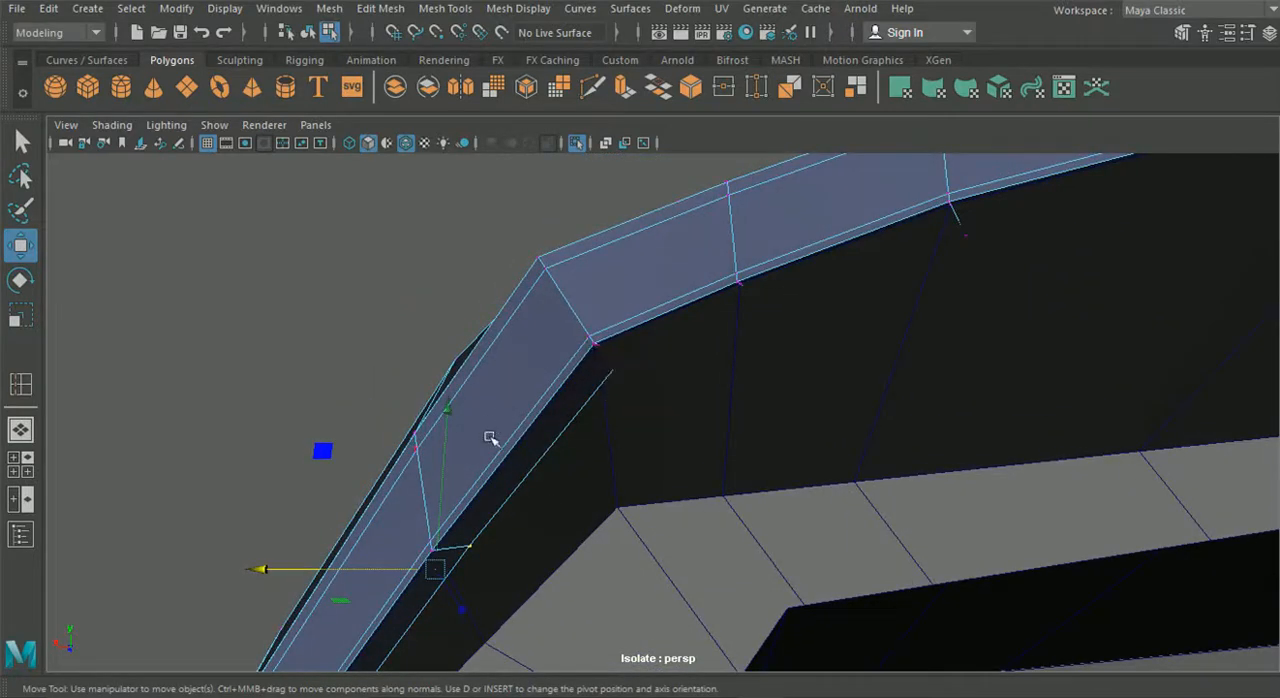
left_click_drag(557, 477, 586, 549, "alt")
middle_click_drag(586, 549, 560, 510, "alt")
left_click_drag(560, 510, 708, 571, "alt")
middle_click_drag(708, 571, 622, 486, "alt")
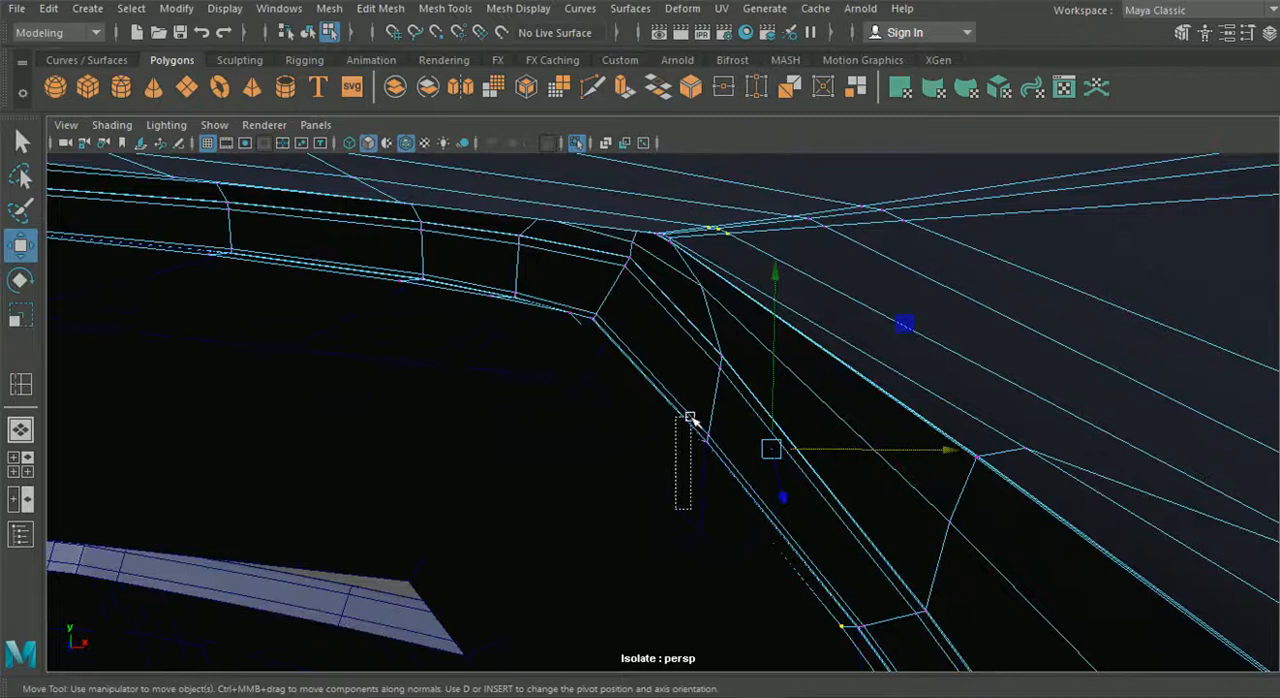
- Select the fender's inner lip vertices from behind and adjust their height beside the slanted section
left_click_drag(734, 521, 687, 437, "alt")
middle_click_drag(598, 407, 671, 454, "alt")
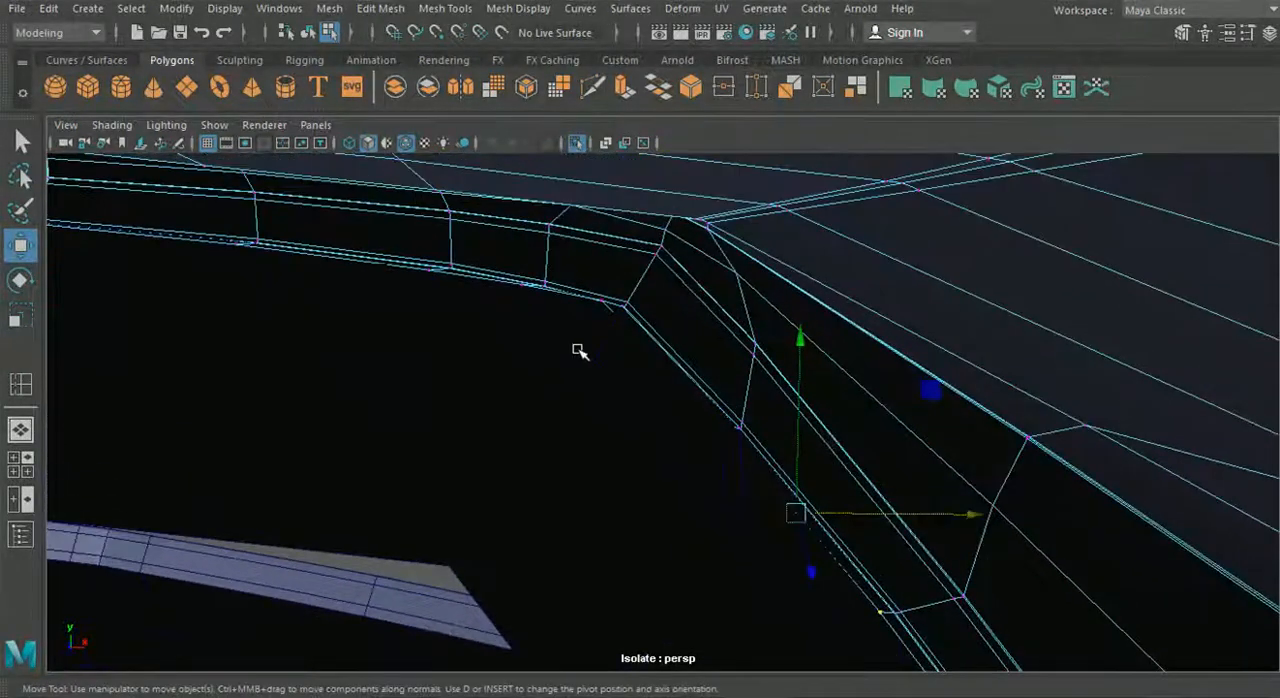
left_click_drag(677, 420, 440, 322, "alt")
middle_click_drag(460, 324, 498, 368, "alt")
left_click_drag(518, 346, 636, 407)
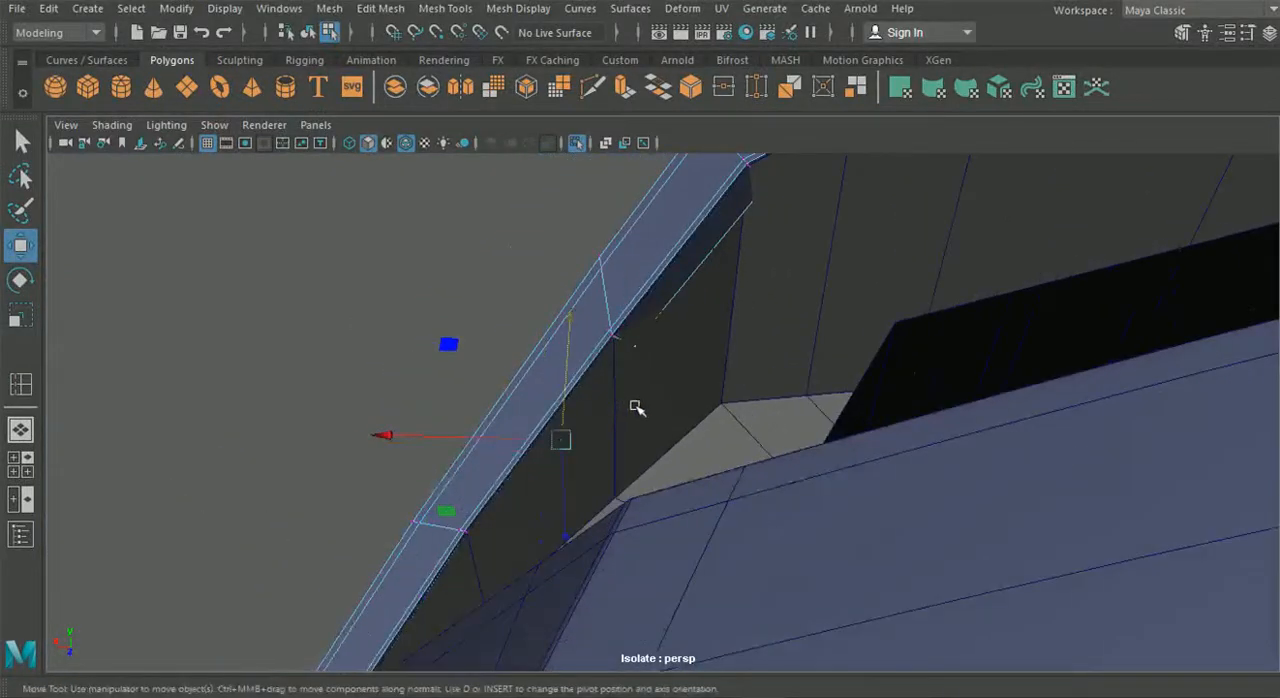
- Adjust the height of the fender's inner lip vertices on the slanted section and at the opening's upper outer corner
left_click_drag(458, 522, 450, 511, "ctrl")
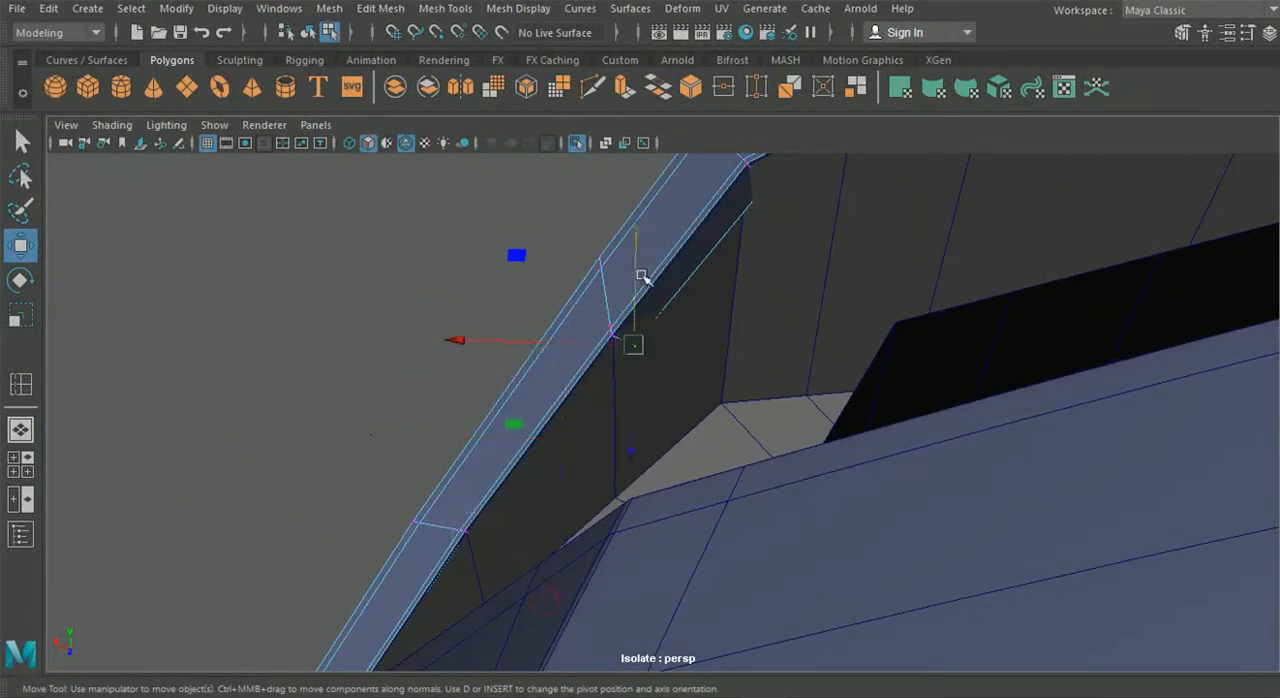
left_click_drag(636, 277, 623, 360)
left_click_drag(621, 303, 563, 325, "alt")
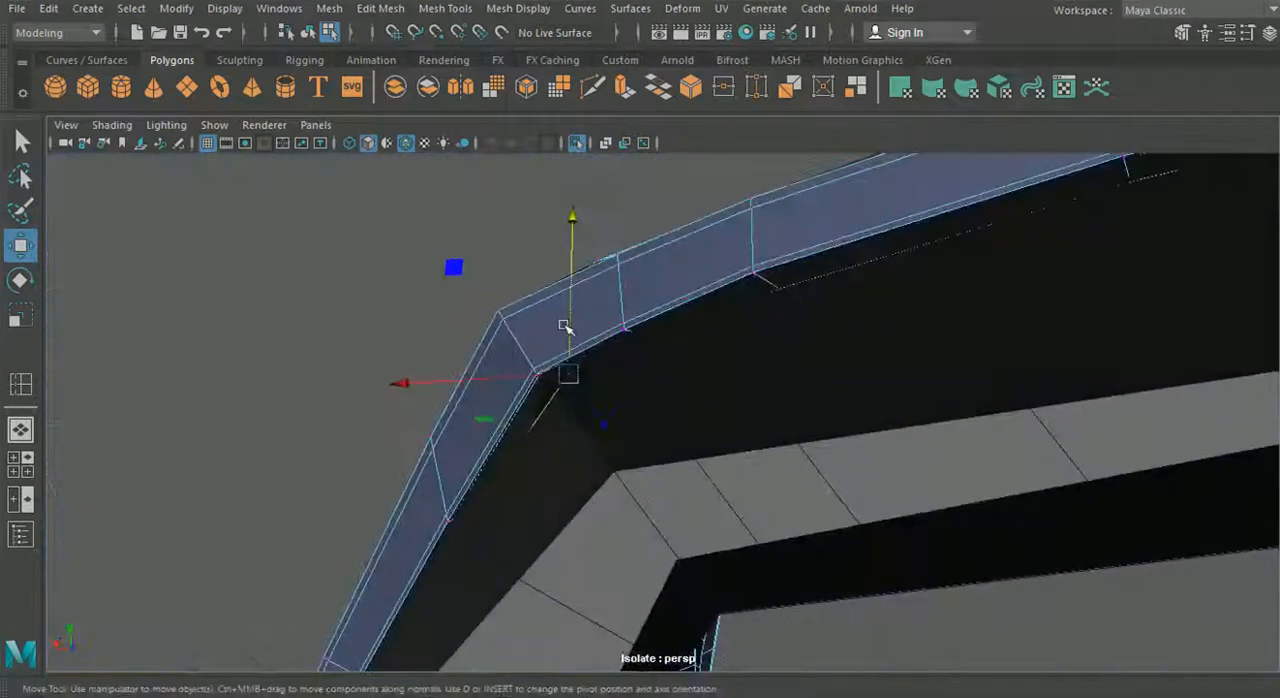
left_click_drag(575, 258, 572, 257)
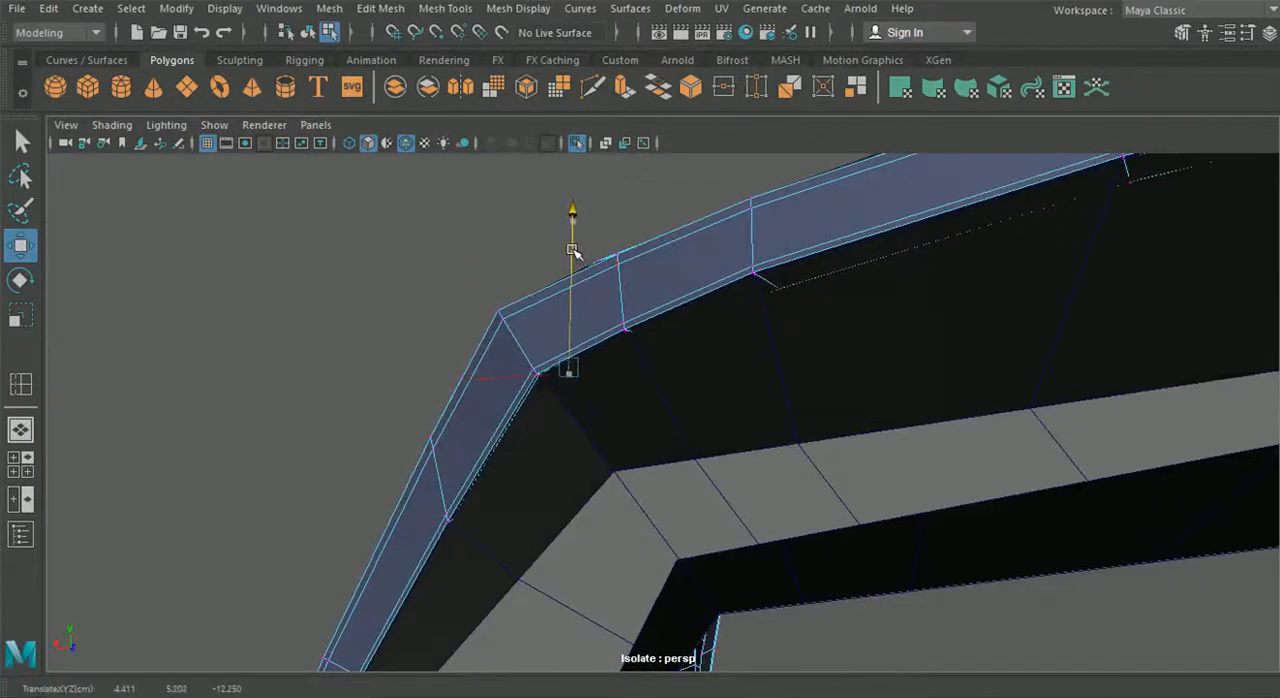
- Select and reposition the fender's inner lip vertices along the upper edge of the light opening
left_click_drag(612, 327, 887, 443, "alt")
left_click_drag(838, 400, 808, 468, "alt")
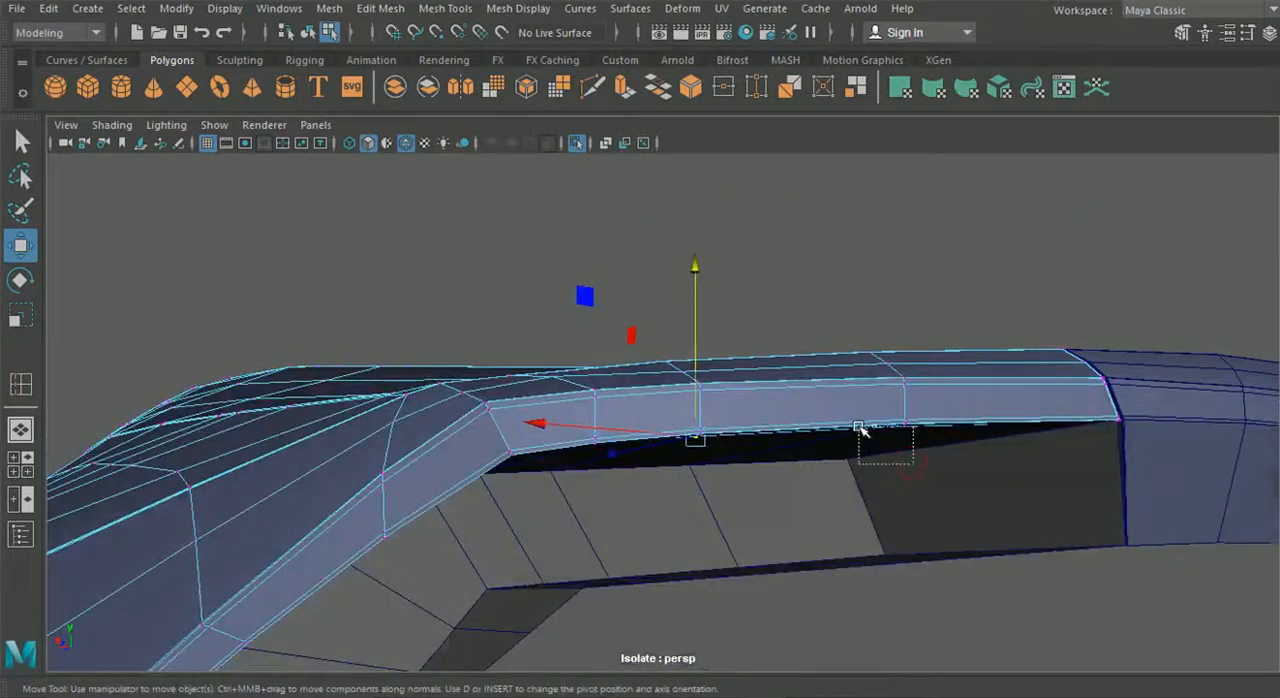
left_click_drag(859, 427, 856, 427, "shift")
left_click_drag(820, 330, 783, 338)
- Try to shift the selected upper-edge lip vertices vertically while viewing the fender from the side
left_click_drag(660, 503, 523, 554, "alt")
scroll(523, 554, "down", 4)
left_click_drag(644, 529, 634, 494, "alt")
left_click_drag(557, 441, 435, 415, "alt")
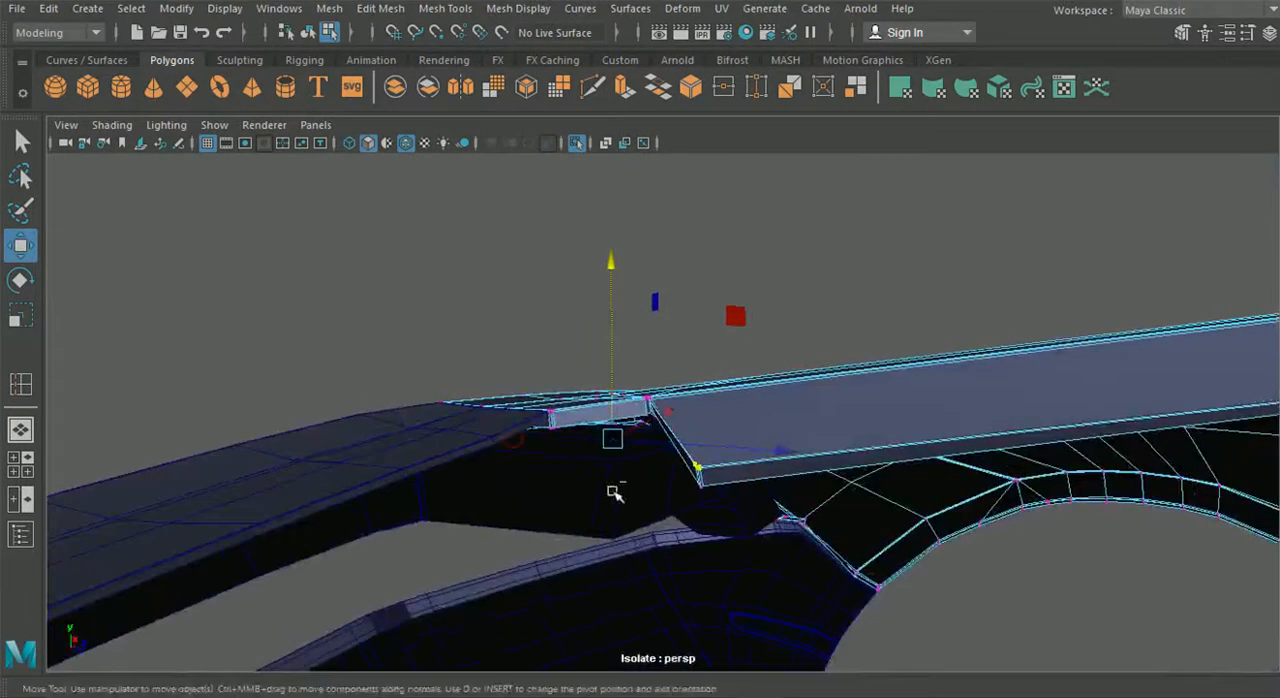
middle_click_drag(613, 491, 615, 495)
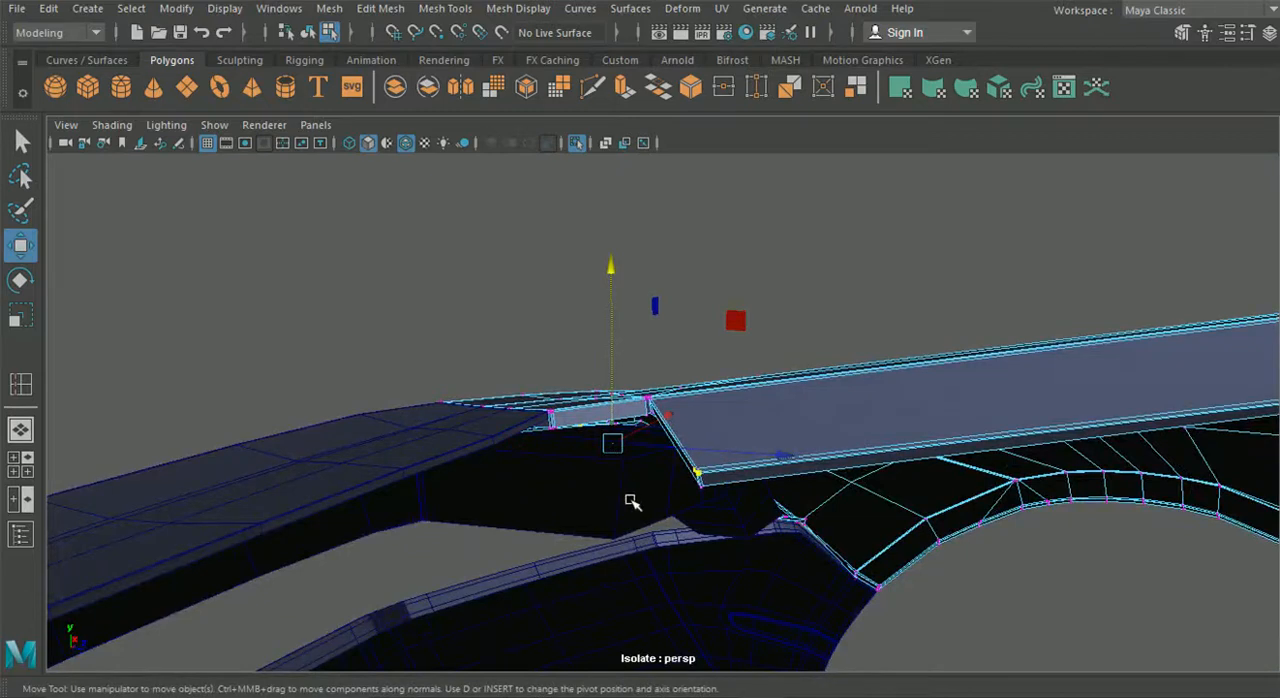
key("ctrl+z")
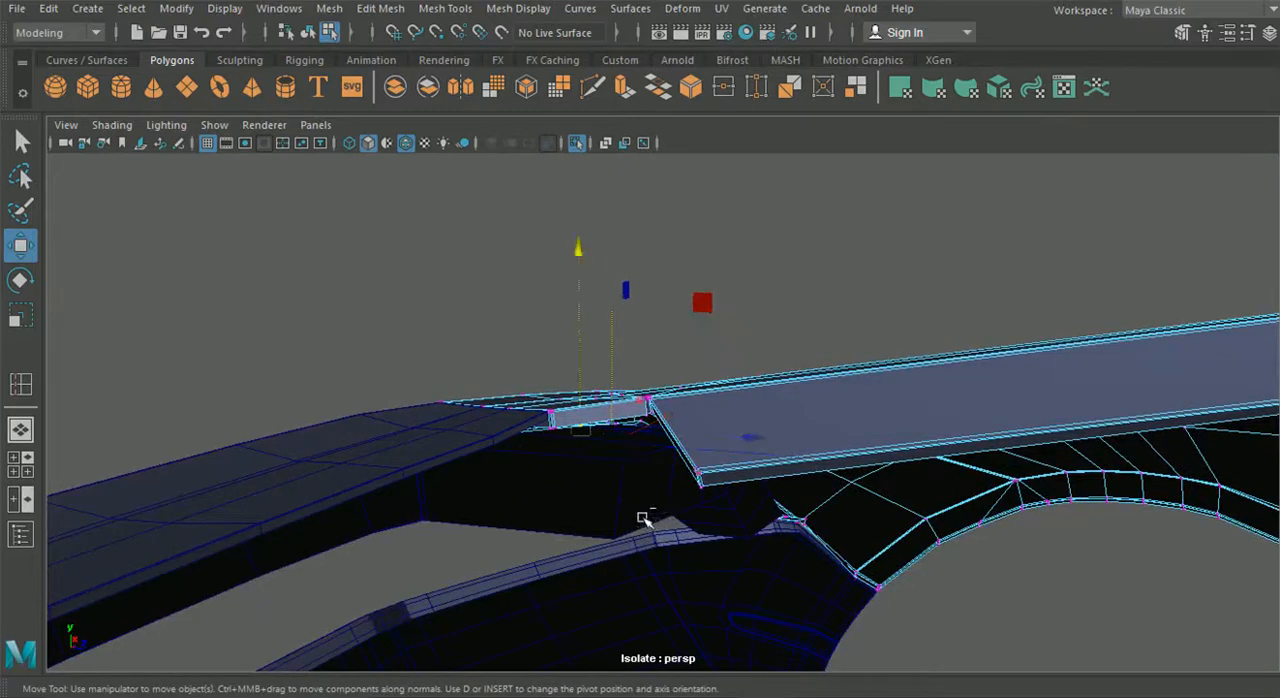
- Redo the undone vertex selection and adjust the height of the inner lip vertices on the opening's upper edge
left_click(57, 14)
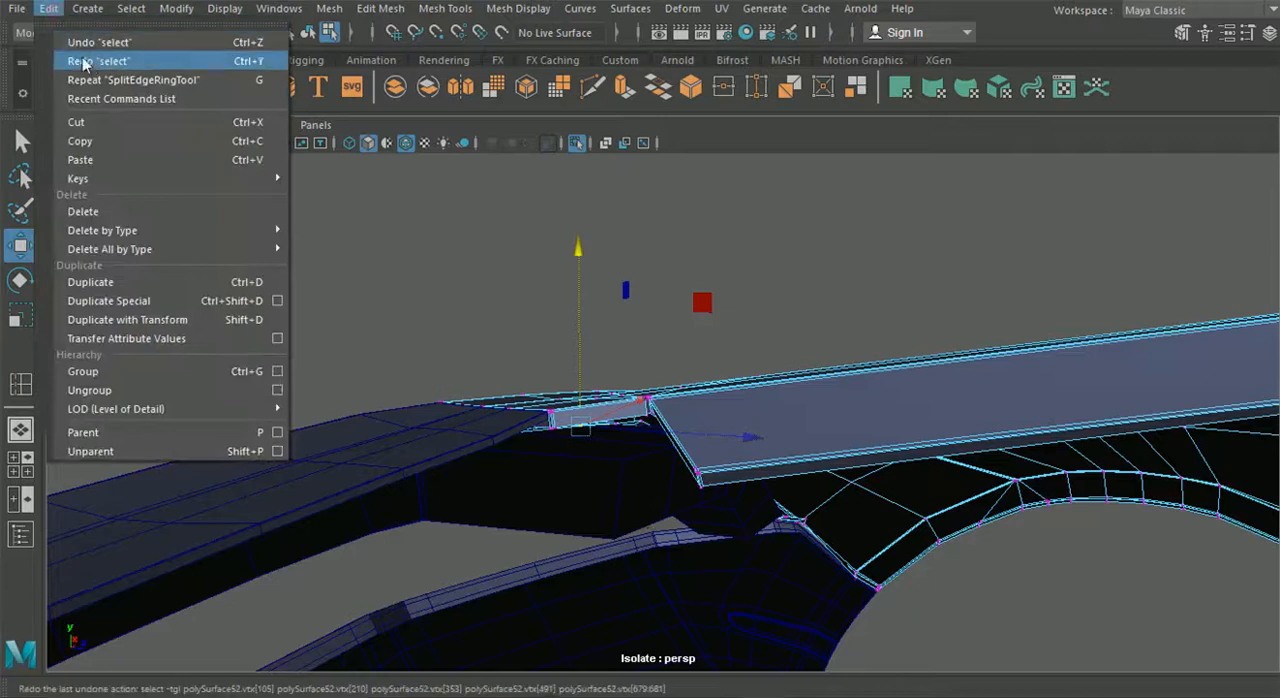
left_click(80, 57)
left_click_drag(757, 463, 677, 319, "alt")
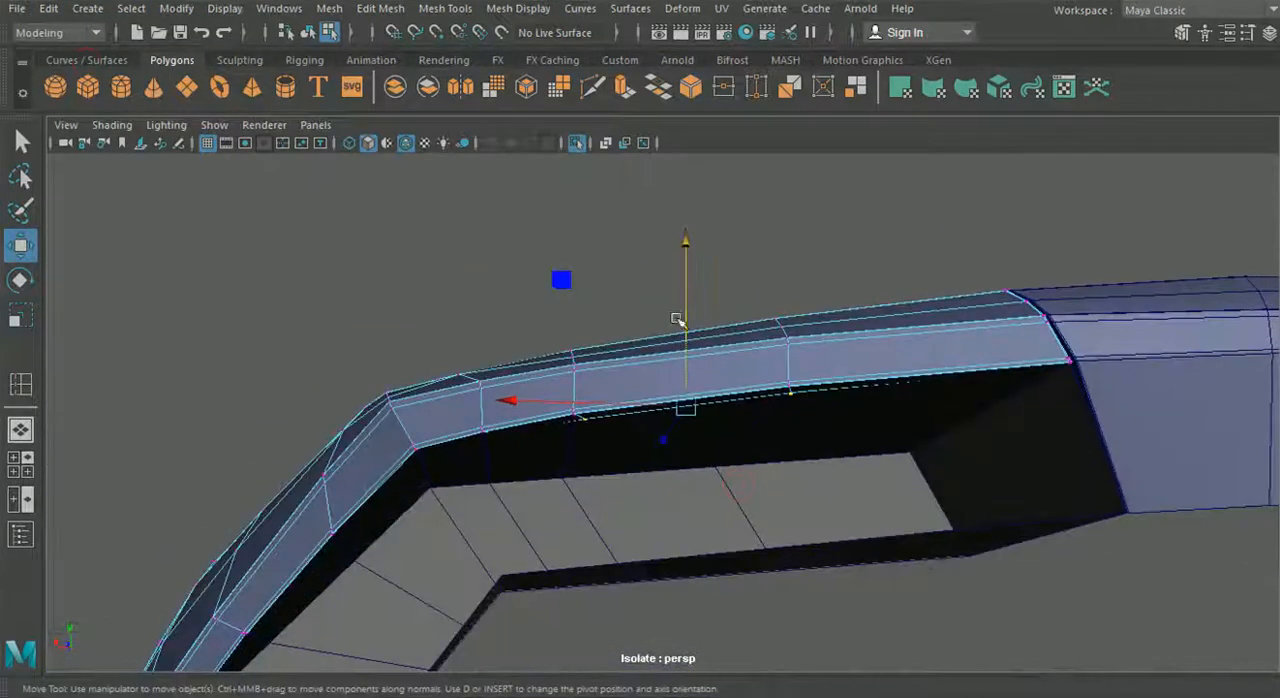
left_click_drag(685, 270, 740, 420)
- Leave fender editing, enlarge the back reference view, and start editing the tail light housing's vertices
left_click(308, 32)
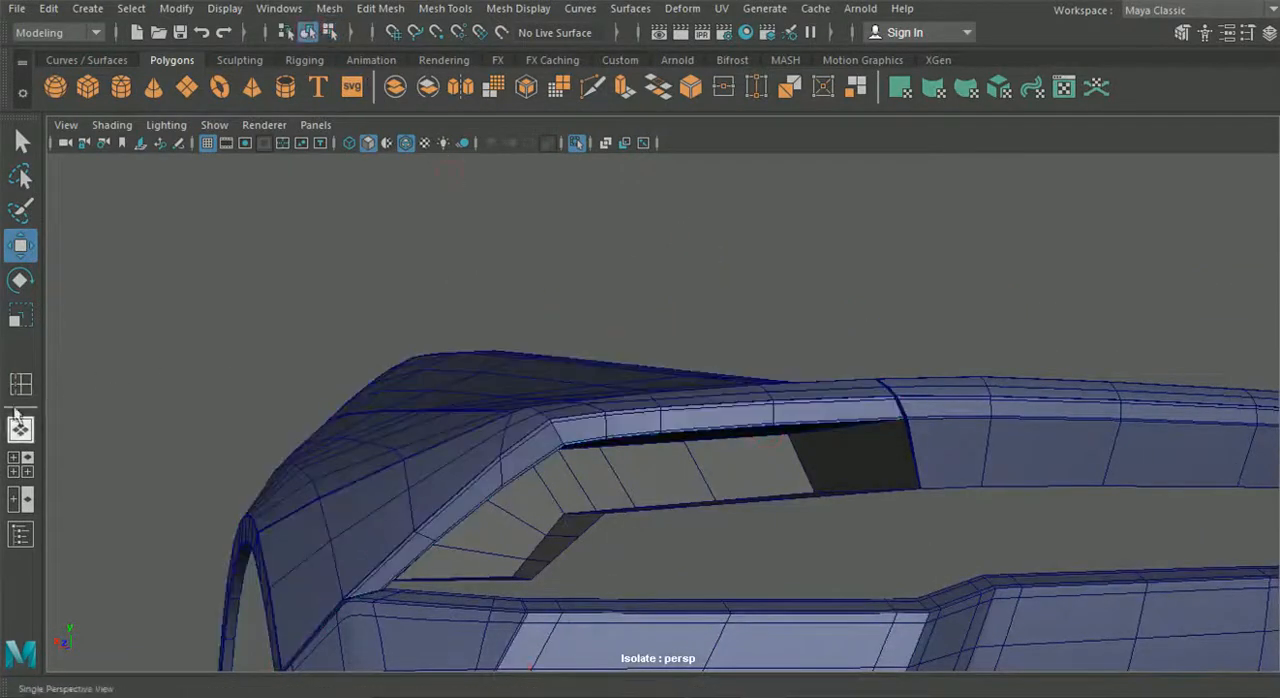
left_click(20, 465)
left_click(323, 405)
mouse_move(378, 462)
left_click(548, 466)
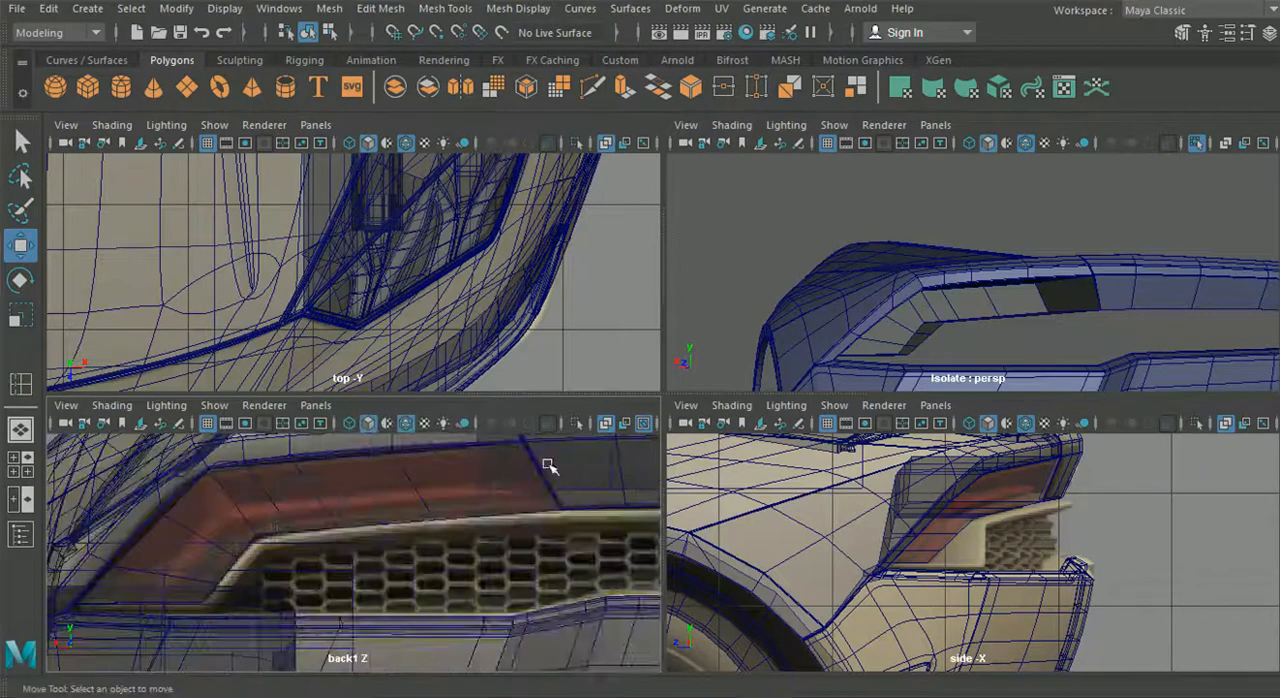
key("space")
scroll(620, 420, "up", 3)
left_click(654, 280)
right_click_drag(652, 266, 572, 140)
middle_click_drag(423, 297, 447, 311, "alt")
scroll(440, 364, "up", 3)
- Select the bend vertex on the housing's inner lower edge and align it with the back reference image
left_click(366, 382)
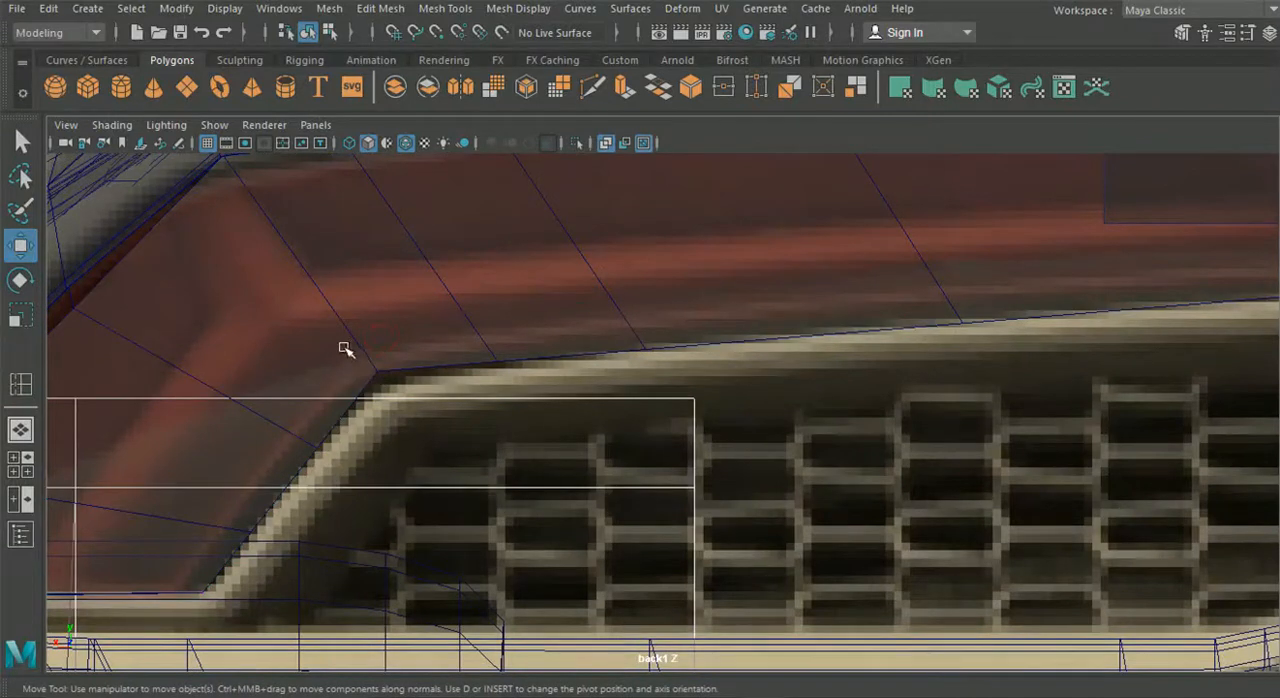
middle_click_drag(352, 346, 395, 382, "alt")
key("ctrl+z")
left_click_drag(419, 409, 427, 416)
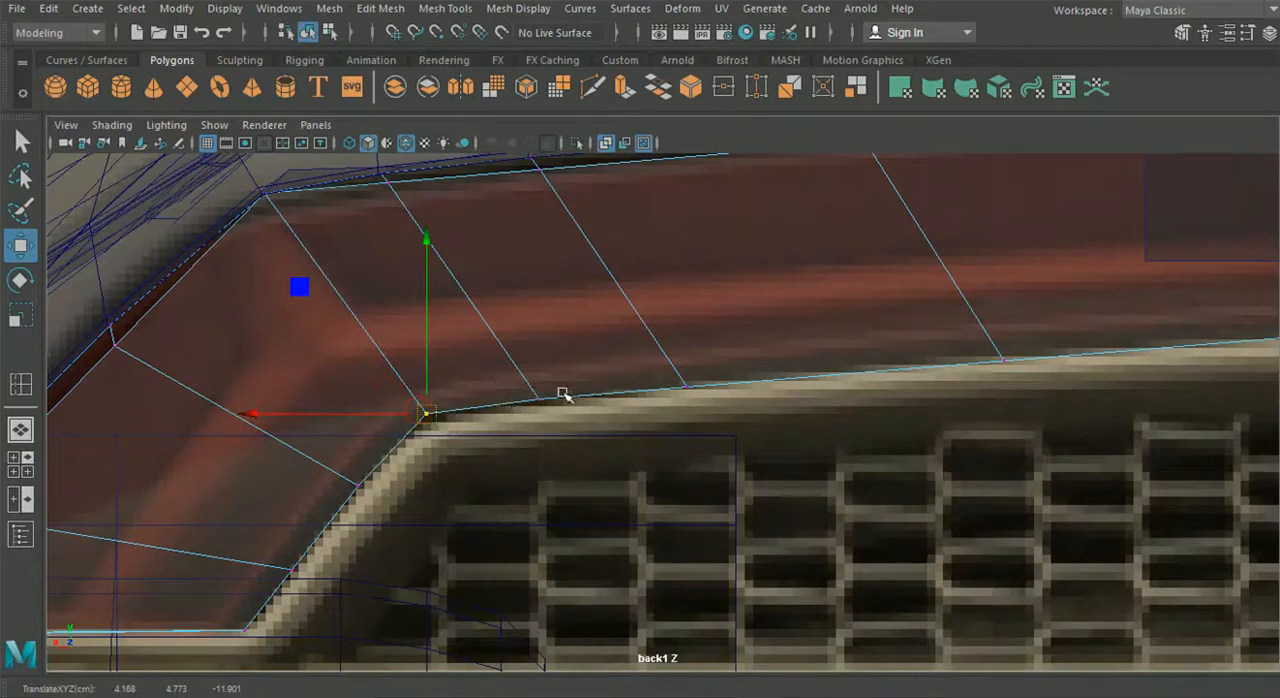
- Raise two vertices on the housing's long lower edge to follow the light's outline in the back reference
middle_click_drag(662, 350, 584, 371, "alt")
left_click(608, 406)
left_click_drag(612, 320, 612, 316)
middle_click_drag(850, 320, 515, 354, "alt")
left_click_drag(515, 354, 678, 462)
left_click_drag(598, 314, 587, 308)
- Reselect the bend vertex on the housing's lower edge and fine-tune its height against the reference
mouse_move(338, 486)
middle_mouse_down("alt")
mouse_move(526, 474)
mouse_move(620, 420)
middle_mouse_up("alt")
middle_click_drag(278, 604, 546, 504, "alt")
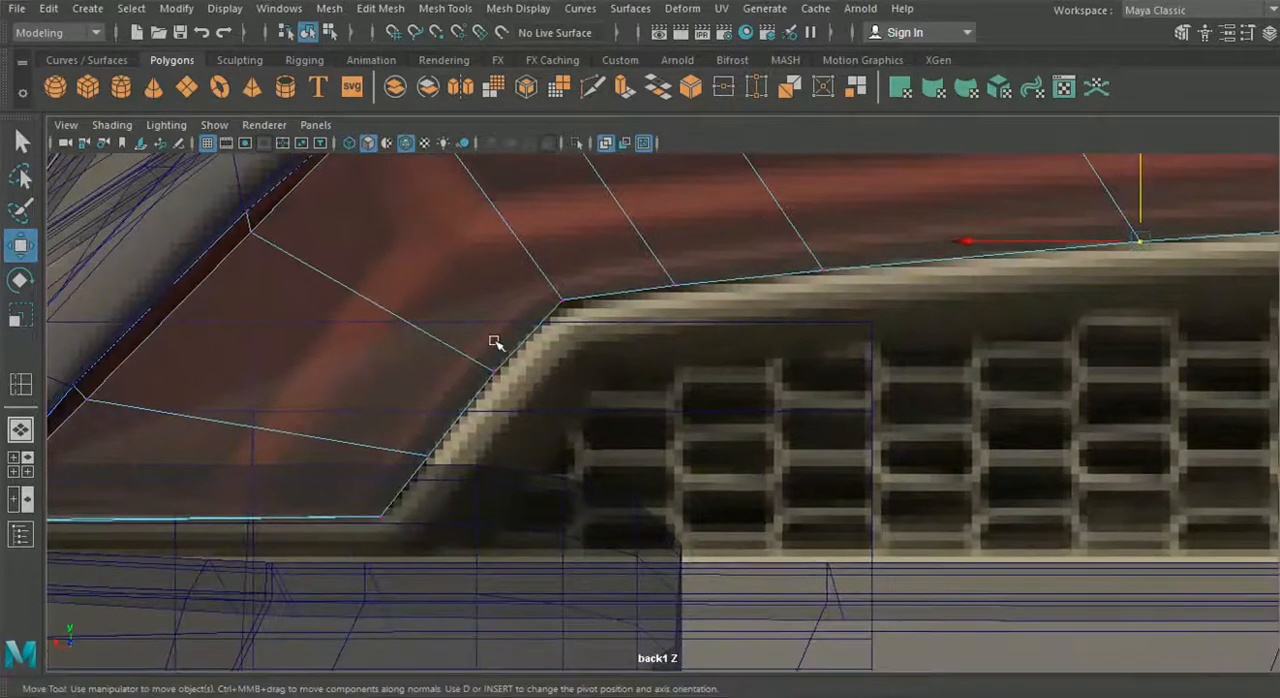
middle_click_drag(495, 341, 504, 378, "alt")
left_click_drag(512, 304, 583, 348)
left_click_drag(572, 268, 572, 275)
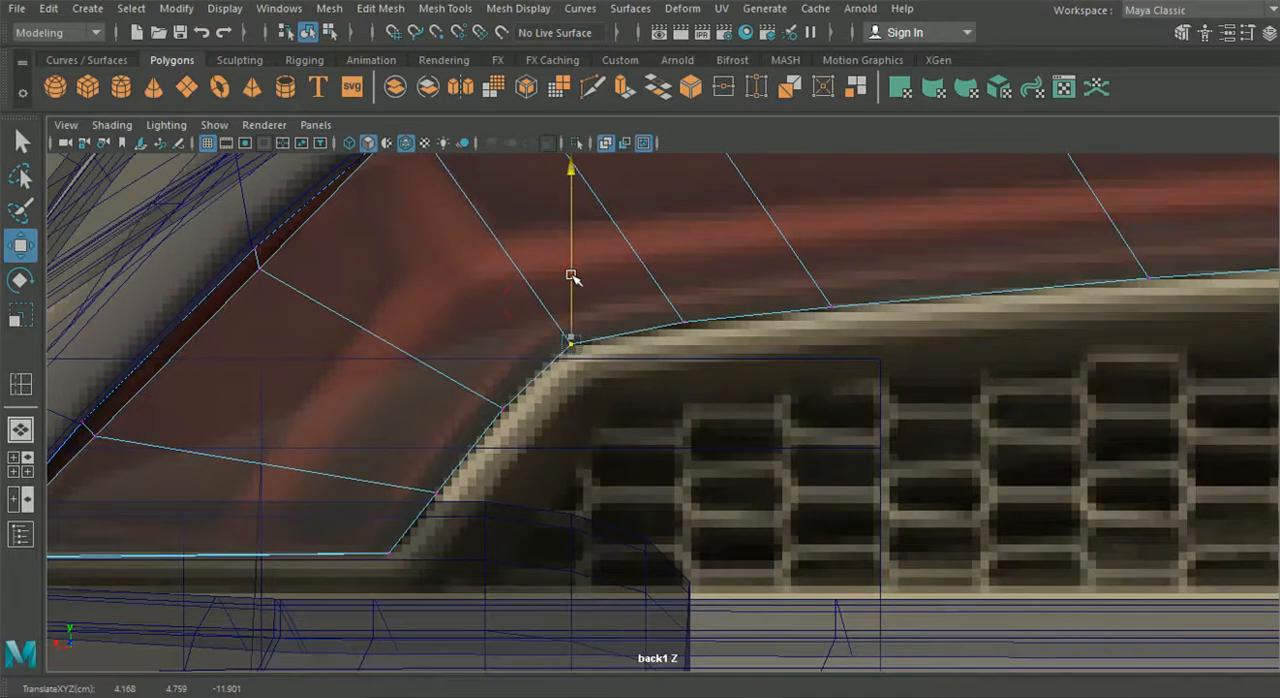
- Raise the housing's upper rim vertex nearest the outer corner to meet the fender edge
middle_click_drag(426, 503, 629, 546, "alt")
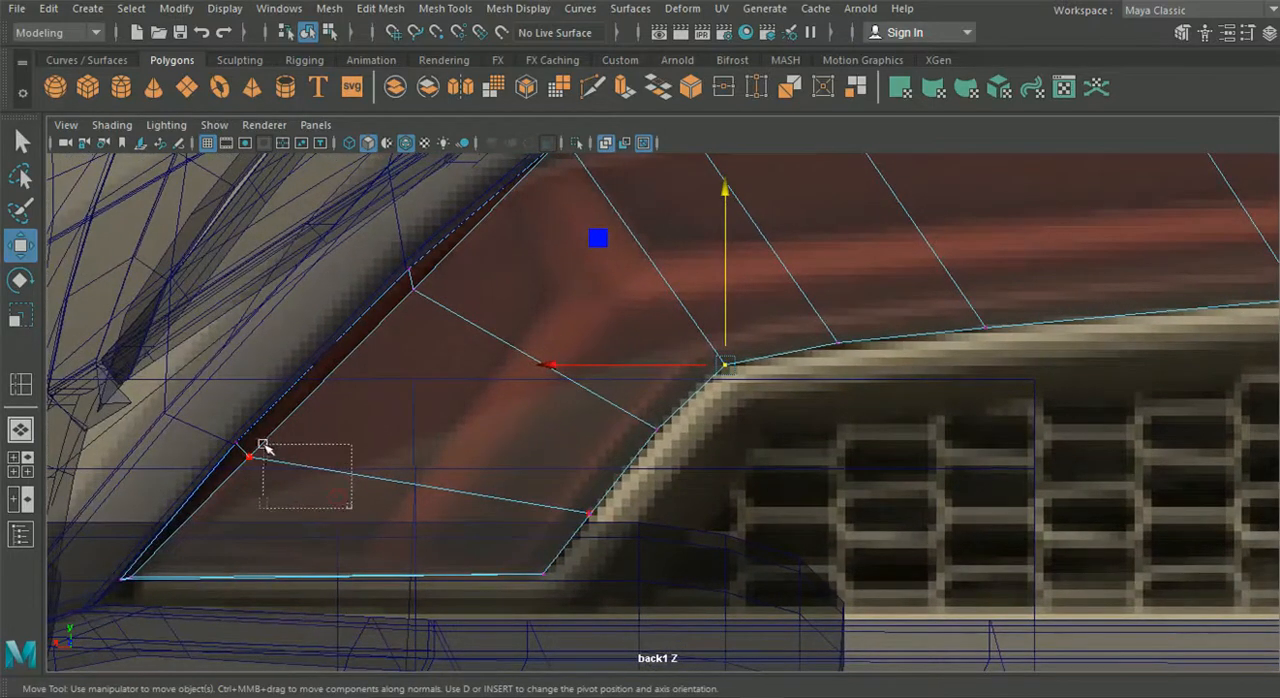
left_click_drag(250, 447, 242, 448)
left_click_drag(466, 359, 410, 274)
middle_click_drag(482, 277, 344, 434, "alt")
middle_click_drag(583, 341, 410, 393, "alt")
left_click_drag(367, 333, 366, 335)
left_click_drag(368, 248, 374, 230)
- Raise the next two vertices along the housing's upper rim to meet the fender edge
left_click_drag(508, 318, 508, 318)
left_click_drag(526, 257, 529, 242)
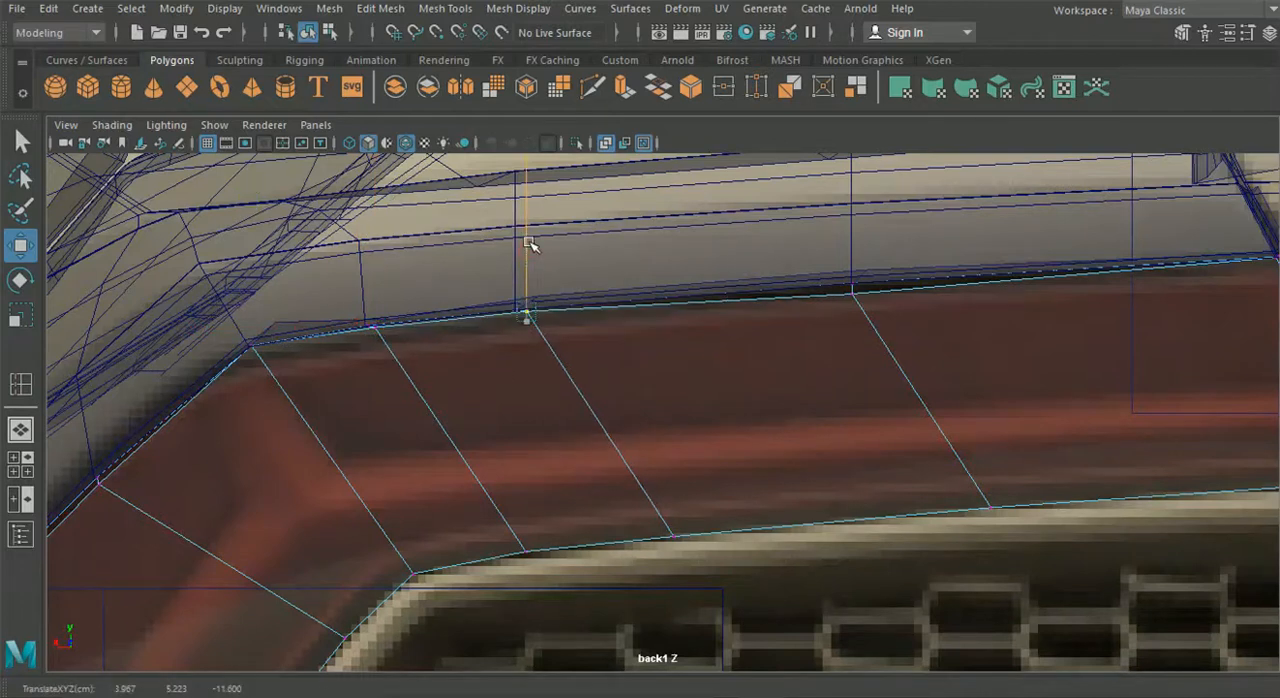
middle_click_drag(648, 276, 410, 323, "alt")
left_click_drag(575, 340, 575, 340)
left_click_drag(609, 257, 620, 240)
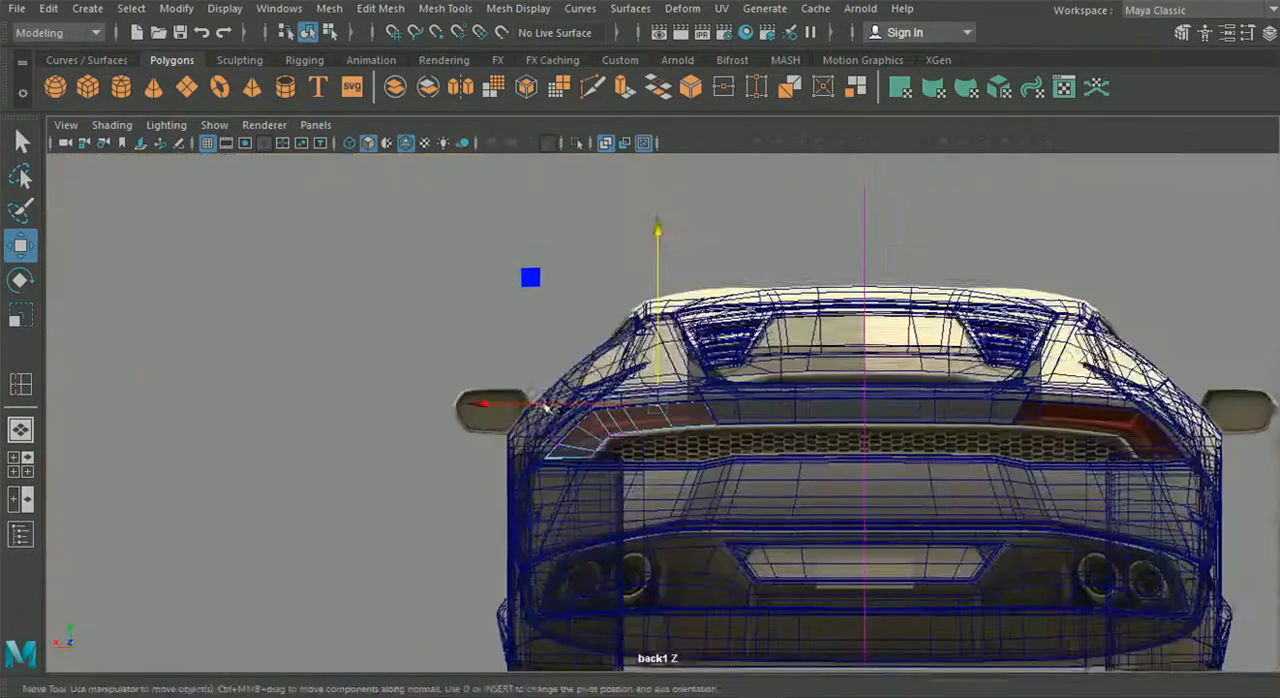
- Return to the single perspective view and activate the Insert Edge Loop tool for the housing
scroll(545, 408, "up", 4)
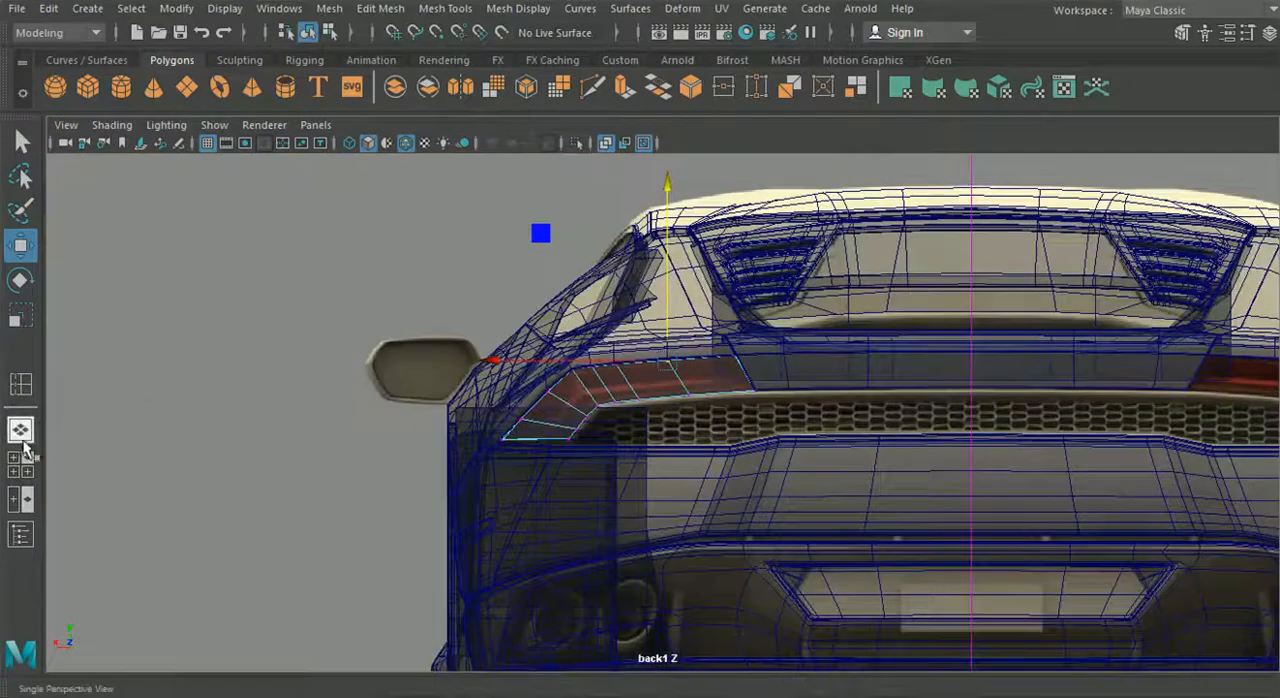
left_click(20, 434)
left_click_drag(387, 421, 566, 428, "alt")
scroll(568, 380, "up", 4)
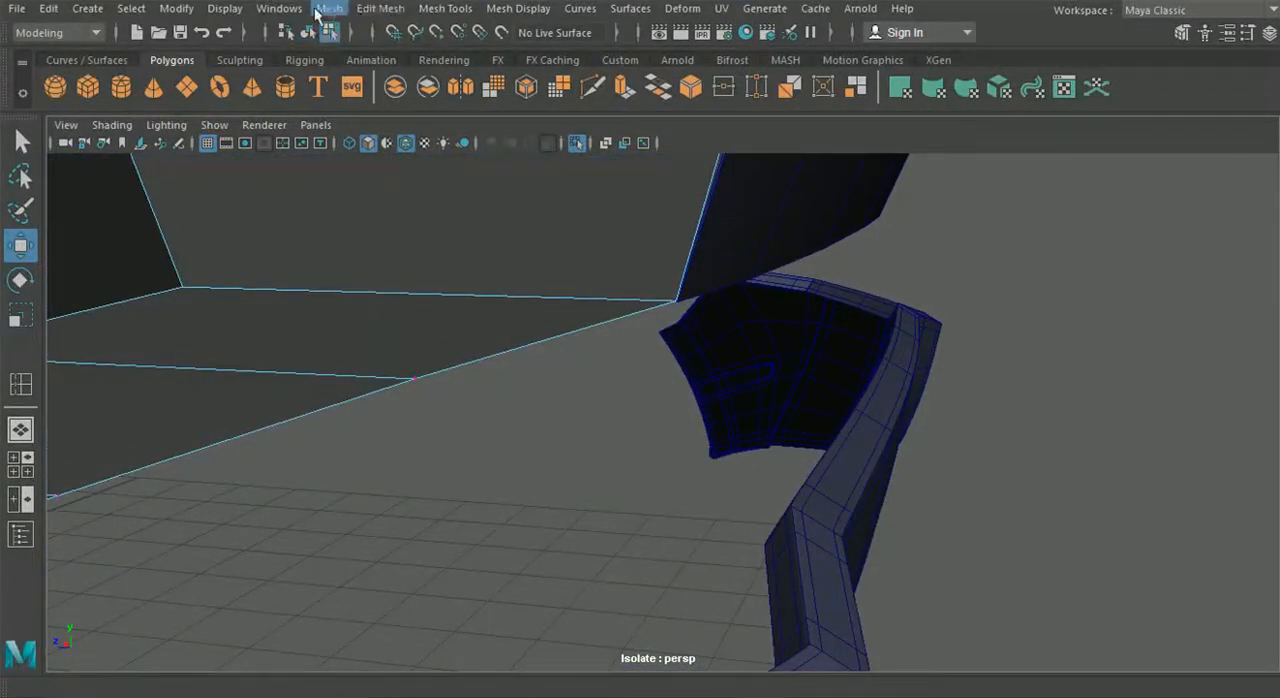
left_click(428, 9)
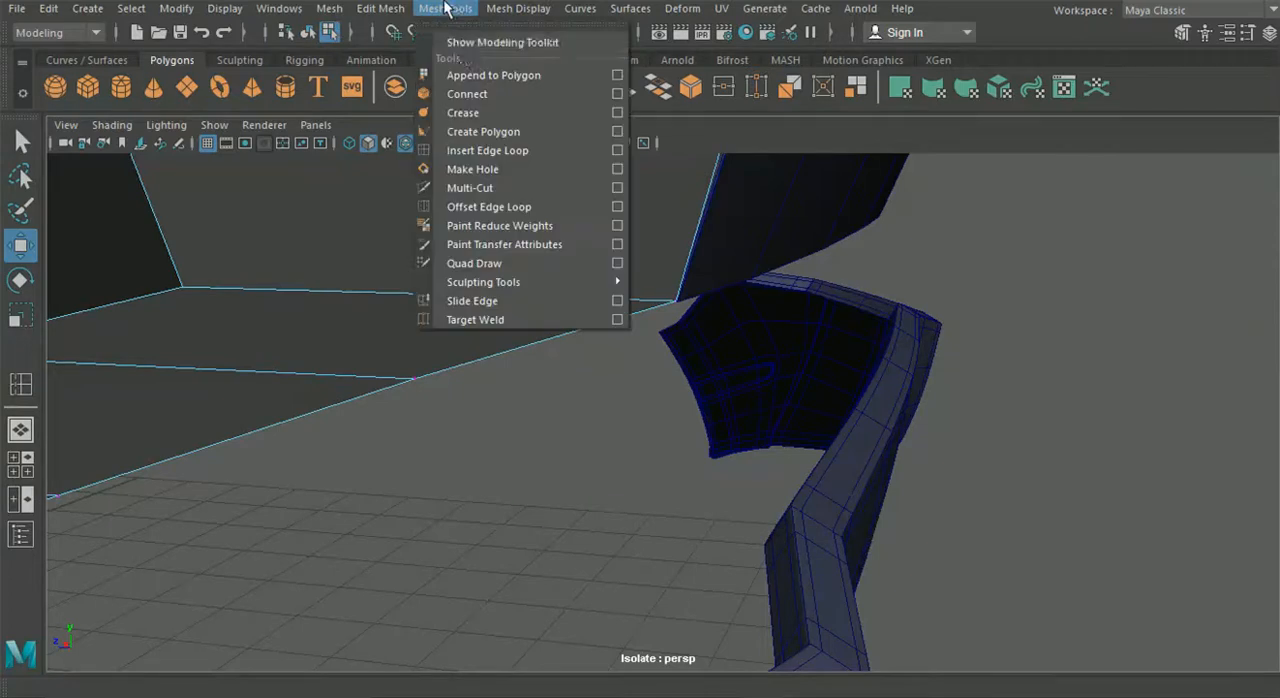
left_click(494, 152)
- Turn off isolation to show the complete car body again
scroll(477, 223, "down", 5)
middle_click_drag(675, 387, 1100, 270, "alt")
scroll(562, 453, "down", 5)
left_click_drag(562, 453, 503, 371, "alt")
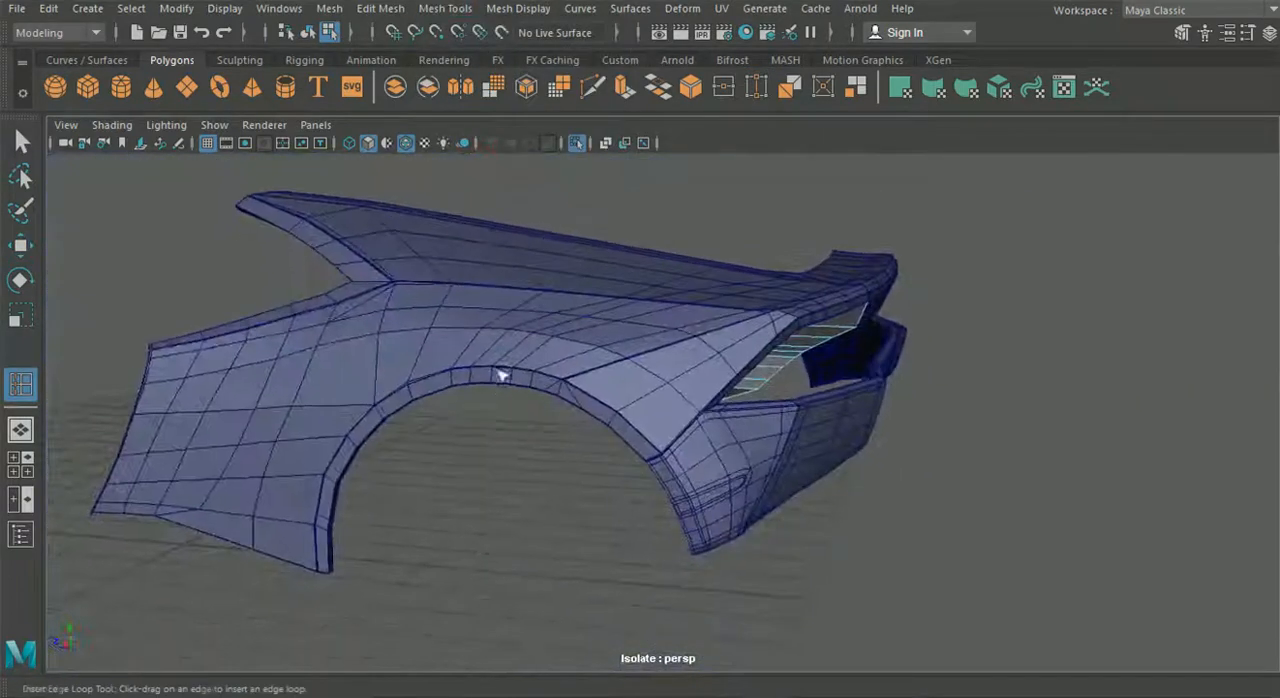
left_click(579, 142)
- Examine the rim and lower corner of the finished front headlight up close
middle_click_drag(932, 405, 1090, 398, "alt")
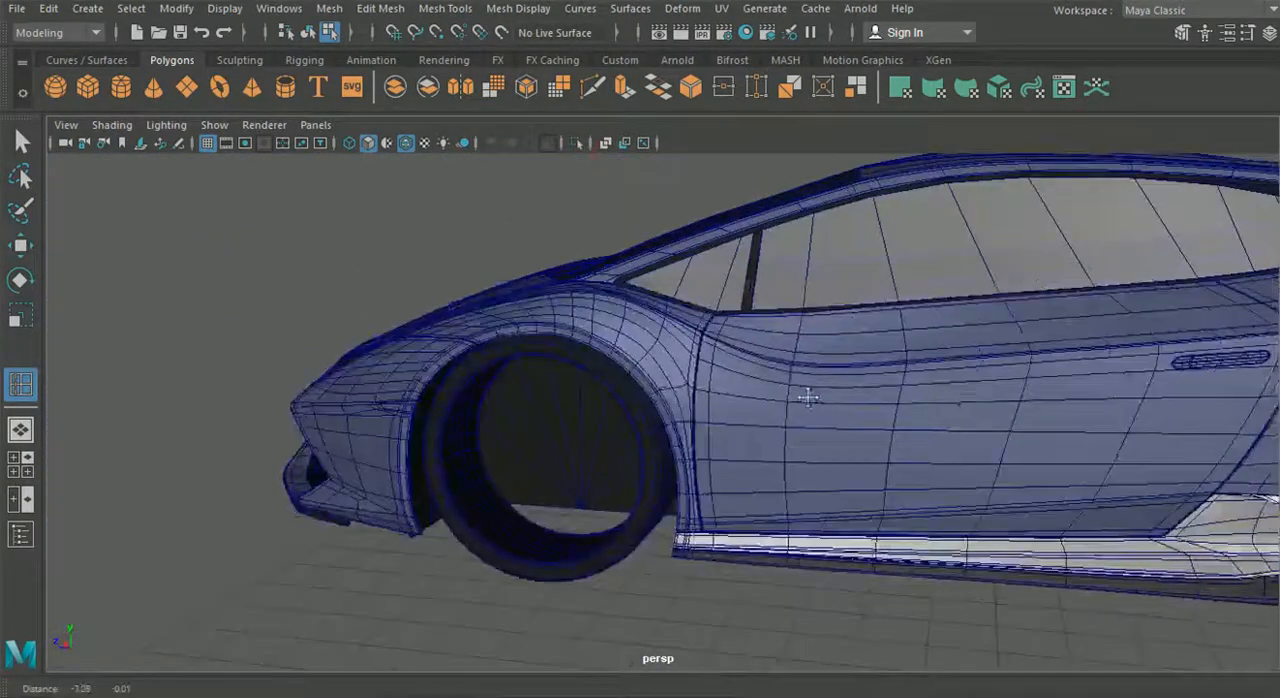
left_click_drag(809, 391, 1000, 430, "alt")
left_click_drag(560, 446, 668, 480, "alt")
scroll(668, 481, "up", 5)
middle_click_drag(665, 482, 540, 381, "alt")
scroll(500, 340, "up", 4)
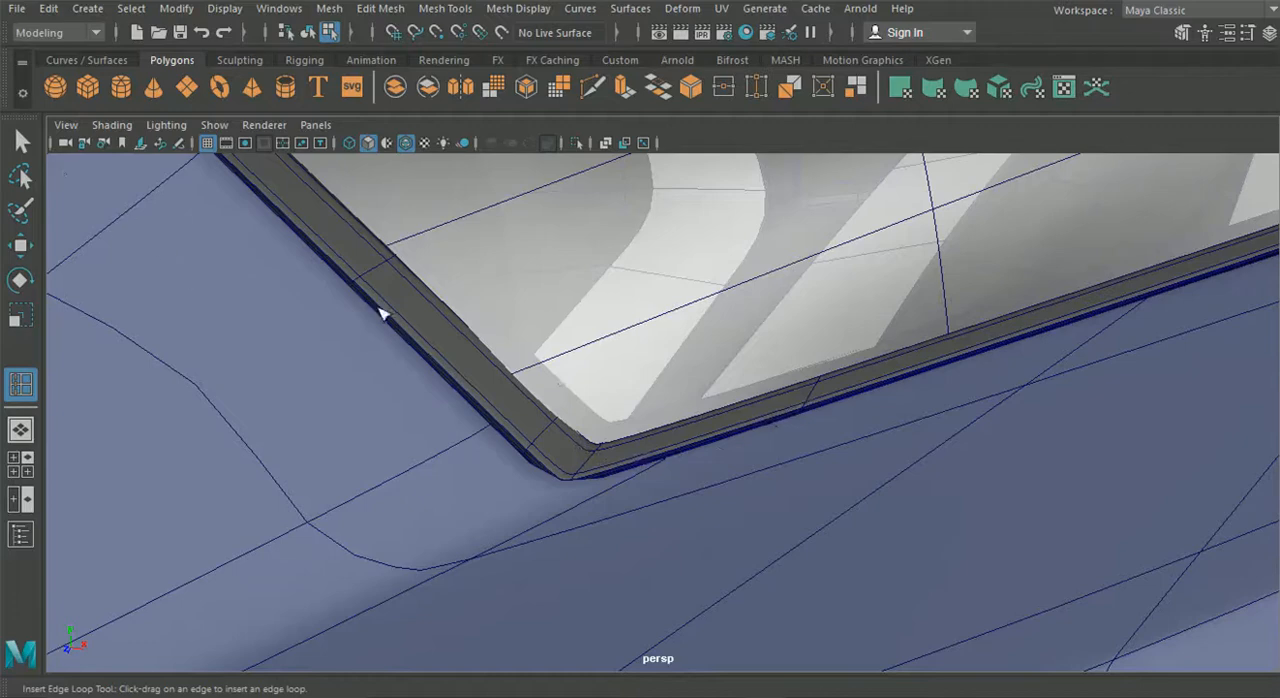
scroll(422, 336, "down", 5)
left_click_drag(480, 370, 237, 326, "alt")
- Display the headlight housing's mesh components, examine the edge loops along its rim, and return to object selection
left_click(21, 142)
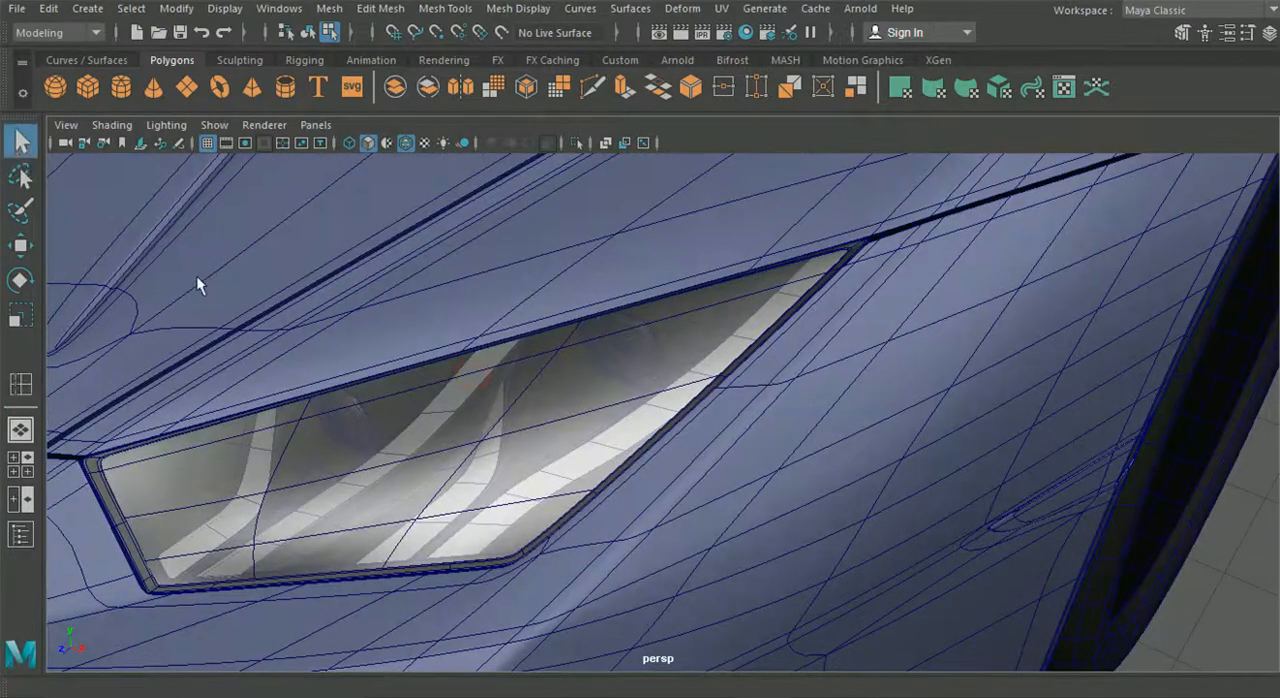
left_click_drag(196, 285, 480, 317, "alt")
scroll(598, 413, "up", 5)
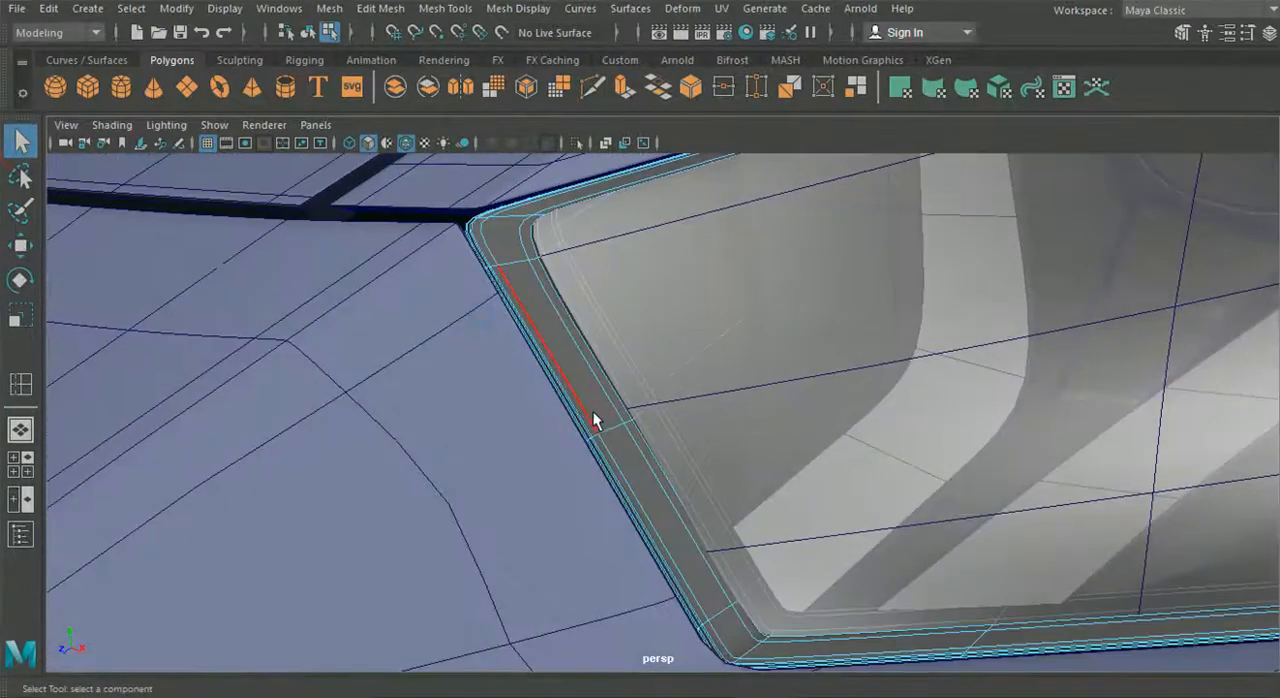
scroll(470, 330, "up", 5)
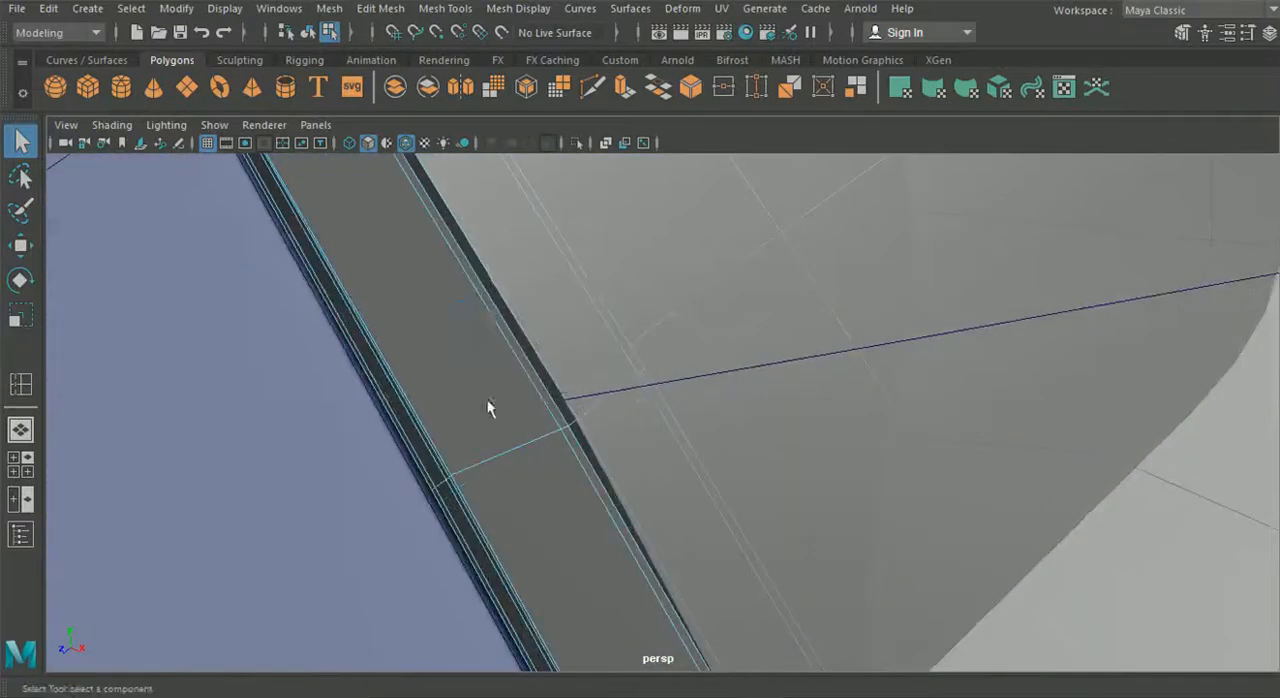
scroll(502, 445, "down", 5)
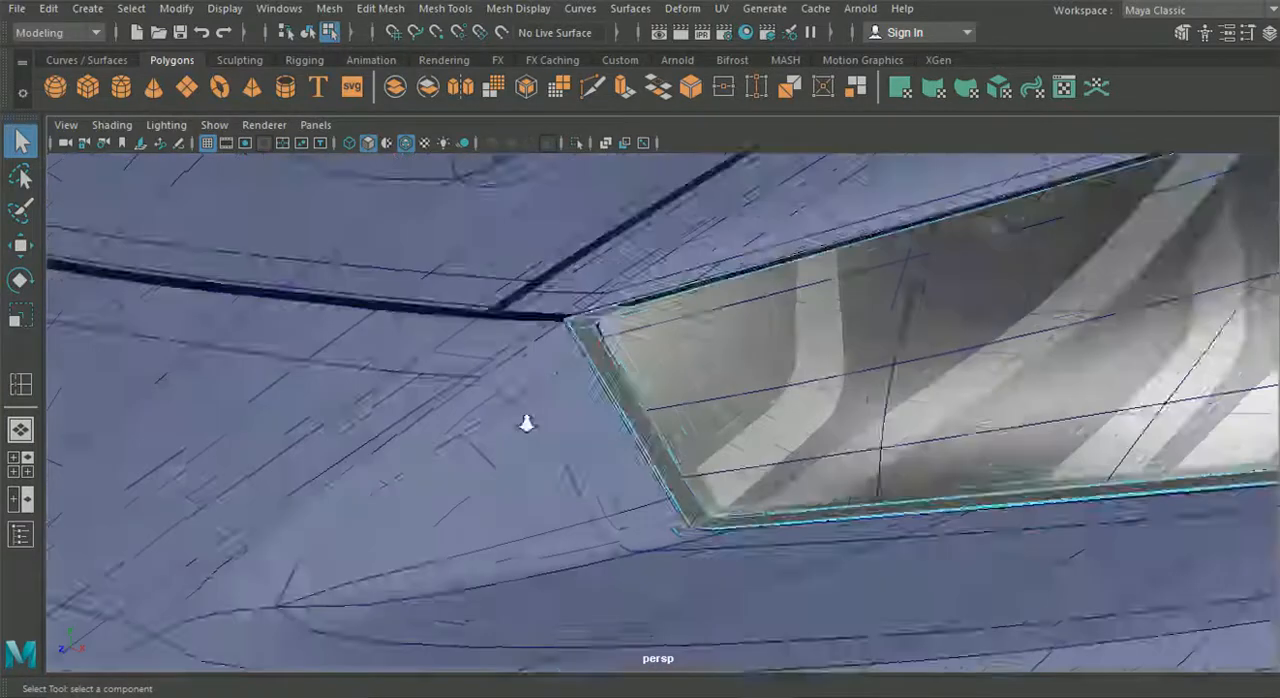
key("3")
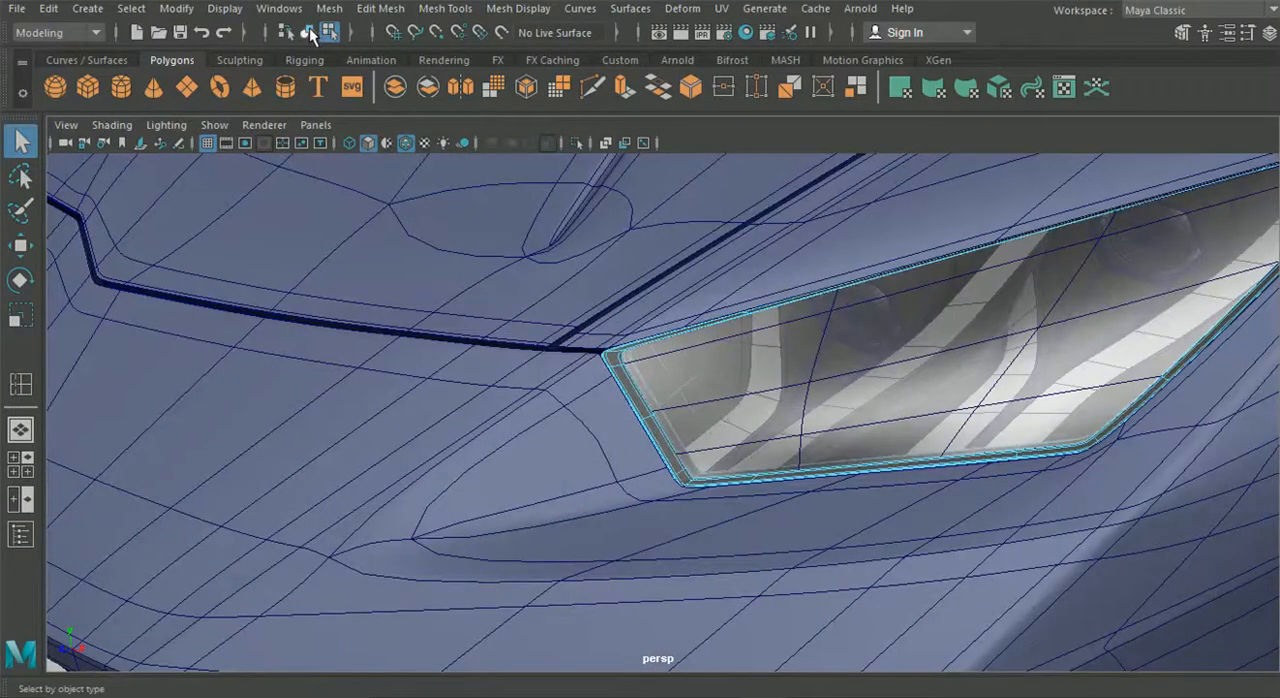
left_click(310, 33)
- Go back to the car's rear and examine how the tail light housing sits in the fender opening
scroll(618, 273, "down", 10)
middle_click_drag(740, 335, 280, 329, "alt")
left_click_drag(890, 335, 663, 337, "alt")
middle_click_drag(663, 337, 75, 305, "alt")
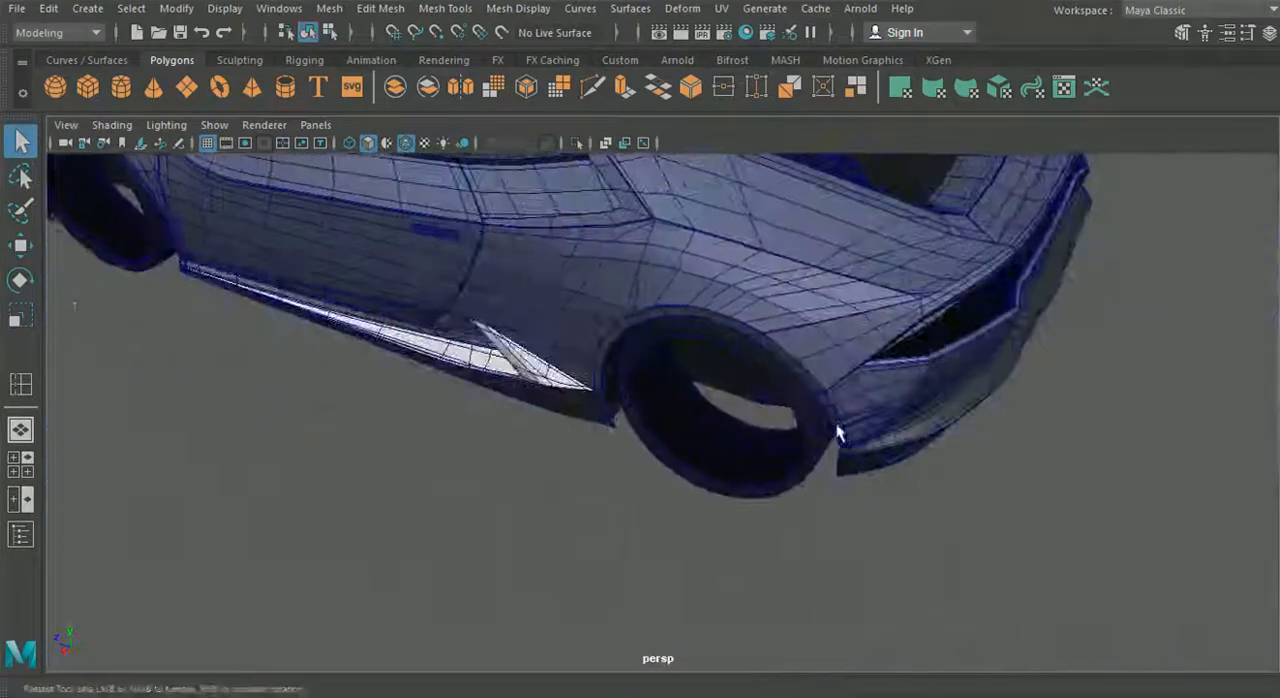
left_click_drag(838, 432, 675, 393, "alt")
scroll(726, 397, "up", 5)
middle_click_drag(726, 397, 650, 515, "alt")
scroll(720, 505, "up", 5)
left_click_drag(814, 500, 960, 490, "alt")
middle_click_drag(530, 475, 337, 543, "alt")
scroll(574, 485, "down", 5)
left_click_drag(337, 543, 511, 488, "alt")
middle_click_drag(511, 488, 431, 545, "alt")
left_click_drag(685, 350, 590, 387, "alt")
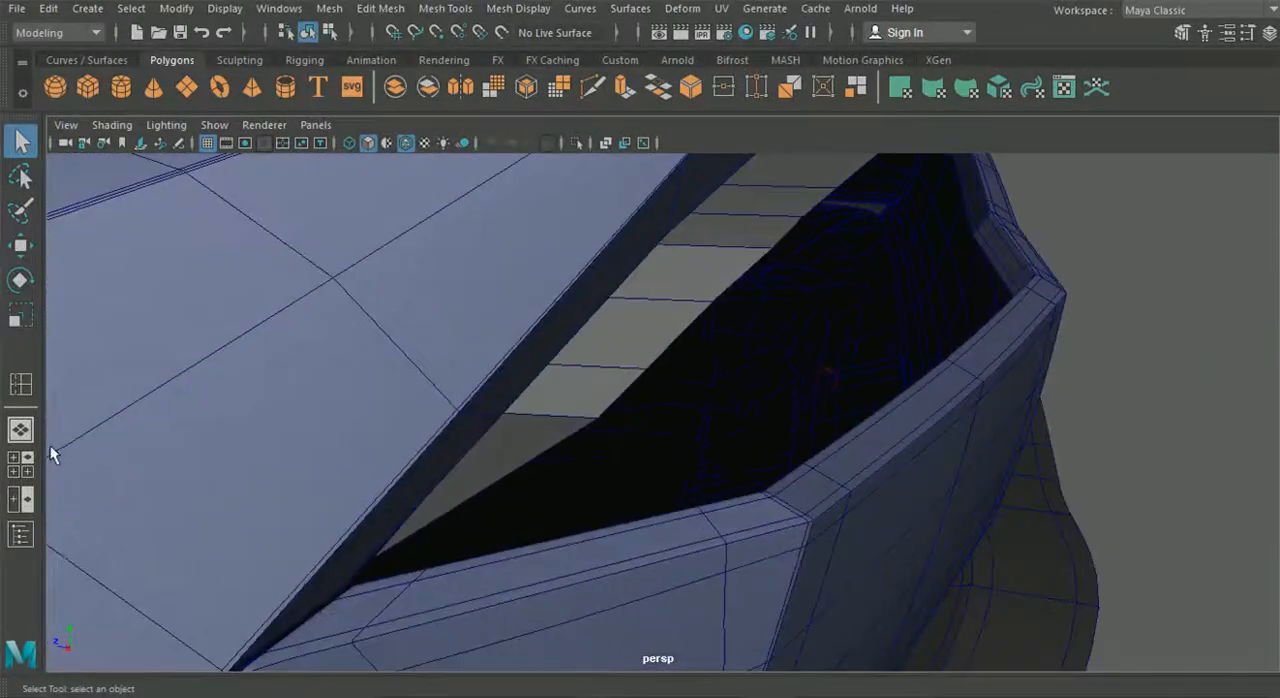
- Enlarge the side reference view around the tail light and select the housing
left_click(20, 464)
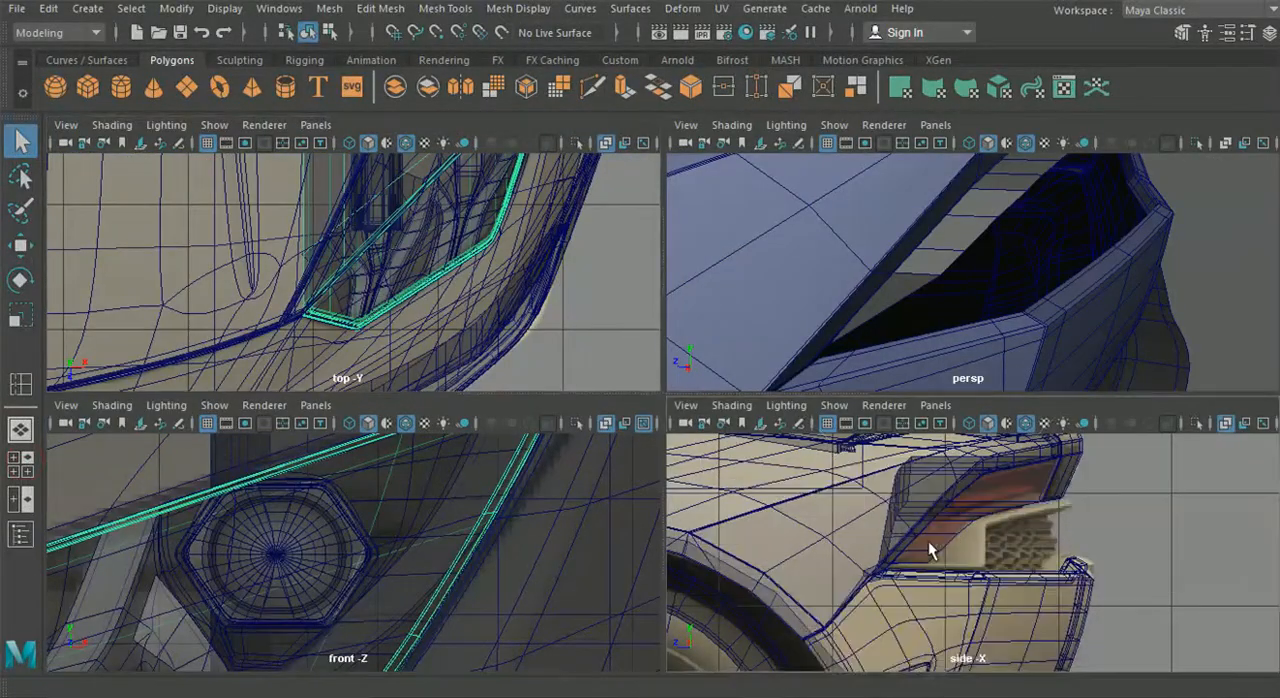
key("space")
left_click(686, 264)
middle_click_drag(686, 264, 693, 328, "alt")
scroll(693, 328, "up", 3)
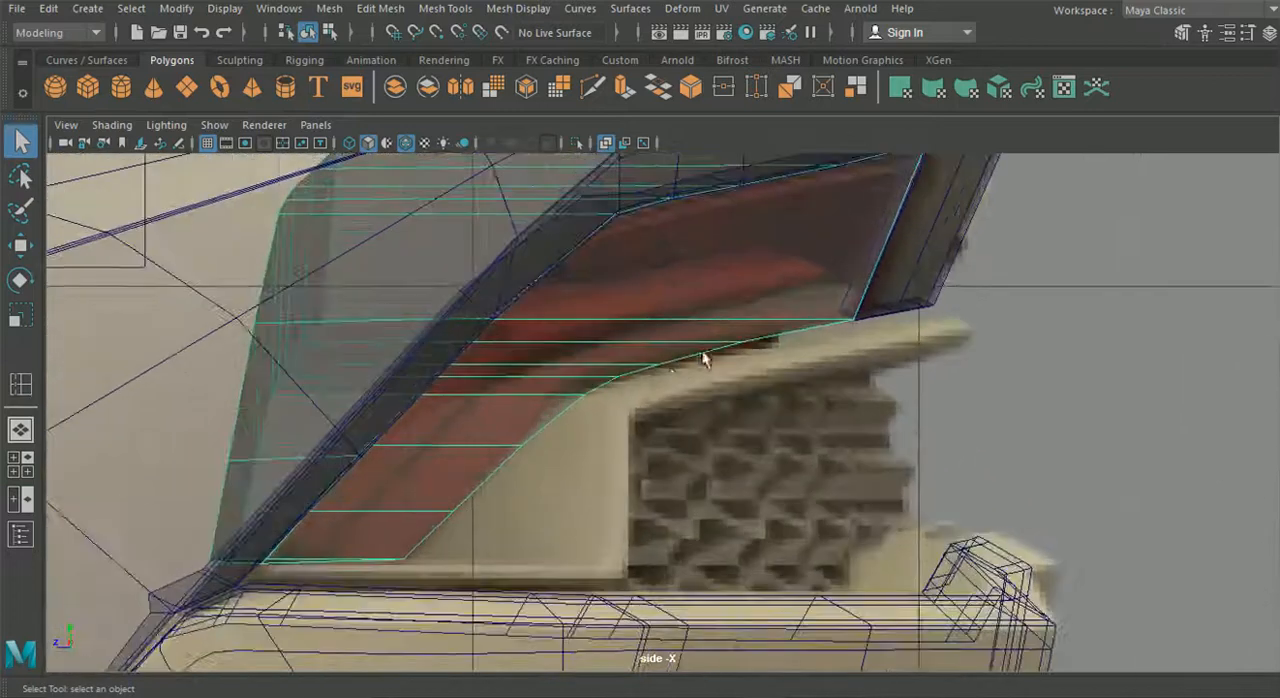
- Move the bend vertex on the housing's inner edge along the car's length to match the side reference
scroll(543, 408, "up", 3)
right_click_drag(540, 402, 442, 137)
scroll(510, 366, "up", 3)
key("w")
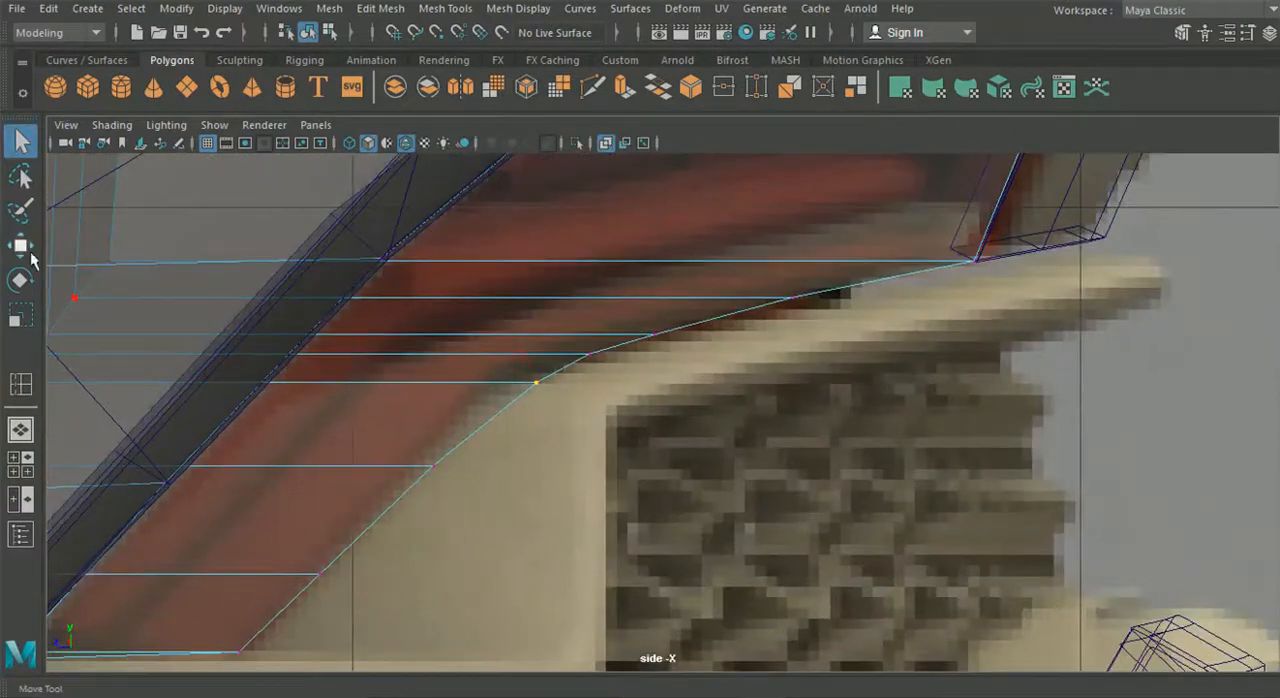
left_click_drag(500, 382, 464, 384)
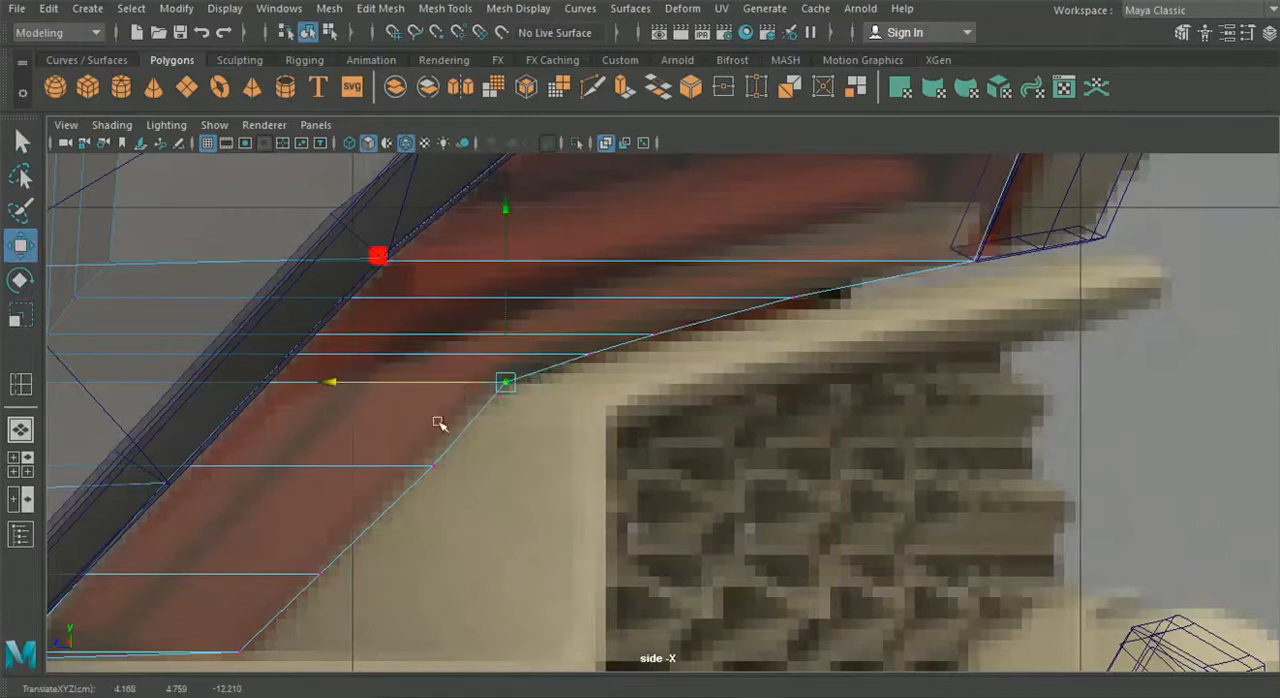
- Align the slanted section's next inner-edge vertex and its bottom corner vertex with the side reference
left_click(428, 465)
left_click_drag(360, 466, 359, 466)
middle_click_drag(413, 445, 543, 350, "alt")
left_click_drag(413, 600, 412, 599)
left_click_drag(243, 549, 199, 560)
left_click_drag(380, 387, 383, 392)
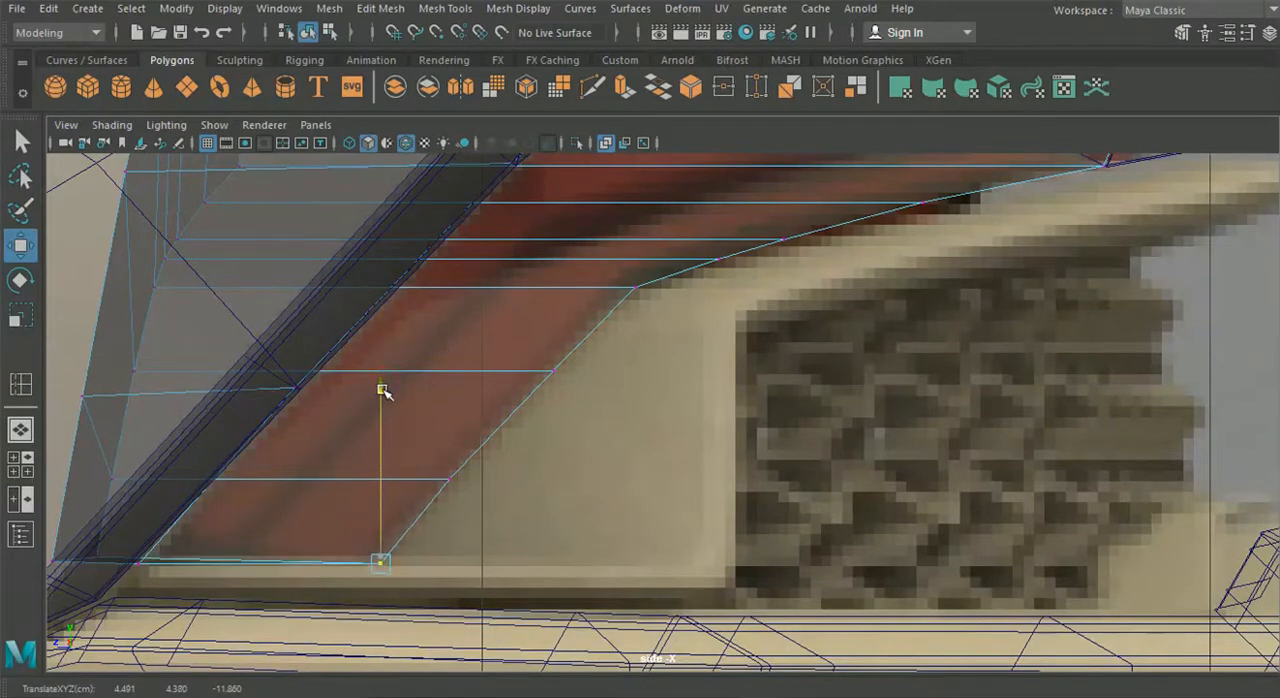
- Move the inner-edge vertex just above the slanted section's bottom corner along the car's length to match the side reference
middle_click_drag(605, 367, 589, 385, "alt")
left_click_drag(576, 425, 472, 361)
left_click_drag(387, 457, 486, 515)
left_click_drag(365, 496, 370, 495)
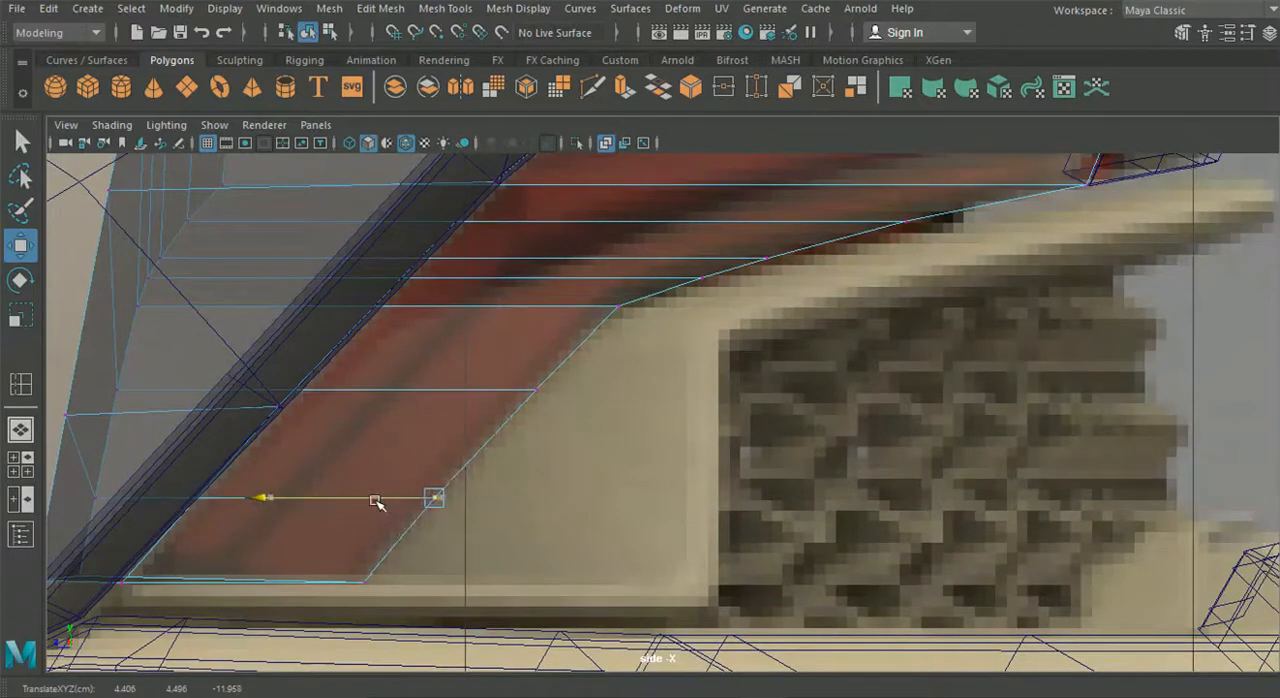
left_click_drag(587, 426, 384, 391)
middle_click_drag(635, 330, 475, 437, "alt")
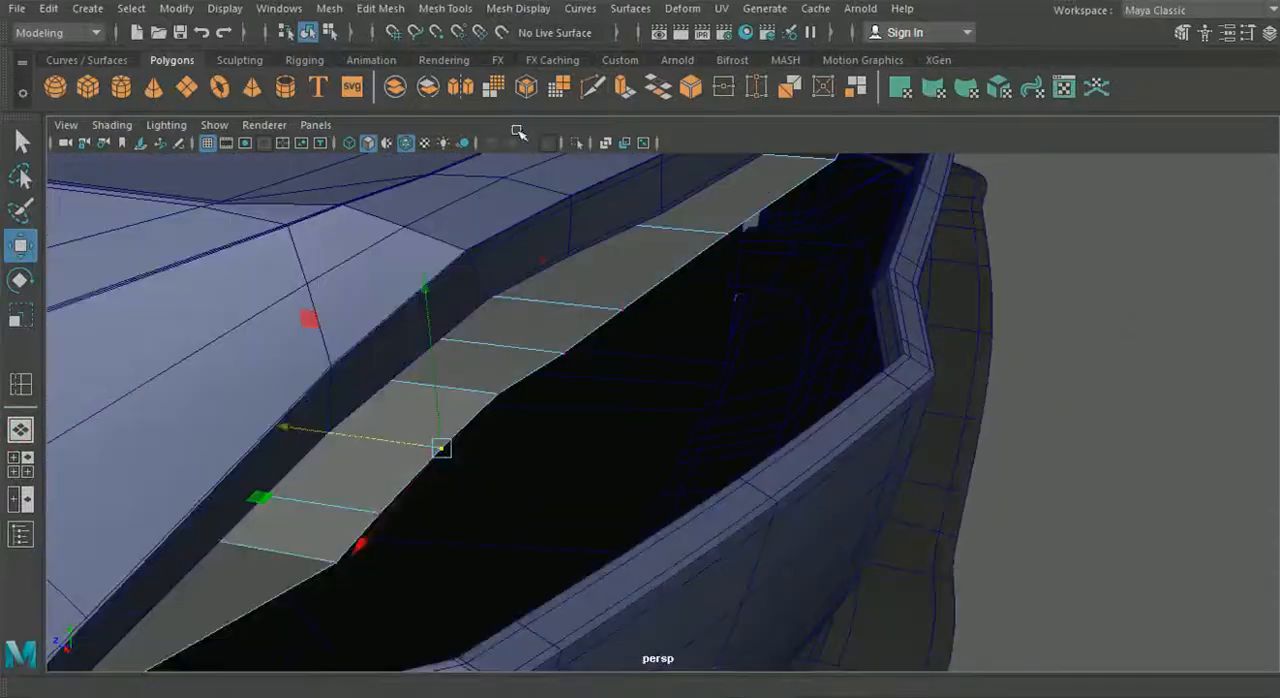
- Insert an edge loop close to the rim edge of the tail light housing
left_click(445, 8)
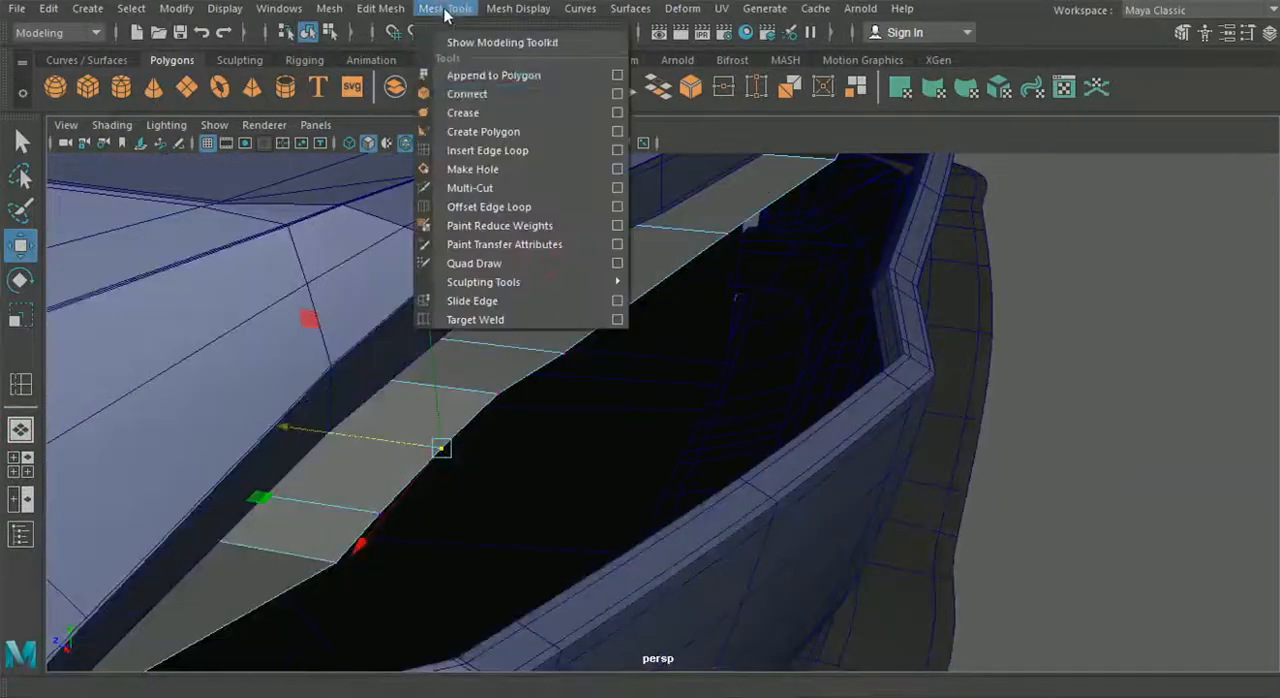
left_click(531, 148)
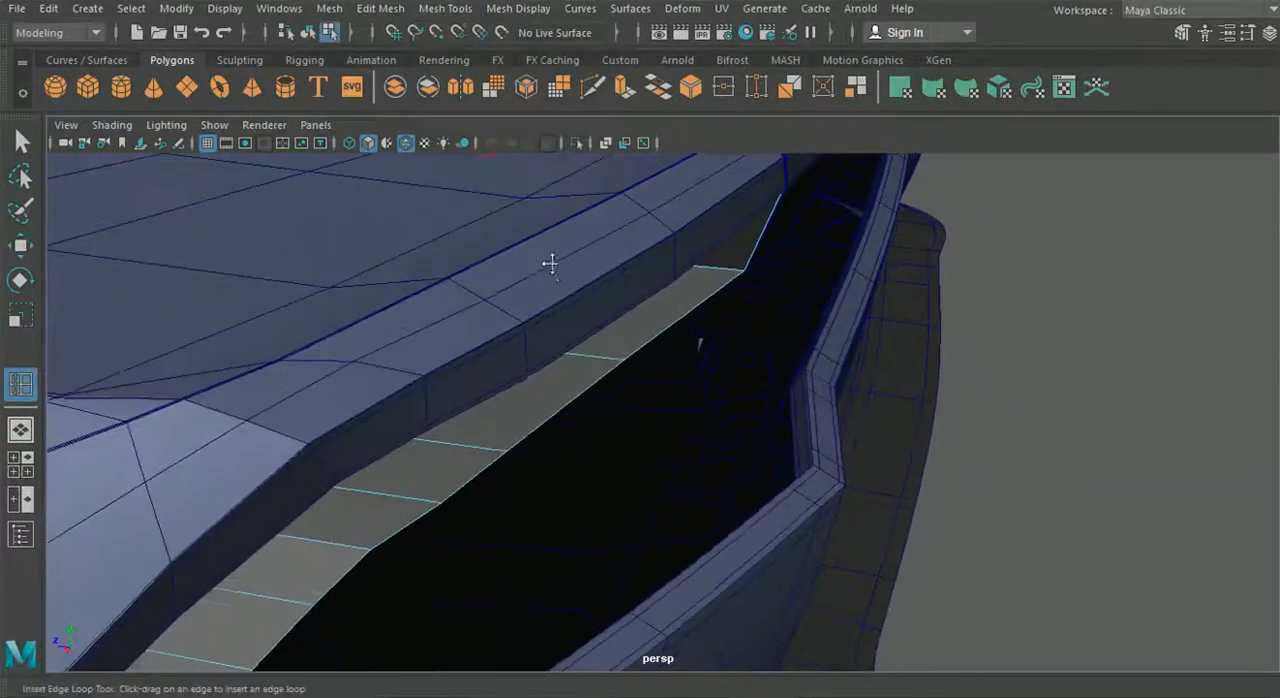
right_click_drag(551, 264, 599, 356, "alt")
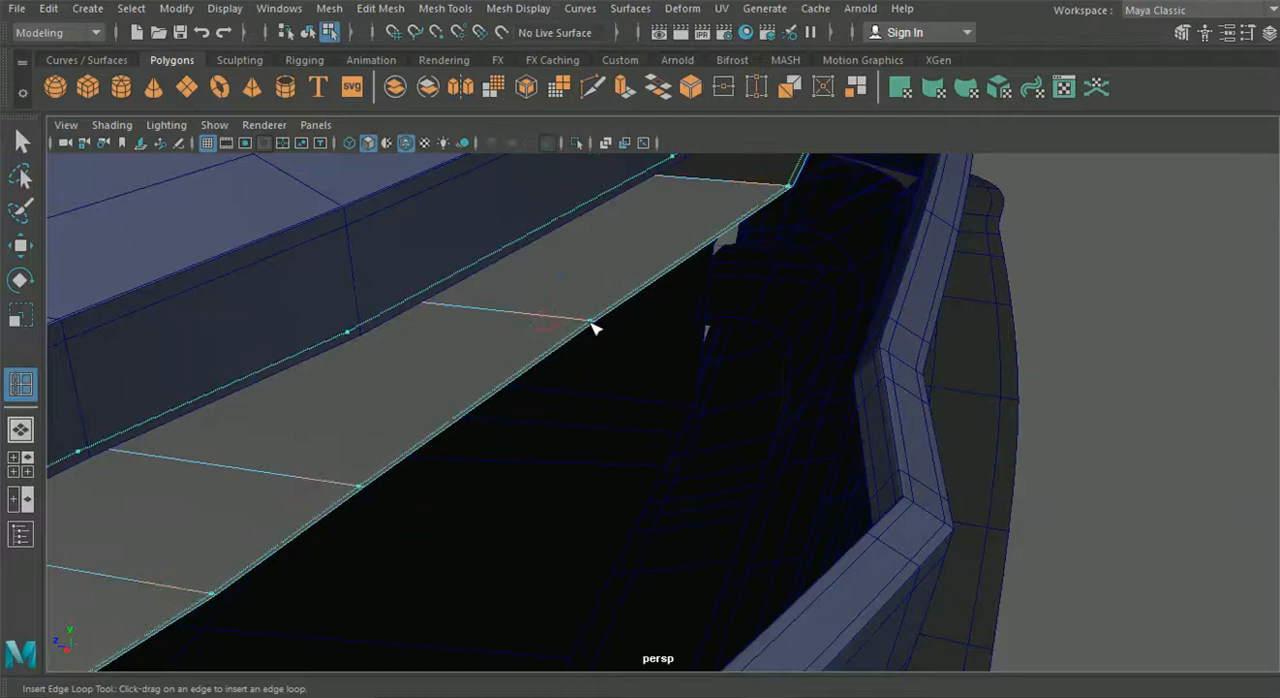
right_click_drag(563, 328, 588, 405, "alt")
mouse_move(505, 353)
left_mouse_down()
mouse_move(517, 349)
mouse_move(506, 346)
left_mouse_up()
- Move the new edge loop's vertex at the housing's outer bottom corner slightly along the car's length, off the rim edge
left_click(21, 142)
right_click_drag(370, 280, 360, 204)
left_click(508, 359)
left_click_drag(523, 366, 337, 429, "alt")
right_click_drag(337, 429, 270, 146)
left_click_drag(320, 260, 240, 466, "alt")
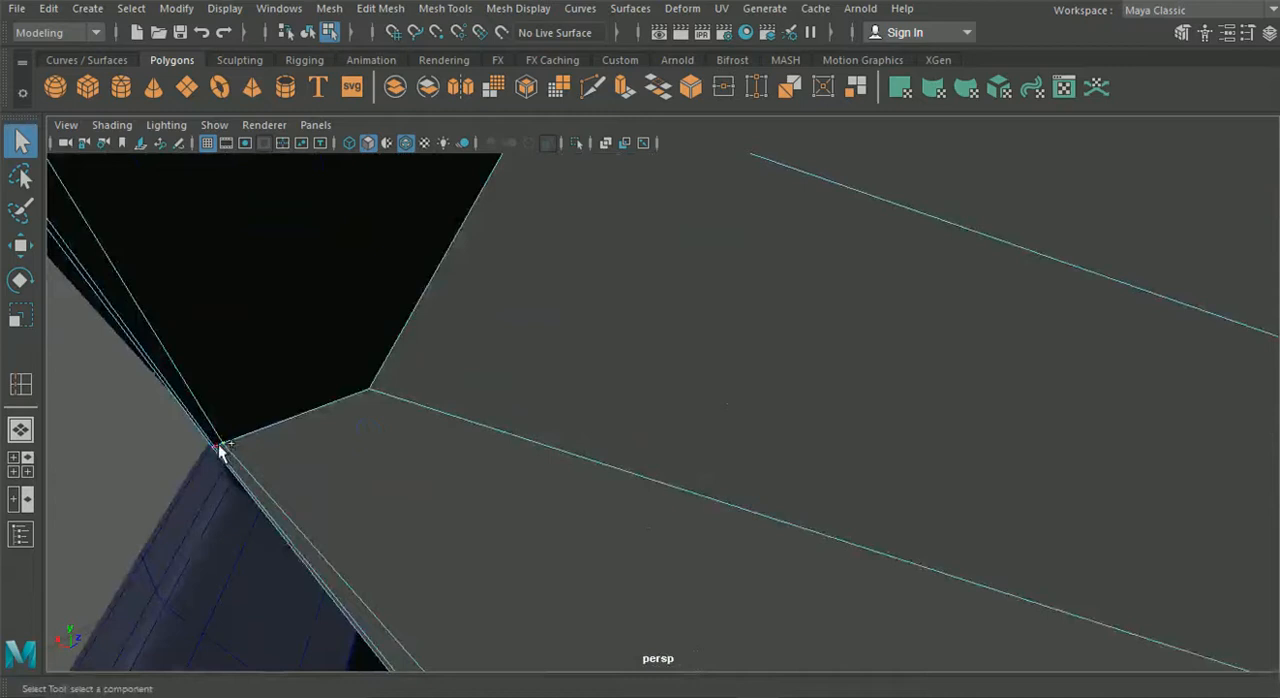
left_click(22, 246)
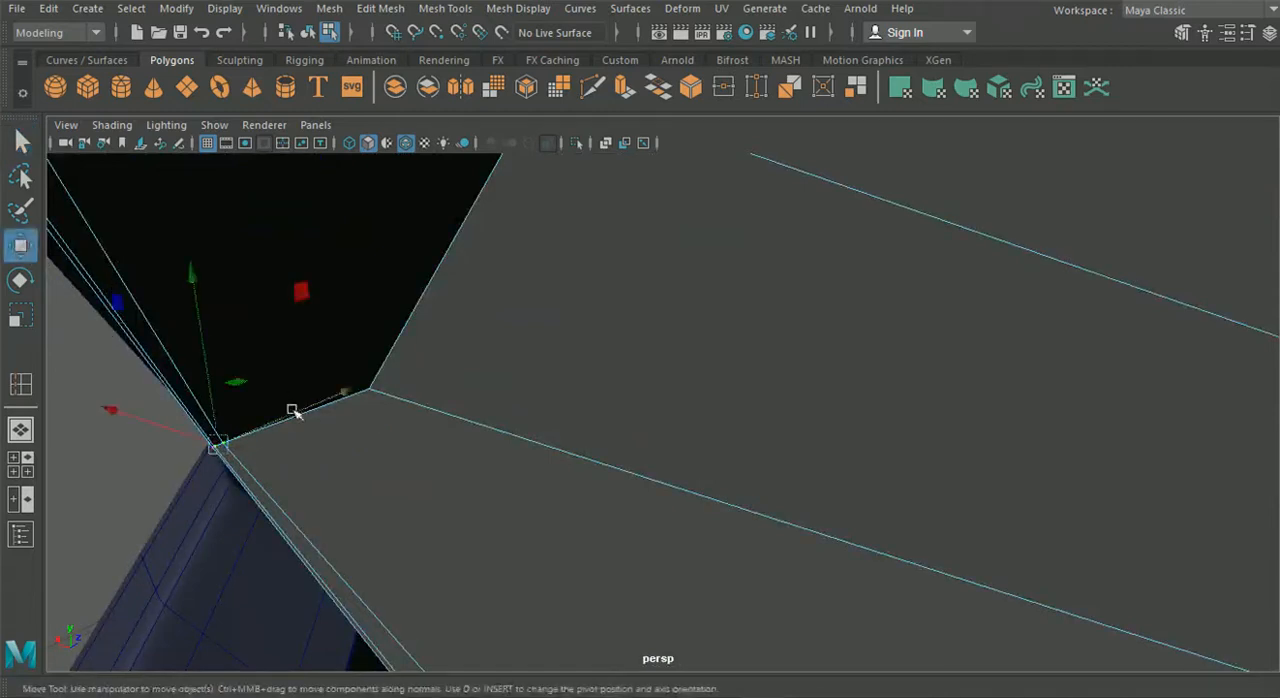
middle_click_drag(326, 400, 340, 396)
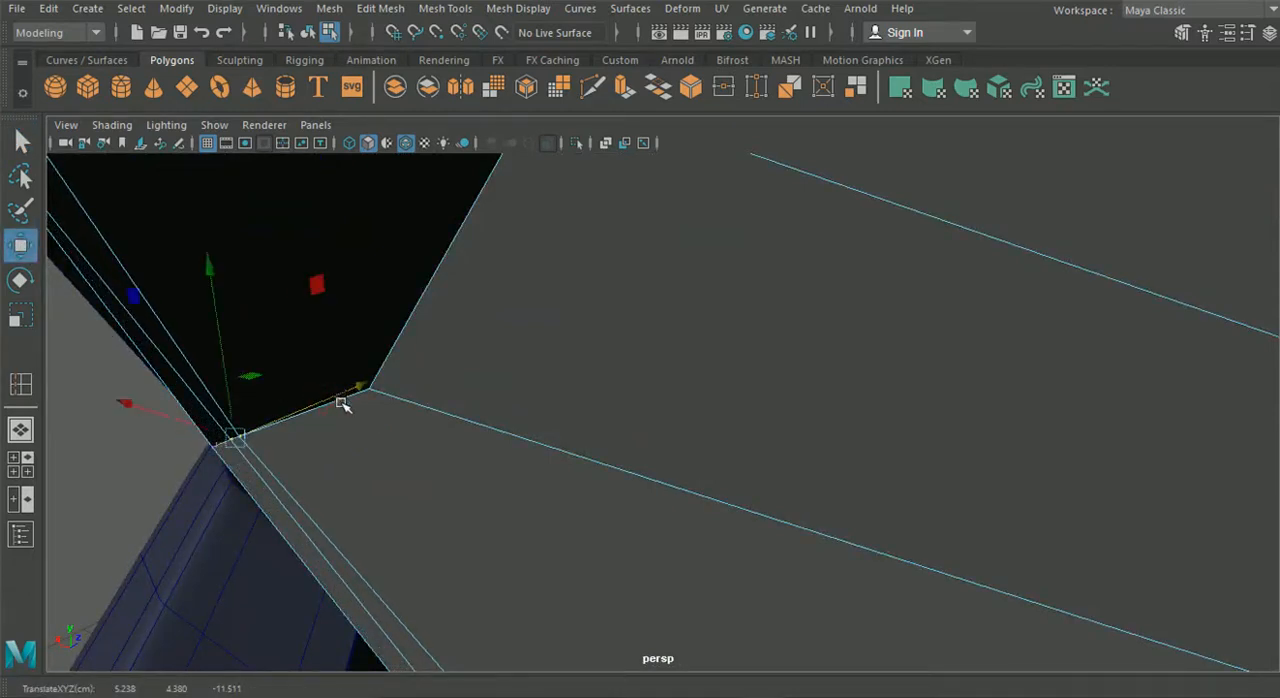
left_click_drag(341, 400, 323, 406, "alt")
left_click_drag(457, 385, 451, 389)
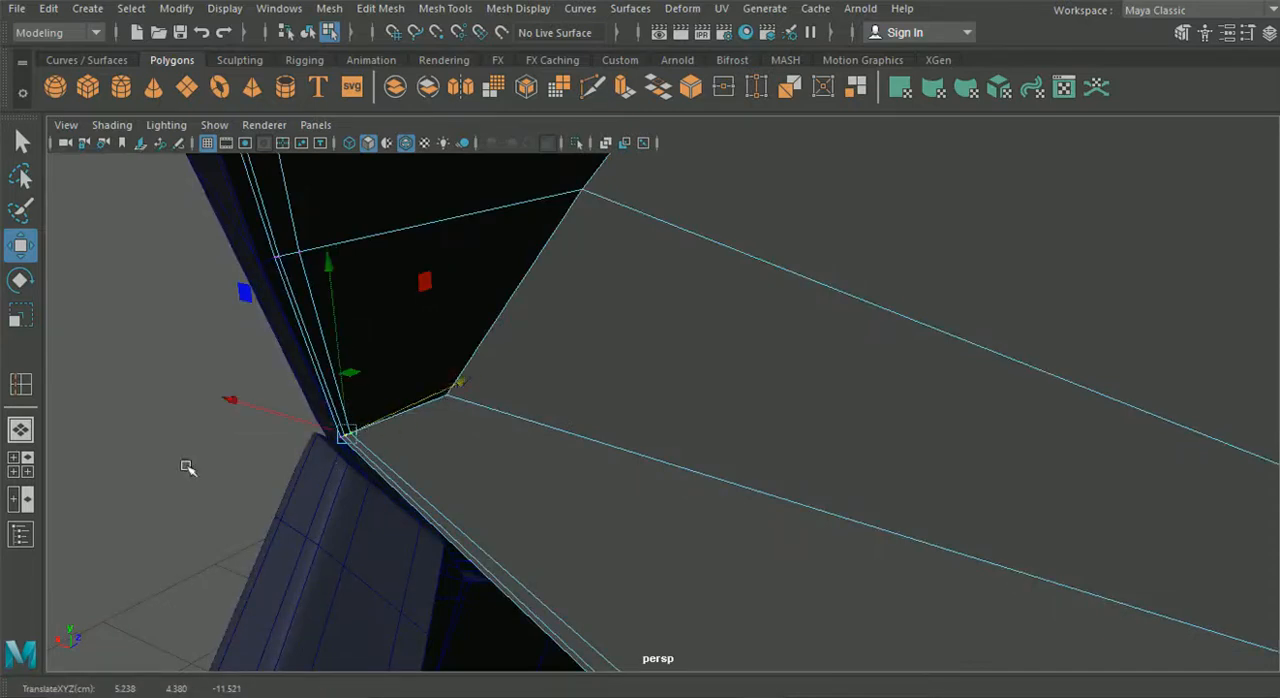
left_click(354, 434)
left_click_drag(411, 408, 657, 457)
- Select the narrow strip of faces around the housing's rim and extrude it with a Local Translate Z of 0.018
right_click(708, 367)
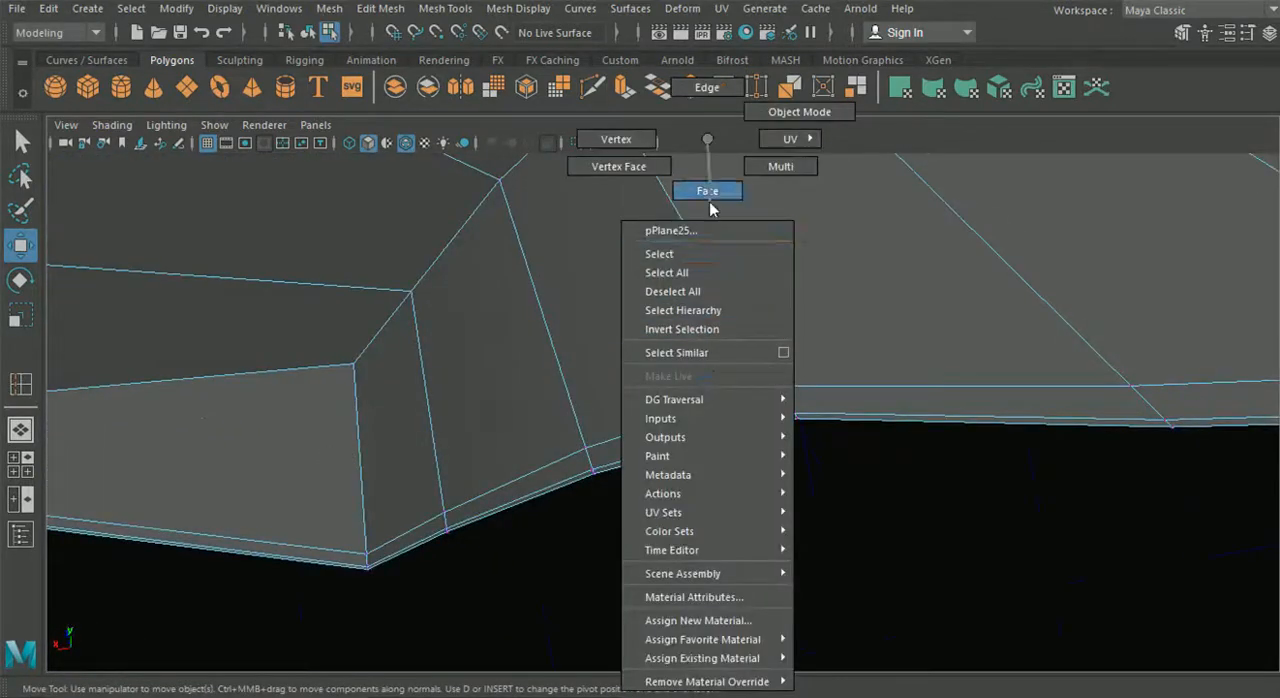
right_click_drag(712, 208, 712, 212)
scroll(800, 408, "down", 4)
left_click_drag(754, 421, 678, 322, "alt")
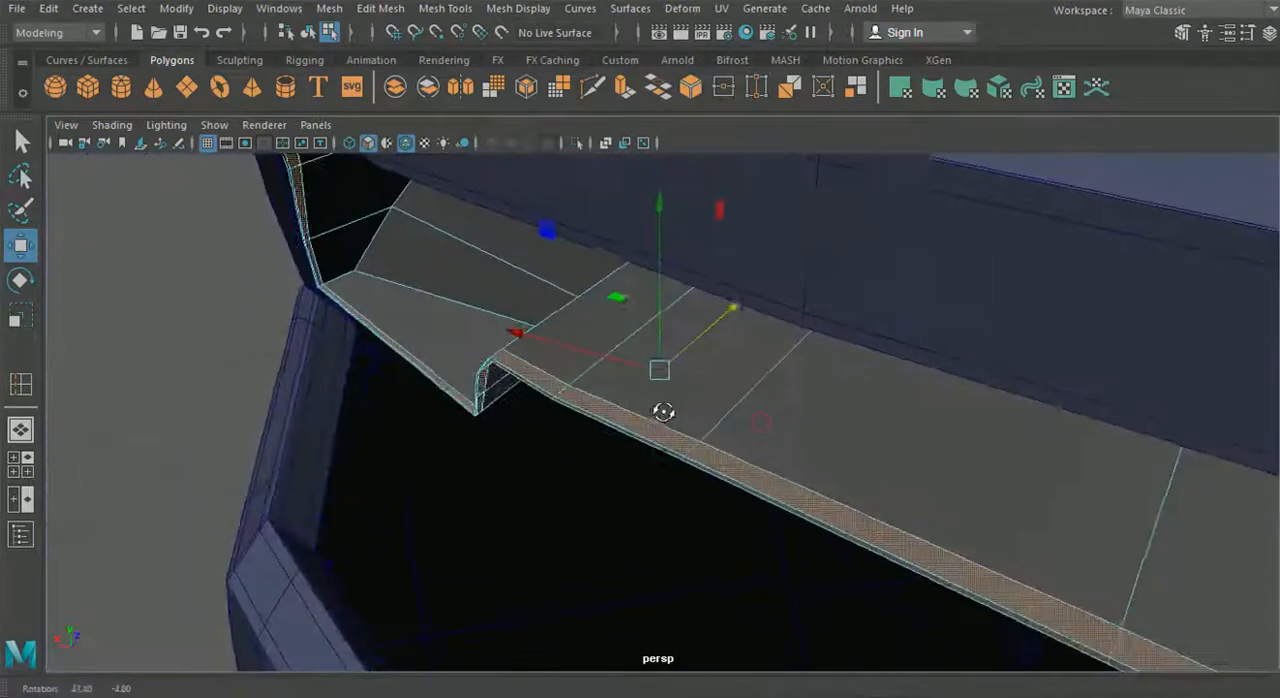
key("ctrl+e")
left_click_drag(751, 303, 755, 285)
left_click_drag(537, 374, 416, 414, "alt")
middle_click_drag(416, 414, 436, 412, "alt")
left_click_drag(436, 412, 466, 404, "alt")
middle_click_drag(466, 404, 485, 440, "alt")
scroll(485, 440, "up", 5)
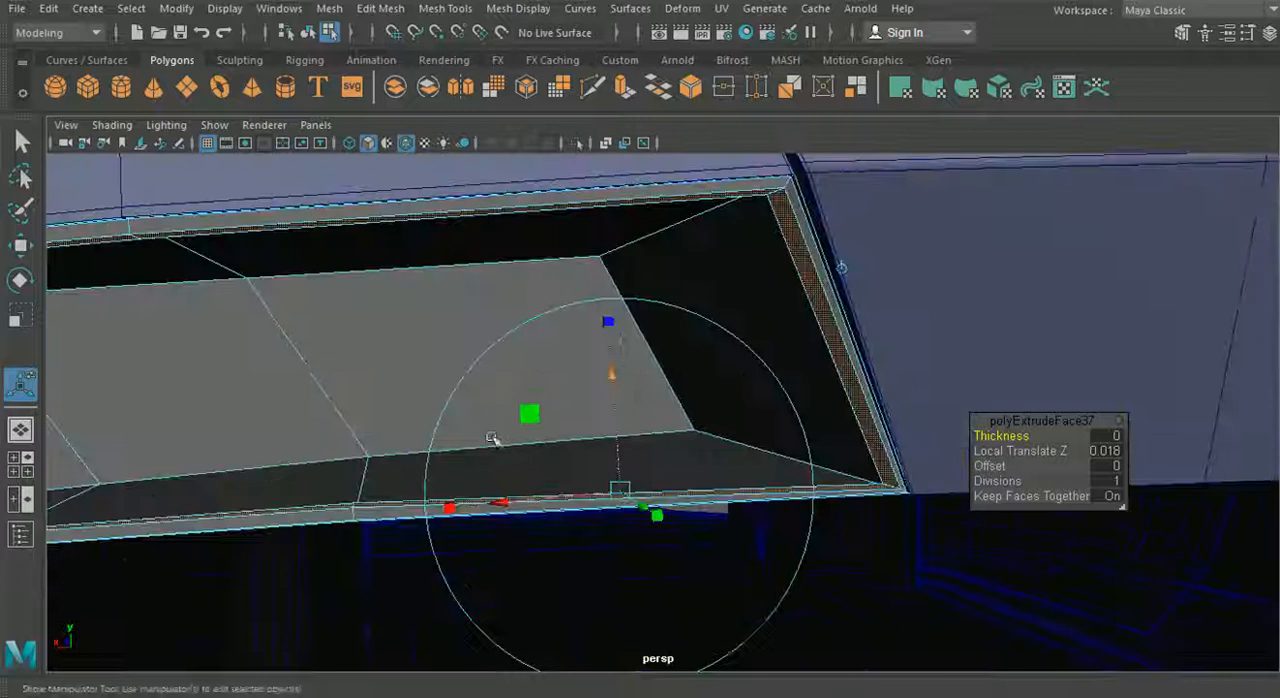
- Adjust the rim strip's extrusion to a Local Translate Z of 0.0218
left_click_drag(612, 372, 612, 369)
left_click_drag(612, 369, 625, 473, "alt")
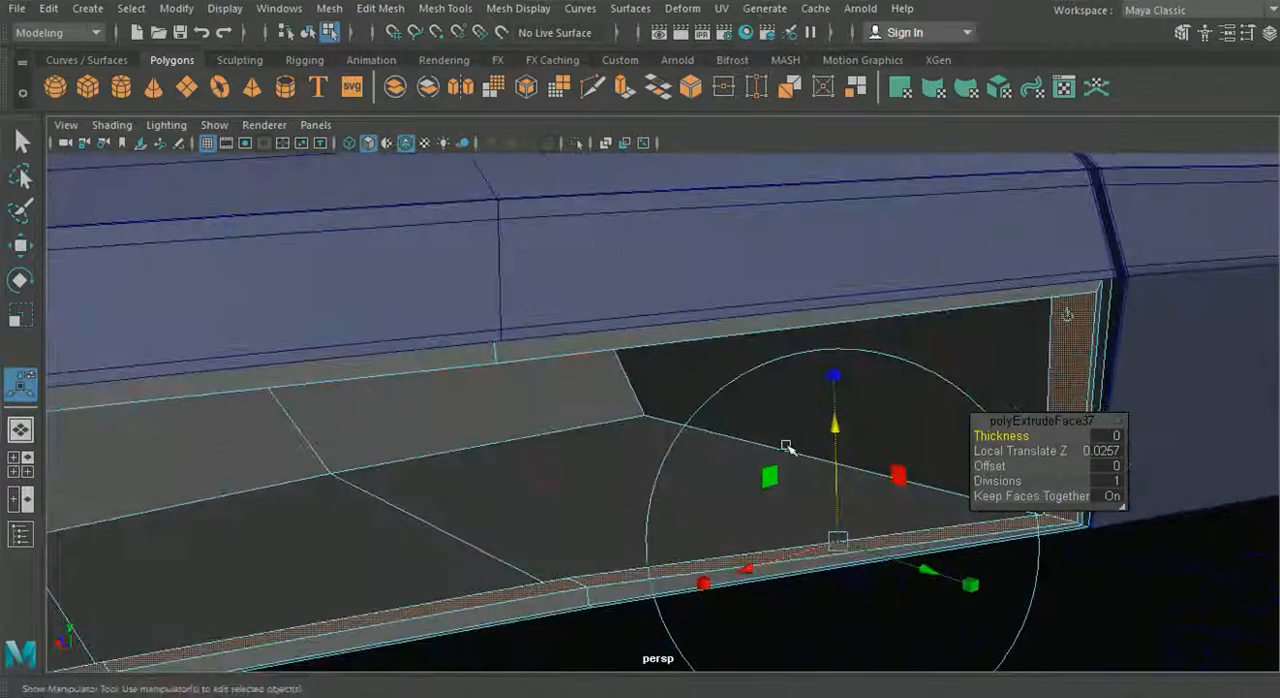
left_click_drag(833, 432, 680, 430)
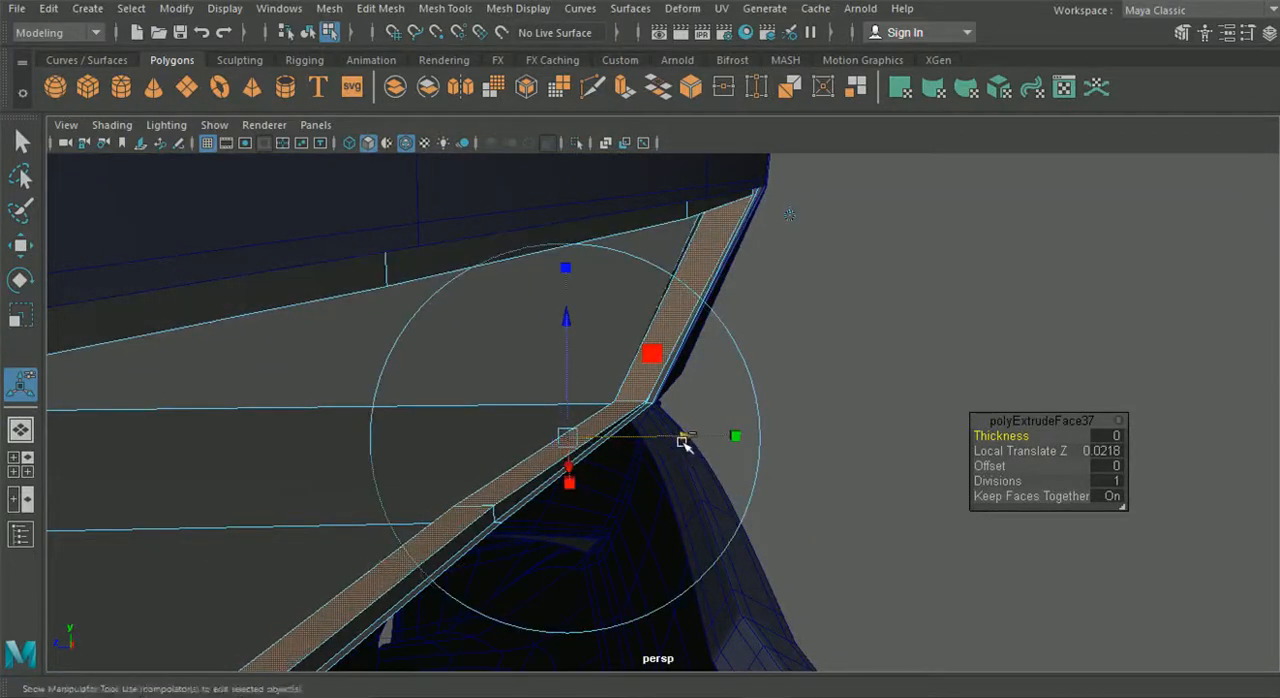
- Try to extrude the rim's selected faces a second time and shift them along the car's length
key("ctrl+e")
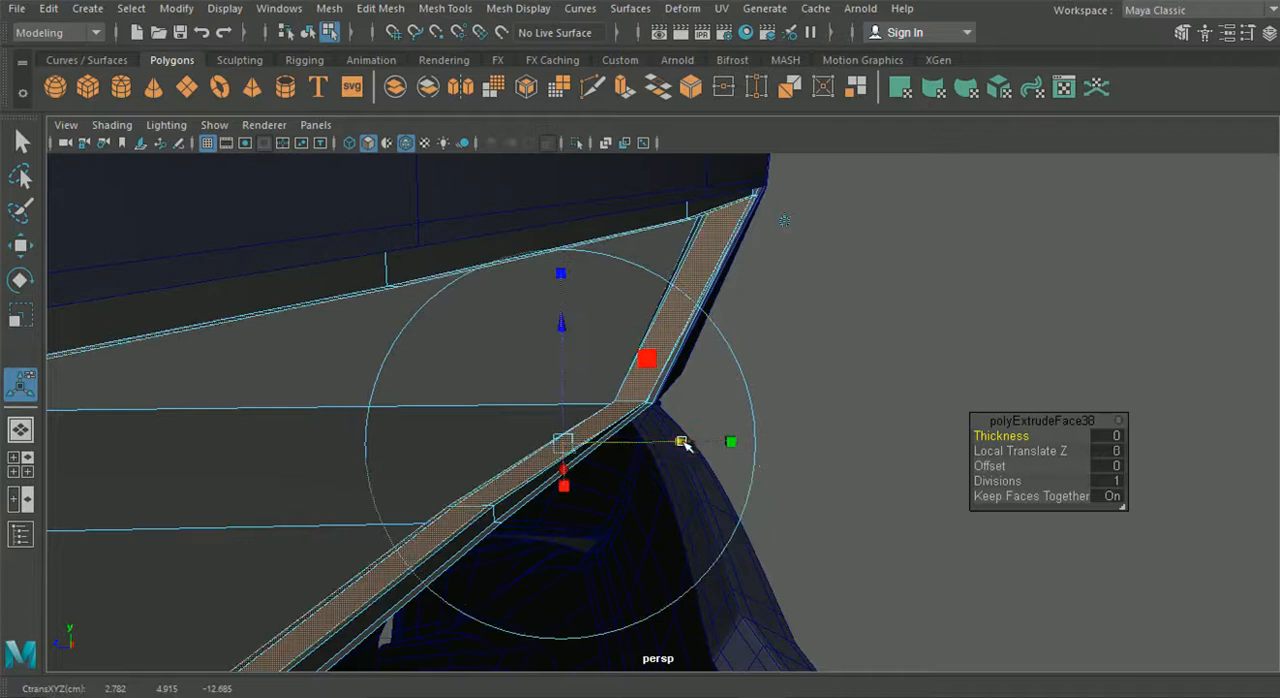
left_click_drag(686, 463, 745, 344, "alt")
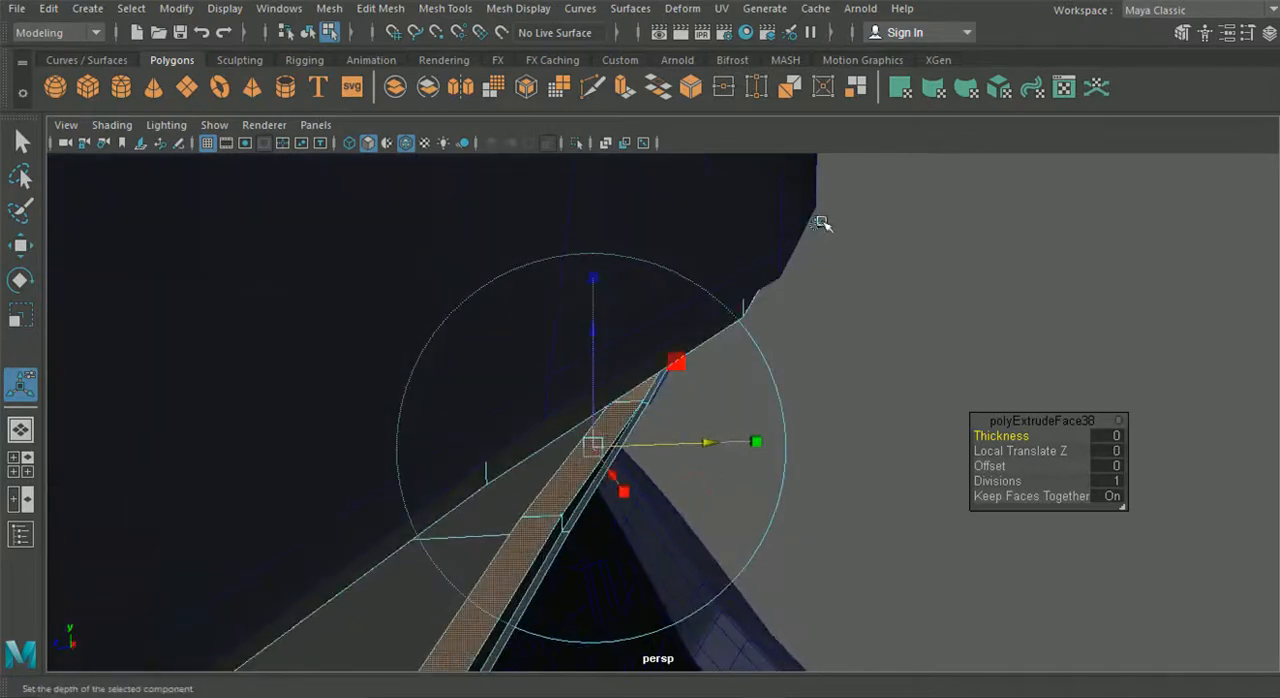
left_click_drag(711, 429, 690, 456, "alt")
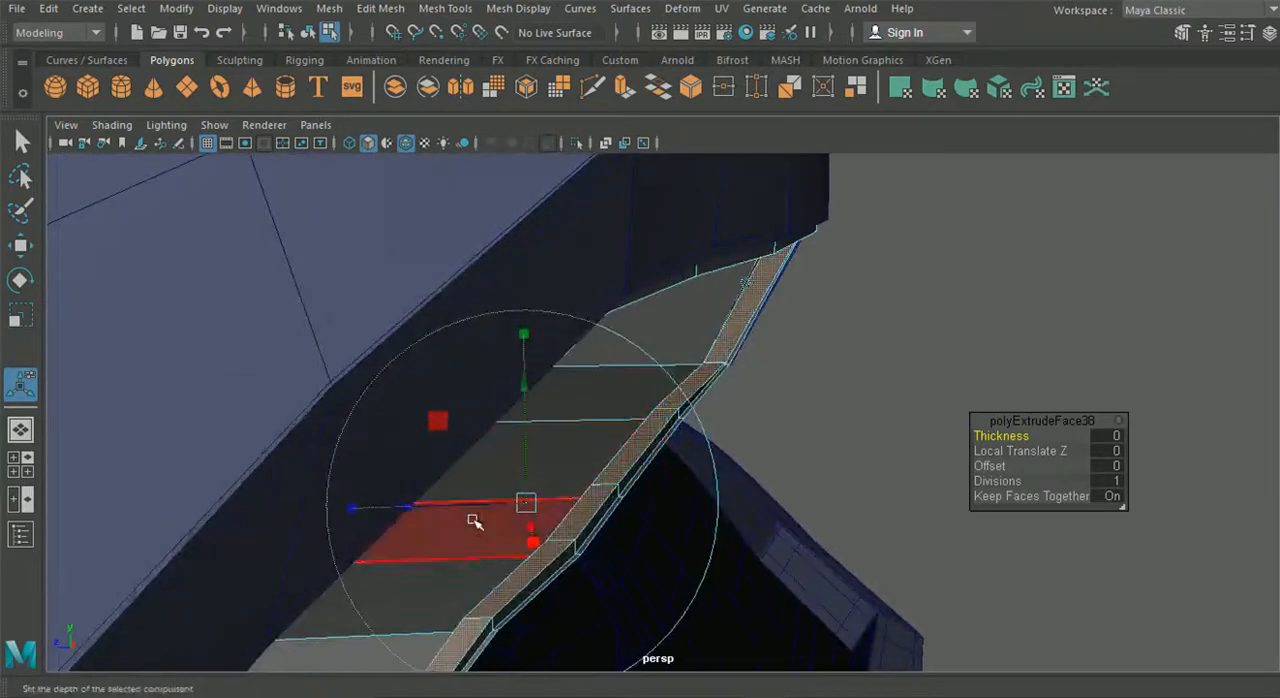
left_click_drag(419, 509, 408, 508)
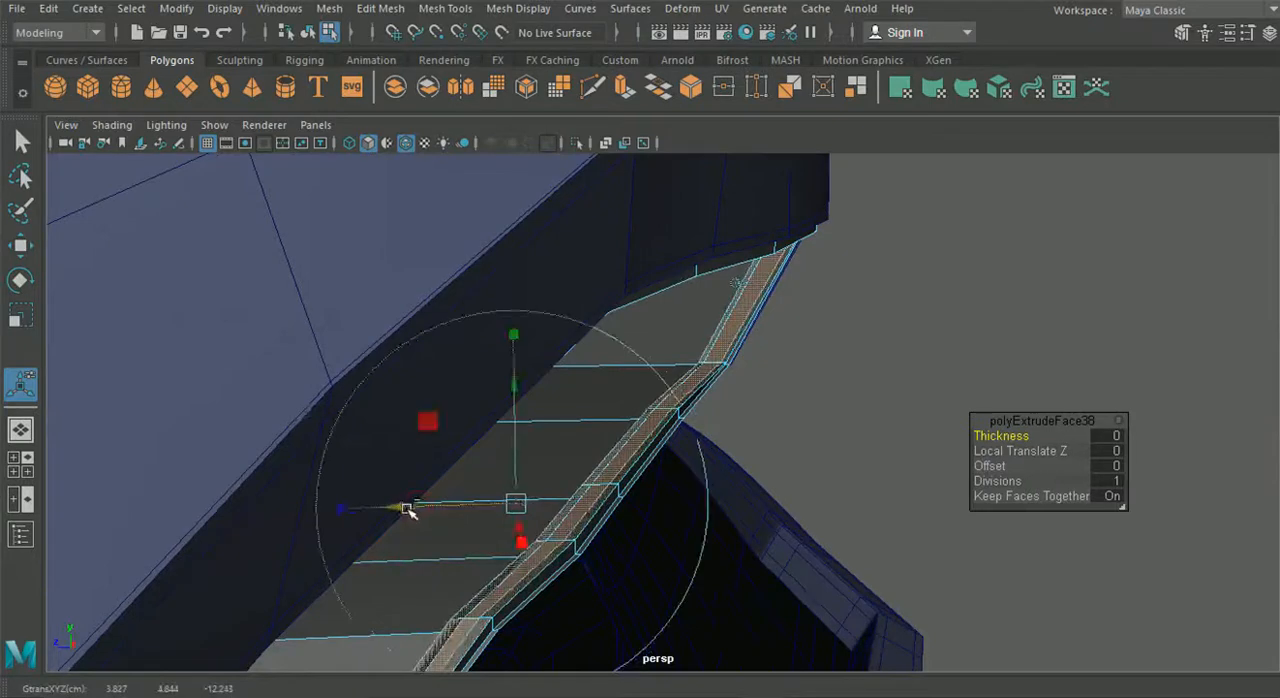
key("ctrl+z")
key("ctrl+z")
- Select the tail light housing and the fender and isolate them in the view
left_click_drag(913, 177, 914, 208, "alt")
left_click(916, 179)
left_click_drag(443, 545, 438, 546)
left_click_drag(607, 586, 313, 337, "alt")
left_click_drag(376, 378, 537, 519, "alt")
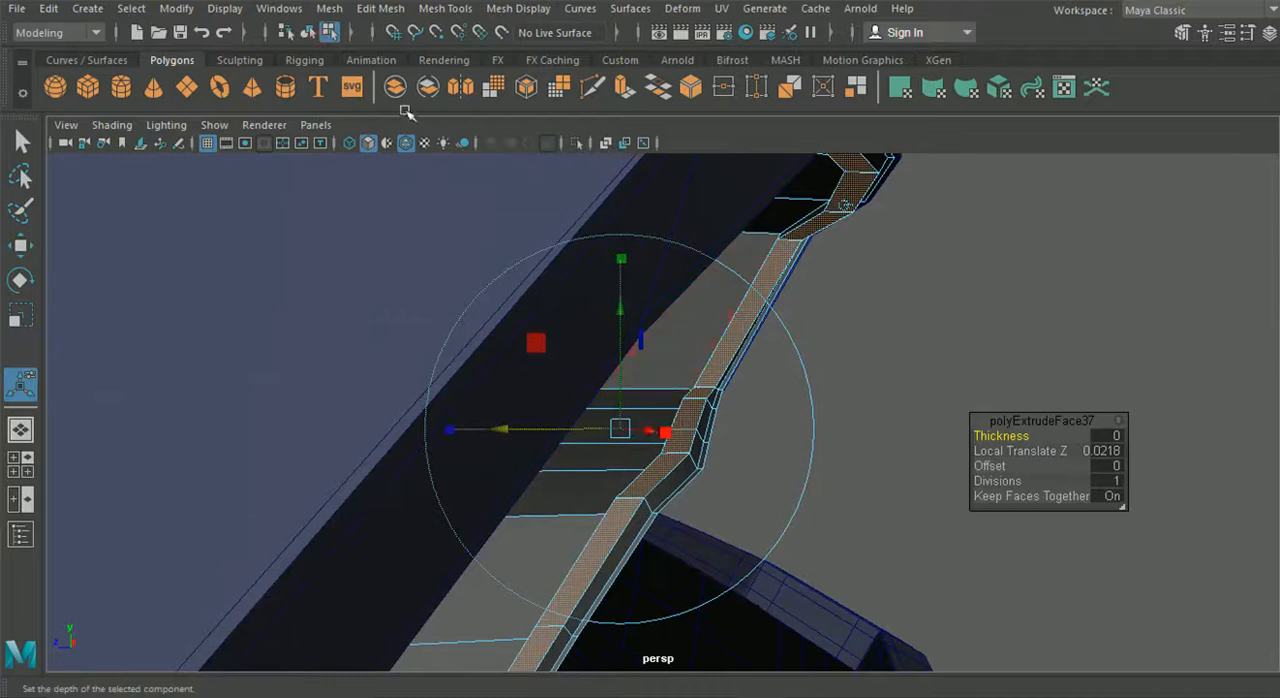
left_click(310, 33)
left_click_drag(978, 329, 620, 408, "alt")
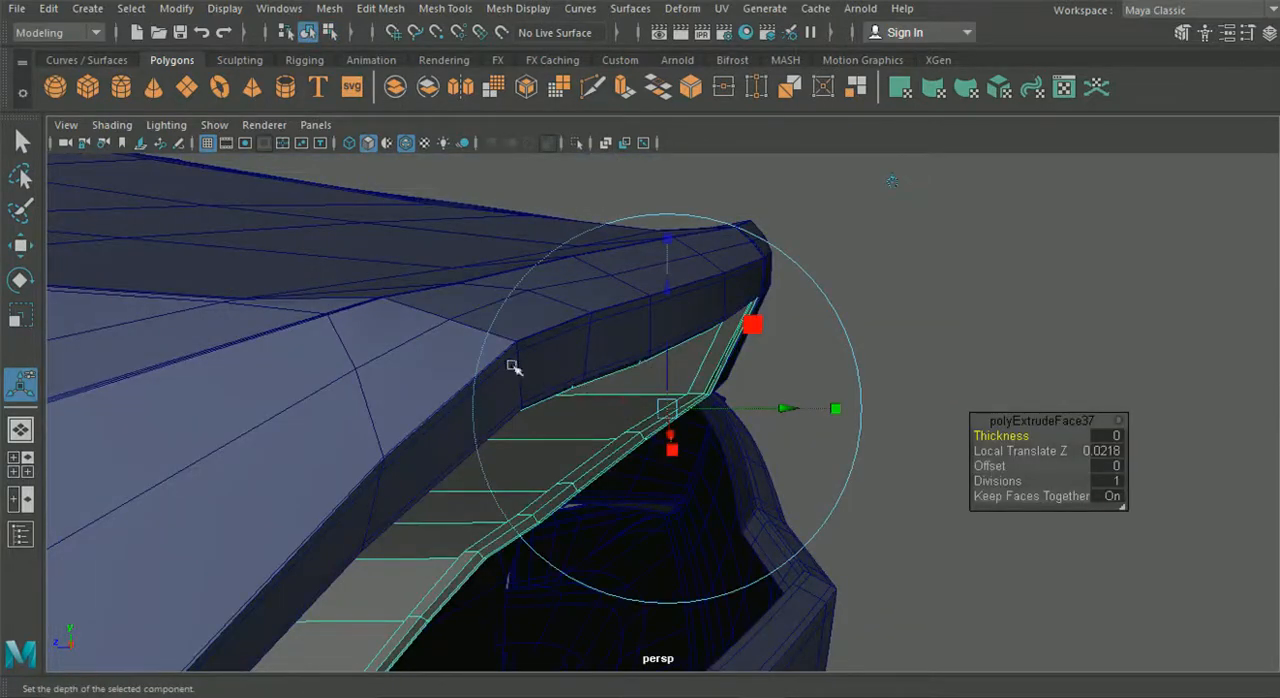
key("t")
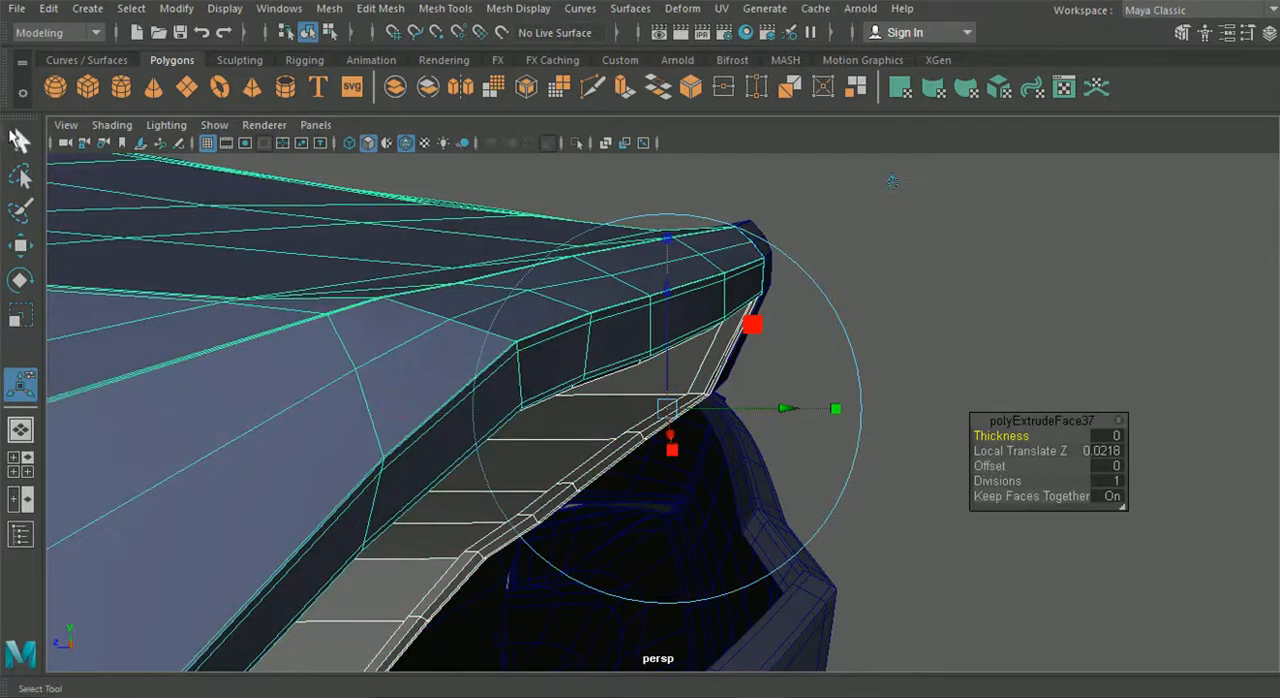
key("q")
left_click(576, 141)
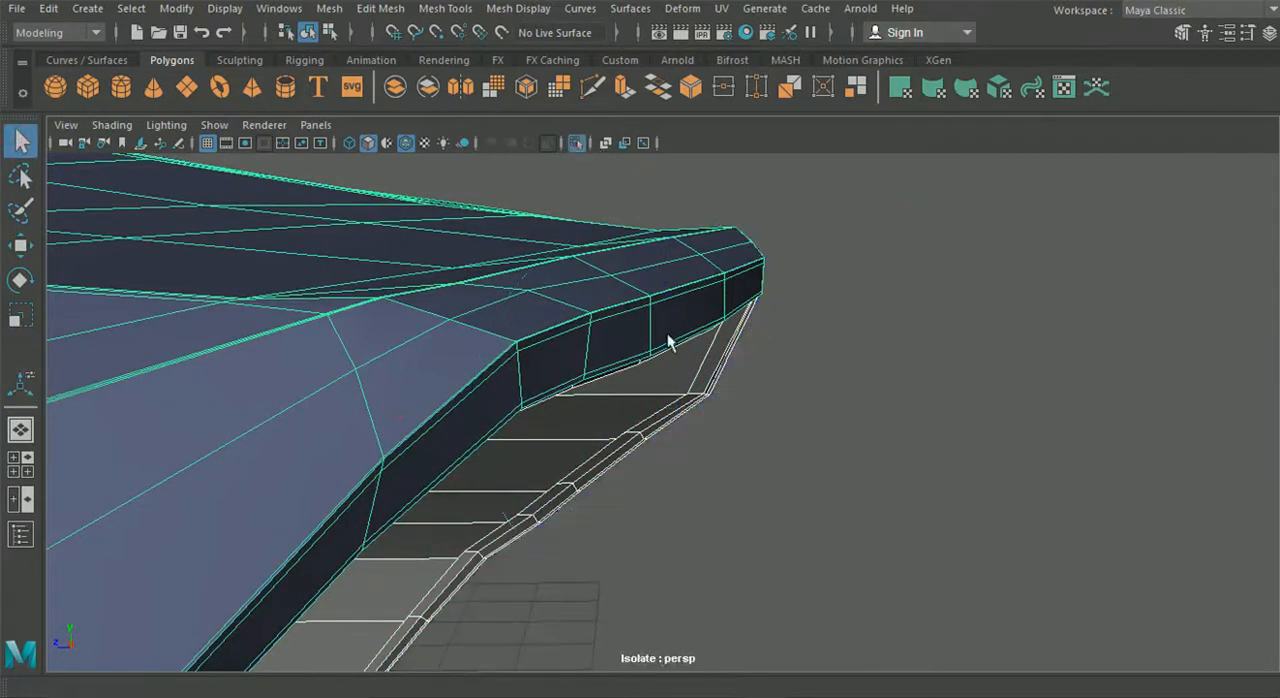
- Move the extruded rim's vertices at the bend of the housing along the car's length to even out the lip
left_click_drag(666, 337, 558, 378, "alt")
right_click_drag(562, 140, 465, 172)
left_click_drag(465, 172, 783, 395, "alt")
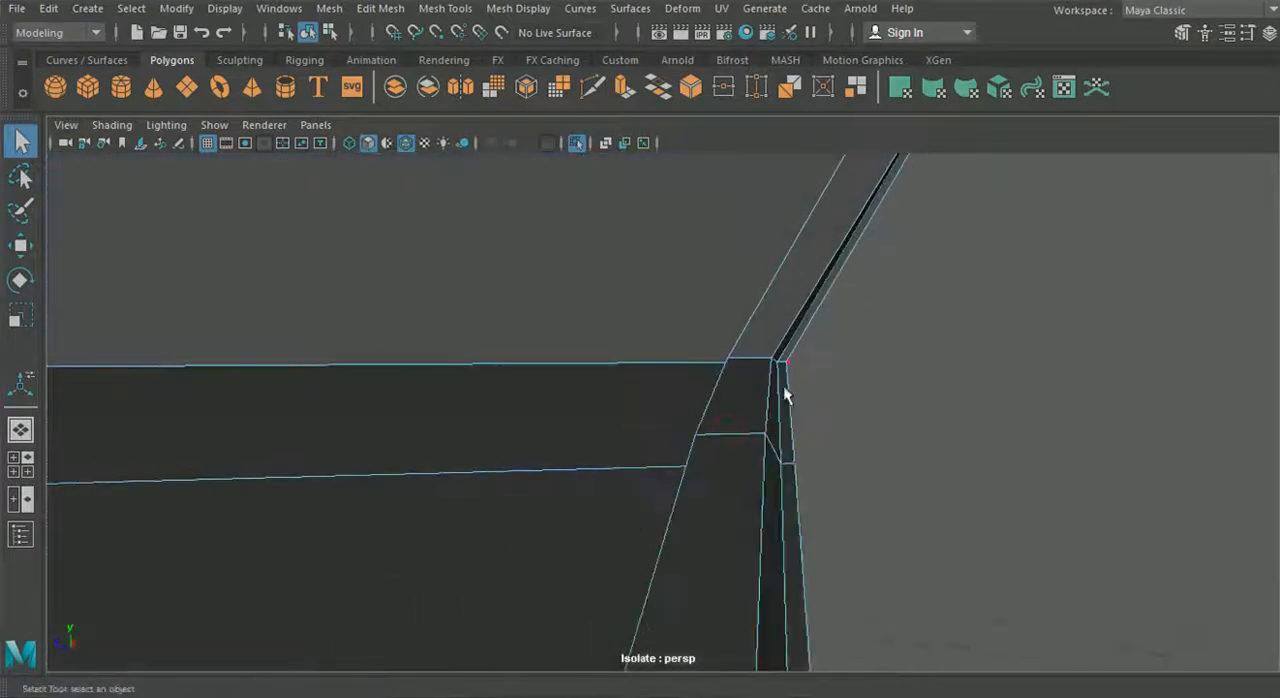
key("w")
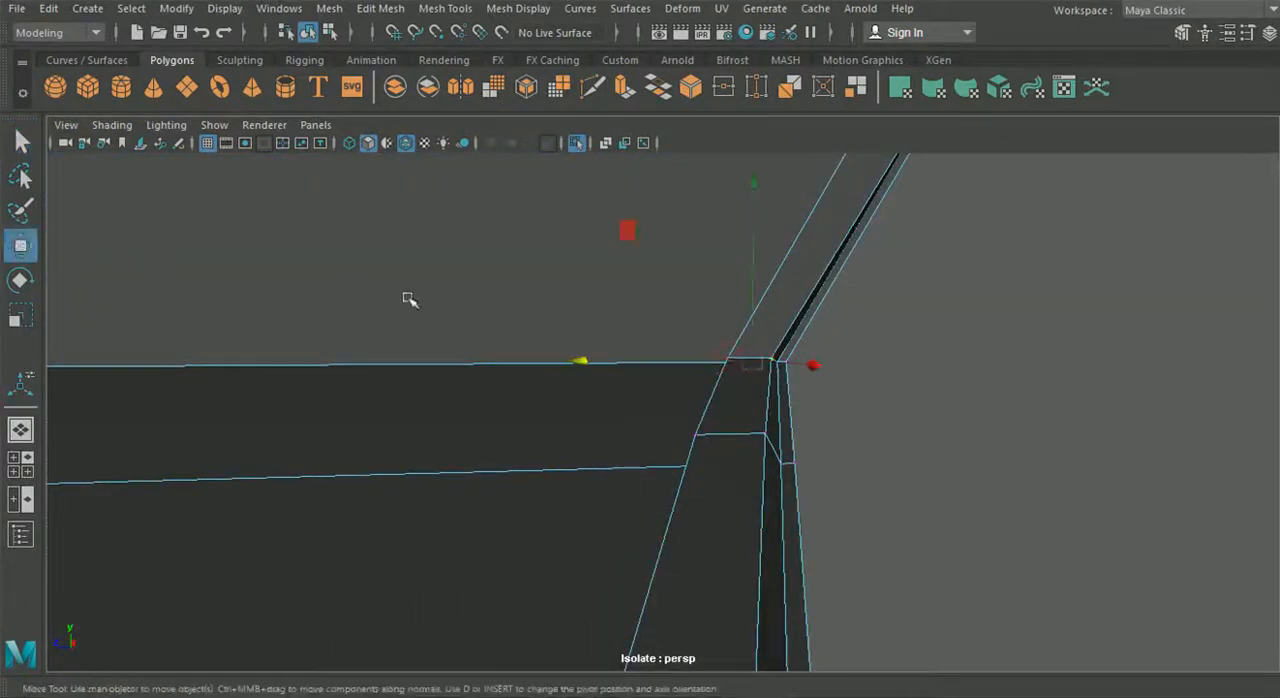
left_click_drag(673, 366, 639, 366)
left_click_drag(685, 322, 746, 363)
left_click_drag(624, 360, 554, 427)
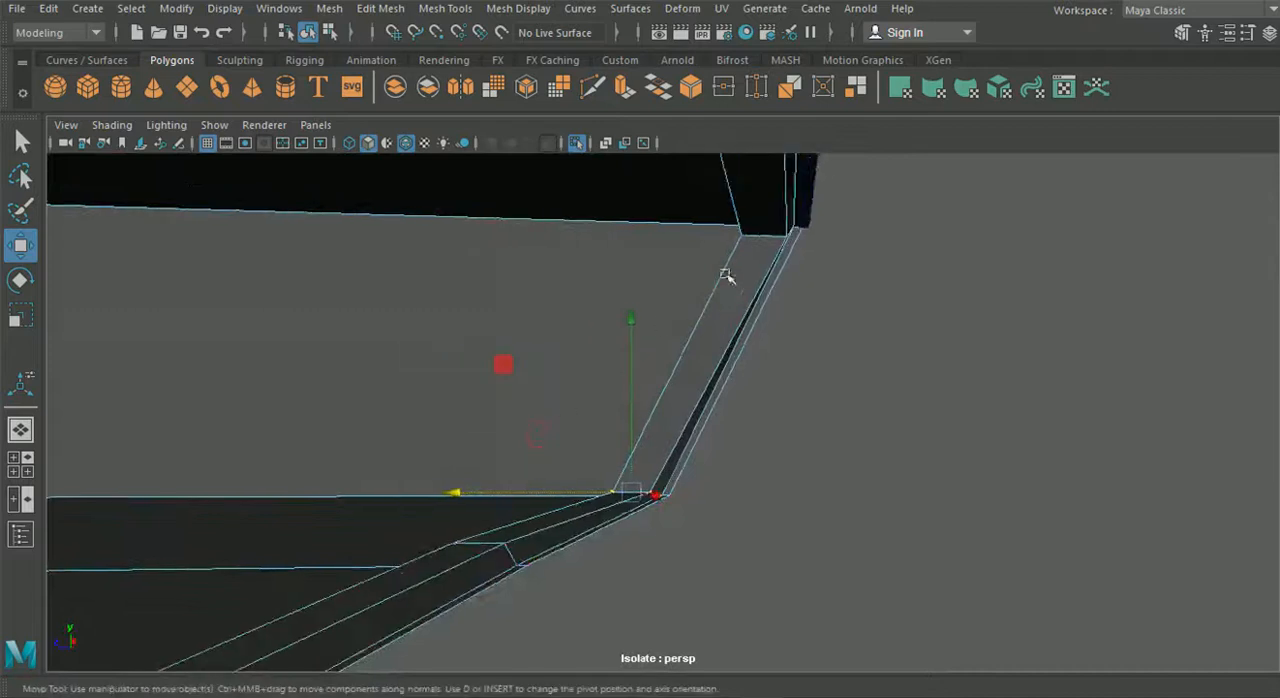
- Shift the extruded rim's vertices beside the housing's outer bottom corner along the car's length to straighten the lip there
left_click_drag(722, 240, 660, 374, "alt")
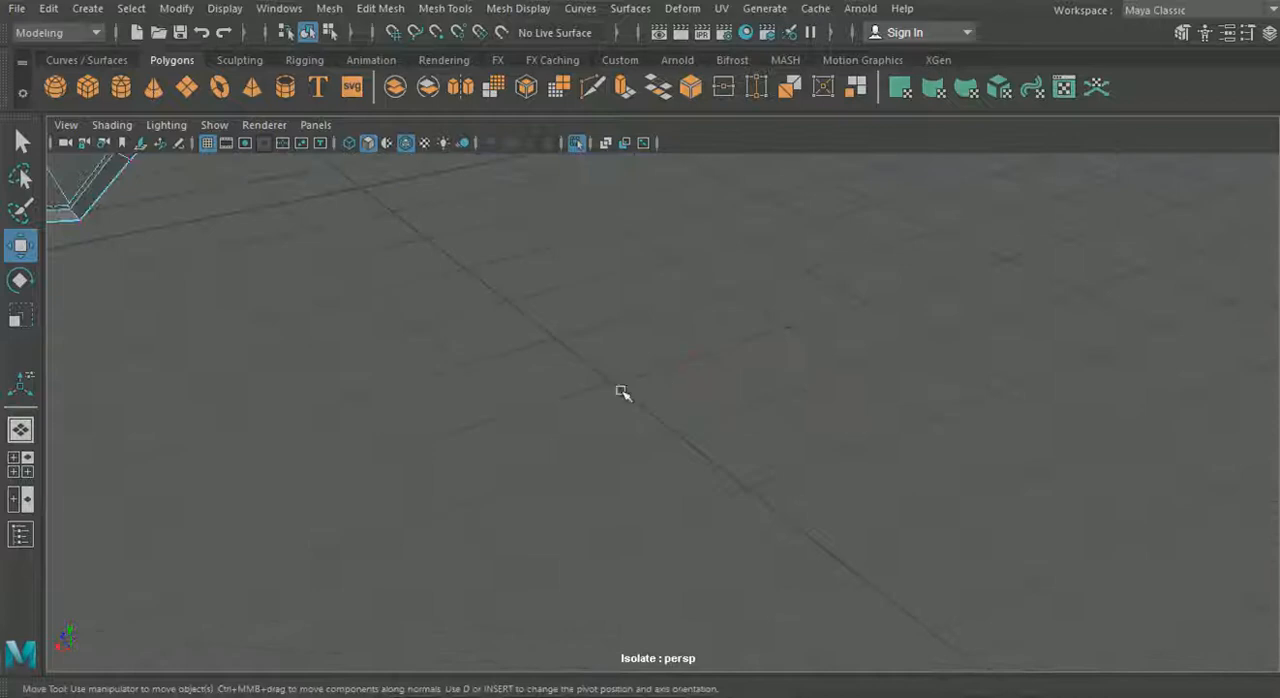
middle_click_drag(662, 375, 974, 552, "alt")
middle_click_drag(640, 400, 783, 486, "alt")
left_click_drag(783, 486, 800, 440, "alt")
middle_click_drag(825, 443, 1058, 433, "alt")
left_click_drag(1058, 433, 522, 486, "alt")
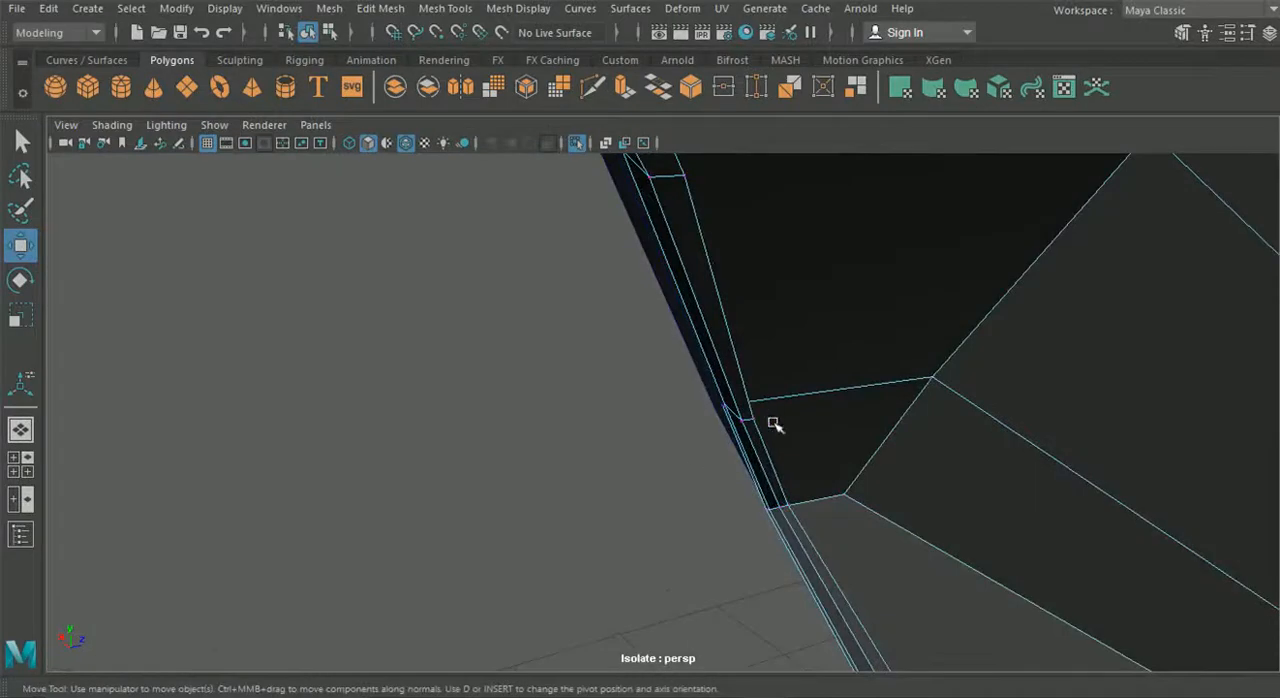
left_click_drag(792, 428, 740, 440, "alt")
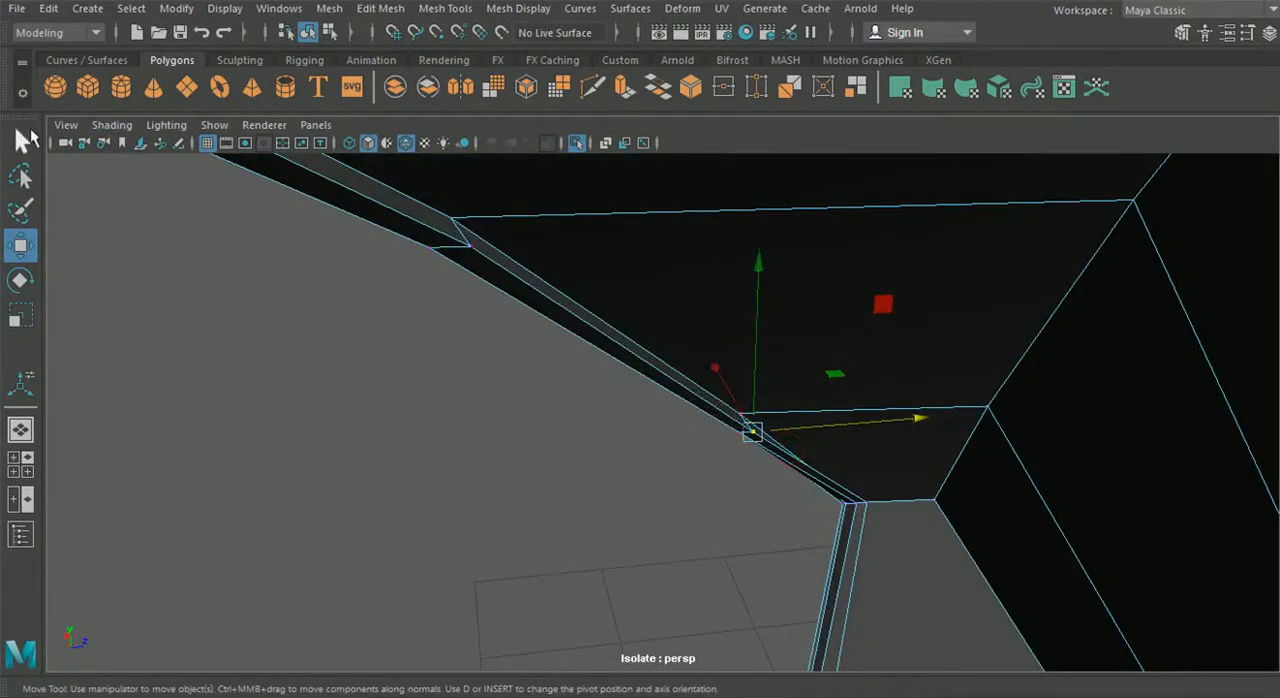
left_click(22, 140)
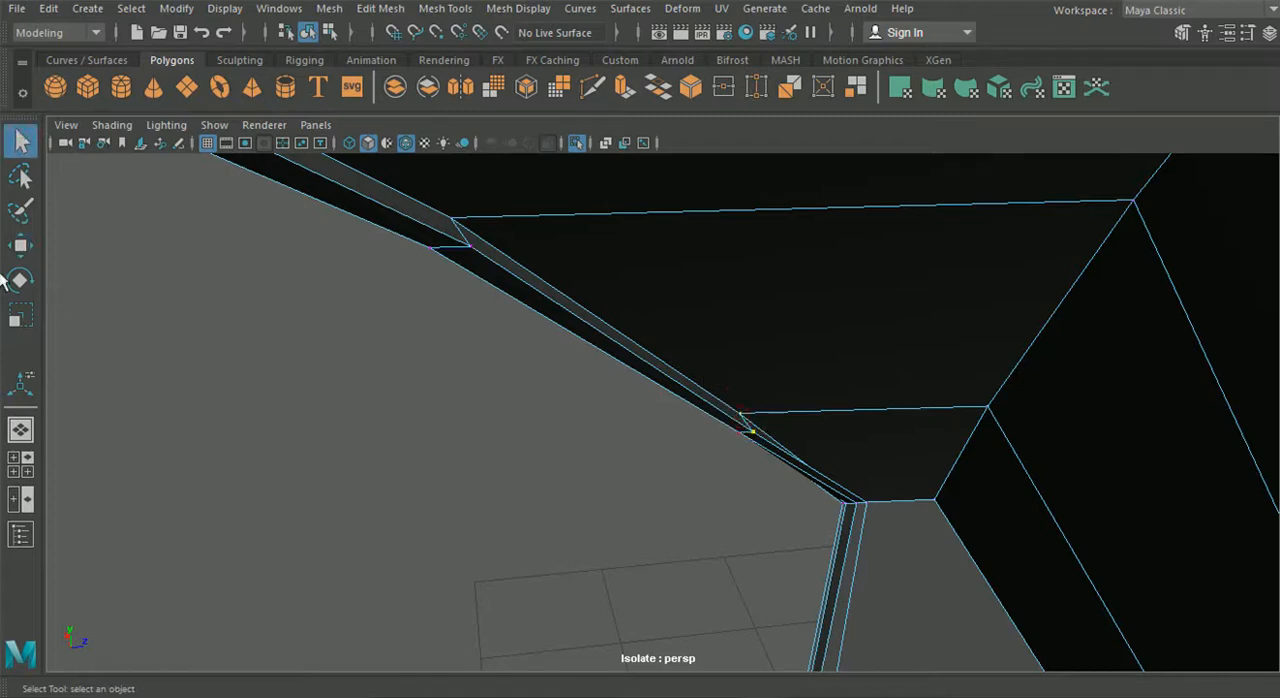
left_click(20, 248)
left_click_drag(565, 510, 740, 527, "alt")
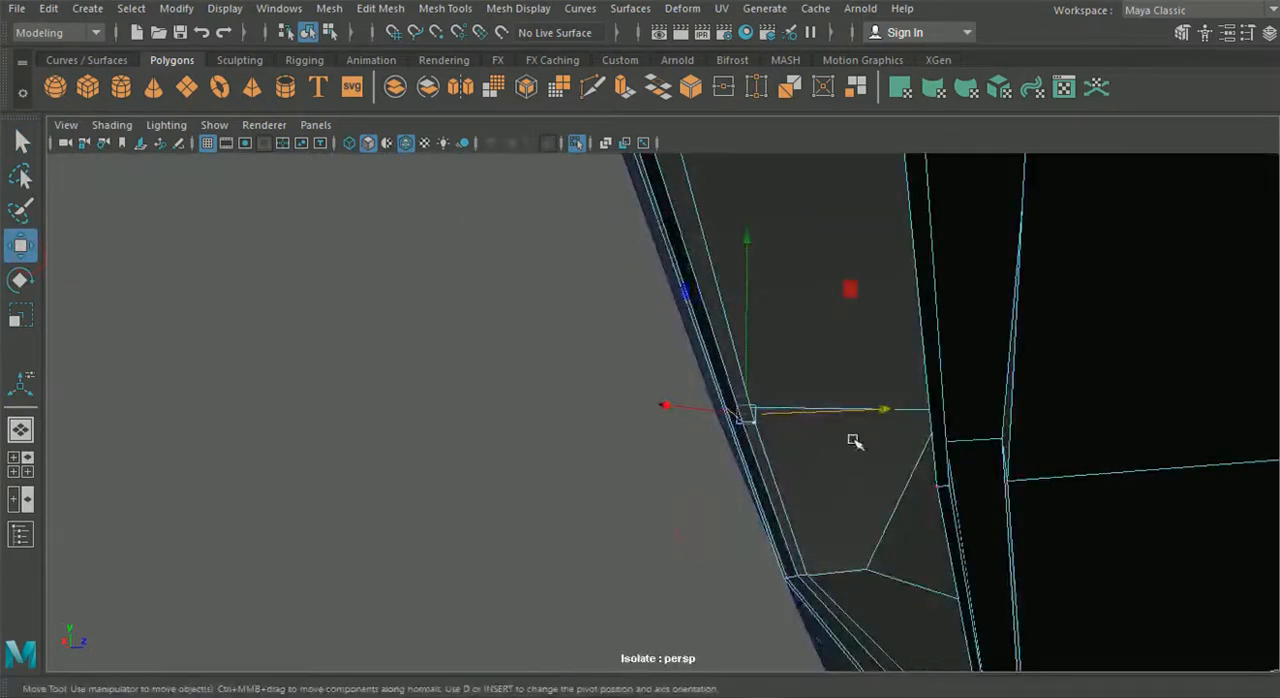
left_click_drag(874, 410, 879, 410)
mouse_move(760, 460)
left_mouse_down("alt")
mouse_move(629, 531)
mouse_move(680, 517)
mouse_move(600, 518)
mouse_move(960, 538)
mouse_move(860, 451)
left_mouse_up("alt")
- Insert supporting edge loops close to the rim and lip edges of the tail light housing
left_click(310, 35)
left_click_drag(766, 337, 650, 440, "alt")
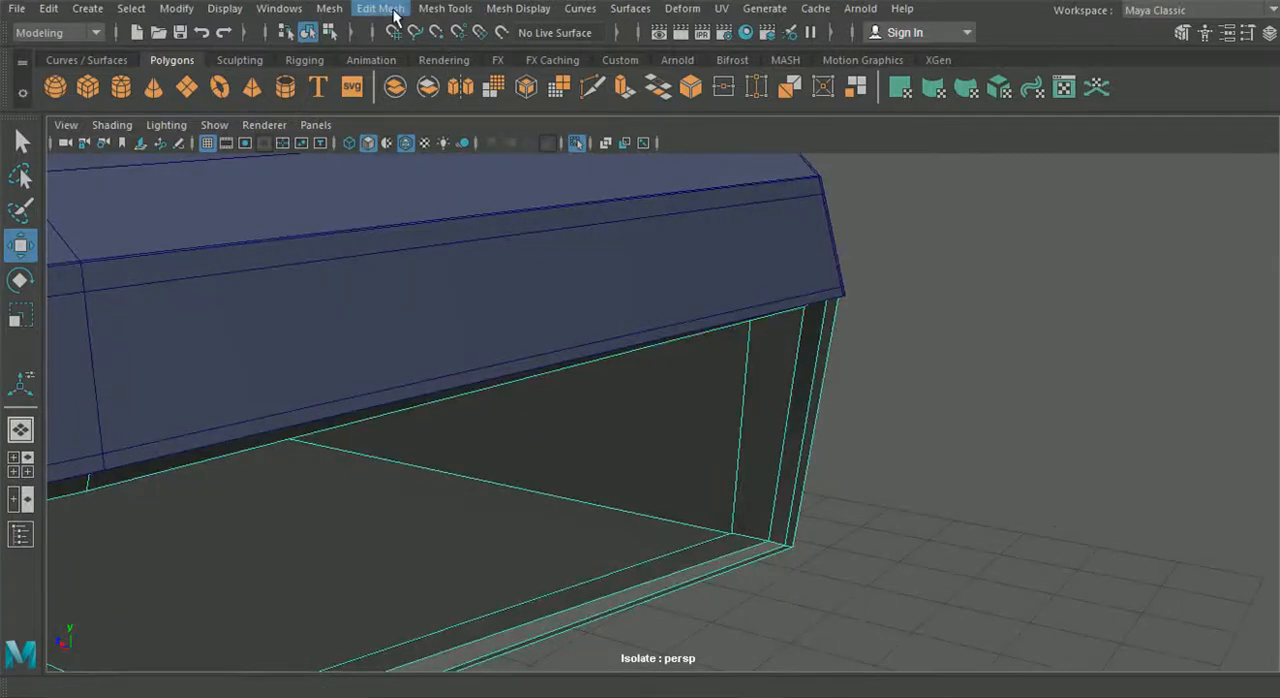
left_click(445, 8)
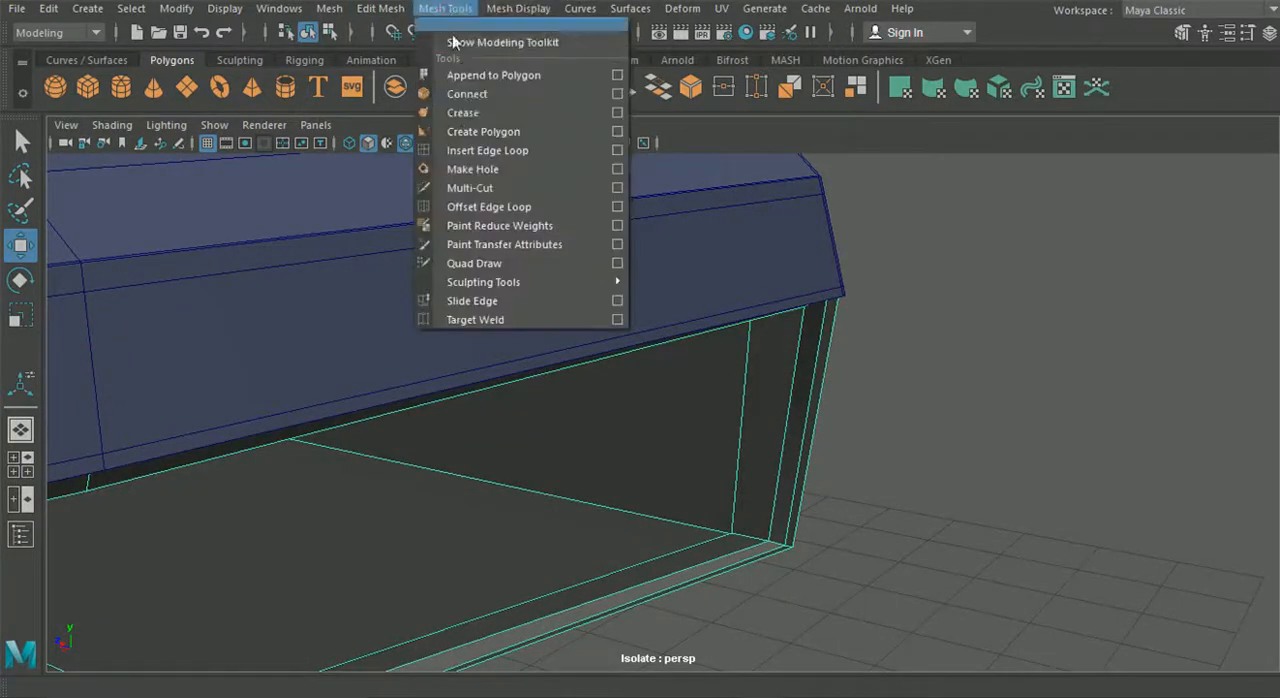
left_click(484, 153)
middle_click_drag(745, 380, 530, 400, "alt")
mouse_move(530, 400)
right_mouse_down("alt")
mouse_move(714, 483)
mouse_move(551, 411)
right_mouse_up("alt")
middle_click_drag(551, 411, 592, 331, "alt")
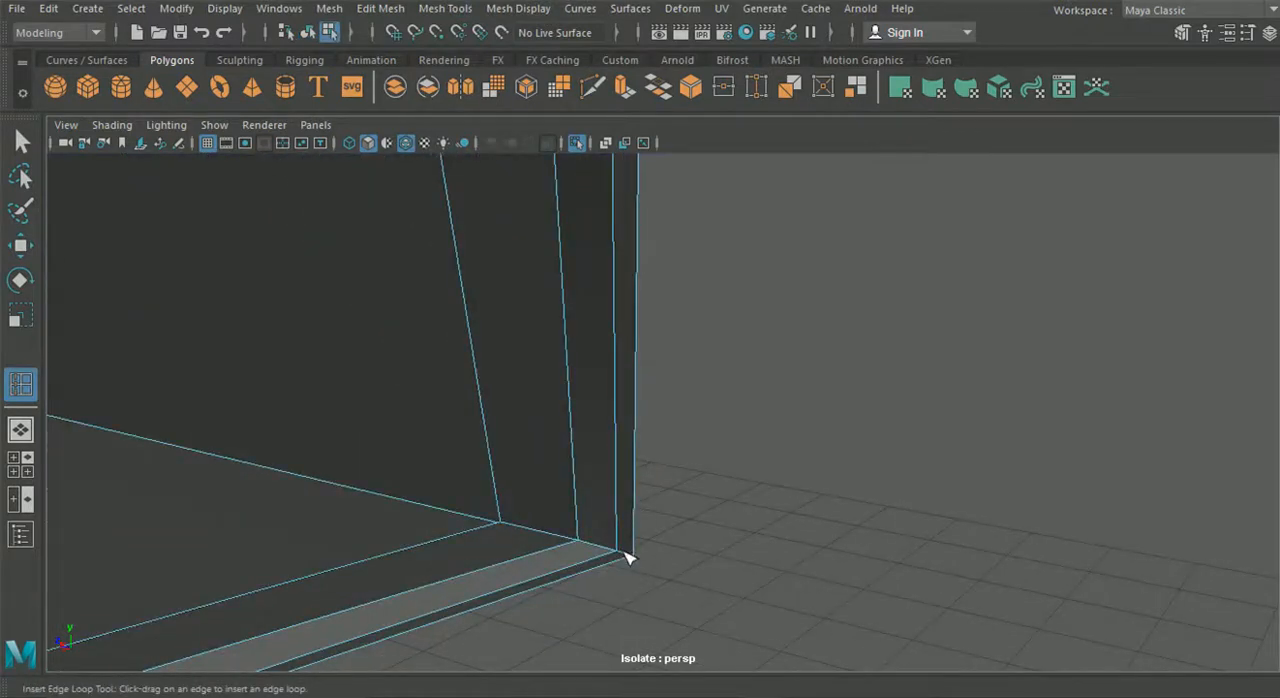
left_click_drag(628, 560, 557, 563)
middle_click_drag(370, 475, 549, 519, "alt")
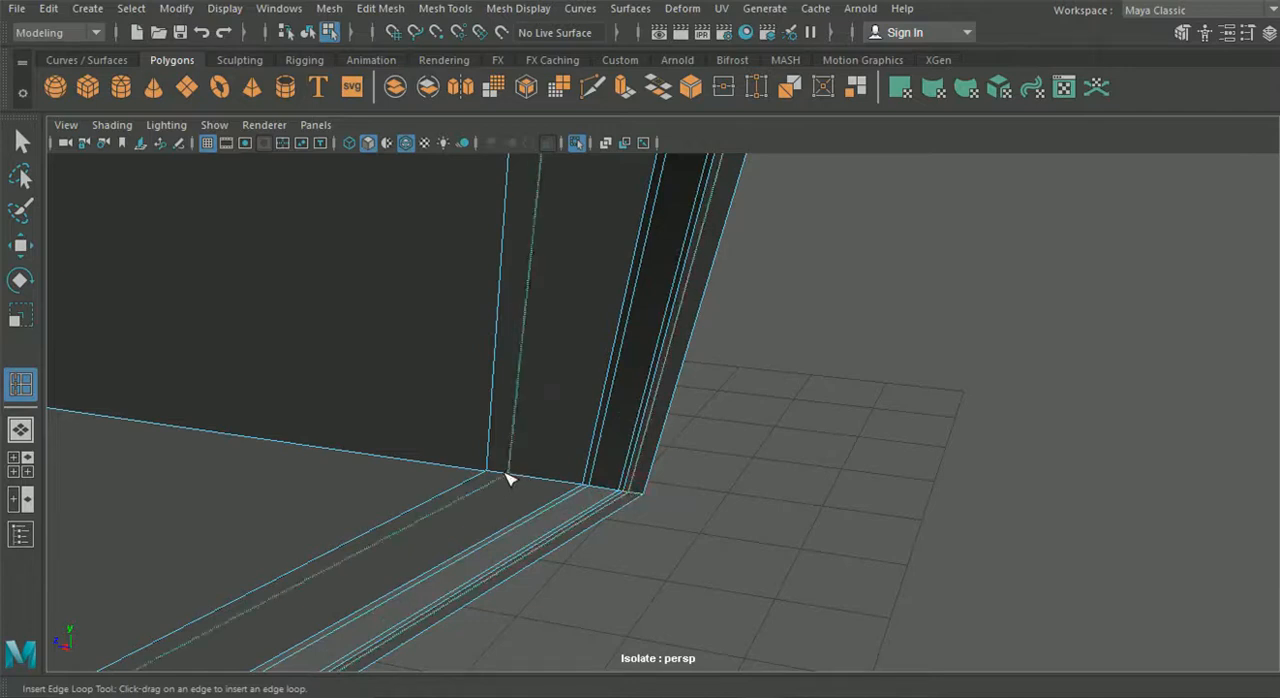
left_click_drag(497, 478, 200, 203, "alt")
- Turn on smooth preview for the tail light housing
left_click(310, 32)
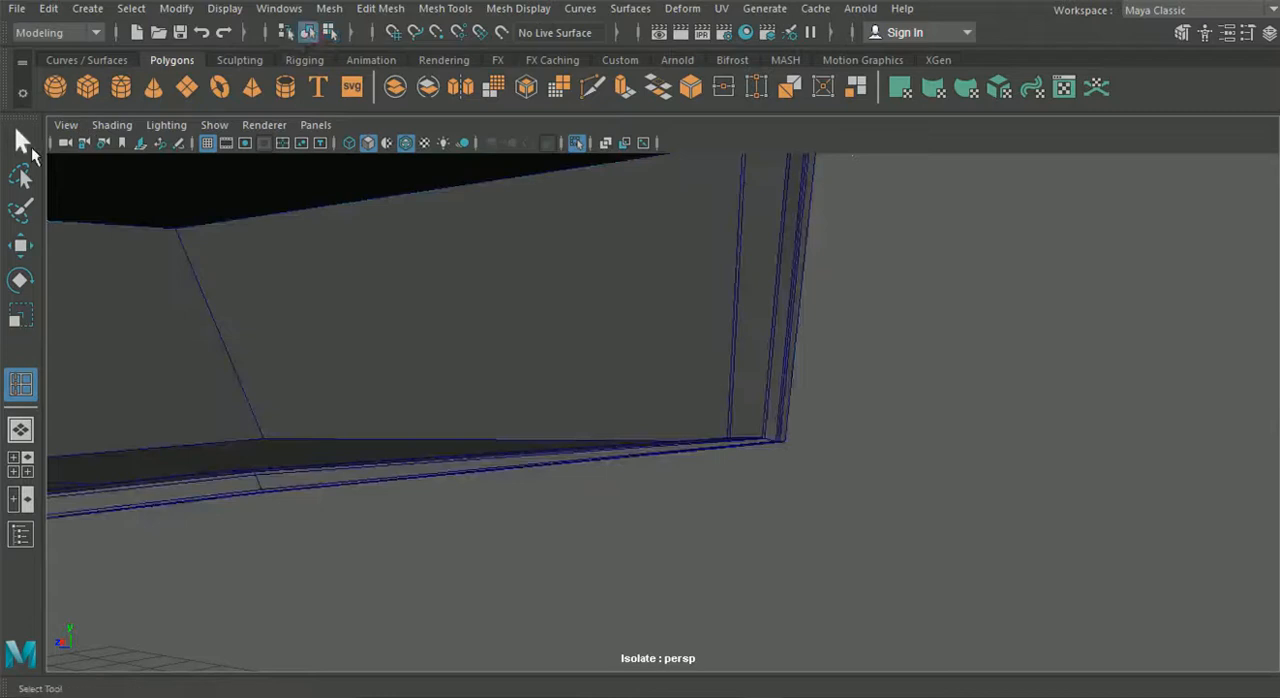
left_click(24, 143)
key("3")
- Examine the smoothed housing's rim, corners and fit against the fender from several angles
left_click(774, 460)
left_click_drag(750, 445, 672, 438, "alt")
middle_click_drag(672, 438, 649, 438, "alt")
mouse_move(649, 438)
left_mouse_down("alt")
mouse_move(514, 371)
mouse_move(443, 386)
mouse_move(483, 400)
mouse_move(531, 310)
left_mouse_up("alt")
mouse_move(416, 170)
left_mouse_down("alt")
mouse_move(451, 197)
mouse_move(531, 409)
mouse_move(763, 357)
mouse_move(698, 372)
mouse_move(691, 329)
mouse_move(554, 377)
mouse_move(451, 377)
mouse_move(546, 421)
mouse_move(434, 423)
mouse_move(474, 394)
left_mouse_up("alt")
left_click(473, 384)
key("f")
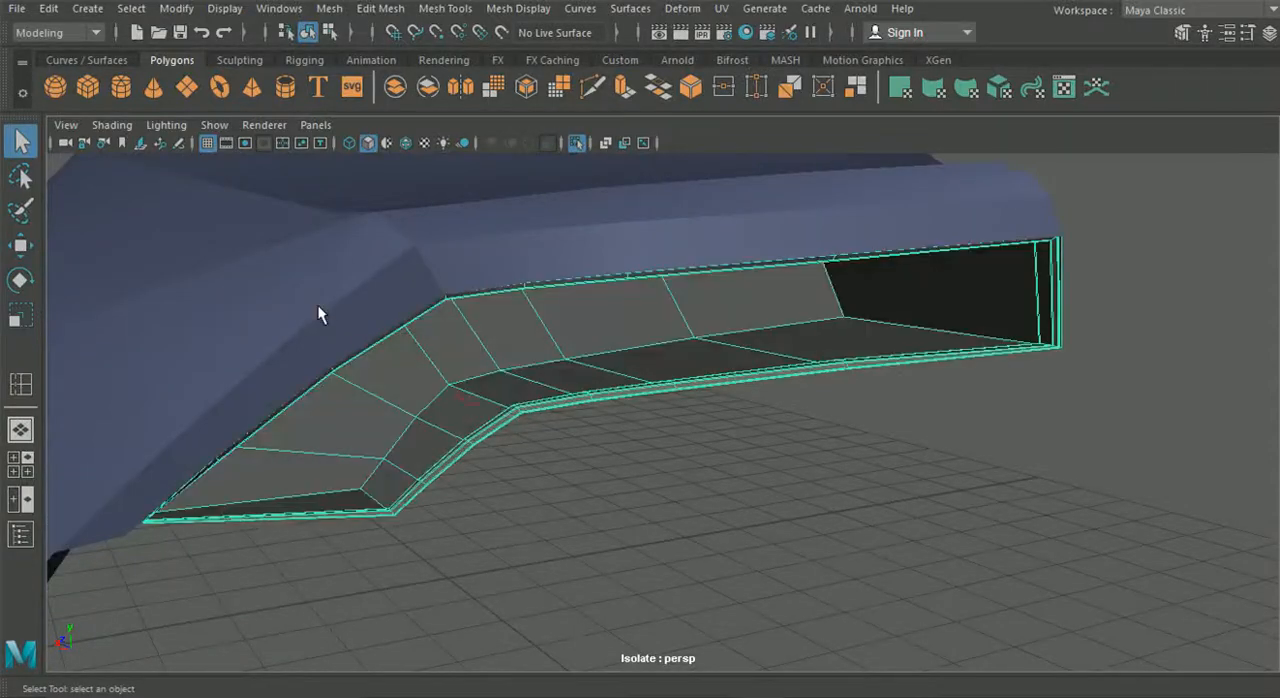
left_click(318, 307)
left_click(555, 451)
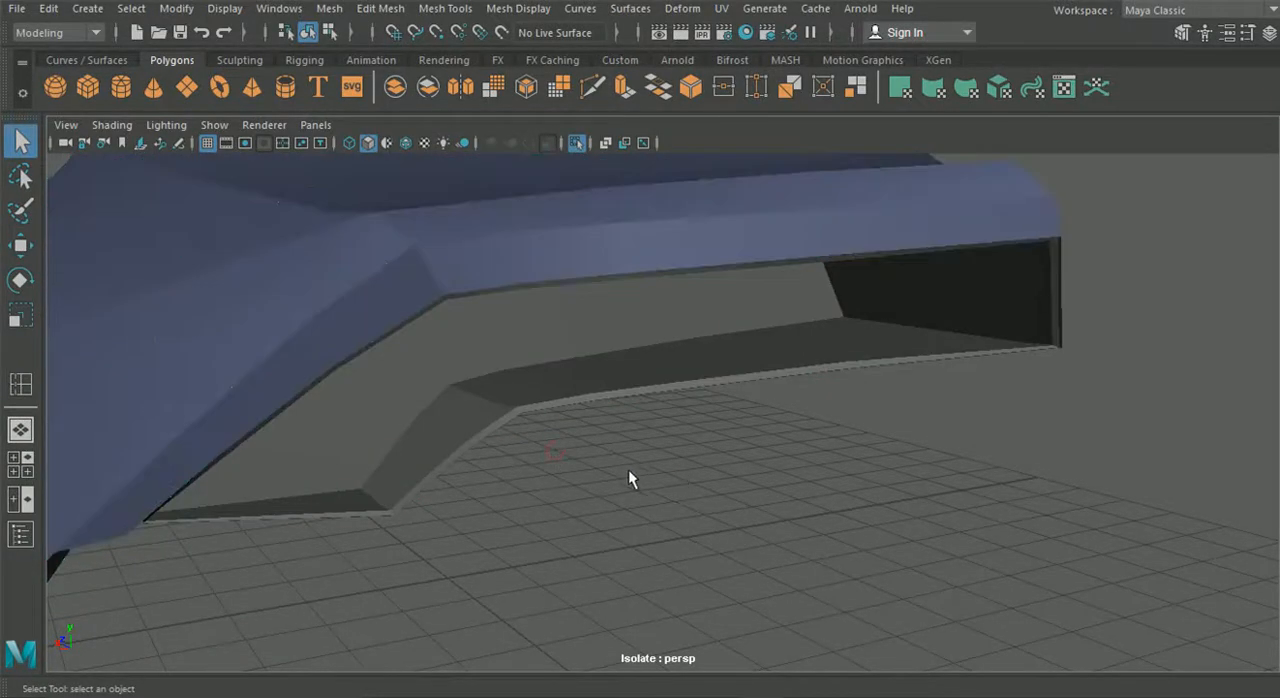
- Display the wireframe on the shaded mesh and insert a supporting edge loop close to the tail light housing's back wall
left_click_drag(628, 470, 470, 248, "alt")
left_click(405, 143)
mouse_move(450, 300)
left_mouse_down("alt")
mouse_move(474, 320)
mouse_move(569, 340)
mouse_move(506, 360)
mouse_move(431, 340)
left_mouse_up("alt")
middle_click_drag(431, 340, 320, 345, "alt")
left_click_drag(320, 345, 520, 328, "alt")
middle_click_drag(520, 328, 774, 319, "alt")
left_click_drag(774, 319, 584, 391, "alt")
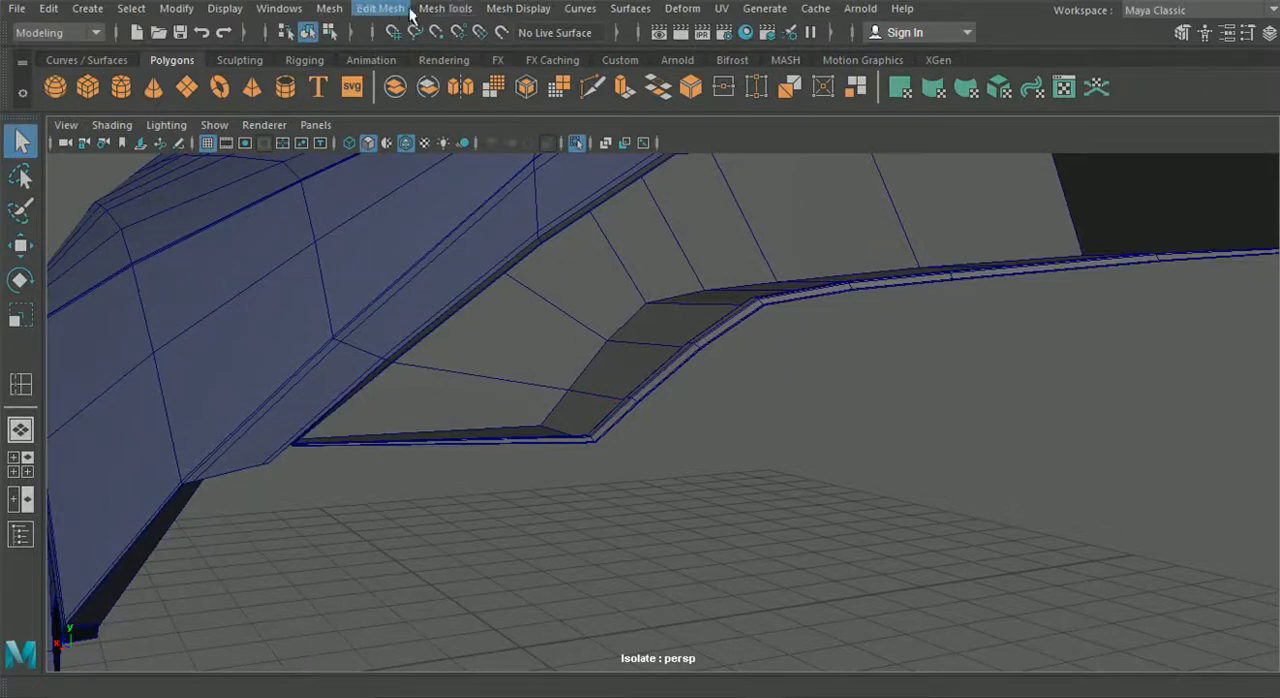
left_click(443, 10)
left_click(482, 165)
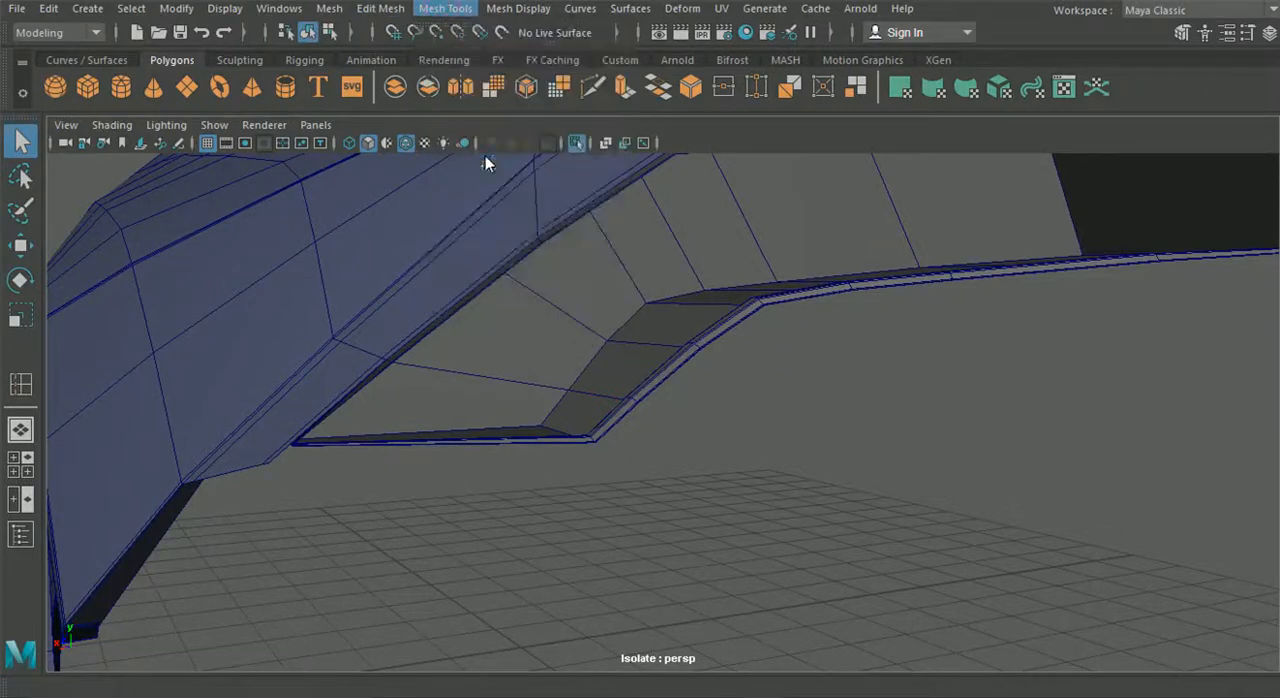
left_click_drag(630, 348, 620, 347)
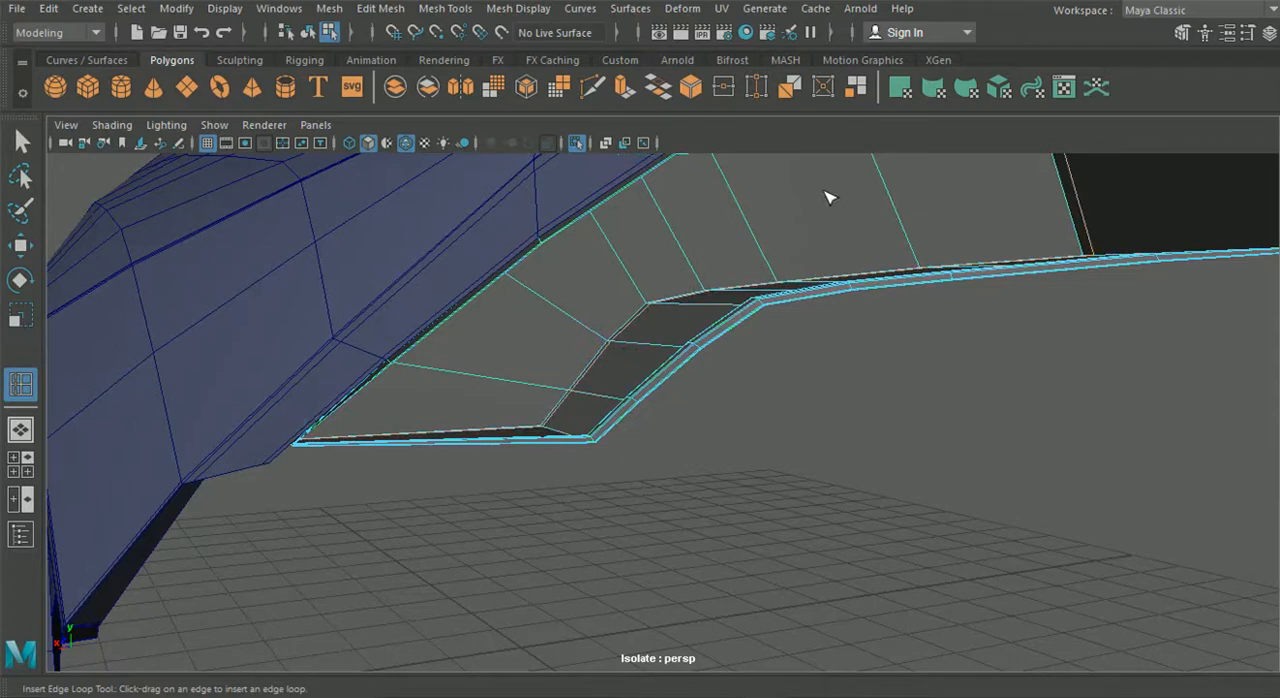
- Insert supporting edge loops on both sides of the inner edges where the housing's back wall meets its floor and side wall
left_click_drag(826, 197, 950, 309, "alt")
left_click_drag(946, 303, 950, 304)
scroll(948, 315, "down", 5)
middle_click_drag(944, 327, 450, 358, "alt")
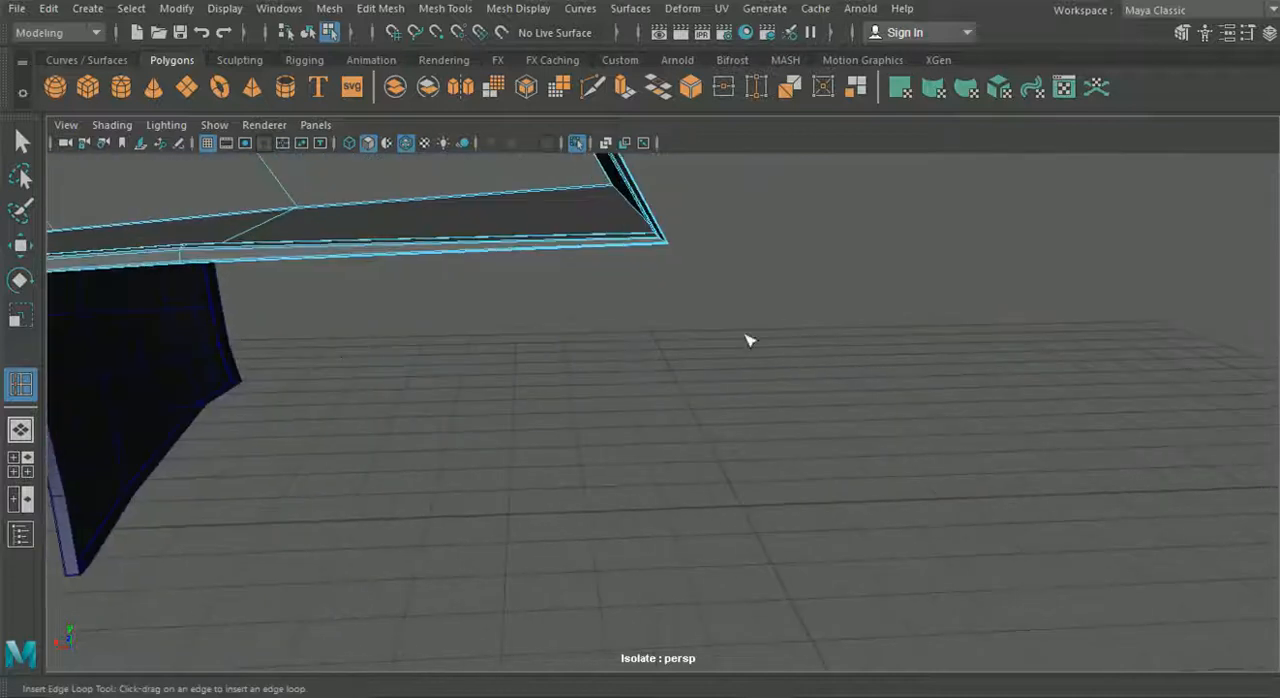
middle_click_drag(666, 339, 700, 369, "alt")
left_click_drag(708, 338, 766, 345)
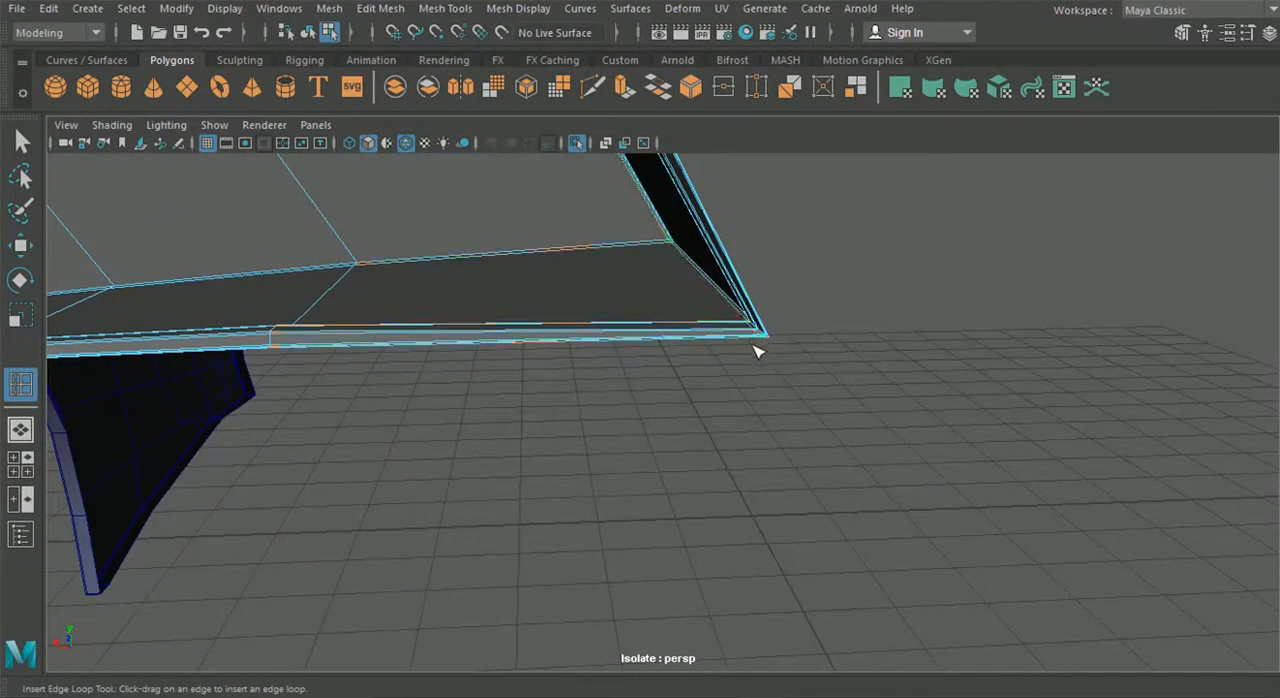
scroll(755, 350, "down", 5)
left_click_drag(654, 349, 765, 370, "alt")
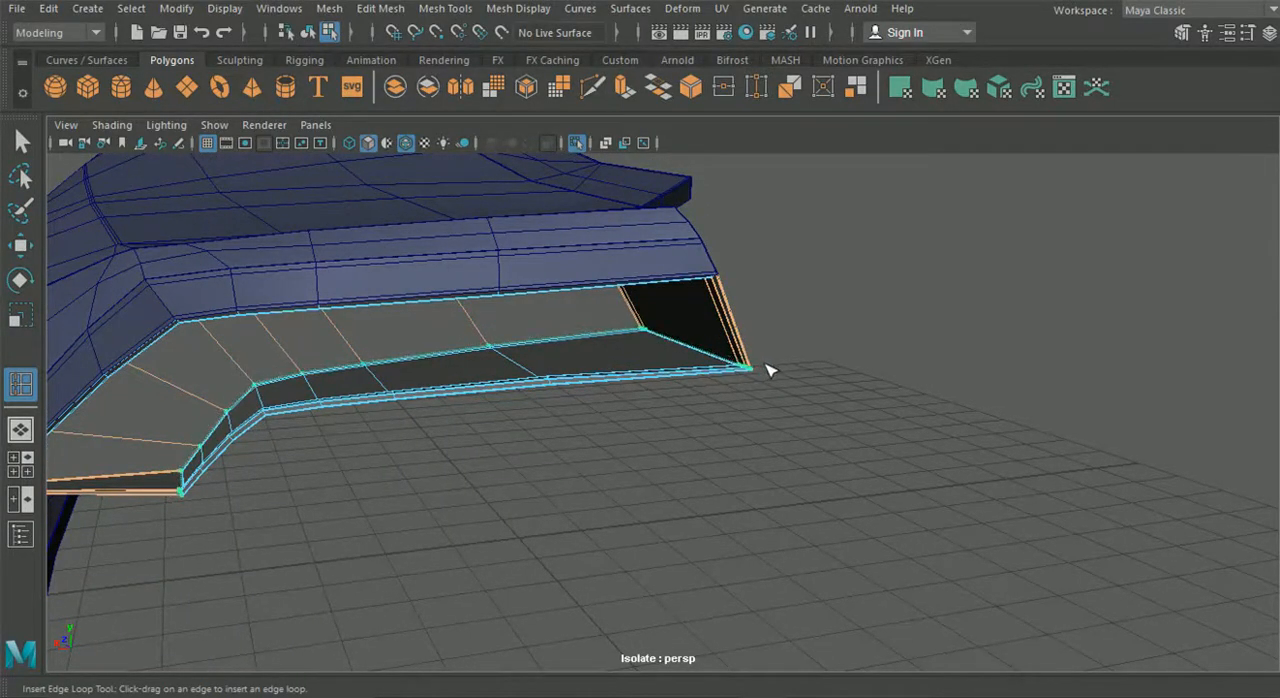
- Insert supporting edge loops at the housing's inner end corners, beside the bottom and top of the end wall
left_click_drag(766, 364, 764, 366)
middle_click_drag(751, 363, 732, 423, "alt")
scroll(688, 418, "up", 5)
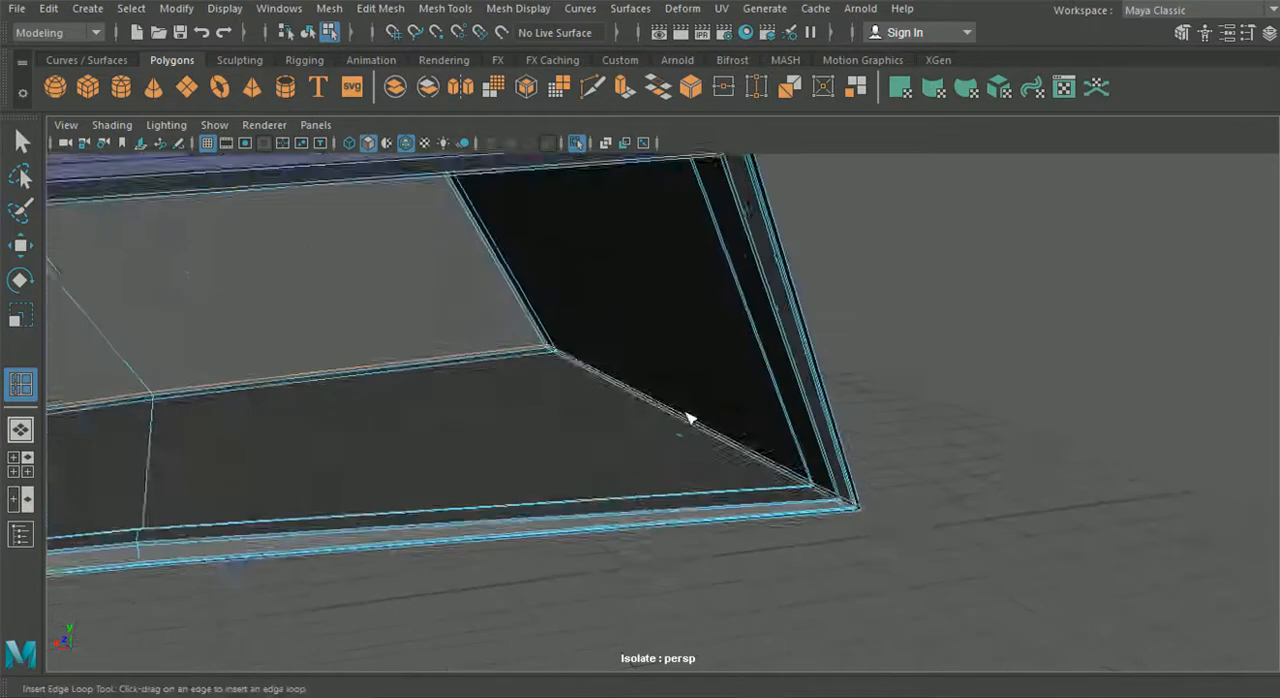
left_click_drag(686, 418, 678, 397, "alt")
middle_click_drag(666, 340, 676, 410, "alt")
left_click(717, 290)
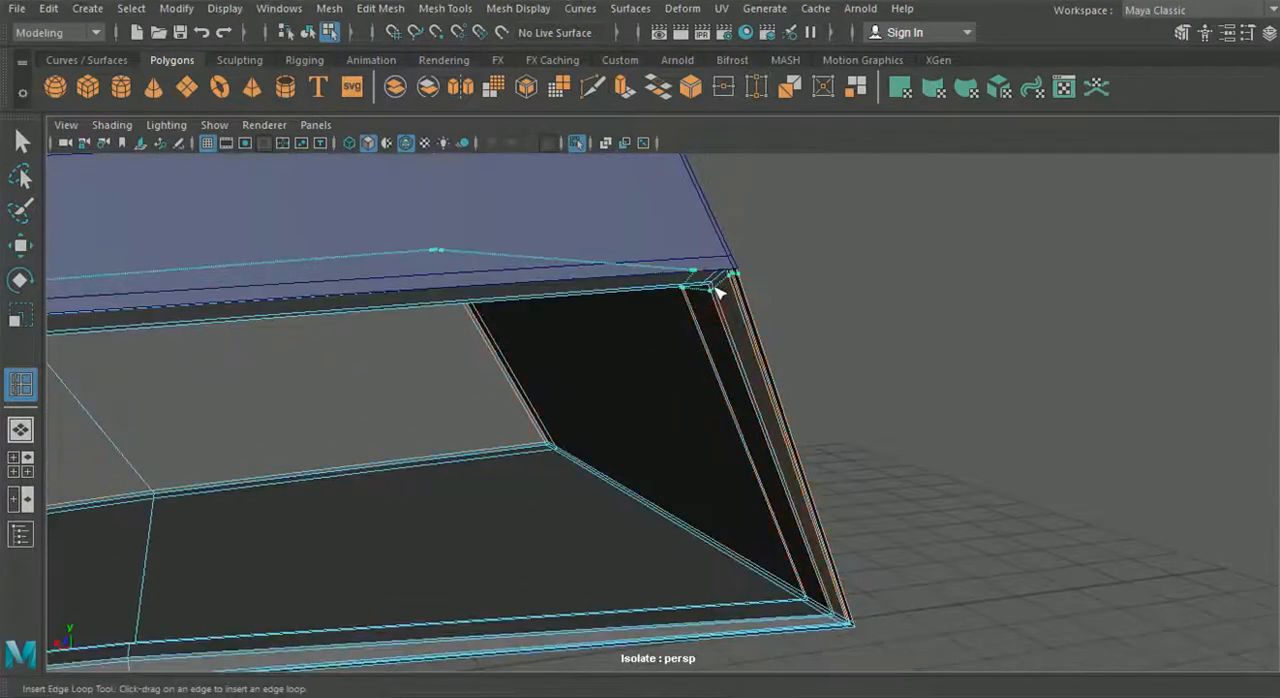
left_click_drag(717, 290, 451, 423, "alt")
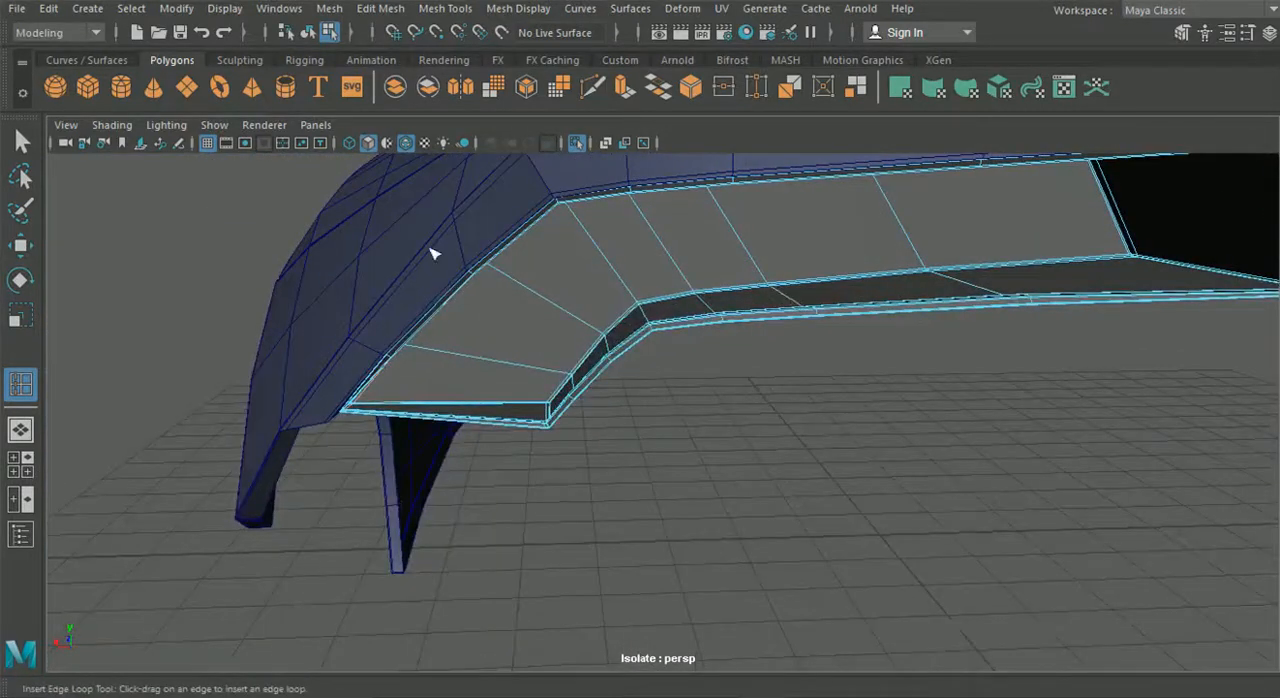
key("q")
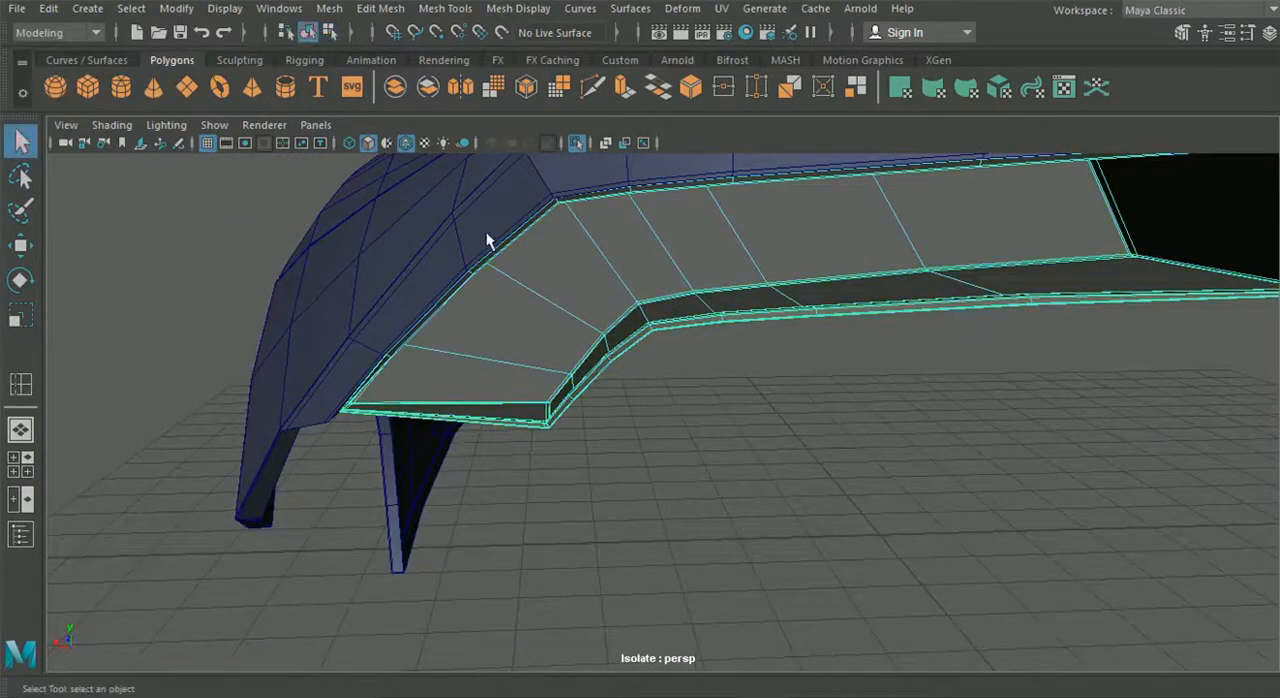
- Turn on smooth preview for the tail light housing and the fender, and hide the wireframe overlay
key("3")
left_click(387, 252)
key("3")
left_click(714, 438)
left_click_drag(714, 438, 513, 243, "alt")
left_click(407, 144)
- Examine the smoothed housing's corners and lip from several angles, first beside the isolated fender and then on the full car
mouse_move(743, 377)
left_mouse_down("alt")
mouse_move(663, 374)
mouse_move(657, 284)
left_mouse_up("alt")
mouse_move(583, 216)
left_mouse_down("alt")
mouse_move(469, 277)
mouse_move(386, 297)
mouse_move(574, 317)
mouse_move(523, 381)
left_mouse_up("alt")
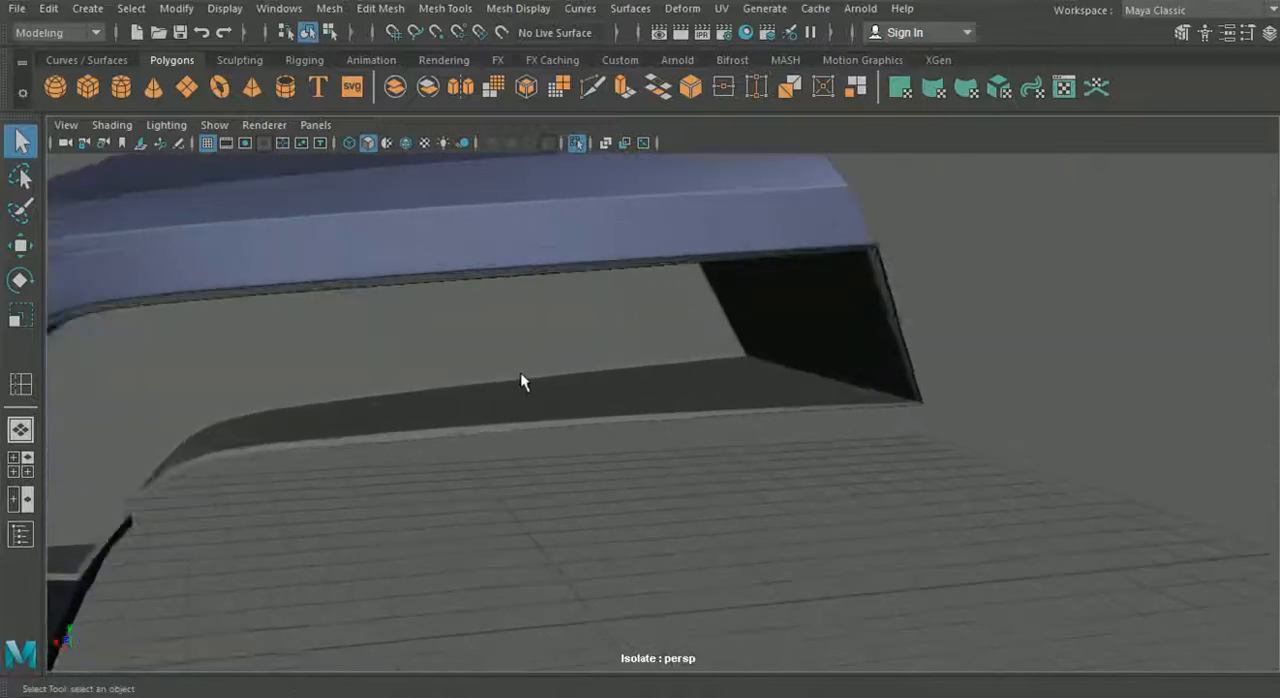
left_click_drag(568, 338, 486, 369, "alt")
scroll(550, 332, "up", 5)
left_click_drag(558, 330, 924, 383, "alt")
left_click_drag(965, 285, 600, 372, "alt")
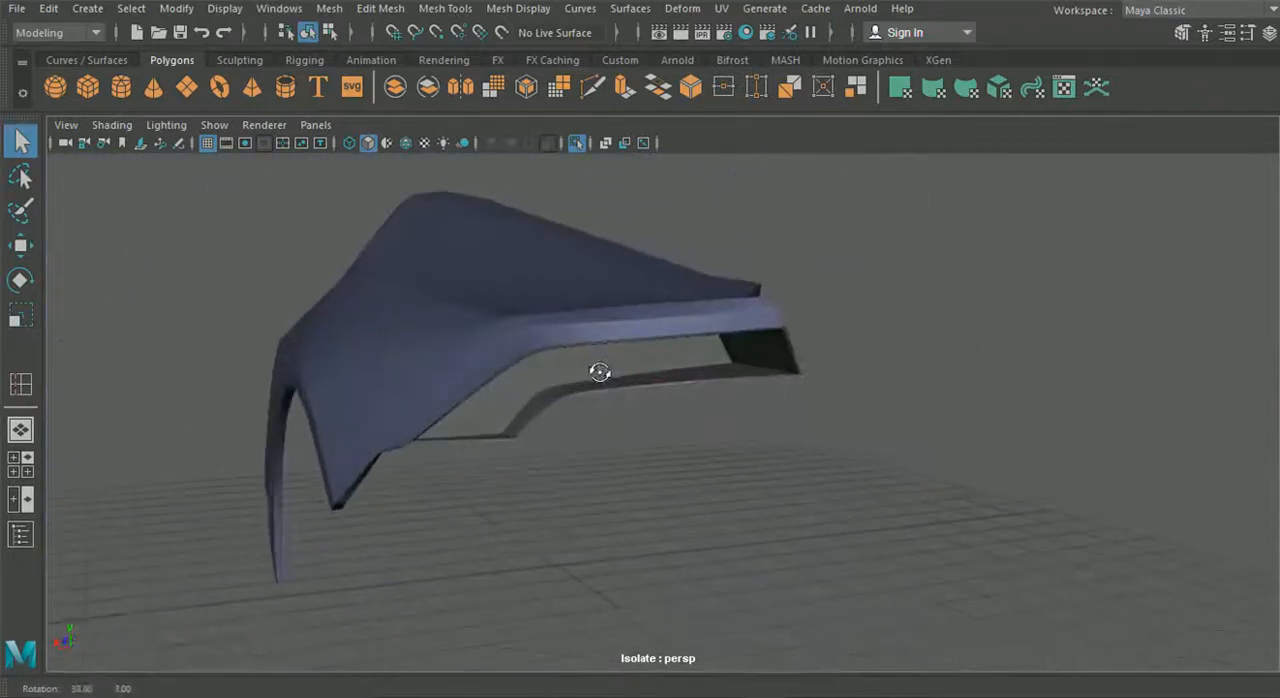
left_click(576, 143)
left_click_drag(587, 309, 573, 367, "alt")
scroll(593, 381, "up", 5)
scroll(608, 380, "up", 6)
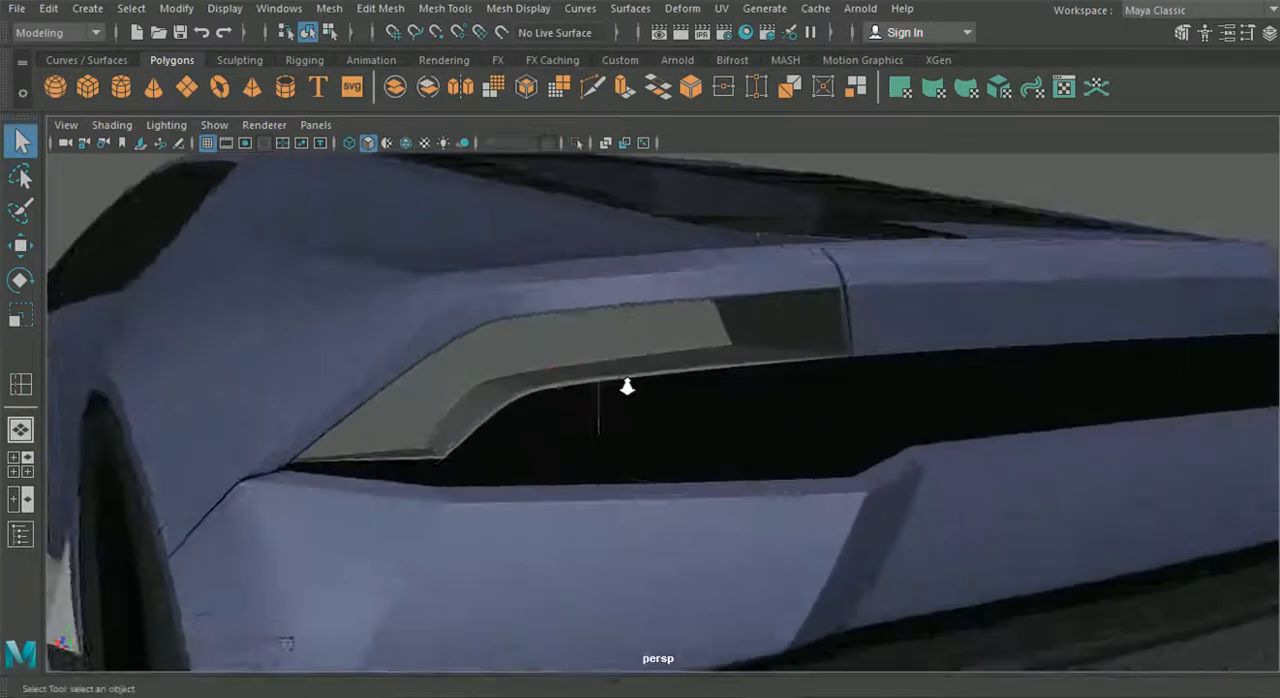
- Isolate the tail light housing, fender and rear bumper together, and display their wireframe
left_click(563, 246)
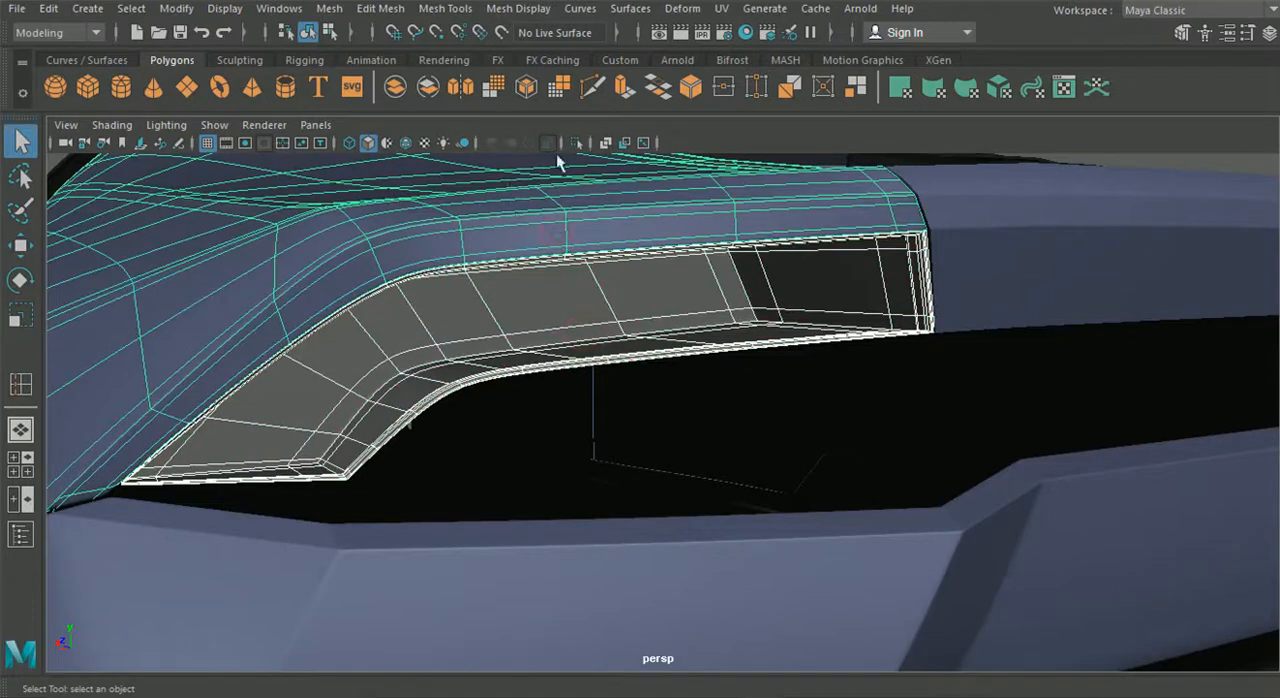
left_click(577, 555, "shift")
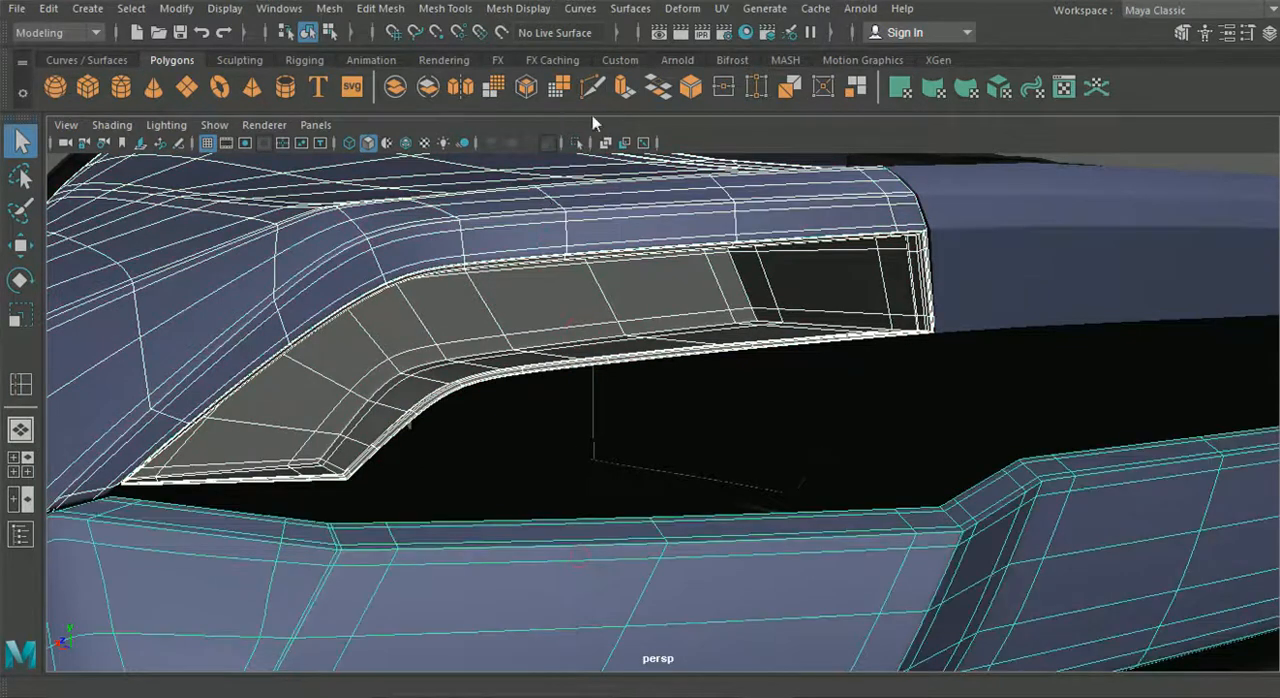
left_click(577, 142)
scroll(686, 350, "down", 8)
left_click(735, 400)
mouse_move(688, 378)
left_mouse_down("alt")
mouse_move(769, 387)
mouse_move(680, 420)
mouse_move(746, 423)
mouse_move(613, 368)
mouse_move(703, 400)
left_mouse_up("alt")
scroll(764, 391, "up", 4)
scroll(680, 420, "up", 5)
left_click(405, 142)
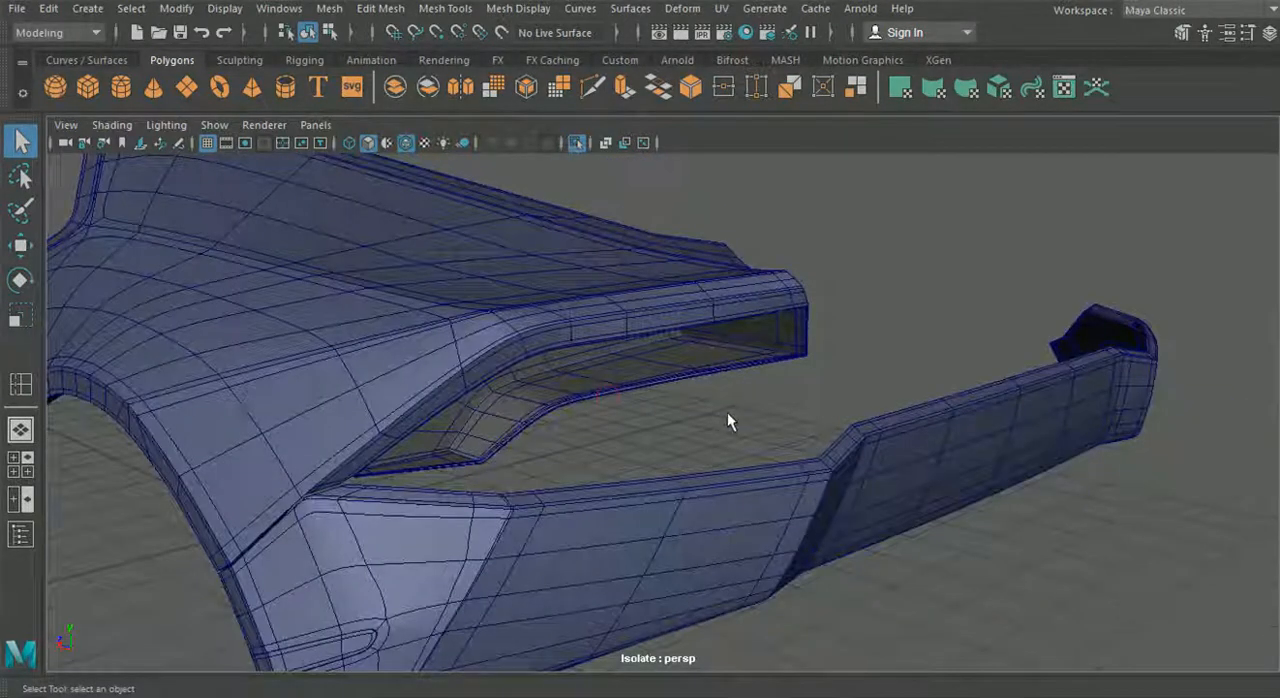
scroll(731, 423, "up", 3)
- Switch to the photo viewer and study the reference pictures for the rear tail light's shape and inner details
left_click(807, 681)
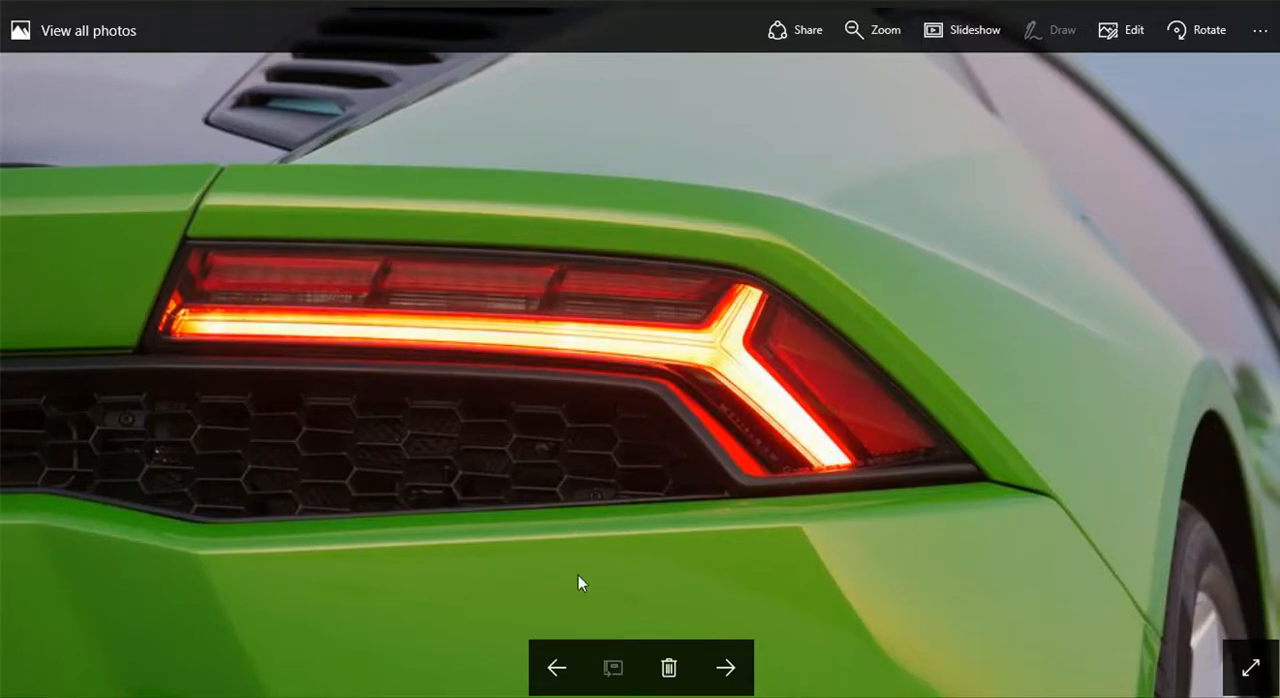
left_click(555, 666)
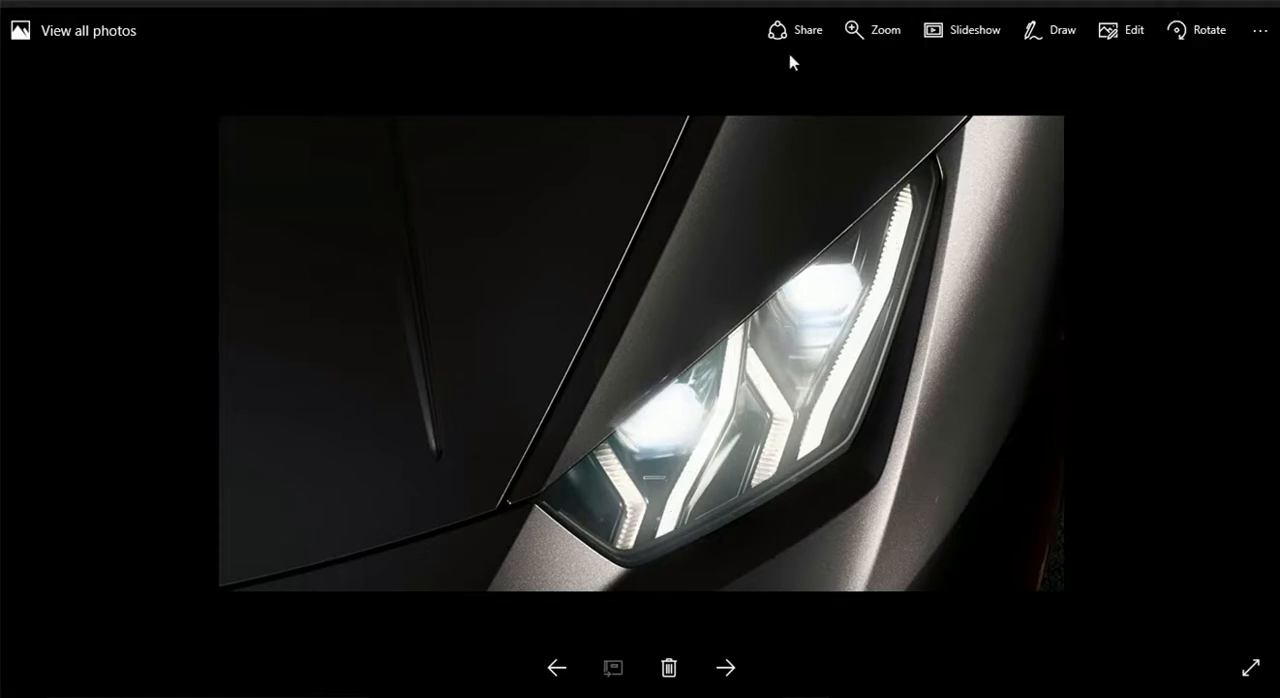
key("Right")
key("Right")
key("Right")
key("Right")
key("Left")
key("Left")
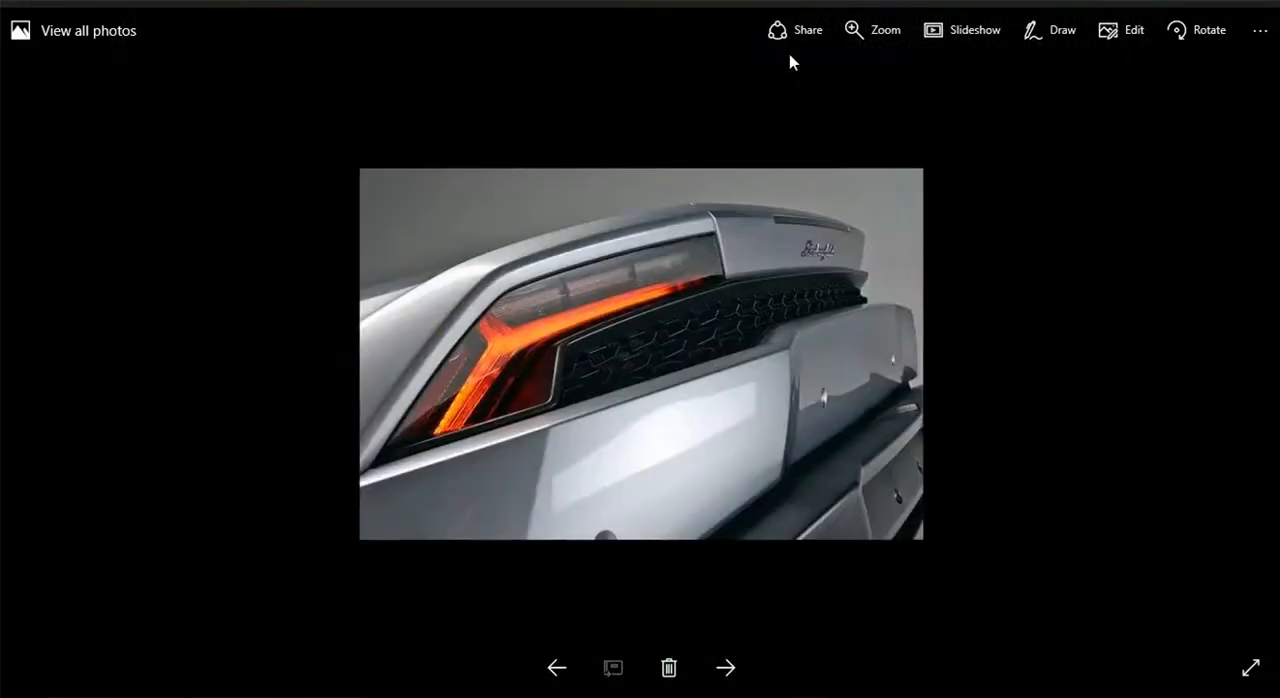
key("Left")
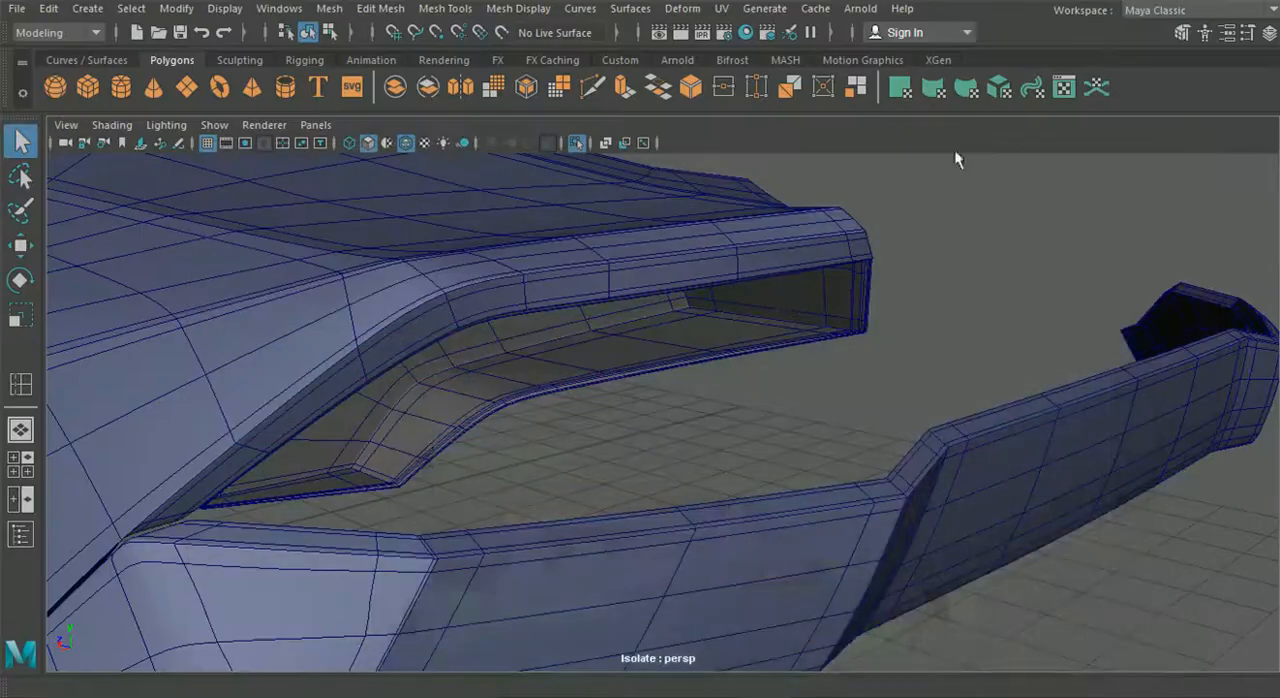
- Add a polygon plane behind the rear bumper at Translate Z -12.267, rotated about X to about -40.6
left_click_drag(954, 149, 289, 277, "alt")
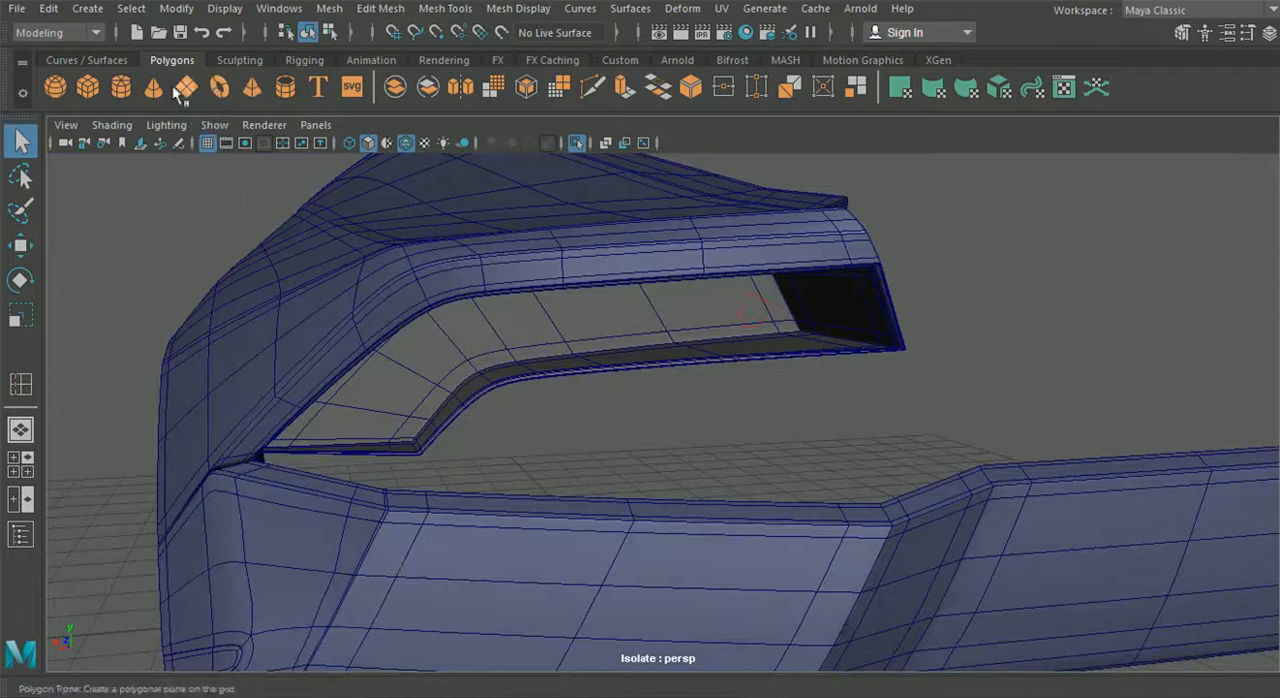
scroll(482, 350, "down", 5)
left_click_drag(482, 352, 586, 417, "alt")
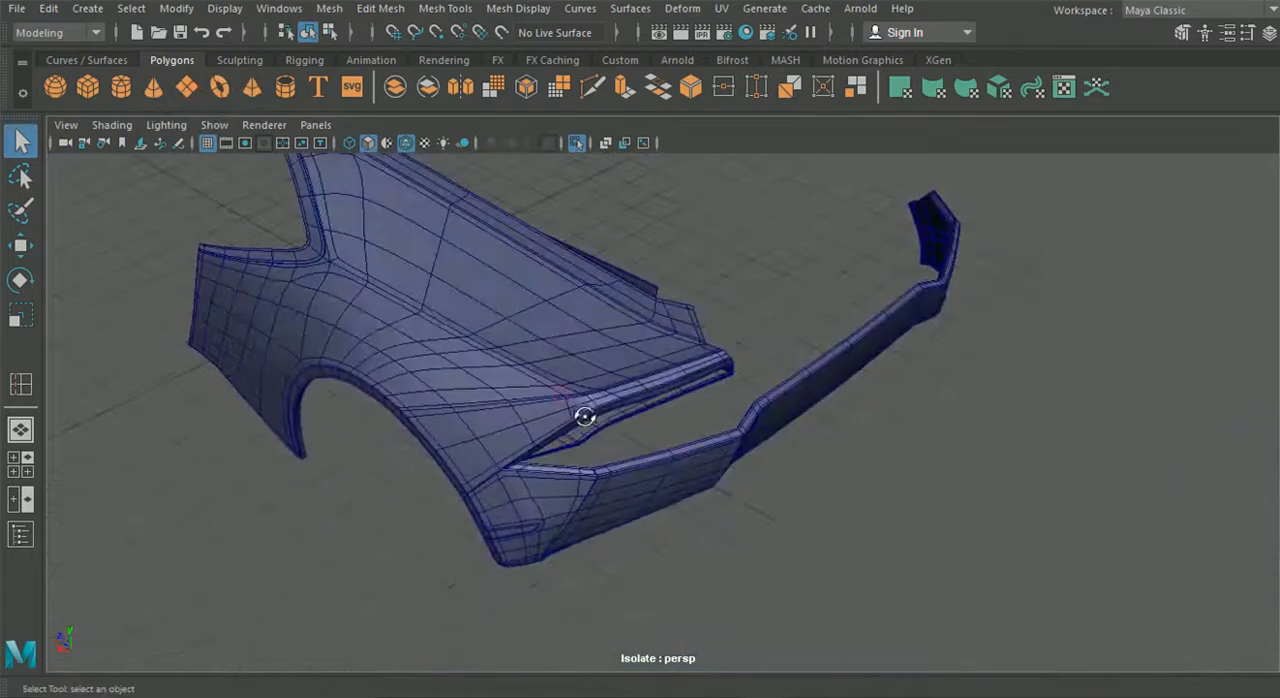
left_click(20, 245)
scroll(595, 395, "down", 3)
left_click_drag(376, 286, 622, 440)
left_click(20, 281)
left_click_drag(812, 395, 852, 490)
- Set the new plane's width and height subdivisions to 1
left_click(1268, 33)
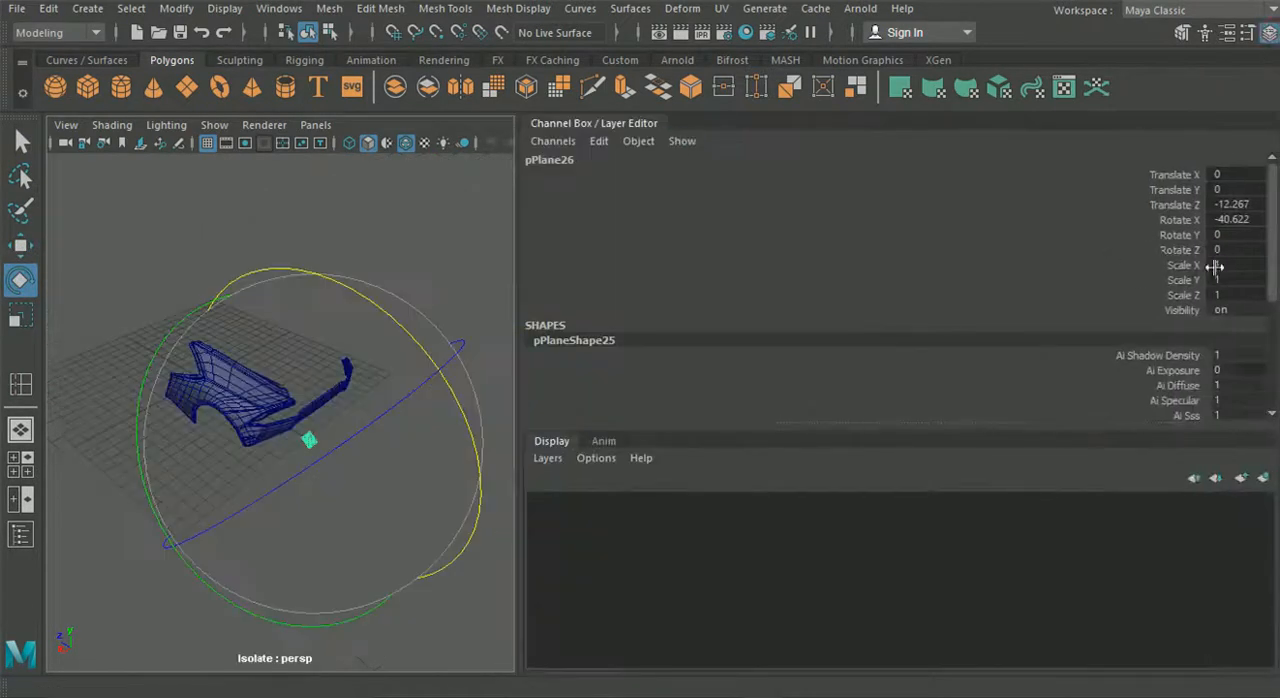
scroll(1237, 249, "down", 5)
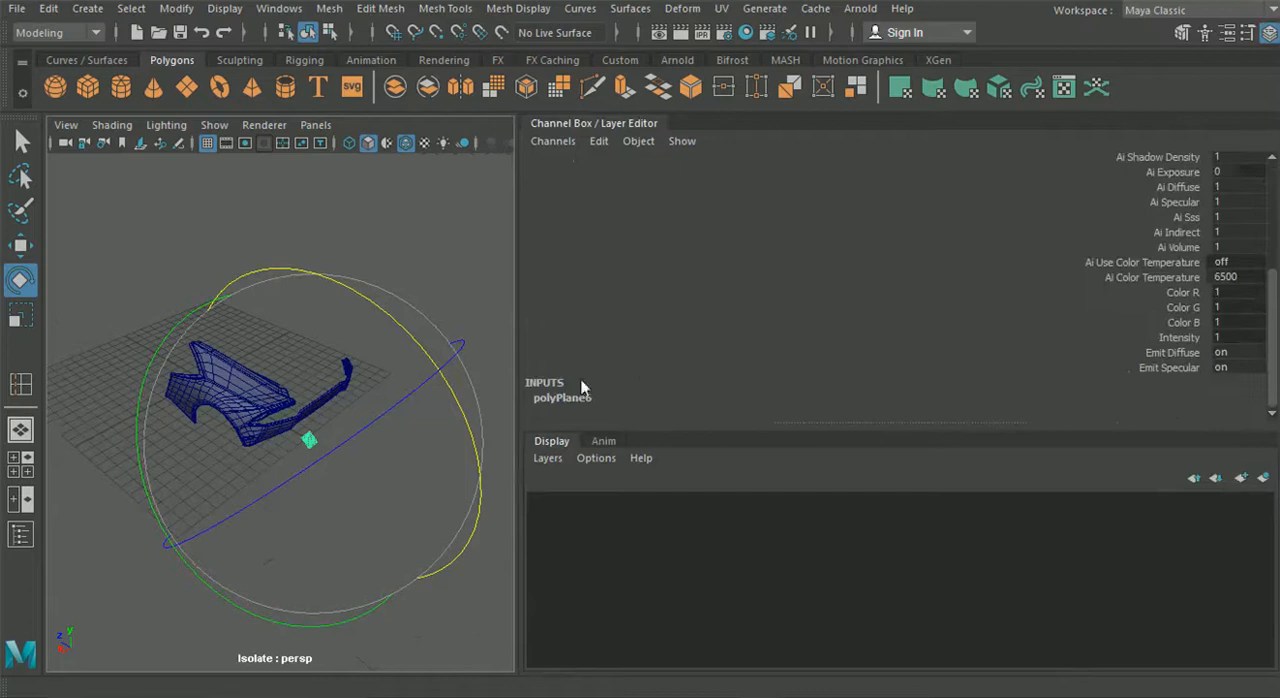
left_click(570, 397)
double_click(1226, 368)
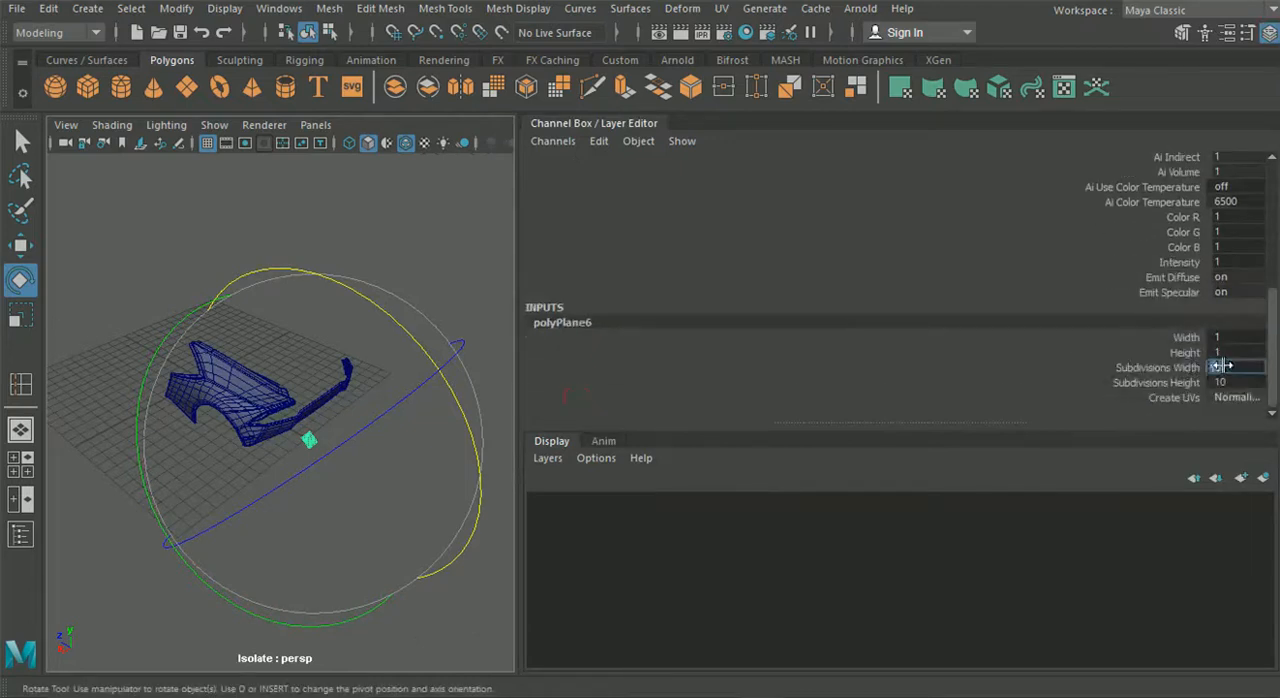
type("0")
double_click(1229, 381)
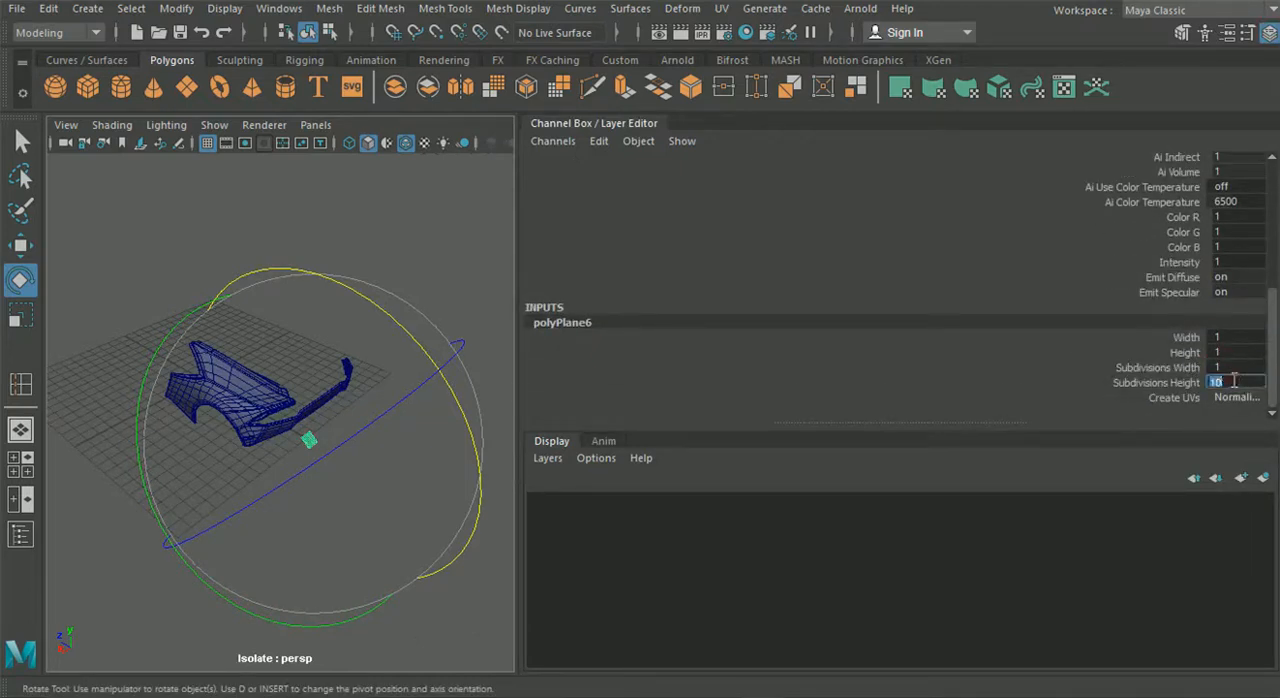
scroll(326, 290, "up", 3)
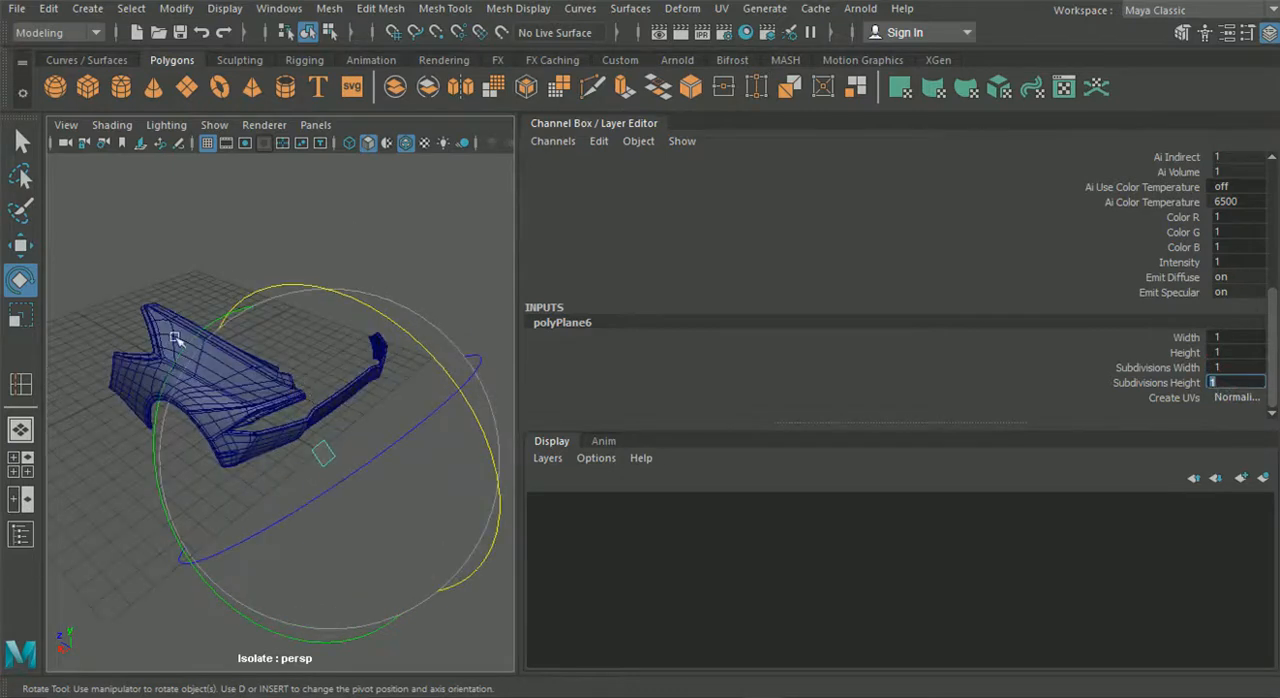
- Change the plane's X rotation so it stands upright, facing the rear of the car
scroll(1218, 262, "up", 5)
double_click(1236, 219)
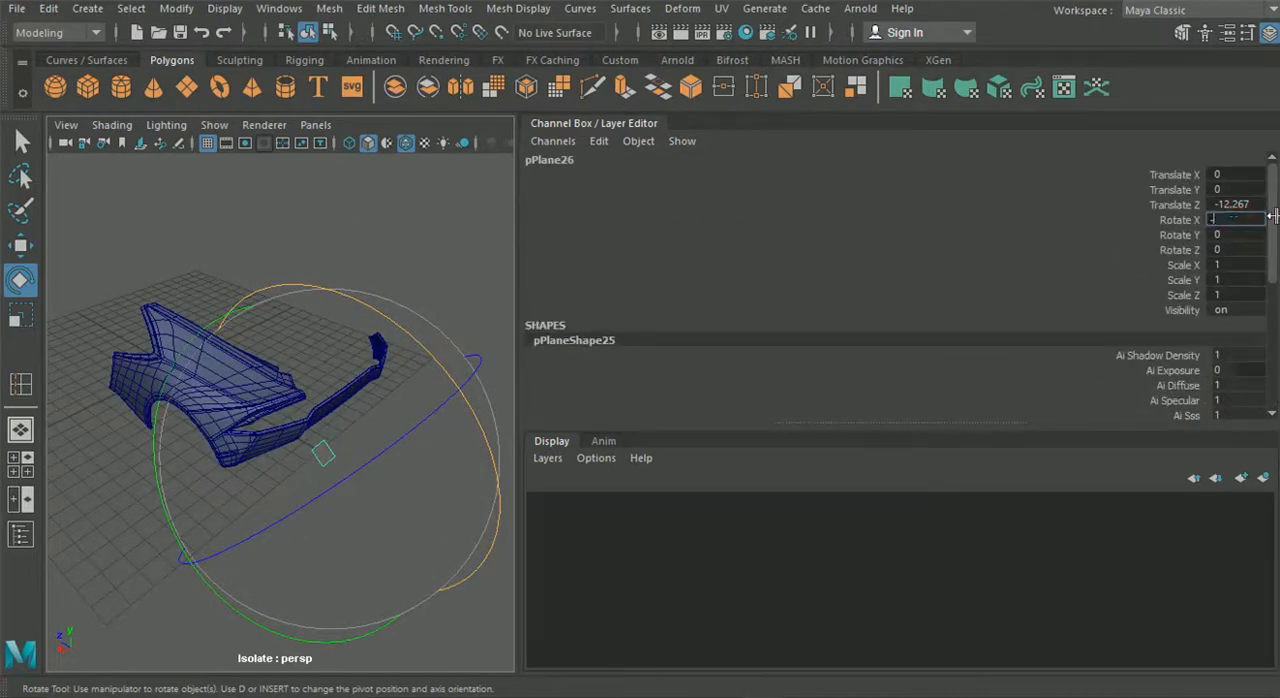
left_click(1269, 35)
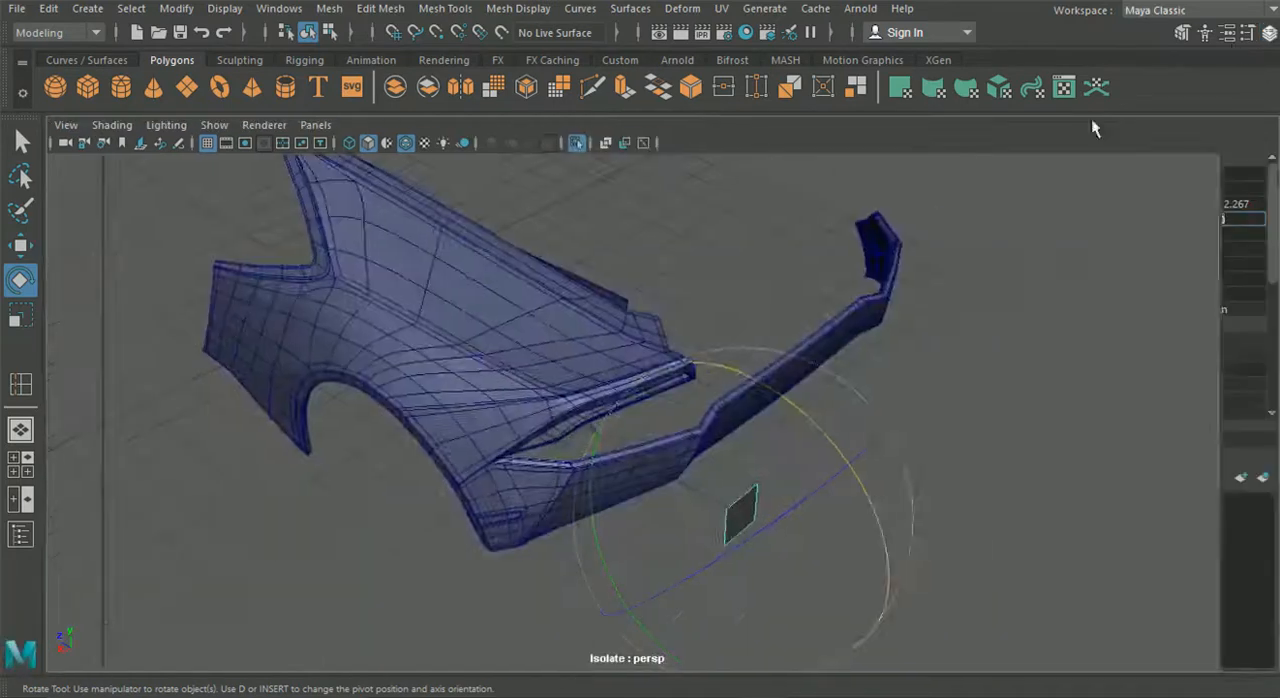
- Move the upright plane up and across to the tail light opening, at about X 3.4, Y 5.1 and Z -12.8
left_click(22, 246)
scroll(300, 370, "down", 3)
left_click_drag(331, 385, 585, 430, "alt")
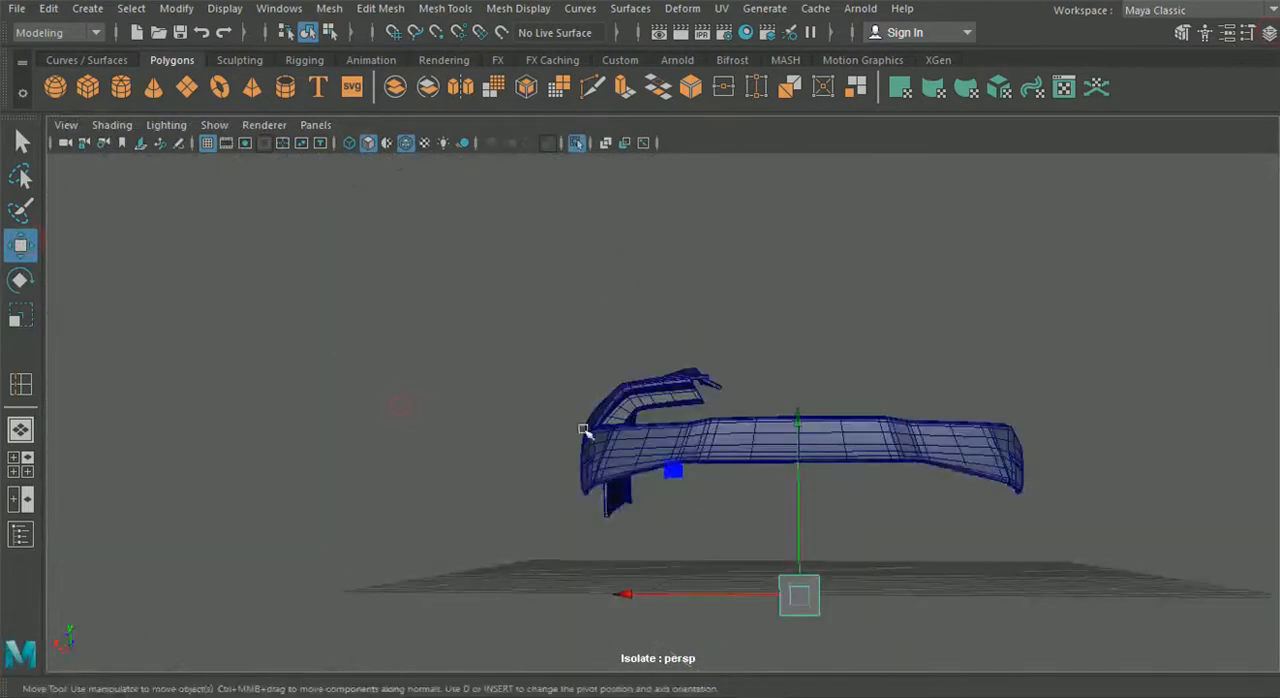
left_click_drag(800, 423, 808, 229)
left_click_drag(729, 391, 597, 391)
left_click_drag(669, 254, 669, 268)
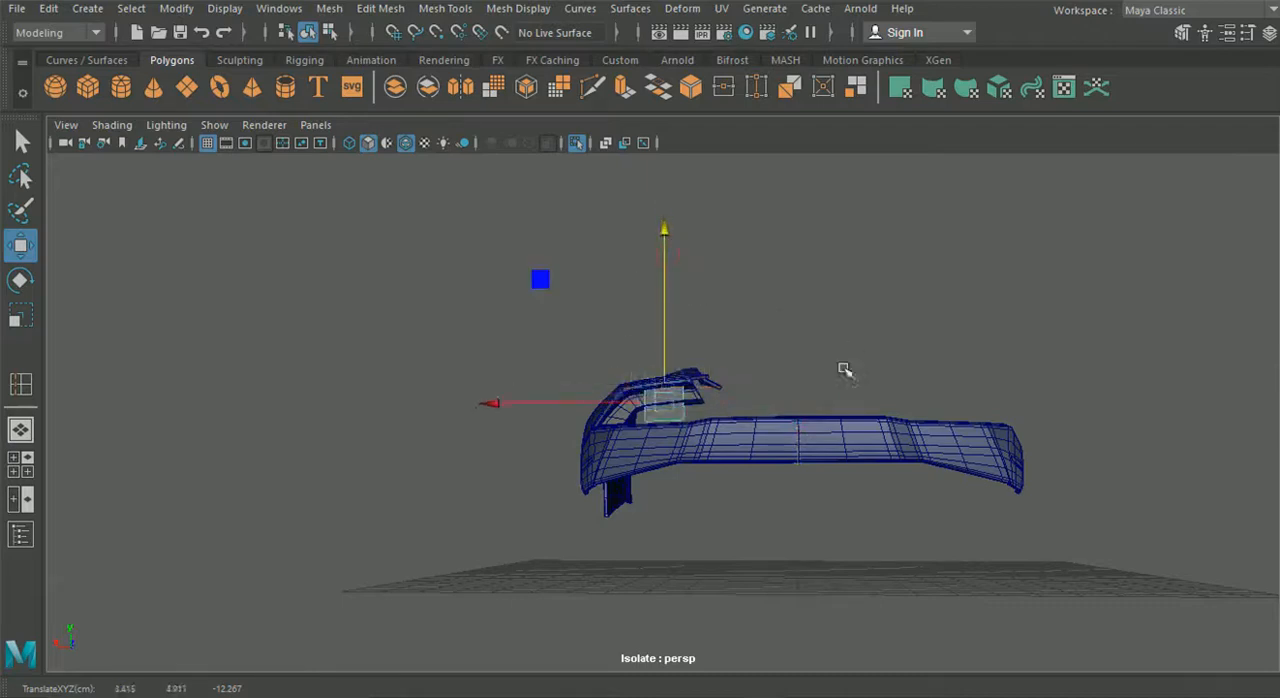
left_click_drag(843, 369, 677, 408, "alt")
left_click_drag(826, 374, 925, 368, "alt")
left_click_drag(662, 321, 663, 311)
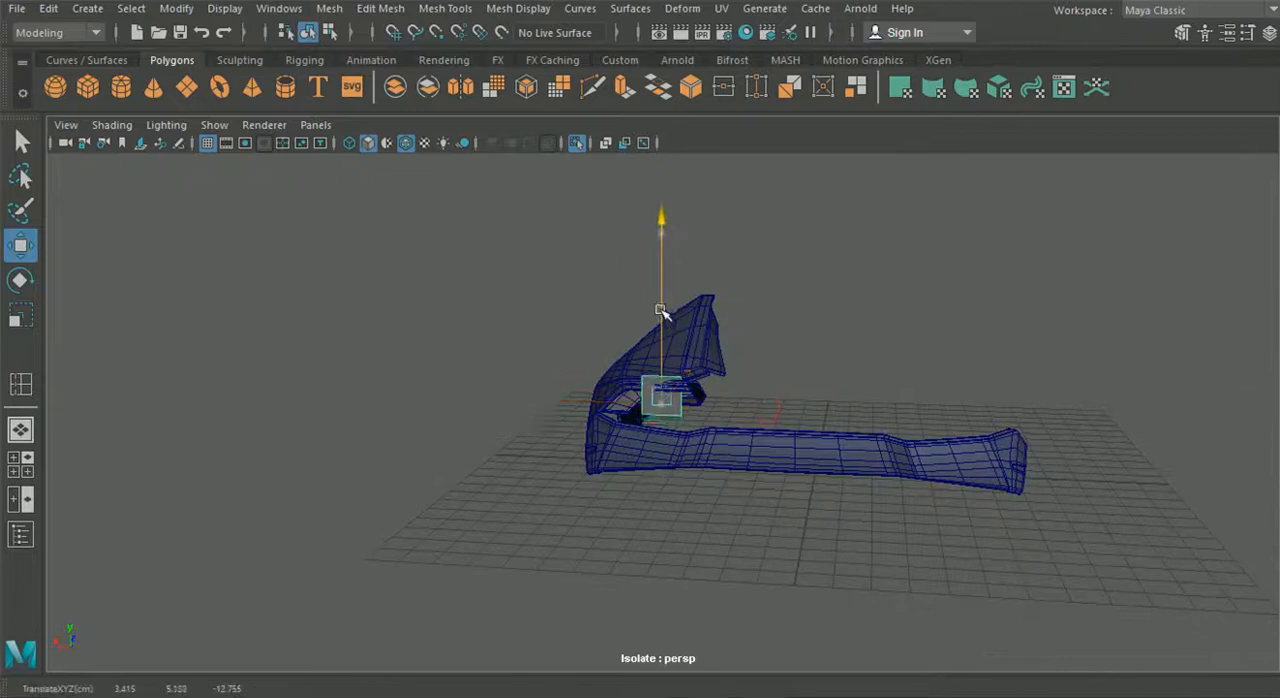
- Show the four-view layout and switch the front view to the orthographic back view
left_click(27, 471)
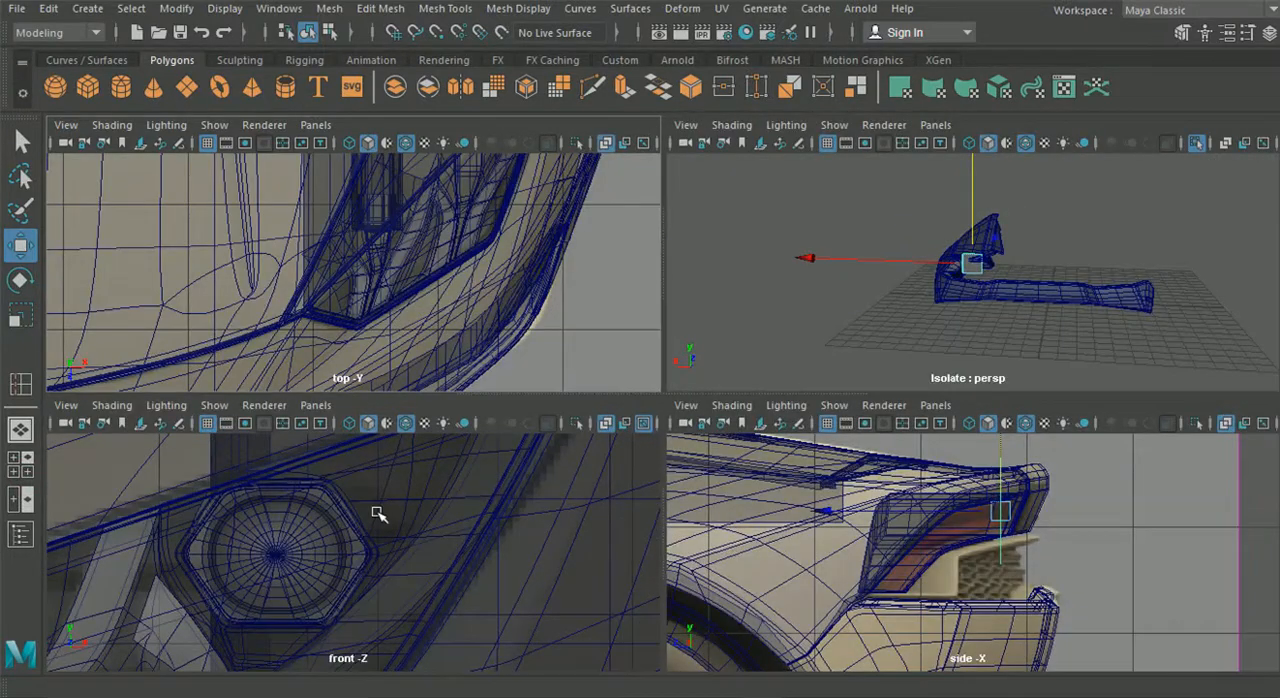
left_click(315, 405)
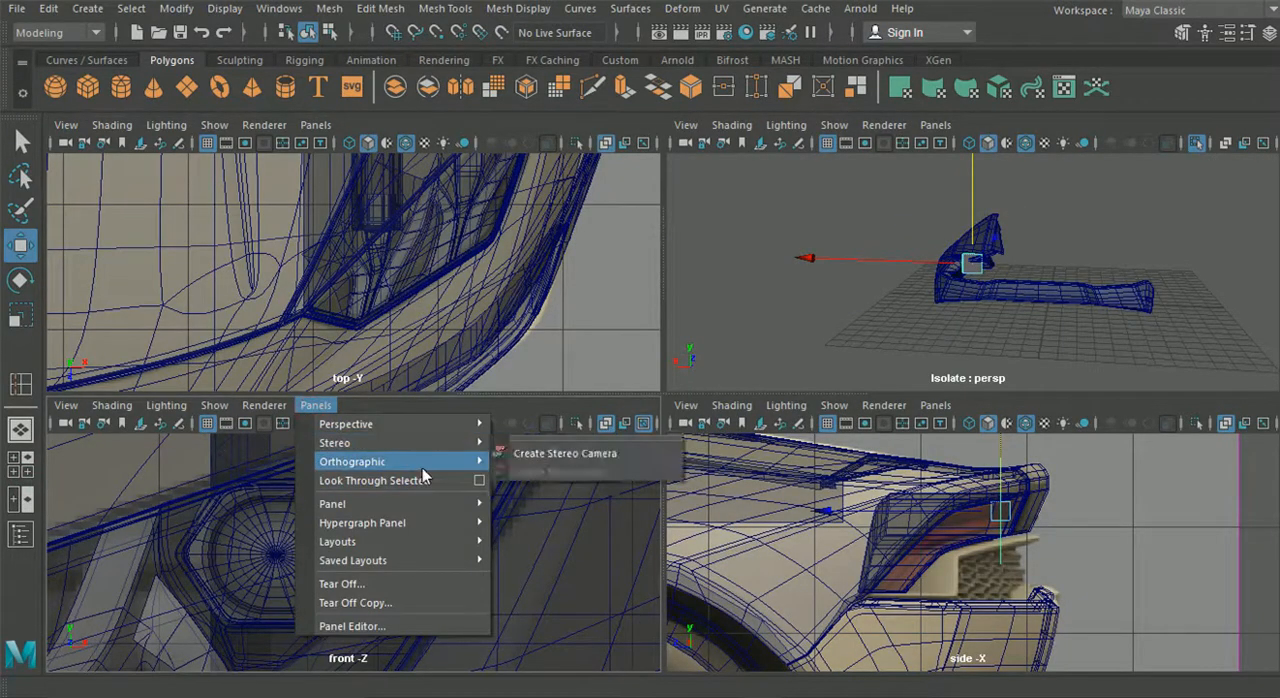
mouse_move(422, 461)
left_click(554, 462)
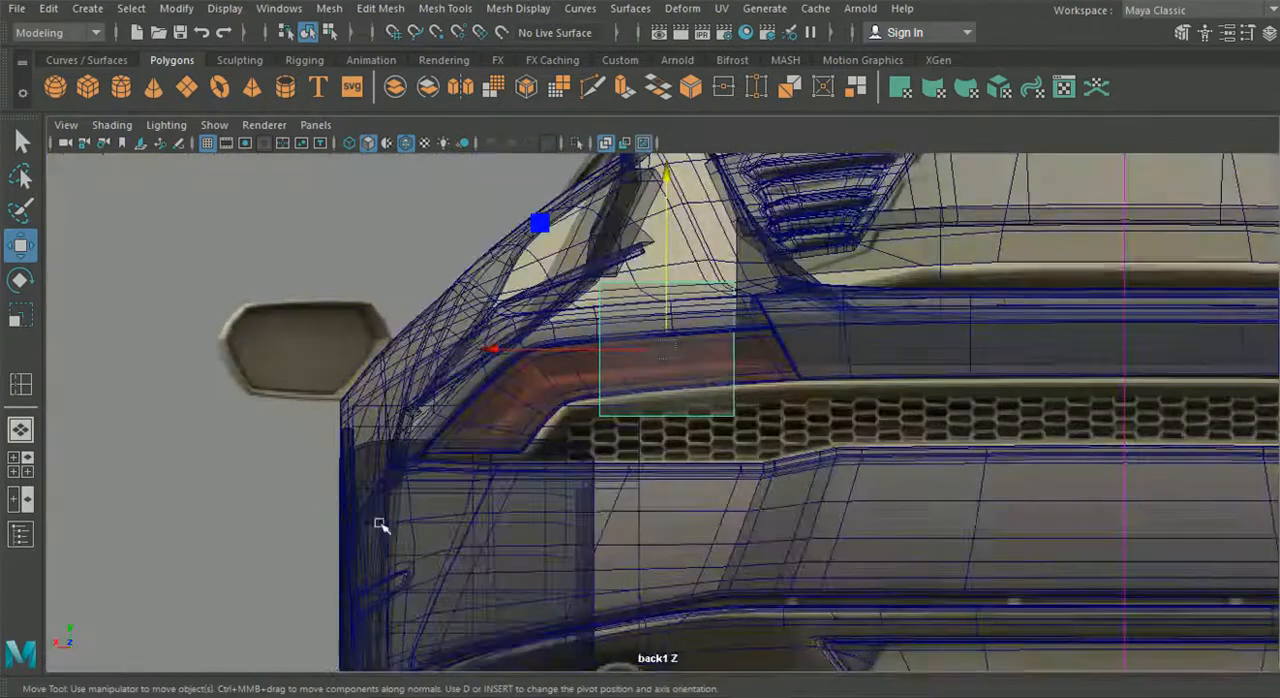
- Flatten the plane into a thin horizontal strip inside the tail light by lowering its top vertices and raising its bottom vertices
scroll(491, 429, "up", 3)
scroll(575, 395, "up", 4)
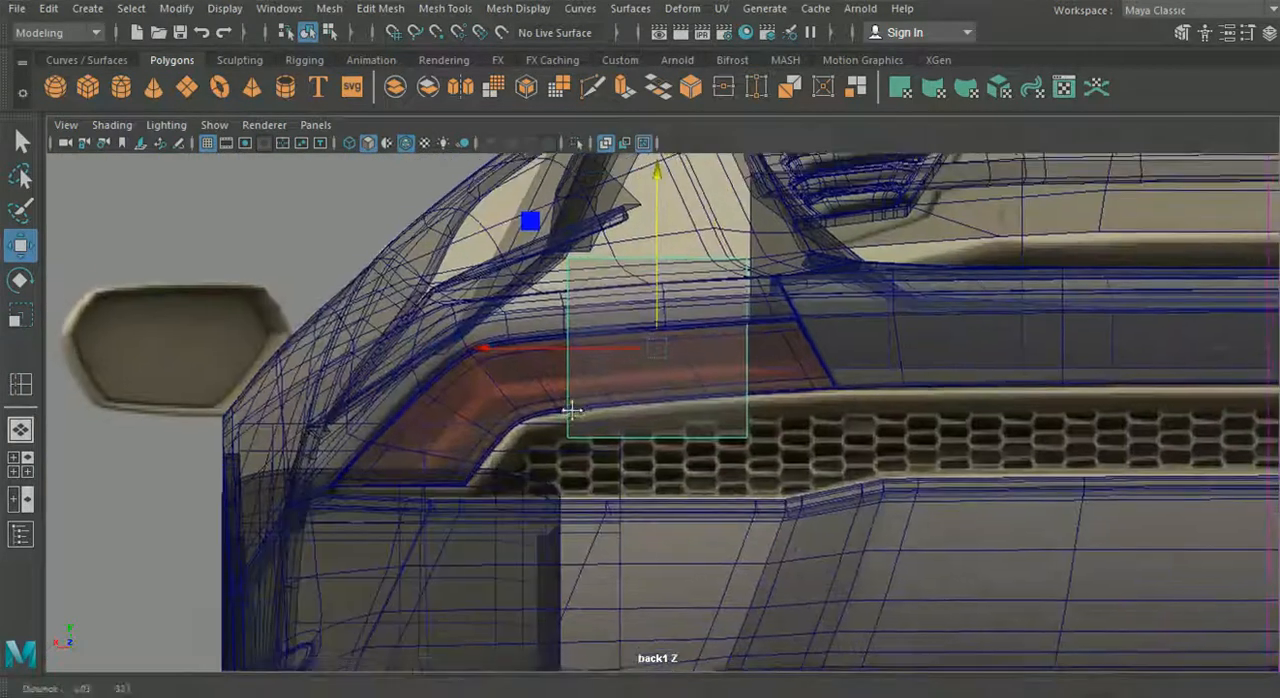
scroll(584, 384, "up", 1)
right_click_drag(612, 216, 630, 165)
left_click(568, 242)
left_click_drag(643, 186, 666, 309)
left_click_drag(481, 440, 940, 562)
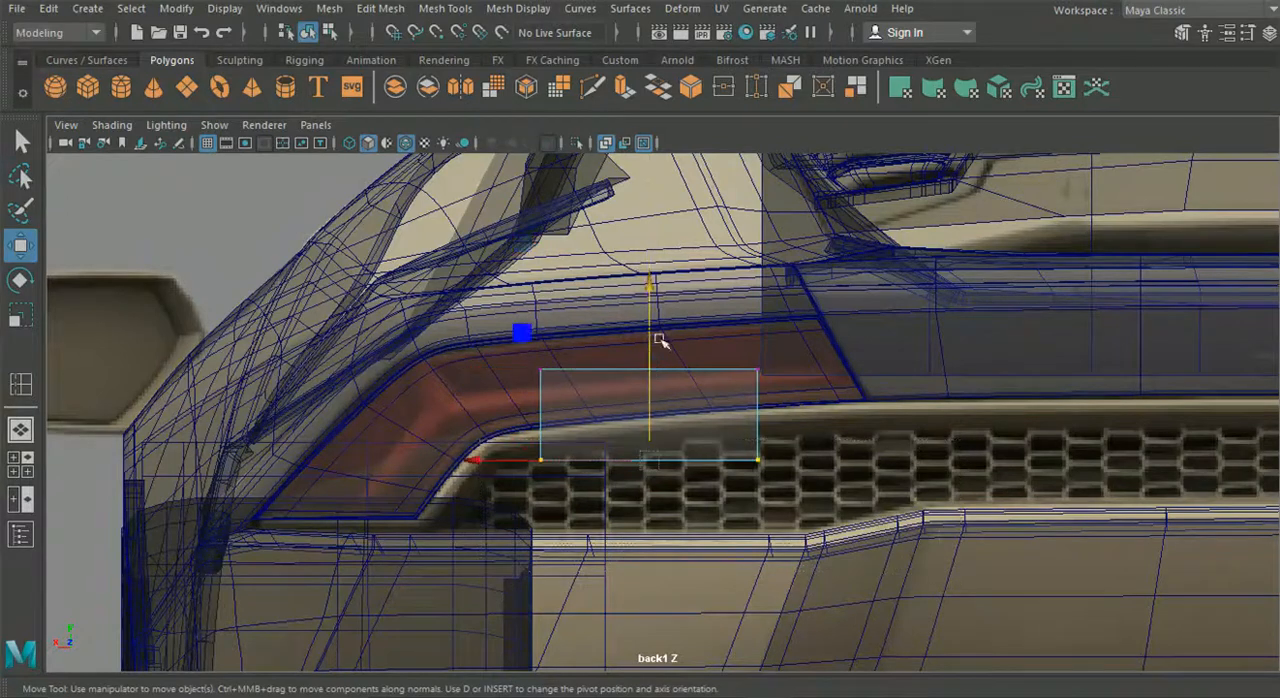
left_click_drag(651, 343, 651, 291)
scroll(789, 389, "up", 5)
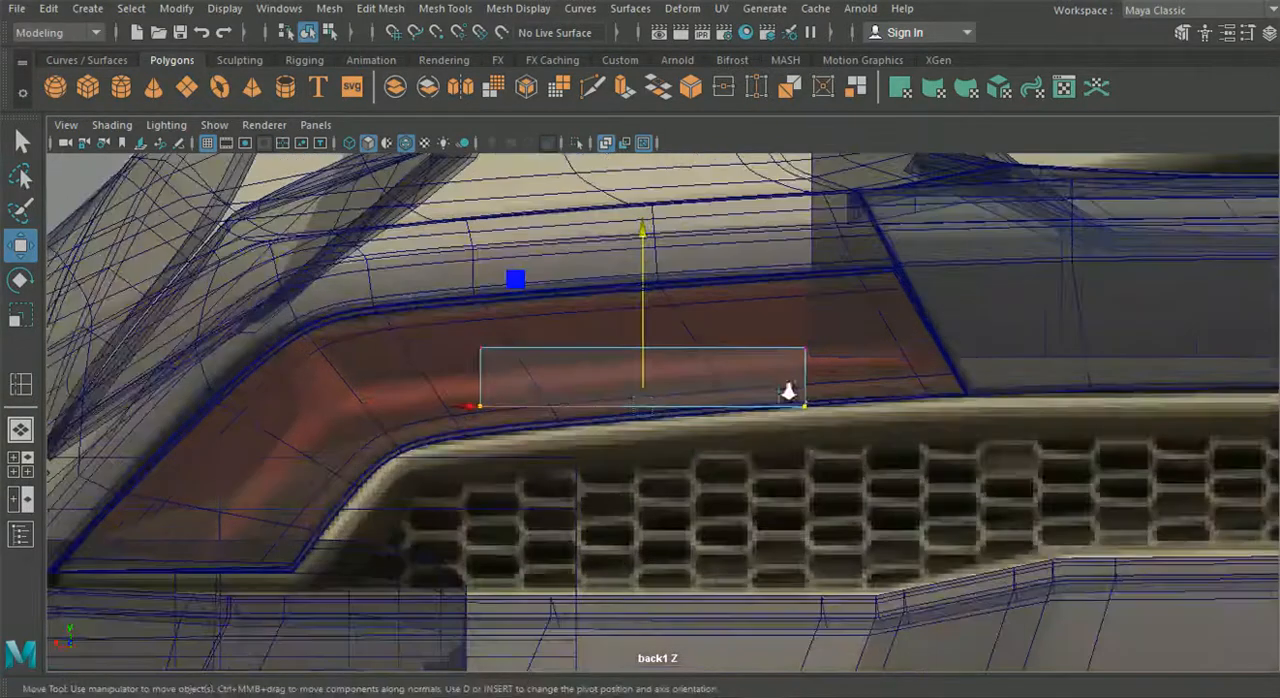
- Move the strip's two inner-end vertices toward the center of the car so that end slants parallel to the housing's inner edge
scroll(713, 415, "up", 3)
left_click(780, 336)
left_click_drag(780, 334, 928, 312)
left_click(768, 424)
left_click_drag(768, 424, 978, 366)
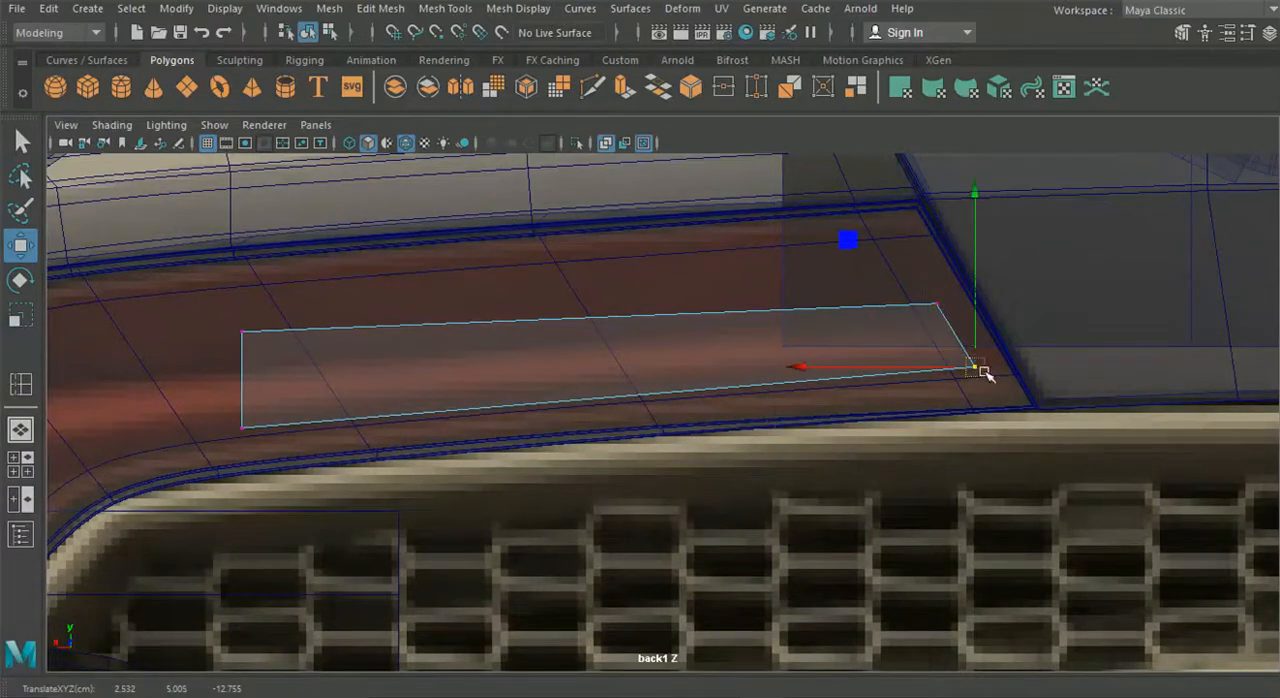
- Stretch the strip's two outer-end vertices along the reference light bar to the point where the light branches
left_click_drag(897, 369, 250, 360, "alt")
left_click(457, 309)
left_click(452, 406)
left_click_drag(452, 406, 224, 425)
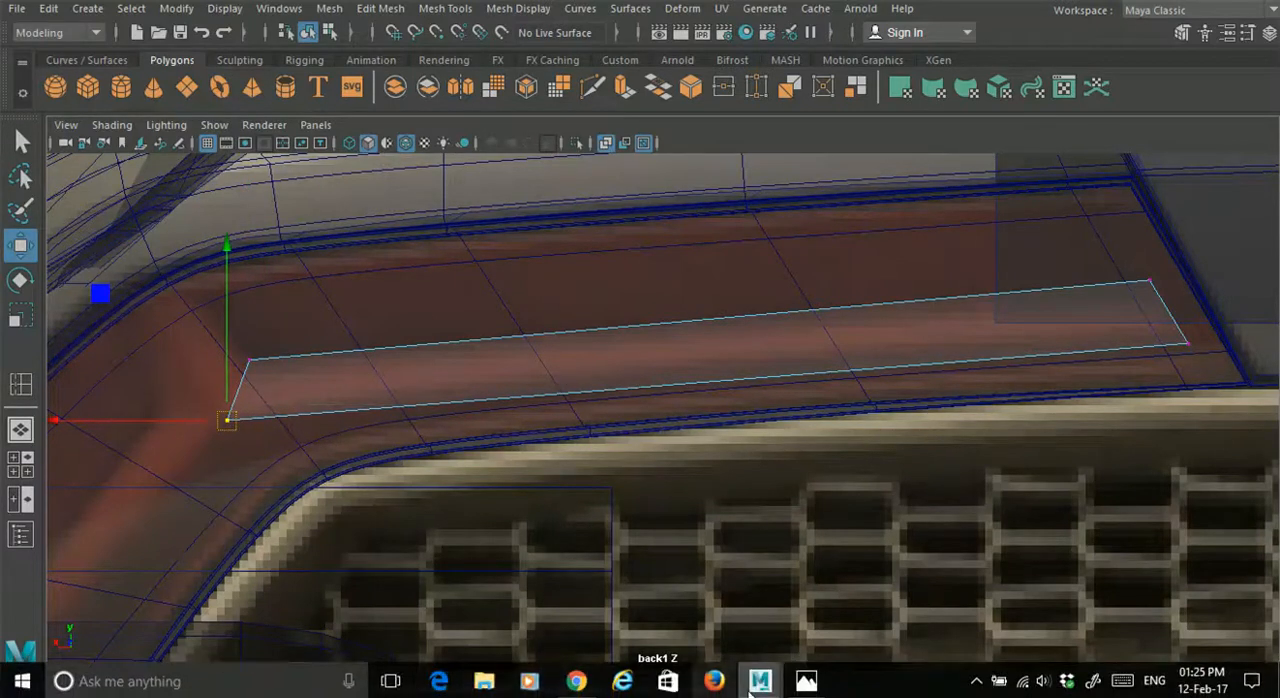
- Check the reference photo, and extrude the strip's outer end edge up and outward toward the upper corner of the housing
left_click(806, 682)
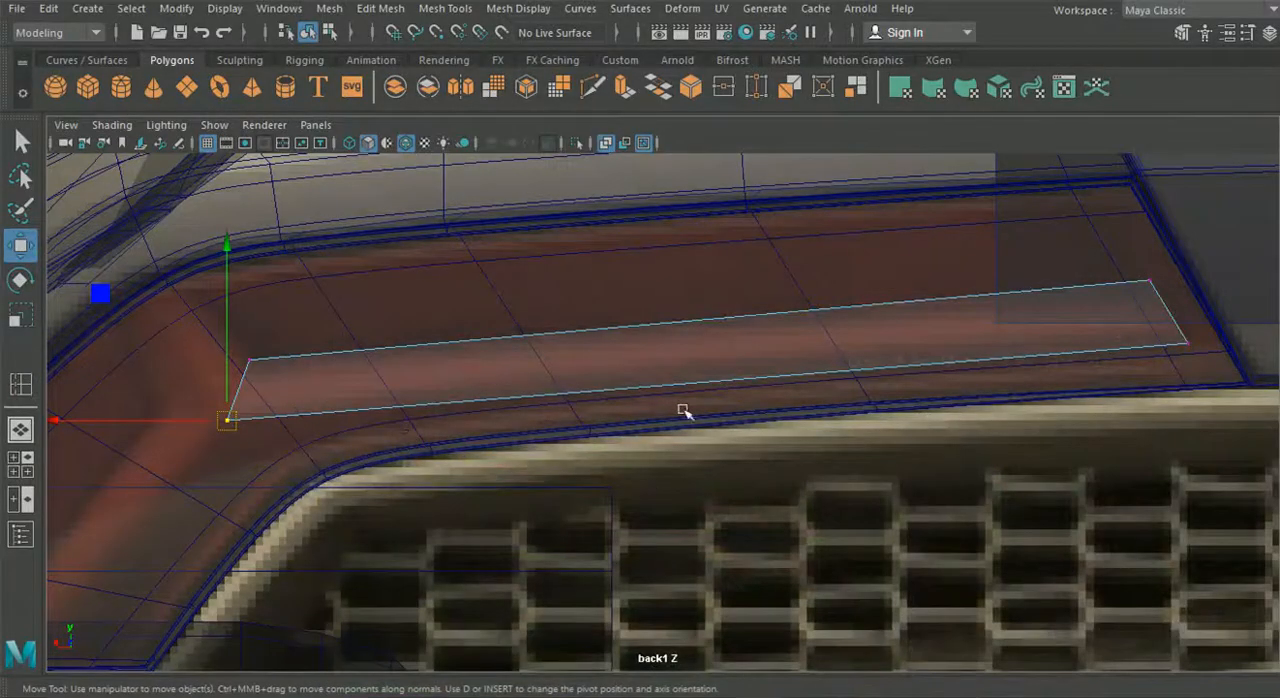
middle_click_drag(329, 427, 517, 405, "alt")
right_click_drag(520, 361, 520, 90)
left_click(431, 361)
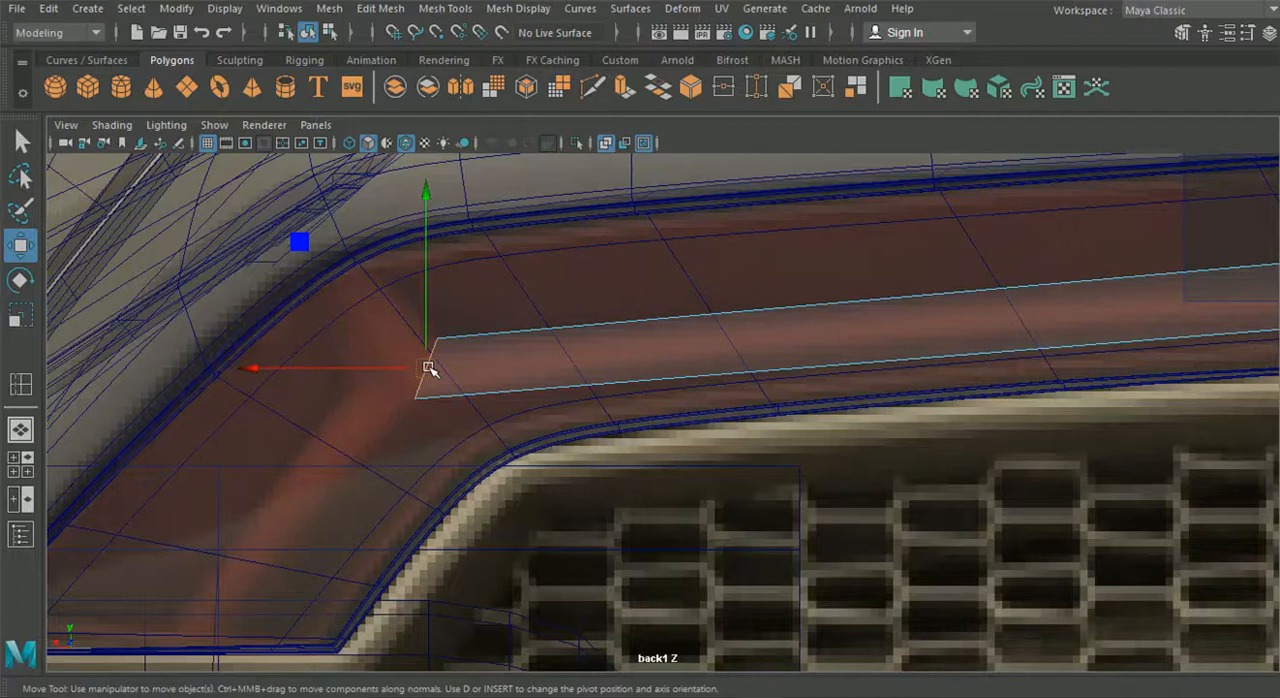
key("ctrl+e")
middle_click_drag(507, 260, 460, 322, "alt")
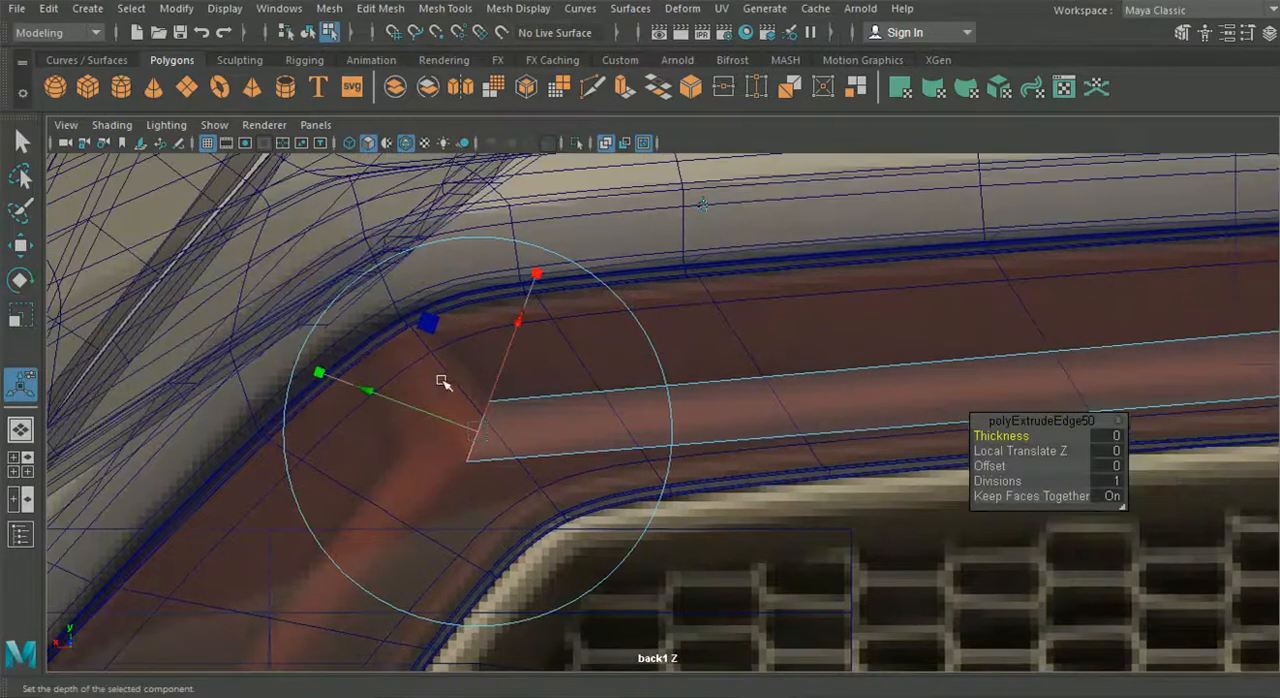
left_click(433, 416)
left_click(705, 208)
left_click_drag(479, 431, 420, 395)
- Move the extruded face's two end vertices up to the housing's upper corner to shape the light's upper branch
right_click_drag(512, 434, 415, 140)
scroll(150, 272, "up", 2)
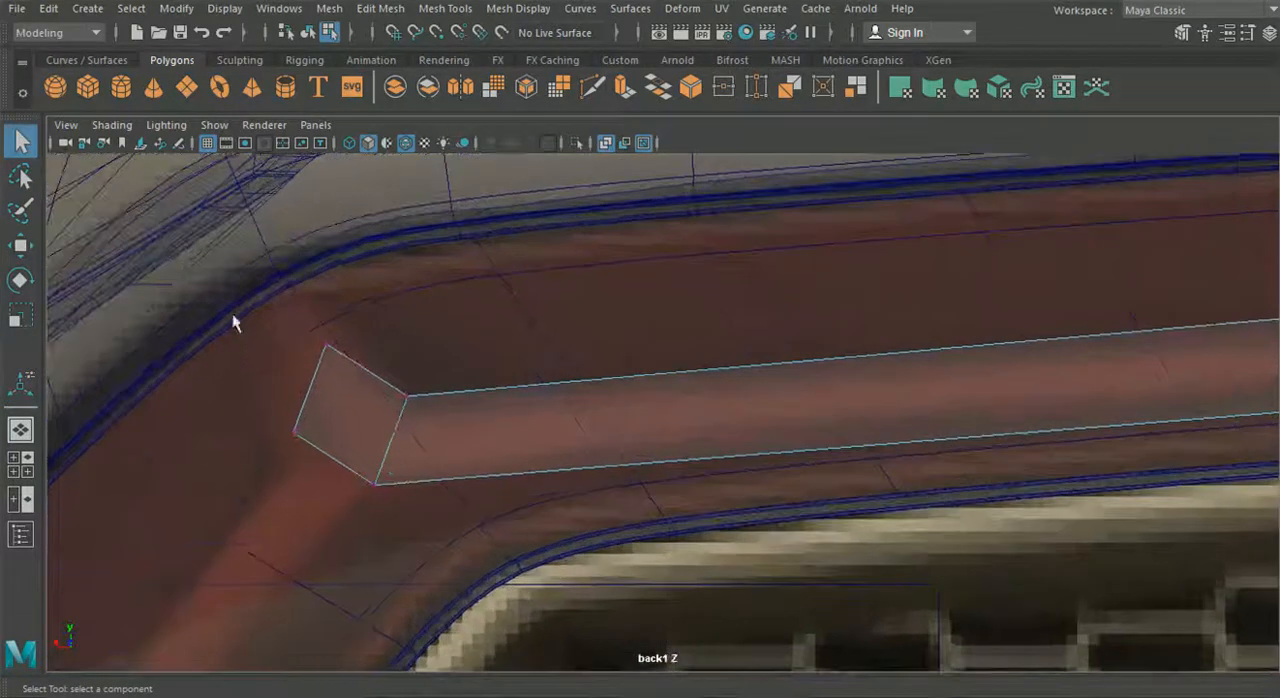
left_click(329, 347)
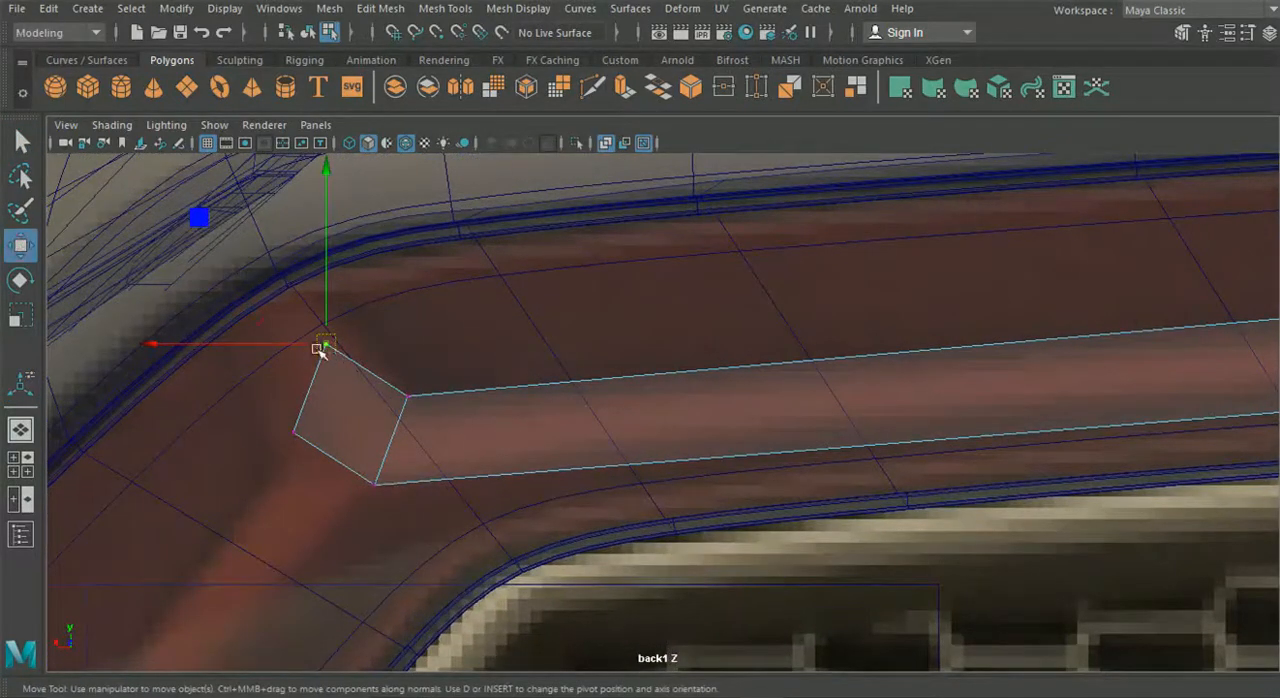
left_click_drag(318, 348, 323, 297)
left_click(292, 433)
left_click_drag(291, 437, 281, 315)
scroll(358, 393, "down", 5)
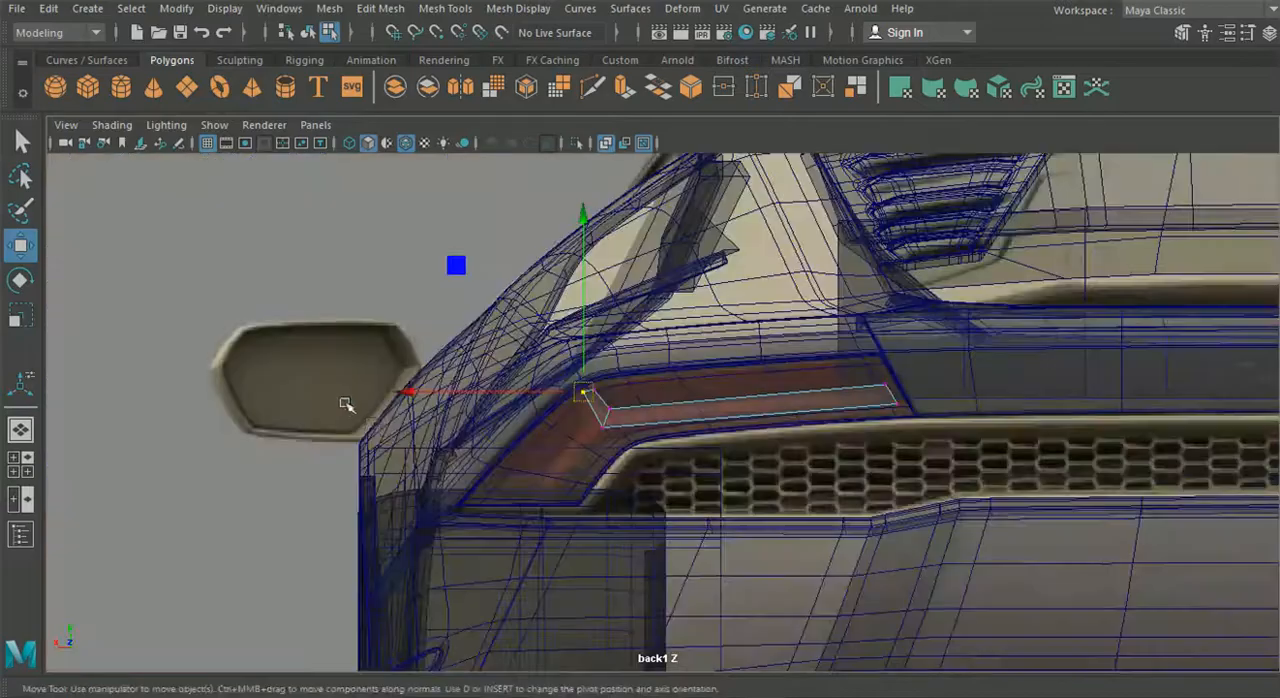
scroll(558, 467, "up", 5)
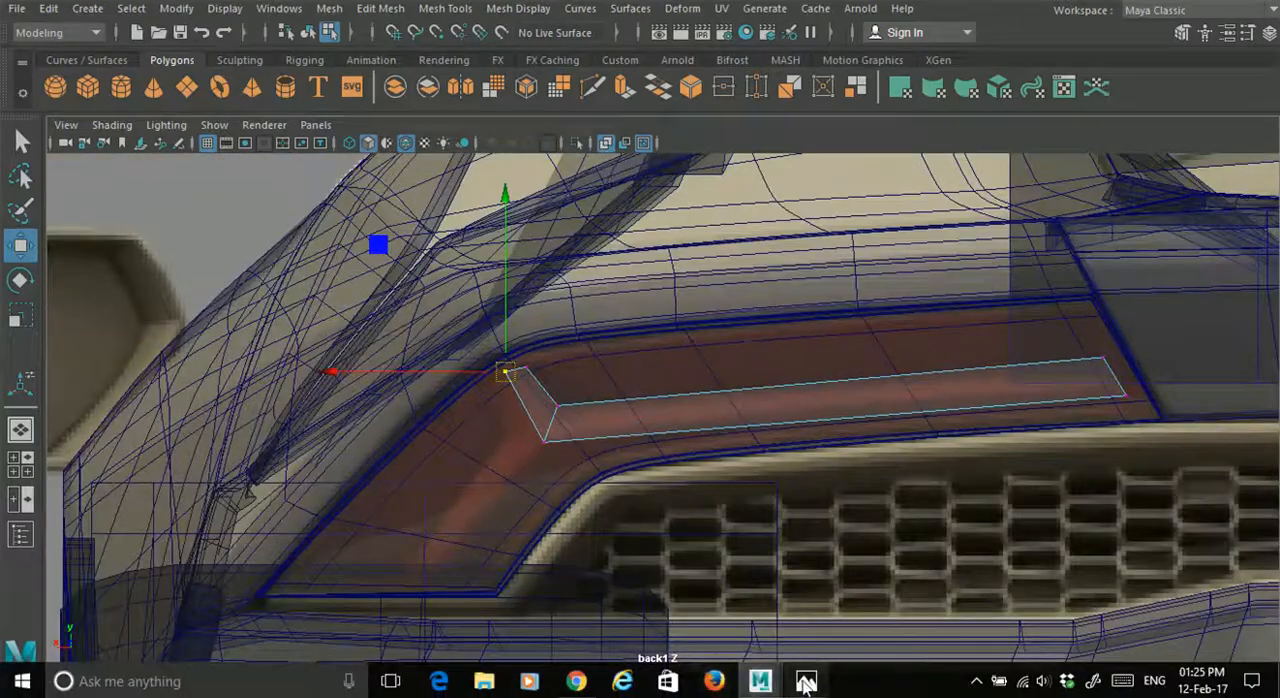
- Switch to the Photos app and examine the tail light's branching shape in the reference images
left_click(806, 681)
left_click(806, 684)
left_click(806, 684)
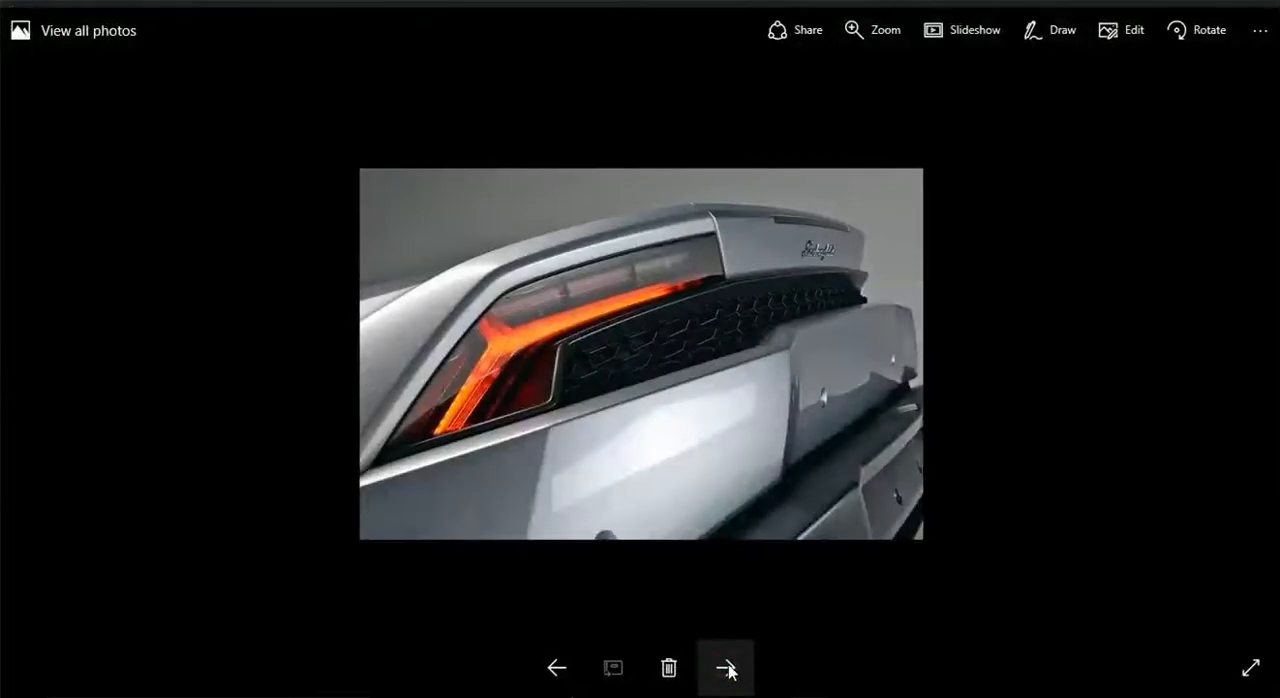
left_click(557, 667)
left_click(712, 674)
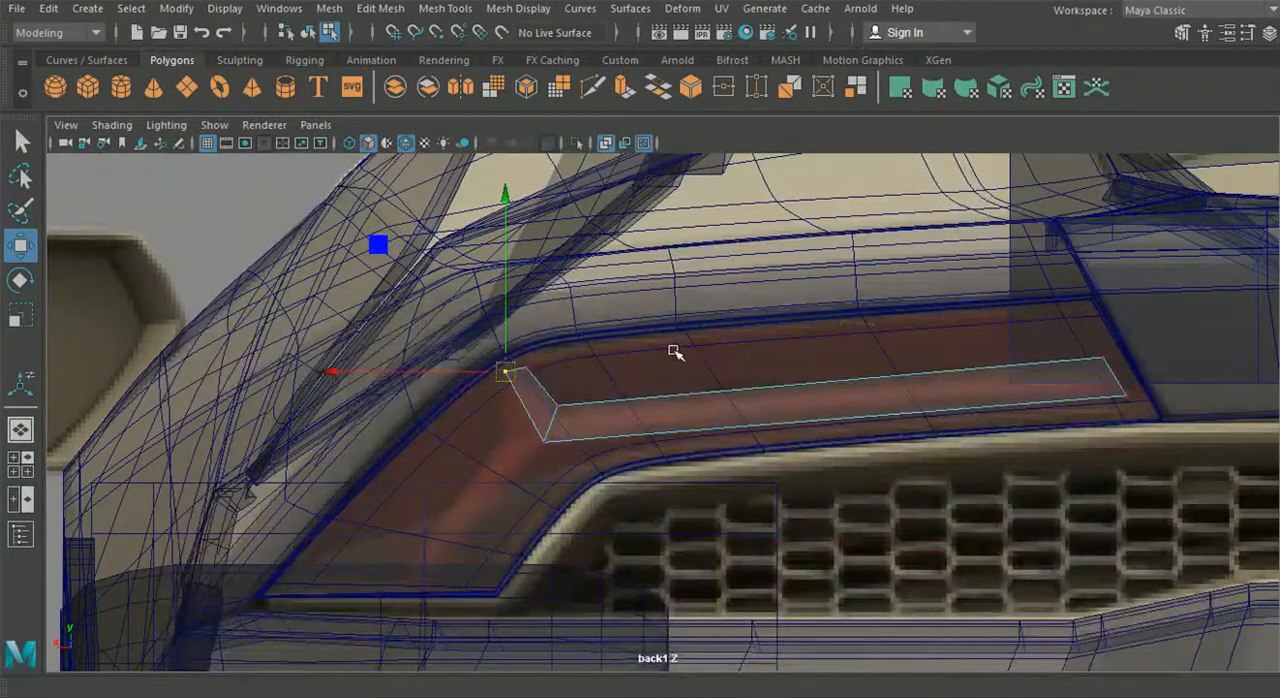
- Raise both lower vertices of the long light strip to narrow it
scroll(660, 355, "up", 2)
scroll(686, 346, "up", 3)
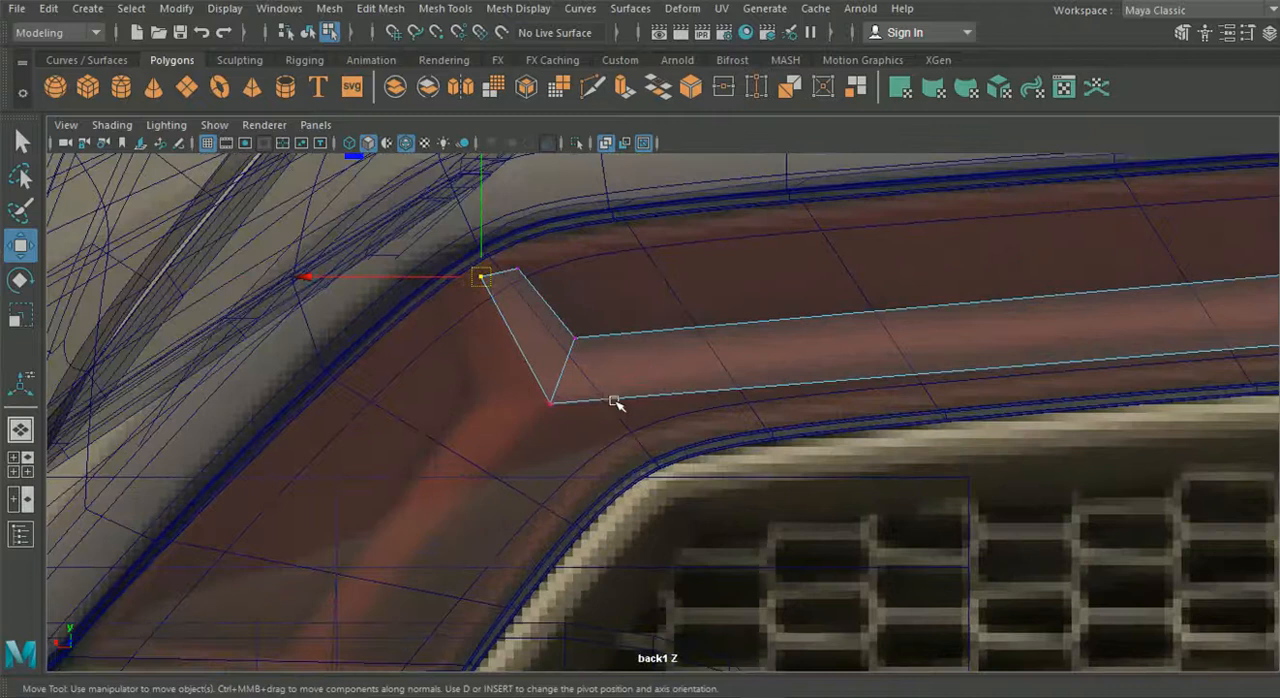
middle_click_drag(784, 397, 726, 397, "alt")
right_click_drag(477, 331, 386, 144)
left_click(485, 404)
middle_click_drag(512, 432, 469, 455, "alt")
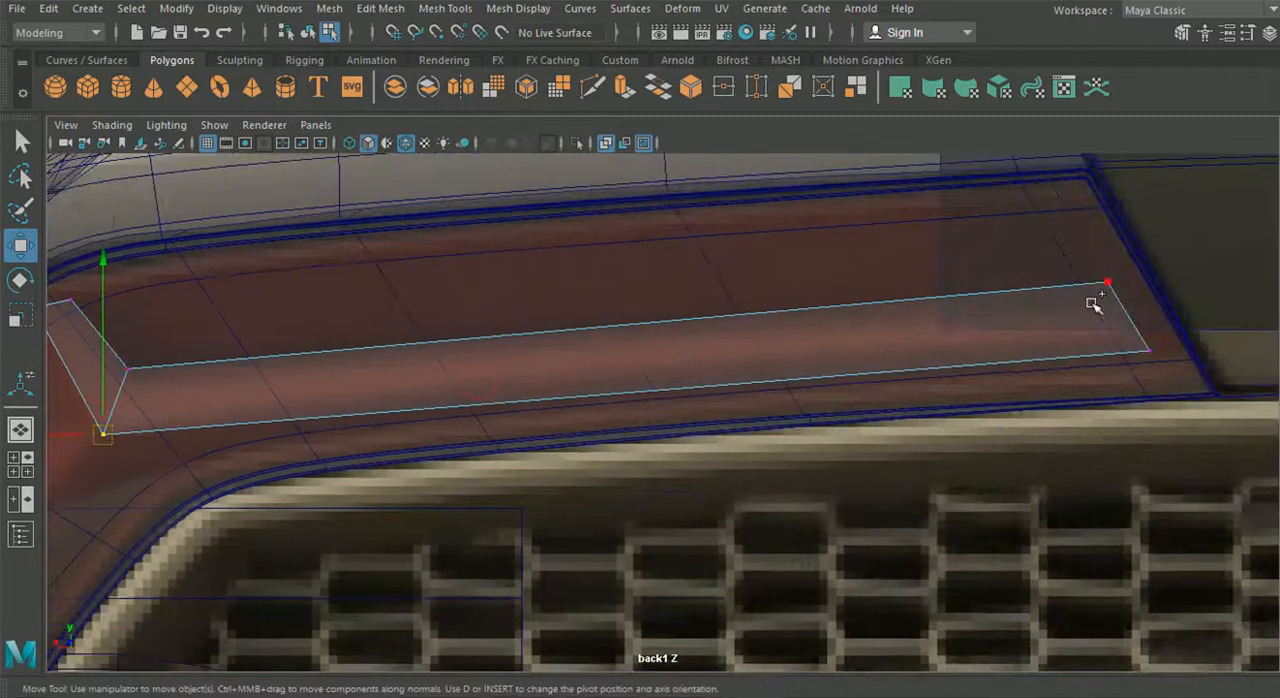
left_click(1149, 350, "shift")
left_click_drag(626, 305, 621, 278)
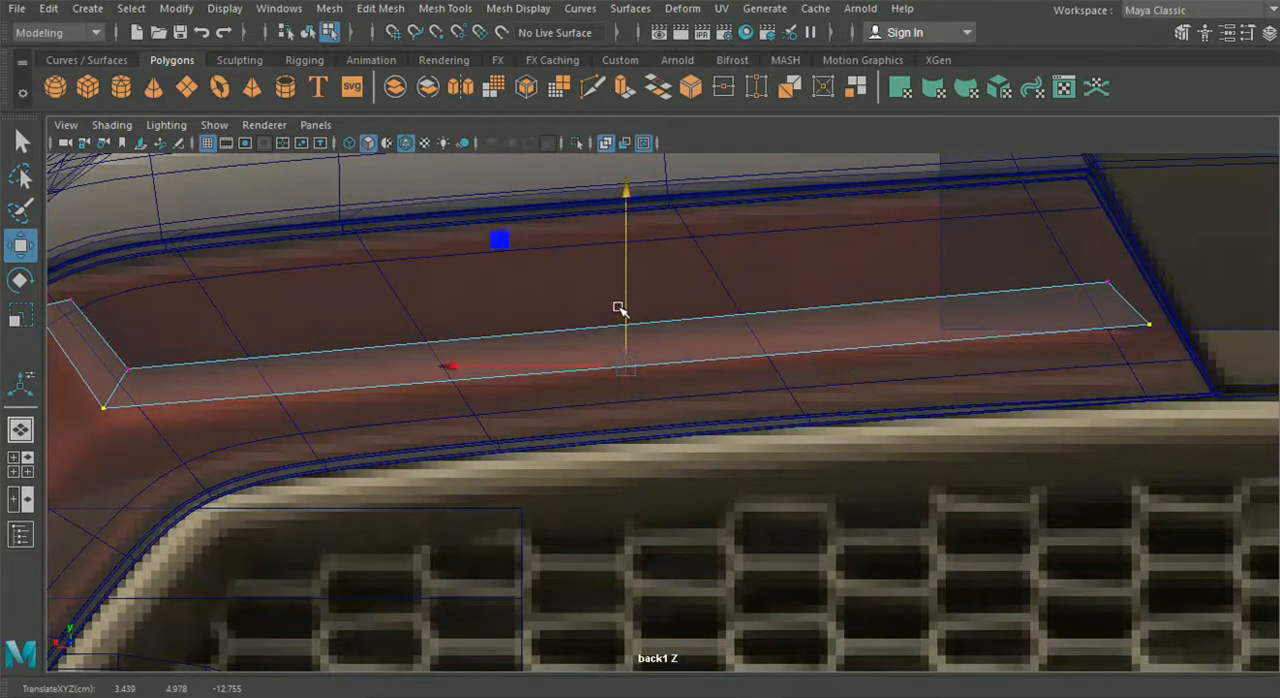
- Extrude the long strip's lower edge straight down to add a second narrow band beneath it
right_click_drag(300, 160, 298, 91)
left_click(337, 388)
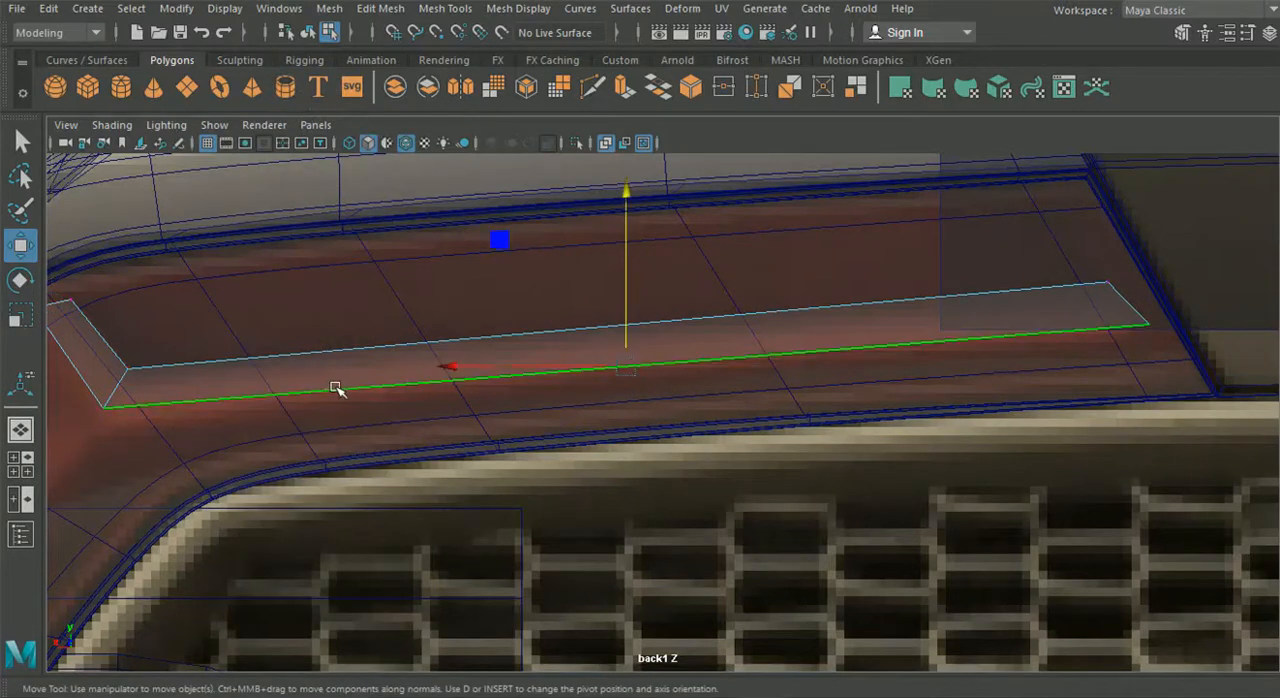
key("ctrl+e")
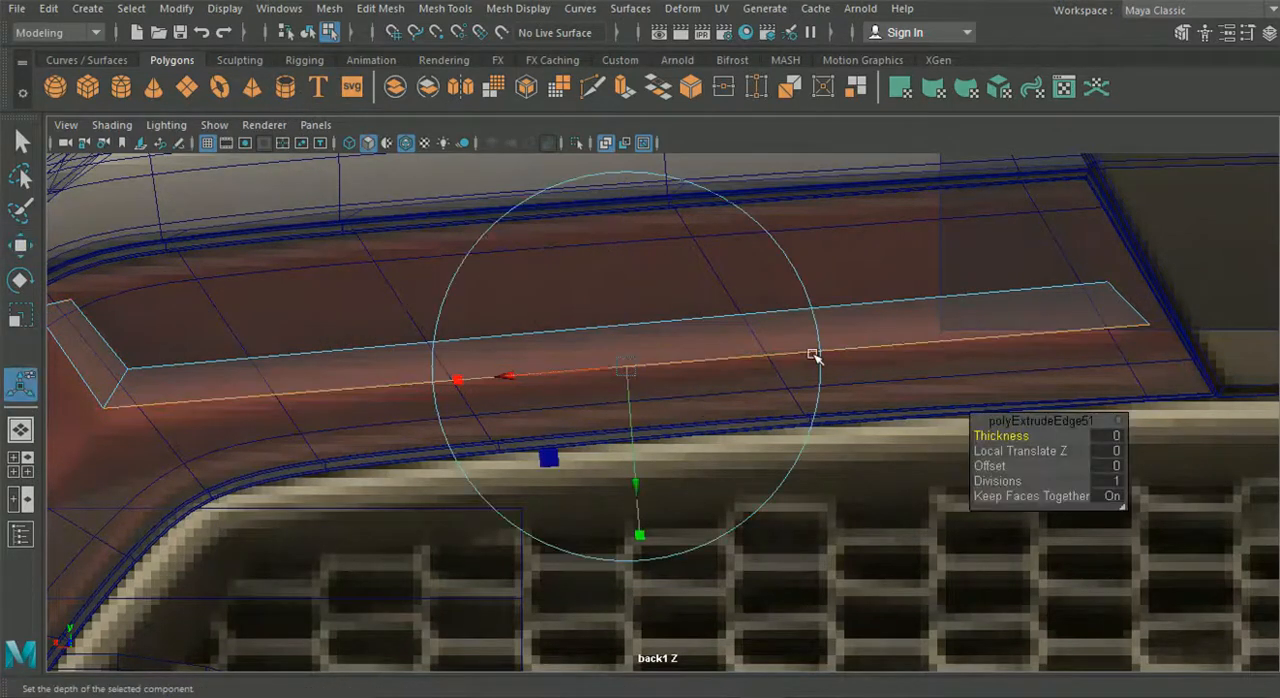
middle_click_drag(817, 360, 813, 398, "alt")
right_click_drag(813, 398, 748, 316, "alt")
left_click(885, 186)
right_click_drag(565, 350, 645, 352, "alt")
mouse_move(655, 301)
left_mouse_down()
mouse_move(637, 314)
mouse_move(637, 266)
mouse_move(645, 318)
left_mouse_up()
scroll(655, 384, "up", 3)
scroll(651, 390, "up", 2)
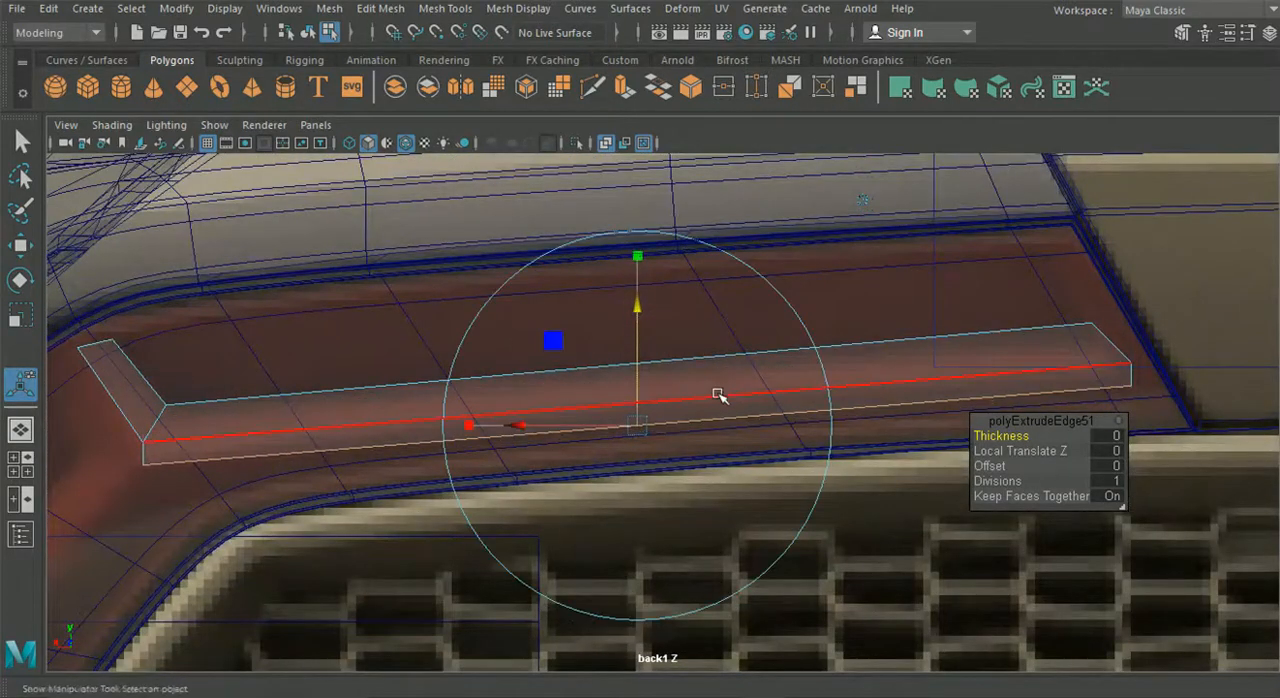
- Move the new band's upper and lower edges slightly upward to fit the reference light bar
left_click(22, 245)
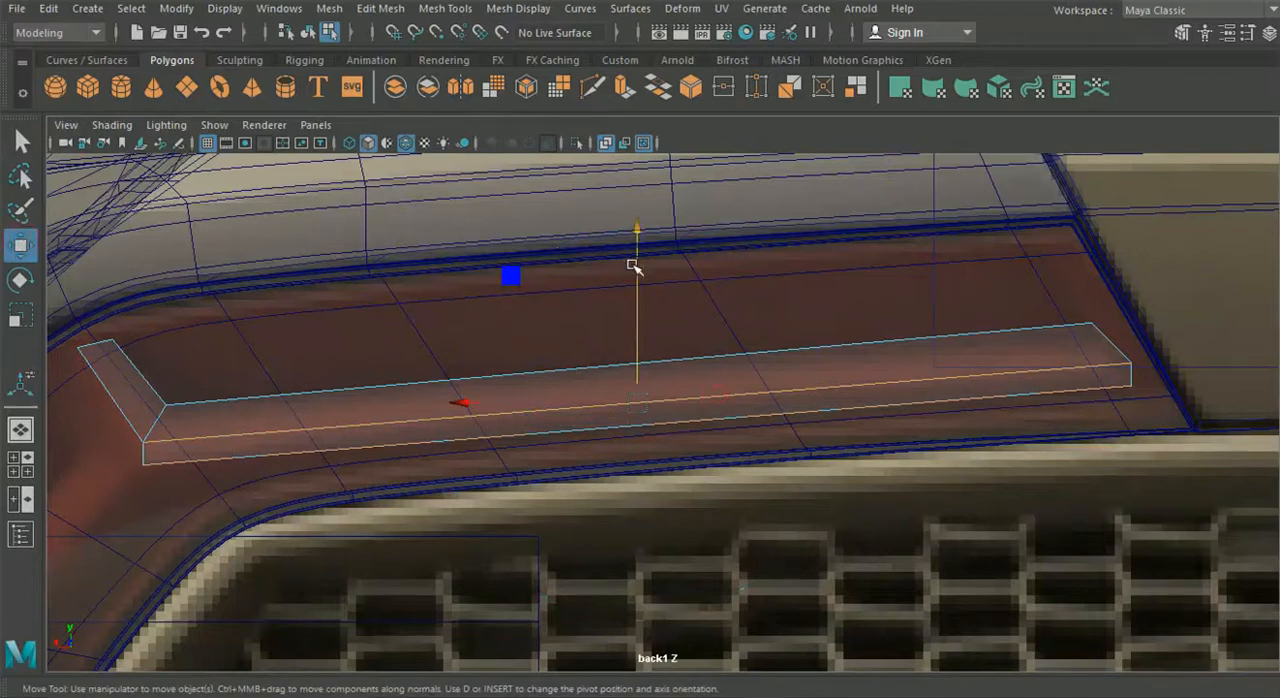
left_click_drag(633, 266, 636, 258)
left_click(853, 410)
left_click_drag(638, 283, 637, 280)
middle_click_drag(417, 371, 566, 349, "alt")
right_click_drag(435, 393, 420, 118)
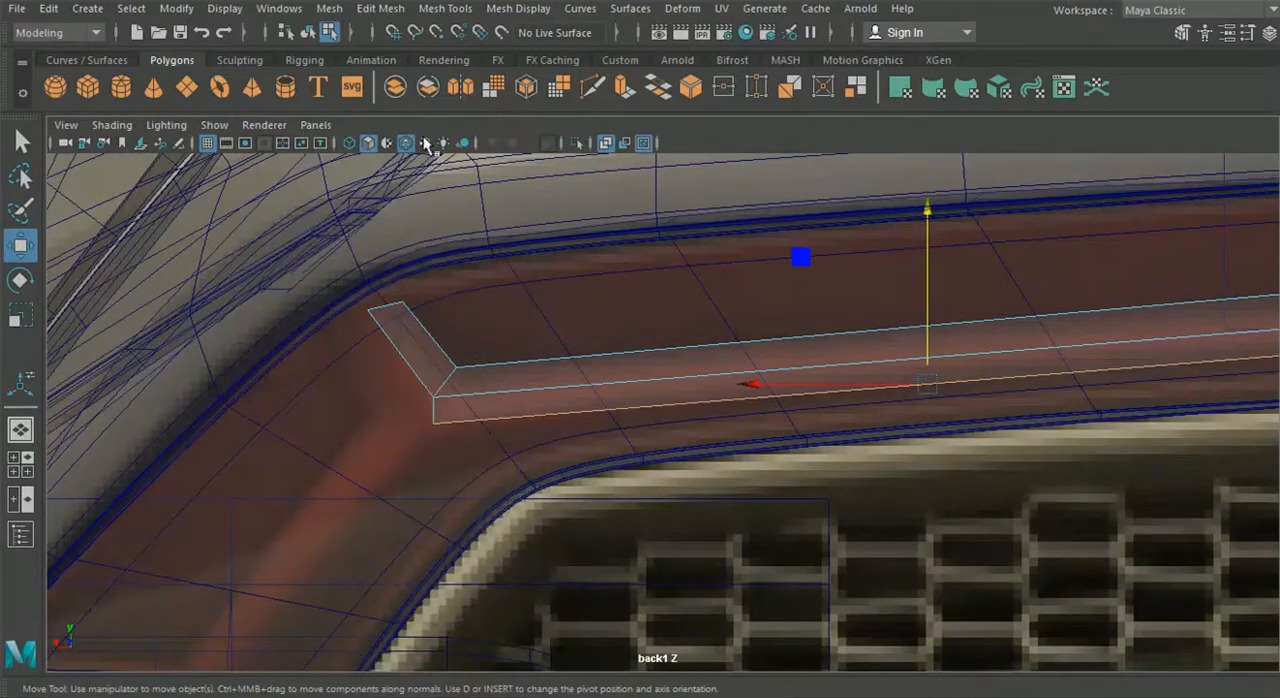
- Extrude the short branch's outer edge and the adjoining lower edge outward to form a second band across the junction
left_click(407, 360)
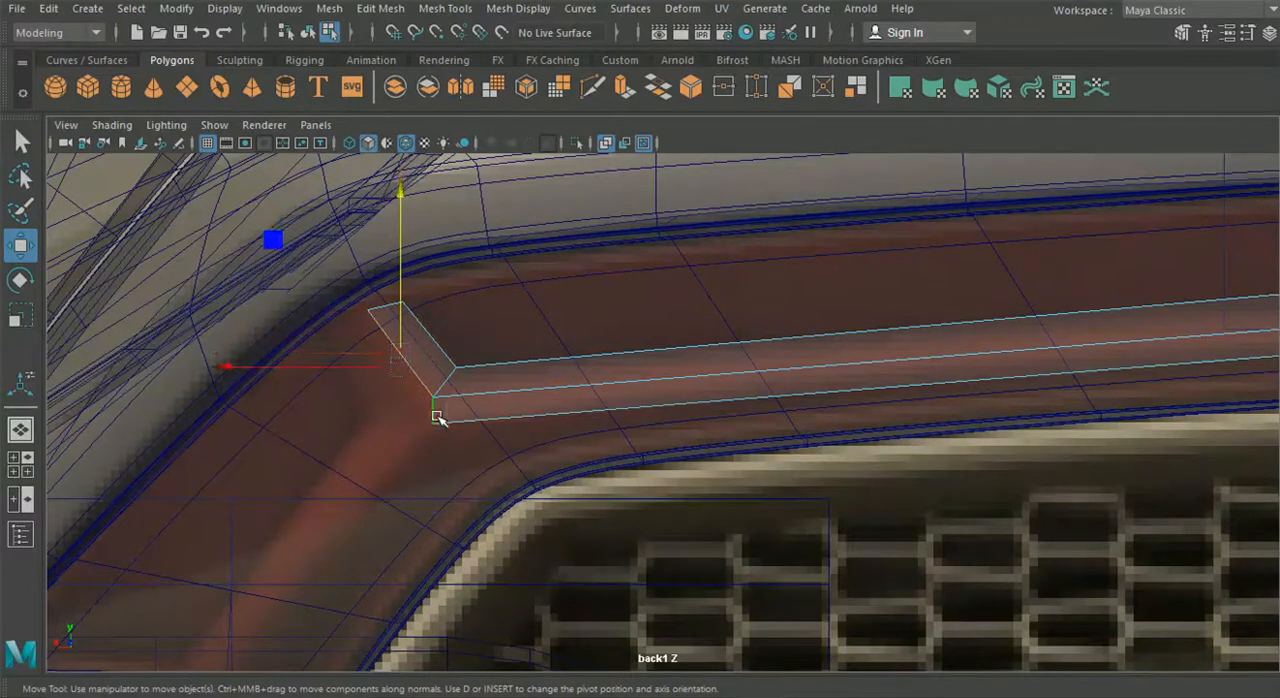
key("ctrl+e")
middle_click_drag(694, 289, 833, 334, "alt")
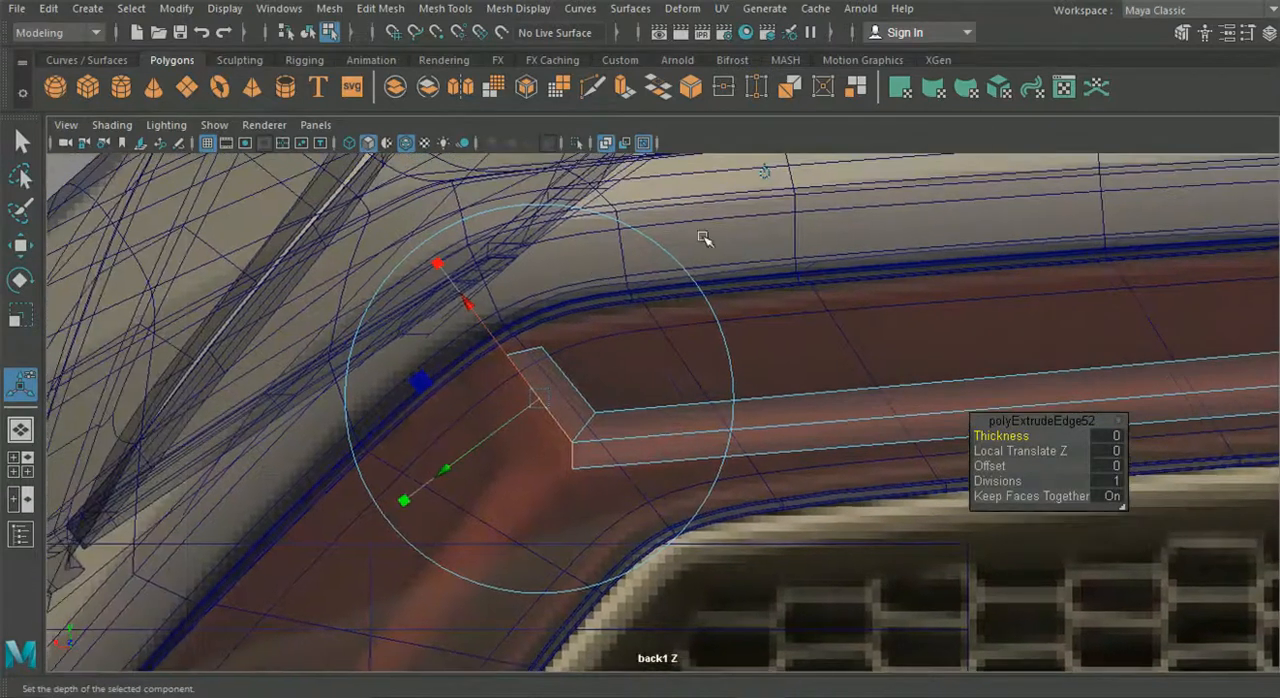
left_click(420, 381)
left_click_drag(539, 404, 505, 447)
middle_click_drag(554, 467, 565, 443, "alt")
right_click_drag(570, 428, 486, 149)
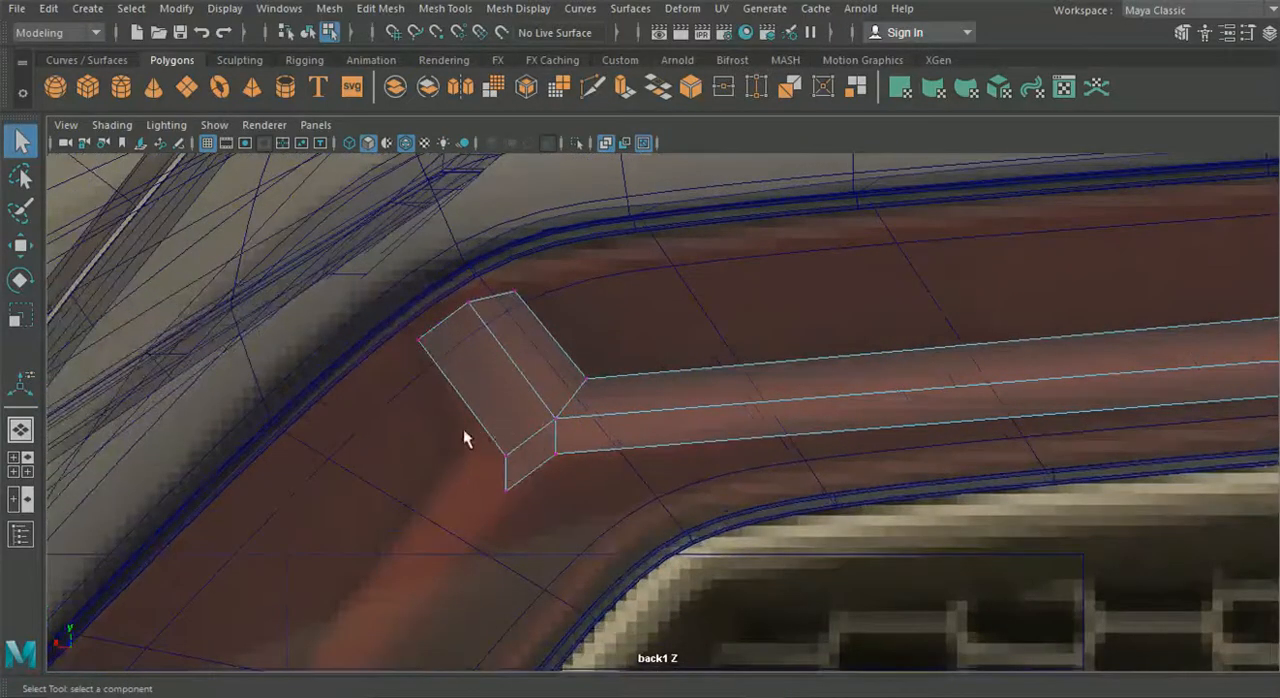
- Move the new band's vertices so the short branch and junction follow the reference light's outline
left_click(21, 250)
left_click_drag(503, 452, 484, 436)
left_click_drag(535, 393, 546, 417)
left_click_drag(527, 441, 573, 473)
scroll(560, 485, "up", 1)
middle_click_drag(538, 508, 557, 454, "alt")
left_click_drag(543, 503, 523, 466)
mouse_move(474, 377)
left_mouse_down()
mouse_move(491, 388)
mouse_move(481, 400)
left_mouse_up()
left_click(529, 473)
left_click_drag(526, 473, 527, 474)
middle_click_drag(515, 498, 599, 456, "alt")
right_click_drag(588, 380, 611, 82)
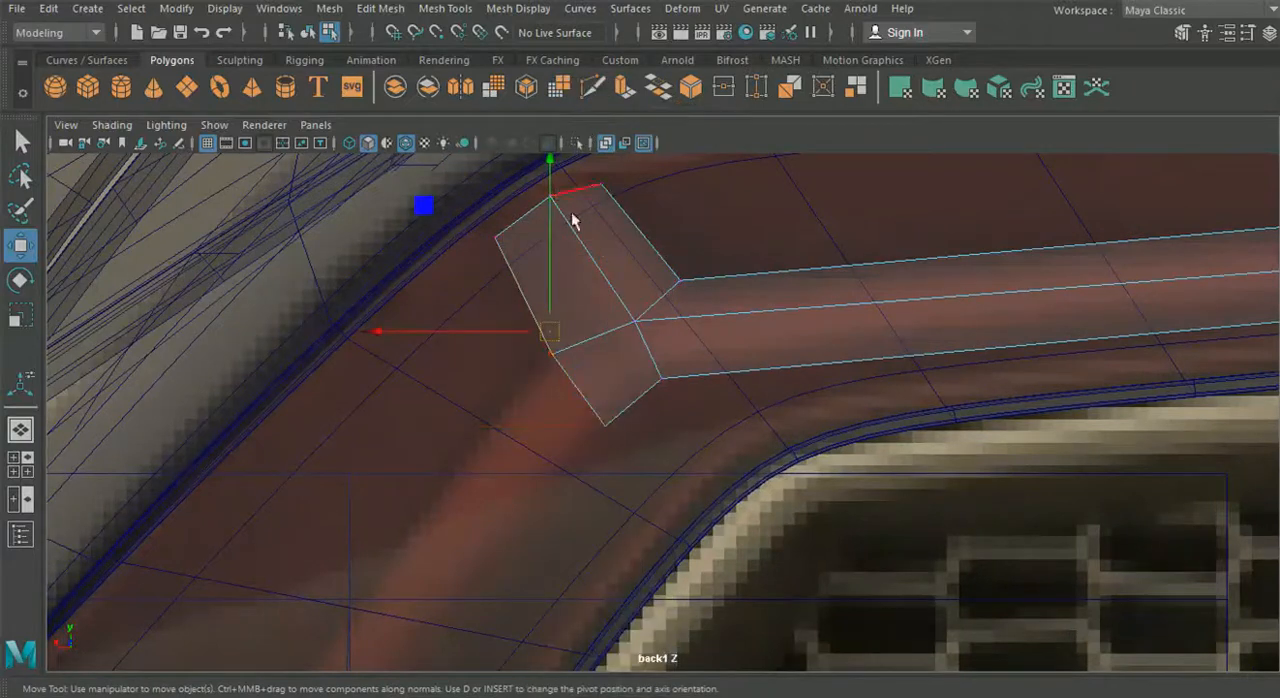
- Extrude the junction's lower outer edge diagonally down along the reference to start the lower arm
left_click(578, 390)
left_click(572, 378)
left_click(567, 393)
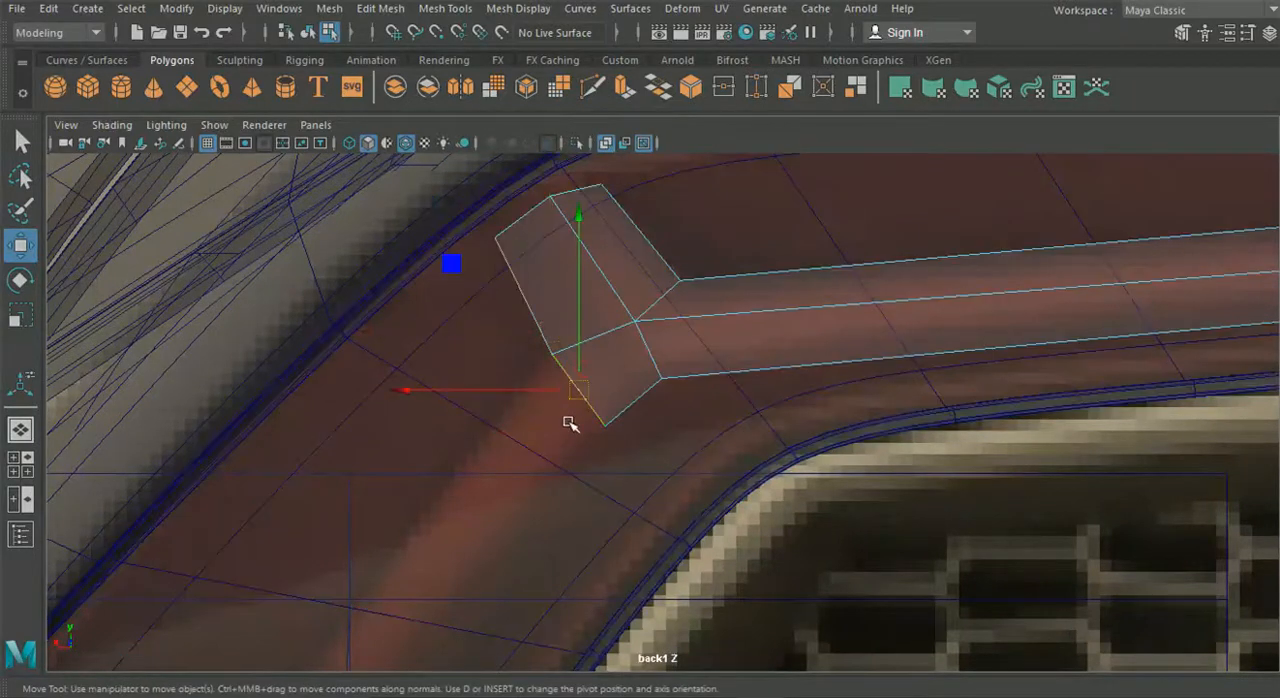
key("ctrl+e")
scroll(563, 430, "down", 8)
middle_click_drag(662, 376, 684, 340, "alt")
scroll(704, 298, "up", 3)
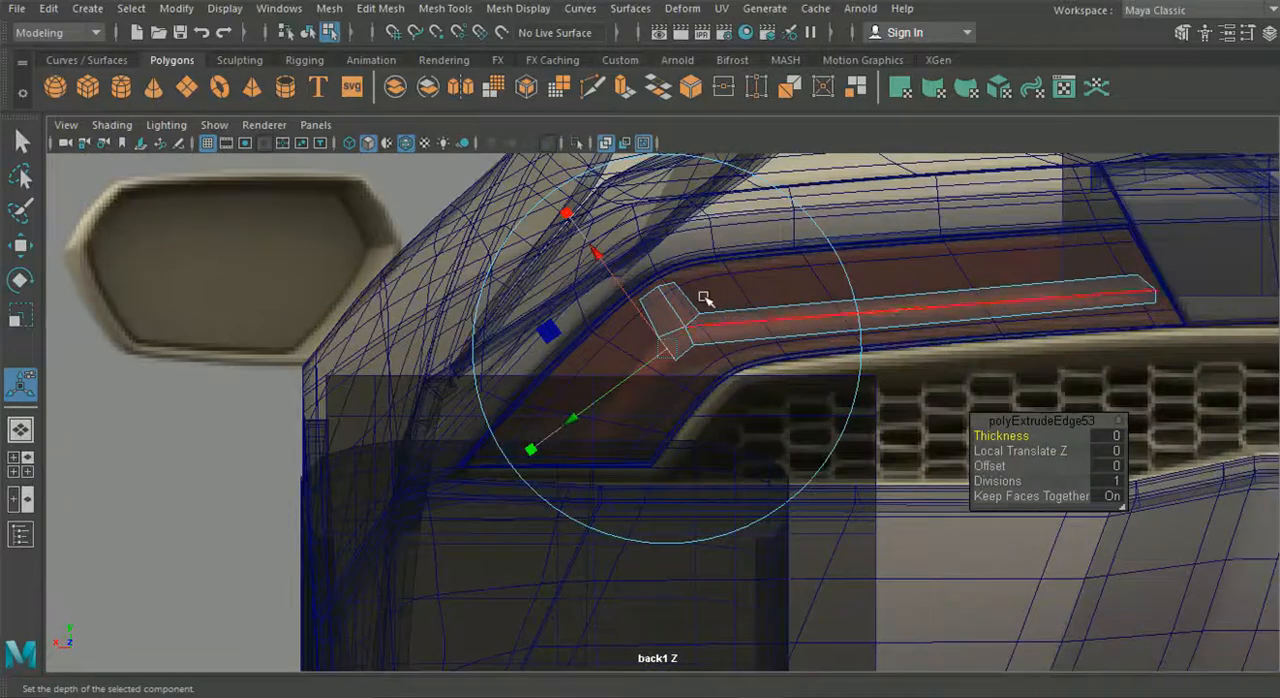
scroll(706, 299, "down", 8)
left_click(889, 164)
scroll(705, 345, "up", 4)
left_click_drag(665, 386, 639, 416)
scroll(640, 417, "up", 6)
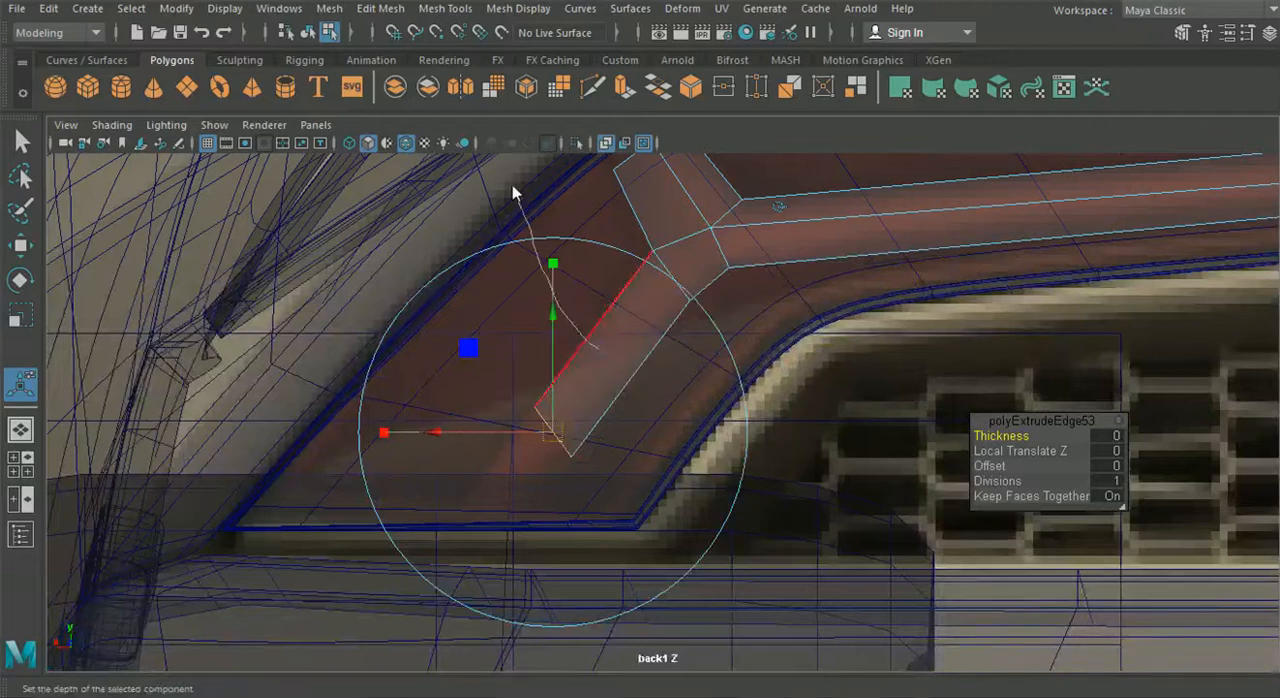
- Move the lower arm's end vertices onto the bottom border of the tail light opening
right_click_drag(513, 187, 490, 150)
left_click(18, 248)
scroll(394, 384, "up", 3)
left_click_drag(405, 365, 523, 457)
left_click_drag(480, 408, 280, 578)
left_click_drag(480, 440, 552, 502)
left_click_drag(528, 478, 431, 578)
scroll(548, 503, "down", 10)
middle_click_drag(600, 466, 570, 484, "alt")
scroll(654, 449, "up", 9)
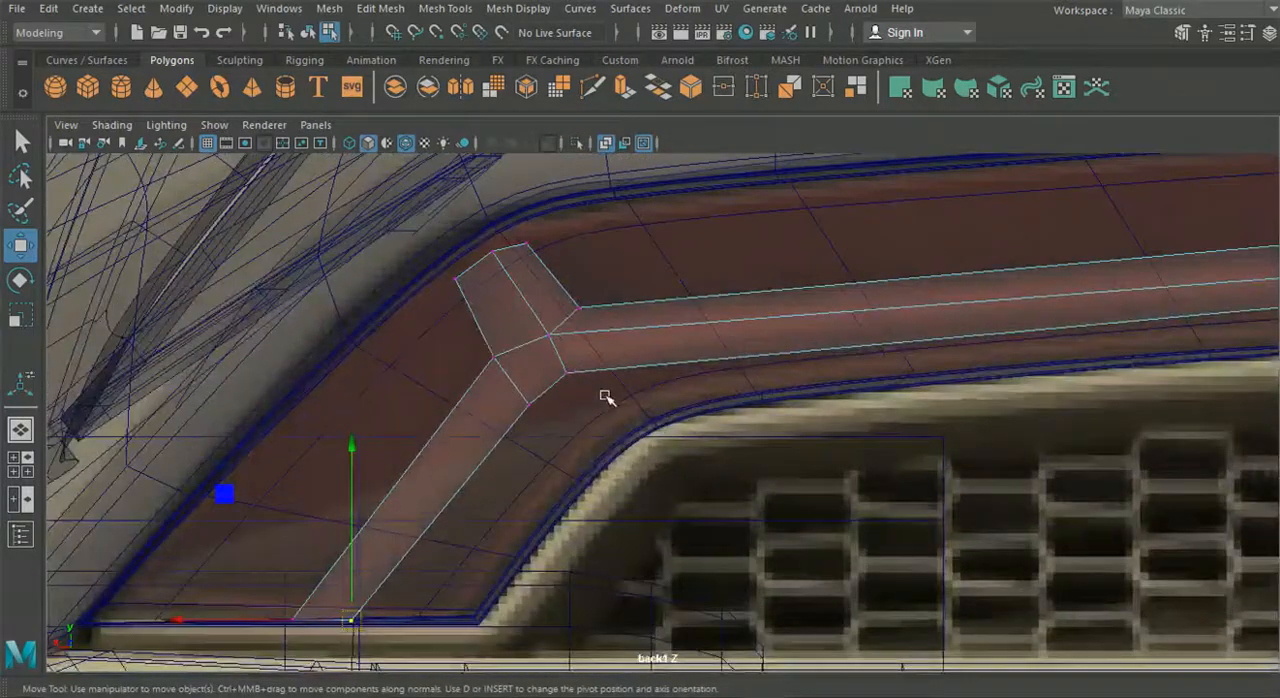
- Adjust the junction's vertices so all three arms meet cleanly over the reference
scroll(605, 397, "up", 2)
left_click(521, 346)
left_click_drag(545, 339, 546, 341)
left_click_drag(525, 319, 524, 330)
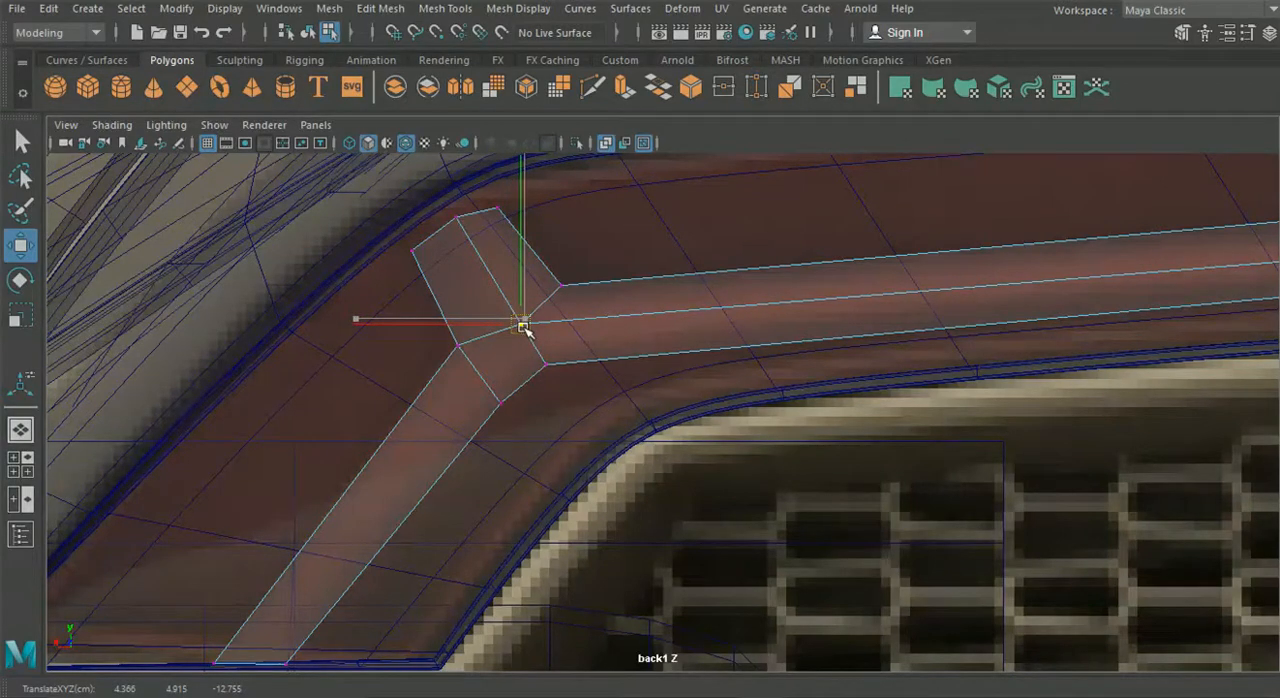
middle_click_drag(551, 399, 596, 405, "alt")
right_click_drag(596, 405, 609, 449, "alt")
- Cut a centre edge from the junction's middle vertex down the lower arm to its bottom end
left_click(590, 88)
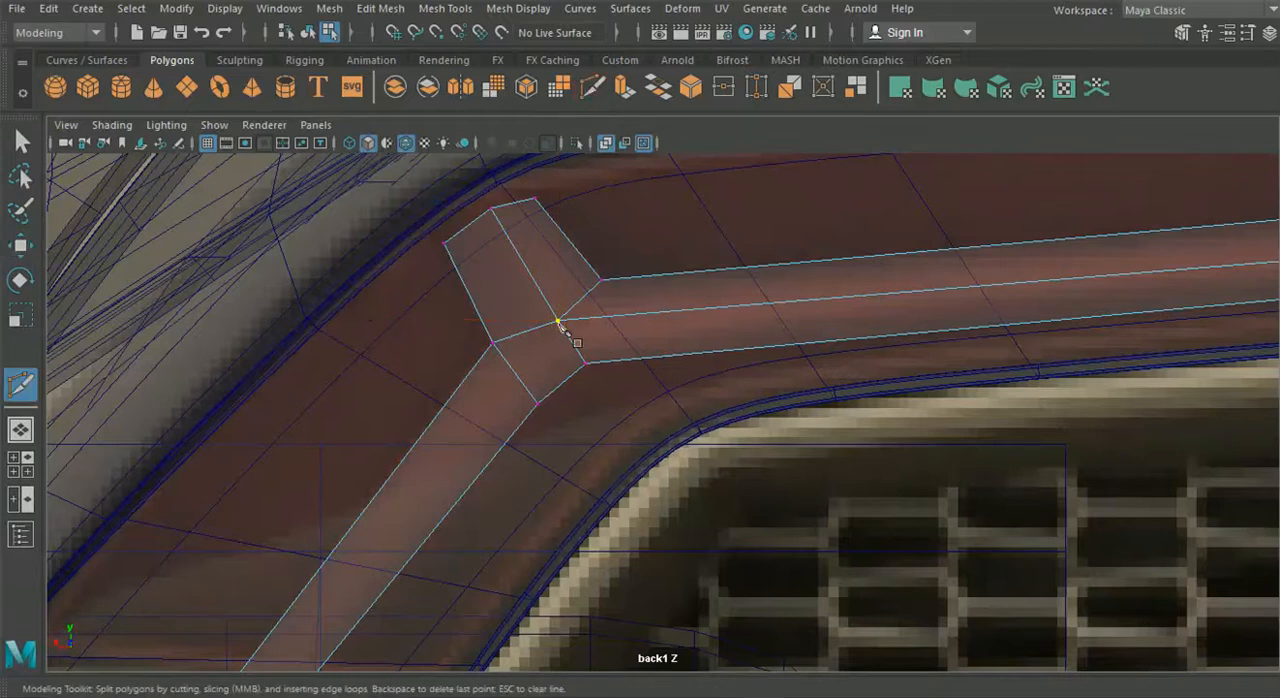
left_click(558, 322)
middle_click_drag(543, 343, 568, 343, "alt")
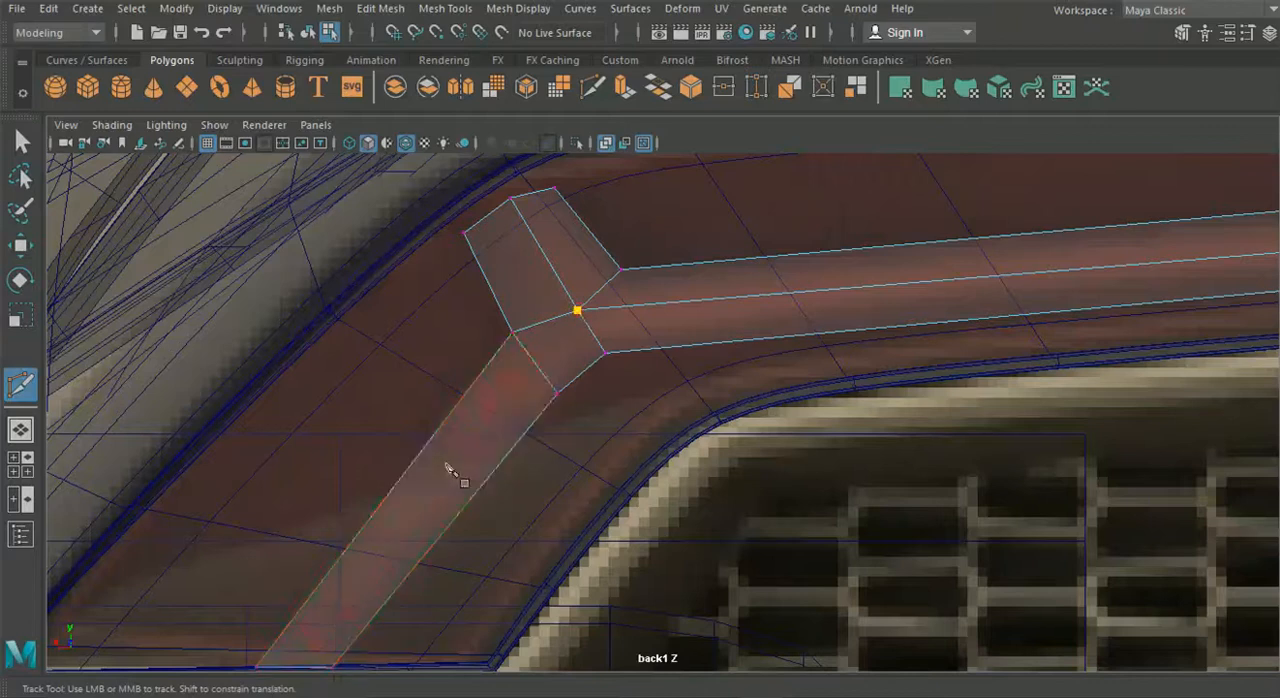
middle_click_drag(443, 463, 569, 371, "alt")
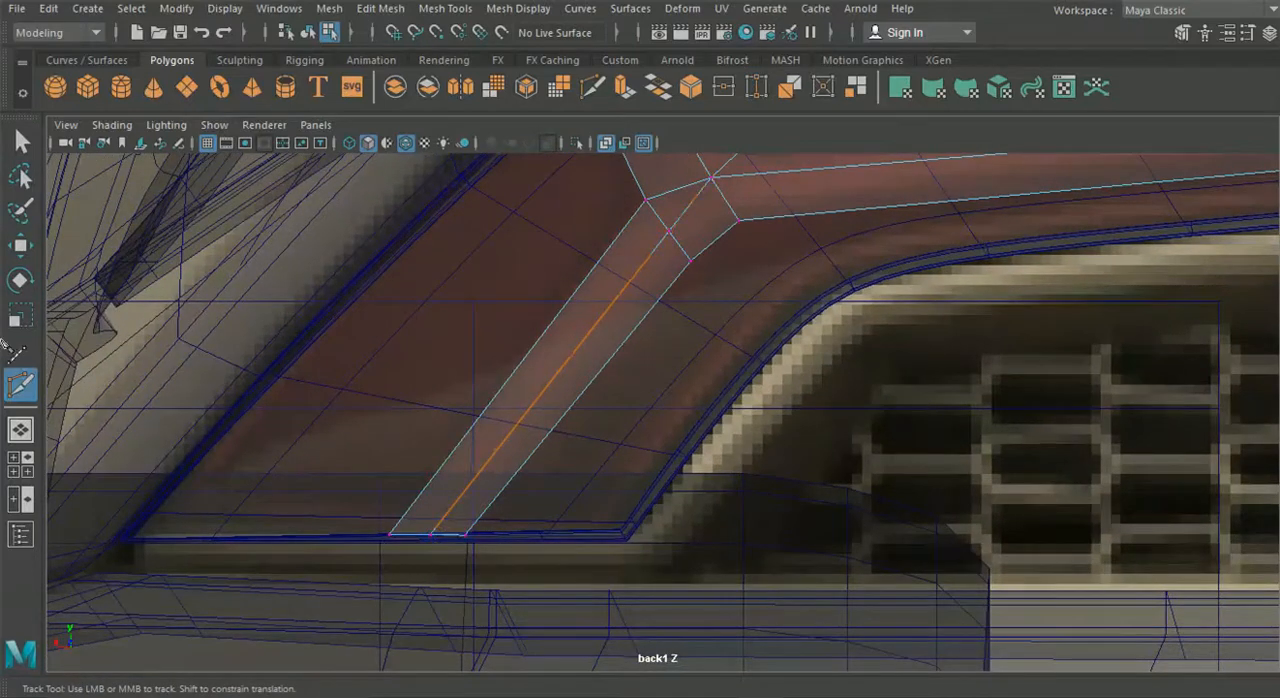
left_click(20, 142)
- Delete the edge and leftover vertices crossing the lower arm just below the junction
middle_click_drag(481, 253, 420, 343, "alt")
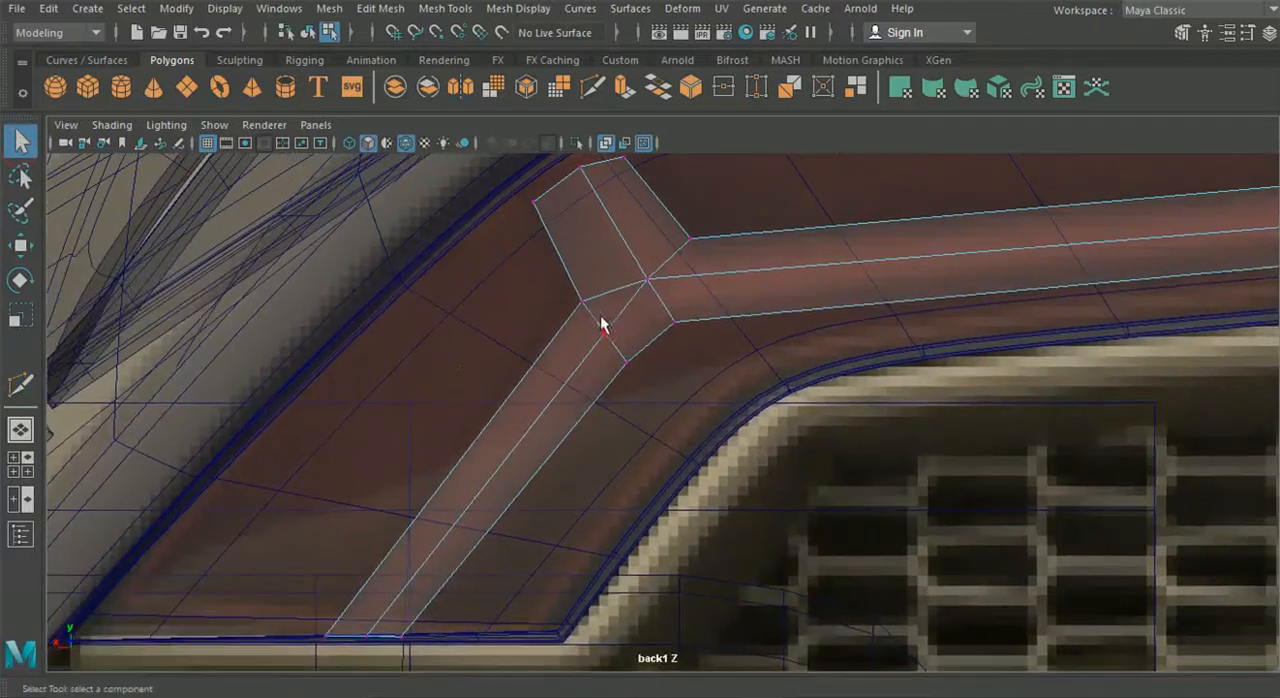
right_click_drag(589, 314, 603, 115)
right_click_drag(611, 329, 530, 145)
key("Delete")
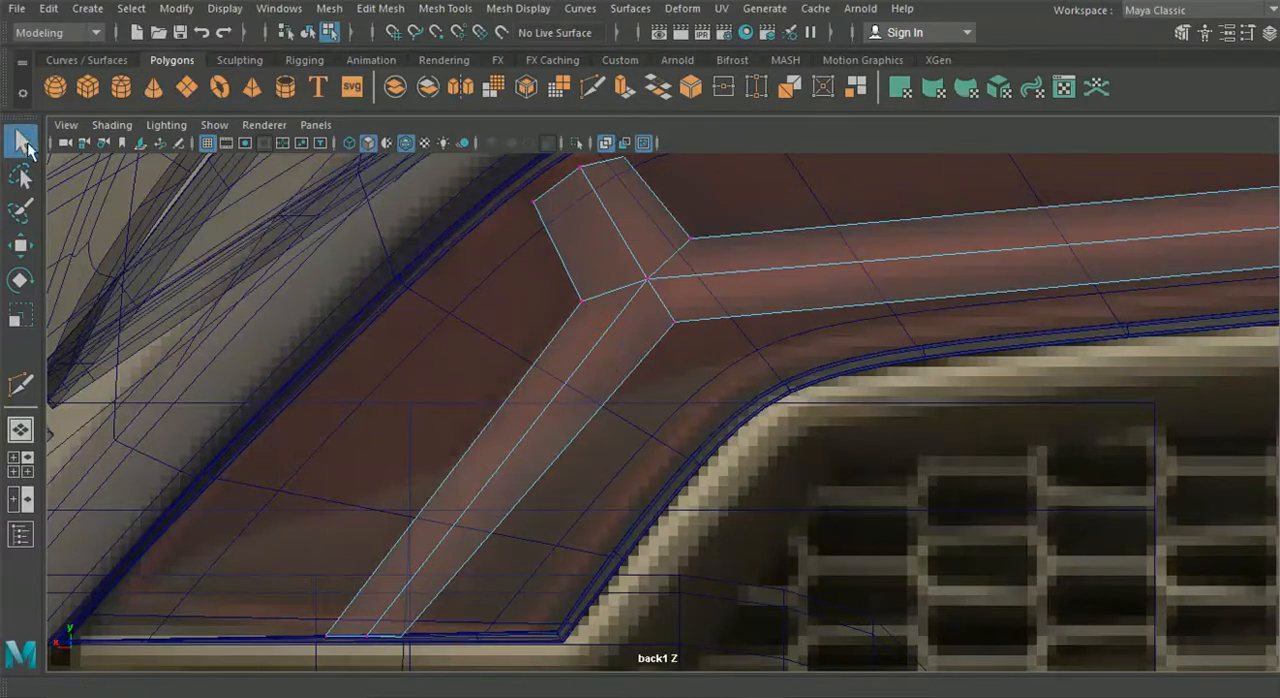
middle_click_drag(352, 238, 326, 246, "alt")
- Fine-tune the junction vertices and the short branch's tip vertices to match the reference
left_click(29, 250)
left_click(628, 292)
left_click(646, 322, "shift")
left_click_drag(637, 312, 630, 315)
middle_click_drag(594, 254, 625, 338, "alt")
left_click(588, 268)
left_click_drag(587, 270, 580, 272)
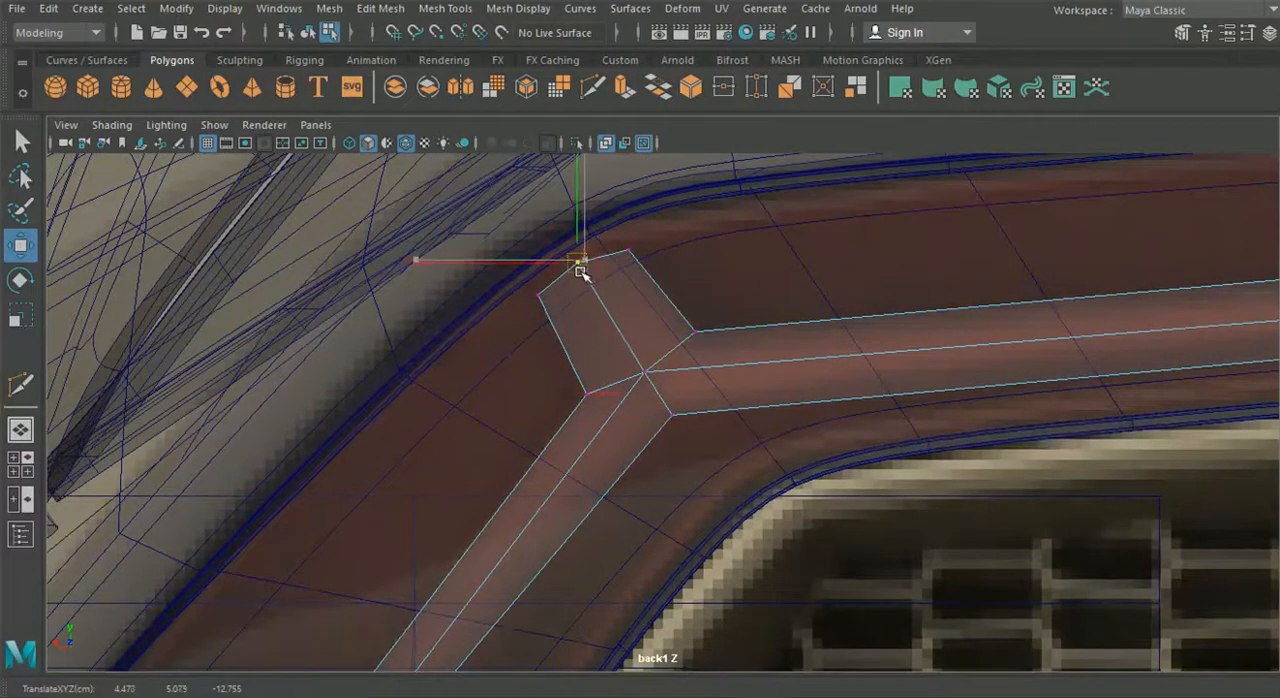
mouse_move(616, 233)
left_mouse_down()
mouse_move(652, 273)
mouse_move(630, 250)
left_mouse_up()
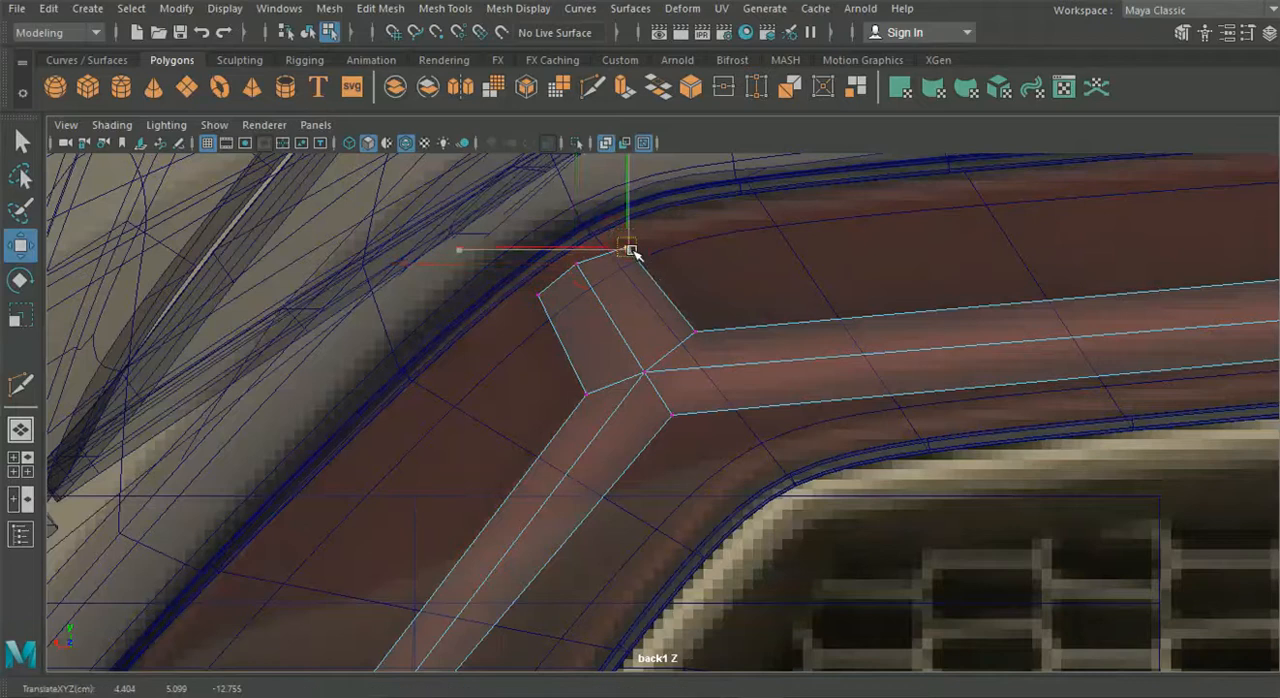
- Adjust the upper and lower corner vertices at the long strip's far end to fit the reference light bar
middle_click_drag(651, 428, 743, 375, "alt")
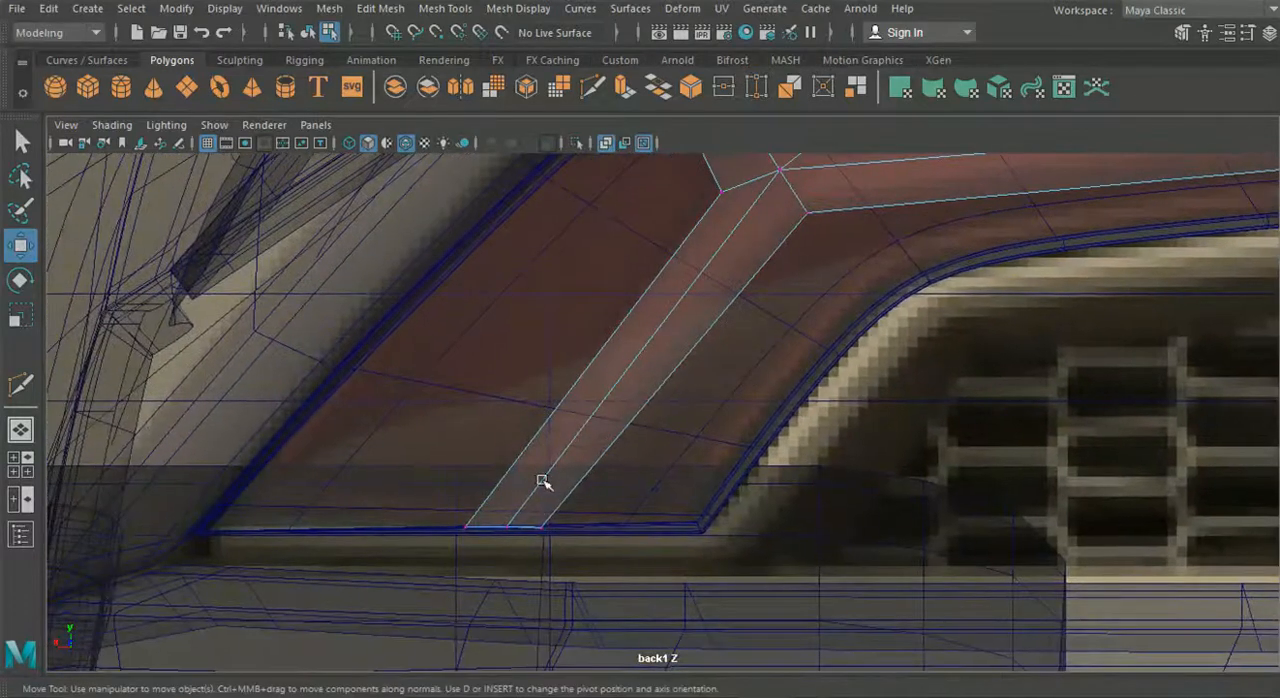
middle_click_drag(741, 451, 480, 496, "alt")
middle_click_drag(715, 435, 400, 522, "alt")
middle_click_drag(755, 398, 424, 472, "alt")
left_click_drag(1080, 277, 1057, 251)
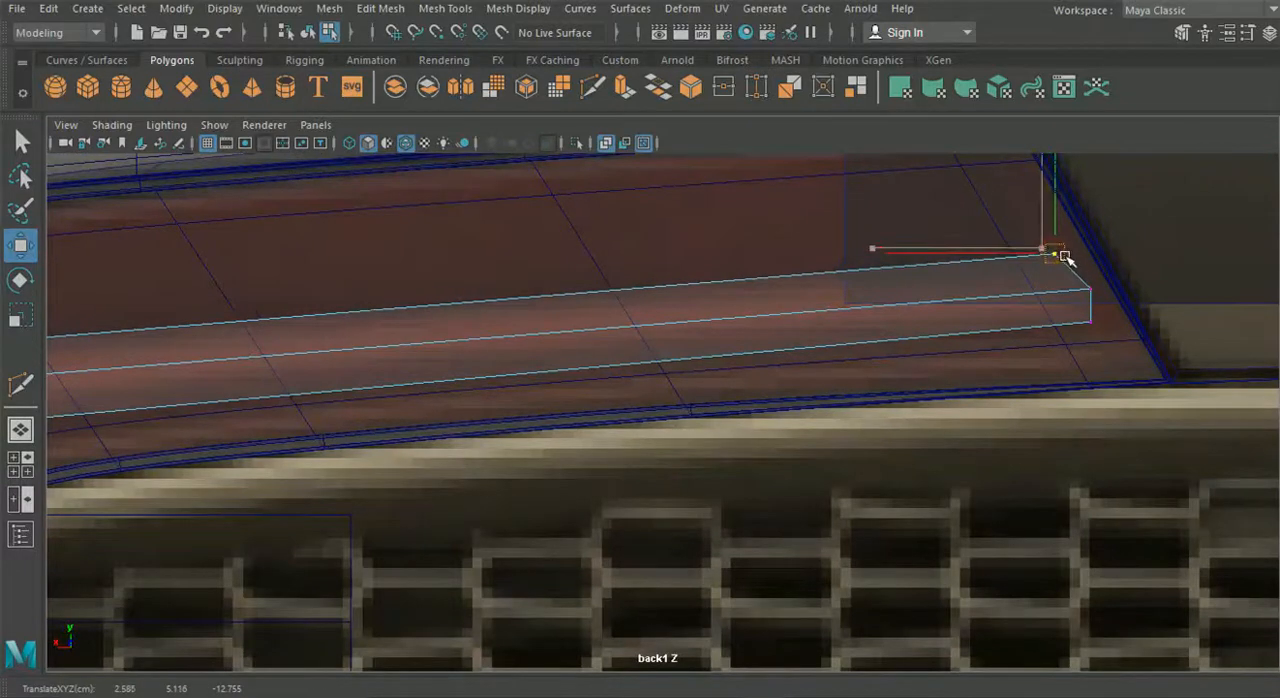
left_click_drag(1105, 355, 1080, 315)
left_click_drag(1087, 321, 1091, 323)
scroll(663, 452, "down", 5)
middle_click_drag(663, 452, 777, 440, "alt")
scroll(777, 440, "up", 6)
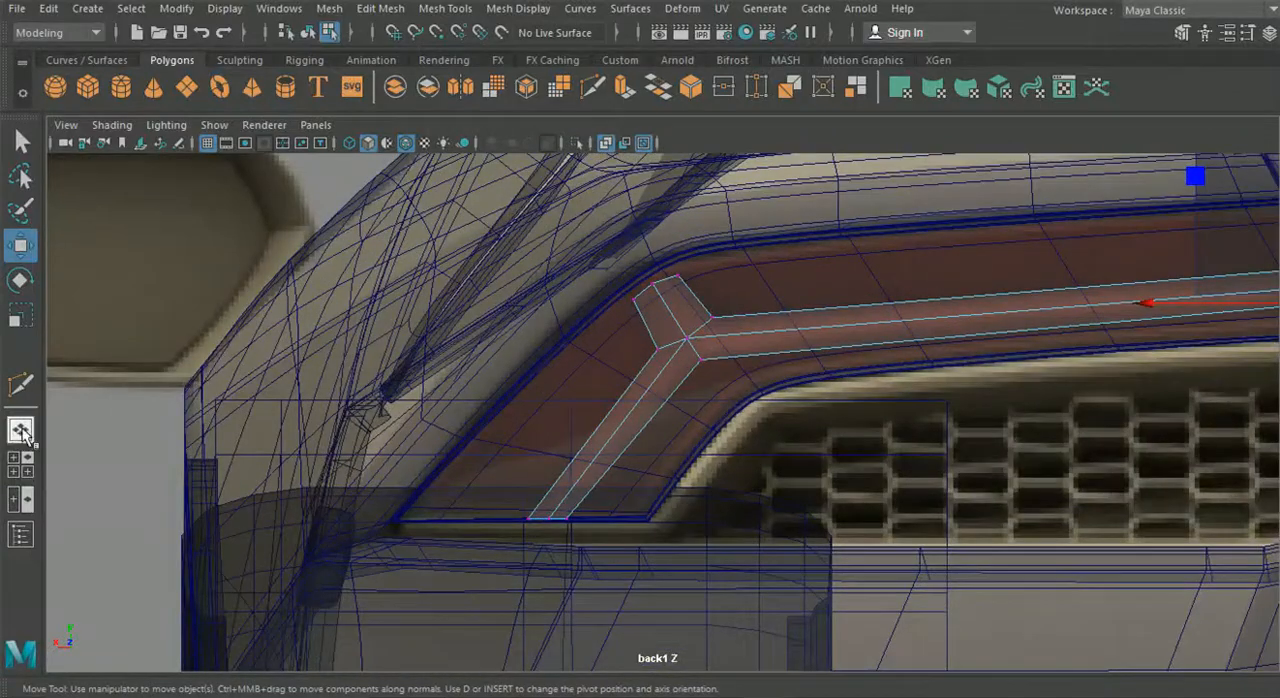
- Select the light strip's outer vertices in the perspective view and move them in depth so its centre line forms a ridge
left_click(24, 435)
left_click_drag(720, 420, 688, 445, "alt")
scroll(703, 443, "up", 5)
scroll(680, 453, "up", 3)
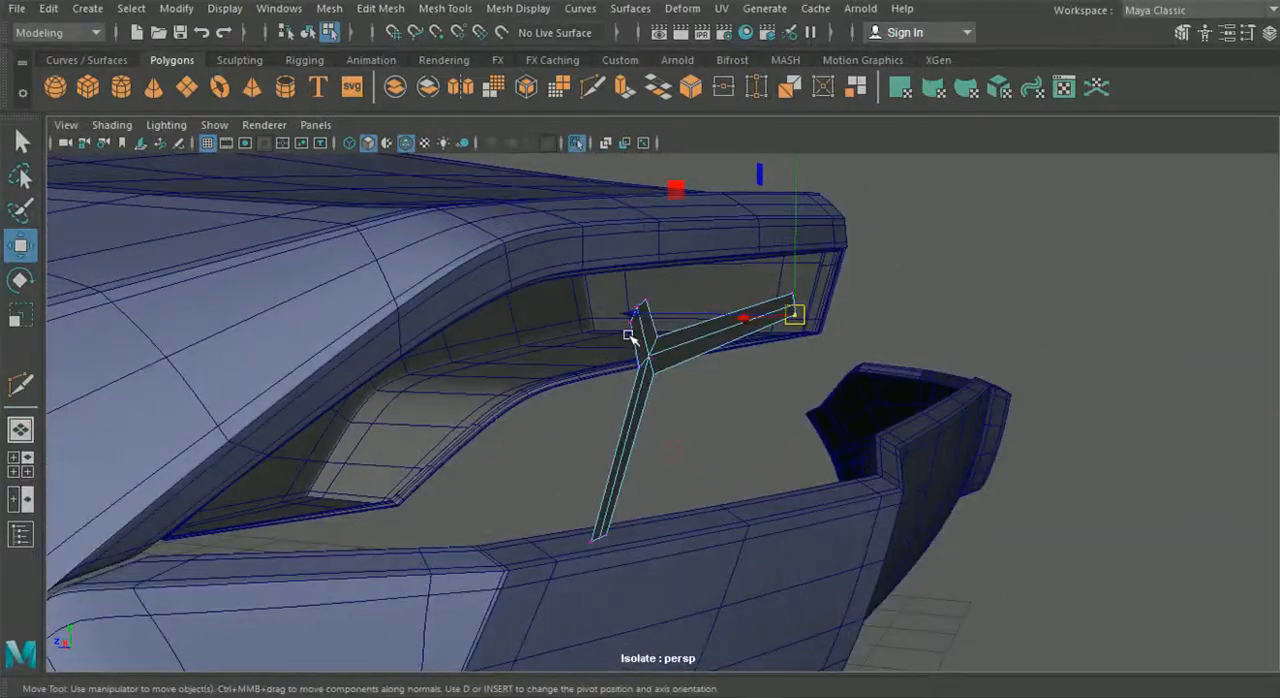
key("q")
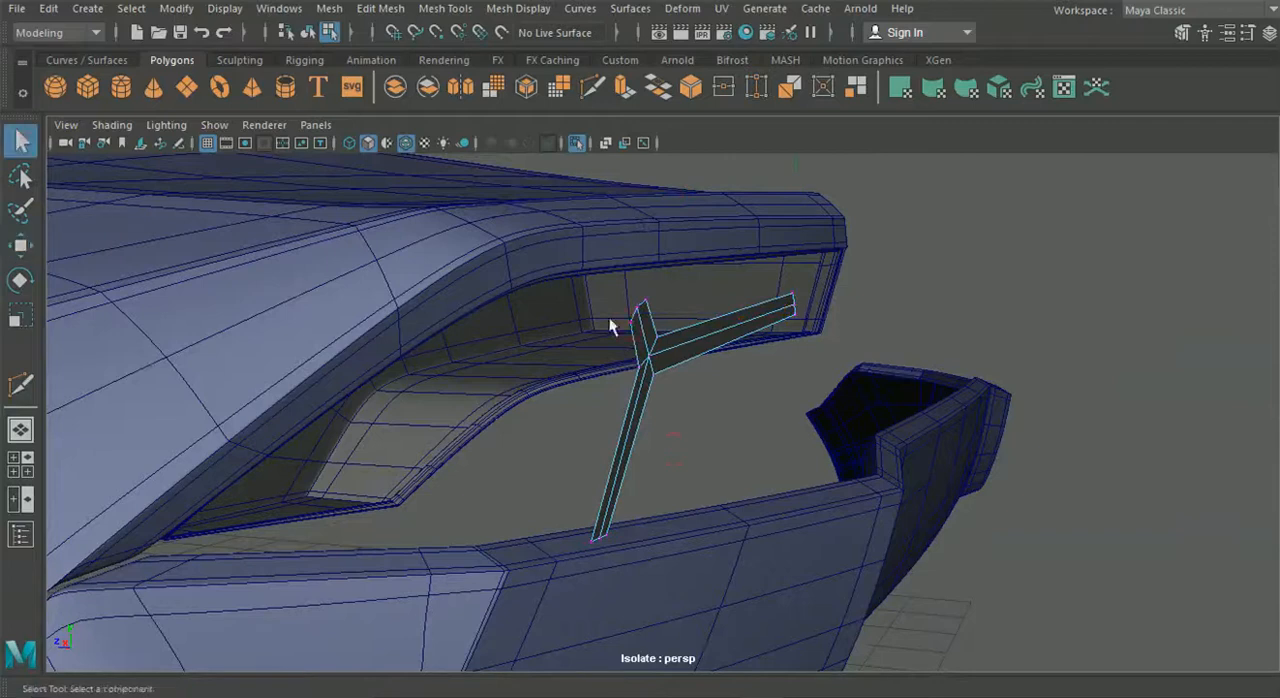
scroll(609, 317, "up", 3)
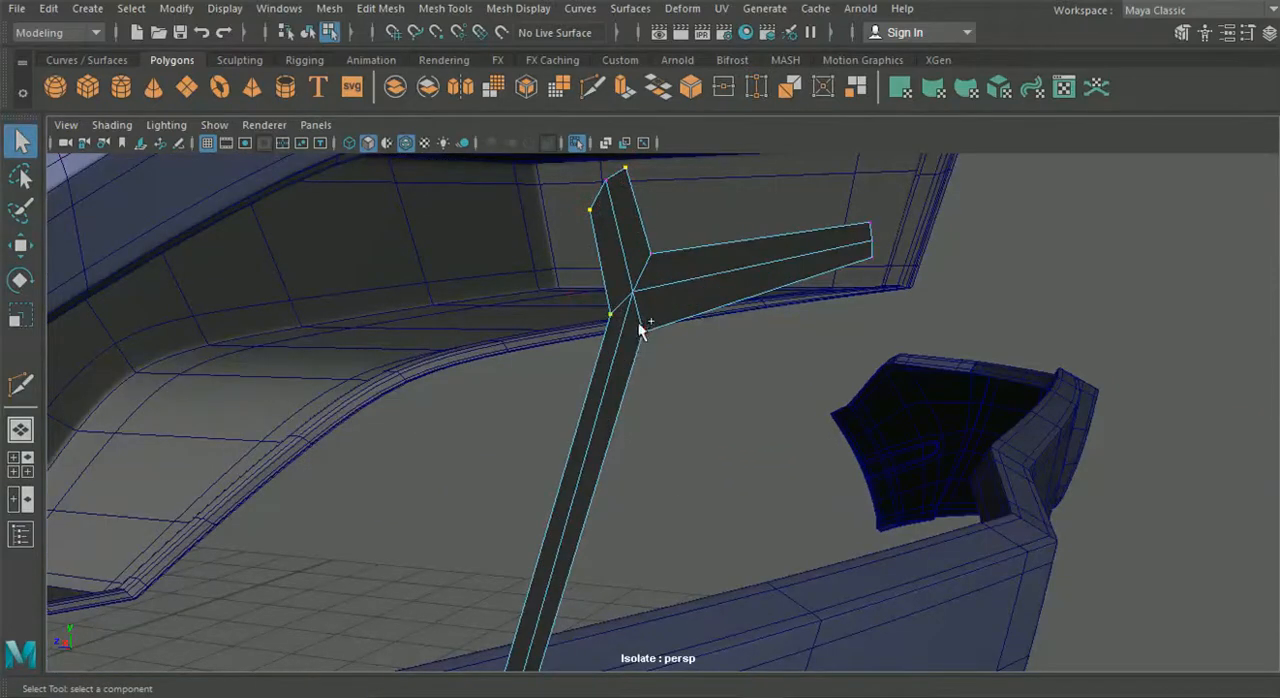
left_click_drag(643, 412, 680, 368, "alt")
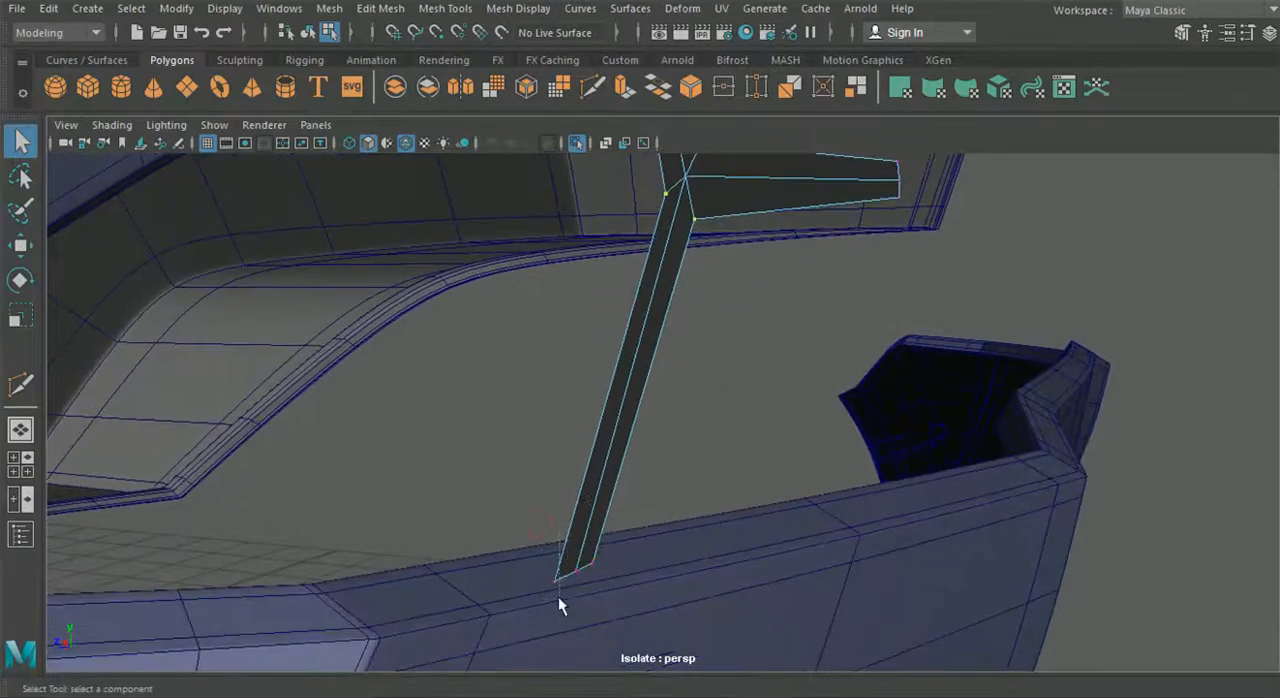
left_click_drag(787, 455, 611, 471, "alt")
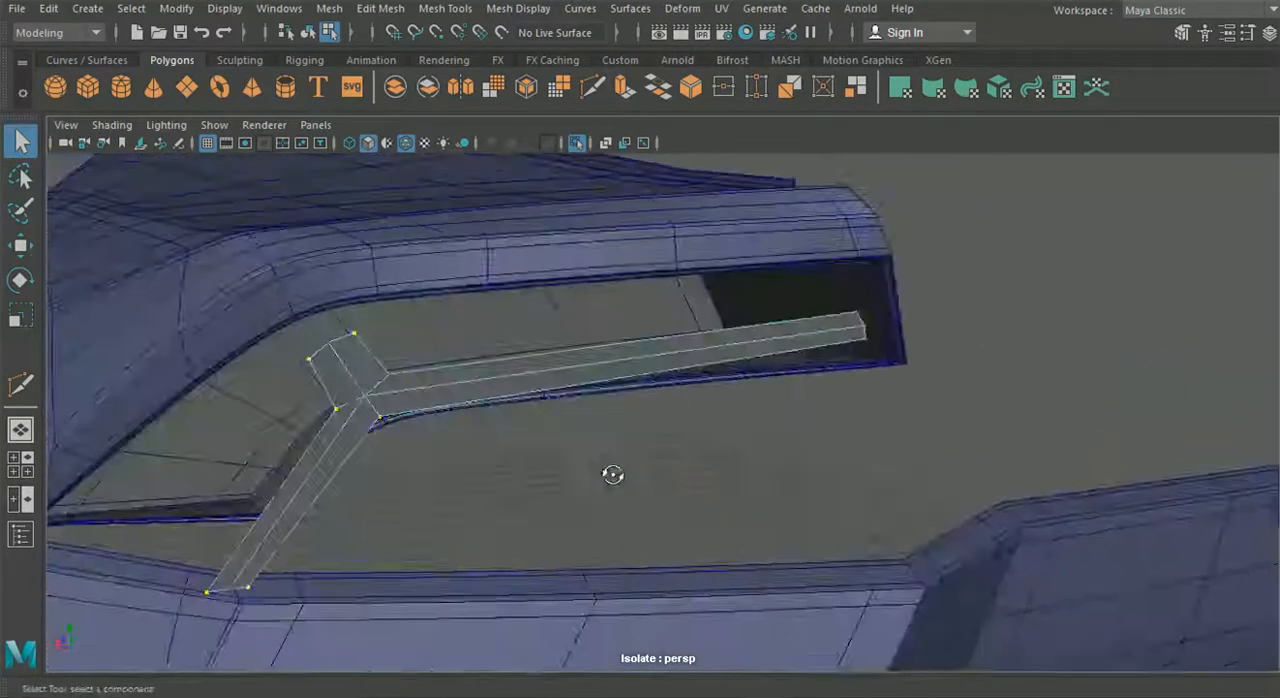
left_click_drag(837, 290, 867, 315, "shift")
left_click_drag(874, 382, 858, 333, "shift")
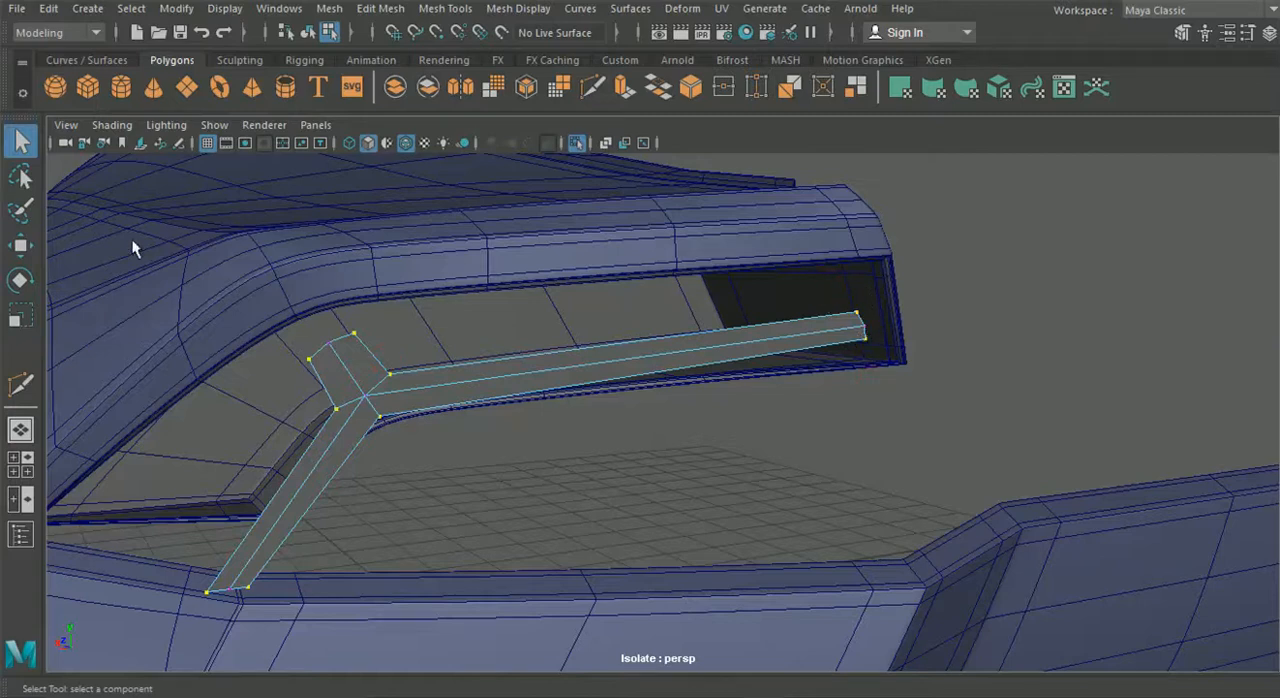
left_click(25, 250)
left_click_drag(490, 412, 624, 403, "alt")
middle_click_drag(609, 444, 598, 446)
left_click_drag(597, 444, 471, 460, "alt")
- Switch to object selection and move the whole light strip in depth to sit inside the tail light housing
left_click(308, 34)
left_click_drag(129, 375, 523, 334, "alt")
scroll(540, 334, "up", 2)
middle_click_drag(569, 334, 686, 350, "alt")
scroll(470, 369, "up", 2)
scroll(510, 360, "down", 1)
left_click(591, 371)
left_click_drag(591, 371, 809, 429, "alt")
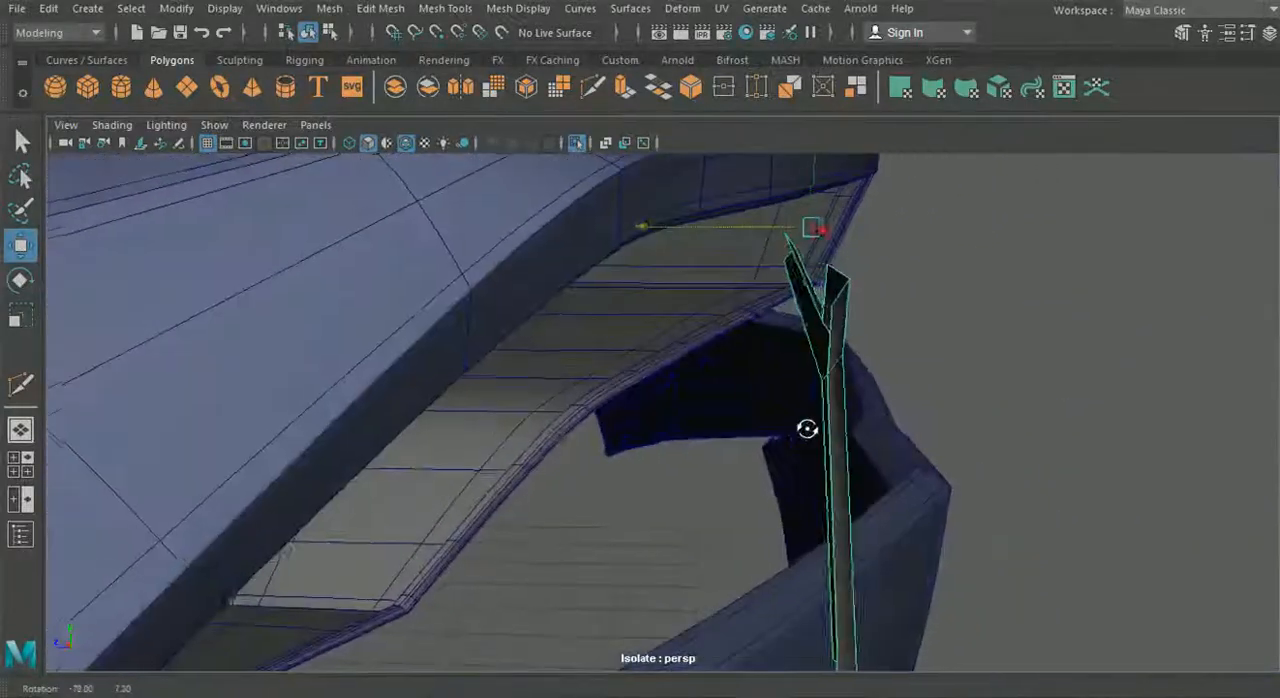
left_click_drag(674, 226, 660, 382, "alt")
left_click_drag(740, 420, 712, 398, "alt")
left_click_drag(355, 385, 570, 367, "alt")
middle_click_drag(97, 417, 562, 350, "alt")
left_click_drag(394, 417, 731, 406, "alt")
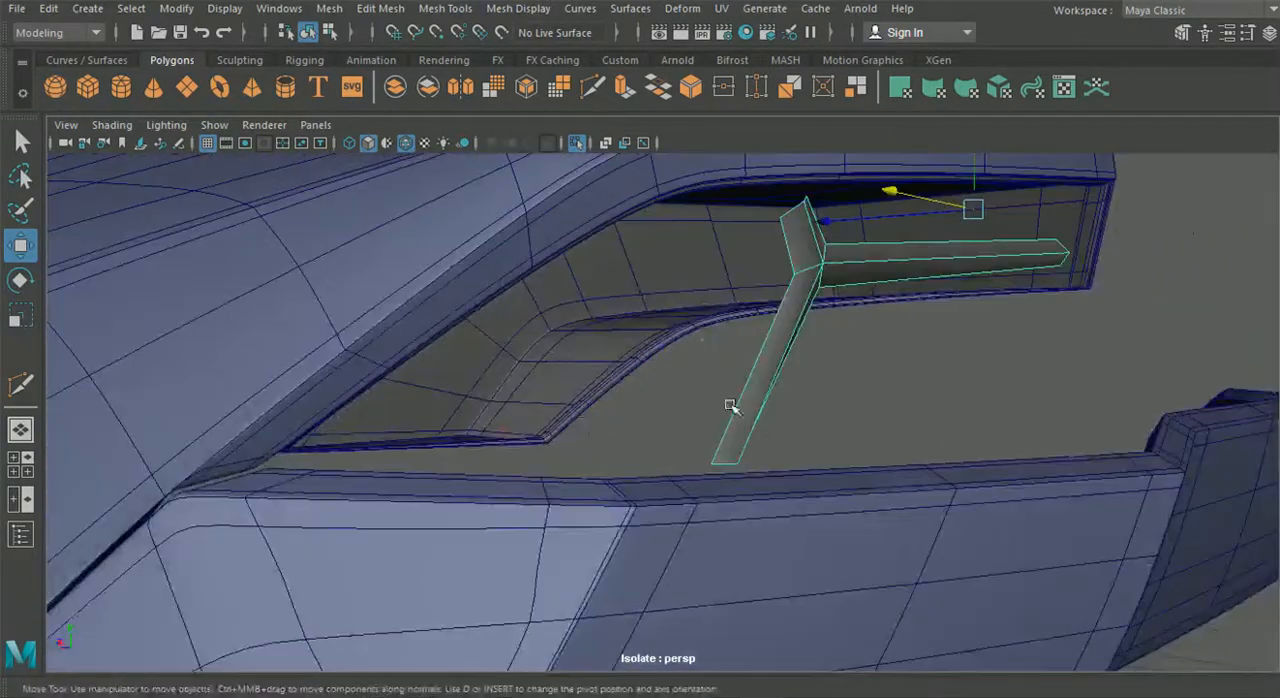
- Select the vertices of the short branch and lower arm and move them toward the car's front in the top view
right_click(757, 390)
left_click(675, 147)
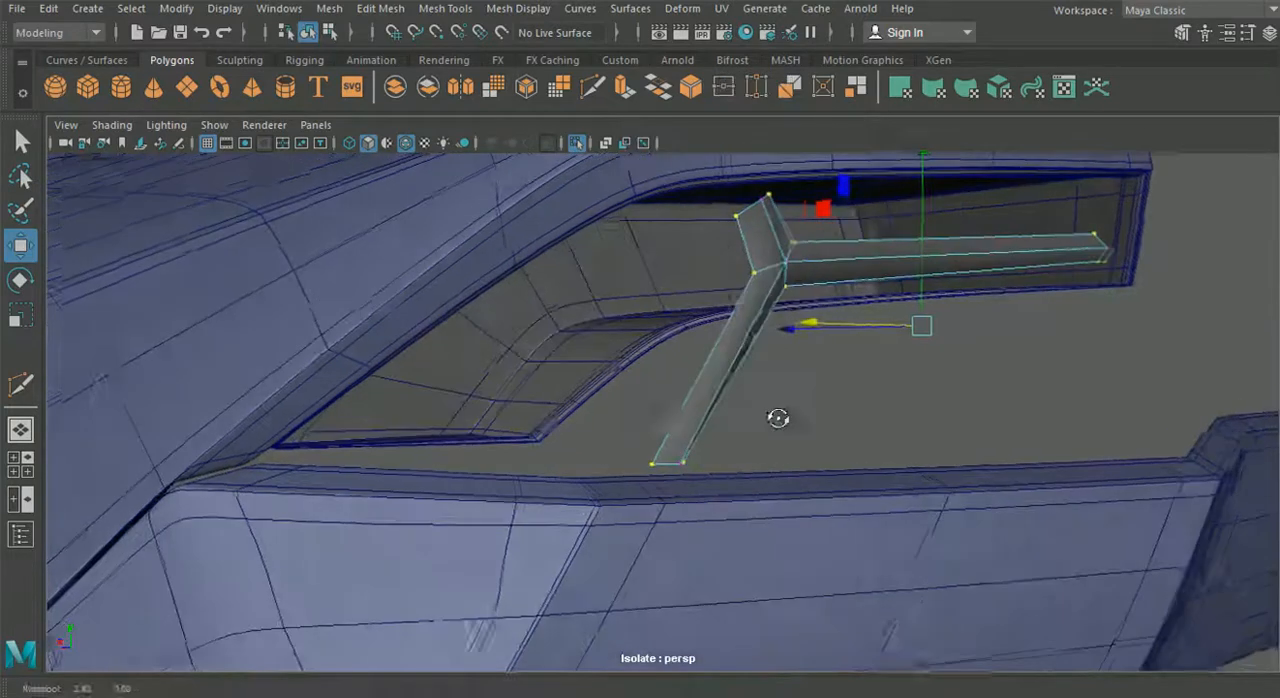
left_click_drag(632, 270, 600, 335, "alt")
left_click(20, 463)
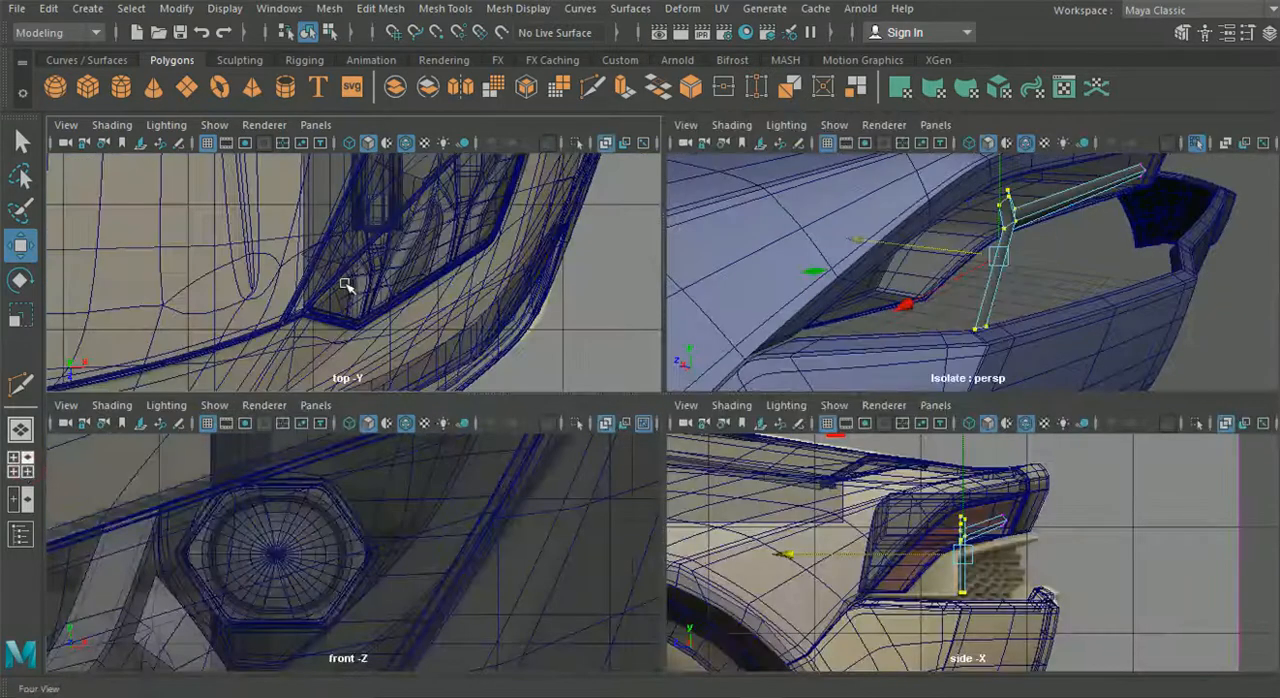
key("space")
scroll(357, 294, "down", 5)
middle_click_drag(572, 168, 588, 640, "alt")
scroll(583, 383, "down", 1)
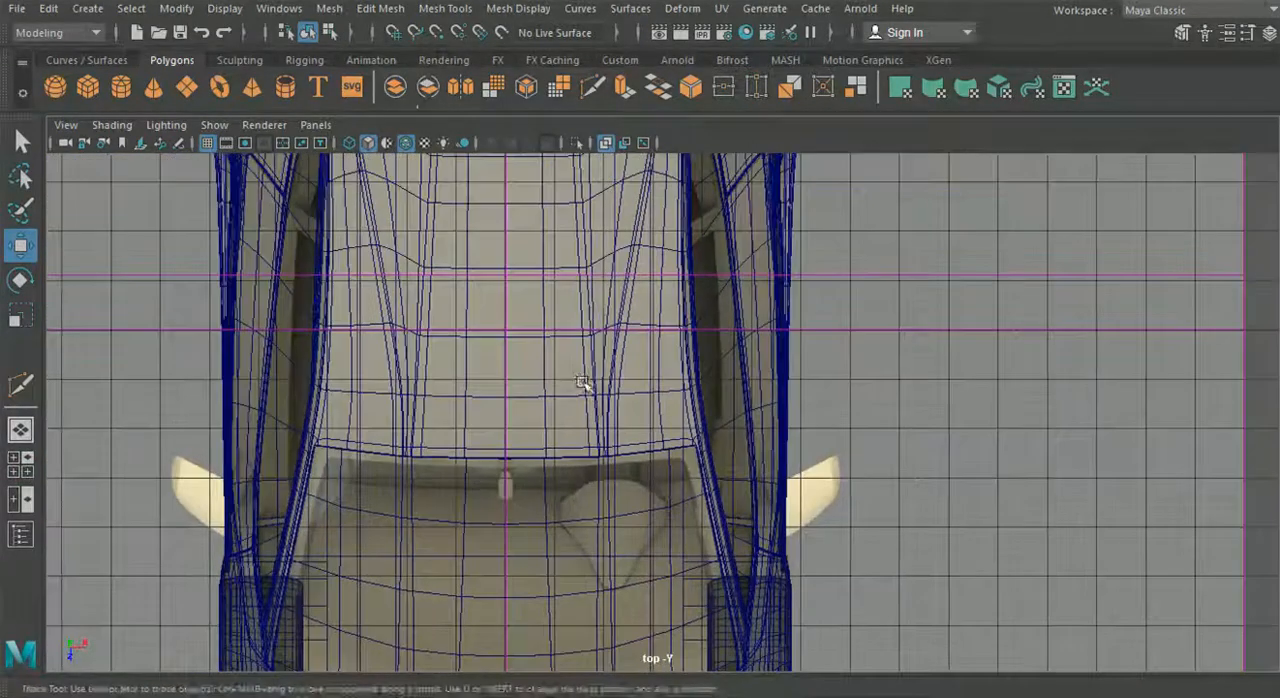
middle_click_drag(583, 300, 543, 551, "alt")
middle_click_drag(577, 205, 574, 486, "alt")
scroll(723, 262, "up", 4)
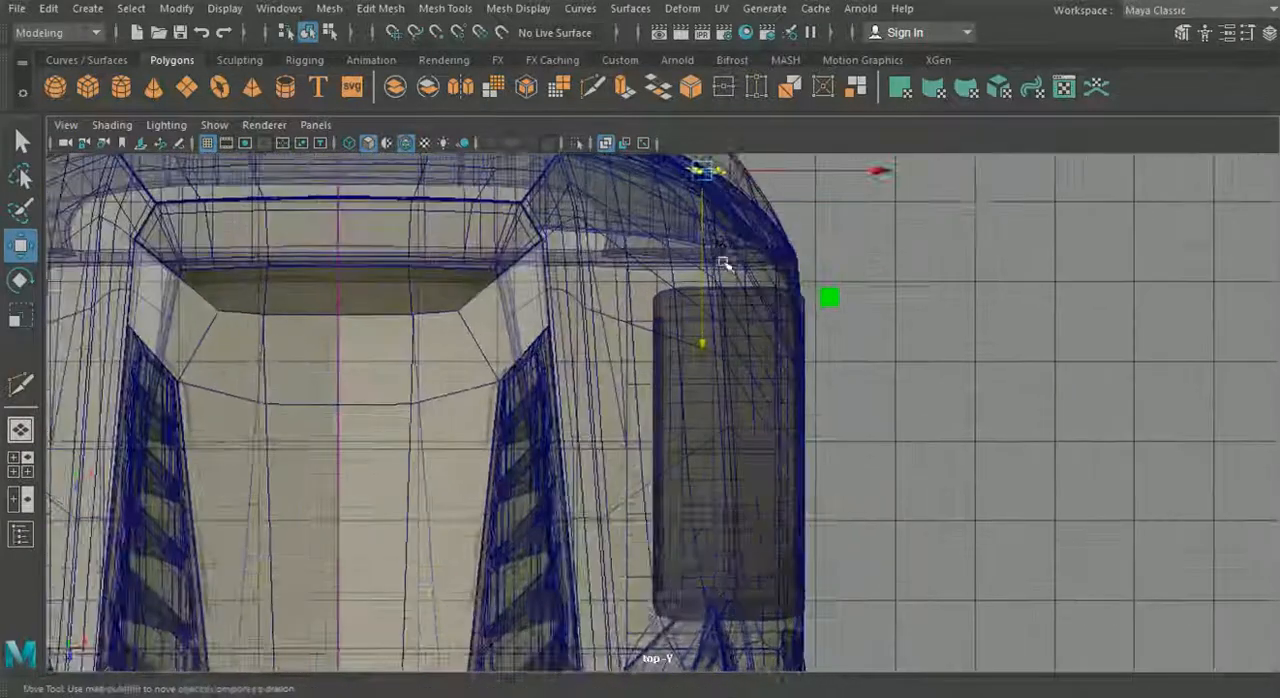
middle_click_drag(726, 266, 699, 429, "alt")
scroll(698, 428, "up", 7)
middle_click_drag(706, 338, 693, 417, "alt")
scroll(693, 417, "up", 2)
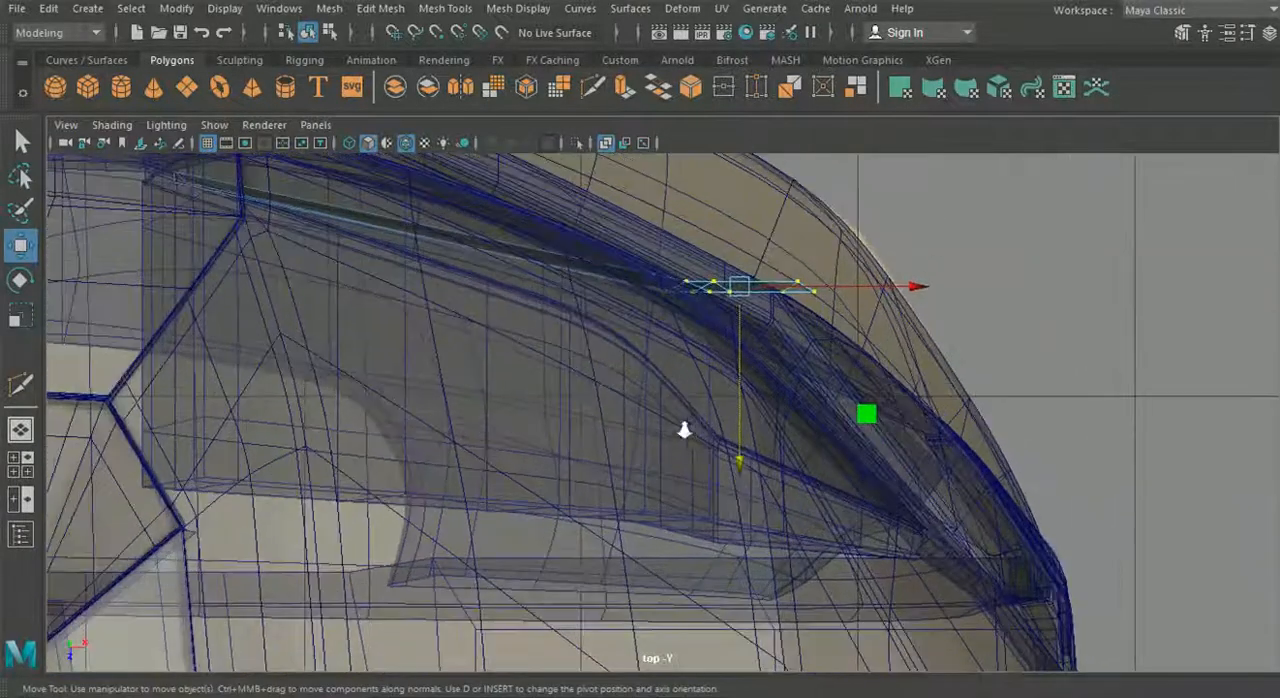
left_click_drag(735, 455, 736, 476)
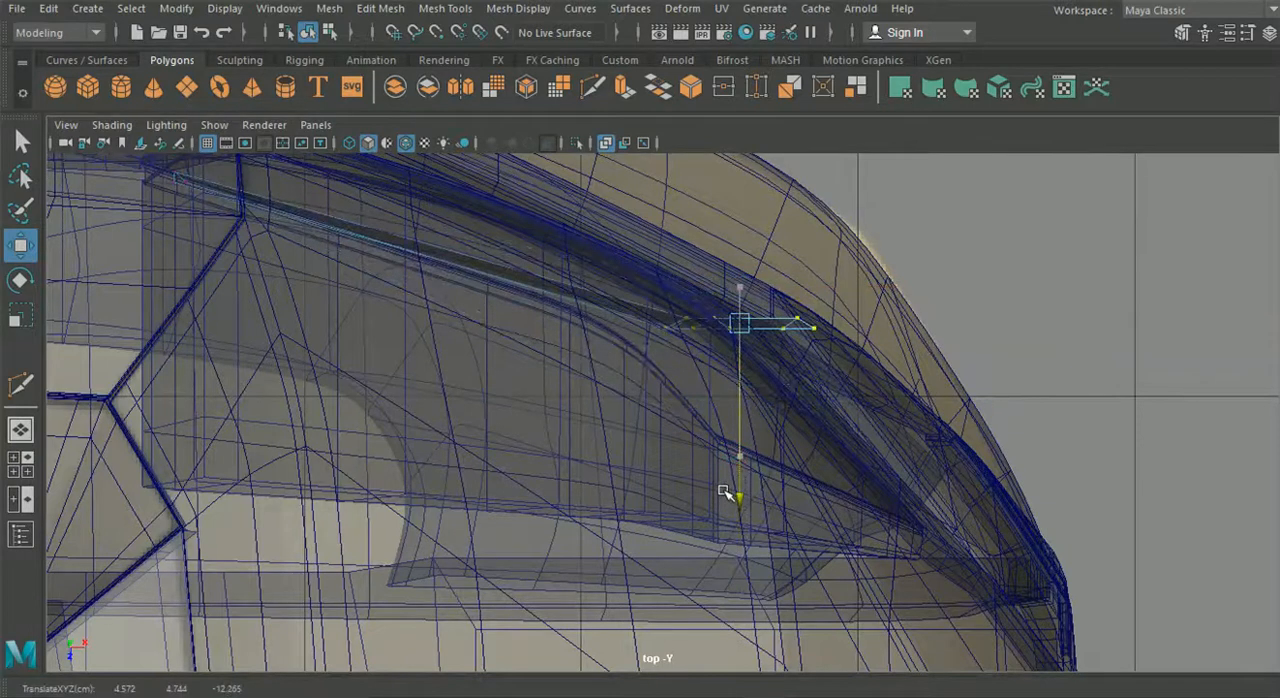
- Select the lower arm's end vertices in the perspective view and move them in depth to fit inside the housing
left_click(22, 431)
left_click_drag(650, 461, 688, 453, "alt")
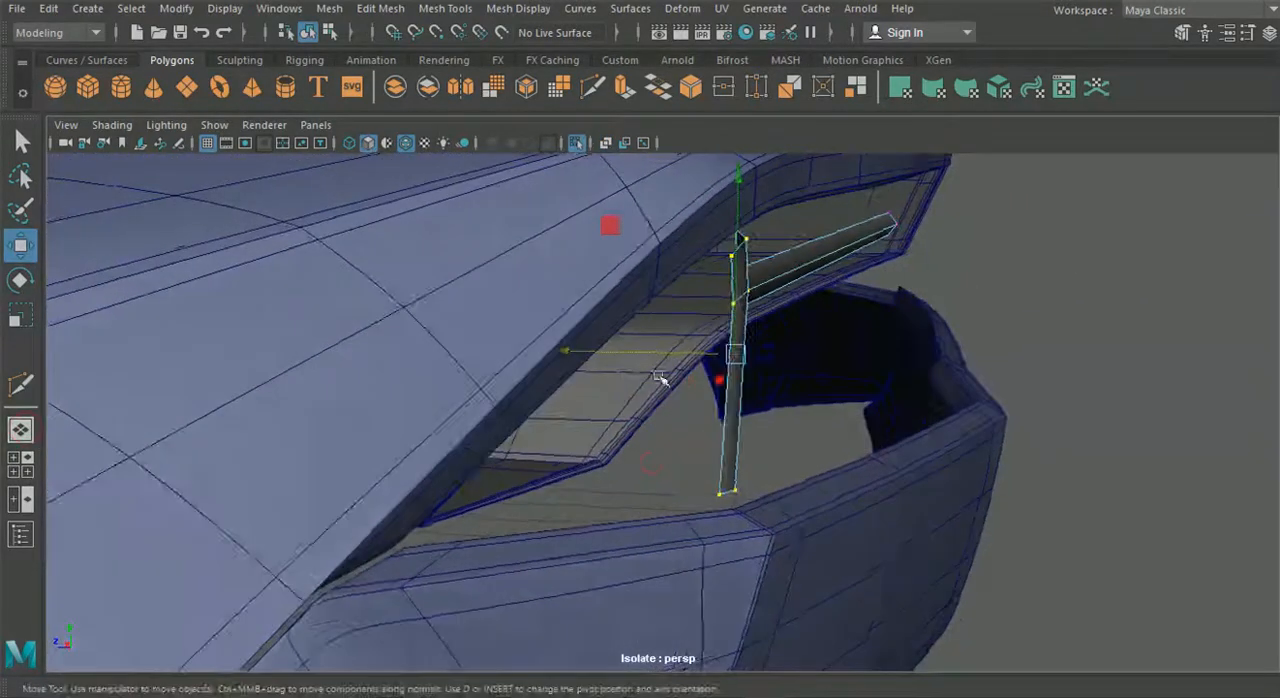
left_click_drag(612, 353, 585, 415, "alt")
mouse_move(597, 470)
left_mouse_down()
mouse_move(346, 489)
mouse_move(289, 509)
mouse_move(634, 495)
mouse_move(556, 494)
mouse_move(592, 493)
left_mouse_up()
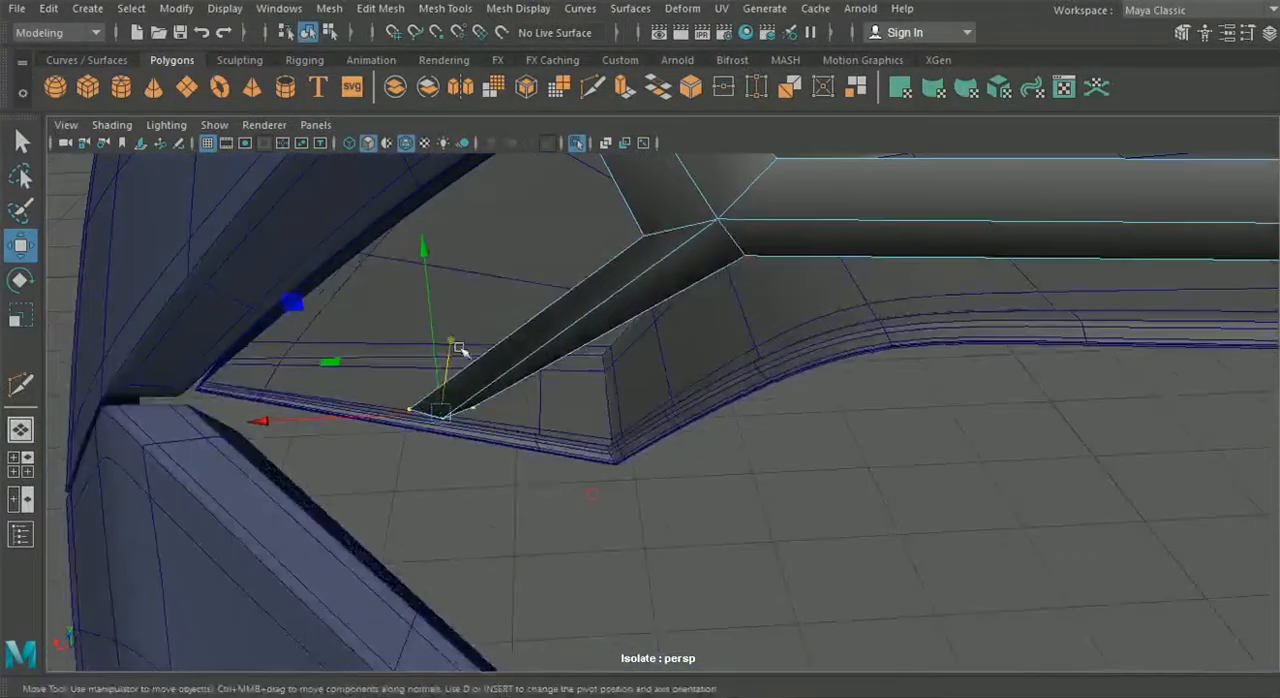
left_click_drag(453, 344, 737, 401)
- Select the vertices around the short branch and junction and rotate them to follow the slope of the housing
left_click_drag(626, 253, 626, 253)
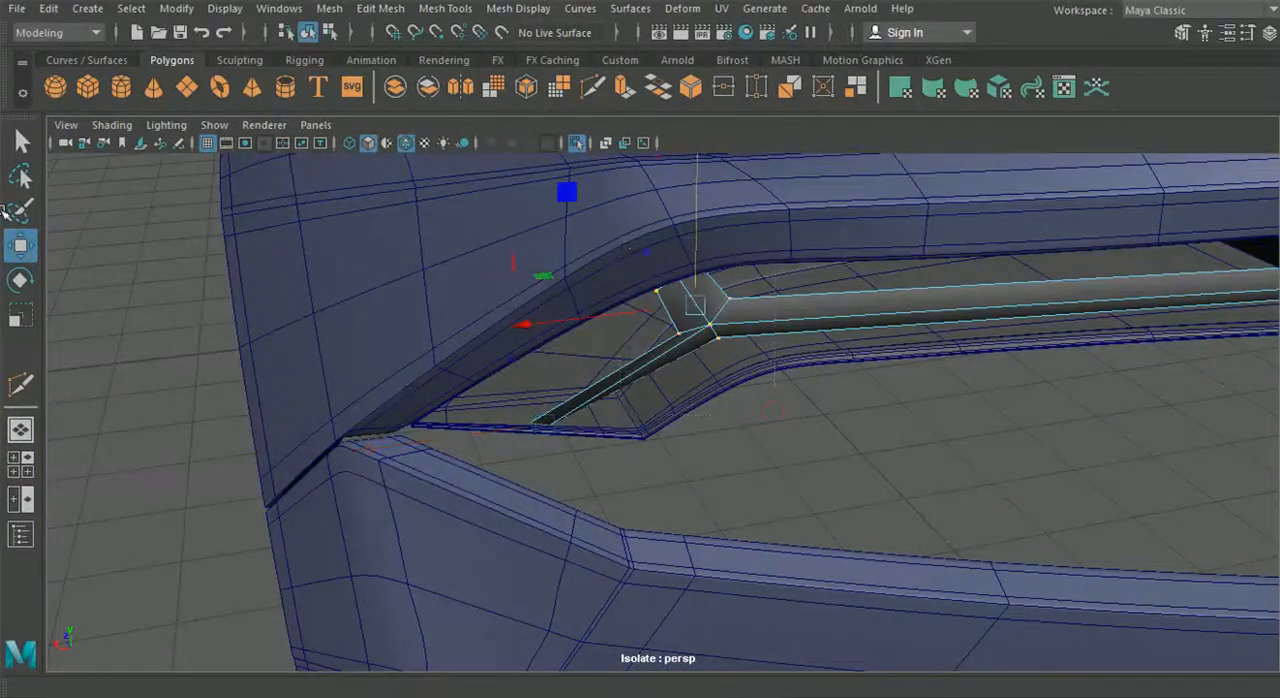
left_click(28, 282)
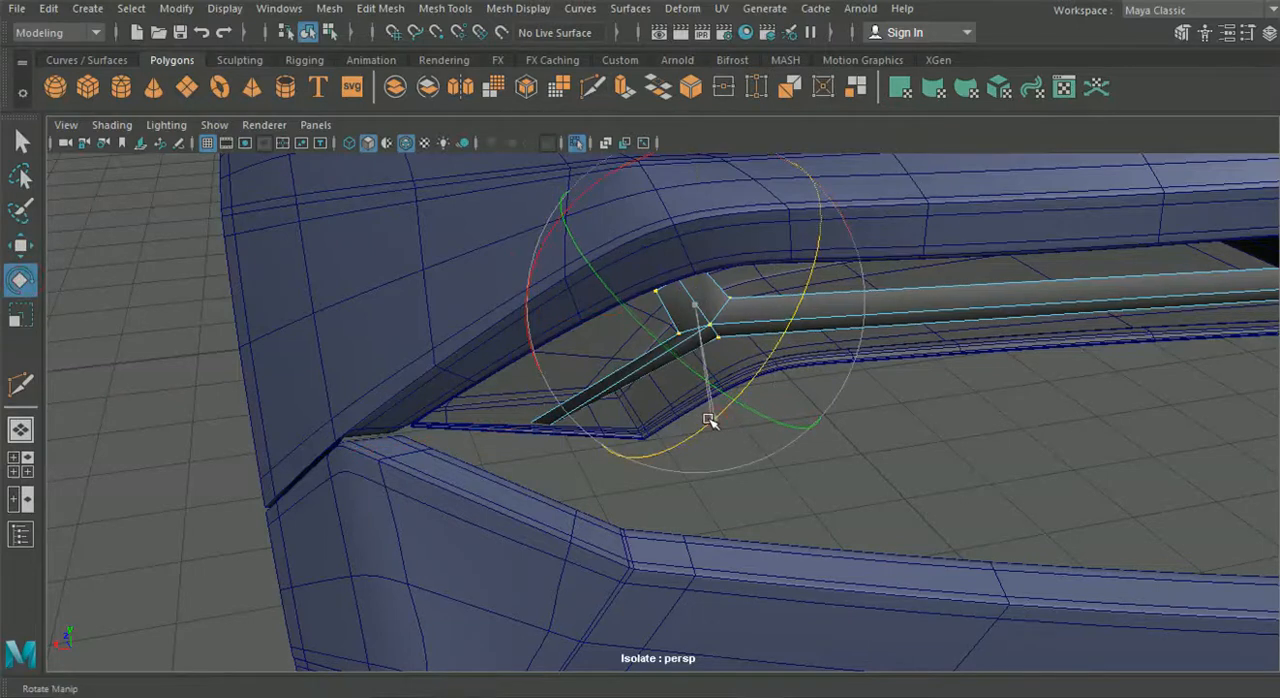
left_click_drag(703, 426, 661, 304, "alt")
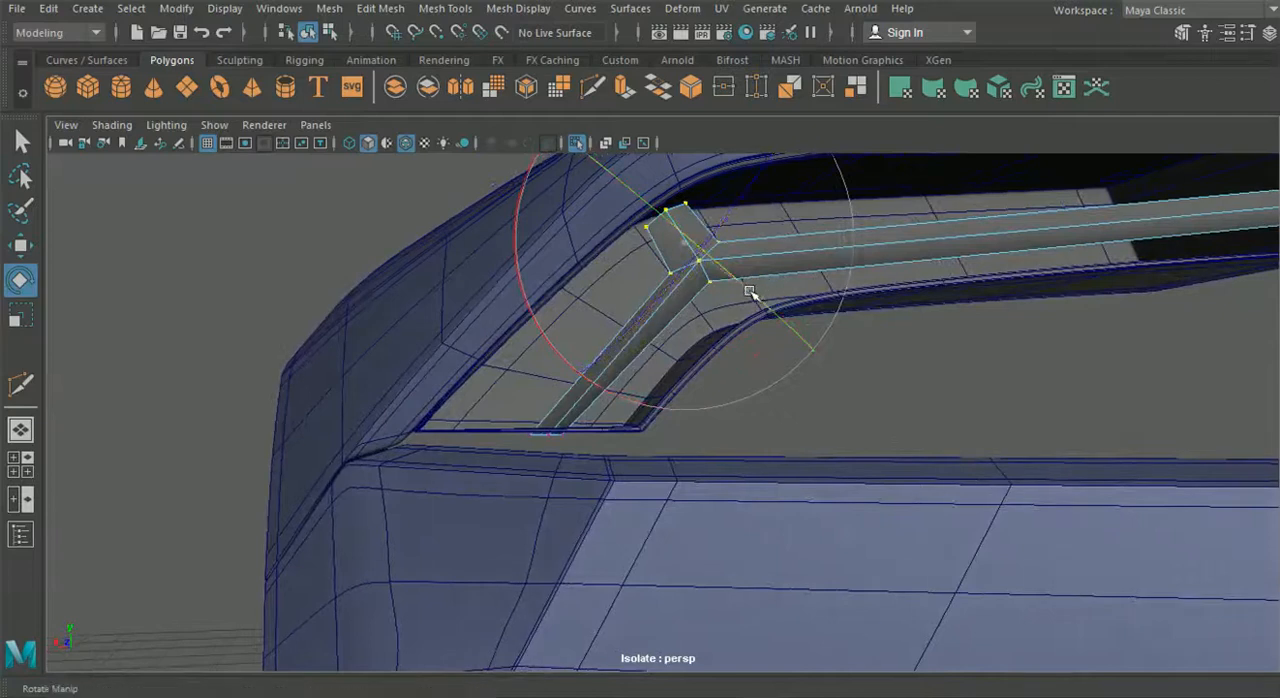
left_click_drag(733, 292, 910, 307, "alt")
left_click_drag(919, 250, 741, 278, "alt")
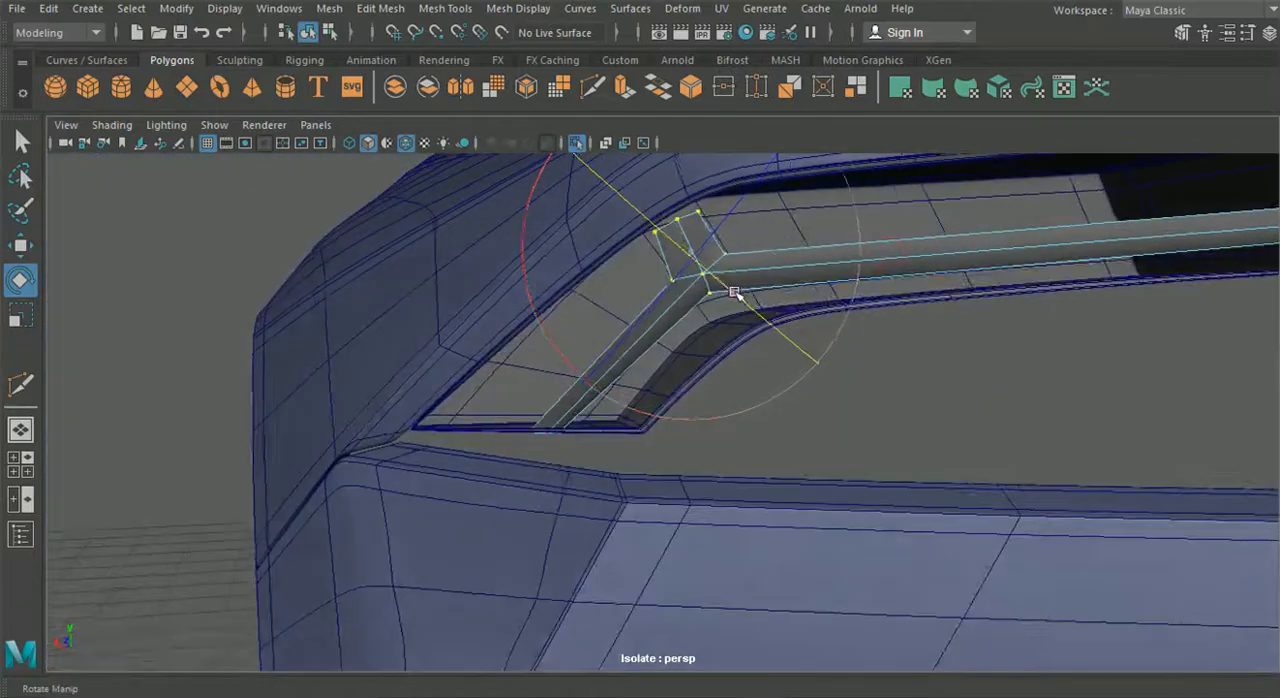
scroll(857, 372, "down", 5)
left_click_drag(818, 392, 730, 386, "alt")
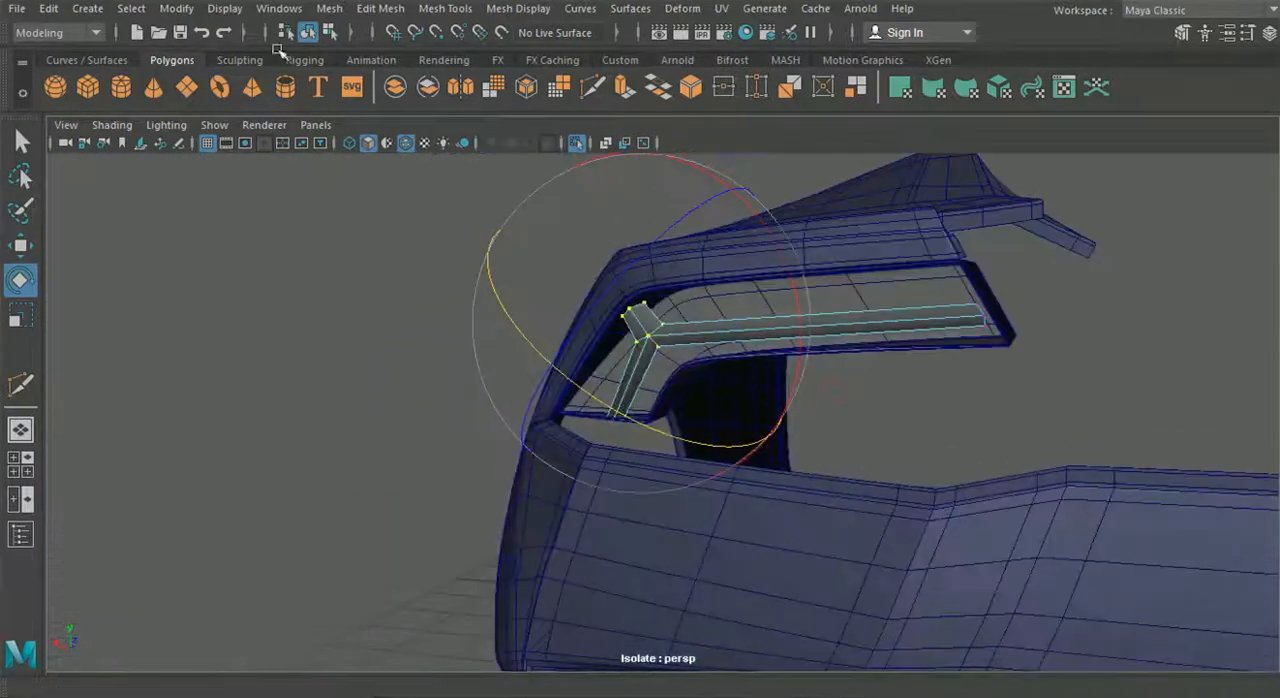
- Return to object selection, nudge the whole light strip inside the housing, and deselect it
left_click(308, 32)
left_click_drag(363, 277, 850, 375, "alt")
left_click(727, 336)
left_click(20, 243)
left_click_drag(779, 285, 776, 287)
left_click(999, 449)
scroll(997, 449, "down", 4)
left_click_drag(997, 449, 388, 433, "alt")
scroll(672, 430, "up", 5)
- Change the front viewport to the back orthographic view, maximize it, and frame the light strip's junction
left_click(31, 470)
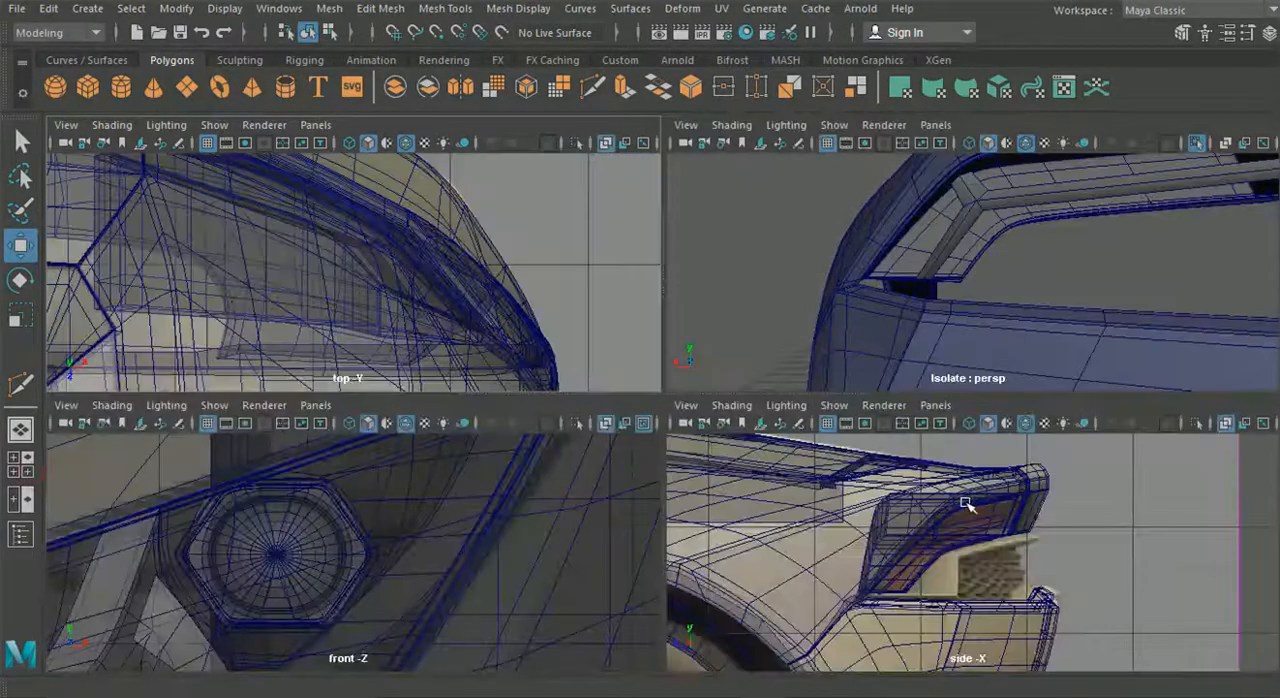
left_click(314, 405)
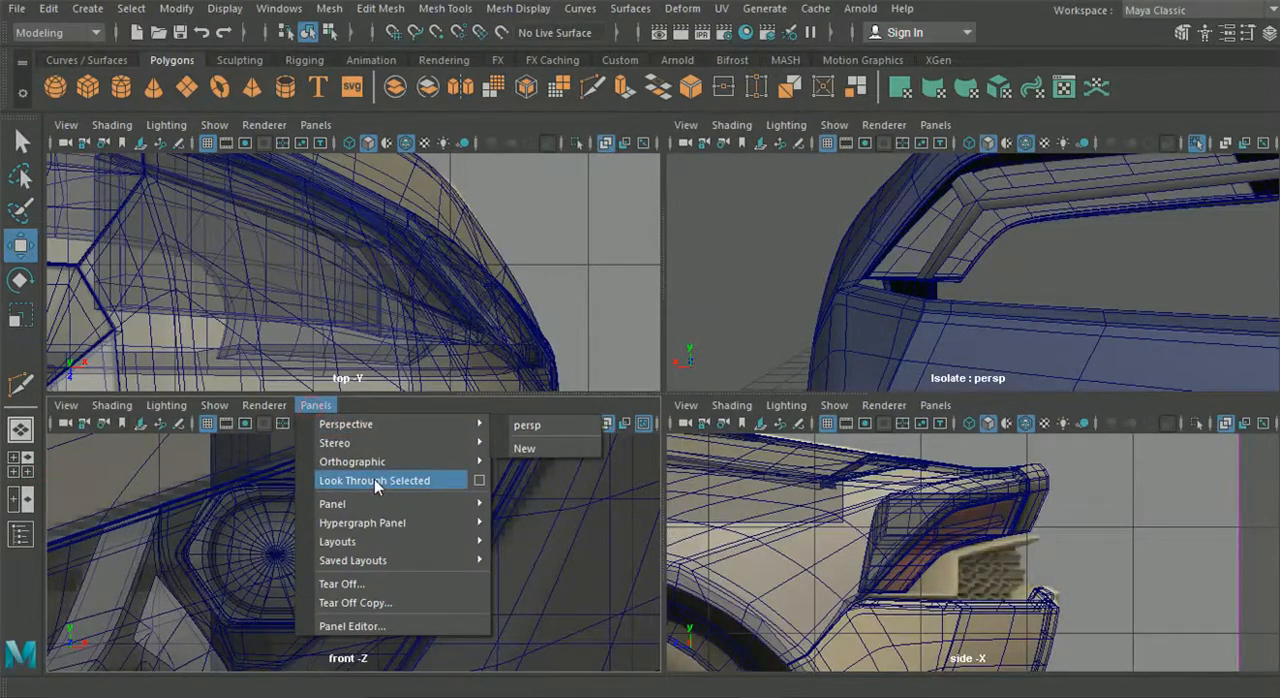
mouse_move(372, 464)
left_click(546, 462)
key("space")
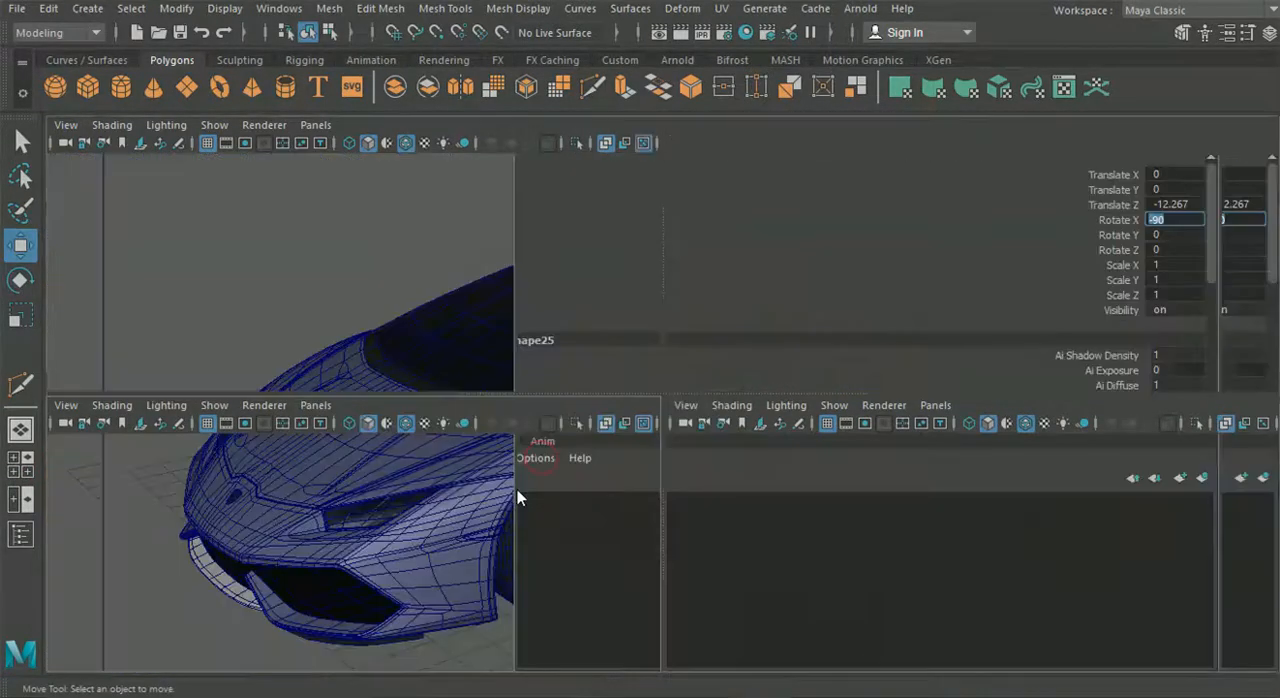
right_click_drag(518, 489, 523, 411, "alt")
middle_click_drag(674, 354, 690, 386, "alt")
right_click_drag(690, 386, 617, 141, "alt")
left_click(704, 377)
- Move the short branch's end vertices outward onto the upper curved edge of the housing to match the reference
right_click_drag(640, 190, 680, 243, "alt")
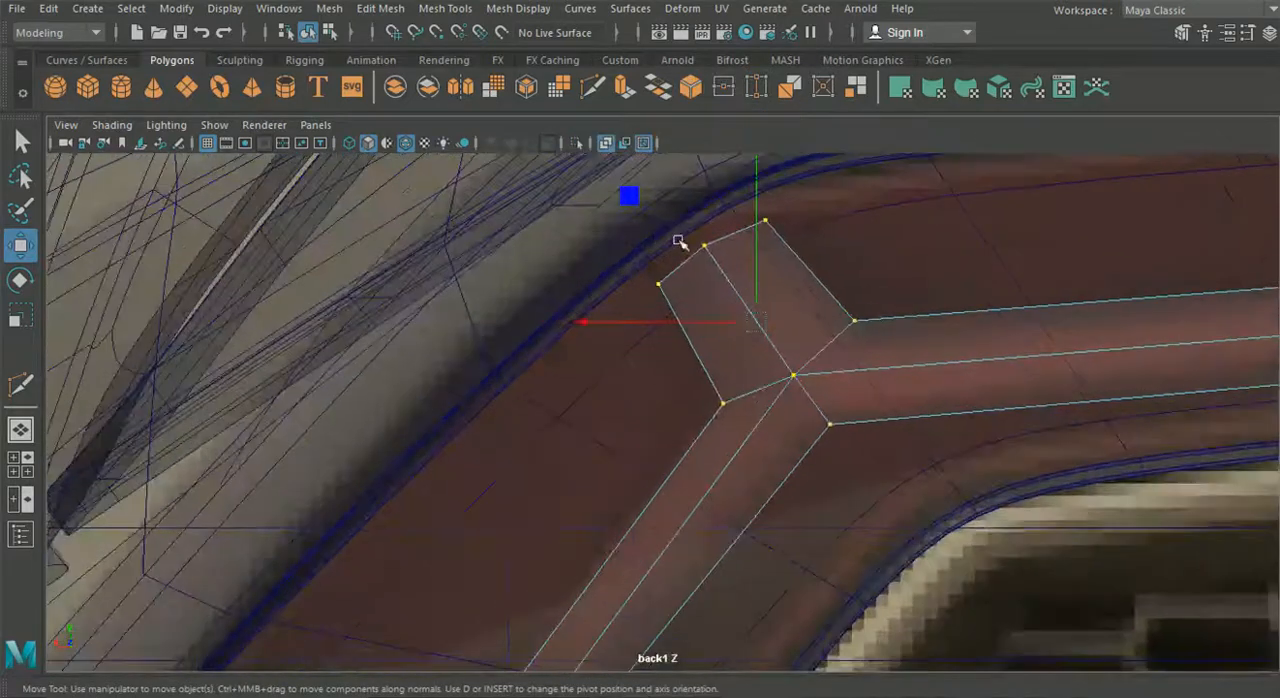
middle_click_drag(680, 243, 662, 296, "alt")
left_click_drag(696, 308, 697, 309)
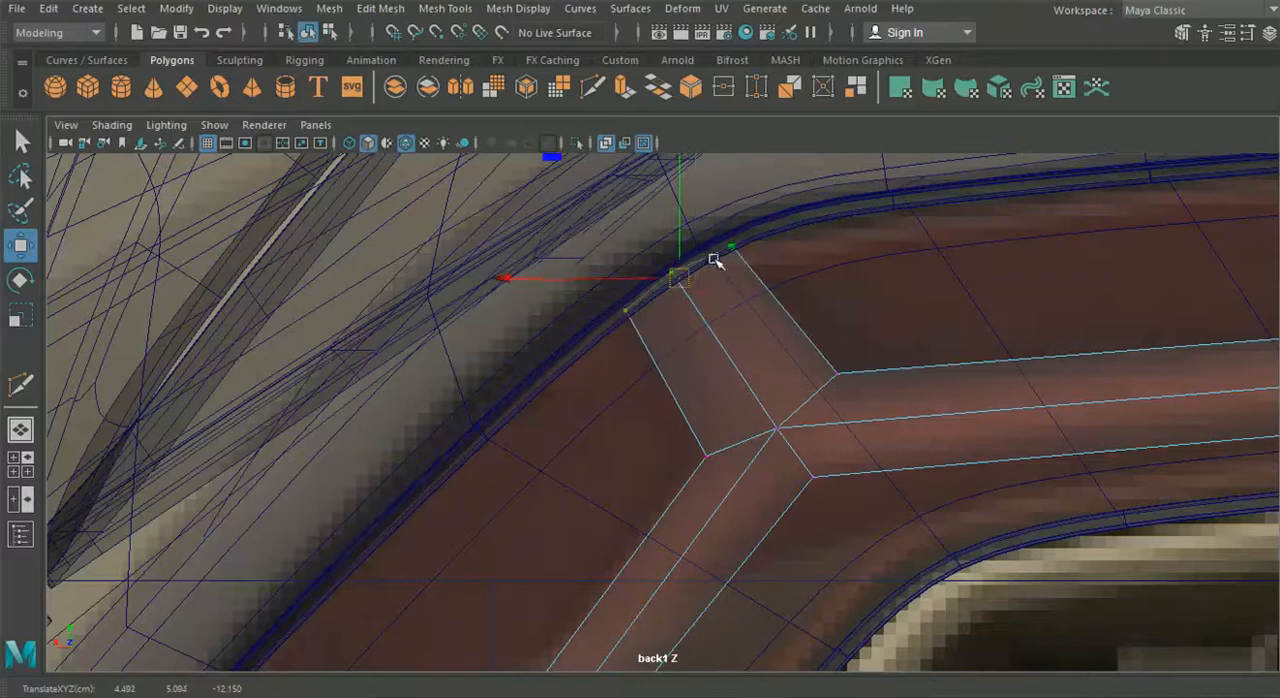
right_click_drag(760, 316, 646, 137)
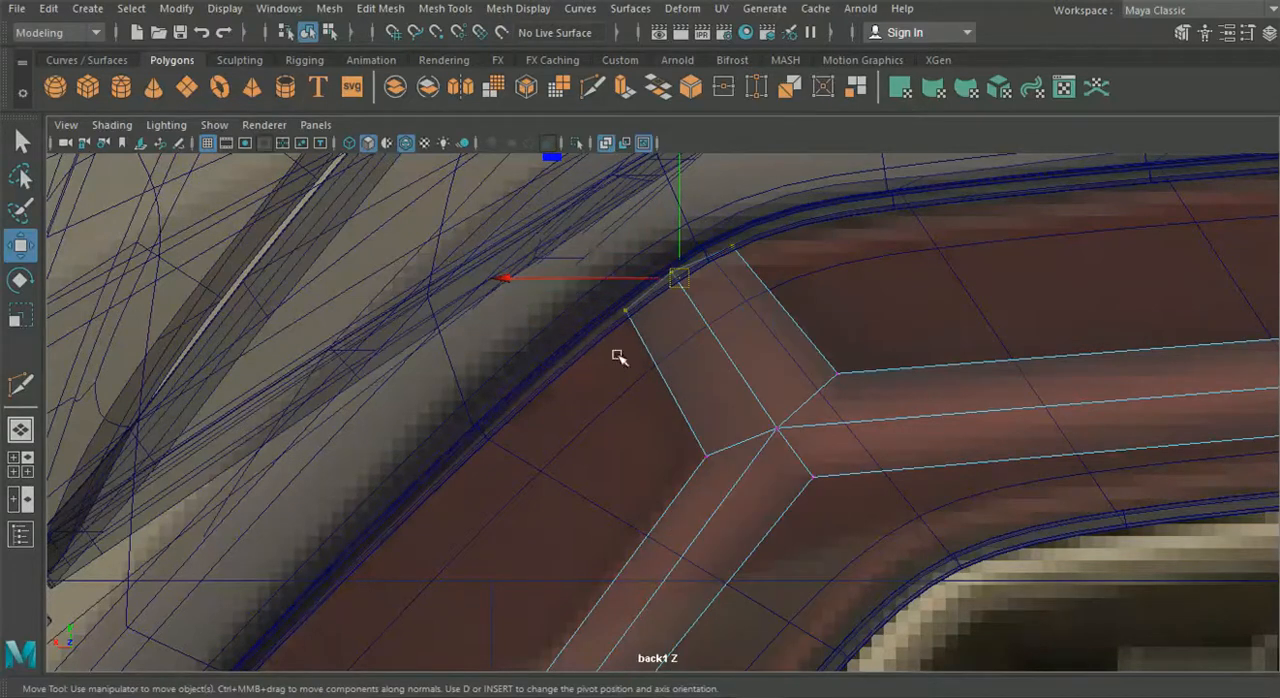
left_click_drag(637, 317, 640, 313)
left_click_drag(696, 225, 723, 248)
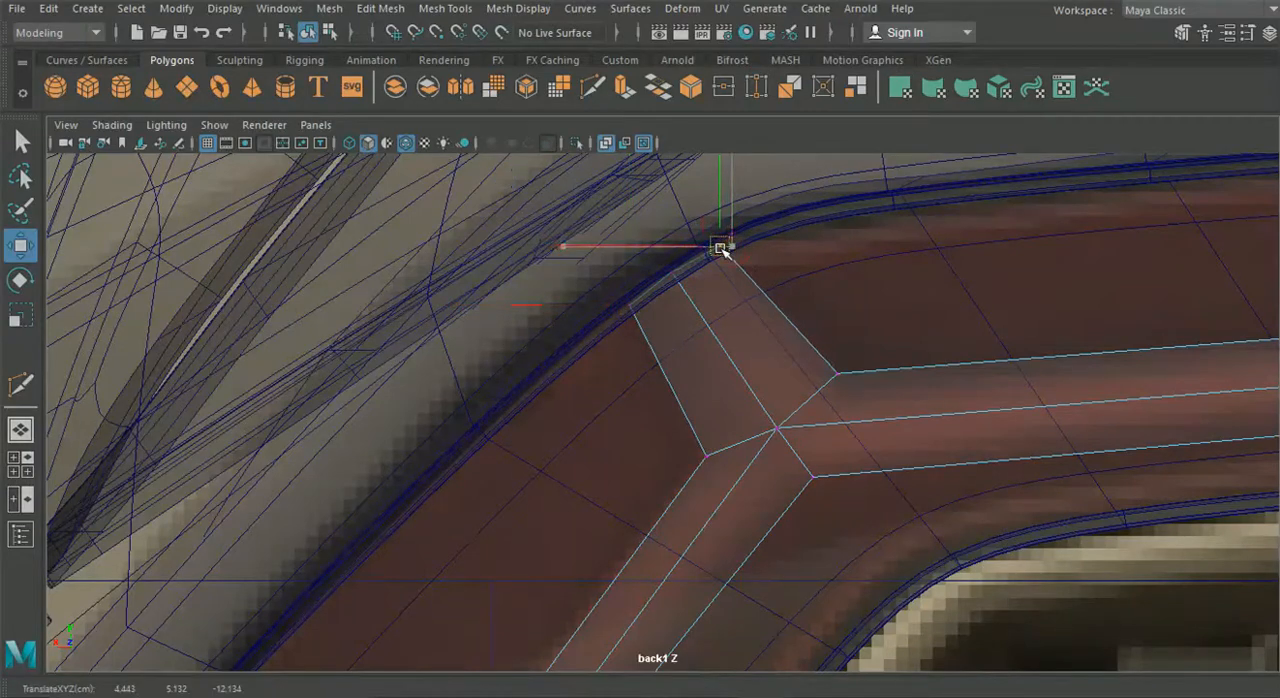
- Move the long strip's far end vertices onto the slanted end edge of the housing, including the lower corner vertex
scroll(952, 395, "down", 8)
middle_click_drag(1018, 428, 691, 431, "alt")
scroll(686, 424, "up", 8)
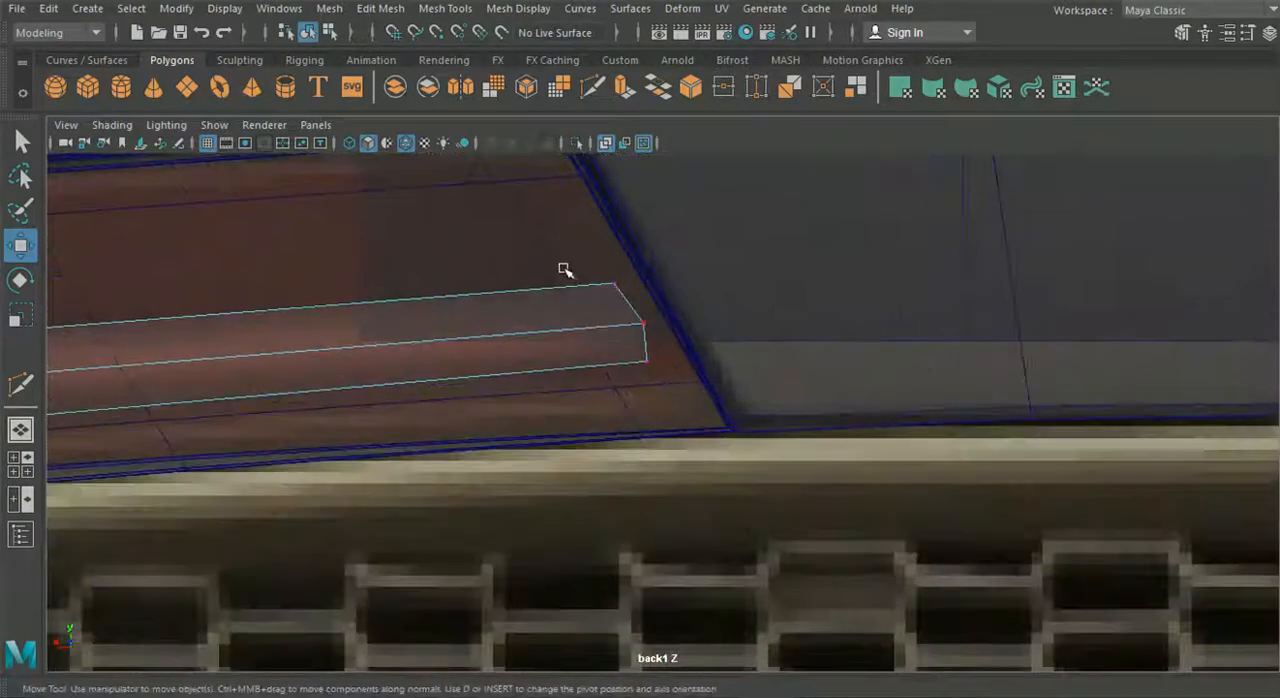
left_click_drag(556, 328, 597, 328)
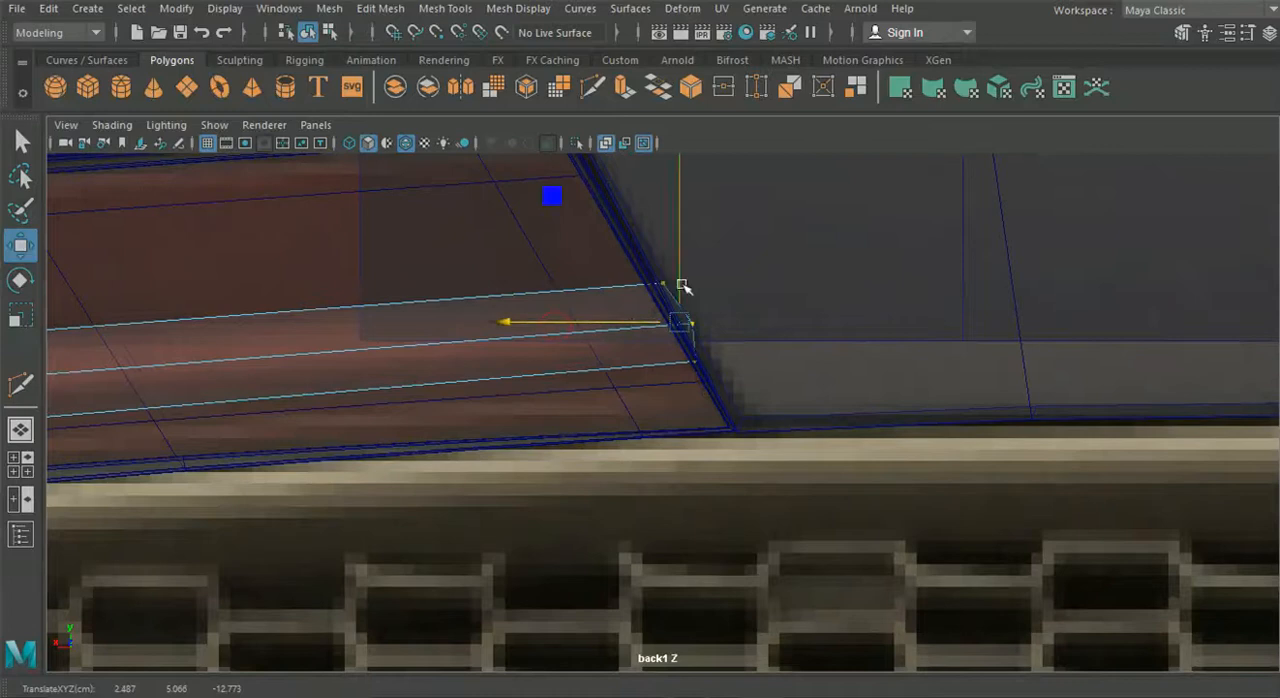
left_click_drag(678, 272, 658, 271)
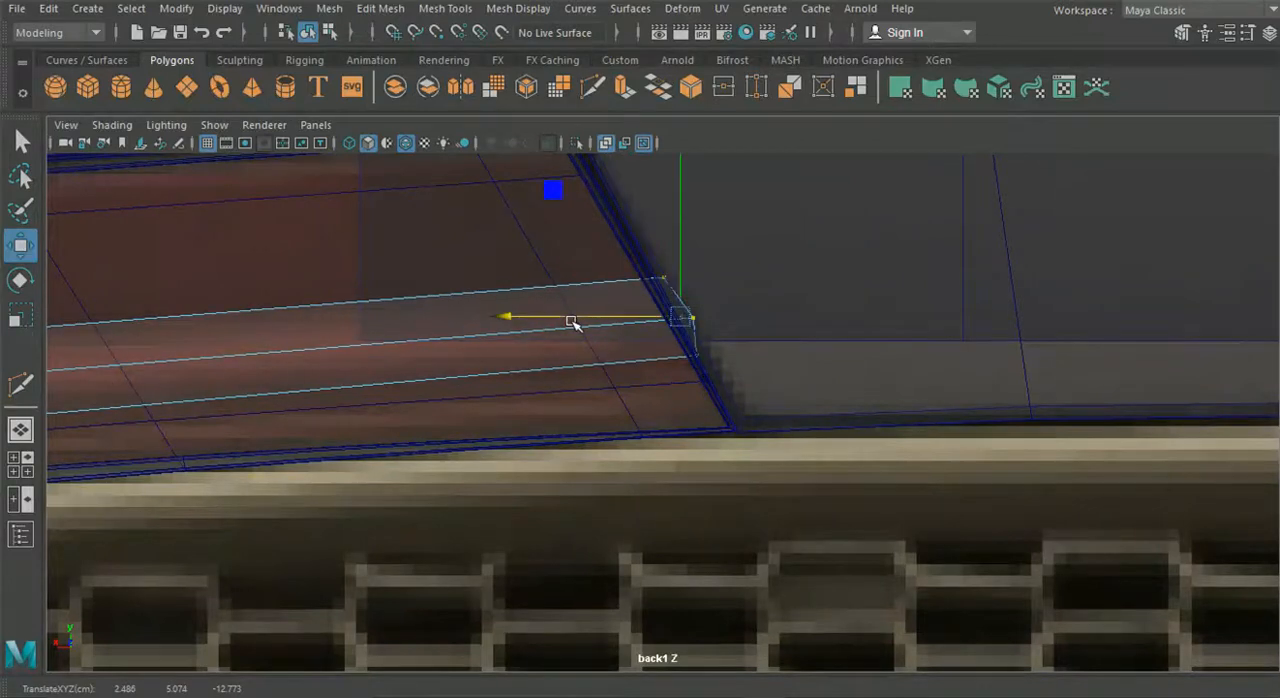
scroll(560, 350, "down", 8)
scroll(600, 390, "up", 8)
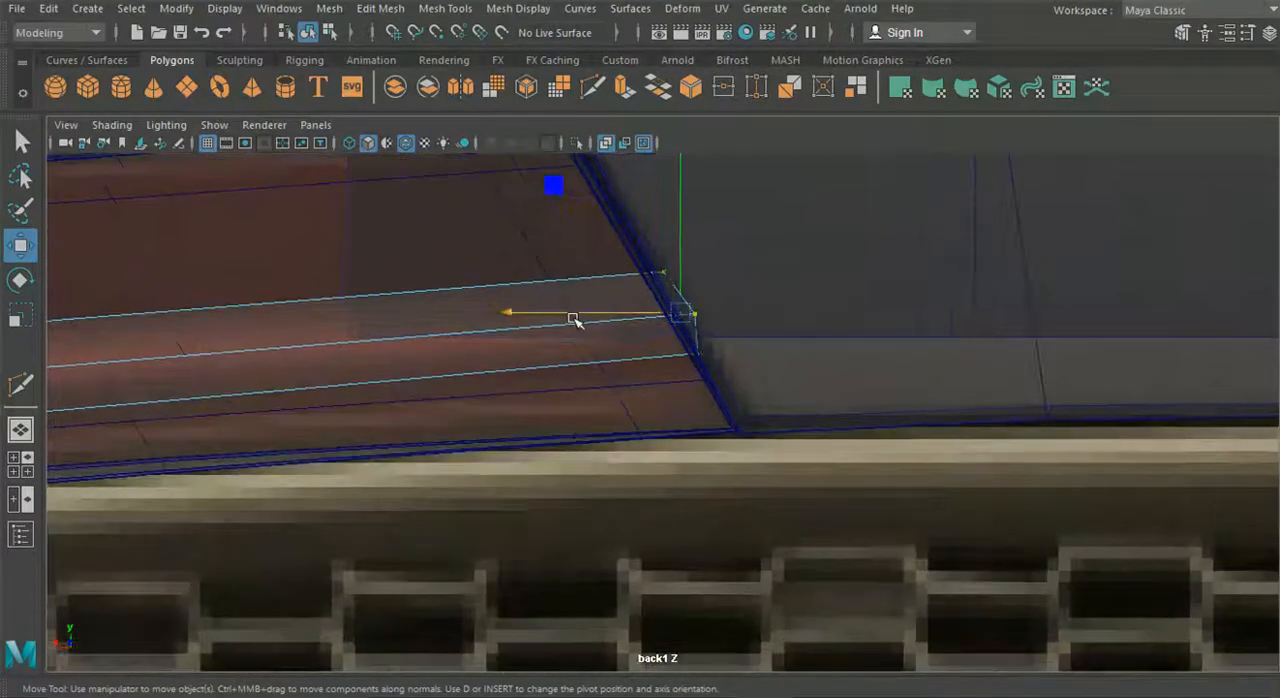
left_click_drag(589, 313, 582, 316)
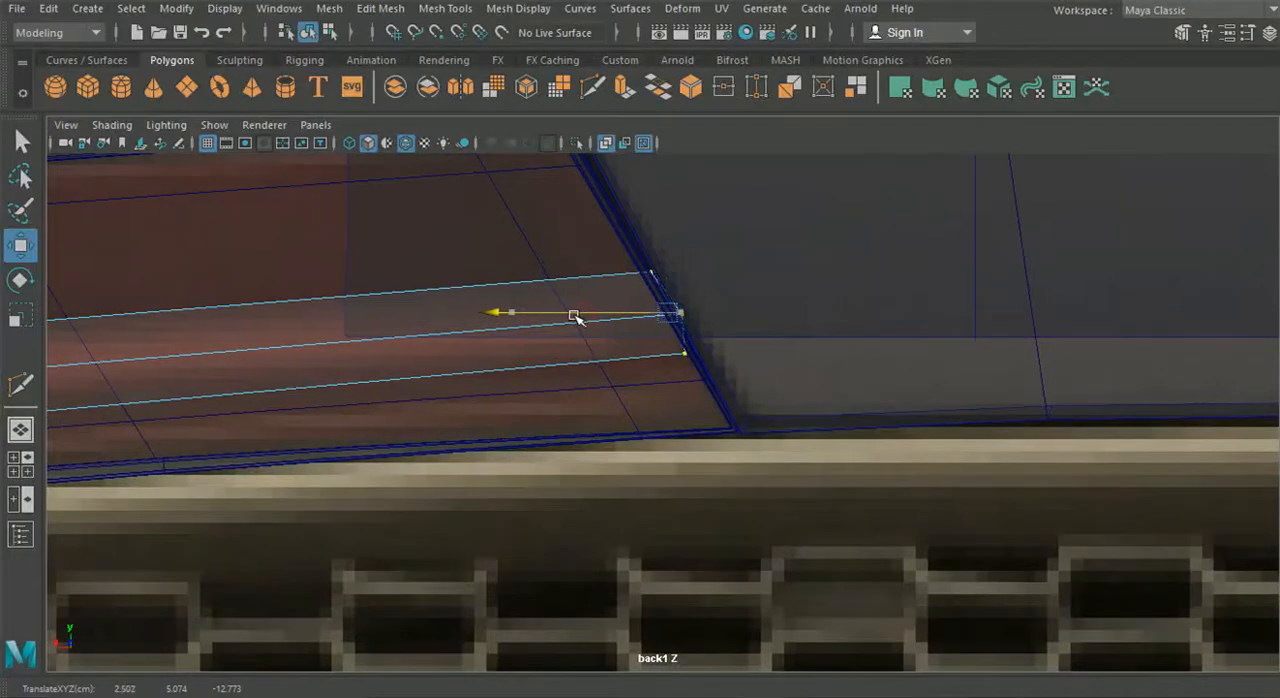
left_click_drag(762, 398, 642, 354)
left_click(598, 354)
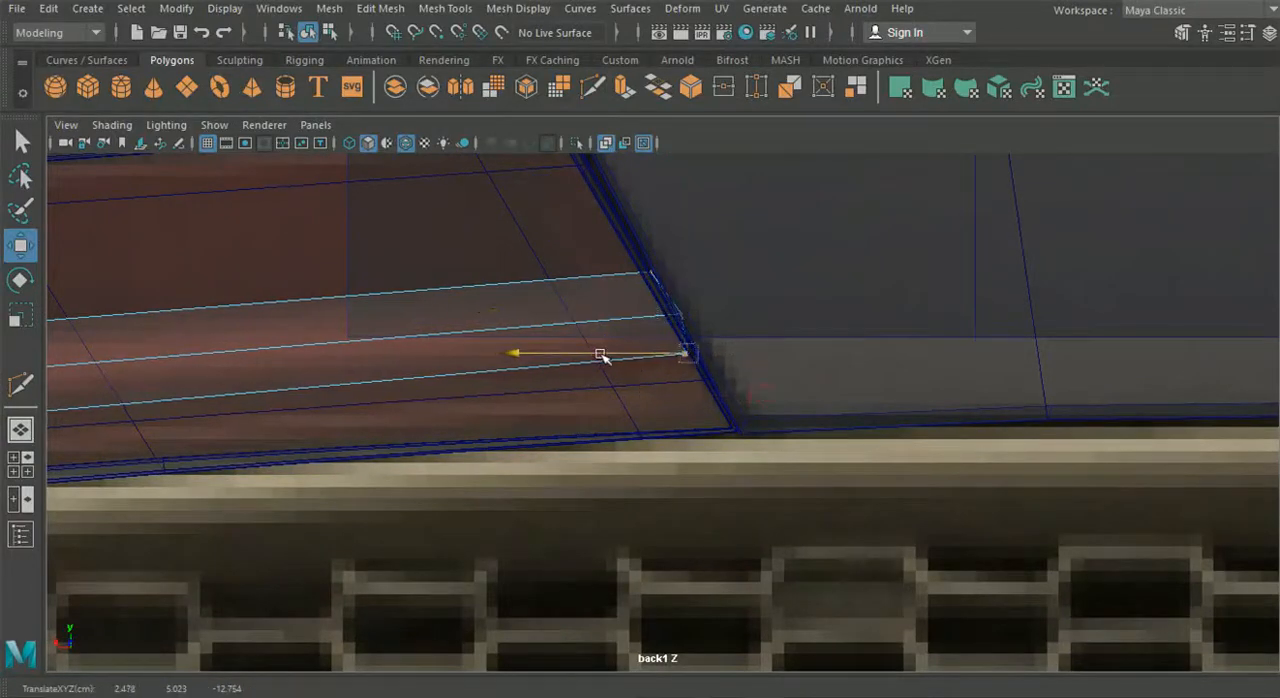
- Raise the lower arm's end vertices in the perspective view to meet the housing's lower edge
right_click_drag(604, 354, 315, 515, "alt")
middle_click_drag(315, 515, 703, 440, "alt")
right_click_drag(703, 440, 866, 394, "alt")
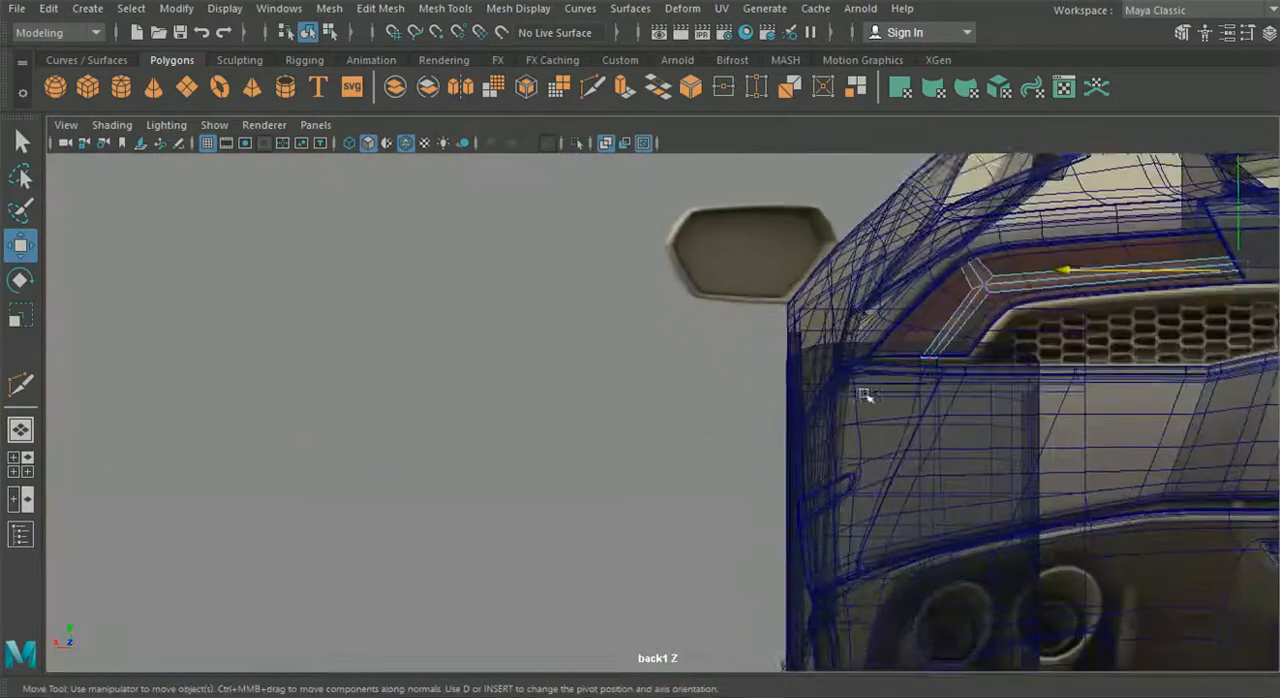
middle_click_drag(866, 394, 580, 484, "alt")
right_click_drag(535, 486, 572, 488, "alt")
scroll(560, 490, "up", 8)
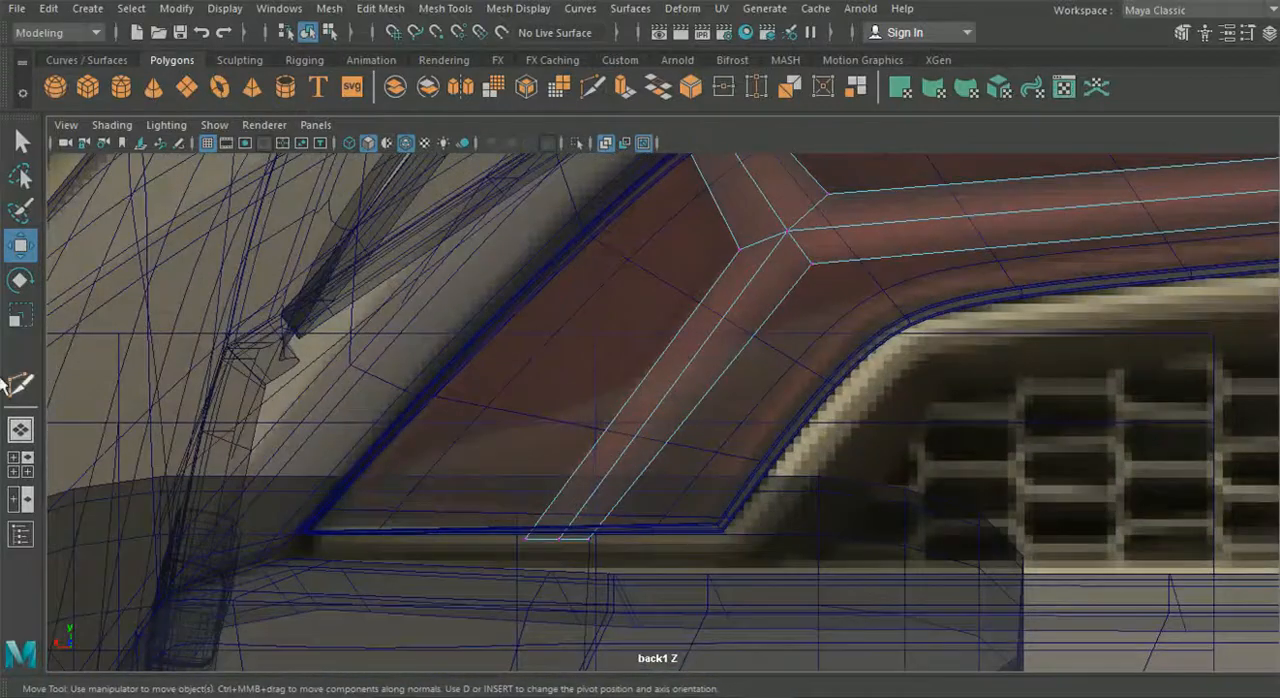
left_click(22, 431)
left_click_drag(486, 452, 577, 469, "alt")
scroll(577, 469, "up", 5)
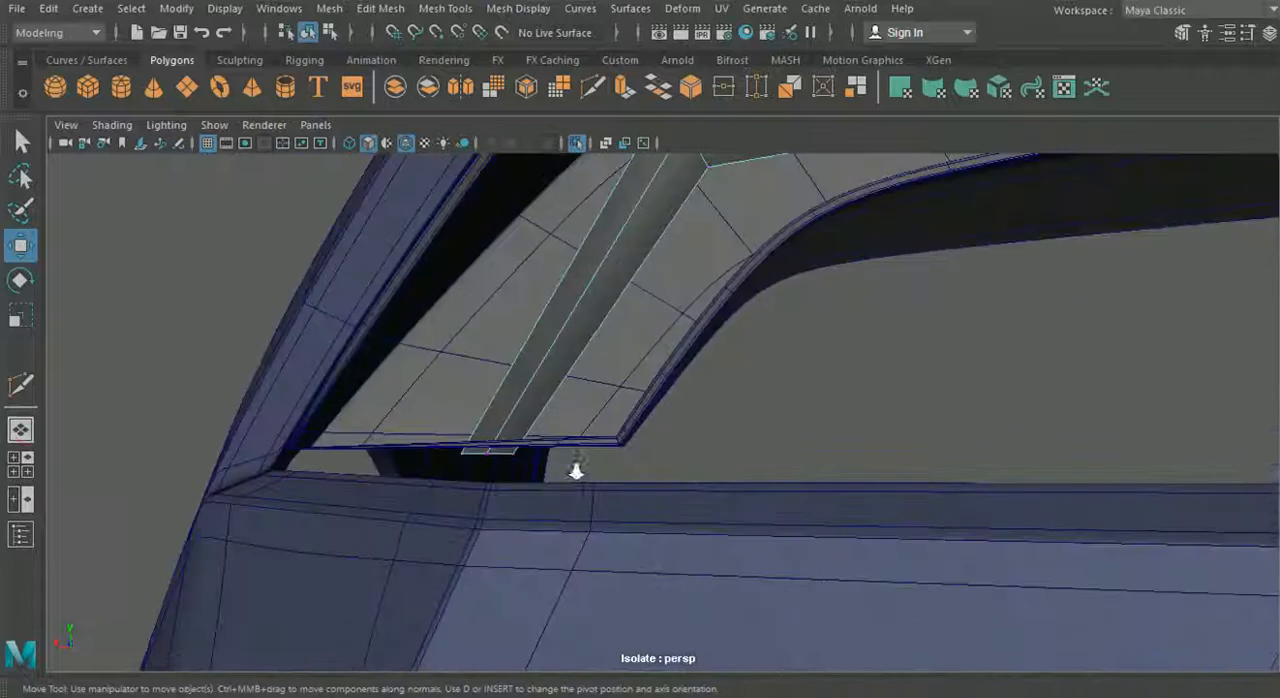
middle_click_drag(577, 469, 751, 453, "alt")
left_click_drag(751, 453, 707, 484, "alt")
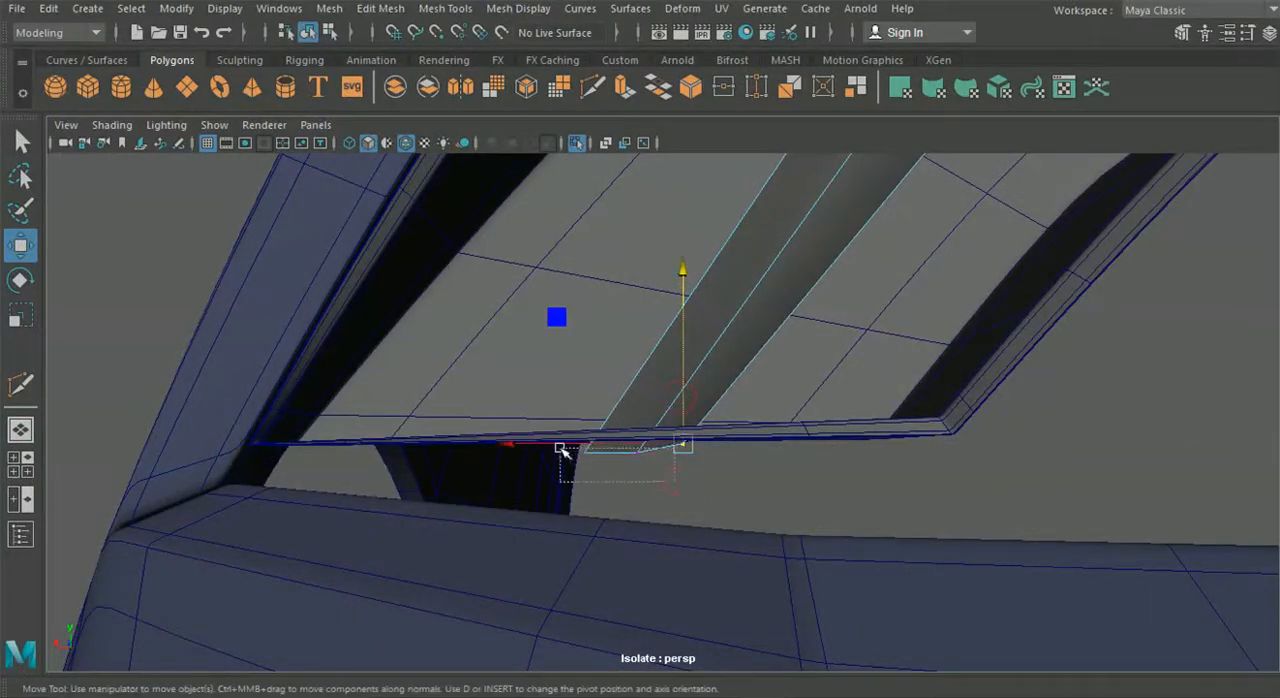
left_click(608, 380)
- Select the vertices at the strip's junction and move them in depth to line up with the three arms
left_click_drag(986, 421, 810, 485, "alt")
mouse_move(670, 350)
left_mouse_down("alt")
mouse_move(691, 429)
mouse_move(660, 360)
left_mouse_up("alt")
left_click_drag(637, 305, 573, 345, "alt")
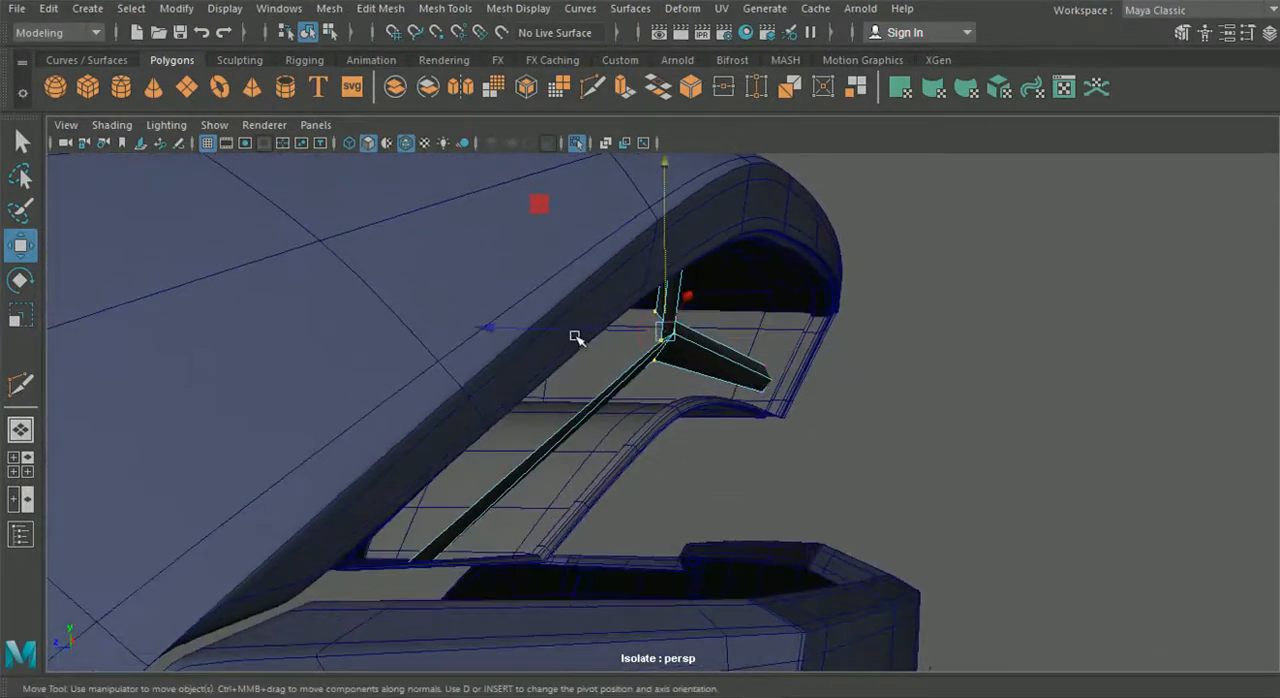
left_click_drag(576, 354, 606, 354, "alt")
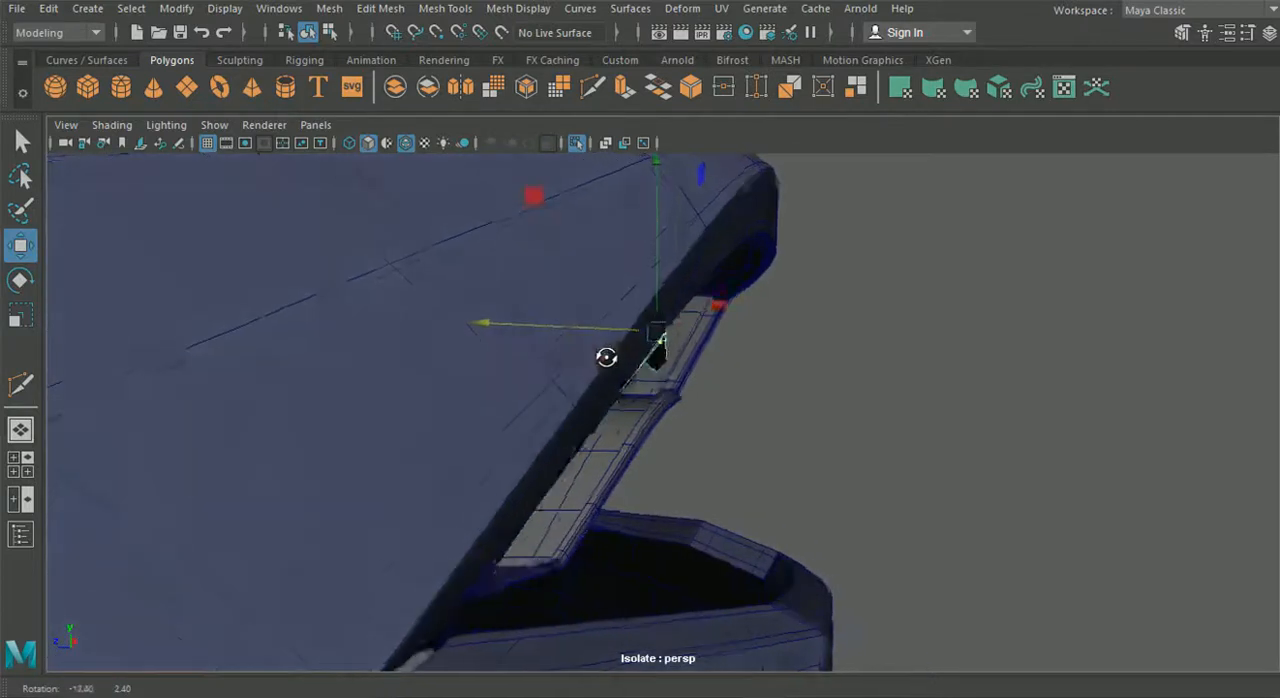
mouse_move(873, 417)
left_mouse_down("alt")
mouse_move(883, 460)
mouse_move(640, 454)
mouse_move(560, 489)
mouse_move(660, 443)
mouse_move(760, 429)
mouse_move(763, 461)
mouse_move(809, 449)
mouse_move(668, 319)
mouse_move(666, 335)
mouse_move(686, 332)
mouse_move(550, 345)
left_mouse_up("alt")
mouse_move(783, 298)
left_mouse_down("alt")
mouse_move(746, 295)
mouse_move(783, 298)
left_mouse_up("alt")
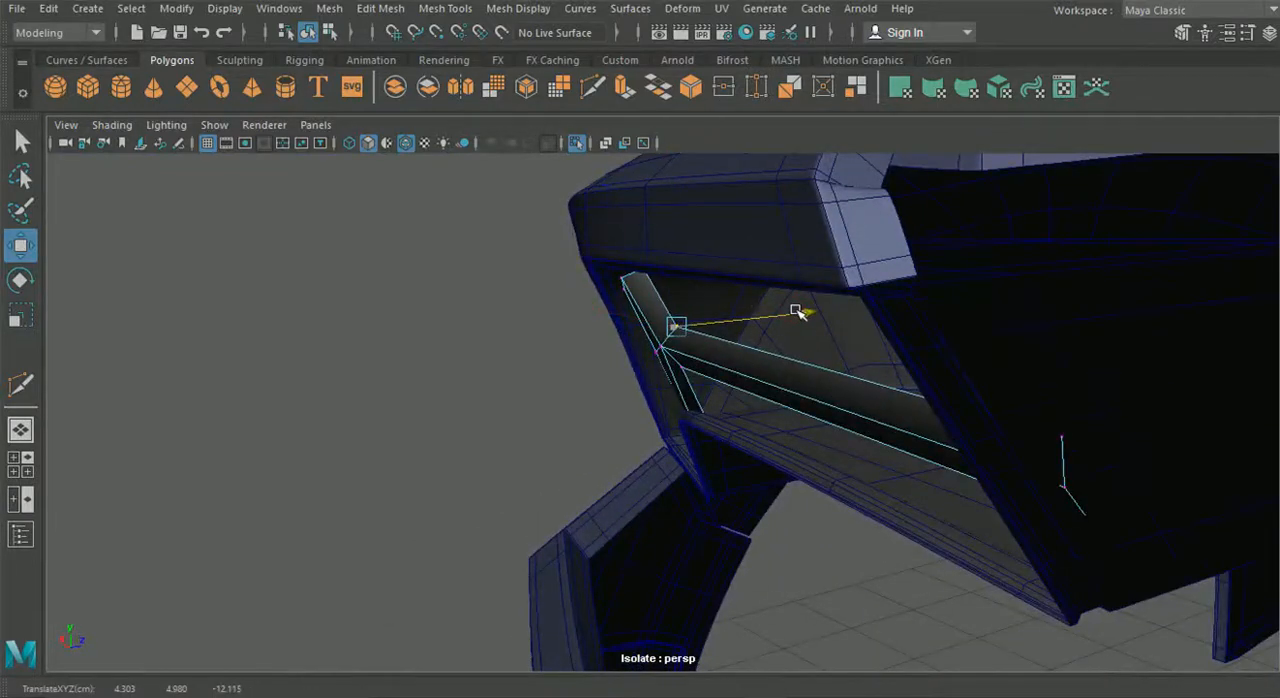
left_click(510, 400)
- Refine individual junction vertices in depth in the perspective view, and return to object selection with the strip deselected
scroll(506, 403, "down", 3)
left_click_drag(506, 403, 779, 362, "alt")
left_click(866, 440)
left_click_drag(866, 440, 631, 403, "alt")
scroll(643, 376, "up", 3)
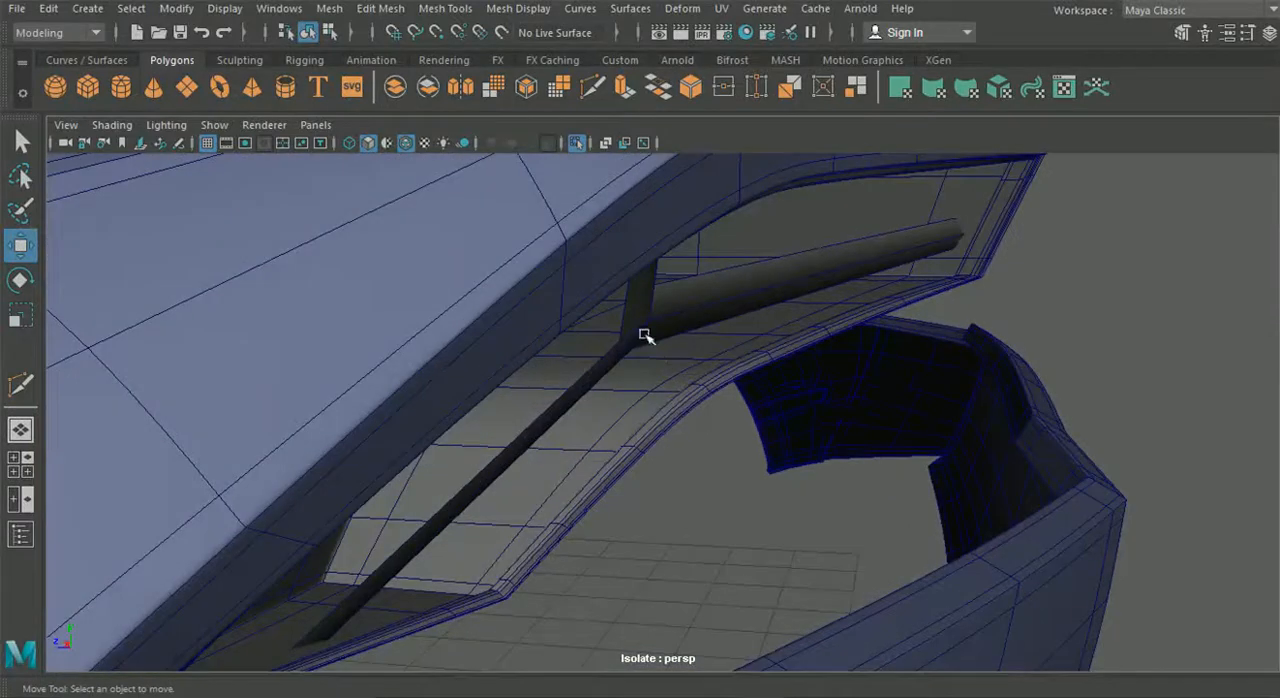
right_click_drag(586, 223, 585, 172)
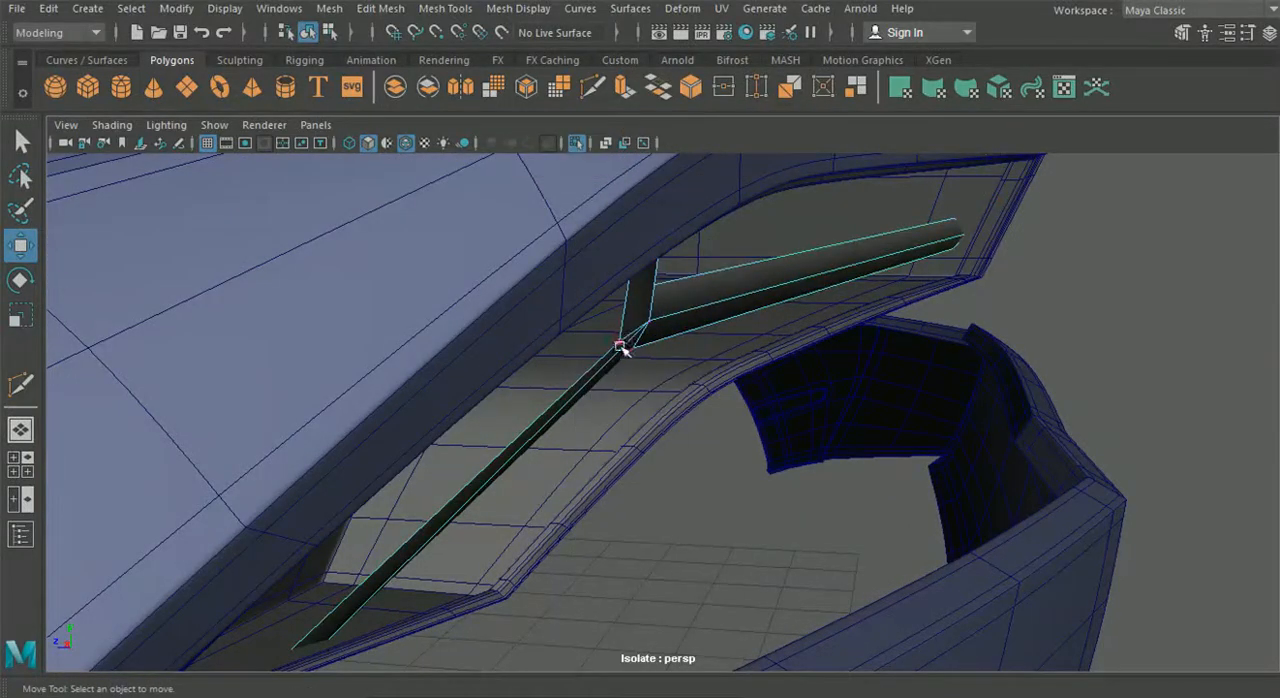
left_click_drag(549, 347, 321, 381)
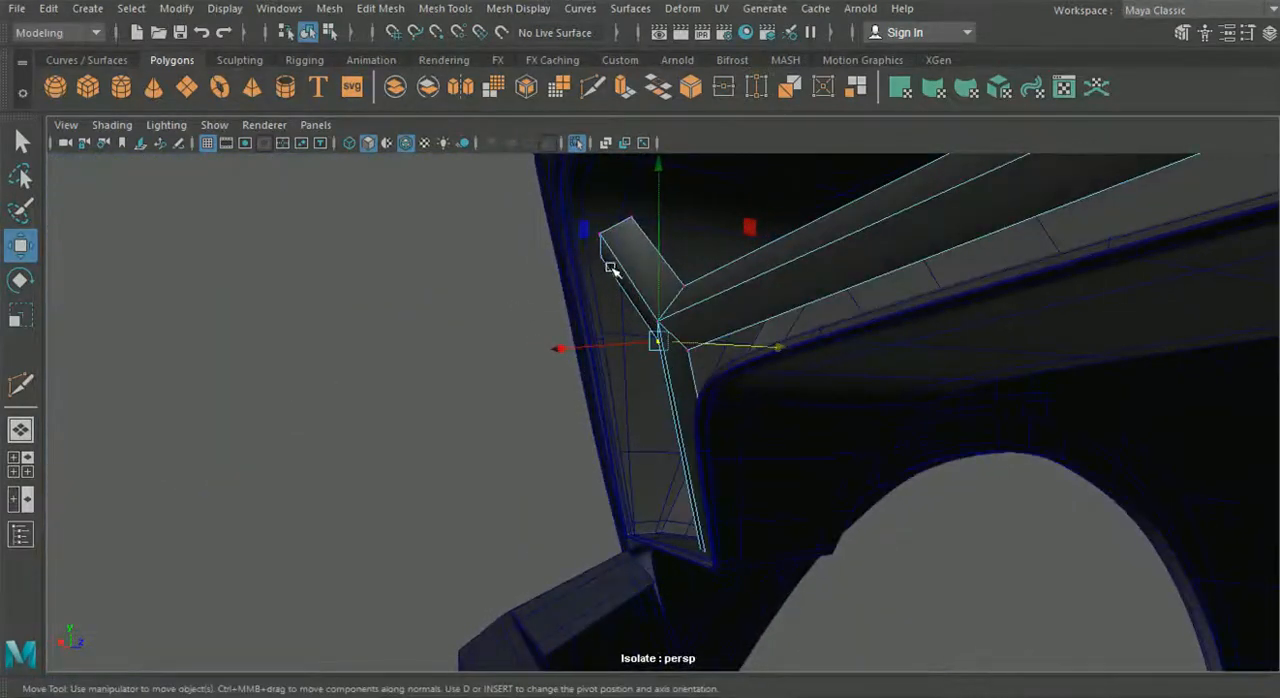
left_click_drag(506, 274, 637, 327)
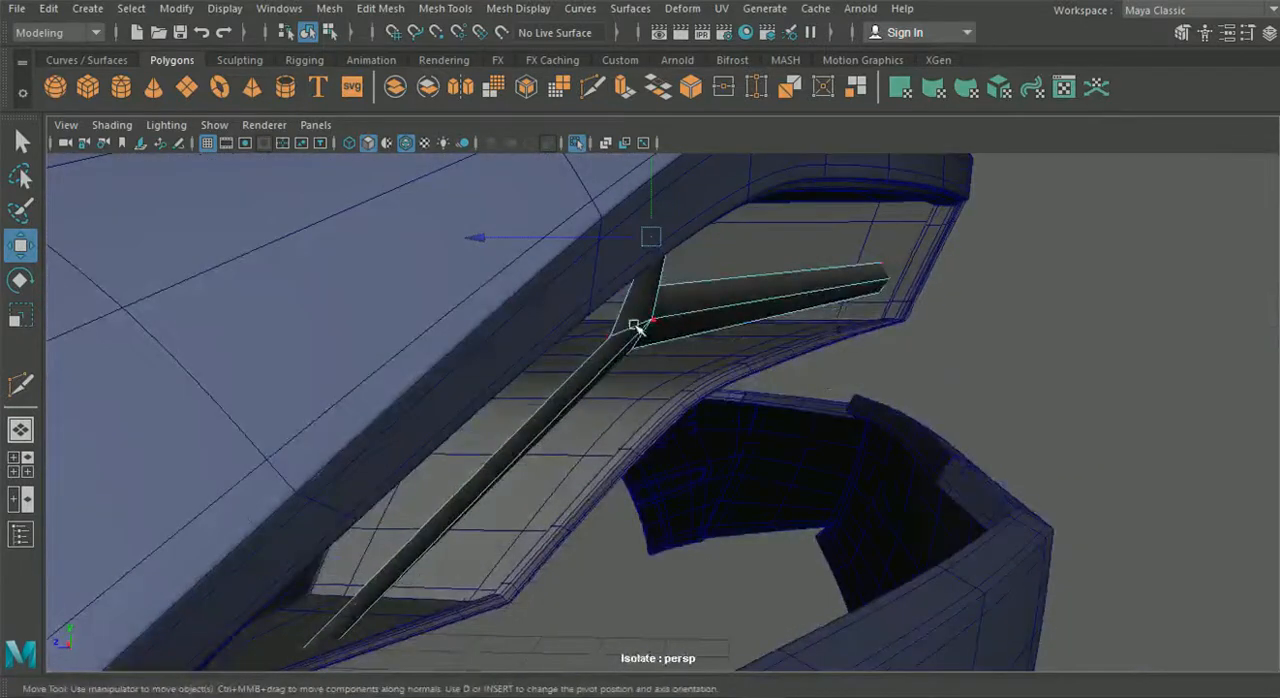
left_click_drag(539, 335, 469, 423)
left_click(307, 32)
left_click_drag(250, 335, 540, 452, "alt")
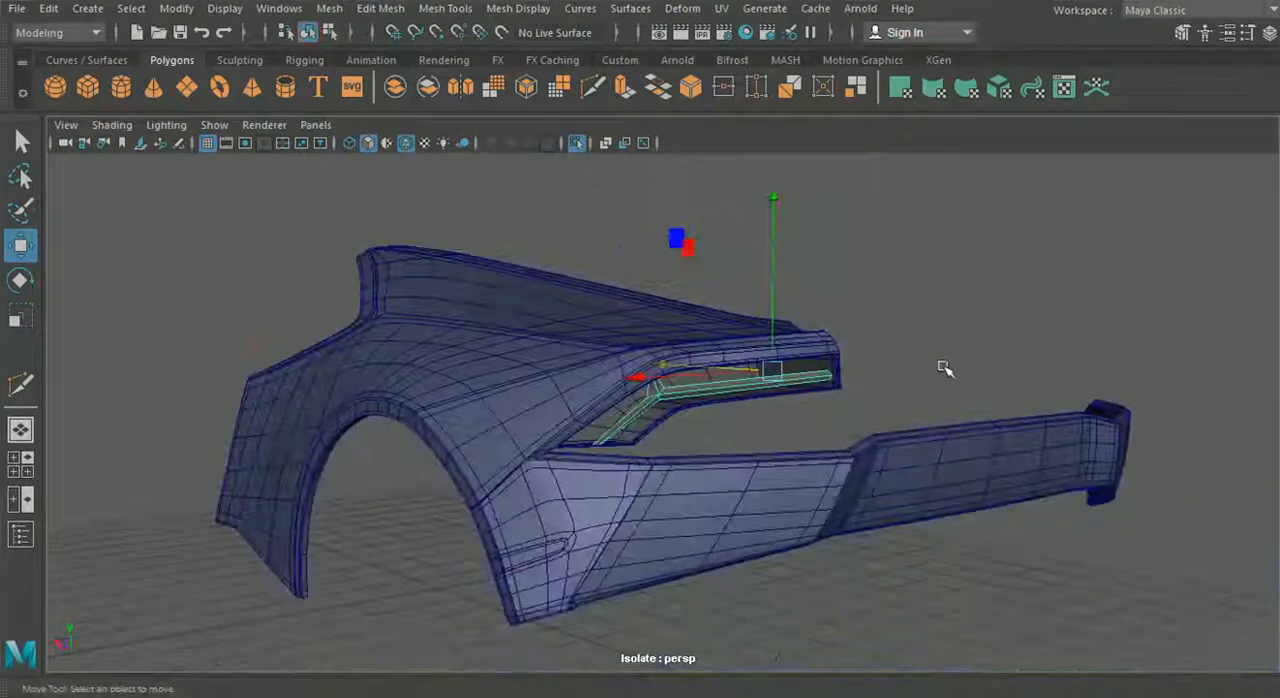
left_click(945, 369)
- Duplicate the light strip and move the copy backward out of the tail light housing, leaving the copy selected
scroll(726, 452, "up", 3)
left_click_drag(726, 452, 674, 383, "alt")
scroll(577, 466, "up", 4)
left_click(678, 361)
right_click_drag(688, 345, 688, 143)
left_click_drag(717, 378, 986, 366, "alt")
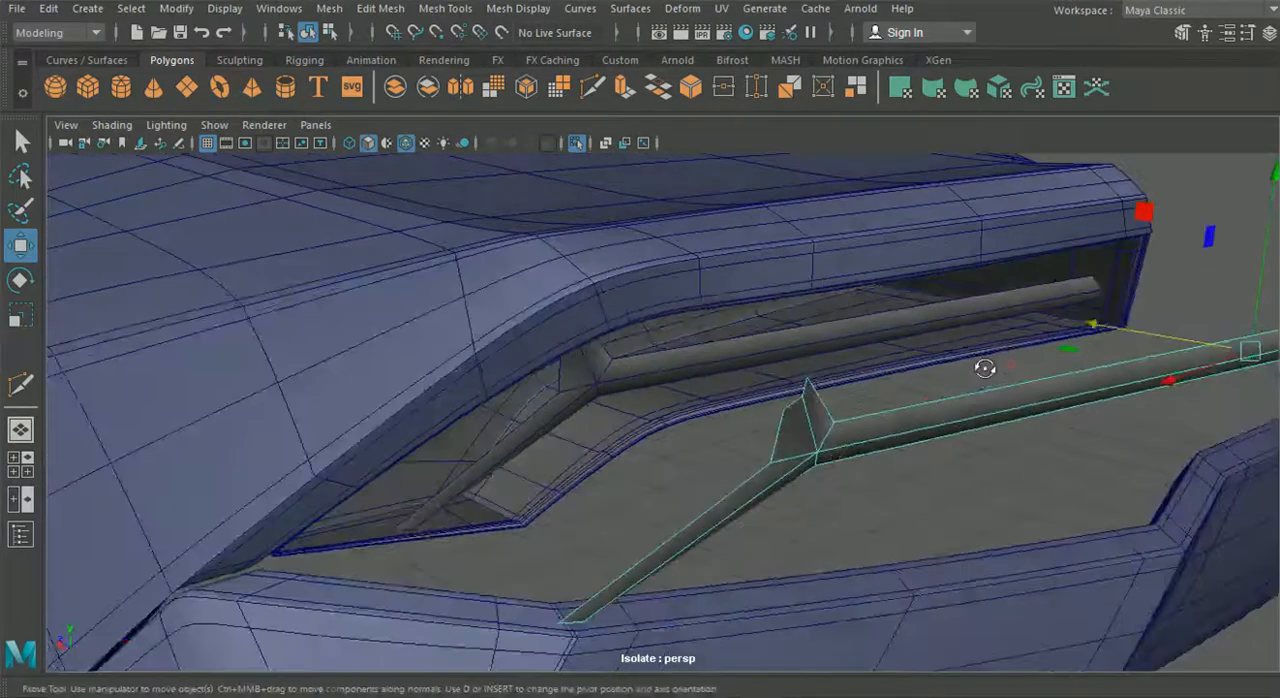
scroll(714, 383, "up", 3)
left_click_drag(714, 383, 637, 378, "alt")
left_click(636, 356)
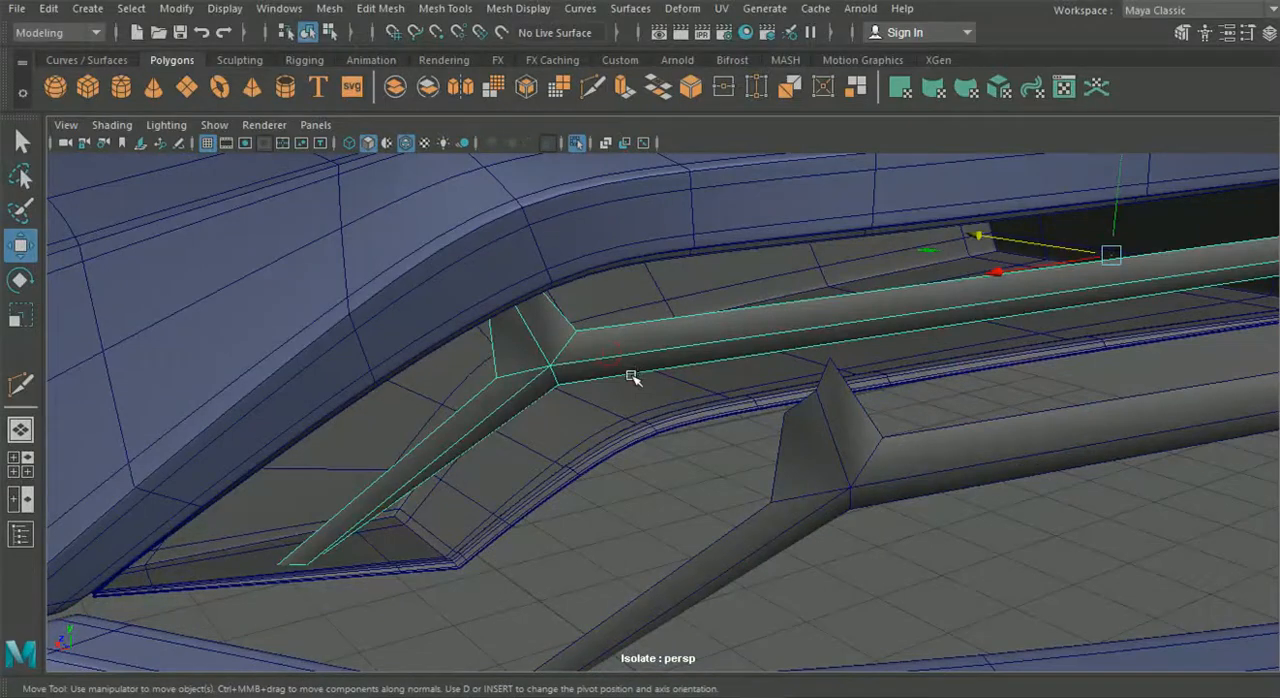
scroll(906, 415, "down", 3)
left_click(898, 420)
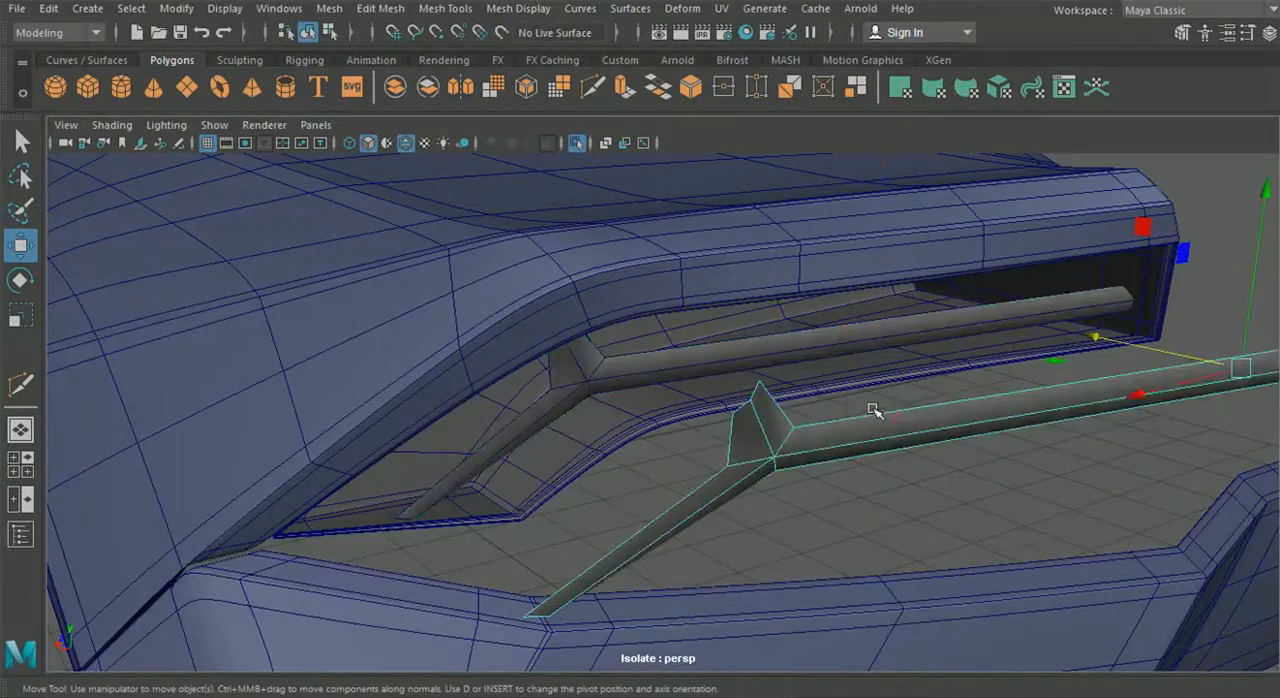
- Delete the light strip copy behind the car and select the original strip inside the tail light housing
key("Delete")
left_click(727, 356)
- Switch the front viewport to a back orthographic view and maximise it, framed on the tail light
left_click(20, 464)
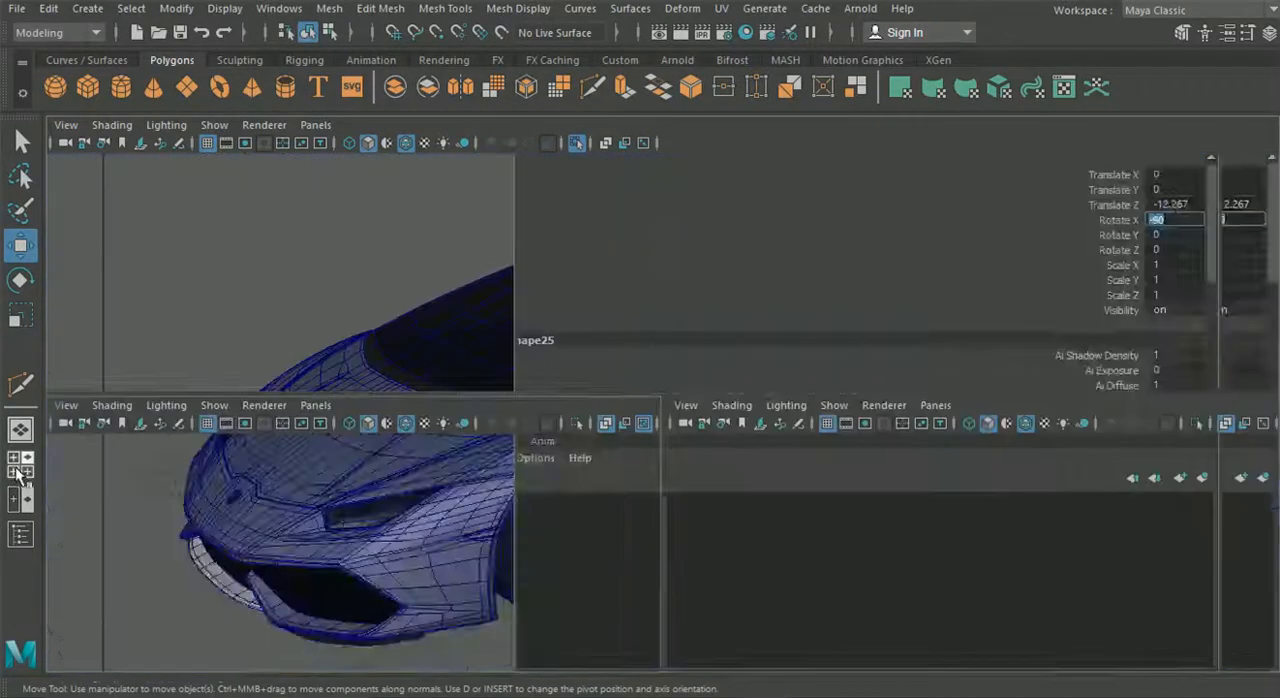
left_click(315, 405)
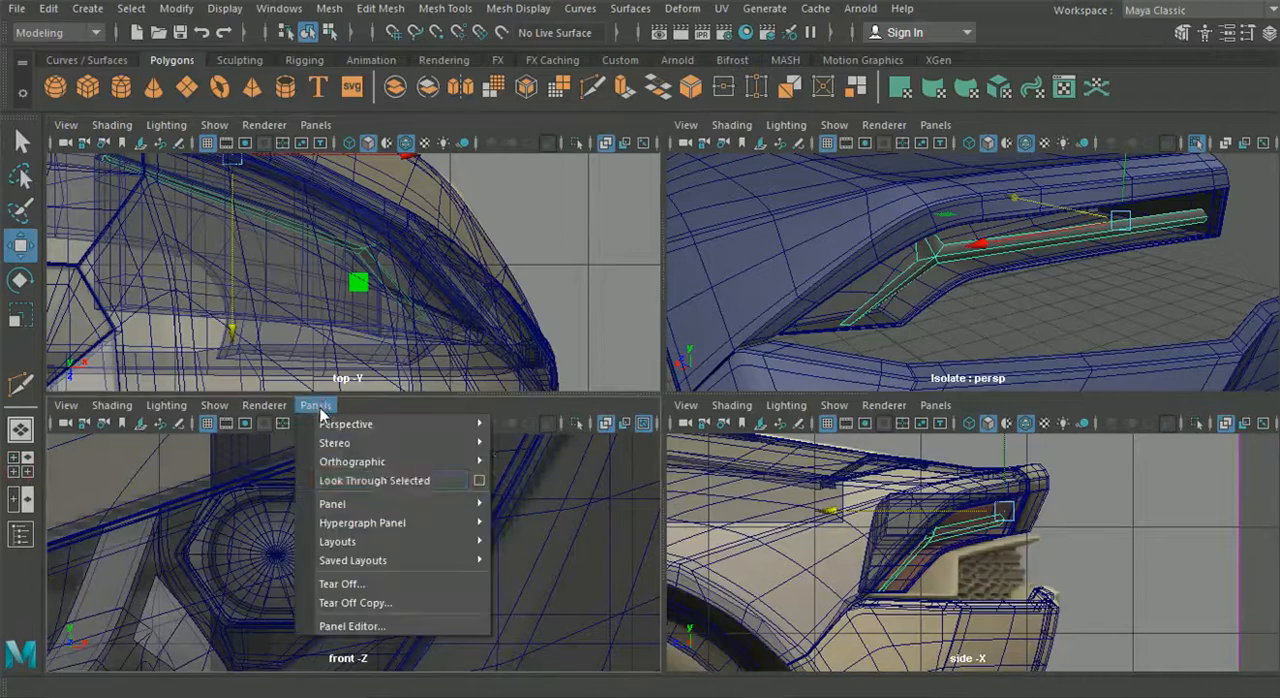
mouse_move(398, 465)
left_click(545, 467)
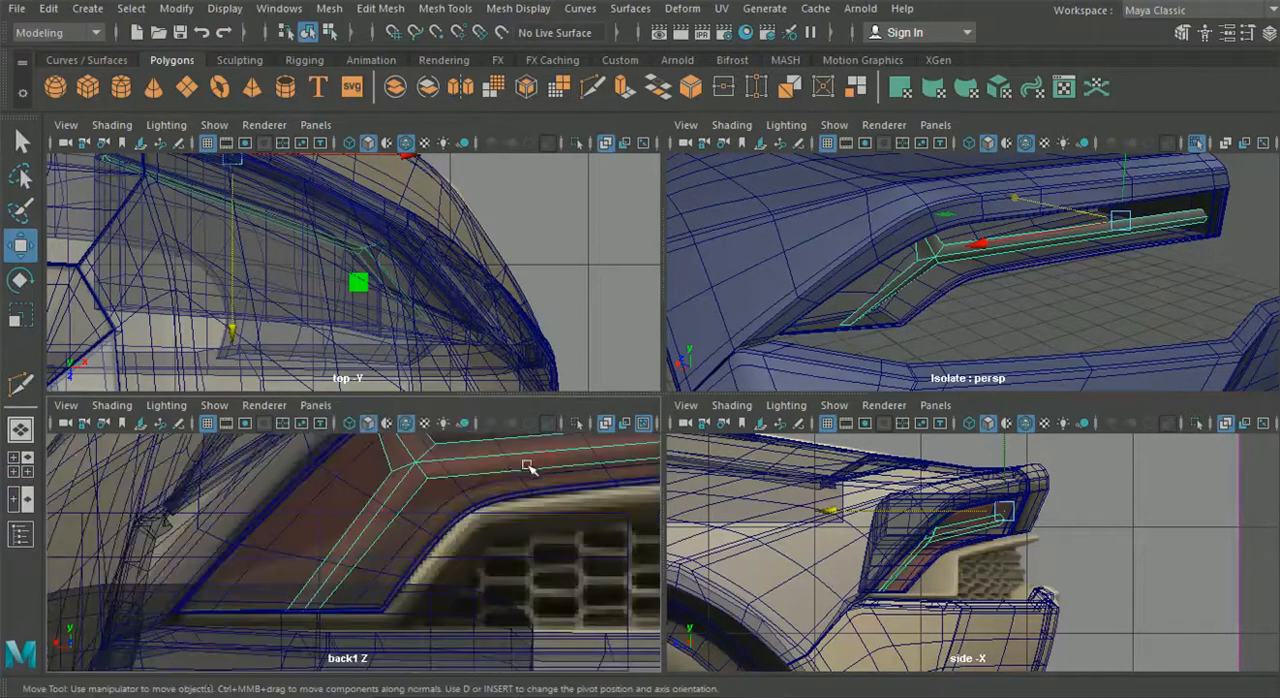
key("space")
scroll(543, 480, "down", 8)
middle_click_drag(347, 432, 24, 446, "alt")
scroll(437, 414, "up", 4)
scroll(437, 414, "up", 1)
middle_click_drag(437, 414, 598, 421, "alt")
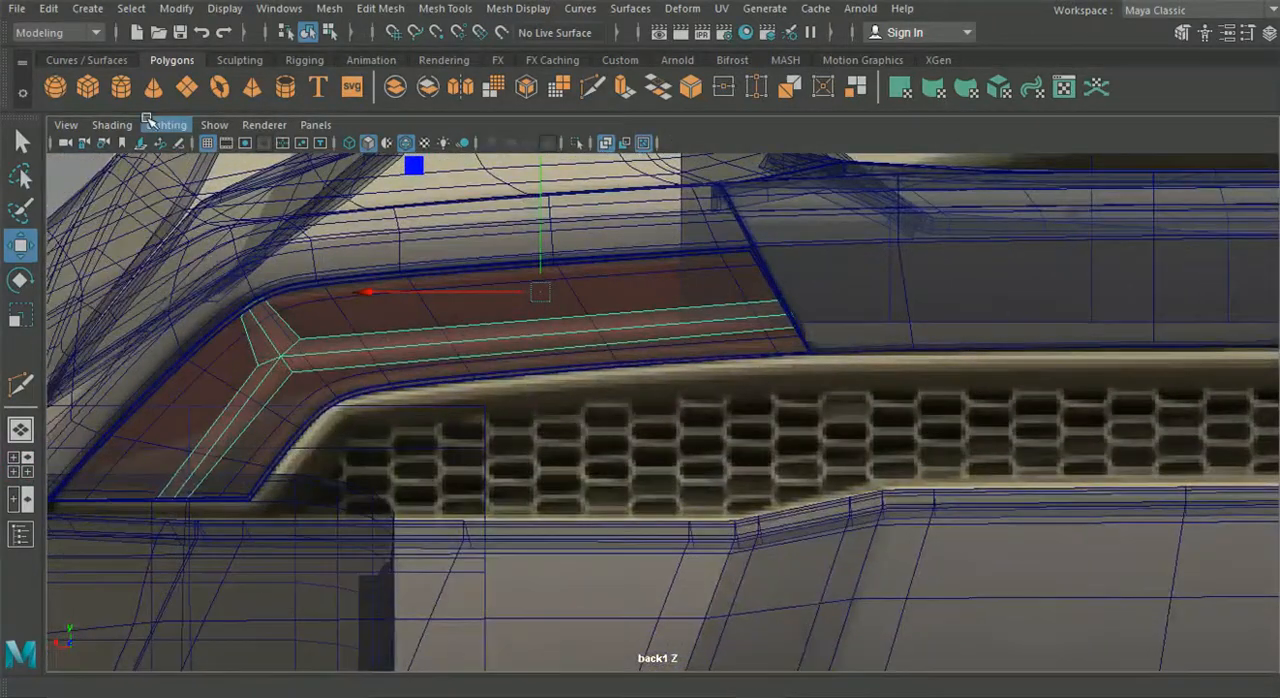
- Insert an edge loop near the far end of the strip's long arm and raise it slightly
left_click(377, 12)
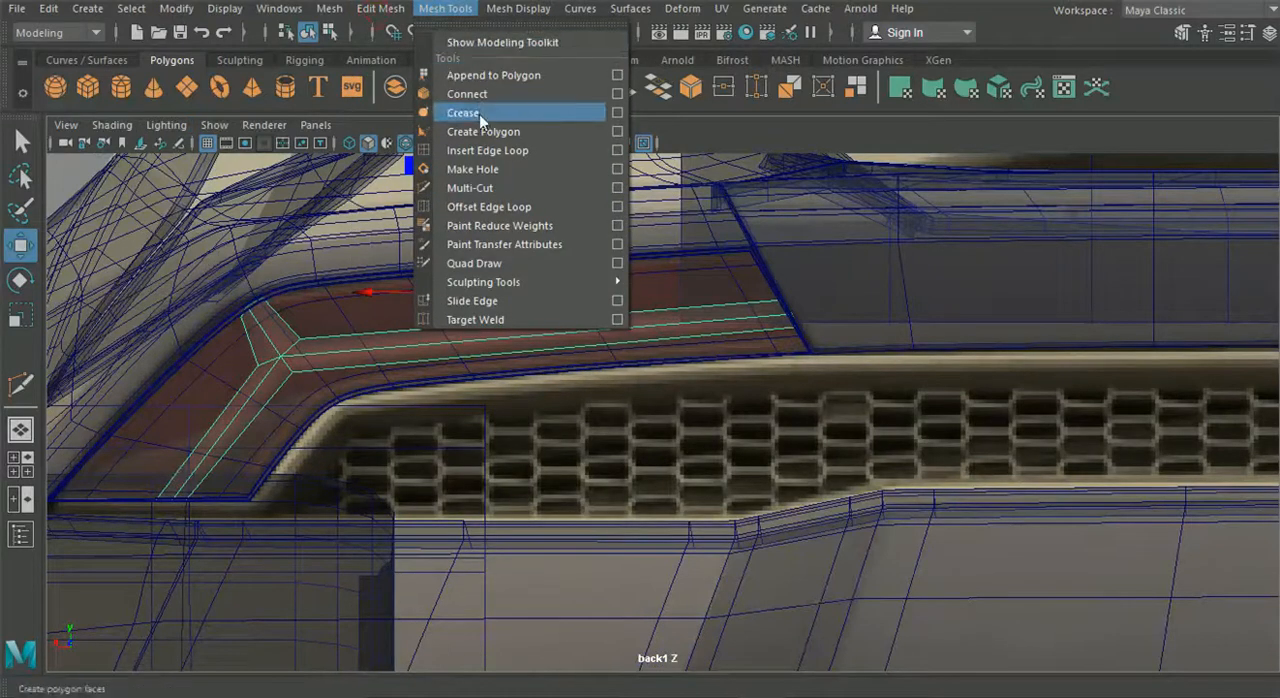
left_click(488, 150)
middle_click_drag(680, 265, 648, 291, "alt")
right_click_drag(648, 291, 808, 320, "alt")
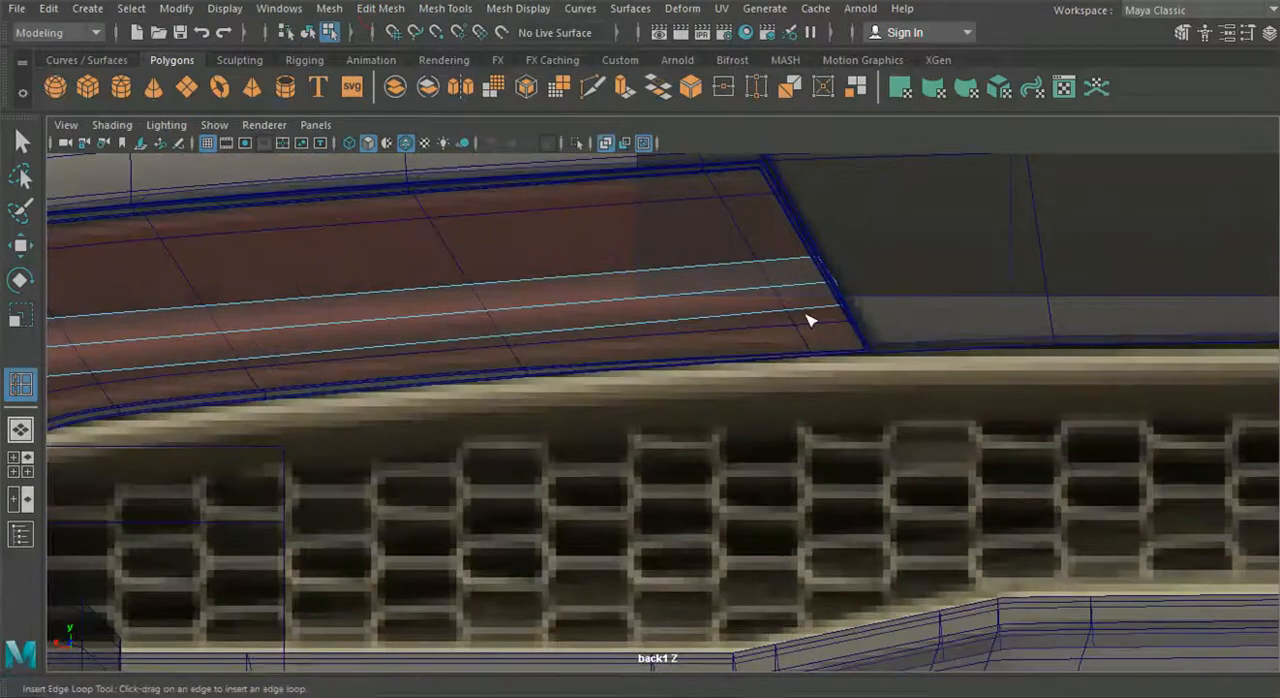
left_click(20, 245)
left_click_drag(771, 215, 771, 212)
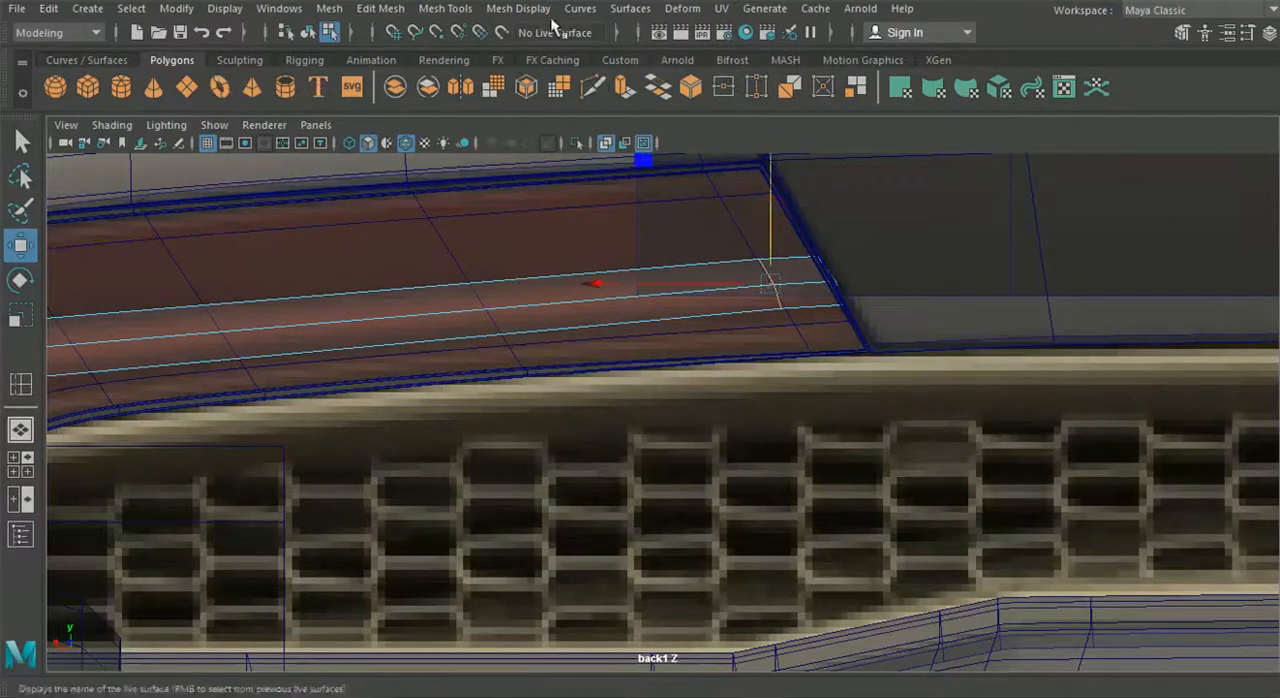
- Insert a second edge loop around the middle of the long arm and raise it slightly to curve the strip
left_click(450, 9)
left_click(497, 152)
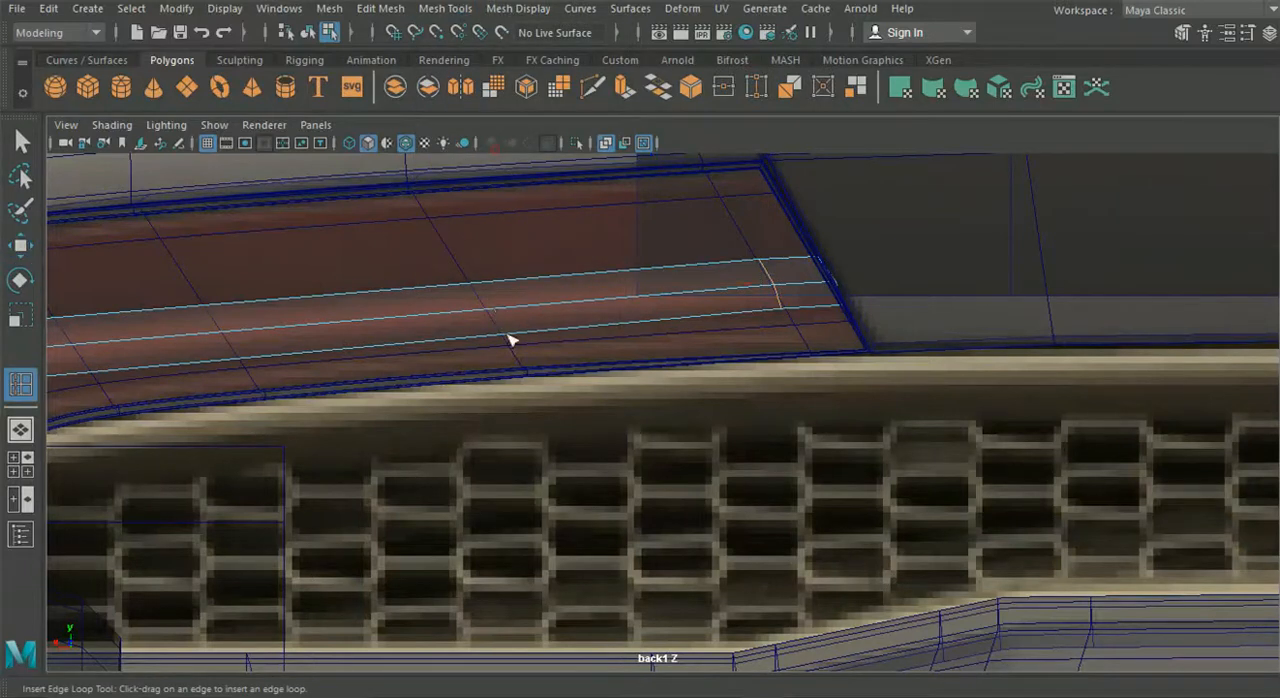
key("w")
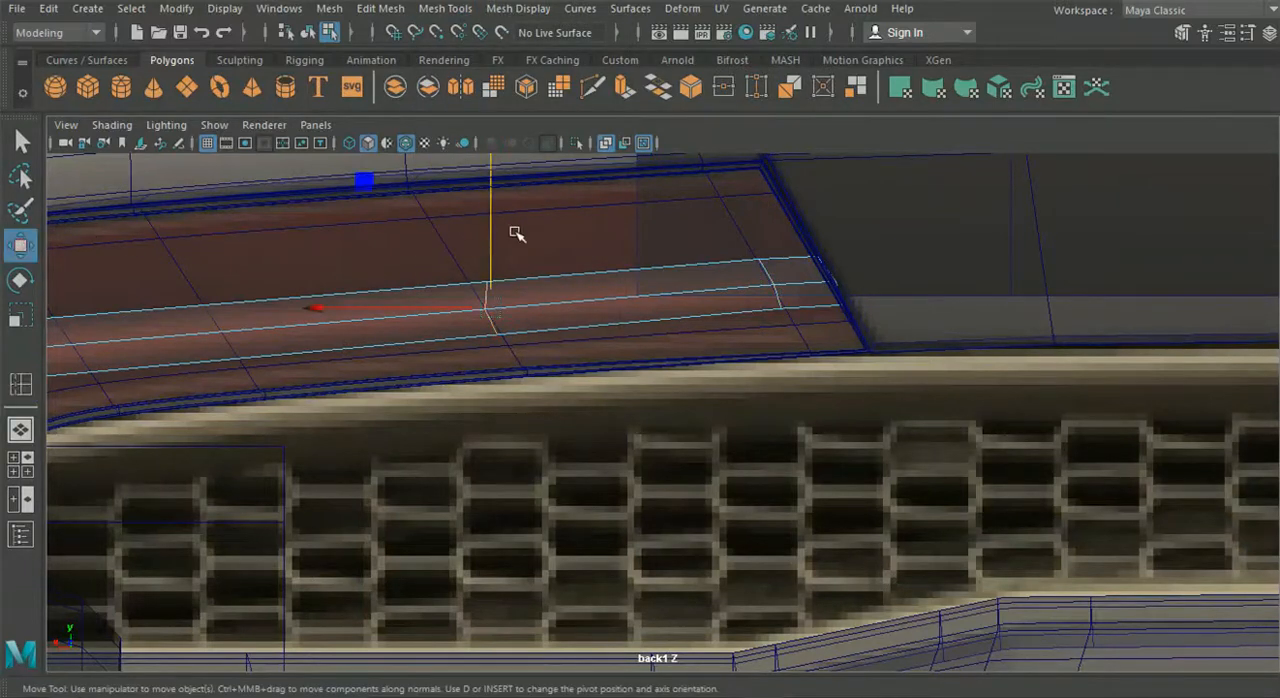
left_click_drag(487, 229, 487, 225)
middle_click_drag(487, 225, 720, 235, "alt")
- Insert a third edge loop between the long arm's middle loop and the junction, and raise it slightly
left_click(389, 9)
mouse_move(460, 12)
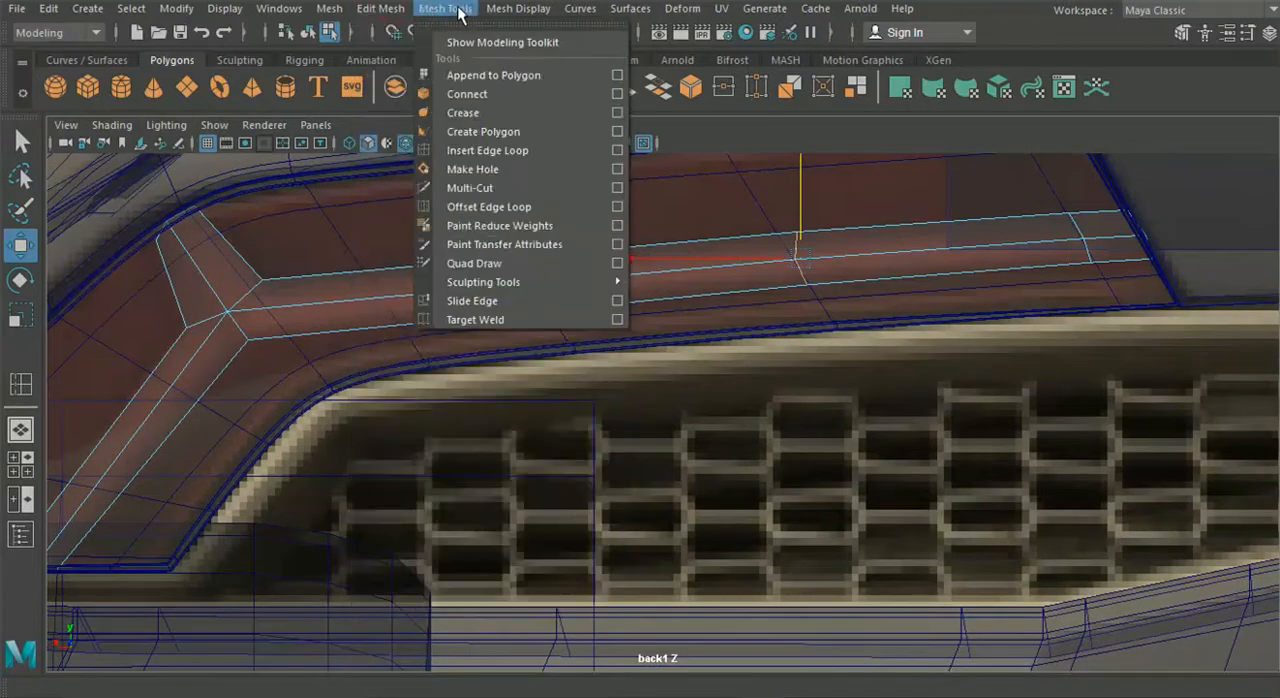
left_click(488, 150)
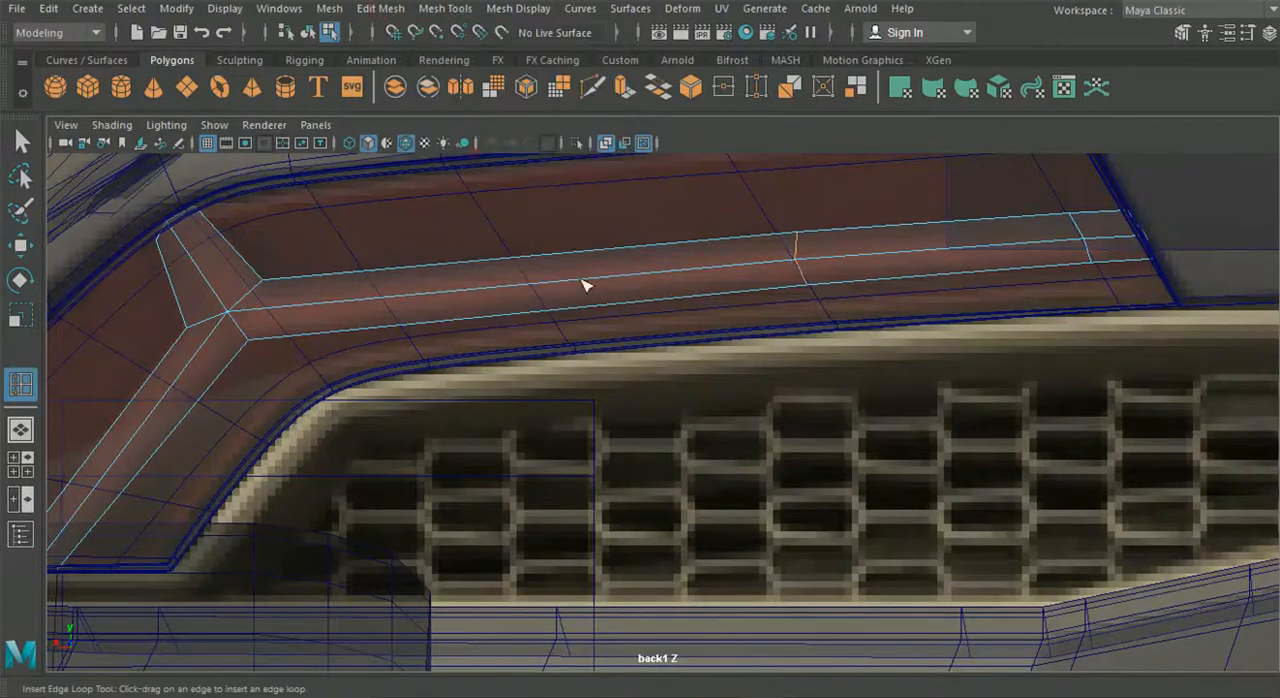
left_click(549, 312)
left_click(20, 245)
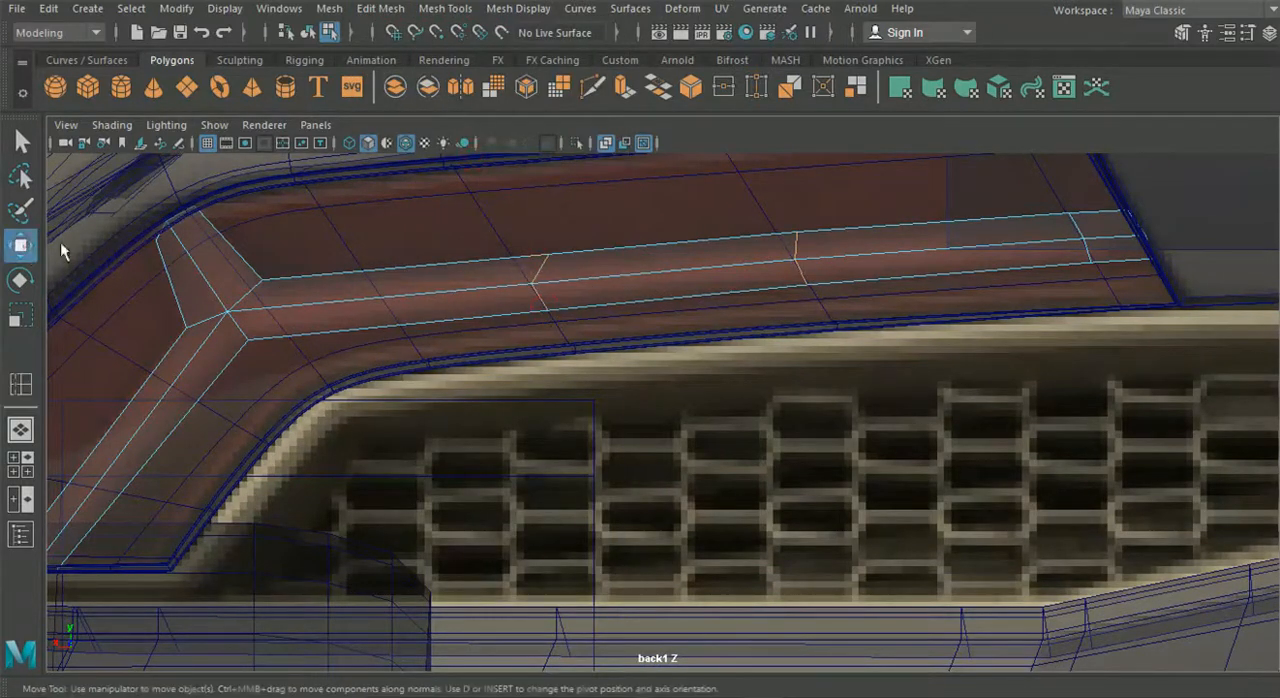
left_click_drag(545, 200, 541, 193)
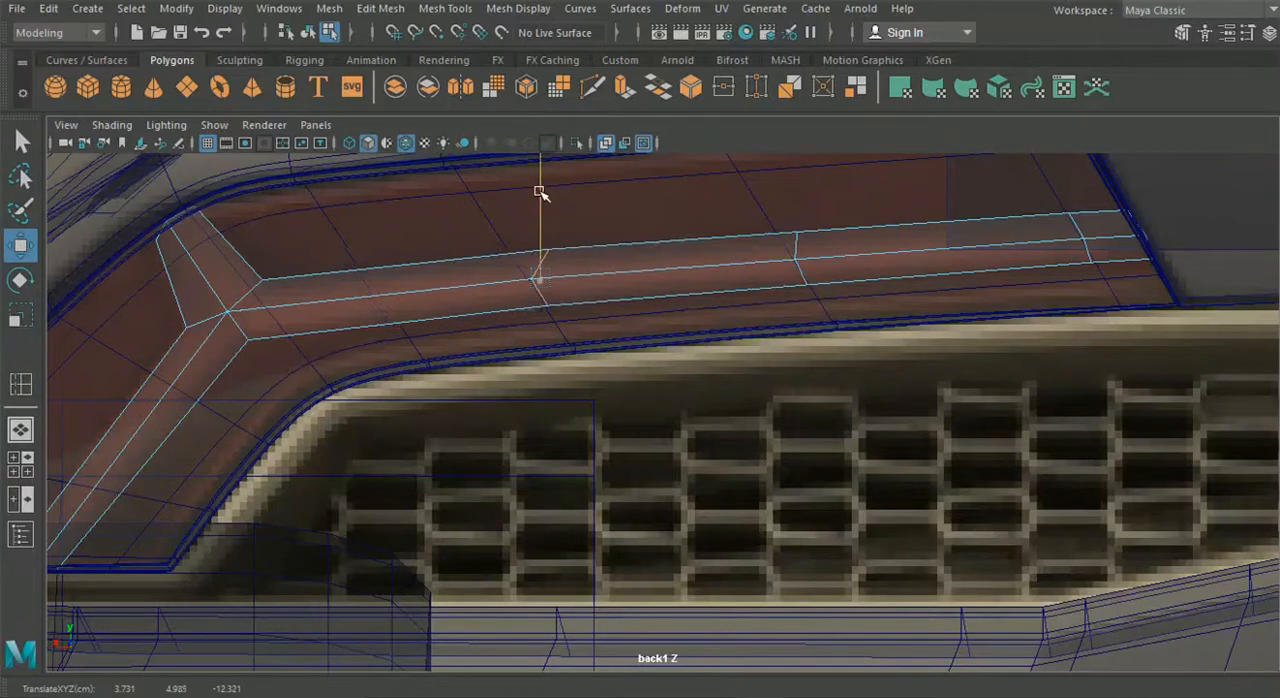
- Insert a fourth edge loop on the long arm close to the junction and nudge it upward
left_click(445, 8)
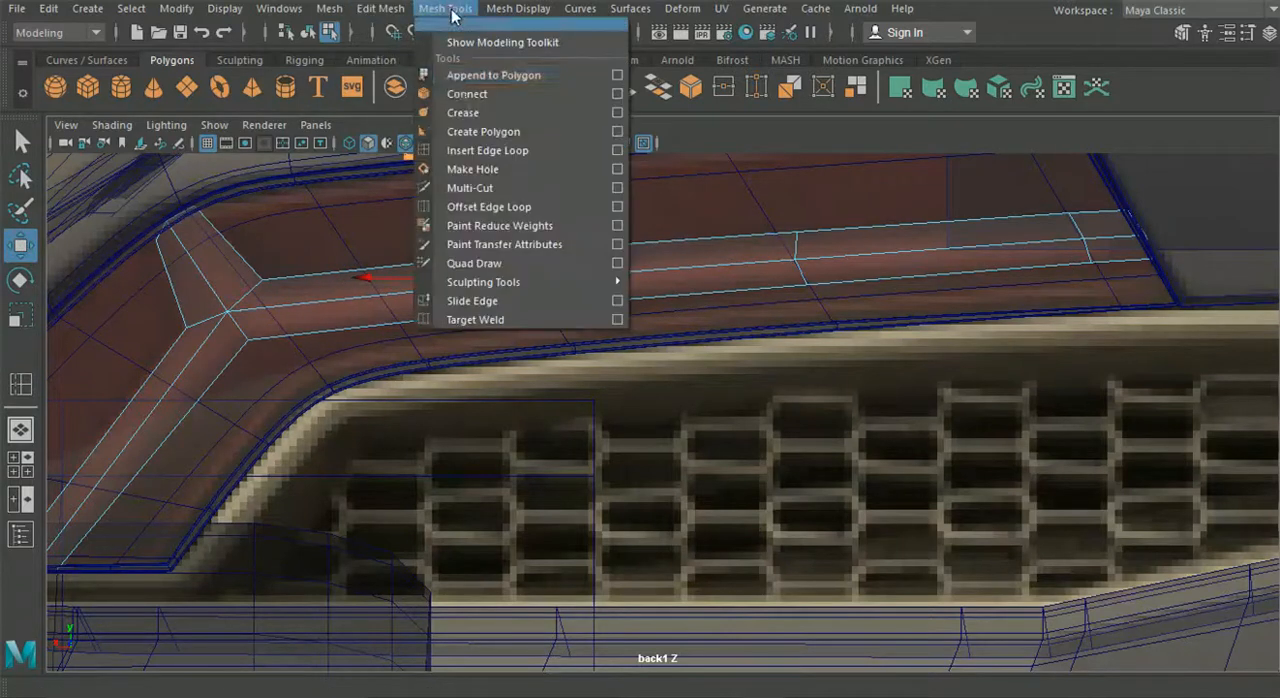
left_click(488, 150)
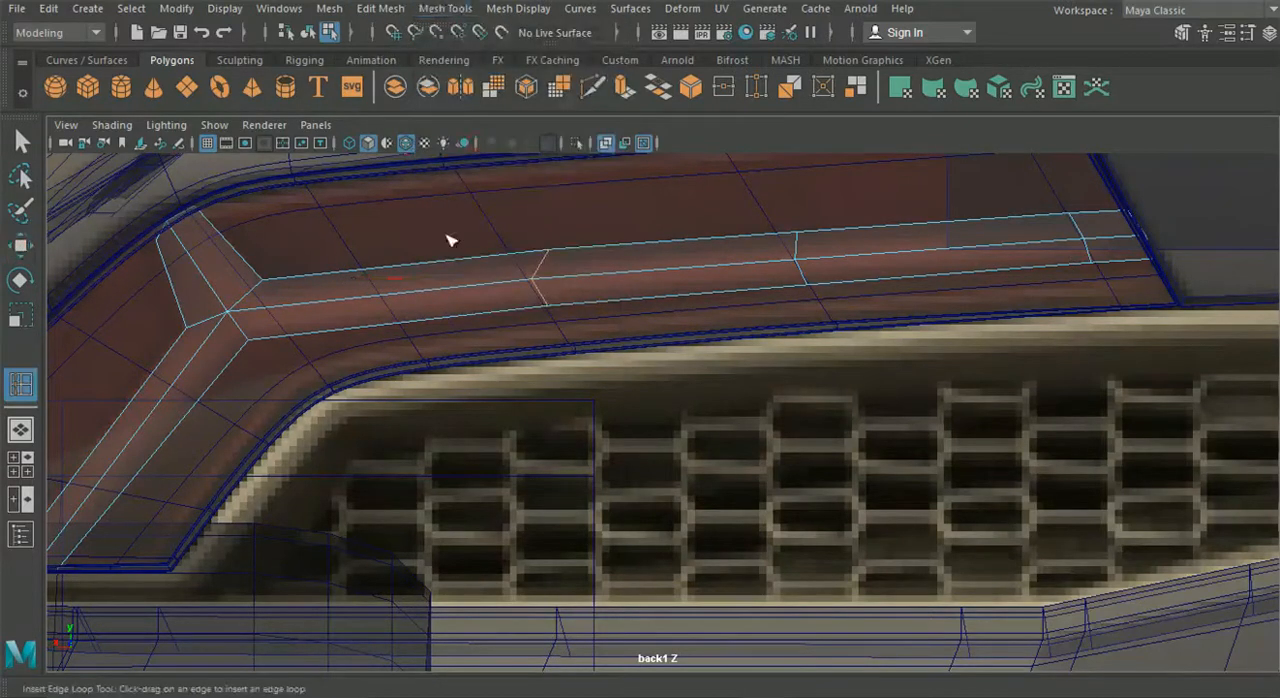
left_click(388, 328)
key("w")
left_click_drag(380, 209, 380, 207)
- Examine the strip's lower arm against the back reference image, and check the curved strip inside the housing in perspective
middle_click_drag(332, 262, 533, 211, "alt")
scroll(517, 234, "down", 6)
scroll(554, 296, "up", 2)
scroll(558, 298, "up", 2)
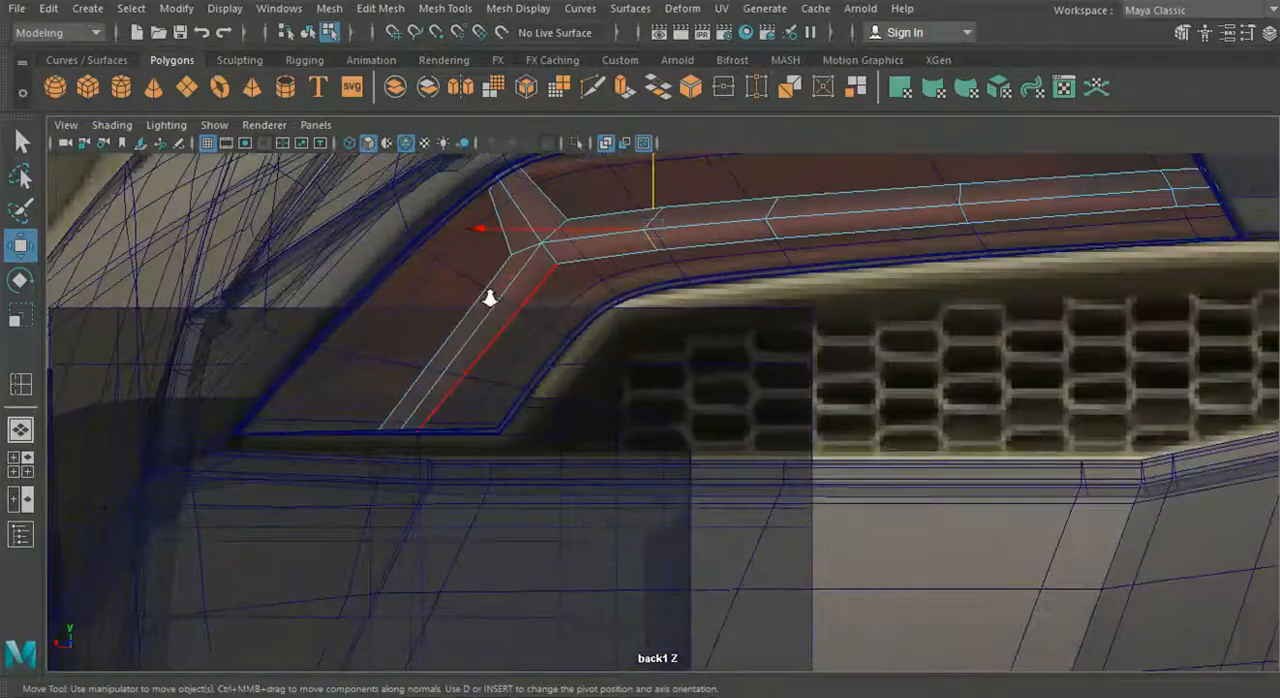
middle_click_drag(491, 294, 514, 300, "alt")
scroll(523, 311, "up", 1)
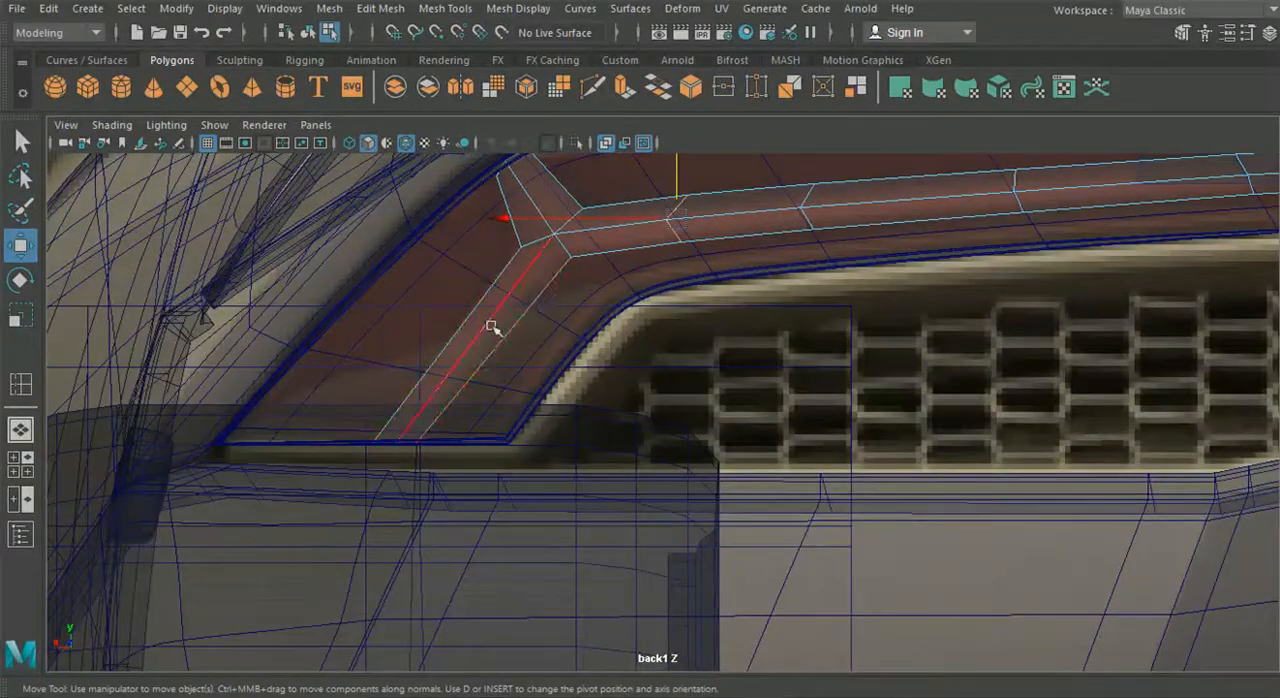
middle_click_drag(645, 348, 511, 390, "alt")
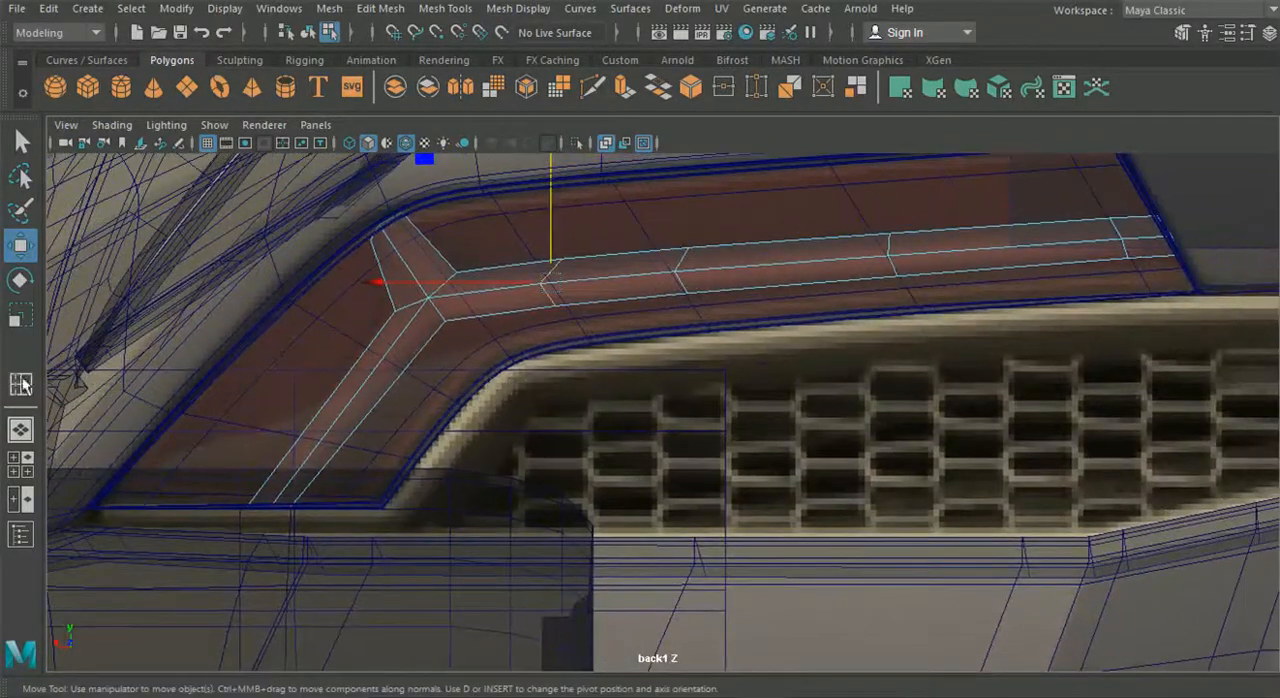
left_click(20, 430)
left_click_drag(451, 431, 666, 340, "alt")
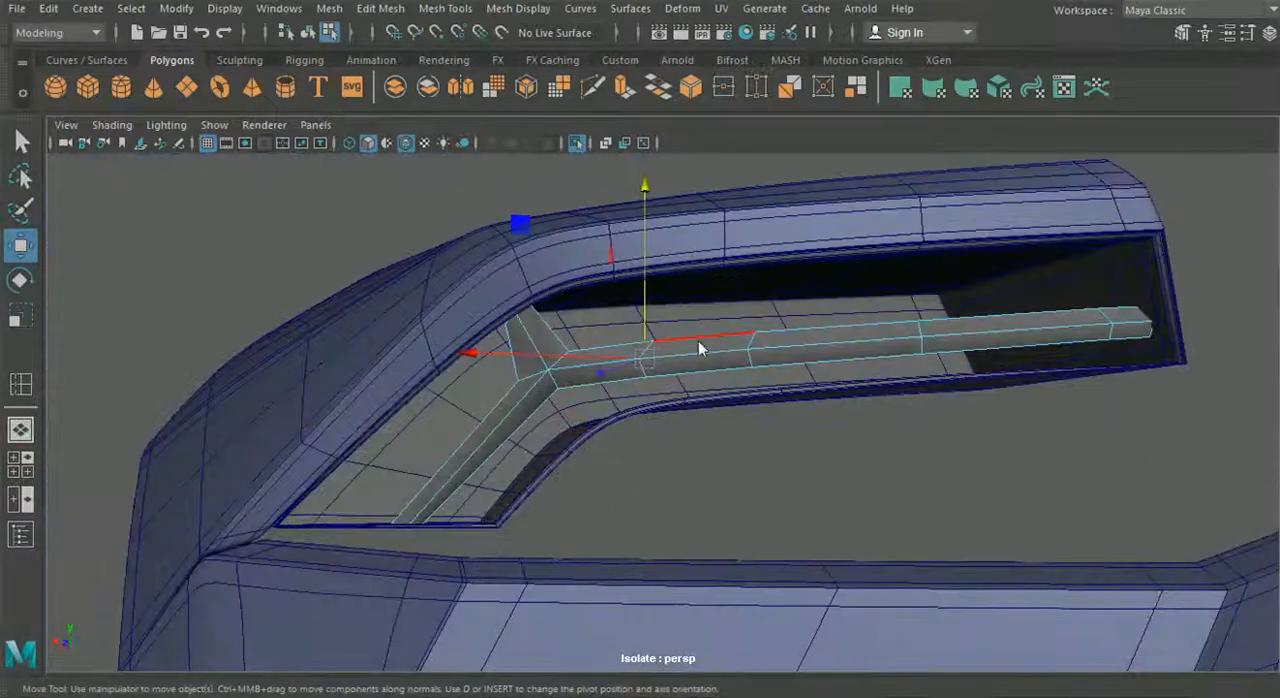
right_click_drag(688, 82, 690, 90)
middle_click_drag(732, 281, 600, 291, "alt")
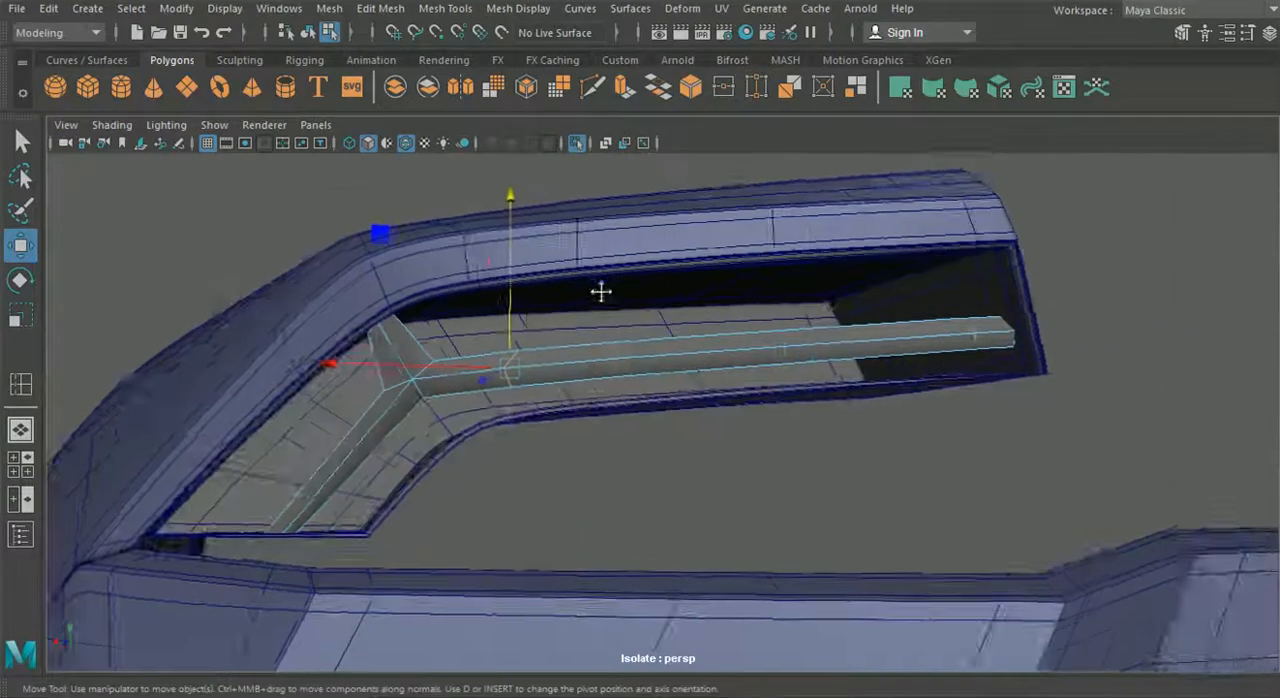
scroll(443, 344, "up", 4)
left_click_drag(441, 343, 350, 338, "alt")
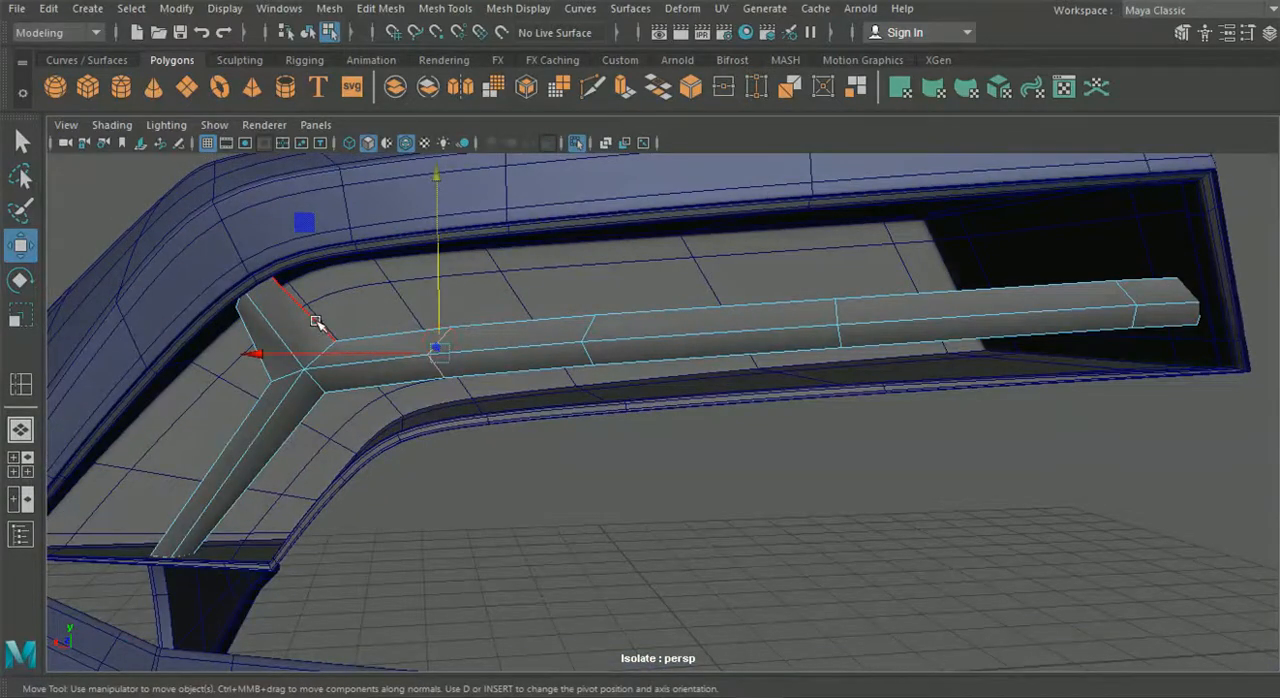
- Return to object selection and freeze the light strip's transformations
left_click(307, 32)
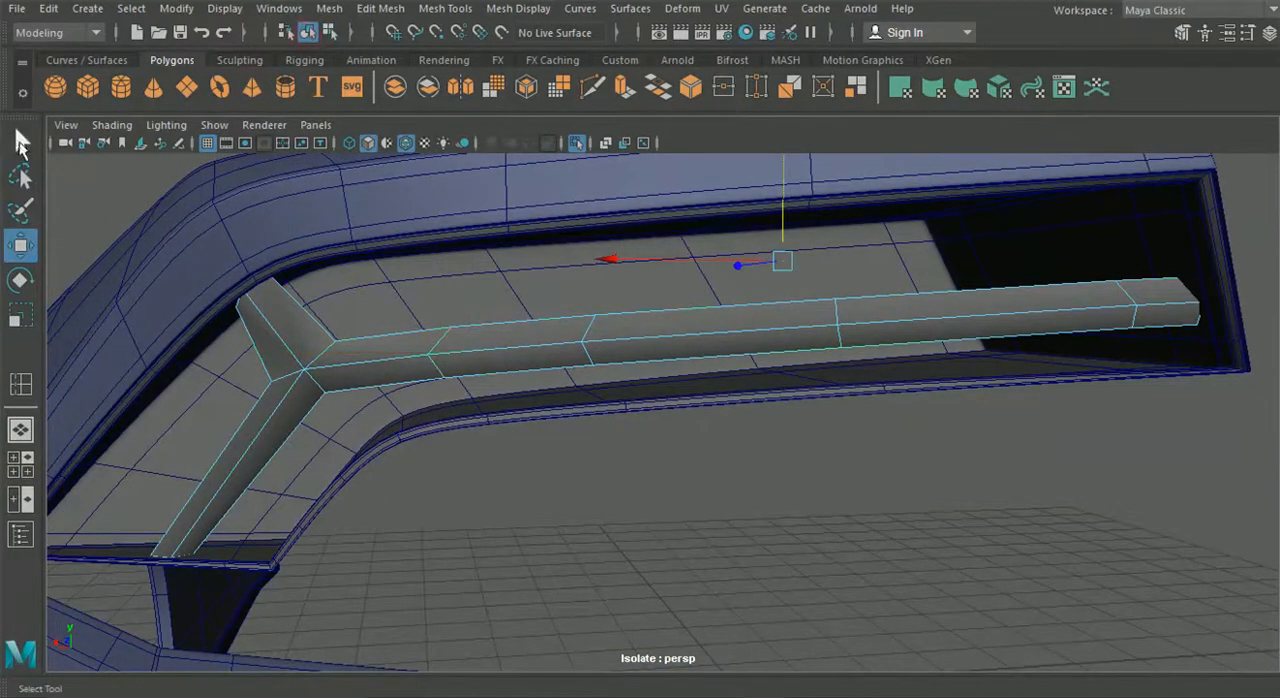
left_click(19, 141)
scroll(745, 395, "down", 4)
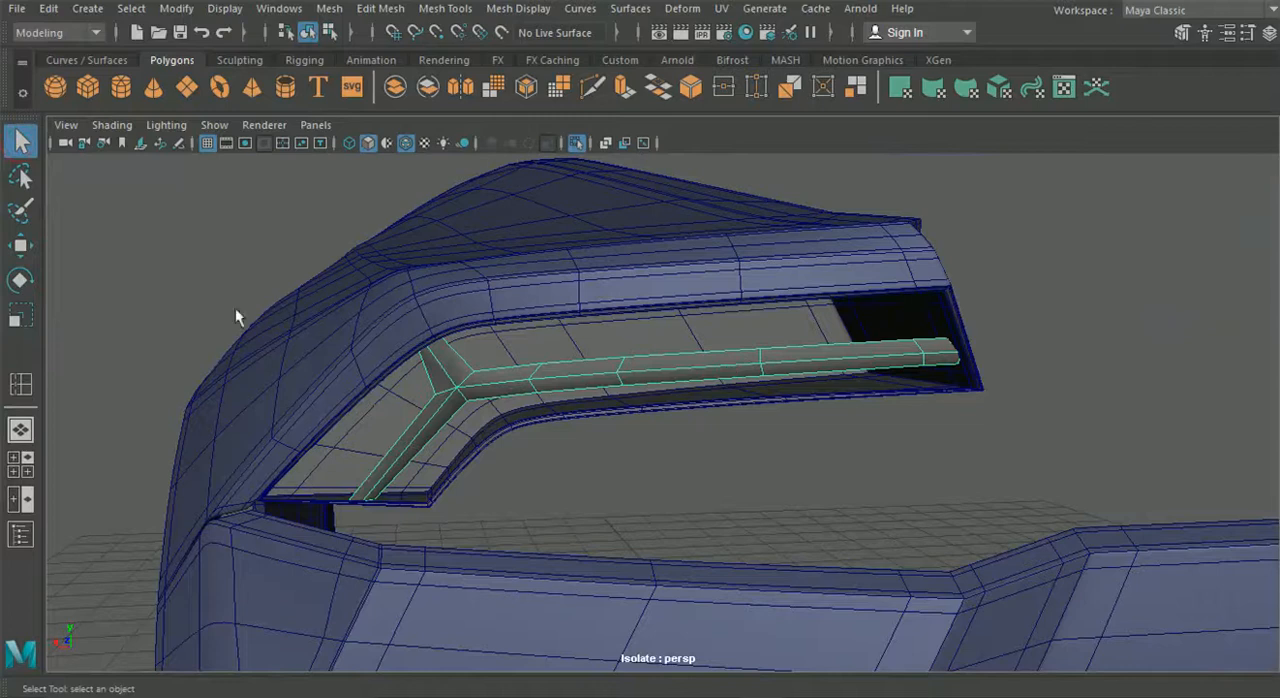
left_click(22, 246)
left_click(1268, 32)
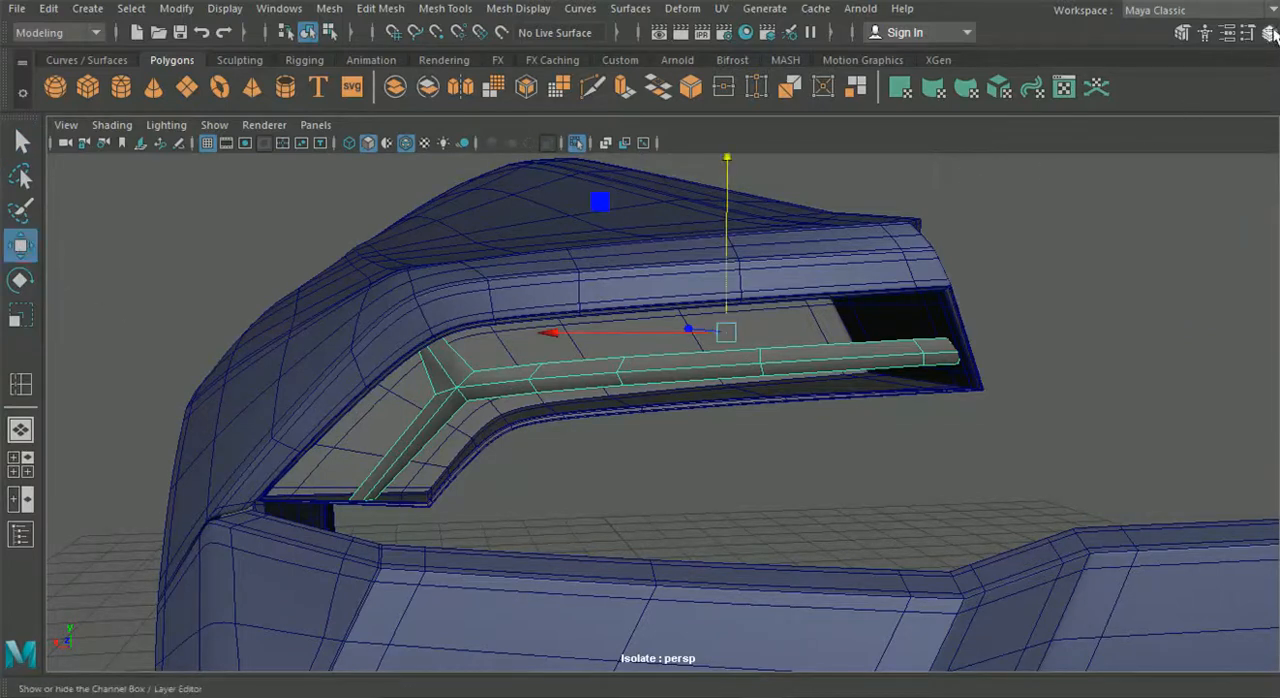
left_click(49, 10)
mouse_move(156, 176)
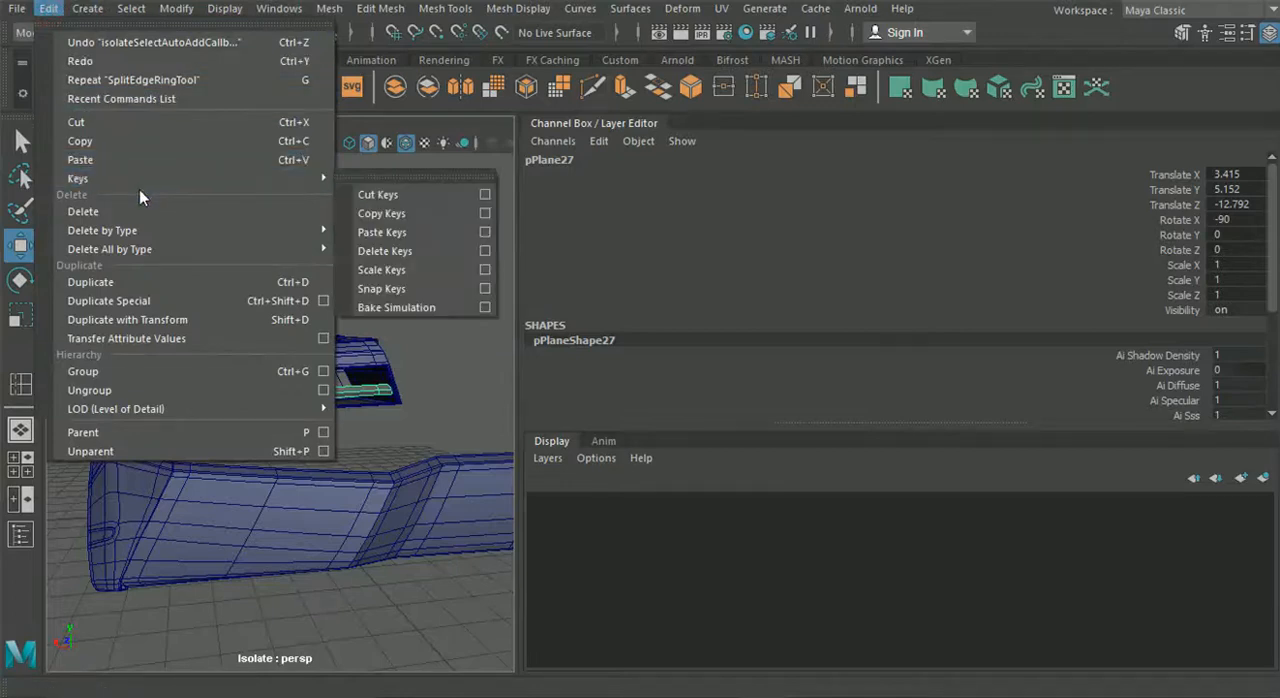
mouse_move(160, 10)
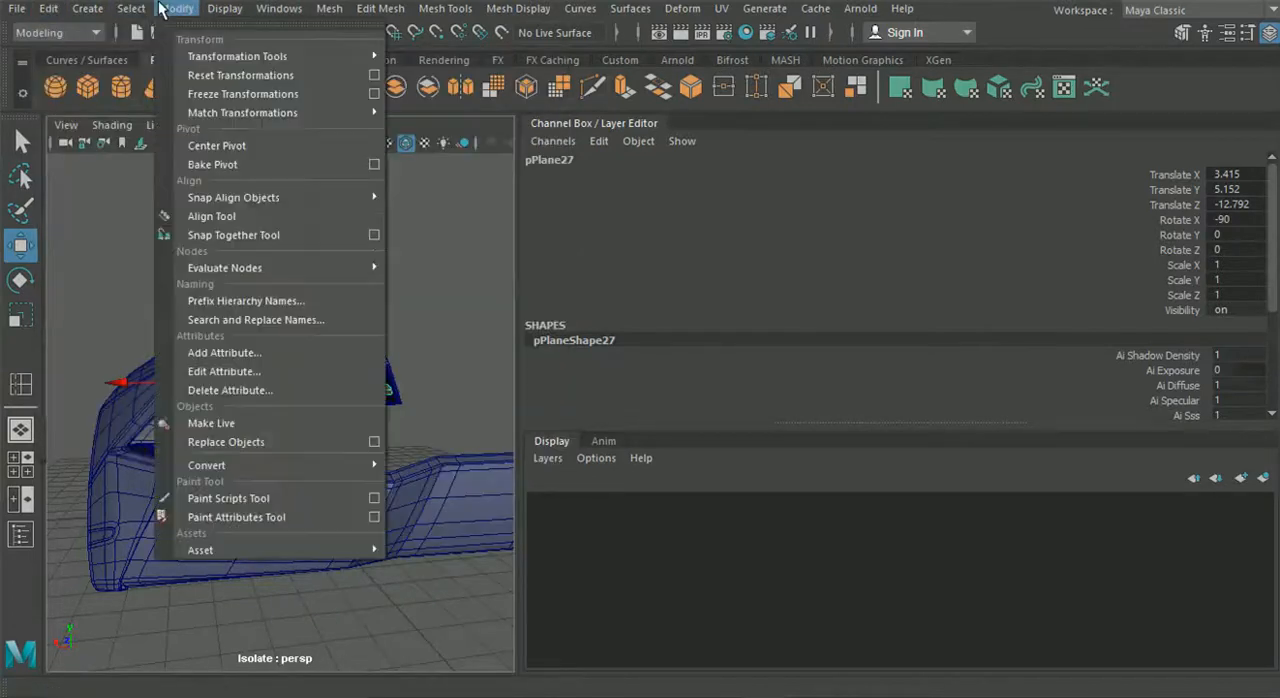
left_click(251, 94)
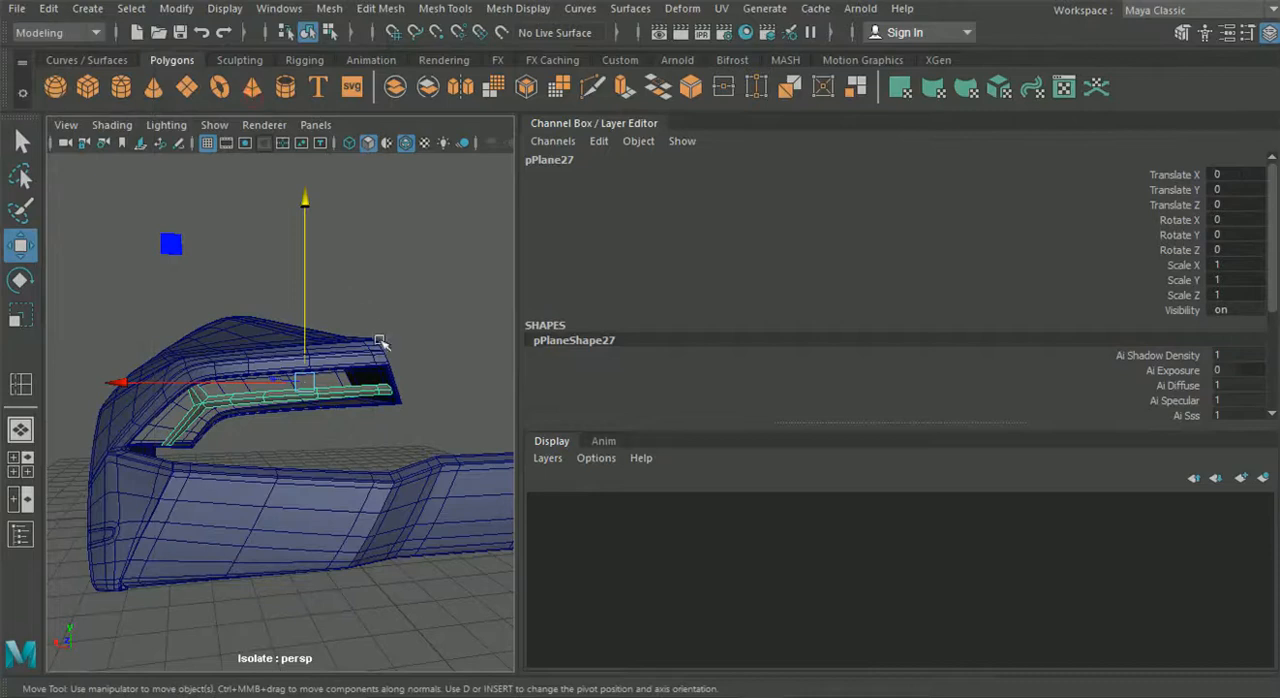
- Center the light strip's pivot and hide the Channel Box
left_click(176, 8)
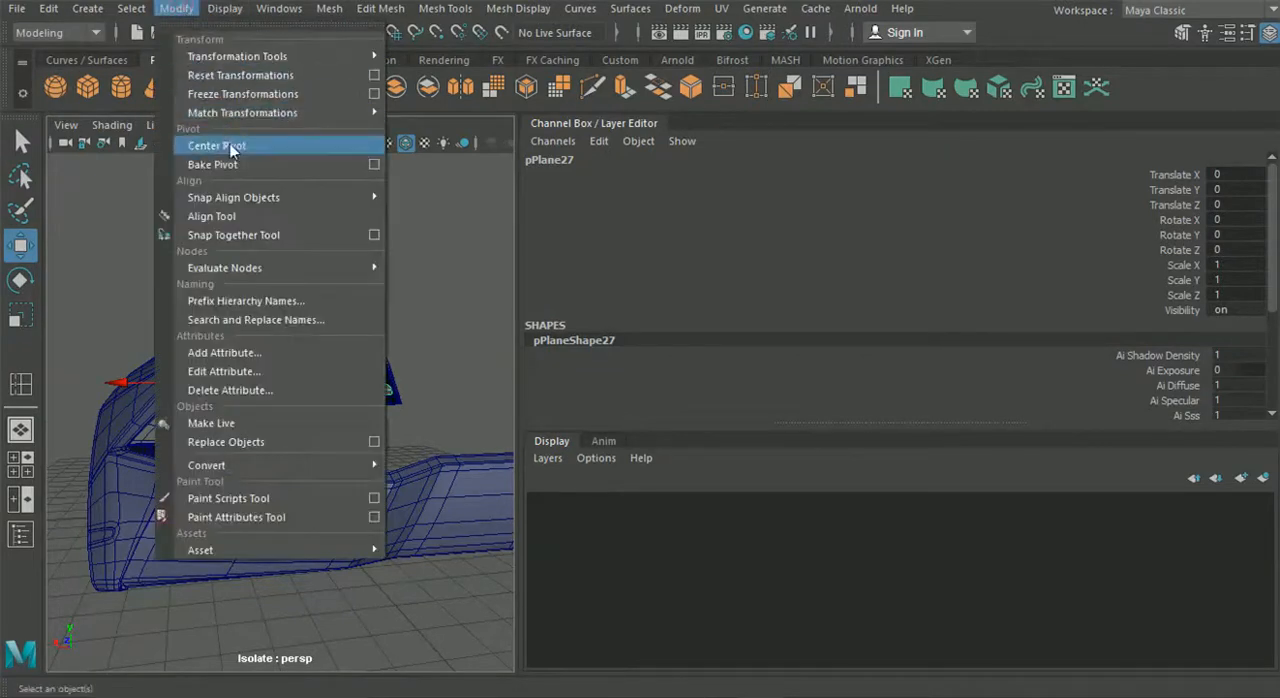
mouse_move(237, 199)
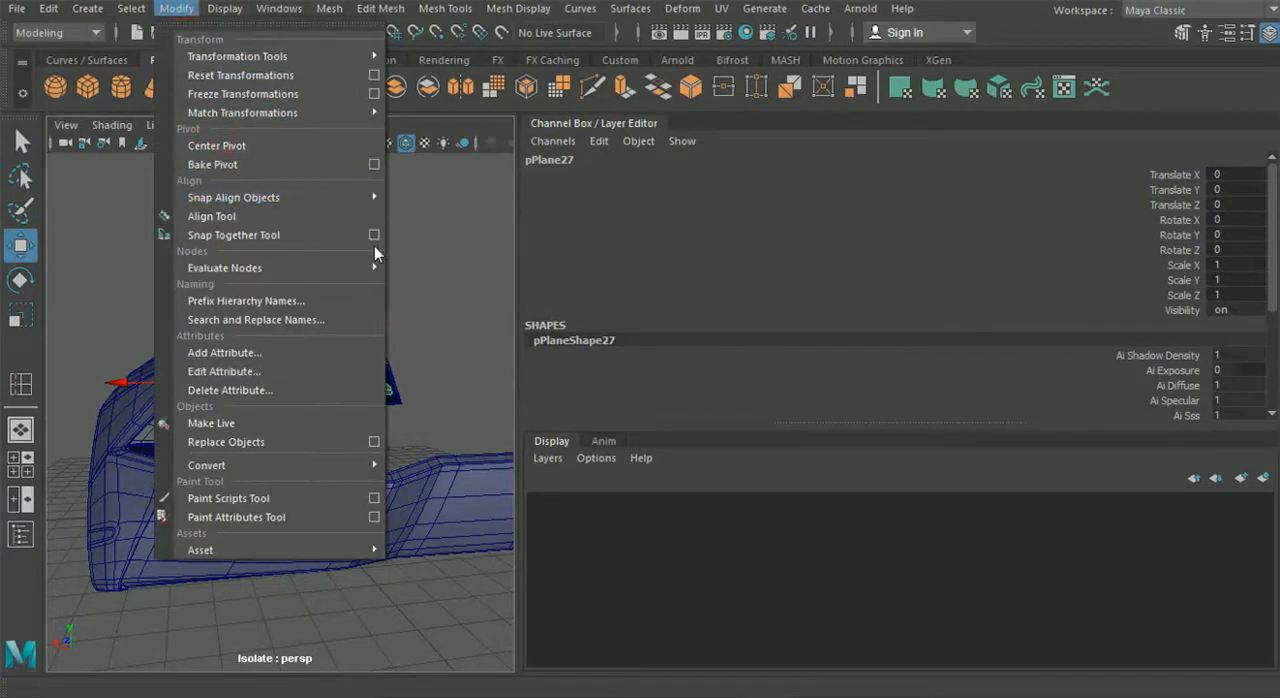
left_click(1268, 35)
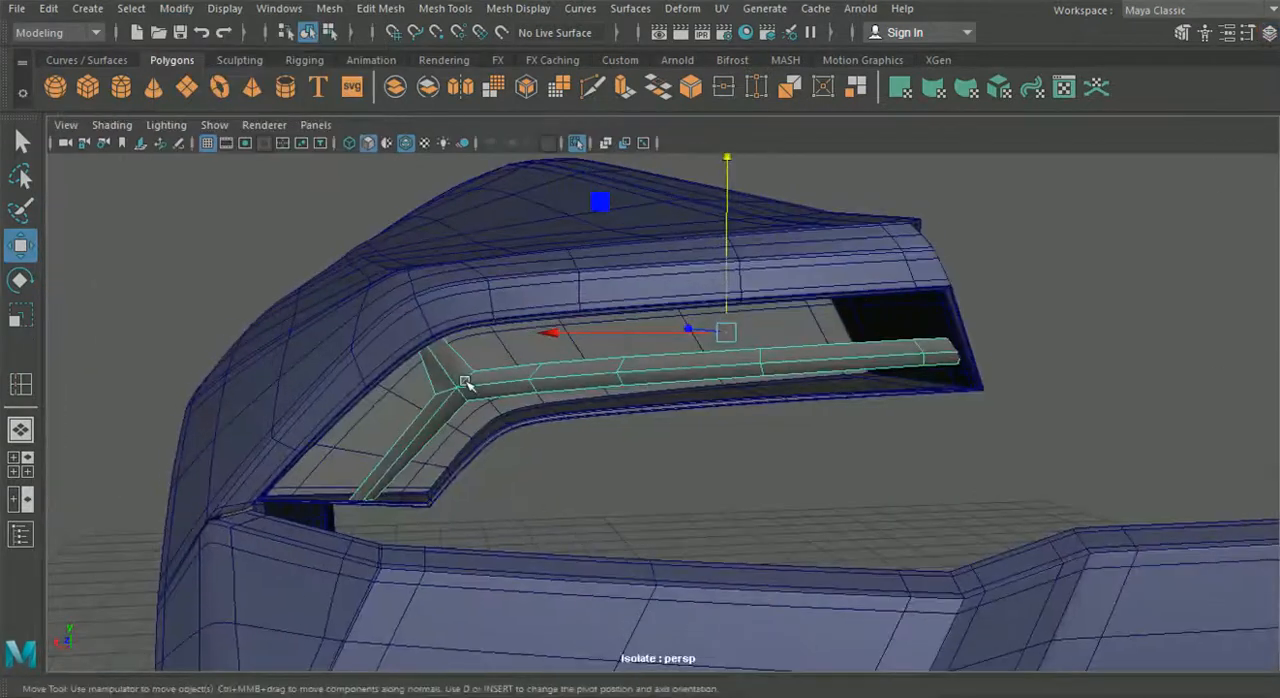
left_click(177, 9)
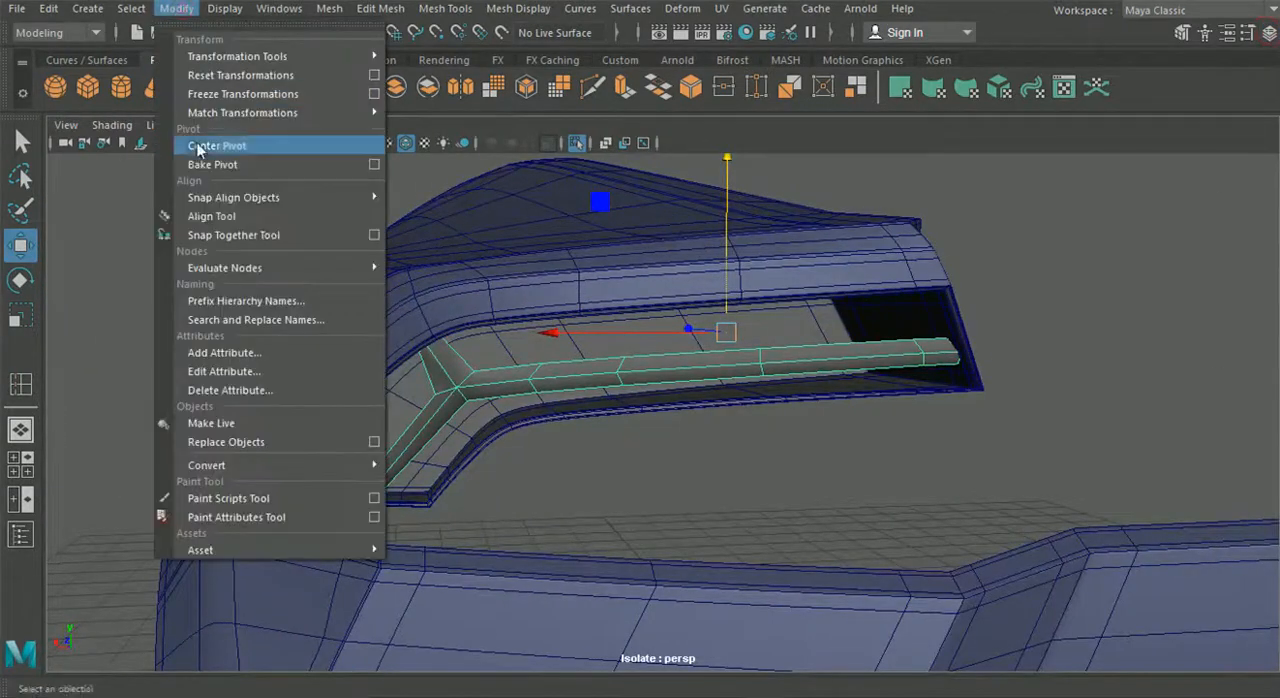
left_click(220, 147)
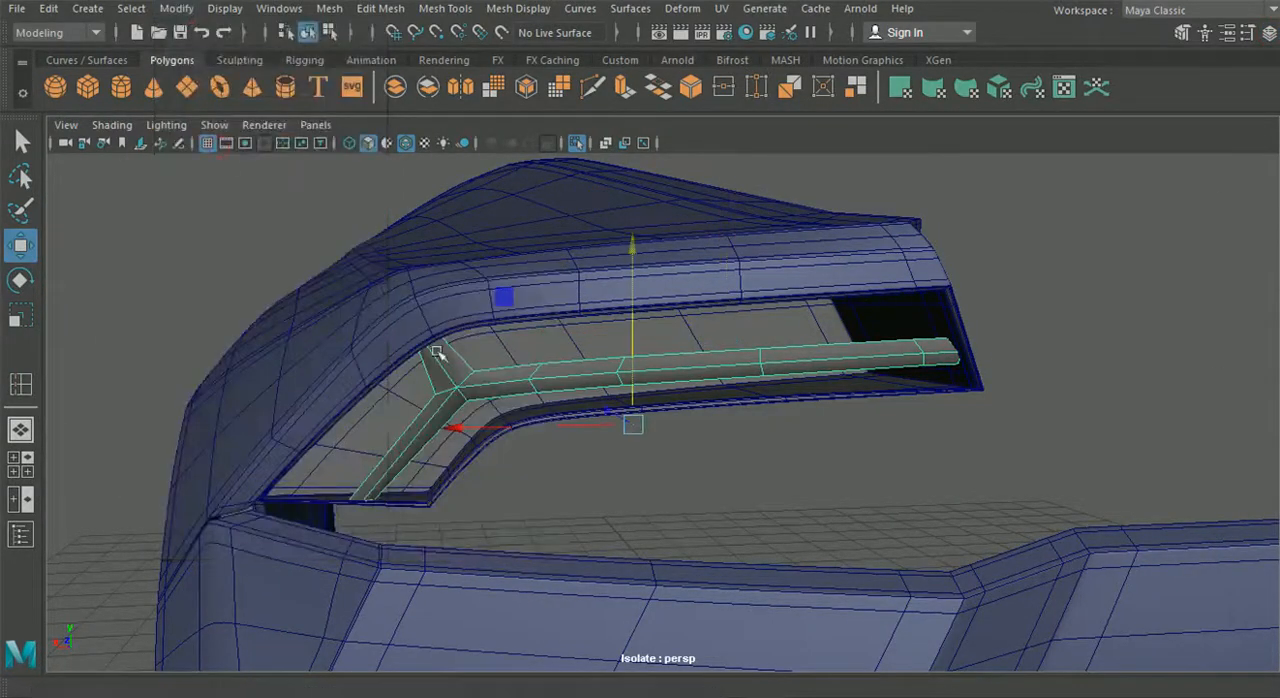
- Show the Channel Box and narrow it to give the perspective viewport more room
left_click_drag(471, 323, 630, 352, "alt")
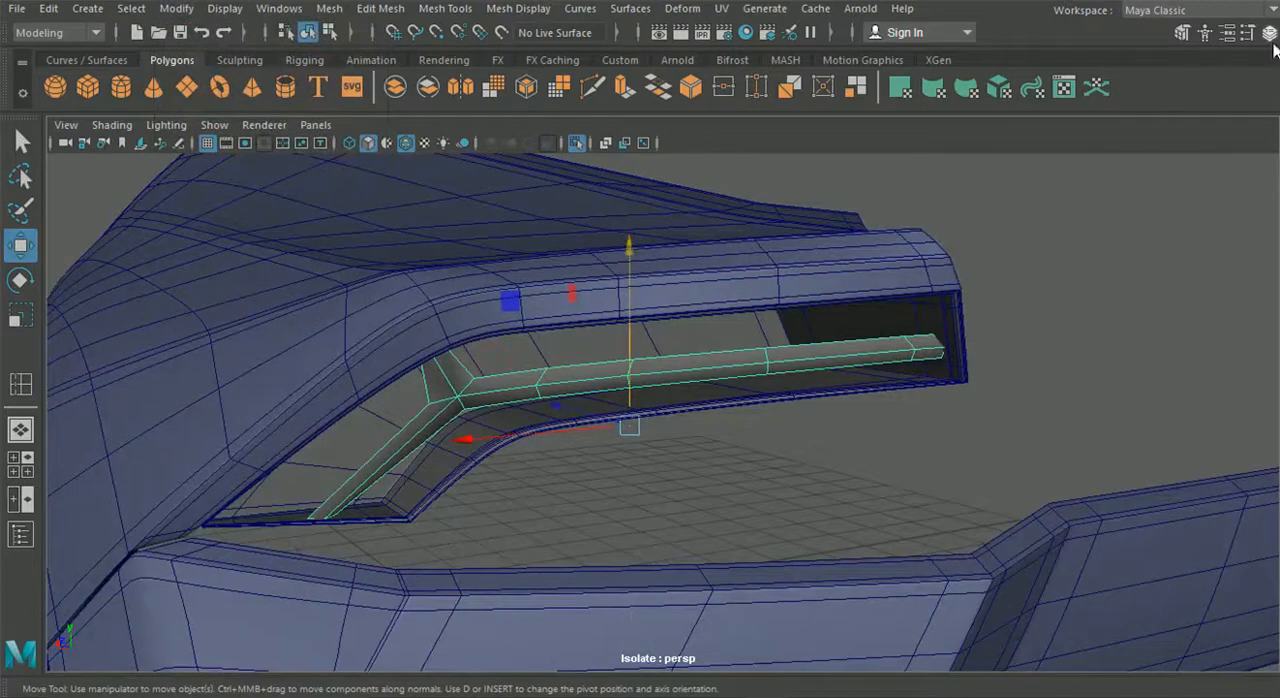
left_click(1269, 33)
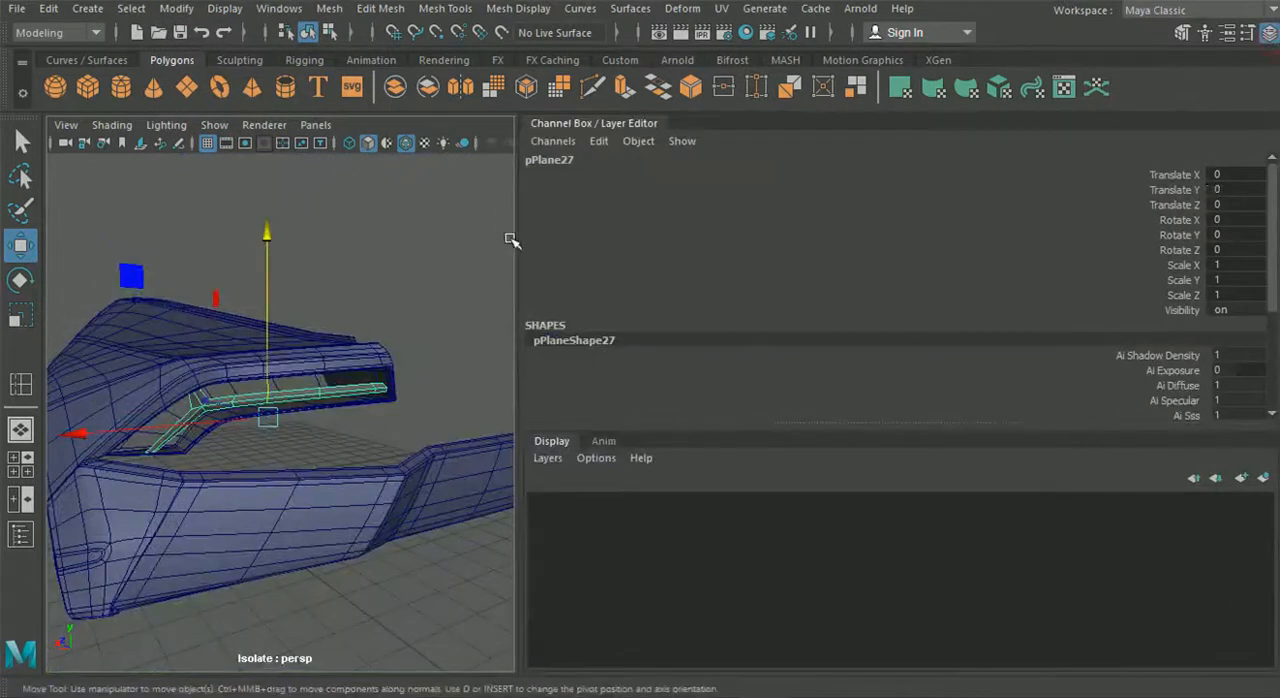
left_click_drag(516, 240, 1027, 240)
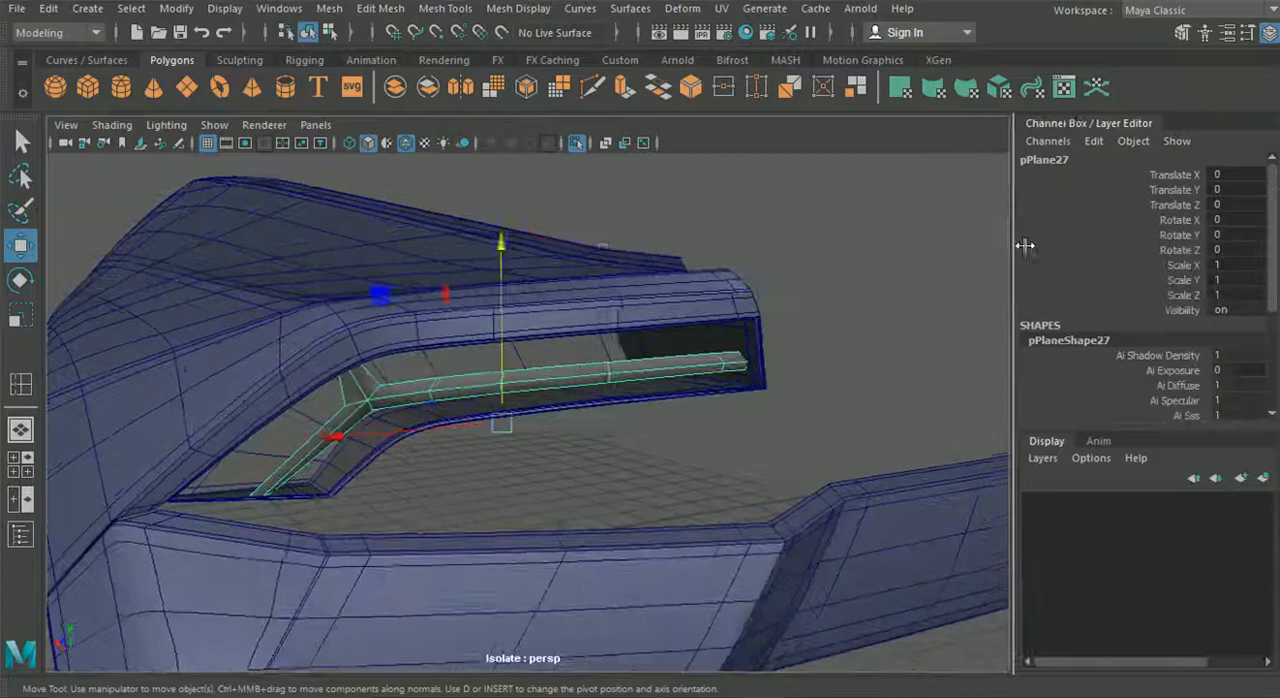
- Duplicate the light strip, move the copy straight down below the housing, and clear the selection
left_click_drag(510, 249, 488, 381)
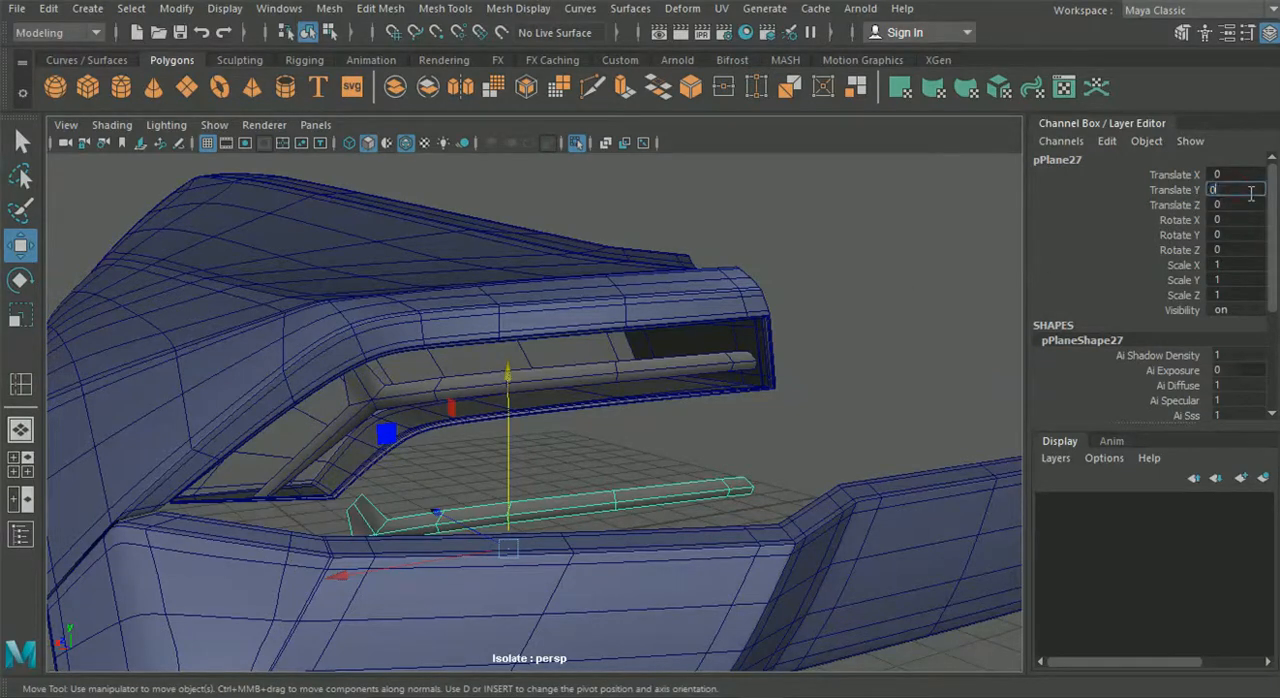
key("Return")
left_click_drag(504, 246, 500, 372)
left_click(565, 443)
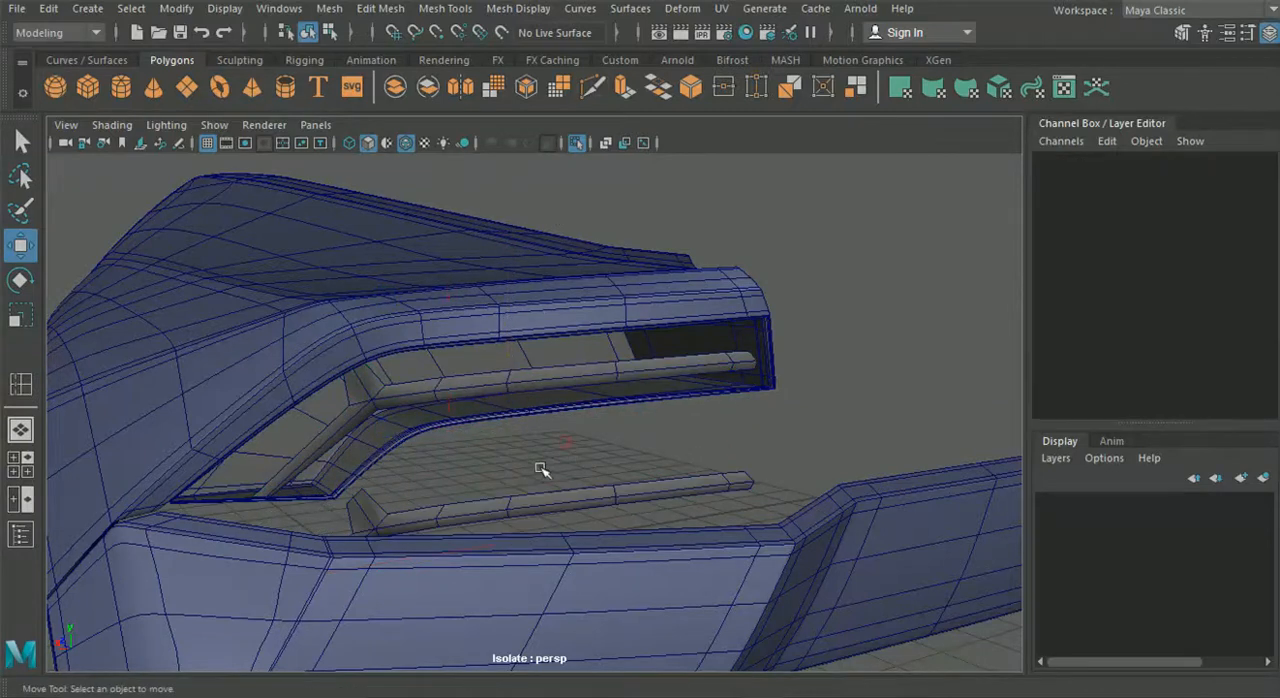
- Select the chain of edges along the original strip's upper side, from the upper arm to the long arm's end
left_click_drag(540, 468, 440, 449, "alt")
scroll(521, 437, "up", 5)
left_click_drag(329, 343, 385, 353, "alt")
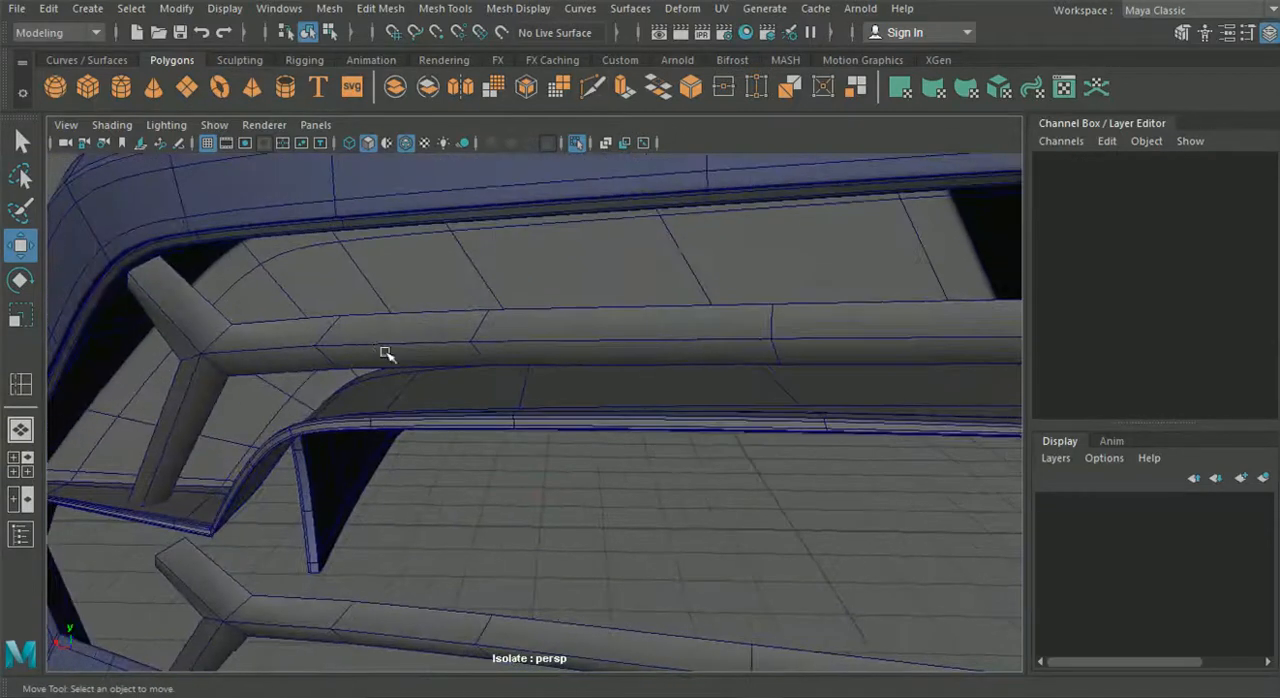
left_click(374, 337)
left_click(210, 328)
left_click(204, 343)
right_click_drag(226, 334, 201, 92)
left_click(203, 295)
left_click(282, 316, "shift")
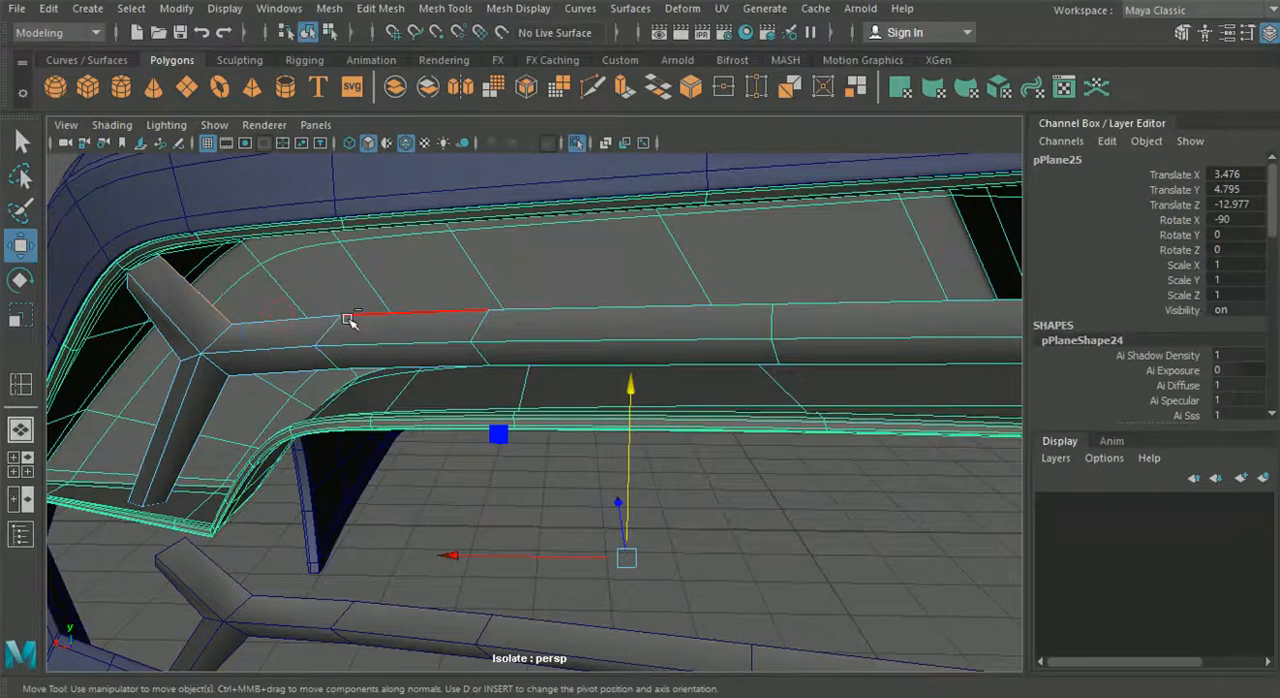
left_click(289, 296)
left_click(417, 310, "shift")
left_click(597, 308, "shift")
left_click(918, 300, "shift")
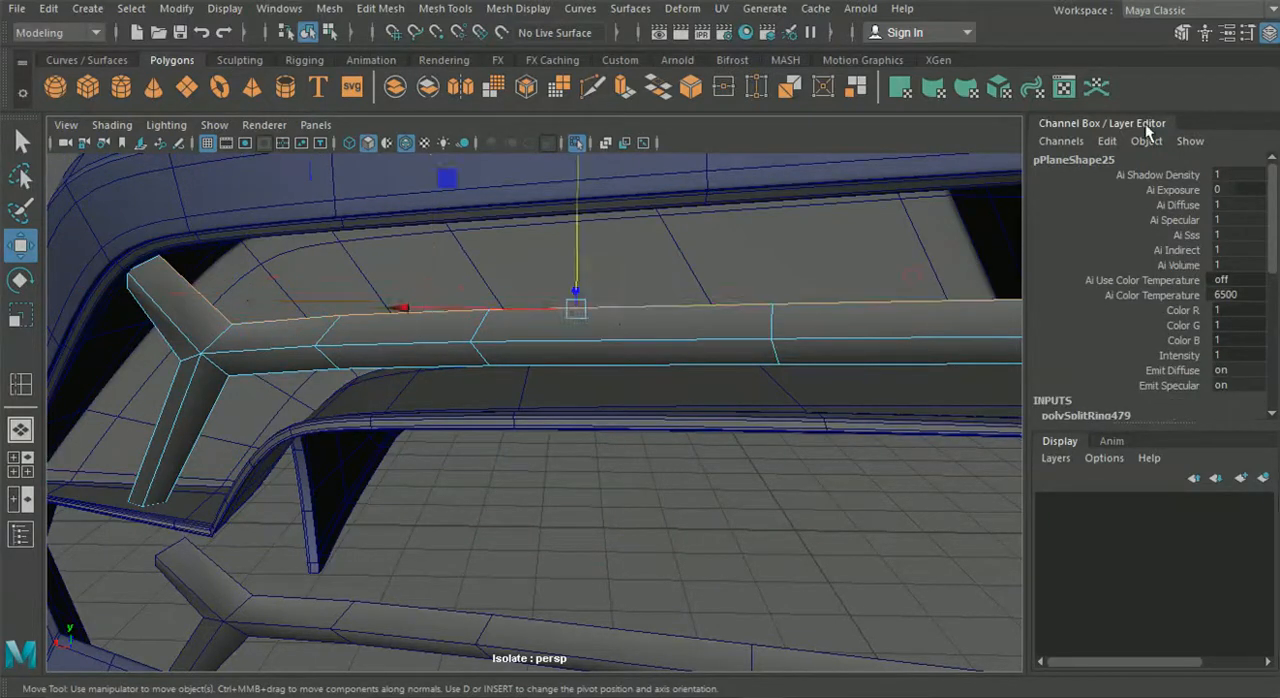
- Hide the Channel Box, extrude the selected upper edges, and move them slightly back to form a thin rim
left_click(1269, 33)
middle_click_drag(716, 278, 333, 325, "alt")
left_click_drag(1056, 328, 1053, 329, "shift")
left_click_drag(603, 293, 631, 294, "alt")
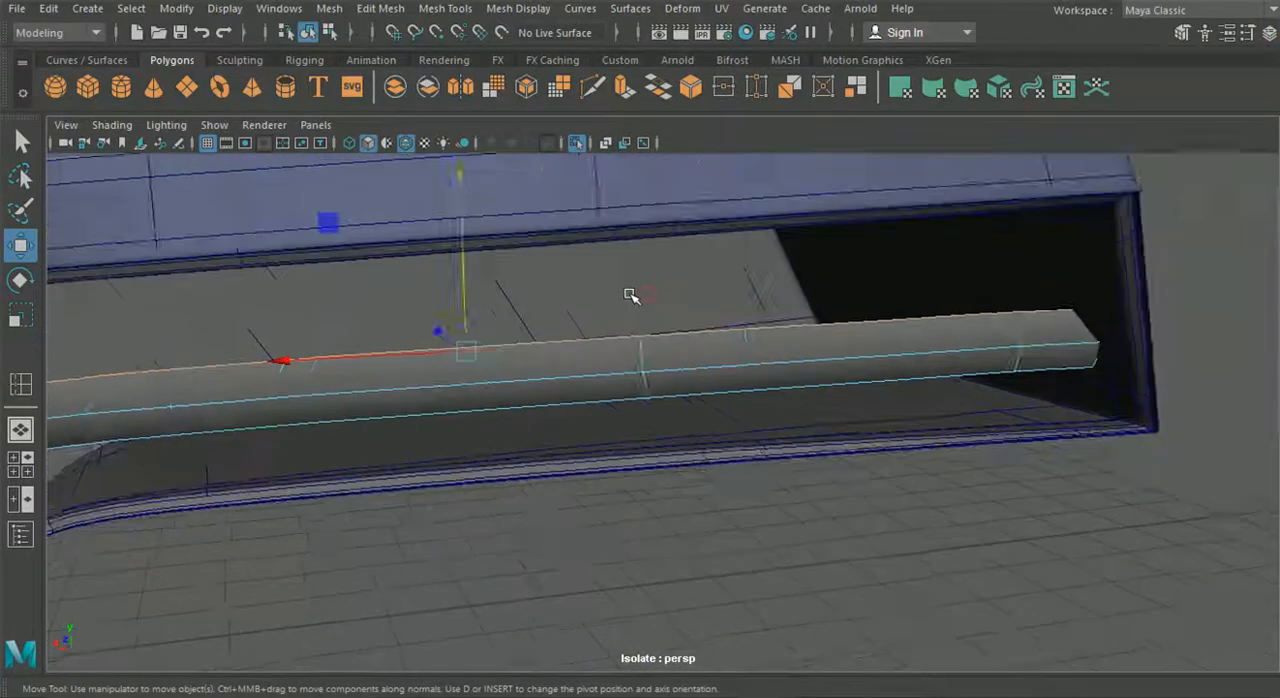
middle_click_drag(640, 296, 708, 291, "alt")
key("ctrl+e")
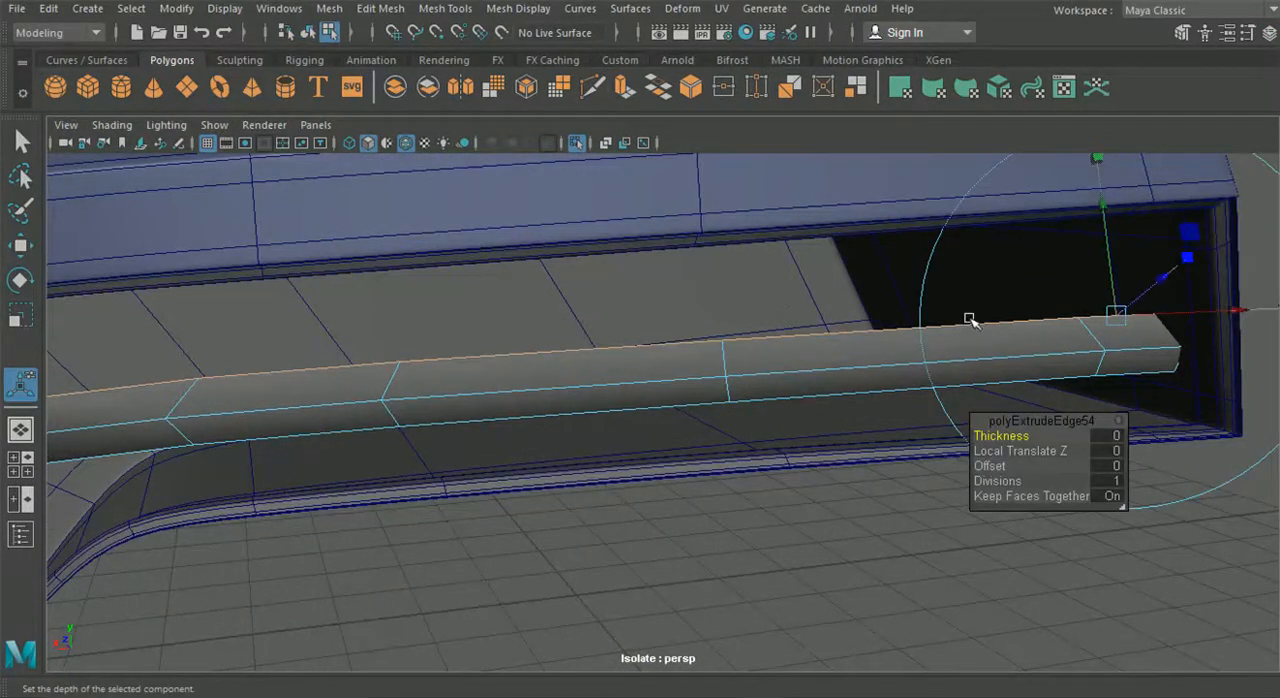
middle_click_drag(969, 326, 883, 310, "alt")
left_click_drag(885, 311, 937, 320, "alt")
left_click_drag(858, 247, 913, 243, "alt")
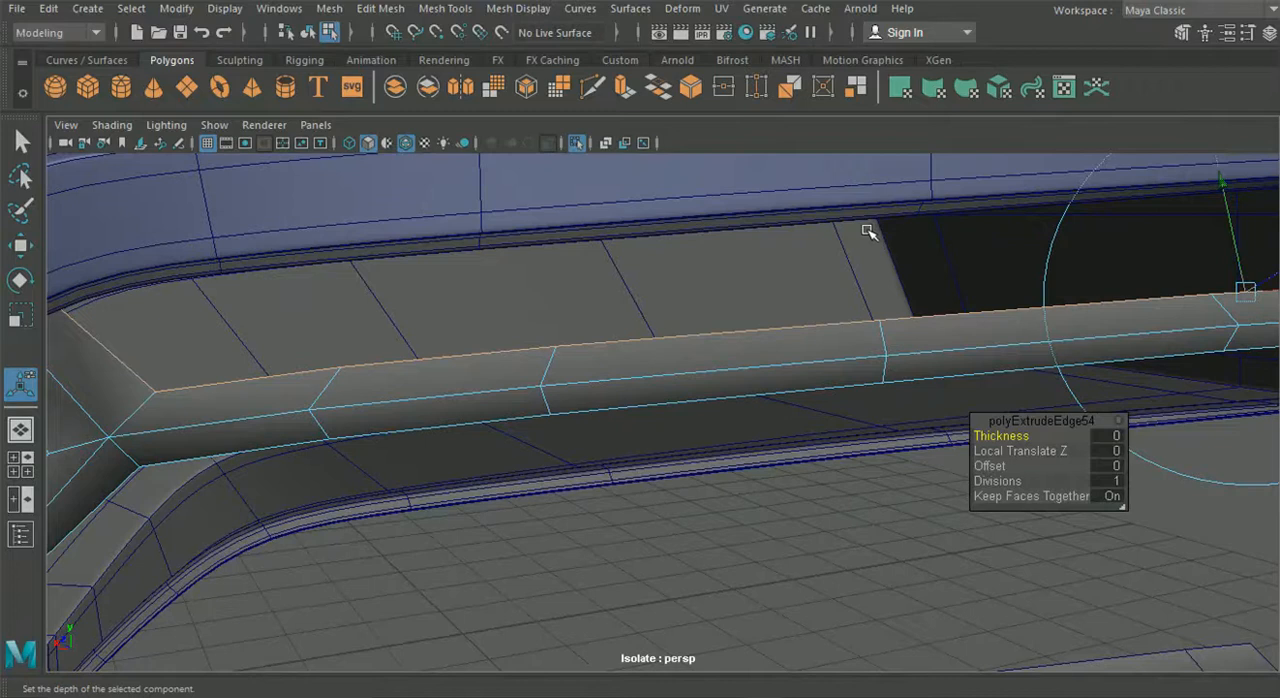
scroll(854, 239, "down", 2)
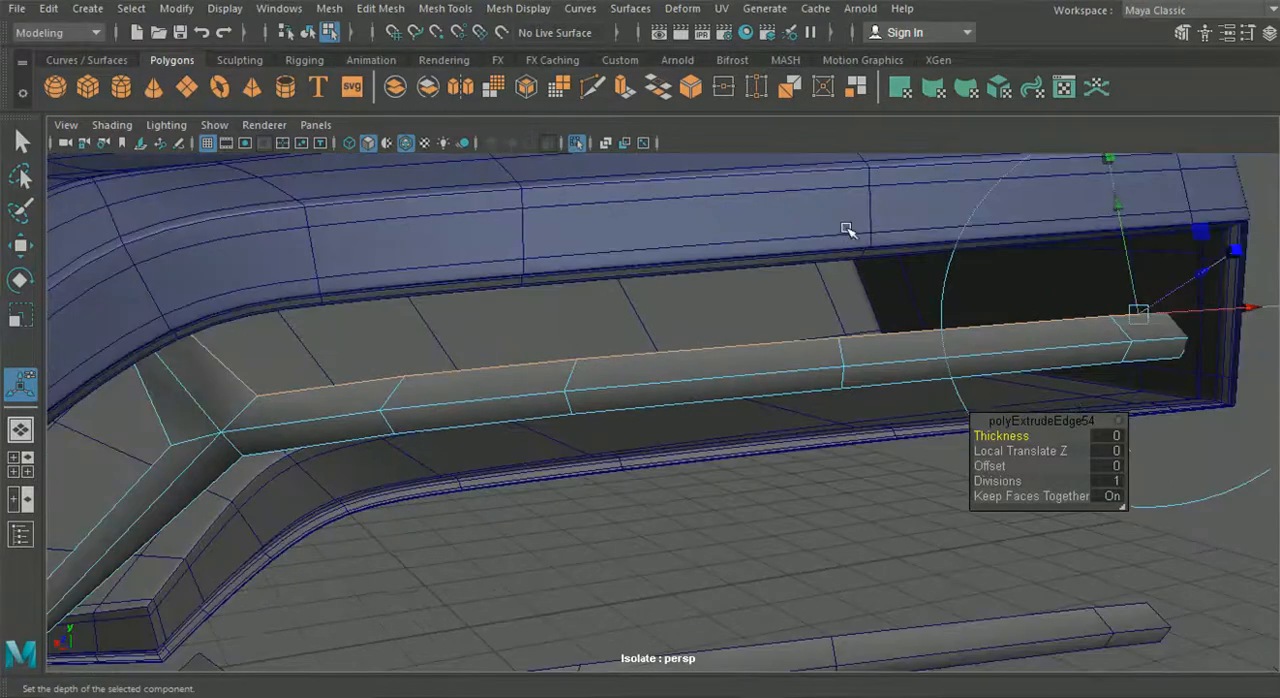
left_click_drag(863, 307, 763, 312, "alt")
left_click_drag(838, 362, 840, 367)
left_click(20, 245)
left_click_drag(546, 284, 442, 285, "alt")
left_click_drag(608, 254, 486, 349)
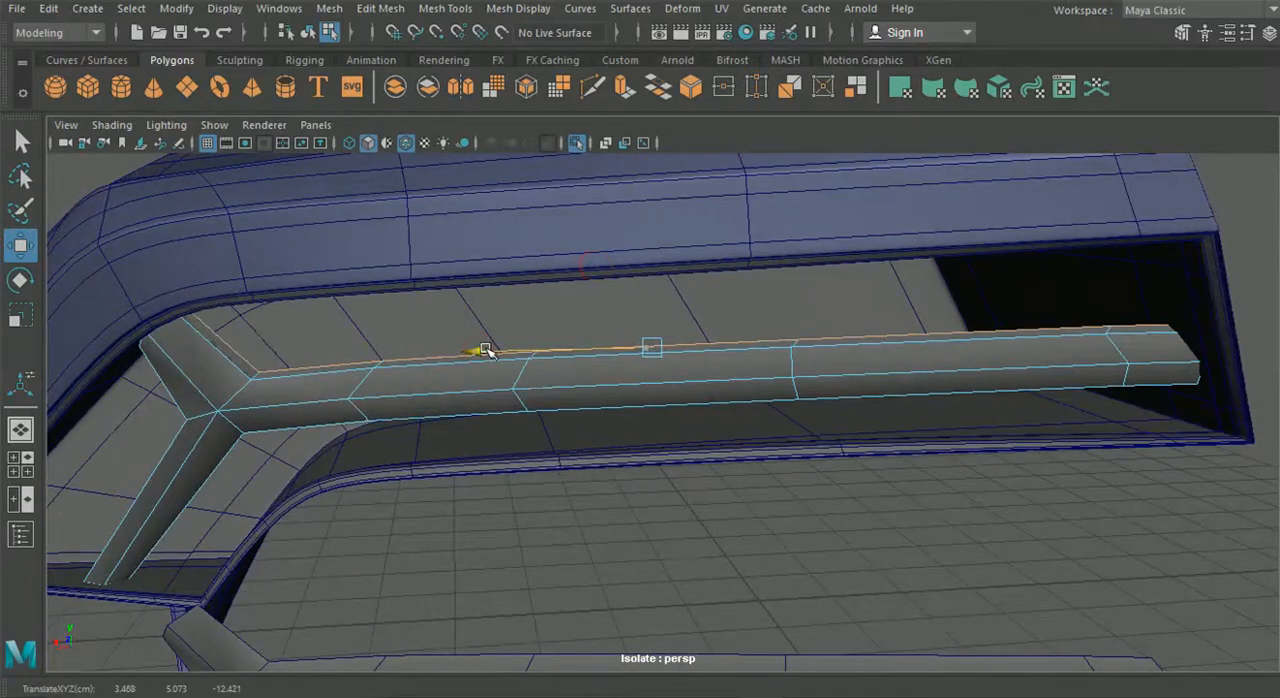
- Inspect the extruded rim from behind and from the side, and compare it with the tail light reference photo
left_click_drag(516, 372, 494, 298, "alt")
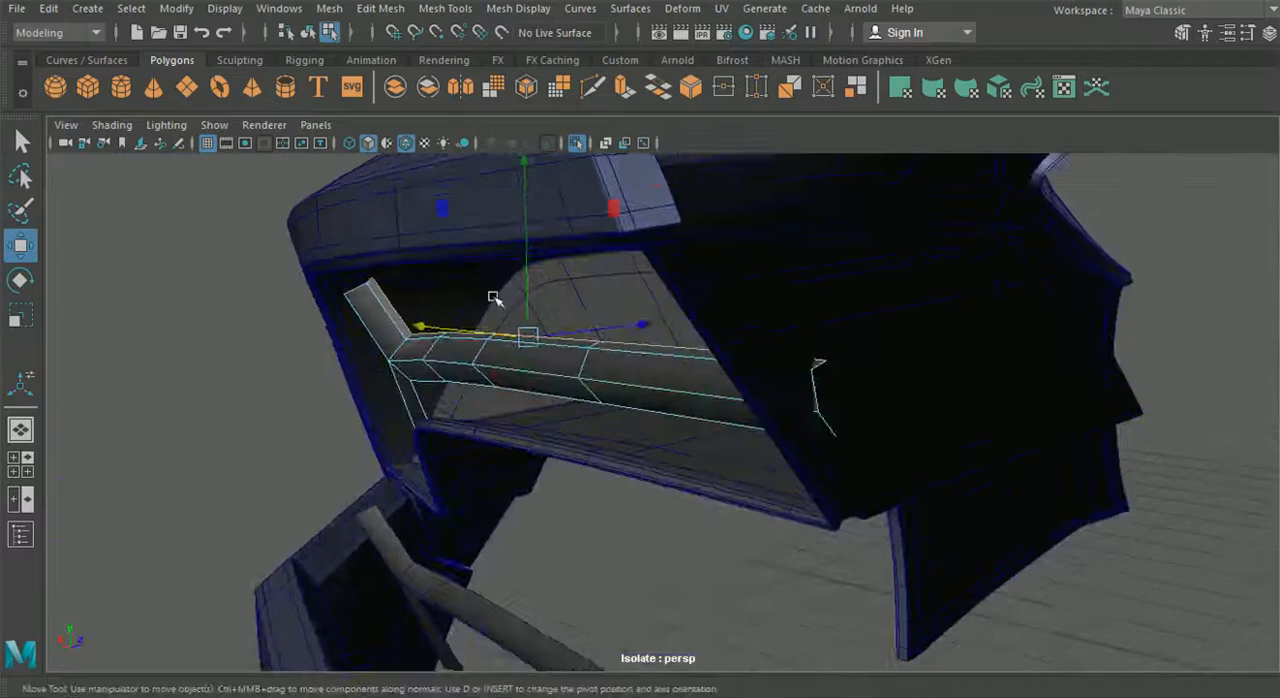
left_click_drag(531, 244, 851, 266)
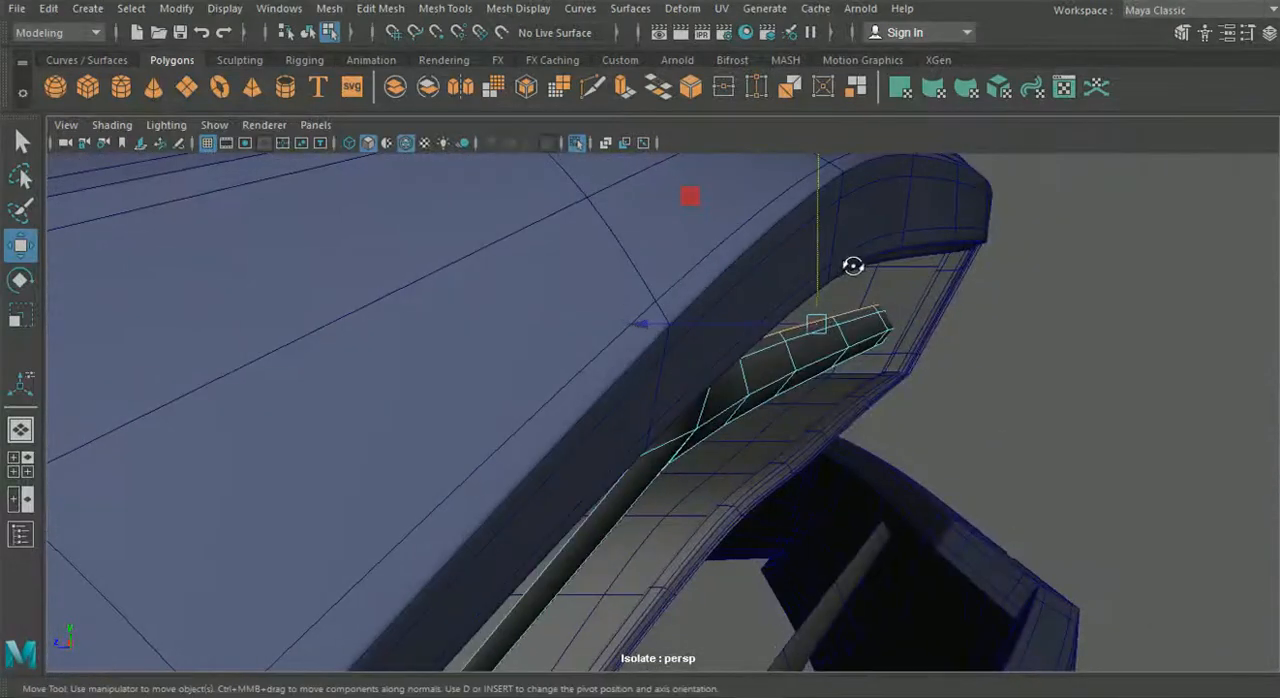
left_click(806, 681)
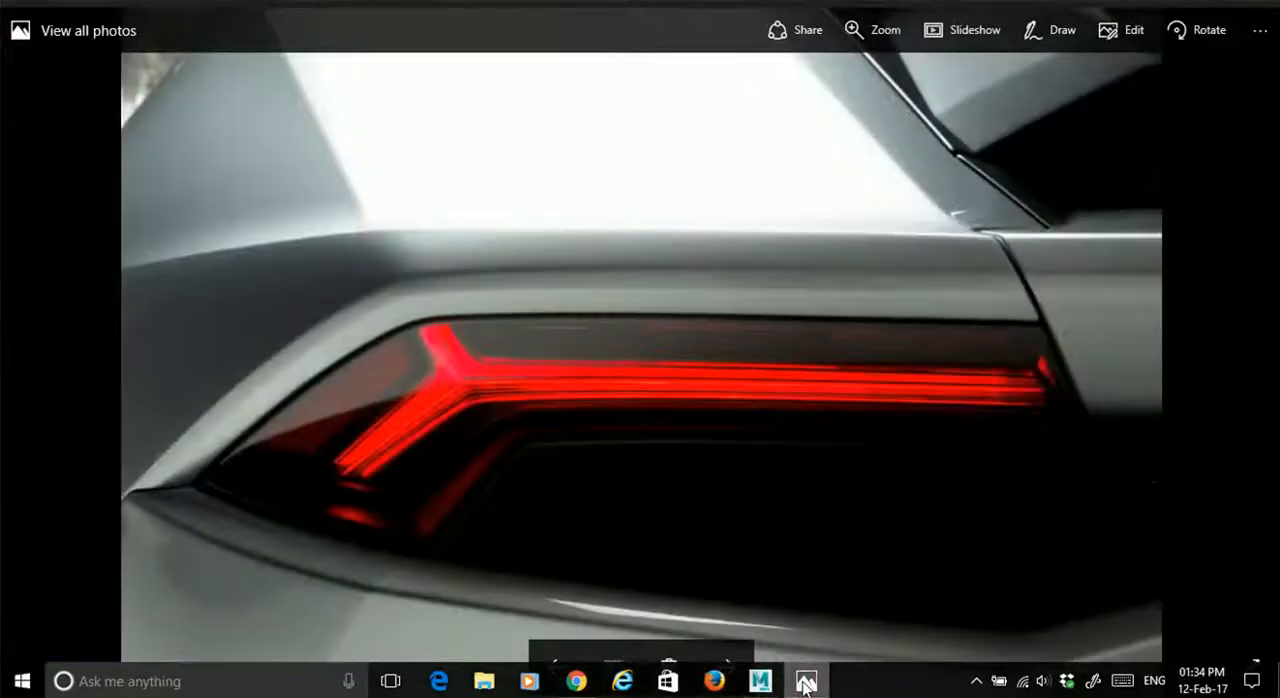
left_click(806, 681)
- Extrude the rim's edges once more, carrying them deeper into the housing
left_click_drag(746, 560, 588, 437, "alt")
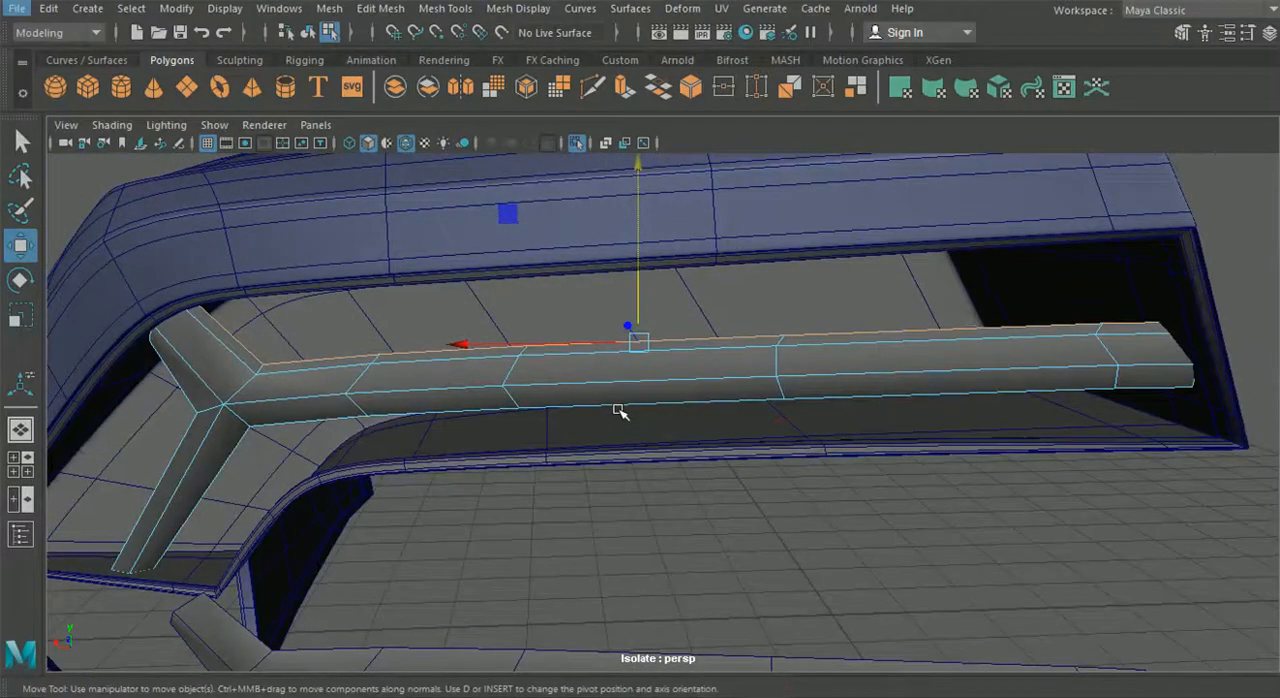
key("ctrl+e")
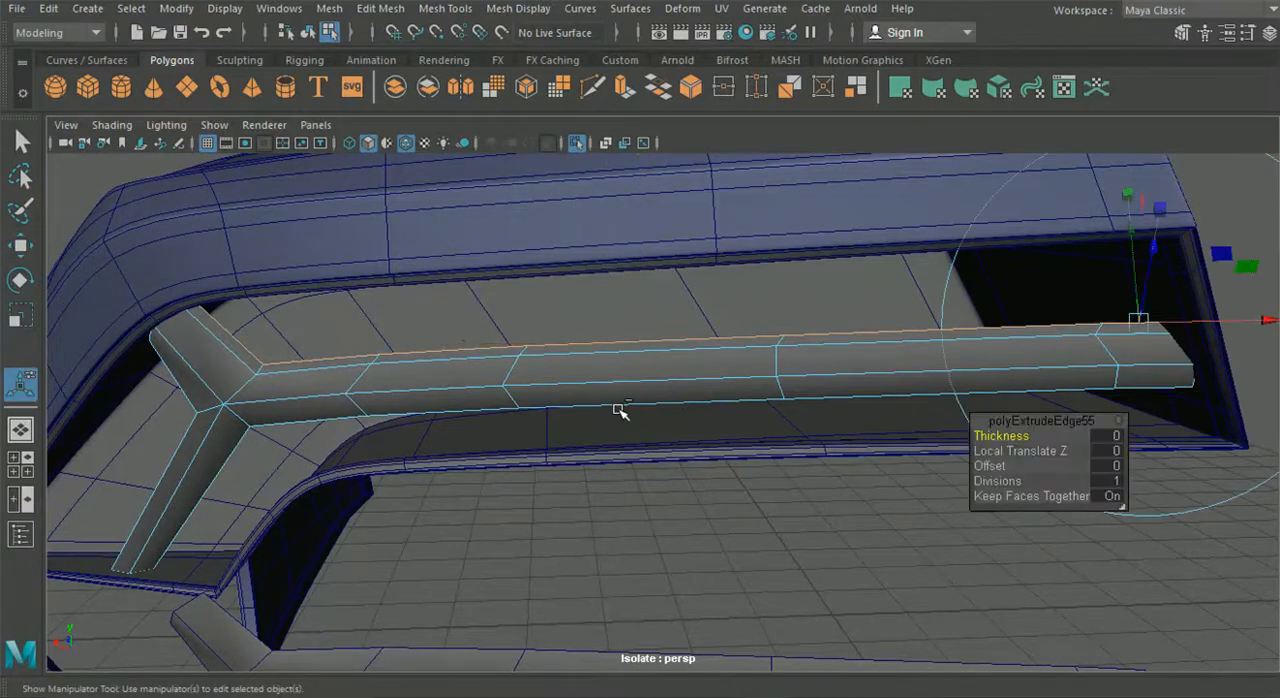
left_click_drag(1012, 352, 850, 252, "alt")
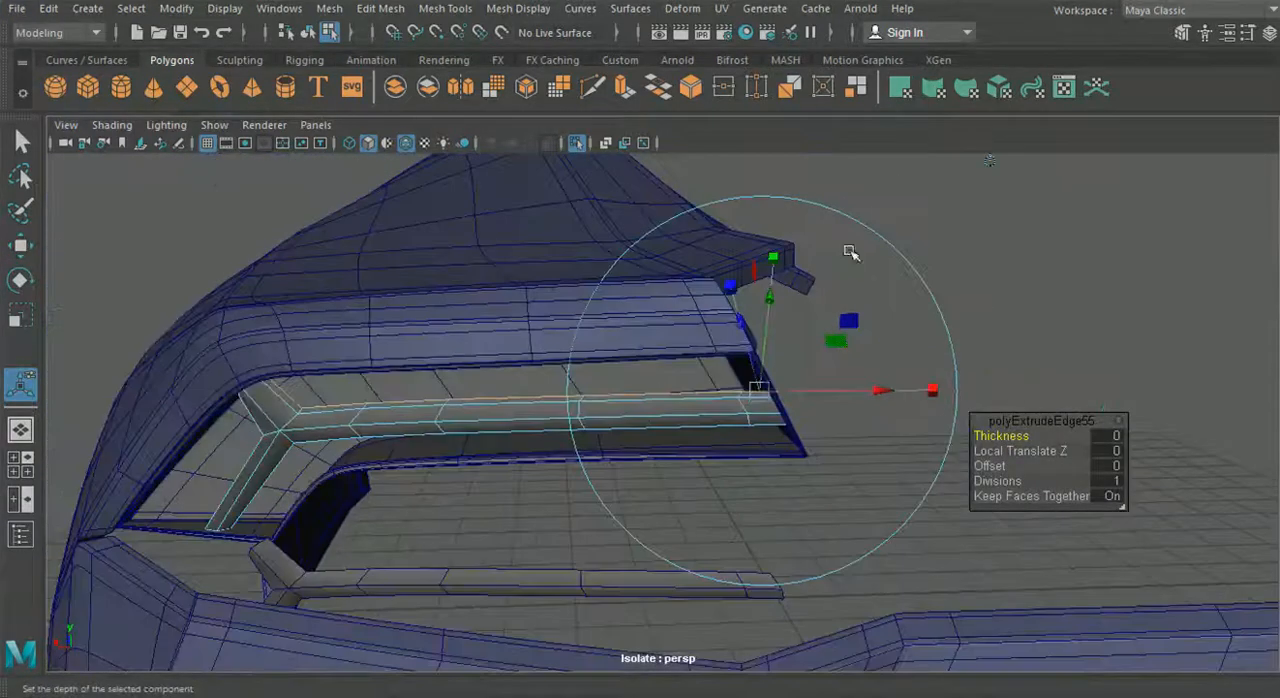
left_click_drag(995, 163, 506, 423, "alt")
- Extrude only the long arm's rear edges straight up to form a vertical wall inside the housing
right_click(448, 452)
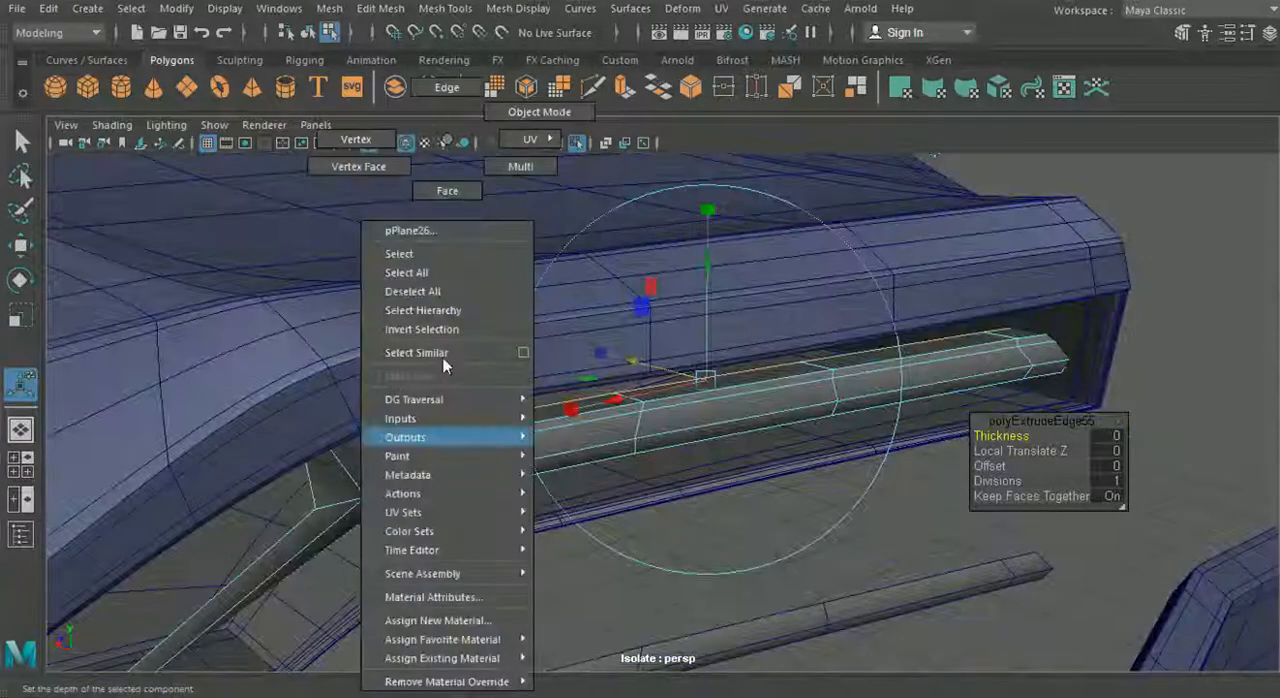
right_click_drag(407, 88, 423, 96)
left_click_drag(440, 165, 345, 380, "alt")
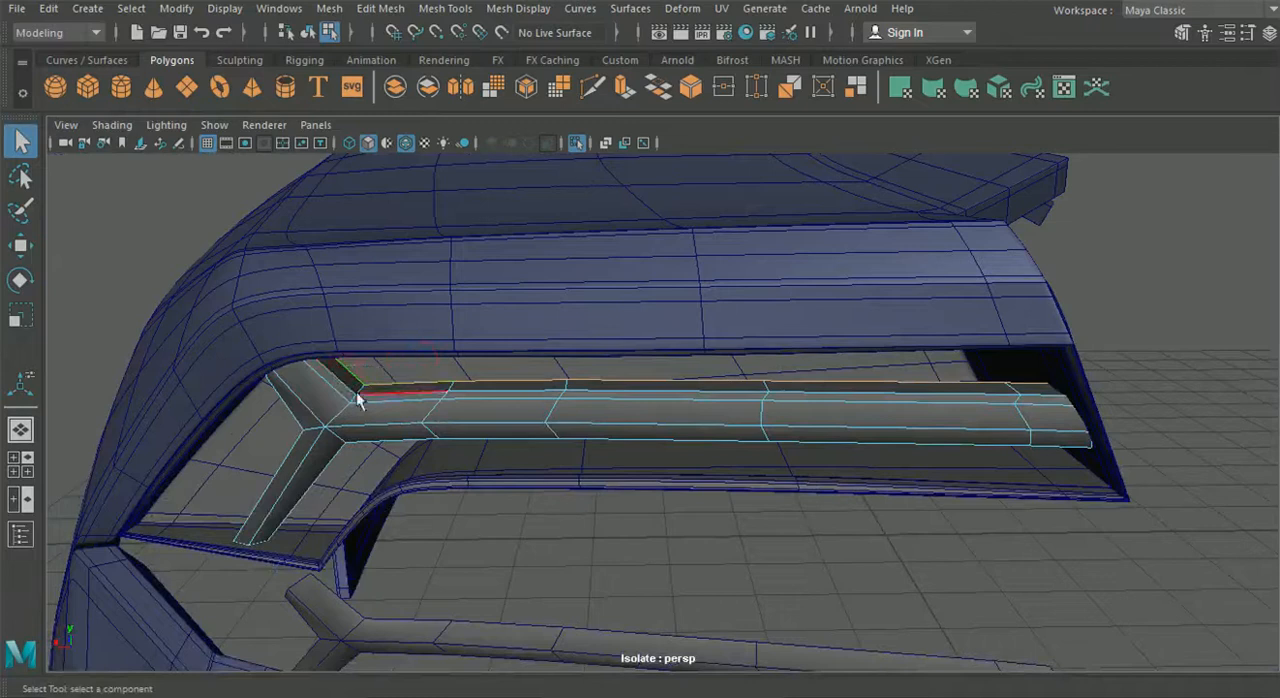
left_click_drag(378, 350, 443, 422, "alt")
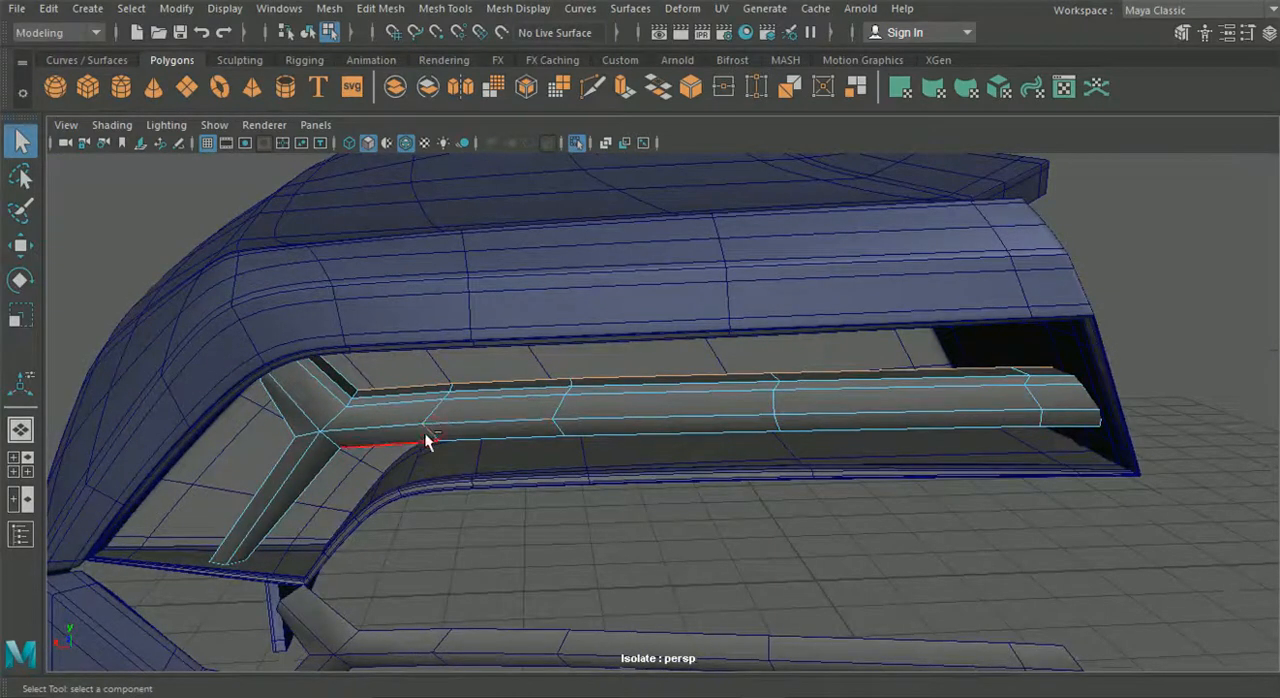
key("ctrl+e")
scroll(1070, 269, "down", 5)
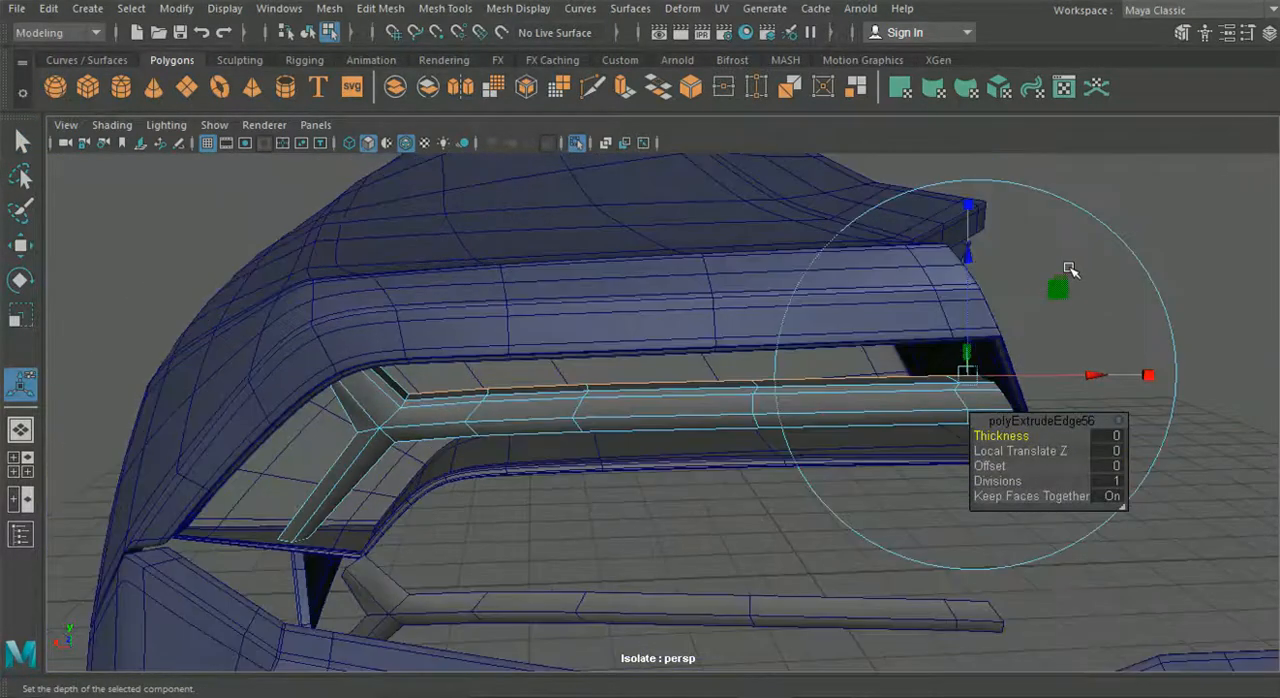
left_click(1010, 178)
key("f")
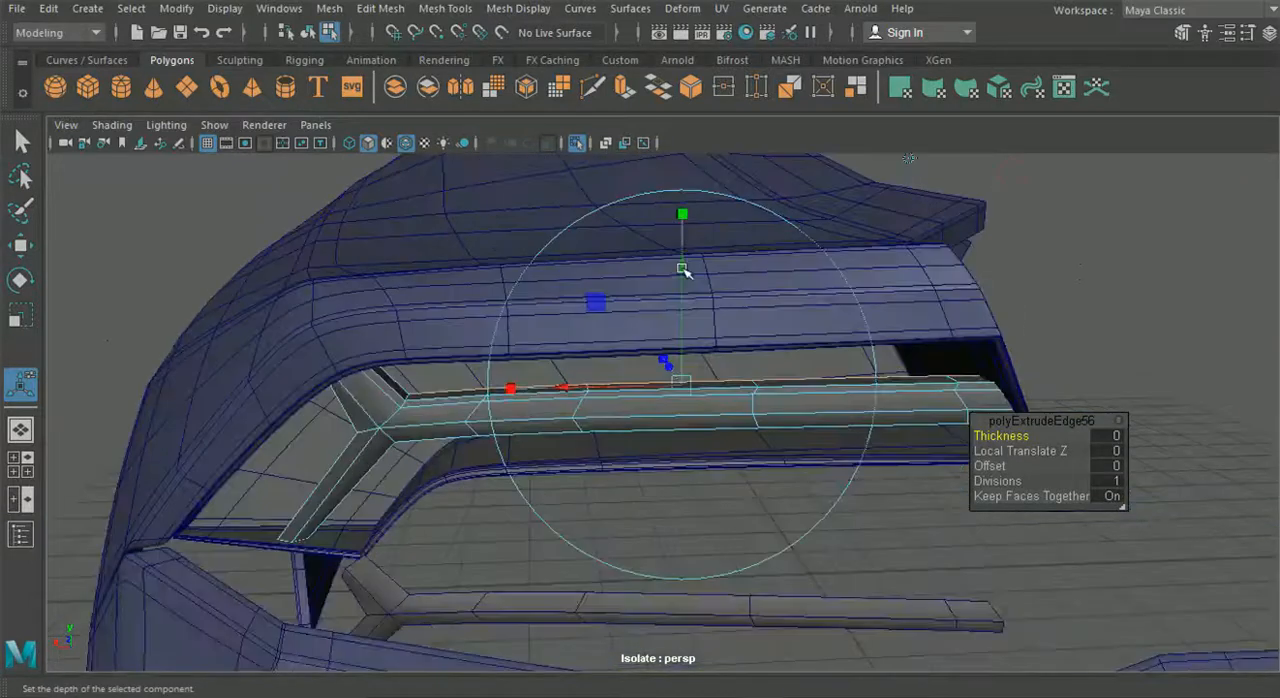
left_click_drag(686, 257, 689, 219)
left_click_drag(693, 310, 679, 264, "alt")
left_click_drag(678, 216, 756, 347)
- Move the wall's inner end vertex onto the rear corner of the strip's upper arm
scroll(560, 360, "up", 4)
middle_click_drag(430, 335, 614, 338, "alt")
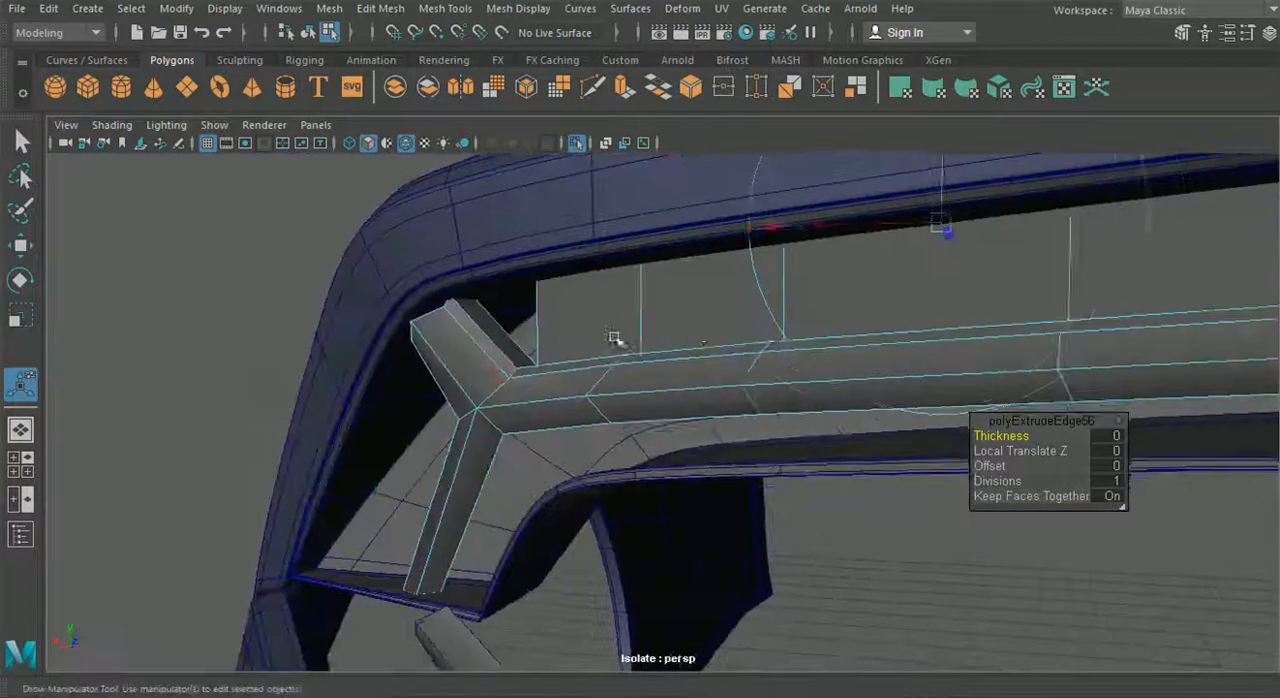
scroll(614, 338, "up", 5)
middle_click_drag(534, 314, 606, 369, "alt")
right_click_drag(606, 369, 540, 142, "alt")
left_click_drag(622, 318, 638, 359, "alt")
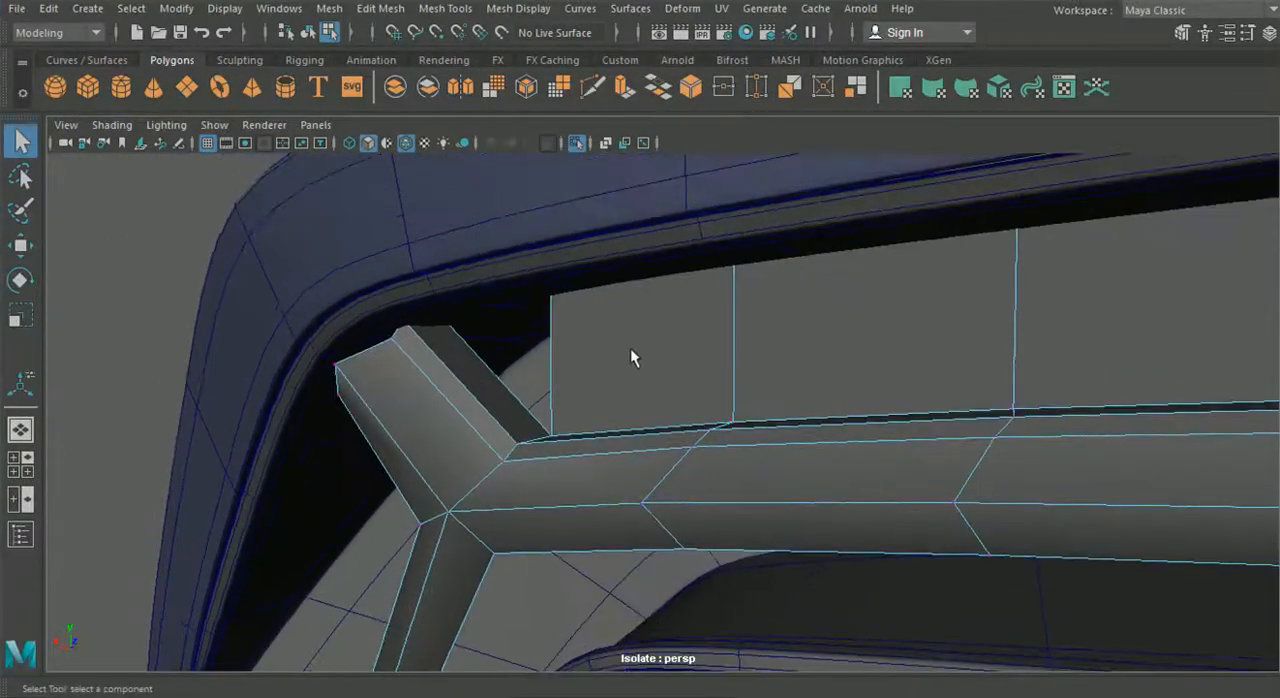
scroll(415, 231, "up", 4)
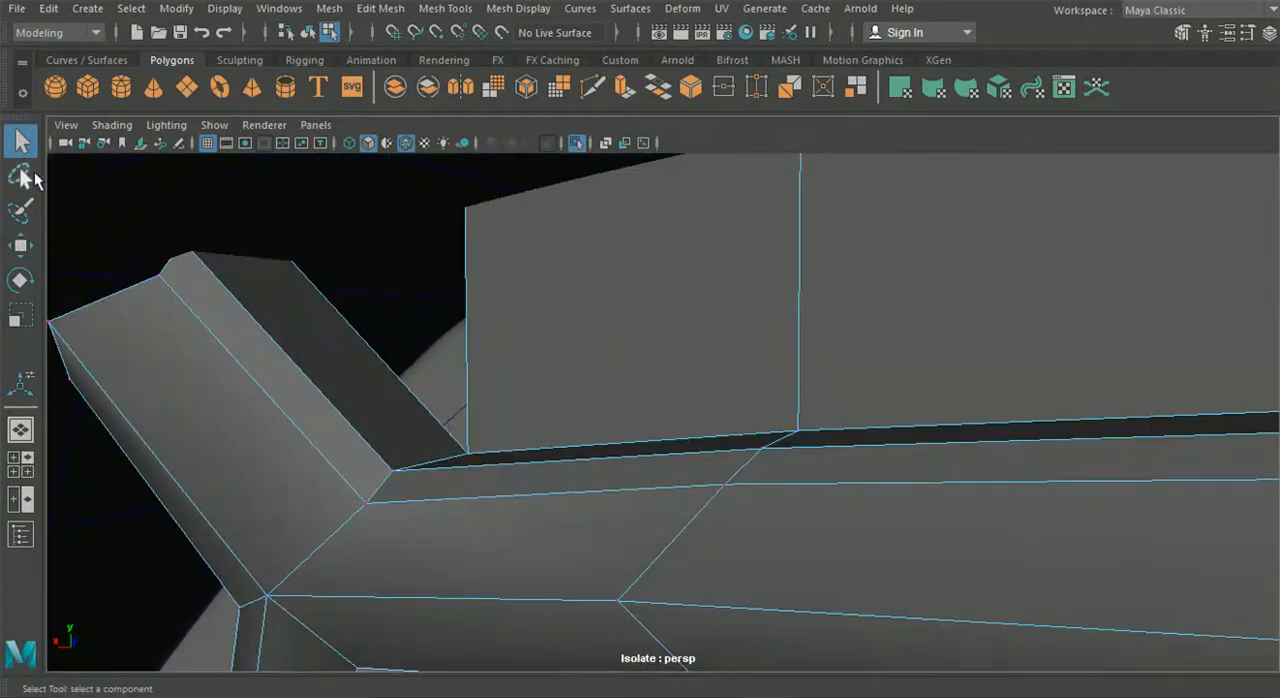
left_click(29, 250)
left_click_drag(605, 353, 720, 414, "alt")
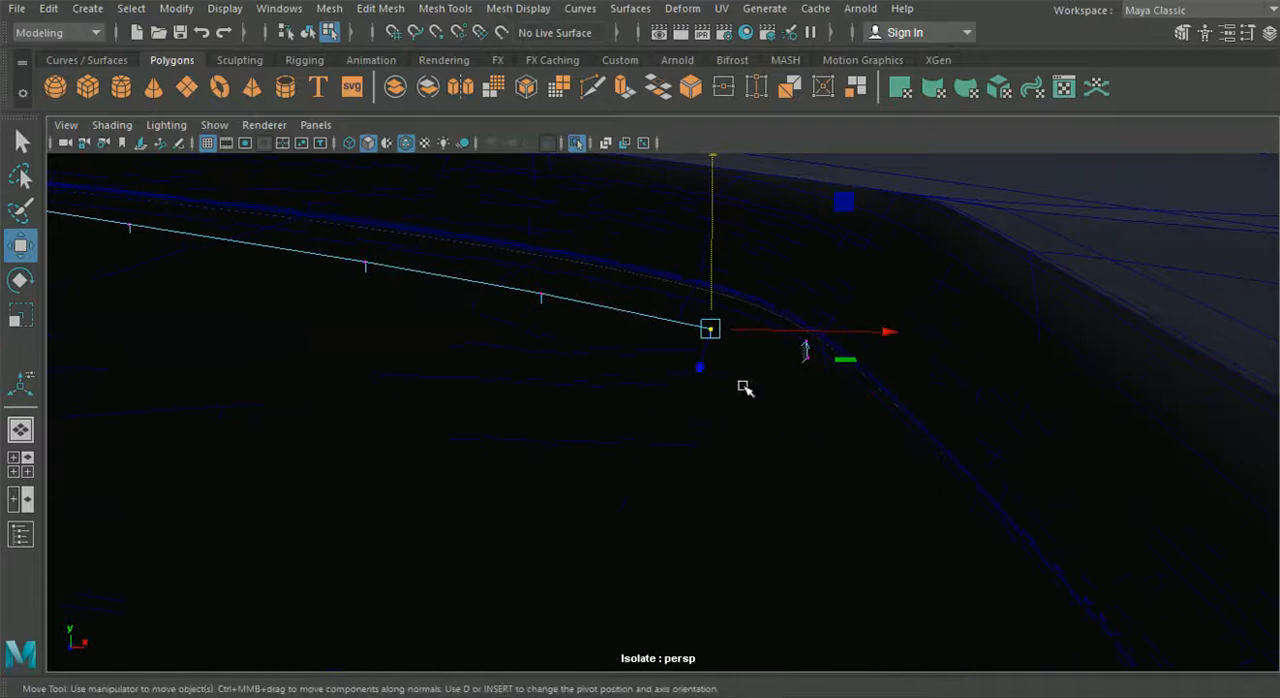
left_click_drag(716, 333, 790, 363)
left_click_drag(727, 390, 734, 363, "alt")
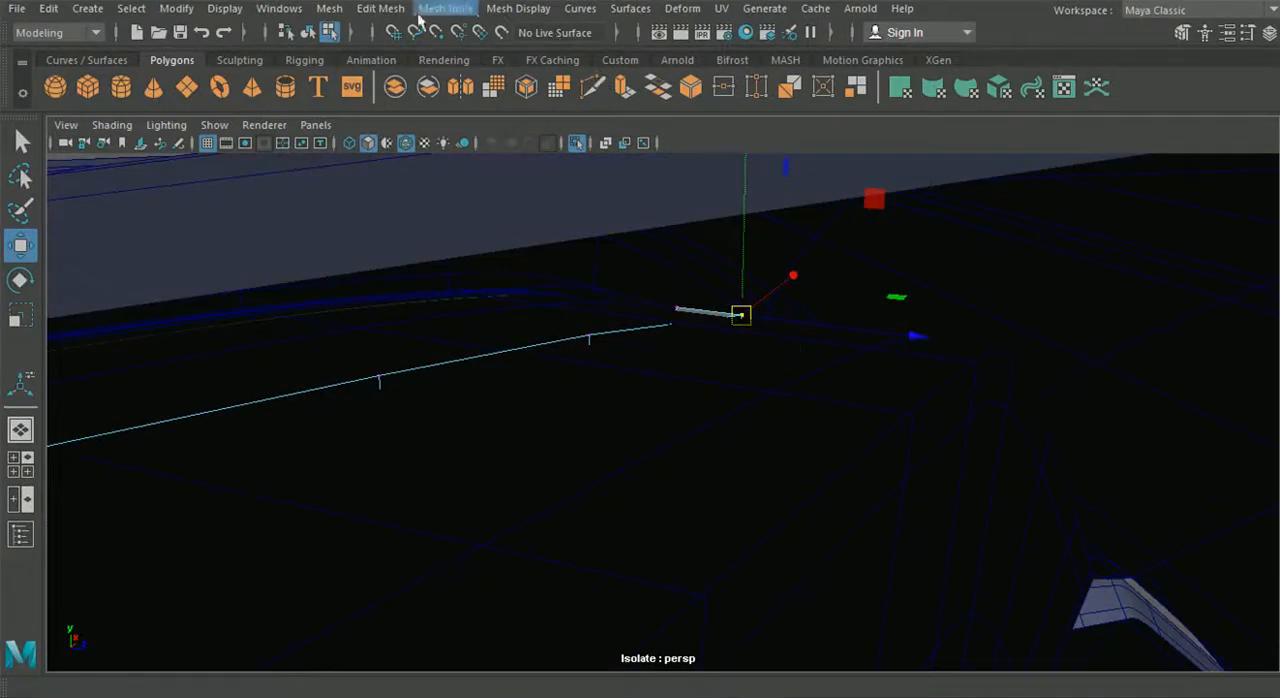
- Merge the wall's corner vertices with the upper arm and return to object selection
left_click(393, 10)
left_click(423, 189)
left_click_drag(569, 400, 816, 425, "alt")
left_click(308, 33)
left_click_drag(277, 314, 763, 414, "alt")
left_click_drag(848, 436, 881, 439, "alt")
middle_click_drag(790, 449, 658, 375, "alt")
left_click_drag(655, 398, 558, 389, "alt")
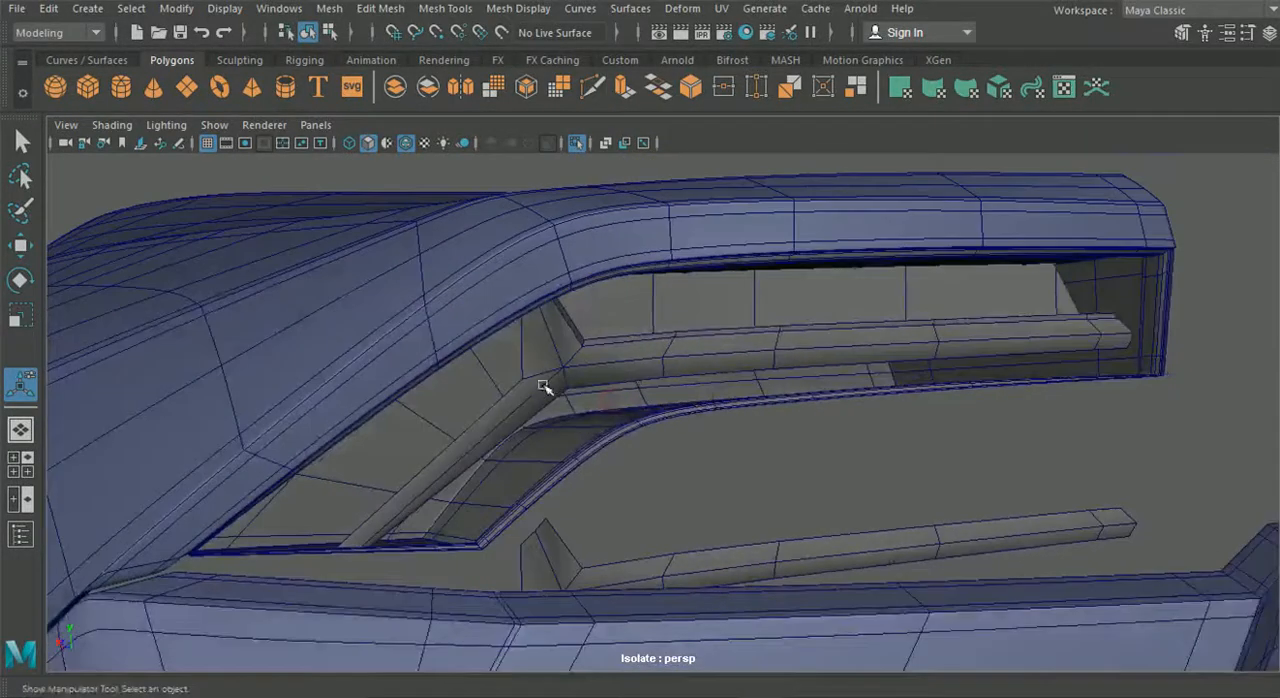
- Extrude the outer edges of the upper and lower arms and move them slightly back to form a rim
left_click(518, 370)
right_click_drag(531, 357, 537, 88)
key("ctrl+e")
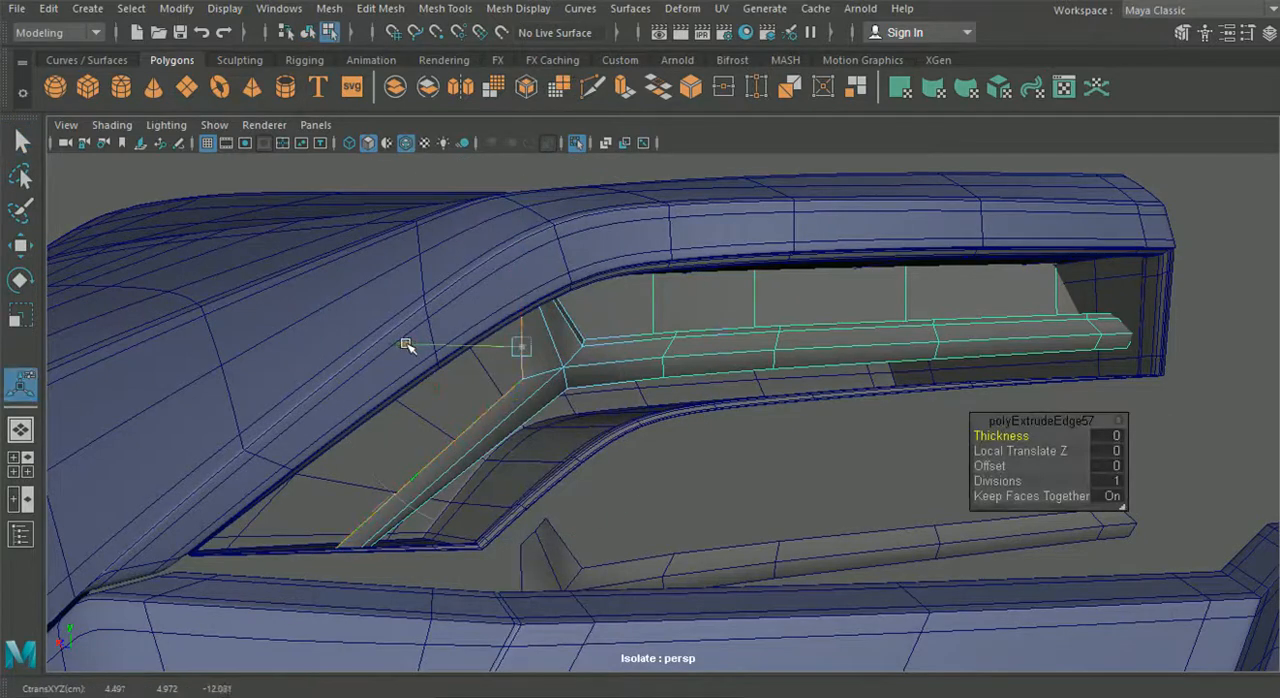
left_click_drag(408, 354, 531, 386, "alt")
key("w")
left_click_drag(476, 452, 370, 437)
right_click_drag(470, 385, 471, 92)
left_click(521, 332, "ctrl")
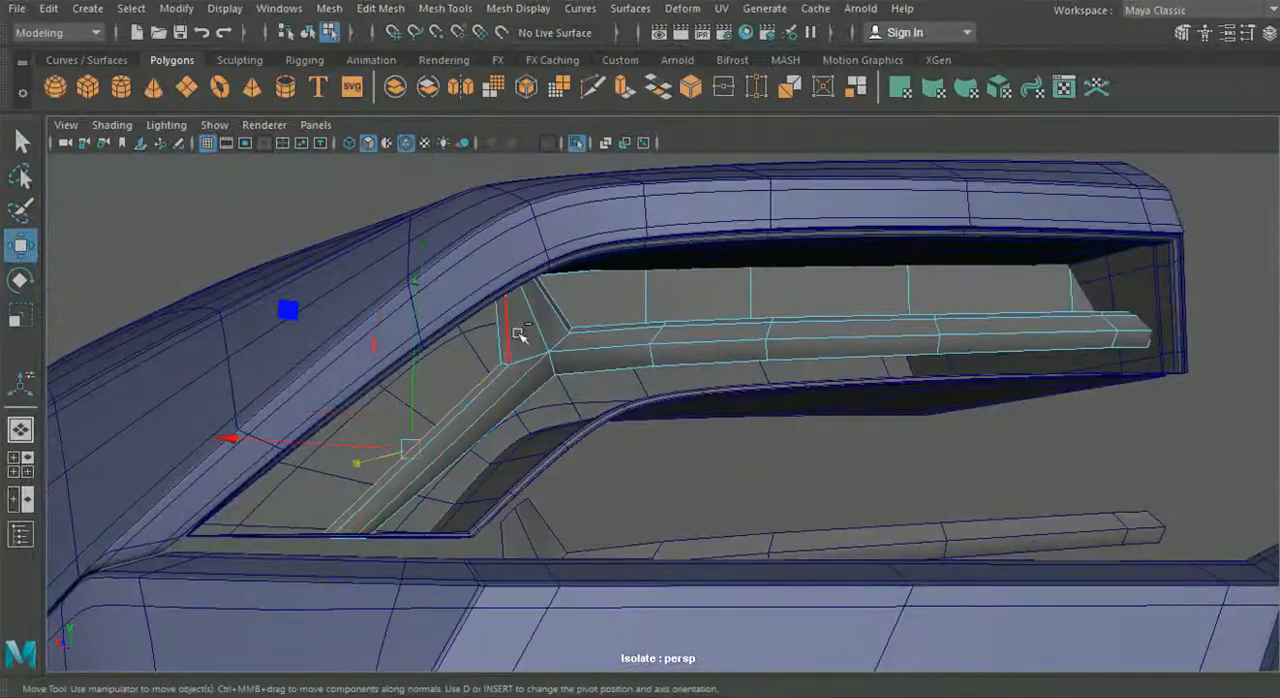
- Extrude the outer rim's edges again, carrying them deeper into the housing
key("ctrl+e")
left_click_drag(340, 416, 614, 429, "alt")
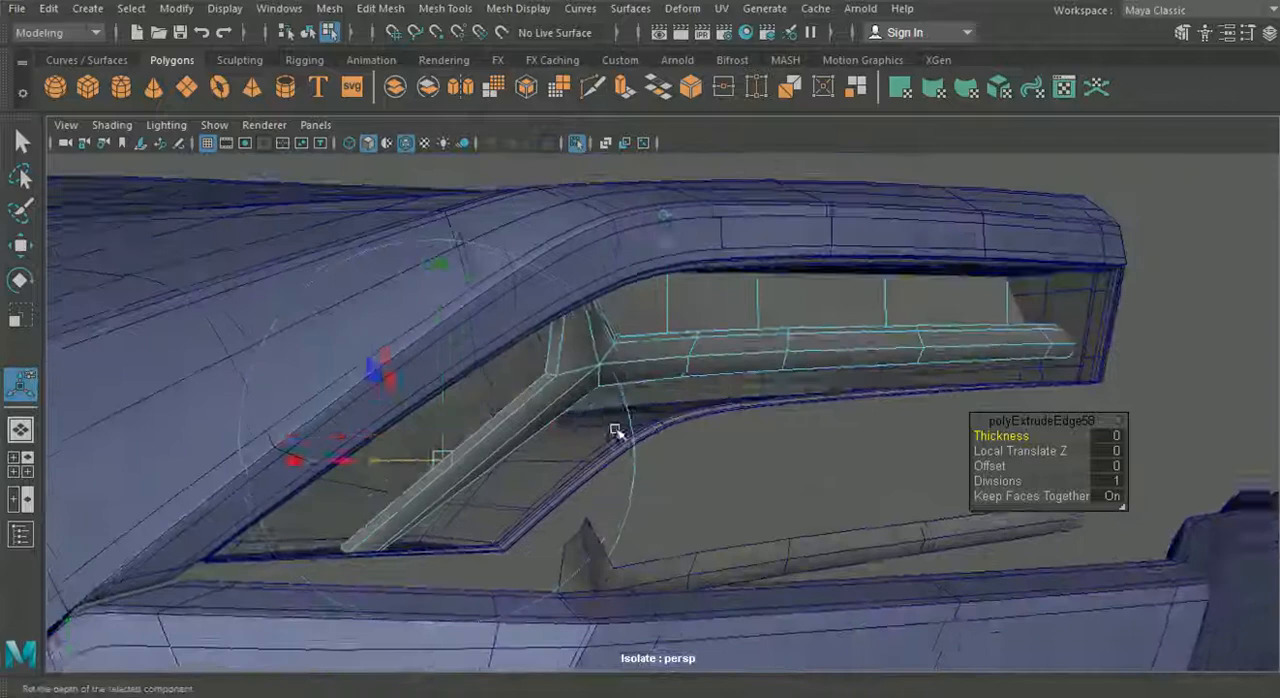
key("ctrl+e")
left_click_drag(620, 335, 477, 423, "alt")
- Extrude the lower arm's rear edge outward toward the housing's side to form a wall
left_click(800, 220)
scroll(423, 354, "up", 3)
key("ctrl+e")
scroll(423, 354, "down", 3)
left_click_drag(423, 354, 627, 286, "alt")
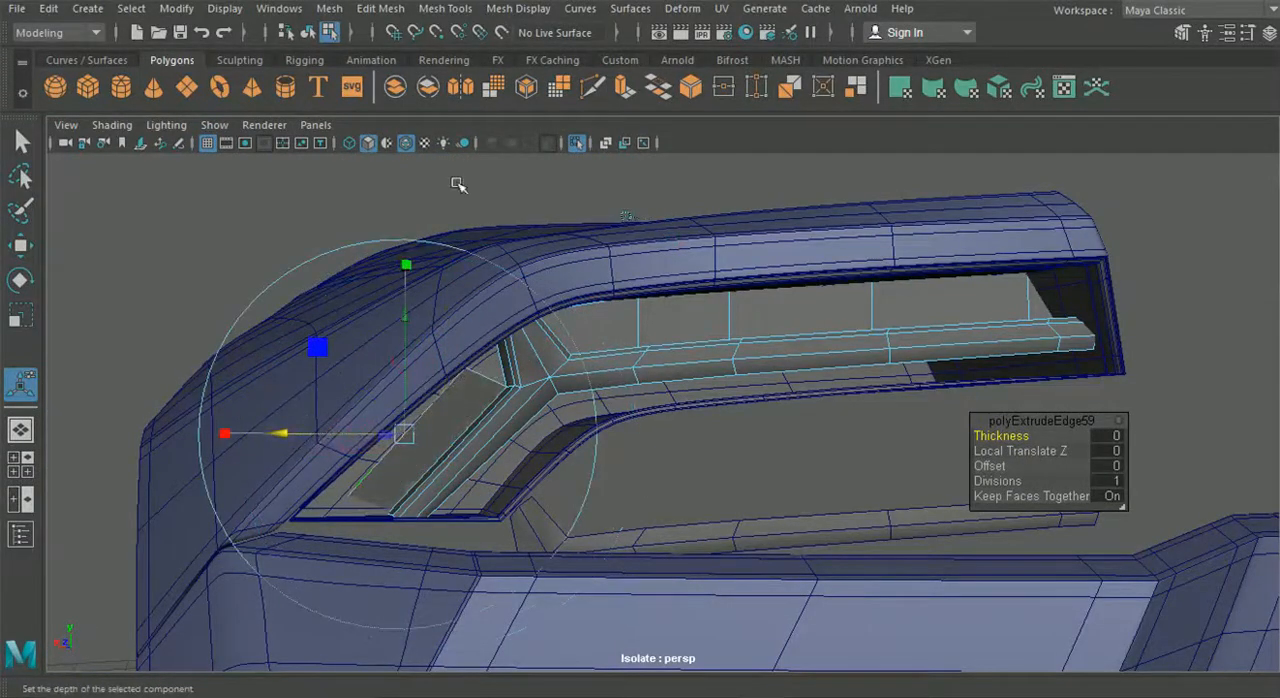
left_click_drag(400, 390, 380, 443, "alt")
- Move the new wall's lower vertex toward the housing's pointed corner
left_click(21, 142)
left_click(21, 246)
left_click_drag(368, 545, 318, 556, "alt")
scroll(318, 556, "up", 4)
left_click_drag(296, 436, 437, 553, "alt")
left_click_drag(509, 531, 583, 233, "alt")
- Set the Move tool's axis orientation to Component and adjust the rear corner vertices between the upper and lower arms
left_click(1248, 32)
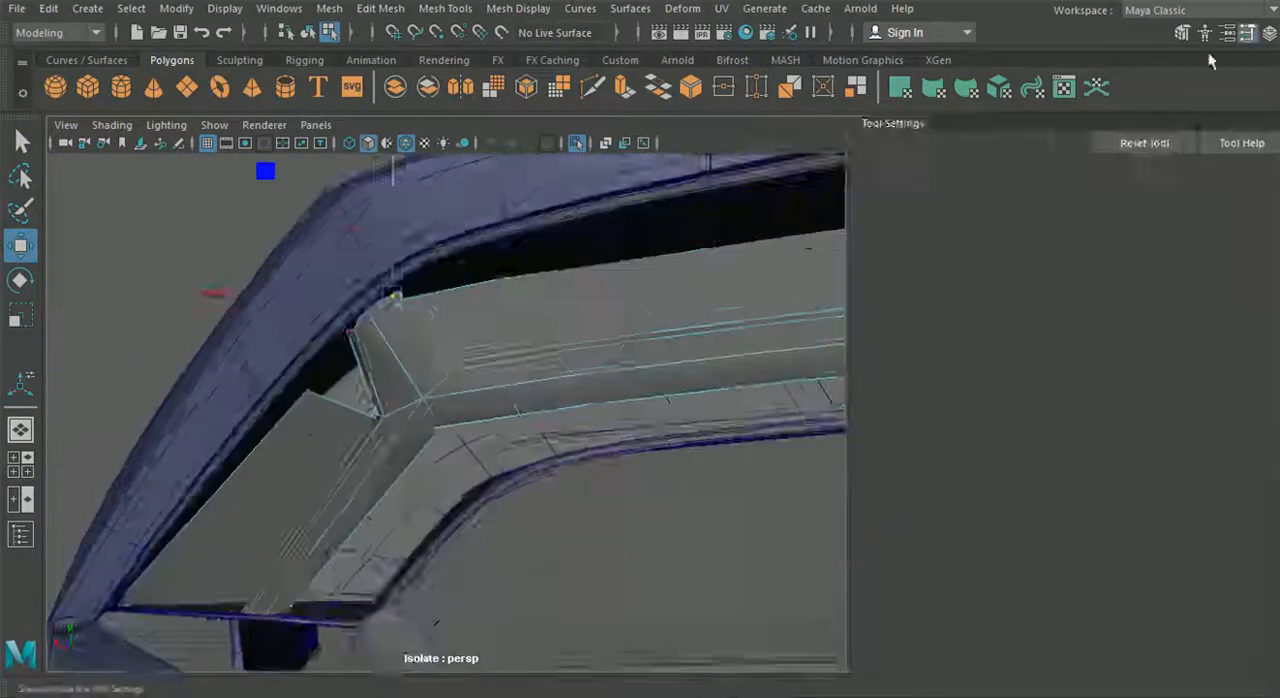
left_click(885, 196)
left_click(920, 249)
left_click_drag(552, 443, 556, 450)
left_click(449, 307)
left_click_drag(480, 400, 480, 372, "alt")
left_click_drag(506, 472, 512, 486)
left_click_drag(512, 440, 467, 424, "alt")
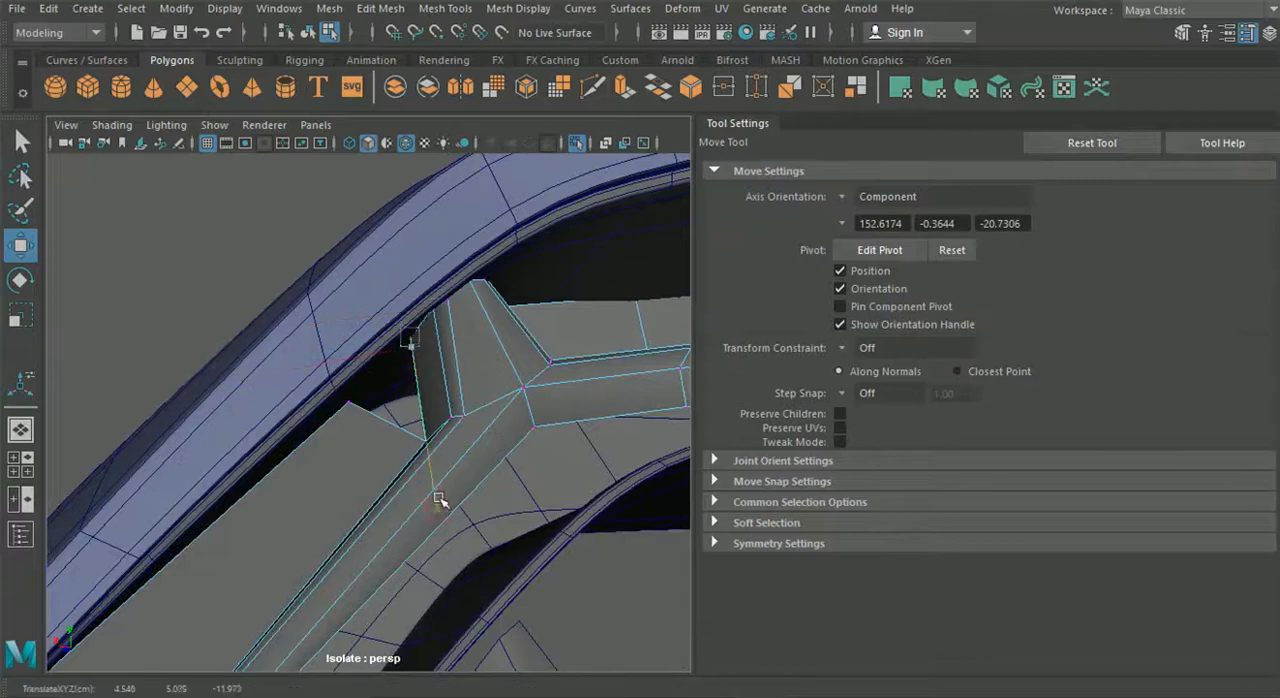
left_click_drag(480, 476, 416, 273, "alt")
left_click_drag(484, 388, 481, 384)
left_click_drag(481, 384, 209, 446, "alt")
left_click(250, 355)
left_click(267, 328)
right_click_drag(209, 446, 517, 168)
- Check the strip in and out of the isolated view, and hide the tool settings
scroll(337, 372, "down", 8)
left_click(577, 144)
left_click(577, 144)
left_click(423, 437, "shift")
left_click(577, 145)
left_click(1248, 33)
- Bring the lower wall's upper vertex onto the upper arm's rear corner and merge the vertices
scroll(514, 437, "up", 2)
left_click(514, 437)
right_click_drag(514, 437, 432, 425)
left_click_drag(361, 278, 368, 352)
left_click_drag(530, 330, 547, 311)
left_click_drag(450, 236, 585, 345)
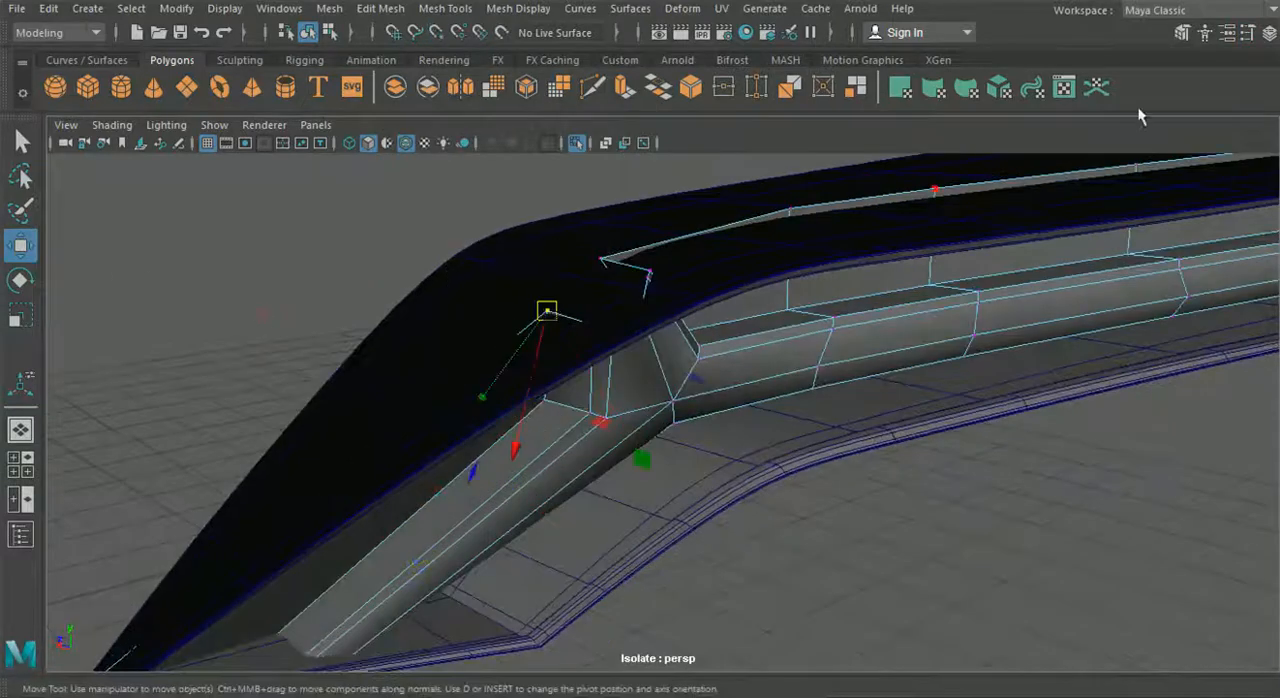
left_click(380, 9)
left_click(403, 188)
- Check the joined corner from other angles and return to object selection
left_click_drag(490, 310, 270, 290, "alt")
left_click(381, 8)
left_click(490, 150)
left_click(27, 240)
right_click_drag(483, 195, 432, 195)
left_click_drag(382, 352, 446, 405)
left_click(308, 33)
- Examine the strip's joined corner and the underside of its upper arm from several angles
left_click(634, 348)
right_click_drag(640, 348, 558, 144)
left_click_drag(530, 492, 521, 484)
scroll(481, 339, "down", 3)
left_click_drag(481, 339, 563, 429, "alt")
key("q")
scroll(606, 437, "up", 2)
right_click_drag(680, 385, 681, 88)
- Select the strip's lower border edges and extrude them into a narrow lip
left_click_drag(698, 370, 624, 411, "alt")
left_click(826, 367, "shift")
left_click(1080, 360, "shift")
left_click_drag(1075, 370, 560, 396, "alt")
left_click(800, 347, "shift")
left_click(1034, 342, "shift")
key("ctrl+e")
left_click_drag(820, 344, 1058, 360, "alt")
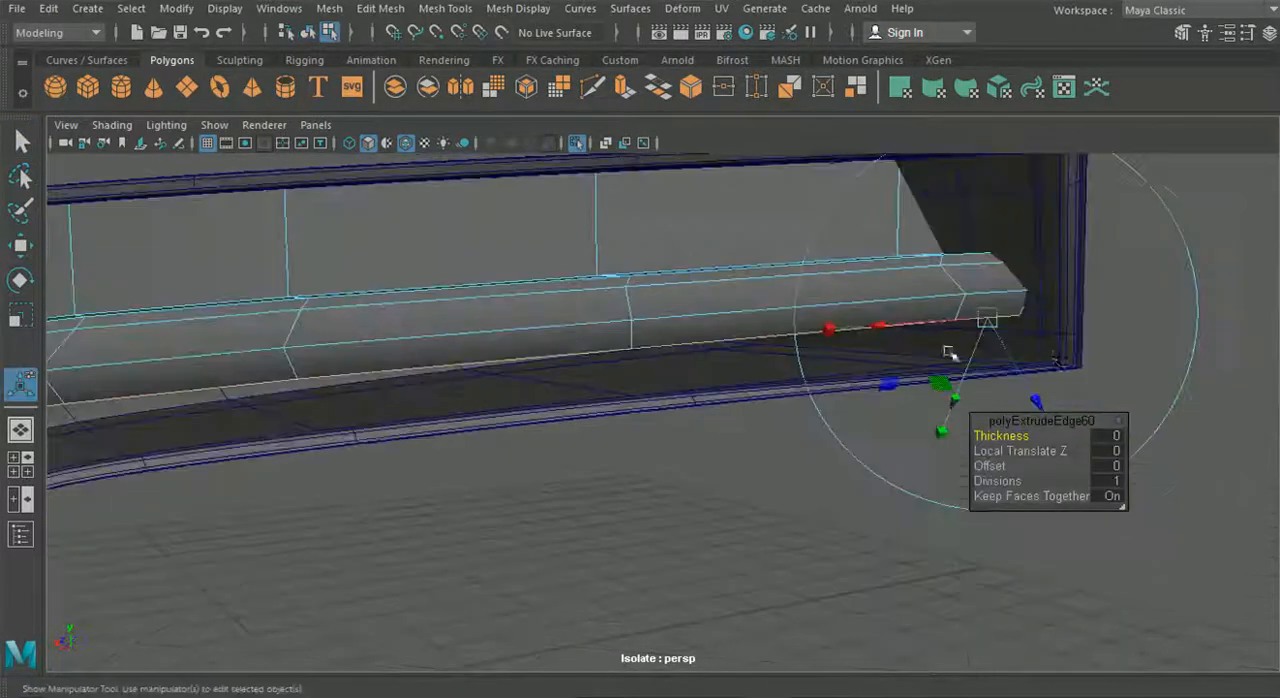
left_click_drag(955, 401, 997, 398, "alt")
key("w")
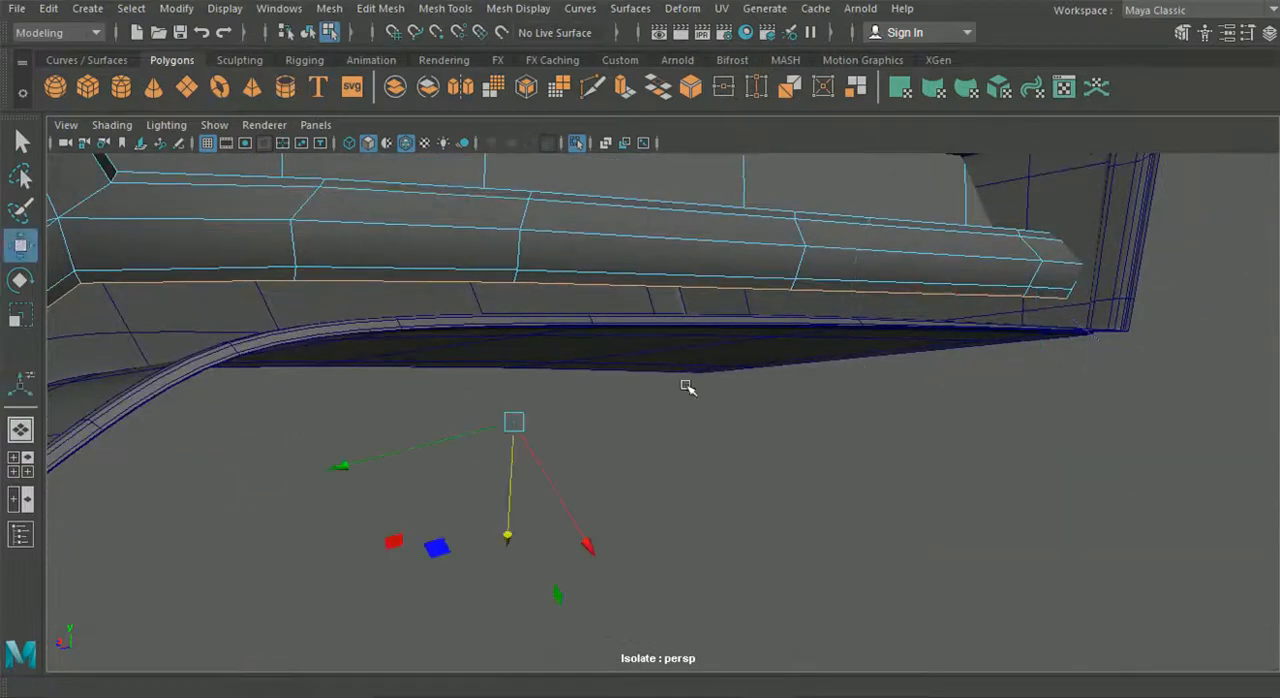
left_click_drag(734, 375, 744, 392, "alt")
- Adjust the Move tool's settings and extrude the lower border edges of both arms once more
left_click(1240, 40)
left_click(844, 200)
left_click(872, 230)
left_click_drag(580, 375, 435, 410, "alt")
mouse_move(258, 419)
left_mouse_down()
mouse_move(271, 422)
mouse_move(250, 423)
left_mouse_up()
left_click_drag(225, 424, 271, 363, "alt")
key("ctrl+e")
left_click_drag(346, 377, 430, 385, "alt")
left_click(1247, 35)
left_click_drag(860, 300, 590, 405, "alt")
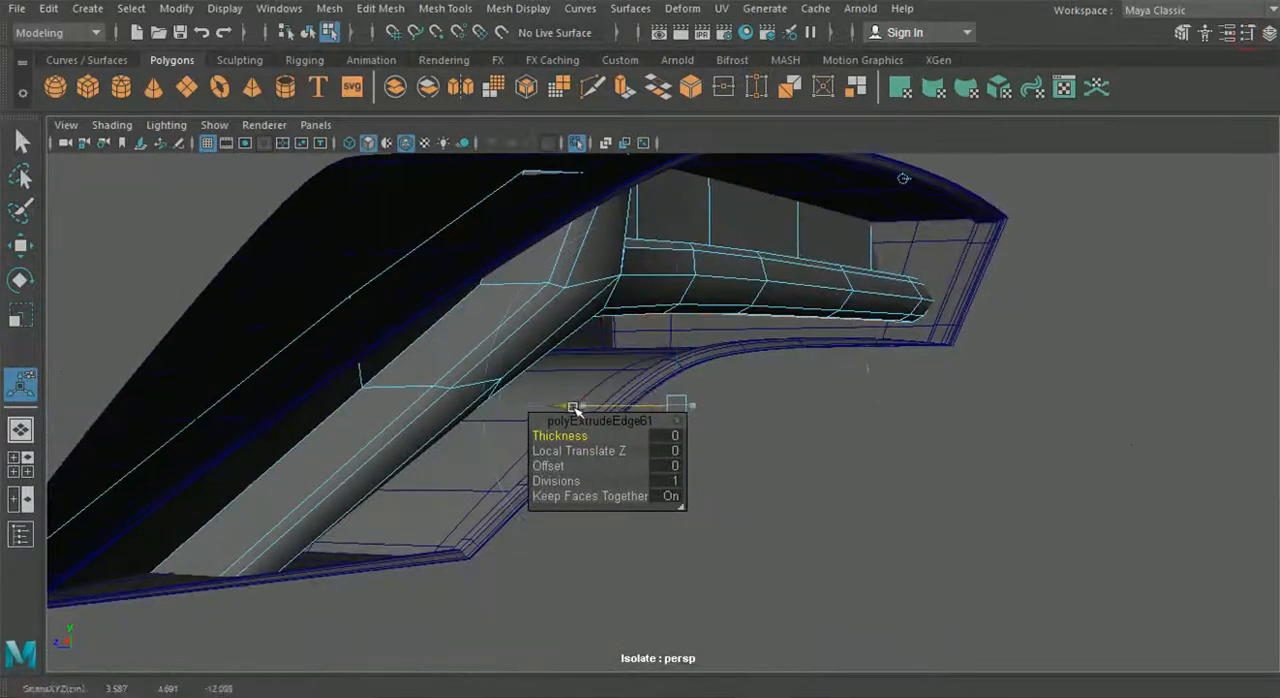
- Check the reference photo and extrude the strip's lower border edges down past the housing's lower rim as a wall
left_click(806, 681)
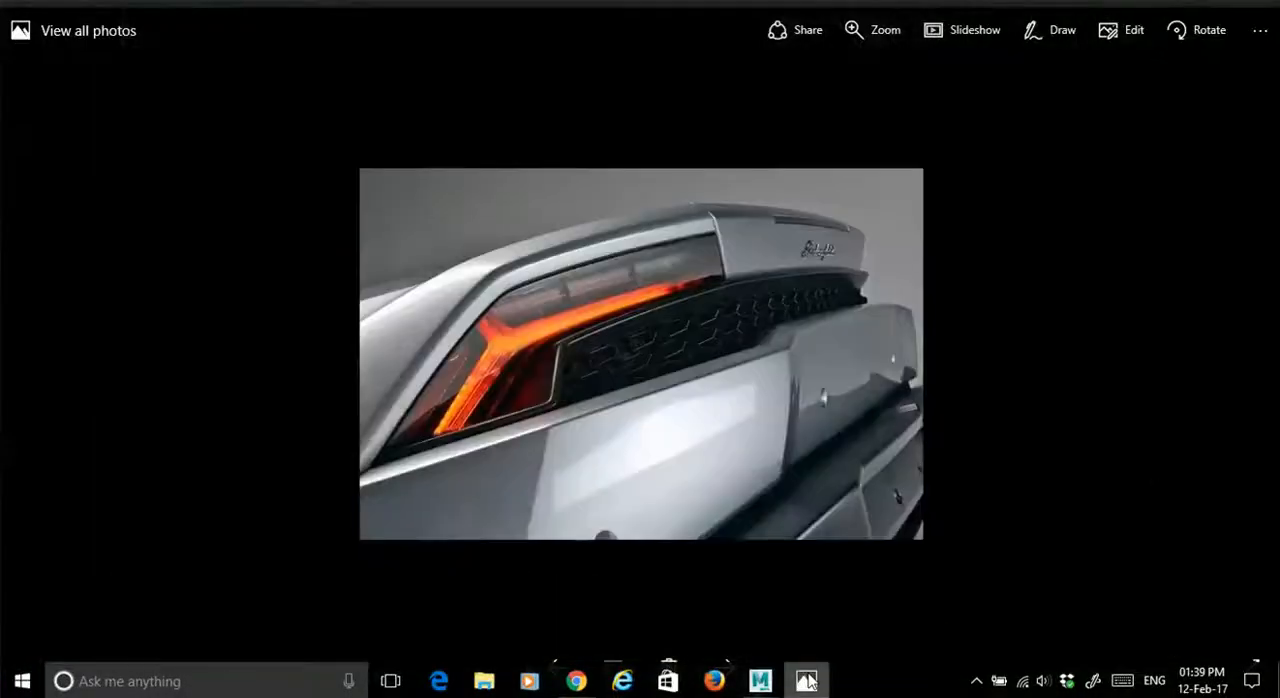
left_click(806, 681)
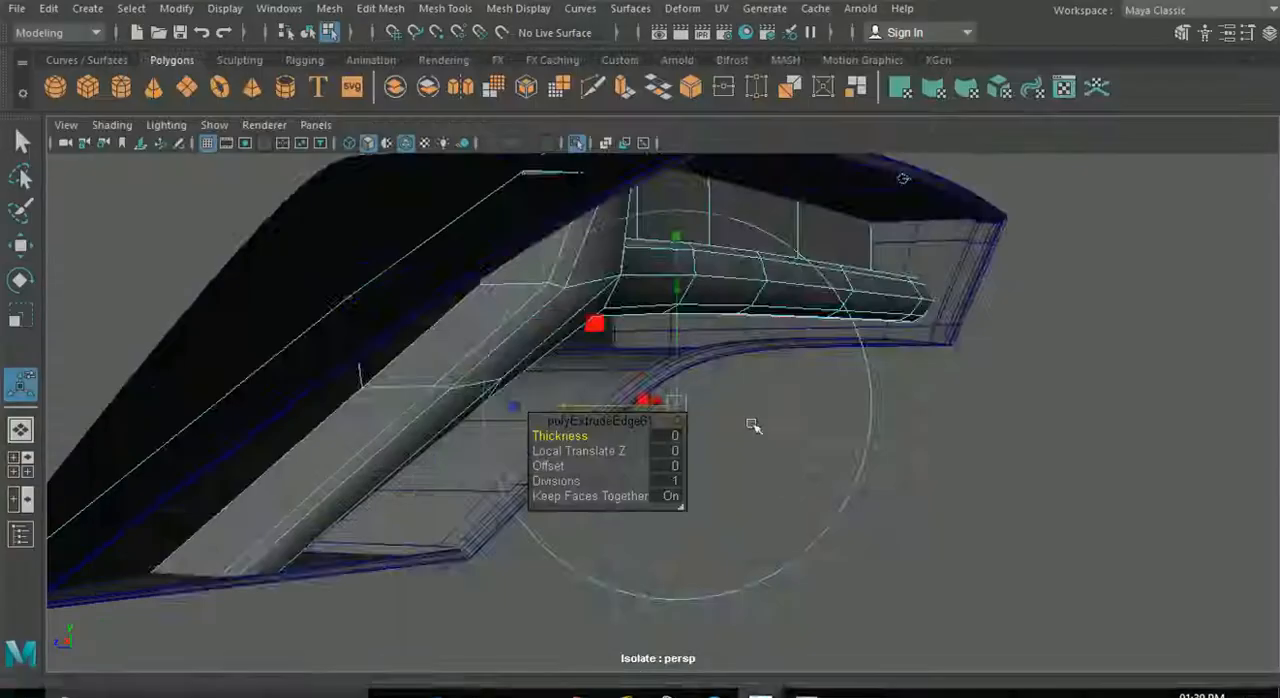
left_click_drag(613, 372, 309, 380, "alt")
left_click(376, 395)
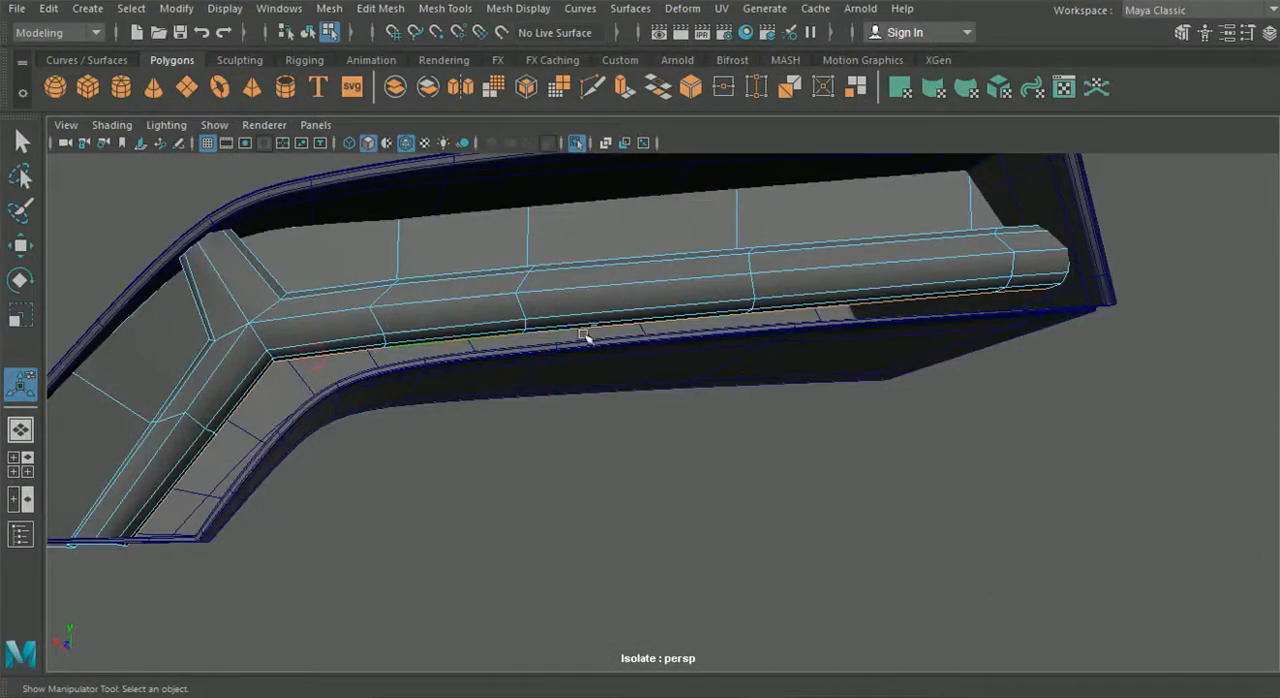
key("ctrl+e")
left_click_drag(740, 372, 577, 361, "alt")
left_click_drag(577, 361, 371, 445, "alt")
right_click_drag(257, 139, 180, 145)
left_click_drag(400, 491, 335, 385)
- Snap the new wall's vertex onto the lower arm's border vertex and merge the vertices
key("w")
left_click_drag(366, 238, 367, 252)
left_click_drag(367, 252, 430, 340, "alt")
left_click_drag(419, 379, 326, 304)
key("v")
middle_click_drag(322, 316, 291, 378)
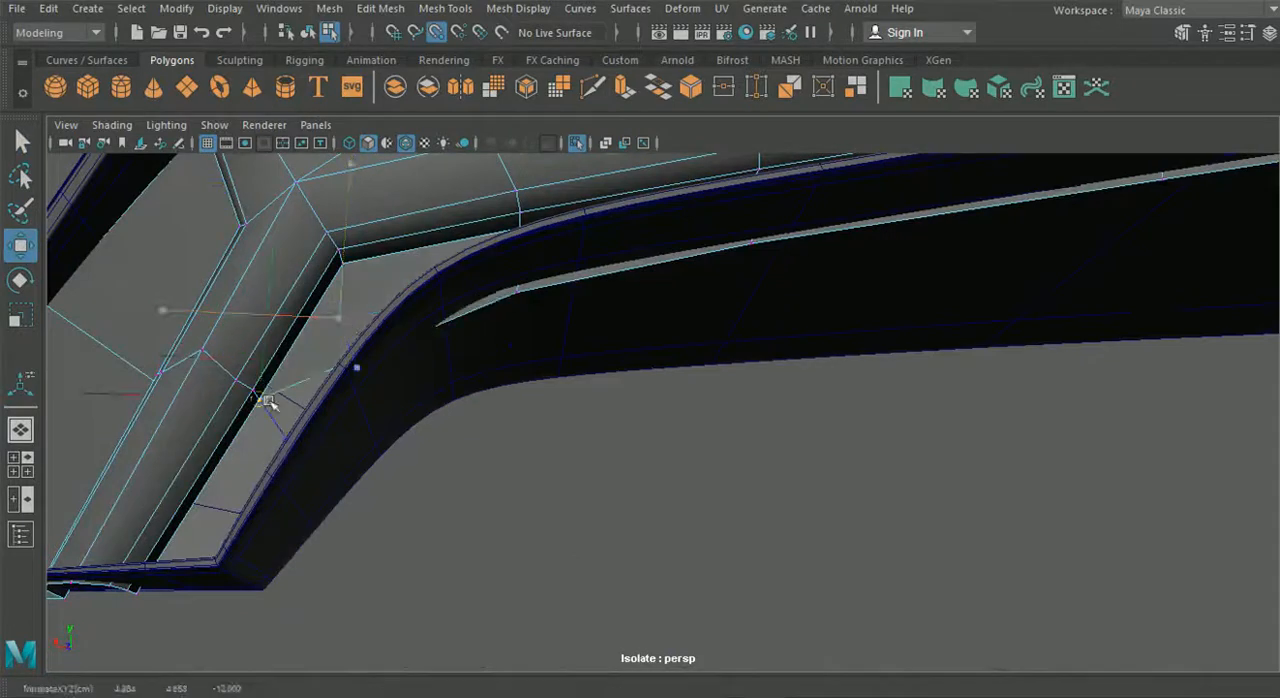
left_click(380, 9)
left_click(424, 186)
- Extrude the wall's open edge beside the lower arm to fill the remaining gap
right_click_drag(190, 308, 192, 90)
key("ctrl+e")
left_click_drag(224, 459, 444, 277, "alt")
left_click_drag(97, 457, 300, 400)
right_click_drag(523, 230, 431, 150)
left_click_drag(442, 407, 548, 316)
- Snap the extruded edge's vertices to the neighbouring wall and merge them
key("w")
key("v")
left_click_drag(557, 419, 510, 283)
left_click(380, 9)
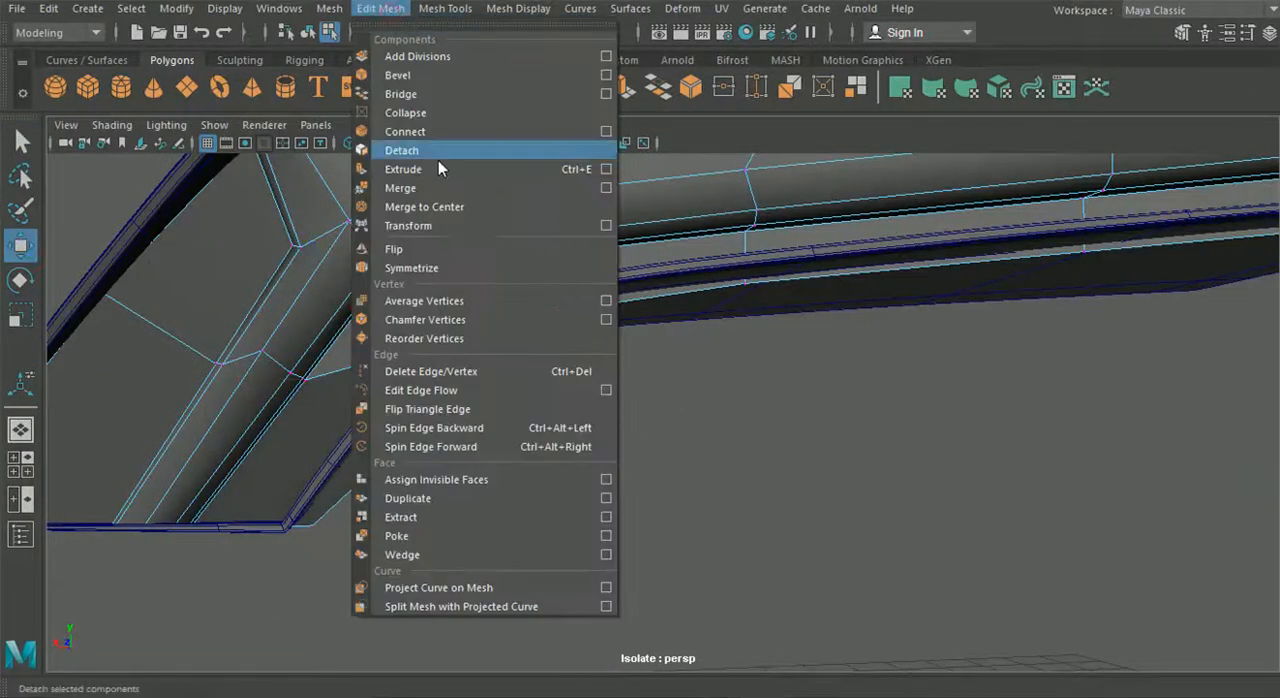
left_click(400, 188)
- Reposition the lower wall's components around the lower arm so the wall fits behind the housing rim
left_click_drag(543, 360, 540, 390, "alt")
key("w")
right_click_drag(540, 390, 486, 303, "alt")
key("F8")
left_click_drag(634, 497, 634, 470, "alt")
right_click_drag(487, 305, 565, 354, "alt")
key("F8")
left_click_drag(452, 330, 592, 379, "alt")
left_click_drag(710, 480, 570, 490, "alt")
key("F8")
- Isolate the light strip together with its housing and the surrounding rear body panels
left_click(623, 402)
scroll(623, 402, "down", 5)
left_click_drag(625, 404, 648, 490, "alt")
left_click(577, 143)
left_click_drag(552, 188, 634, 325, "alt")
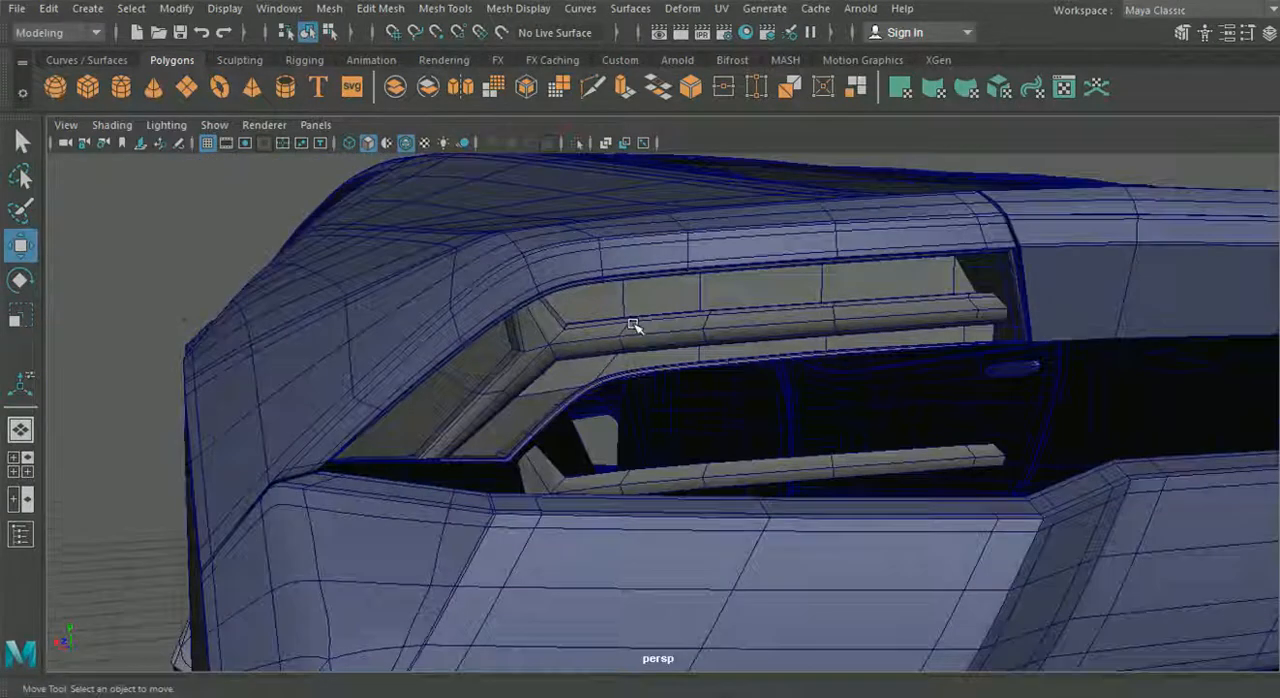
left_click(634, 325)
left_click(522, 552, "shift")
left_click(546, 263, "shift")
left_click(648, 376, "shift")
left_click_drag(650, 380, 318, 127, "alt")
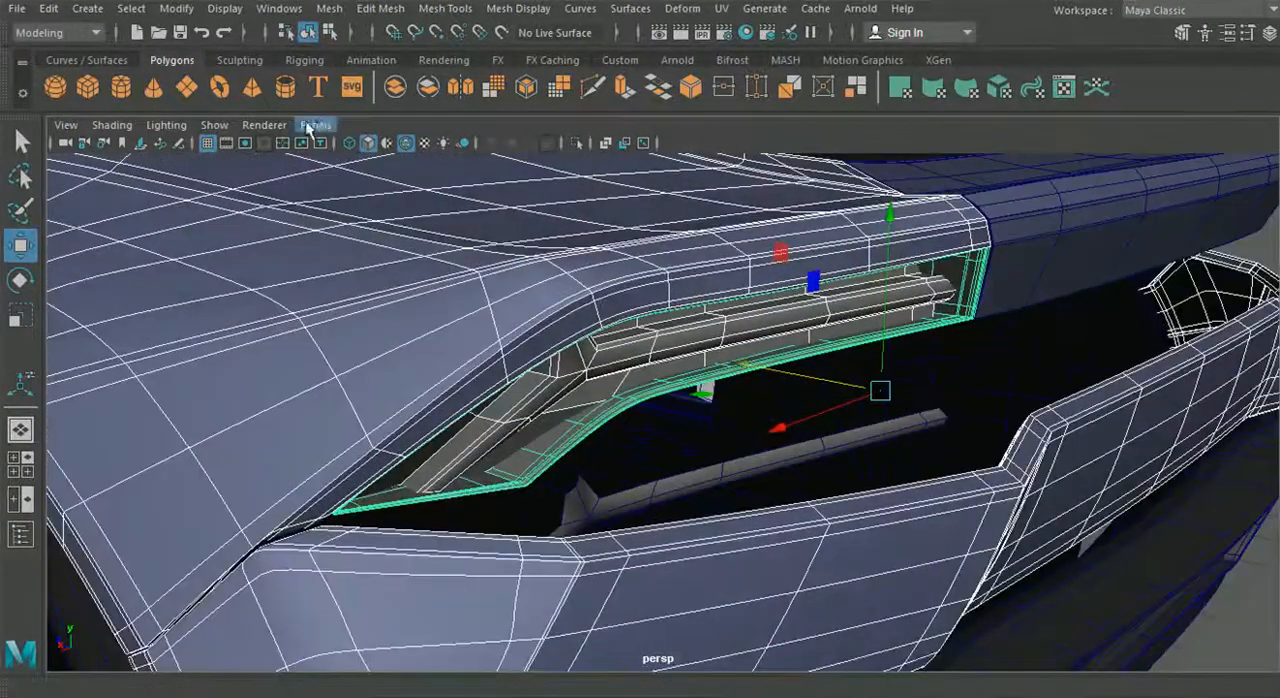
left_click(578, 145)
- Select the light strip and examine how its walls sit inside the housing from several angles
scroll(749, 380, "down", 3)
left_click_drag(749, 380, 936, 318, "alt")
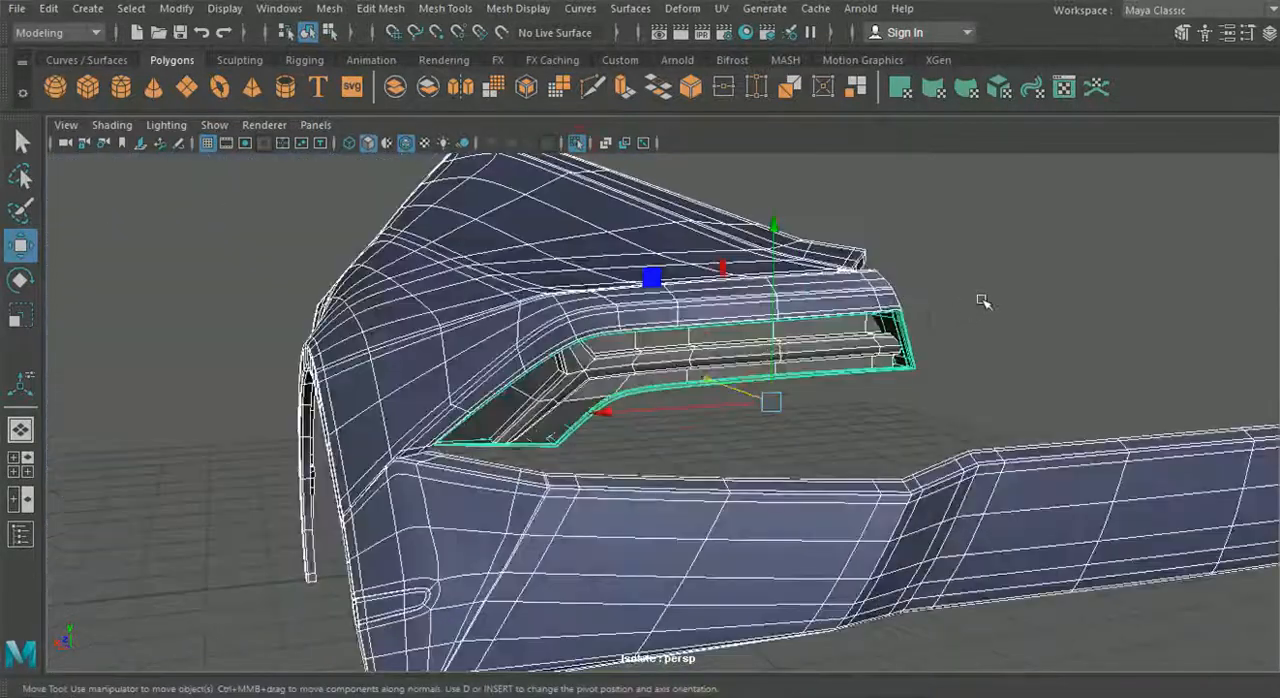
left_click(982, 299)
middle_click_drag(896, 315, 808, 293, "alt")
left_click_drag(808, 293, 651, 311, "alt")
right_click_drag(545, 342, 628, 332, "alt")
left_click_drag(628, 332, 600, 337, "alt")
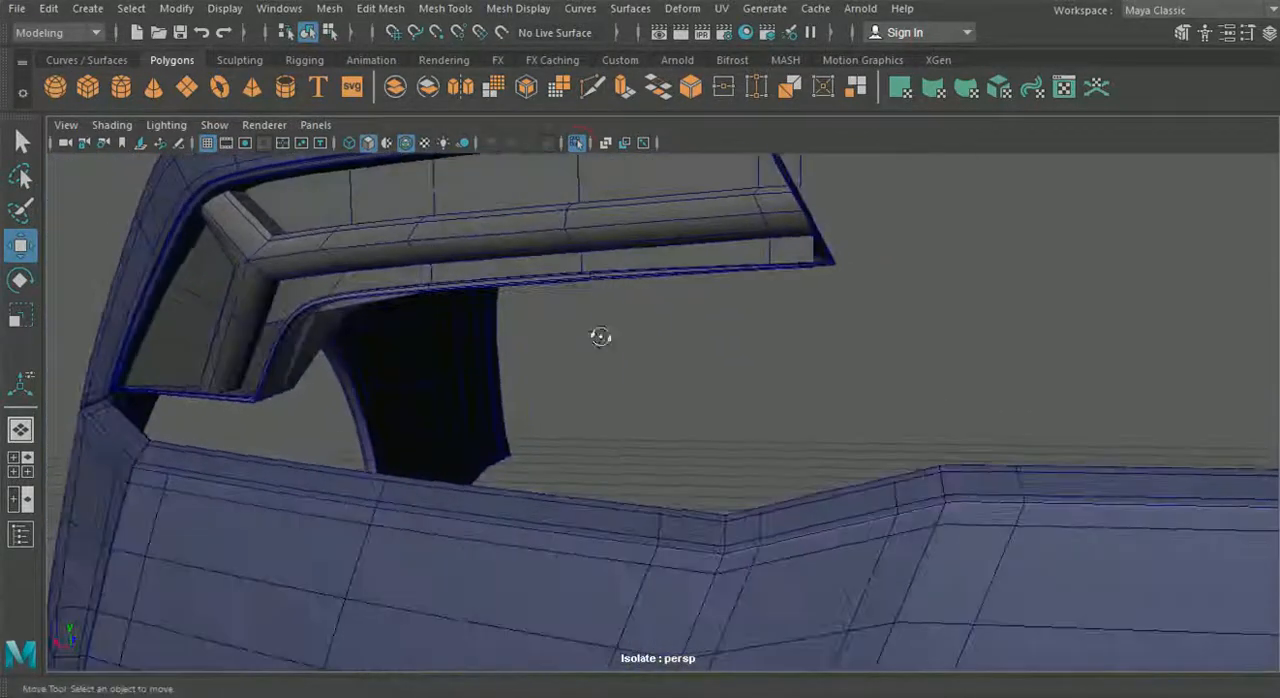
left_click(433, 211)
left_click_drag(433, 211, 637, 256, "alt")
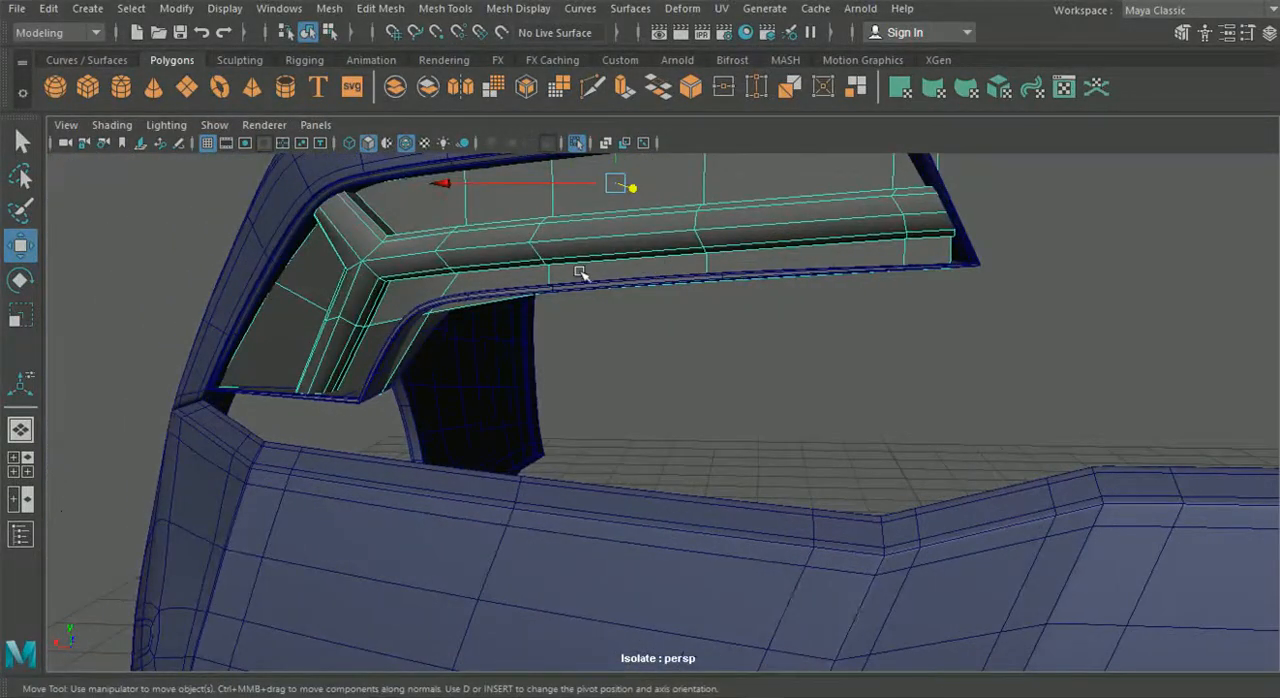
left_click_drag(415, 295, 537, 316, "alt")
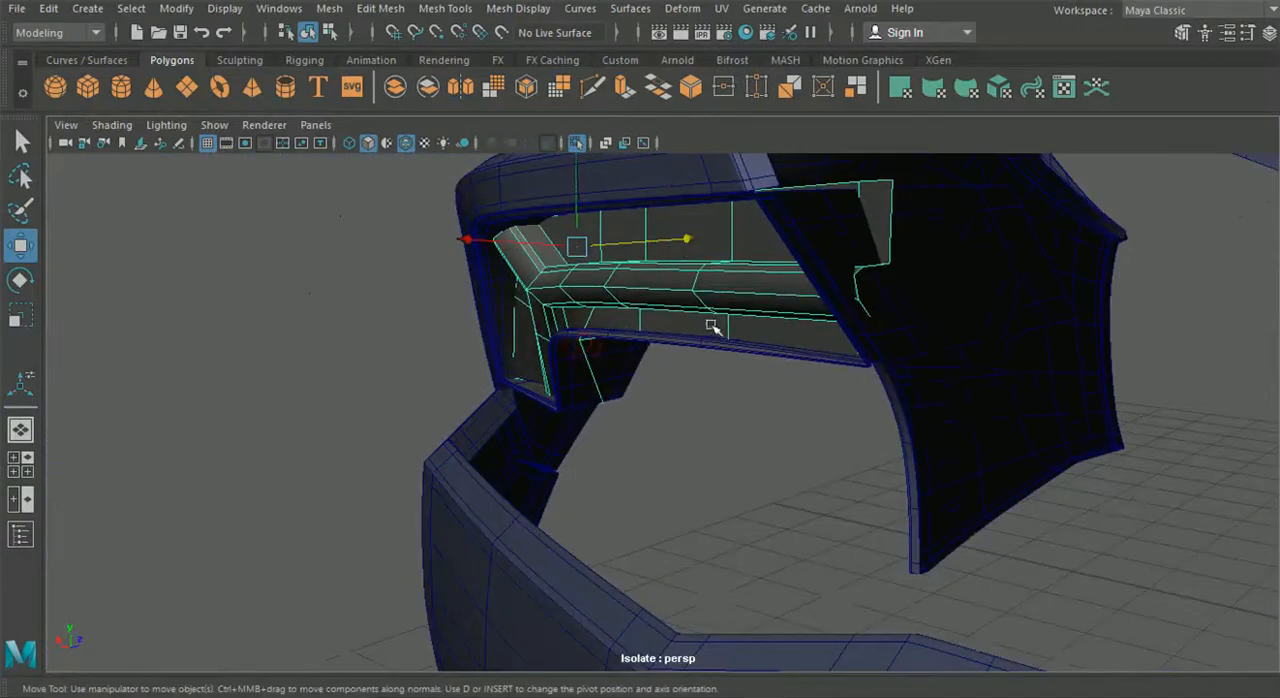
left_click_drag(656, 413, 207, 495, "alt")
- Change the front viewport to the orthographic back view and show it enlarged on the tail light
left_click(20, 464)
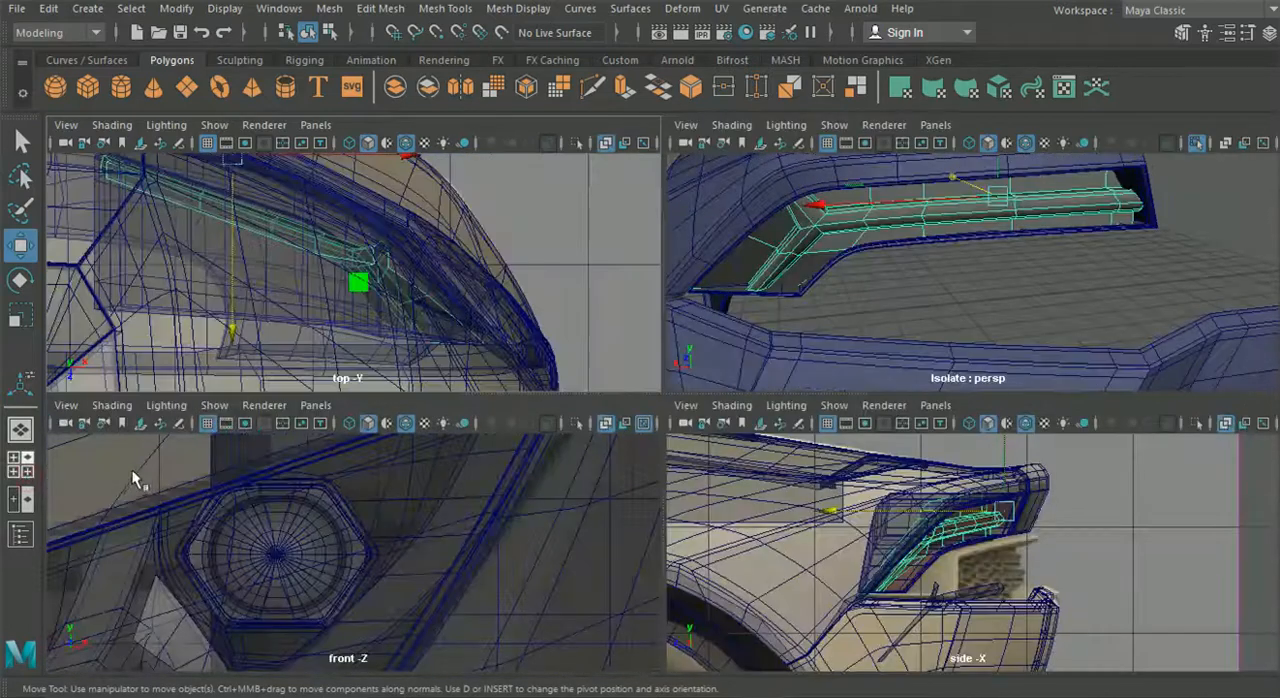
left_click(315, 406)
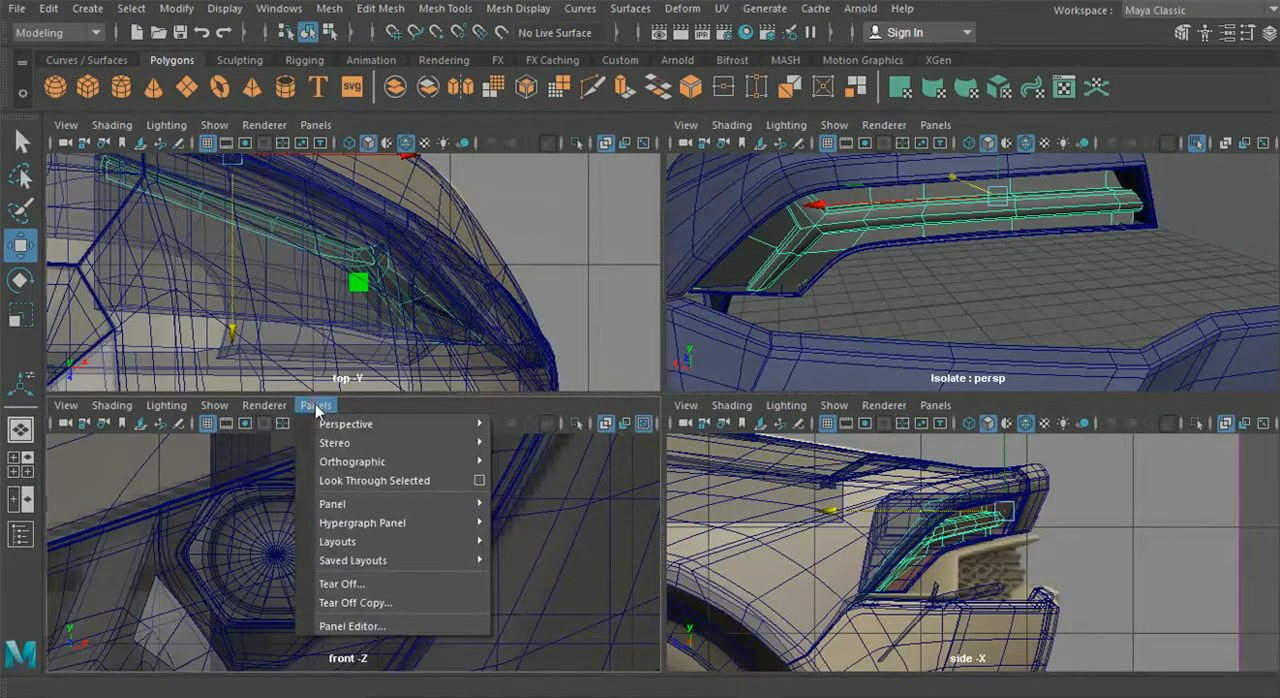
mouse_move(388, 464)
left_click(533, 461)
key("space")
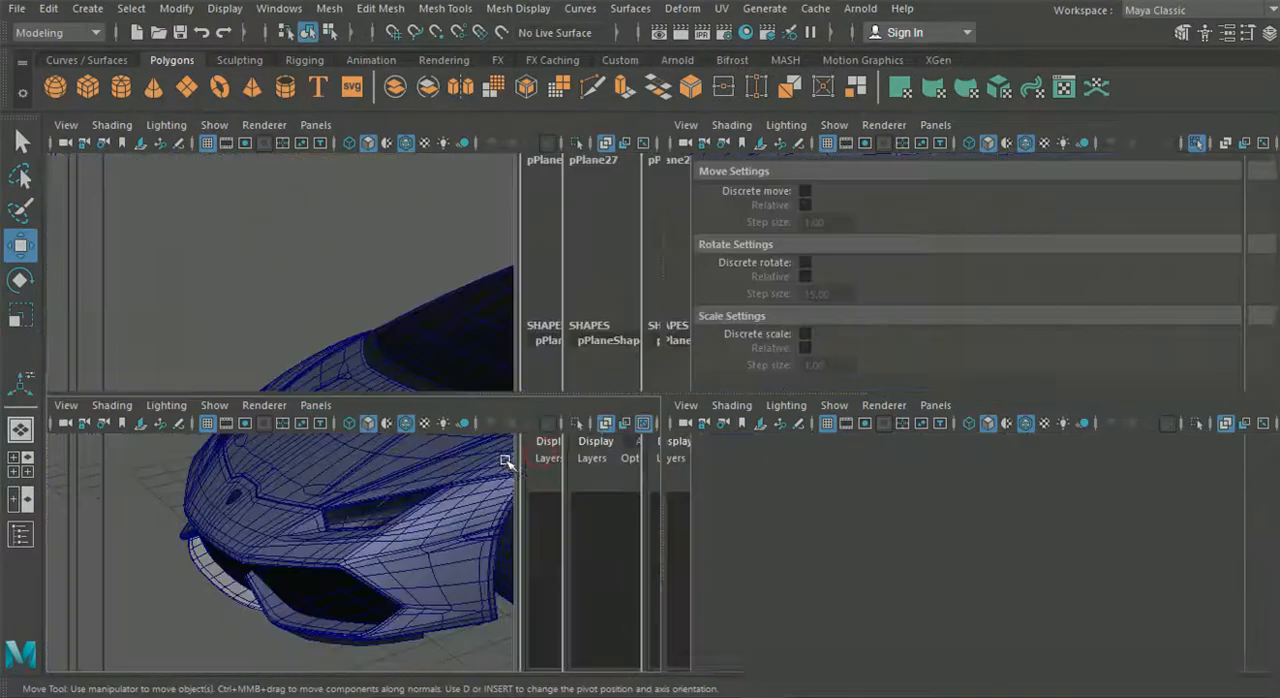
scroll(658, 436, "up", 3)
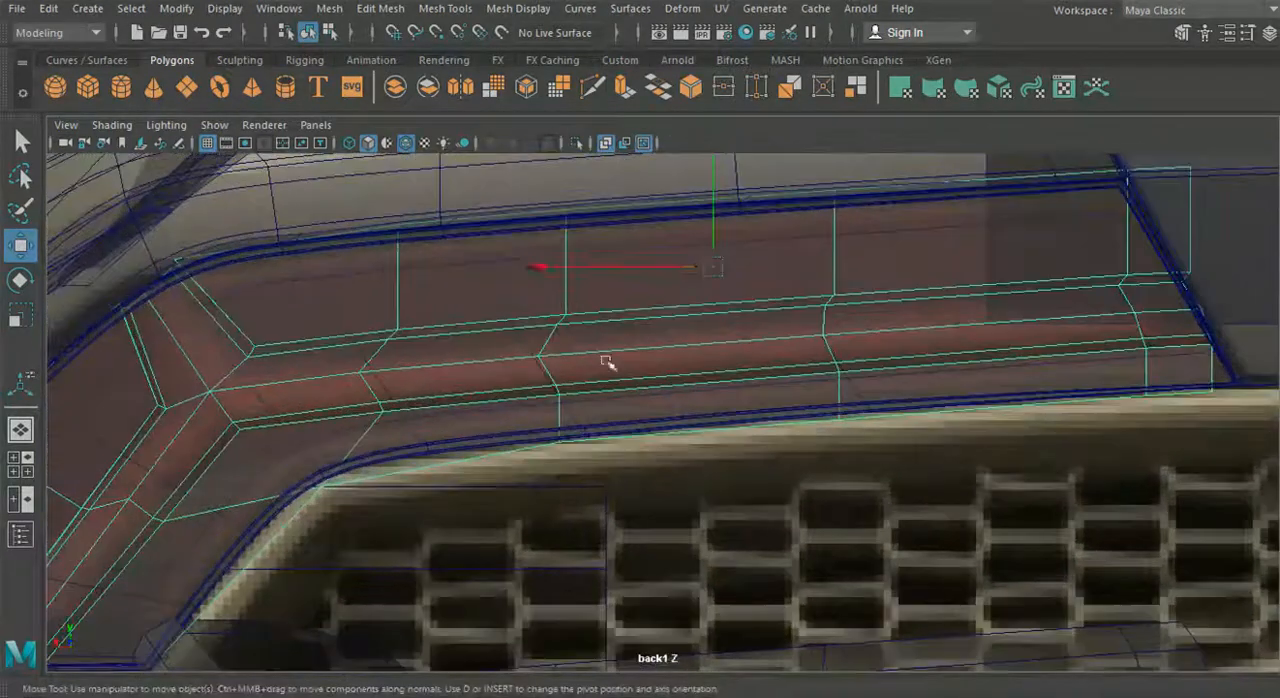
- Check the tail light reference photo and insert edge loops beside the upper arm's two middle cross edges
mouse_move(733, 690)
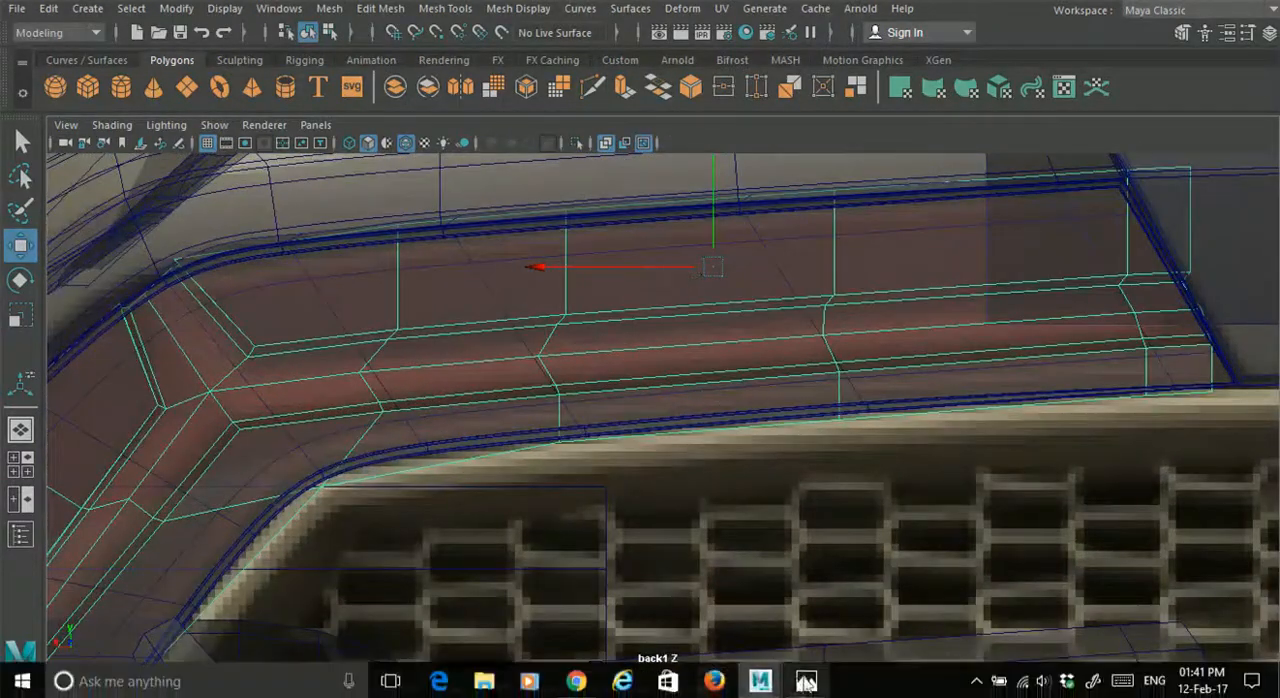
left_click(806, 681)
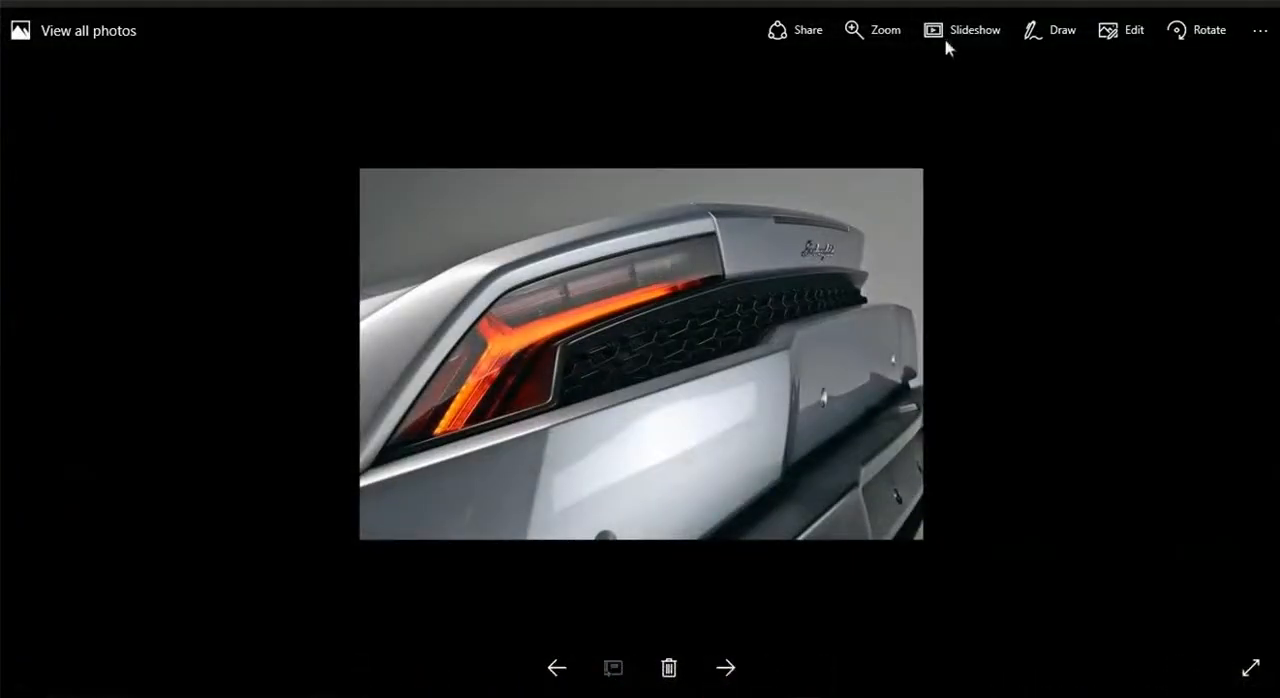
key("alt+Tab")
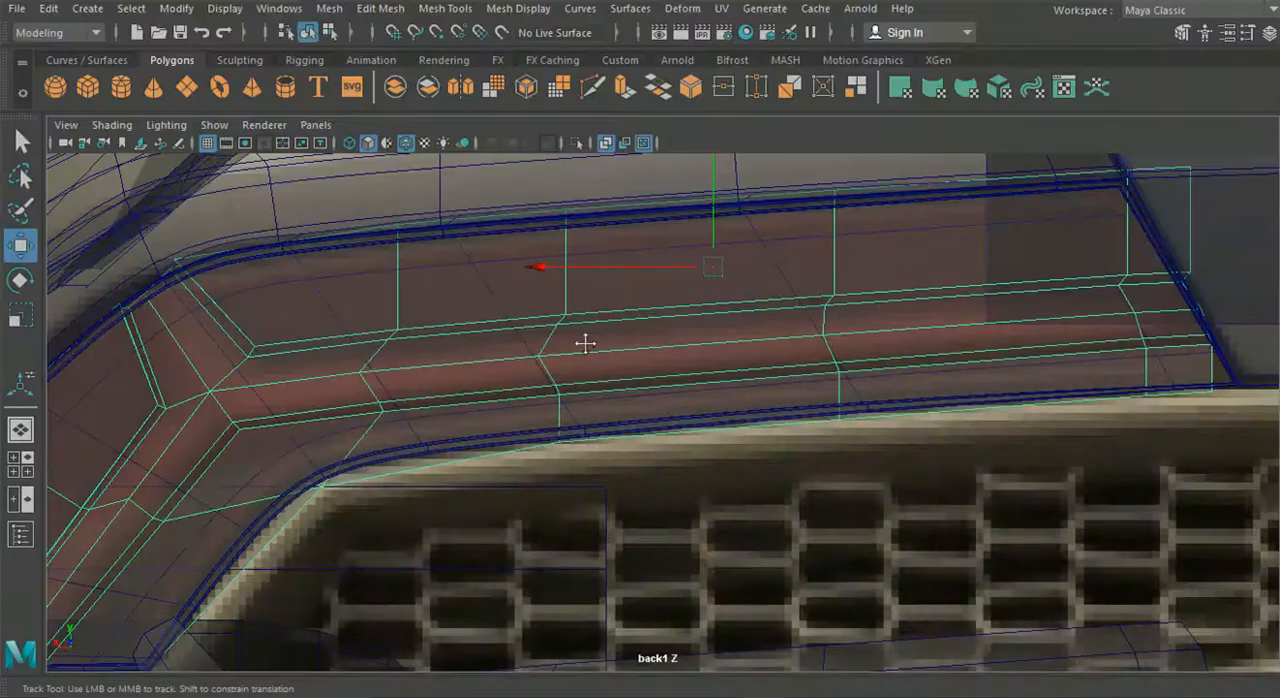
middle_click_drag(583, 340, 563, 347, "alt")
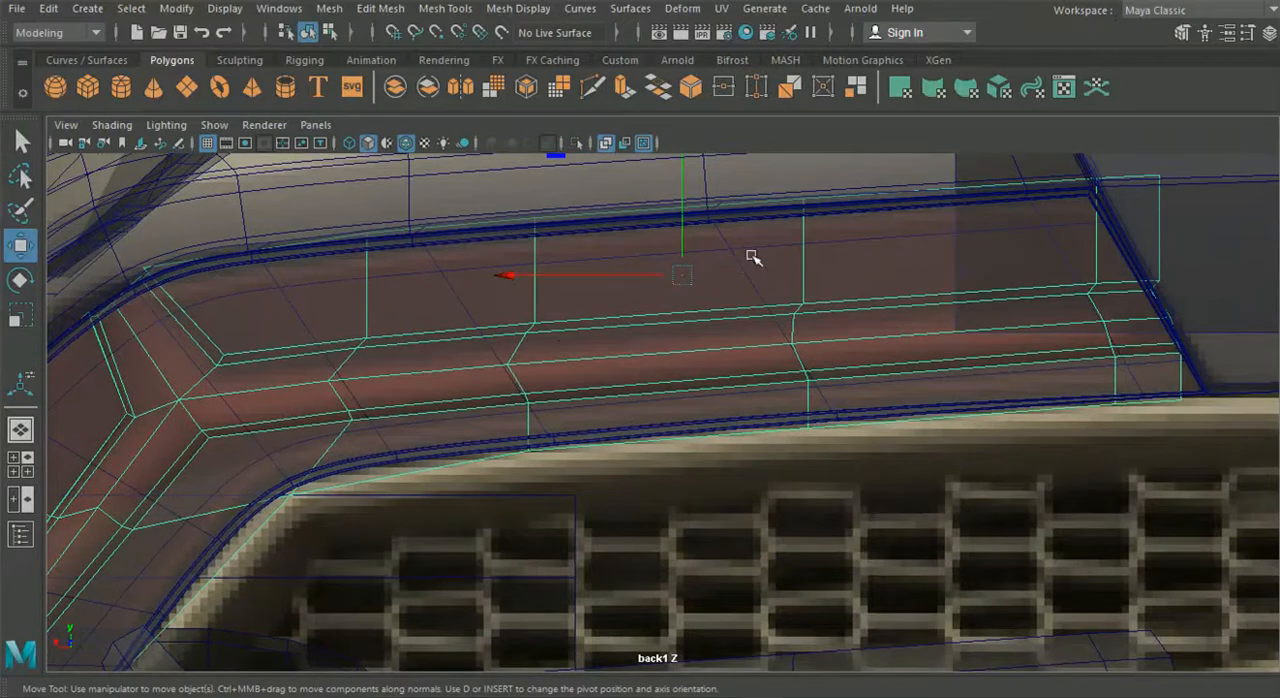
left_click(445, 8)
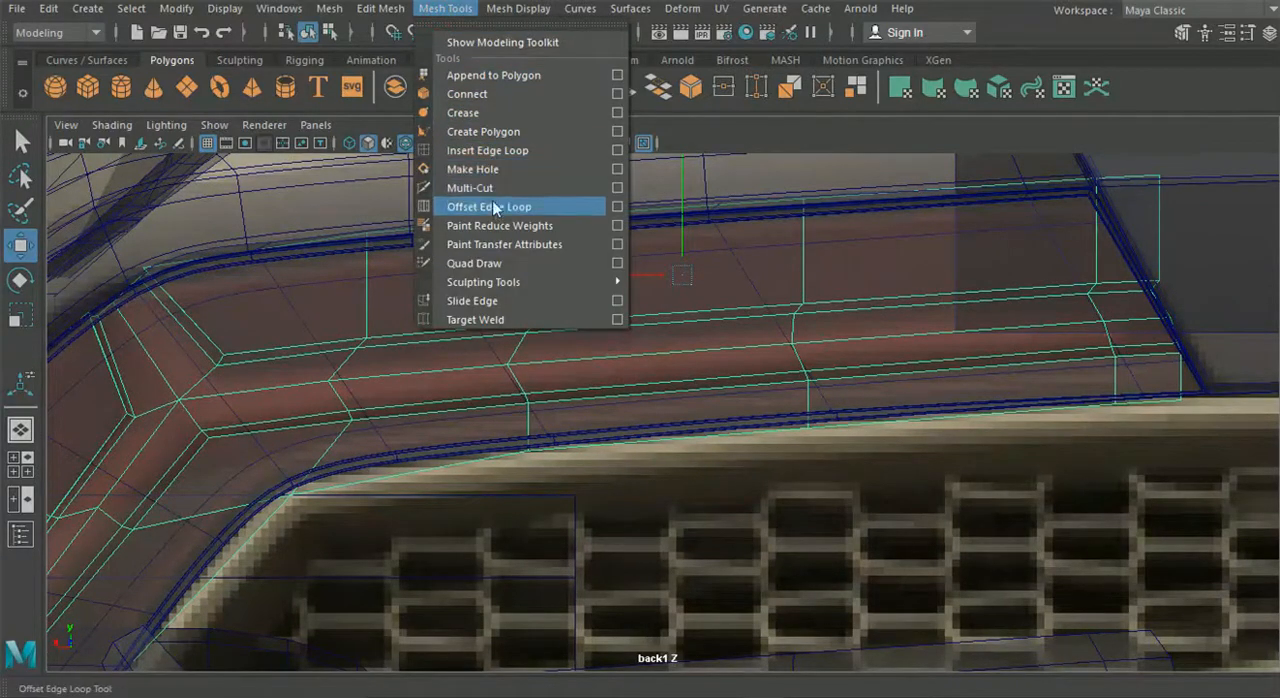
left_click(488, 152)
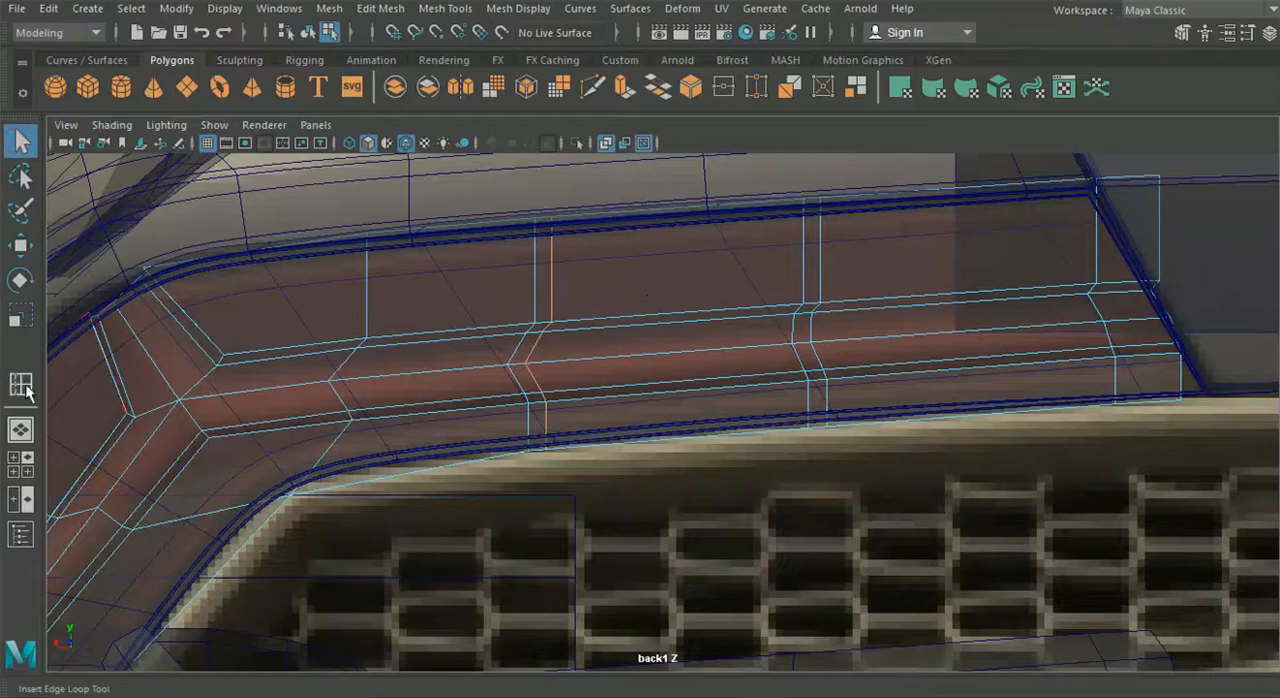
- Return to the perspective view and inspect the new edge loops along the upper arm
left_click(24, 434)
left_click_drag(571, 406, 505, 400, "alt")
middle_click_drag(540, 318, 535, 385, "alt")
scroll(527, 434, "up", 4)
left_click_drag(527, 434, 537, 397, "alt")
scroll(537, 397, "up", 3)
middle_click_drag(537, 397, 545, 438, "alt")
double_click(546, 375)
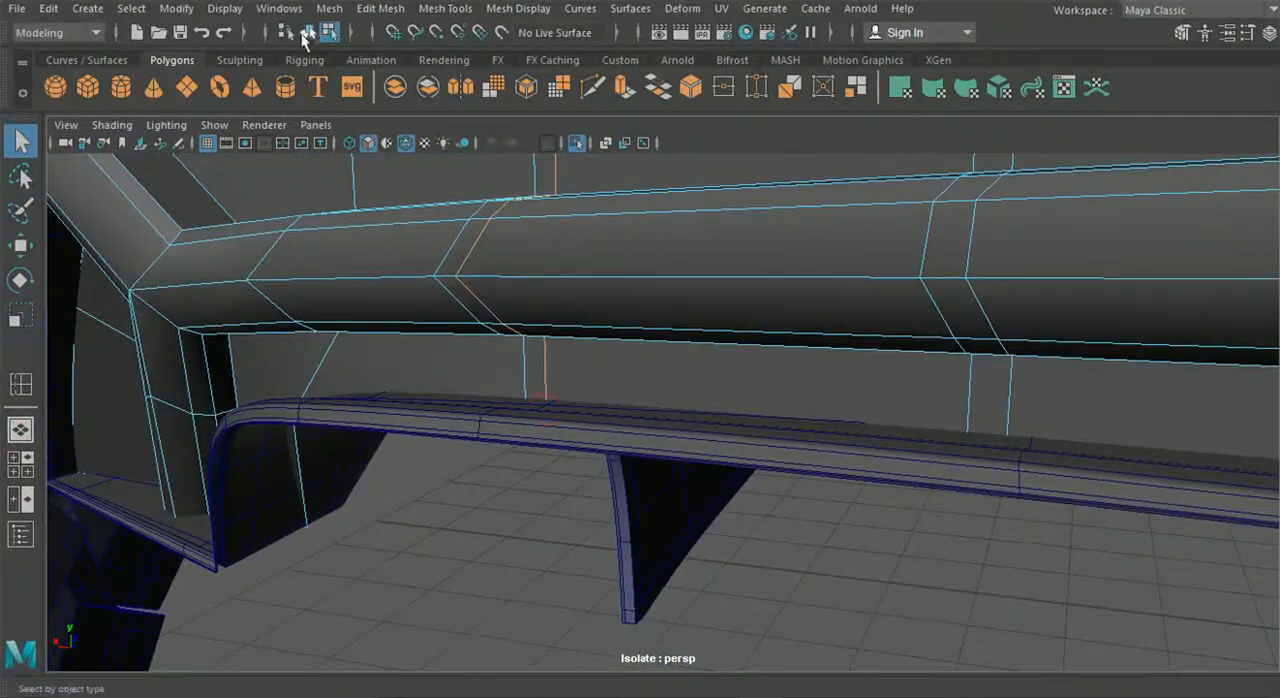
- Leave the current isolation and isolate the light strip on its own
left_click(575, 142)
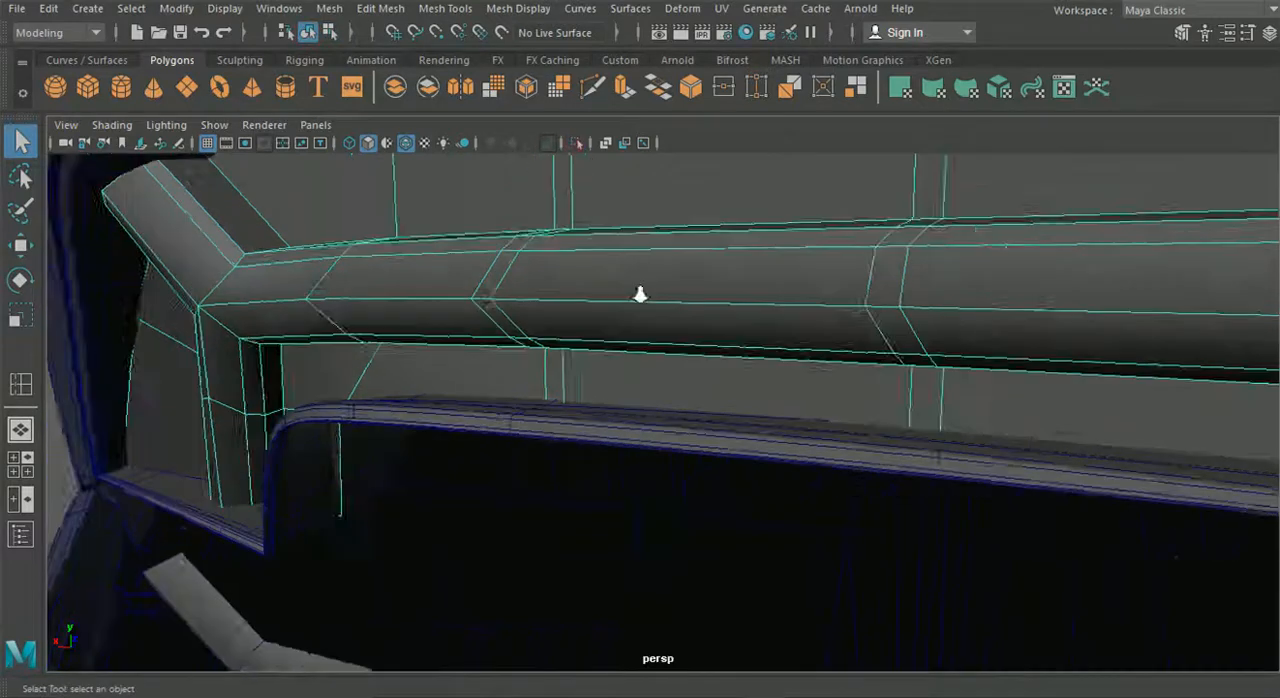
left_click_drag(640, 289, 630, 345, "alt")
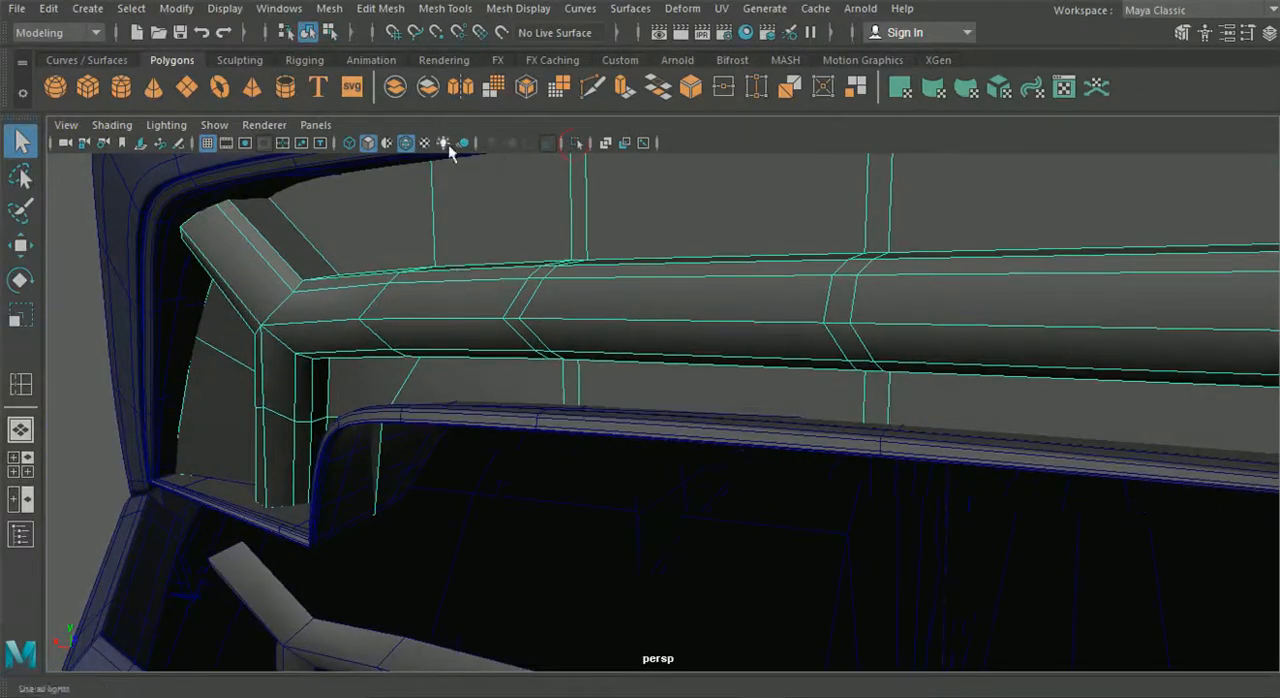
left_click(575, 142)
left_click_drag(697, 315, 650, 243, "alt")
right_click_drag(650, 243, 651, 150)
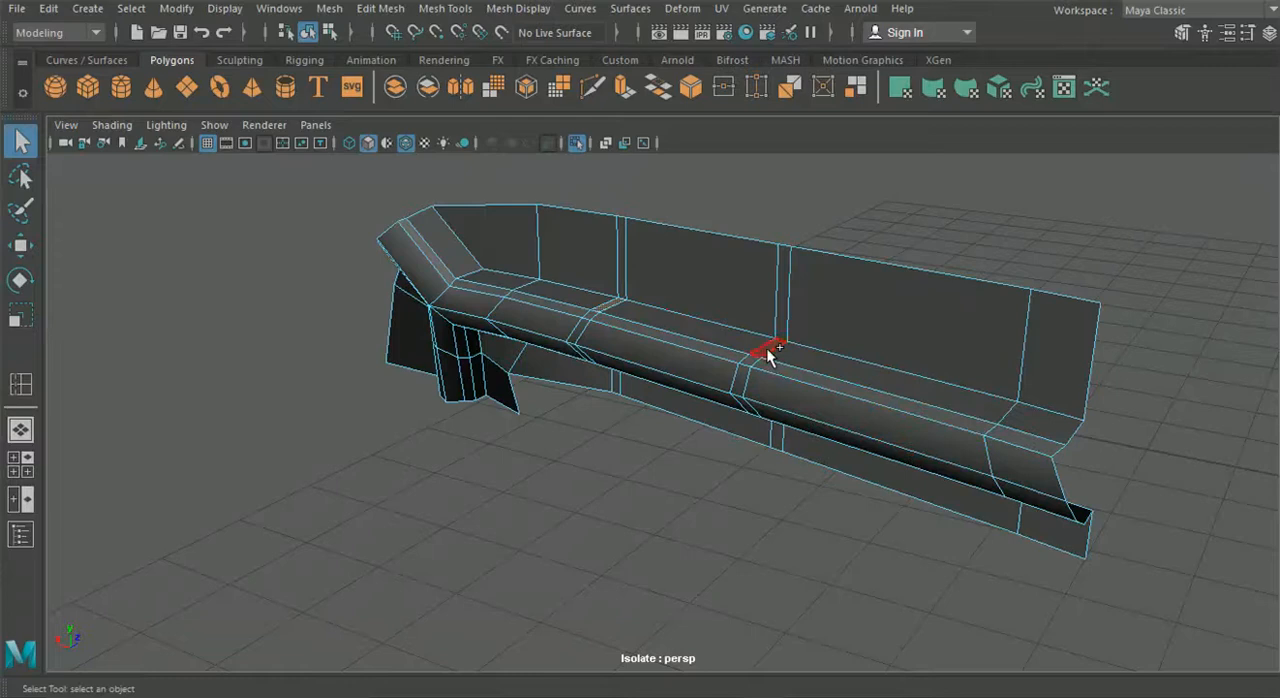
- Extrude the two narrow faces of the upper wall between the paired edge loops into ribs reaching the arm
left_click_drag(680, 354, 809, 311, "alt")
left_click(797, 309)
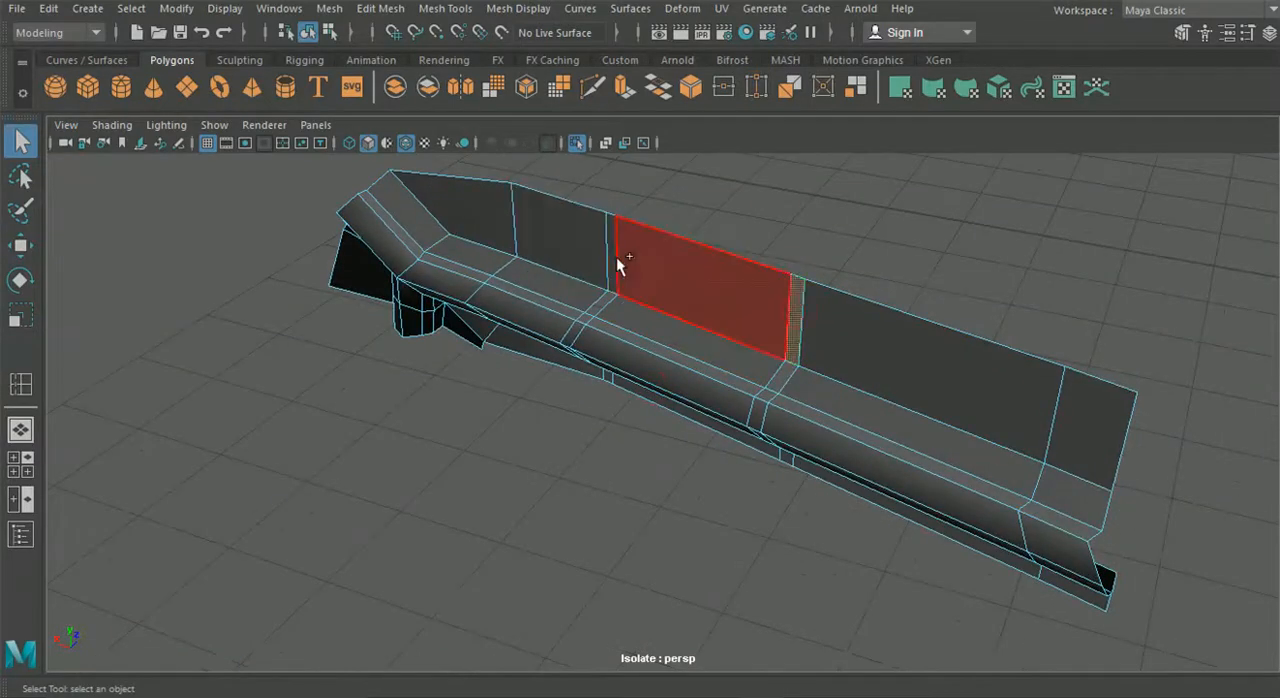
key("ctrl+e")
left_click_drag(650, 408, 904, 205, "alt")
right_click_drag(904, 205, 820, 332, "alt")
left_click(903, 208)
scroll(800, 300, "up", 3)
left_click_drag(651, 417, 700, 378, "alt")
scroll(720, 434, "up", 5)
right_click_drag(713, 448, 570, 160)
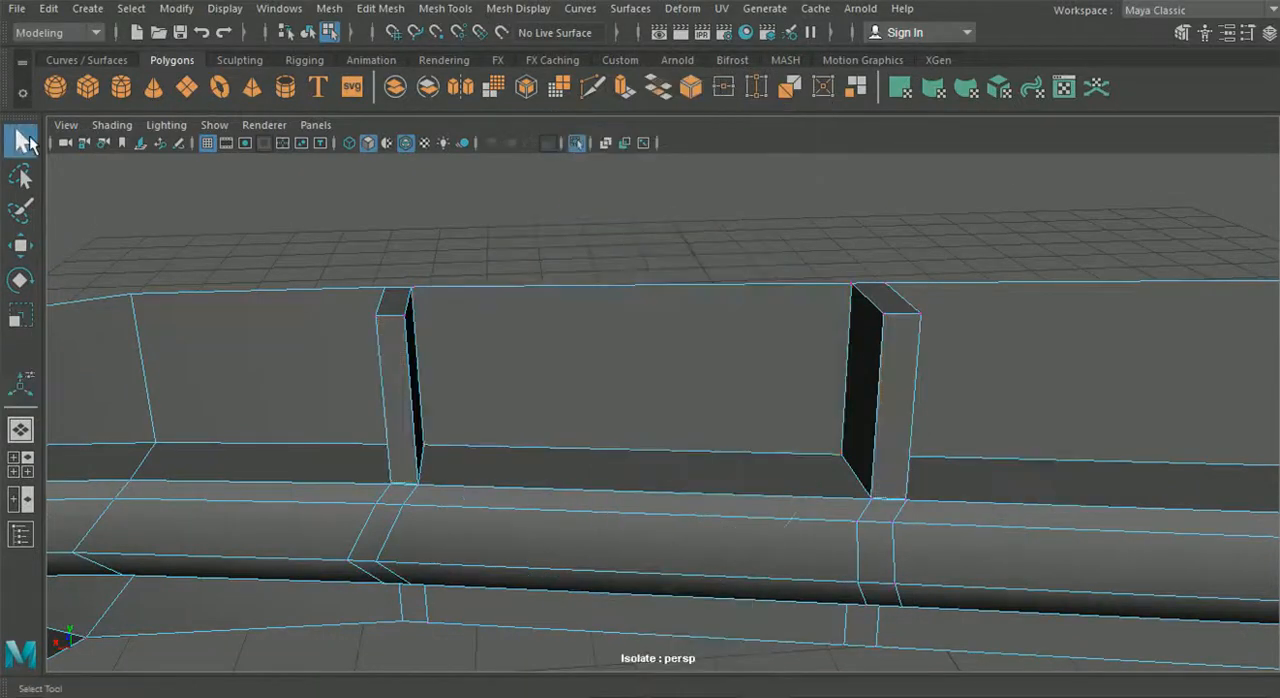
- Merge the overlapping vertices where the base of each rib meets the upper arm
scroll(389, 458, "up", 5)
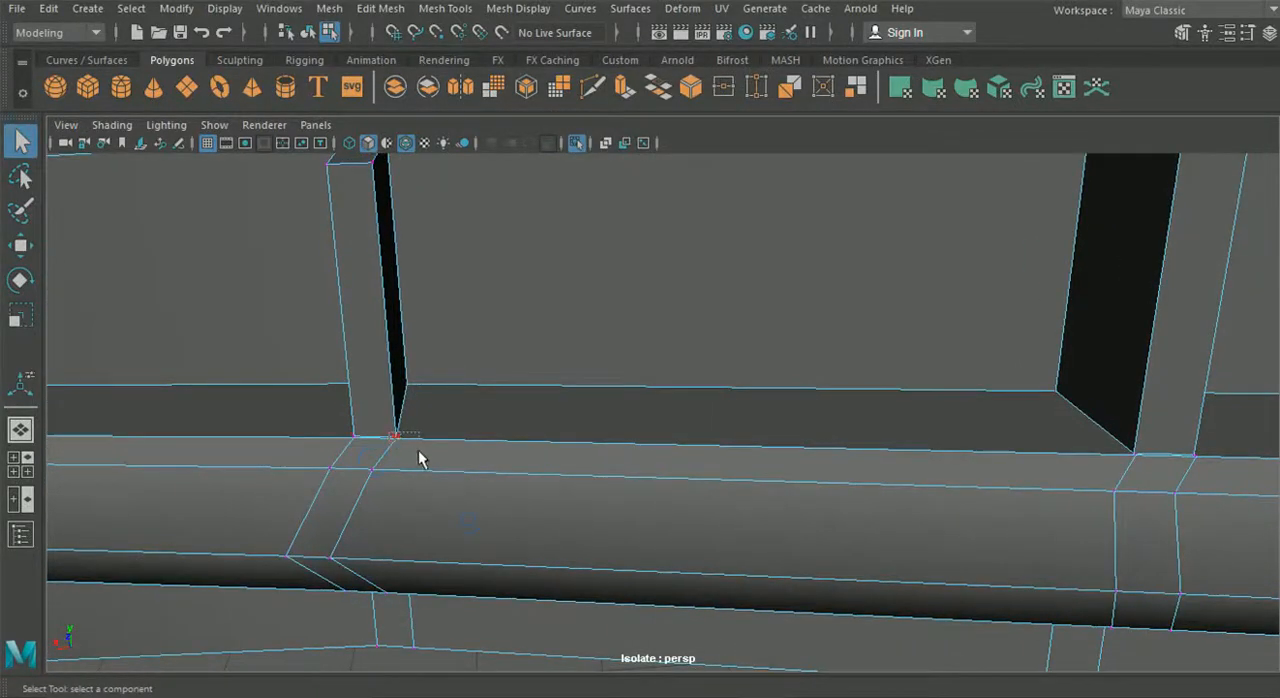
left_click(399, 12)
left_click(432, 189)
left_click_drag(737, 386, 673, 468, "alt")
left_click_drag(795, 461, 796, 462)
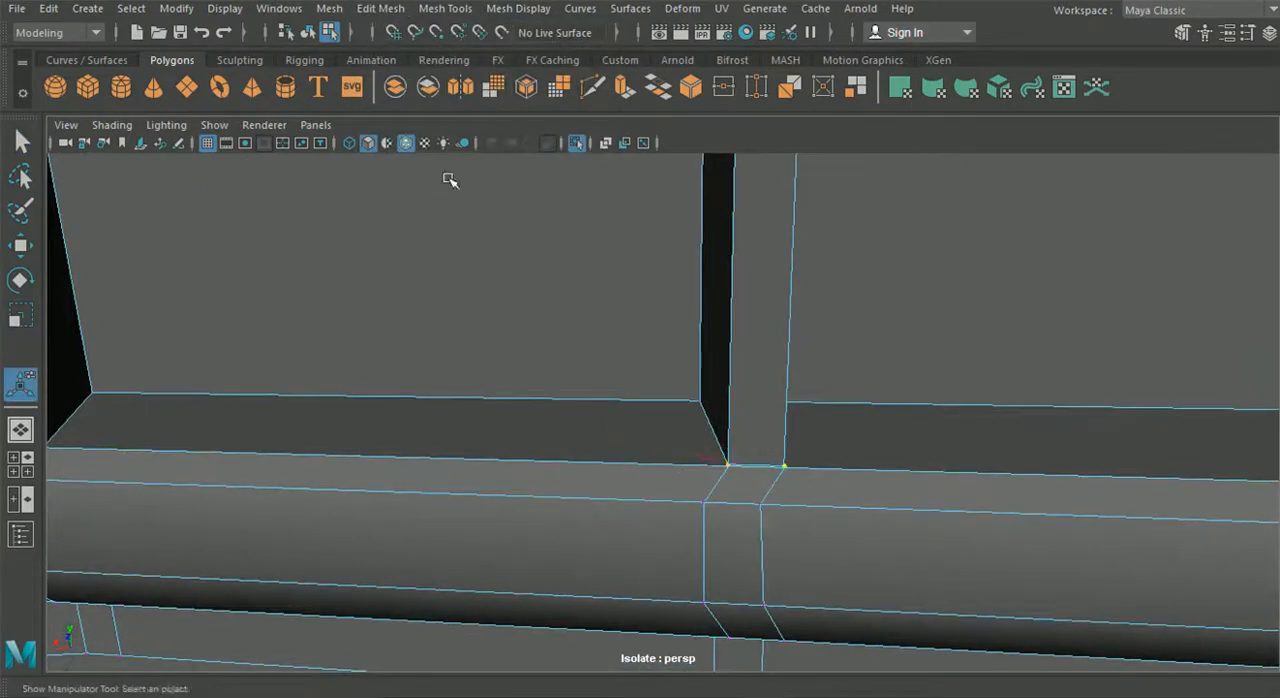
left_click(380, 8)
left_click(418, 190)
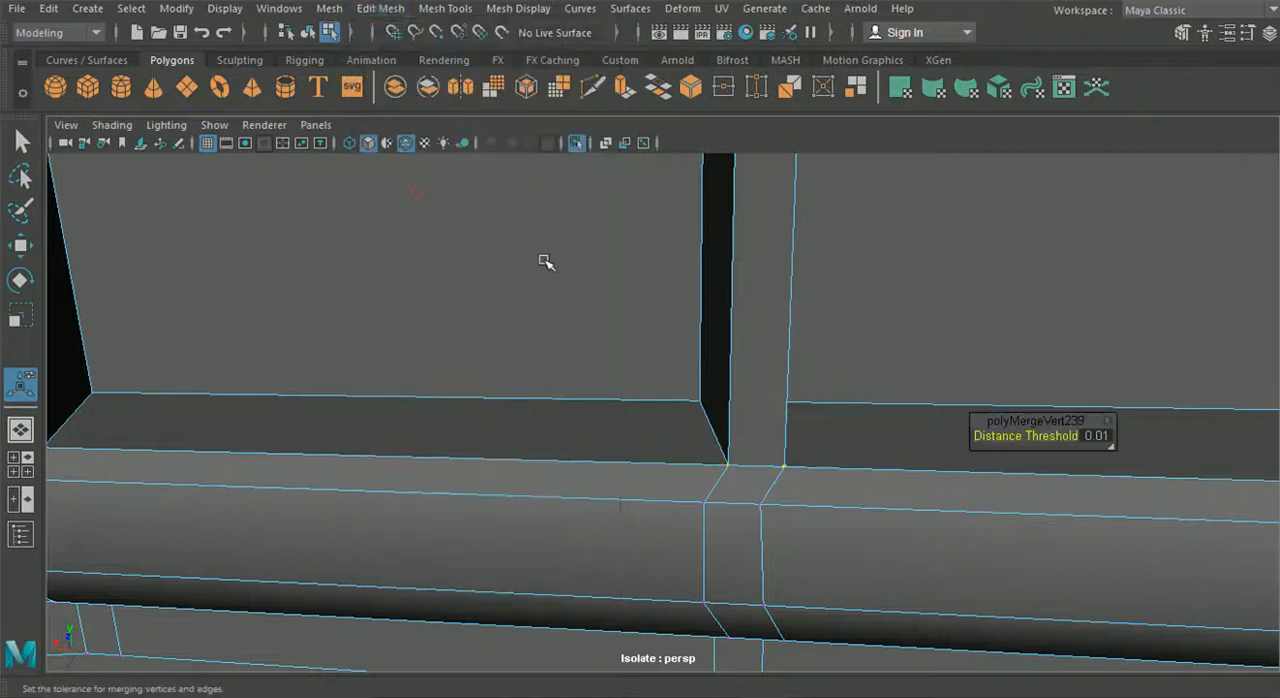
- Delete the top faces of both ribs
scroll(543, 260, "down", 3)
left_click_drag(538, 328, 609, 354, "alt")
right_click_drag(583, 140, 562, 190)
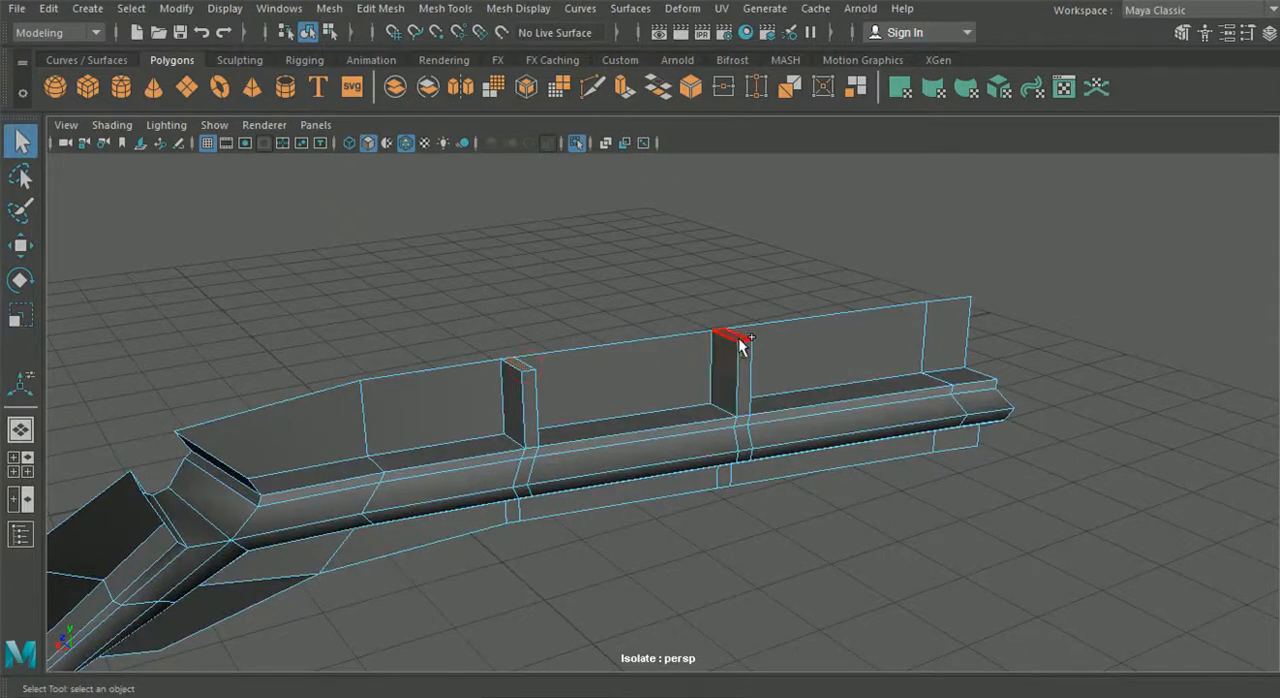
key("Delete")
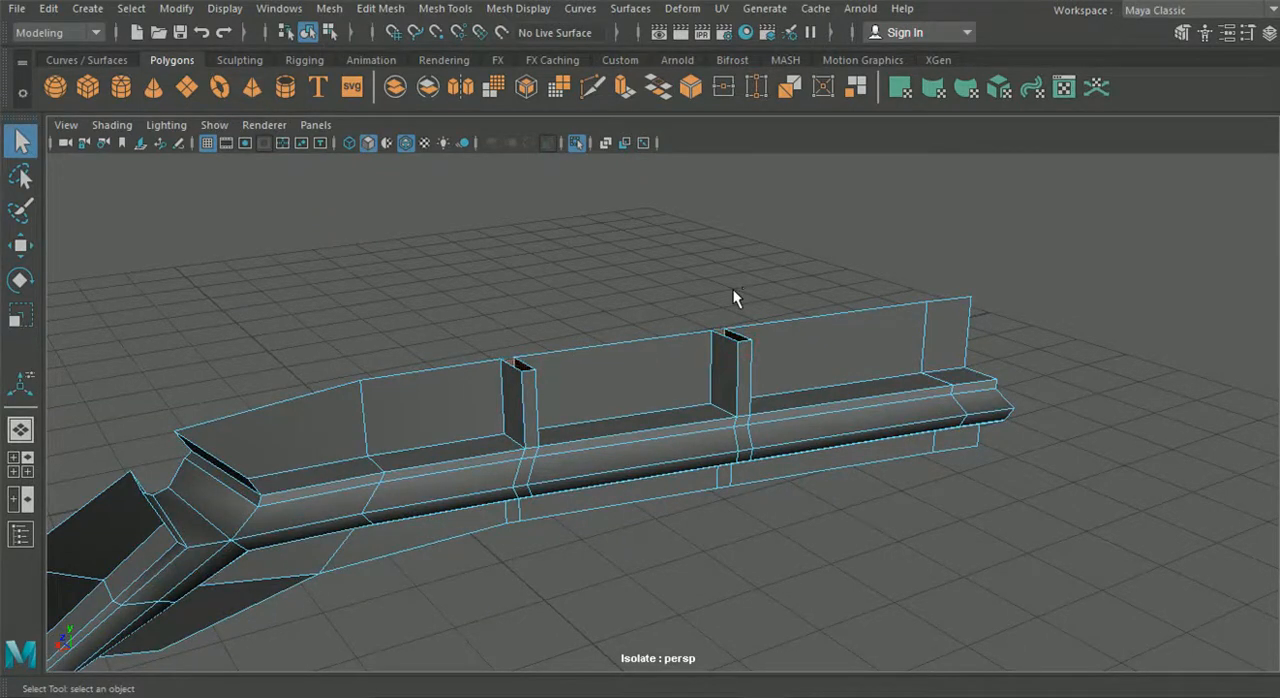
- Return to object selection and compare the ribbed strip with the tail light reference photo
left_click(308, 32)
left_click_drag(430, 264, 530, 372, "alt")
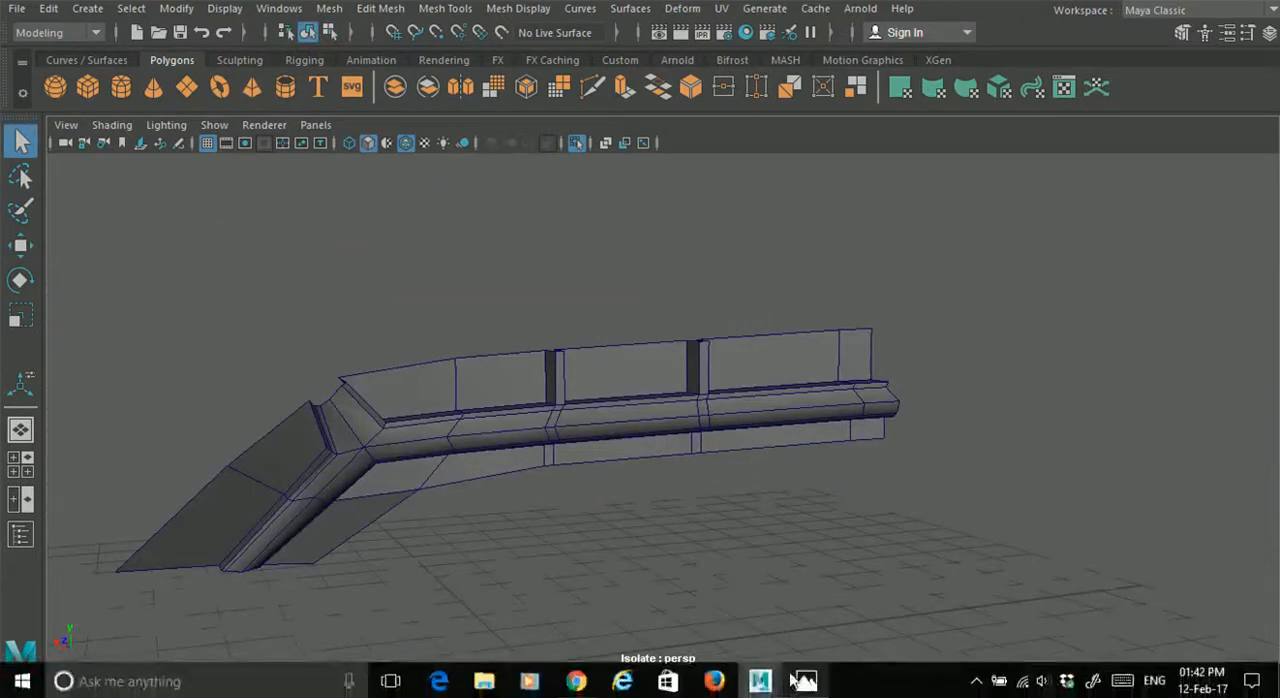
left_click(805, 681)
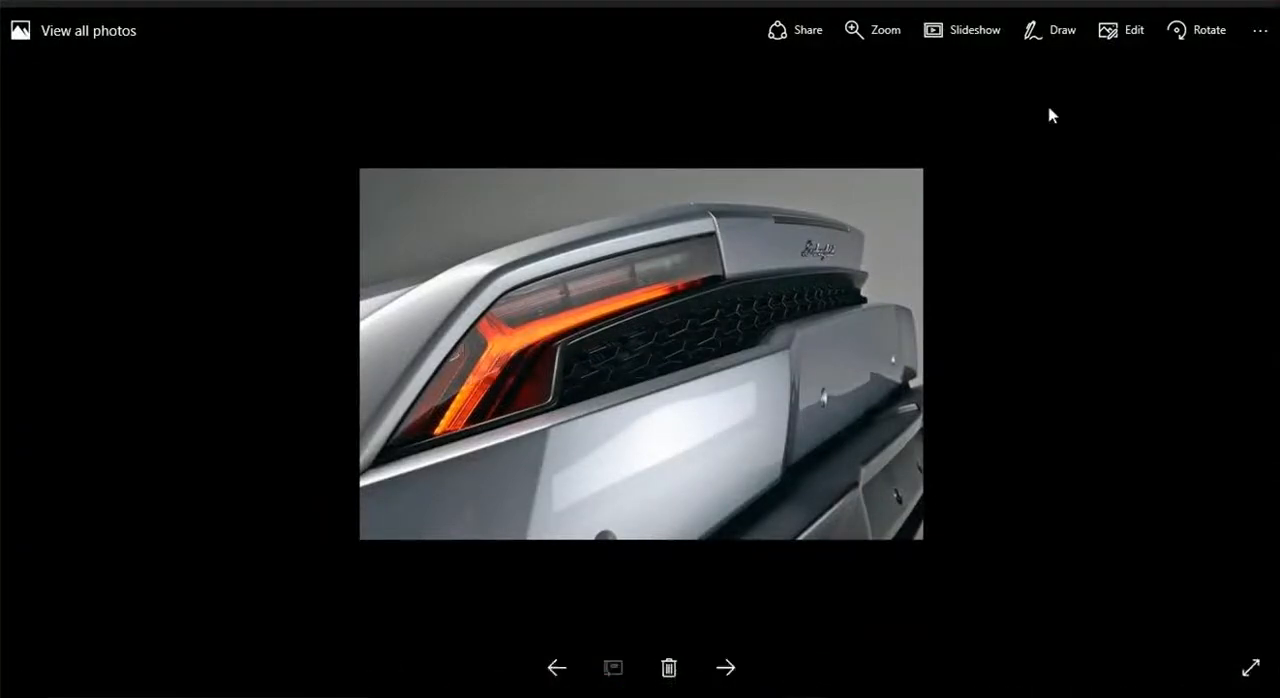
- Insert an edge loop lengthwise along the upper wall, passing through both ribs and the corner, below the wall's mid-height
key("alt+Tab")
left_click_drag(993, 277, 532, 368, "alt")
scroll(532, 368, "up", 10)
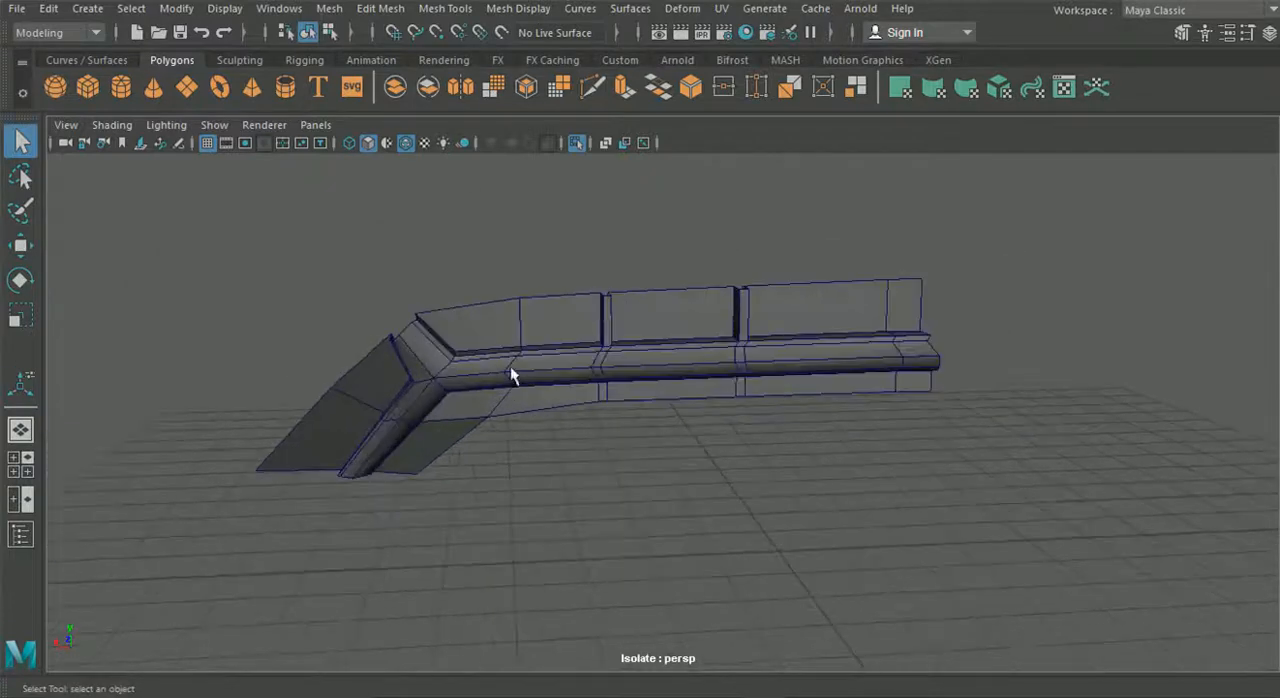
scroll(536, 371, "up", 5)
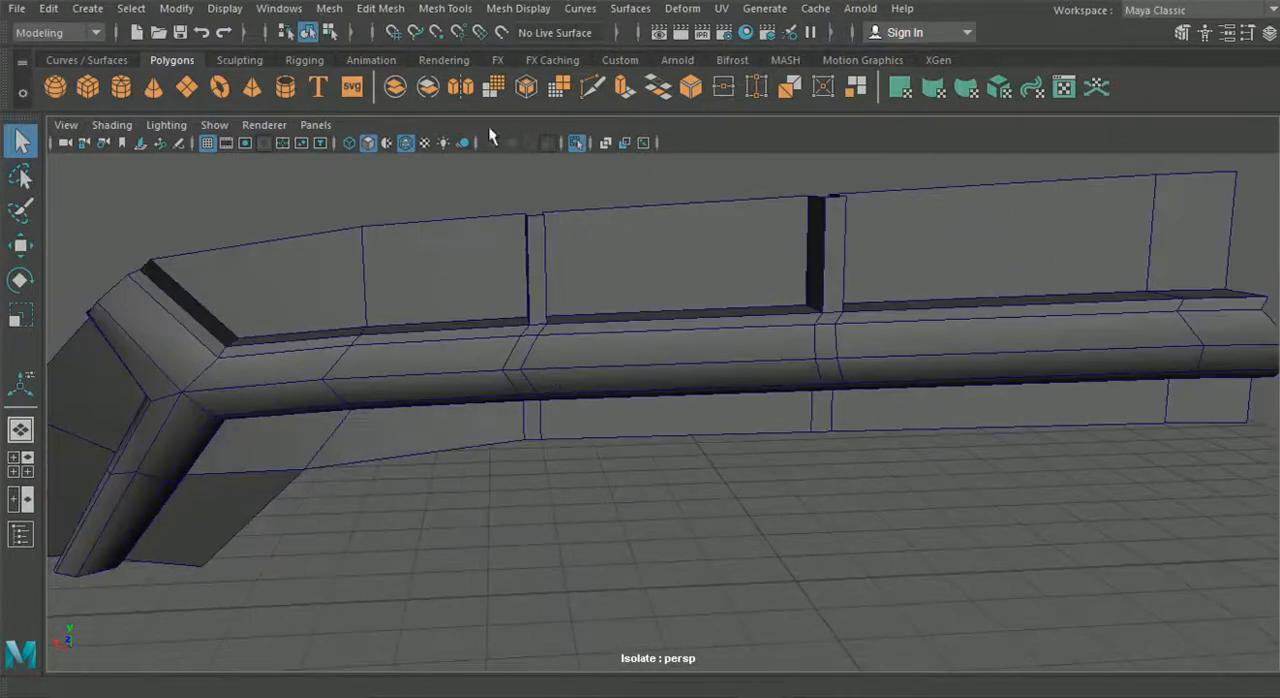
left_click(428, 10)
mouse_move(380, 8)
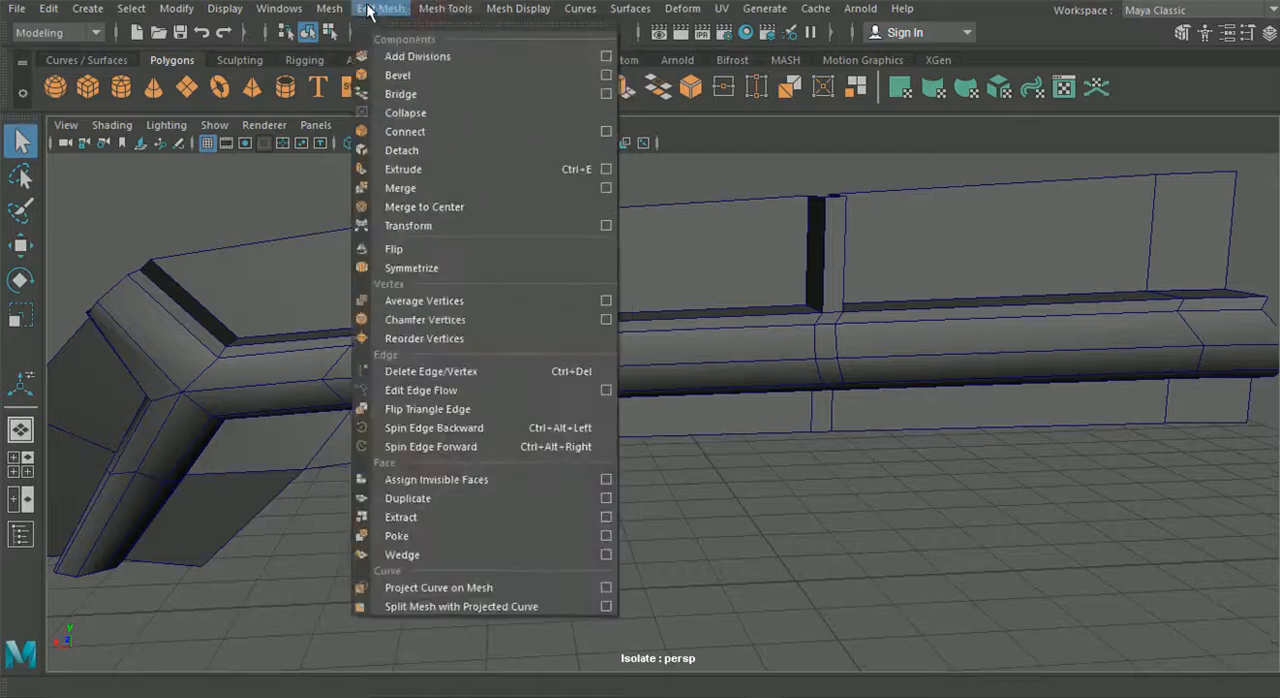
mouse_move(443, 10)
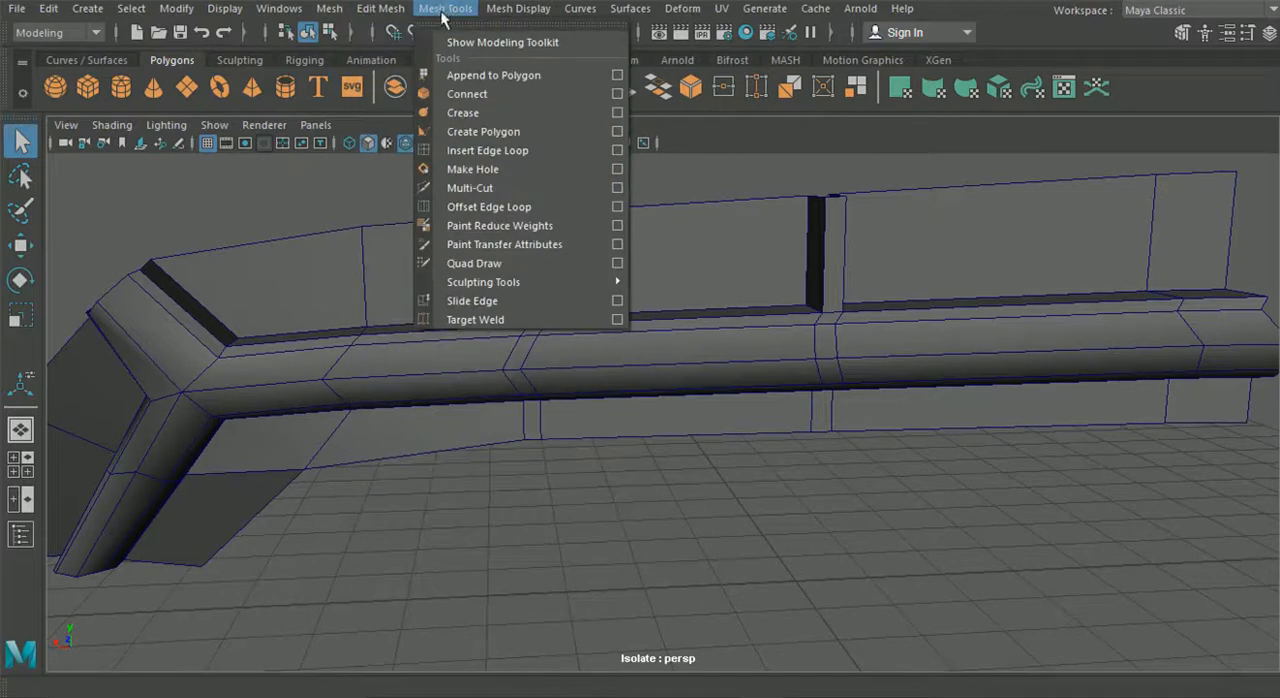
left_click(464, 152)
left_click_drag(703, 326, 669, 309, "alt")
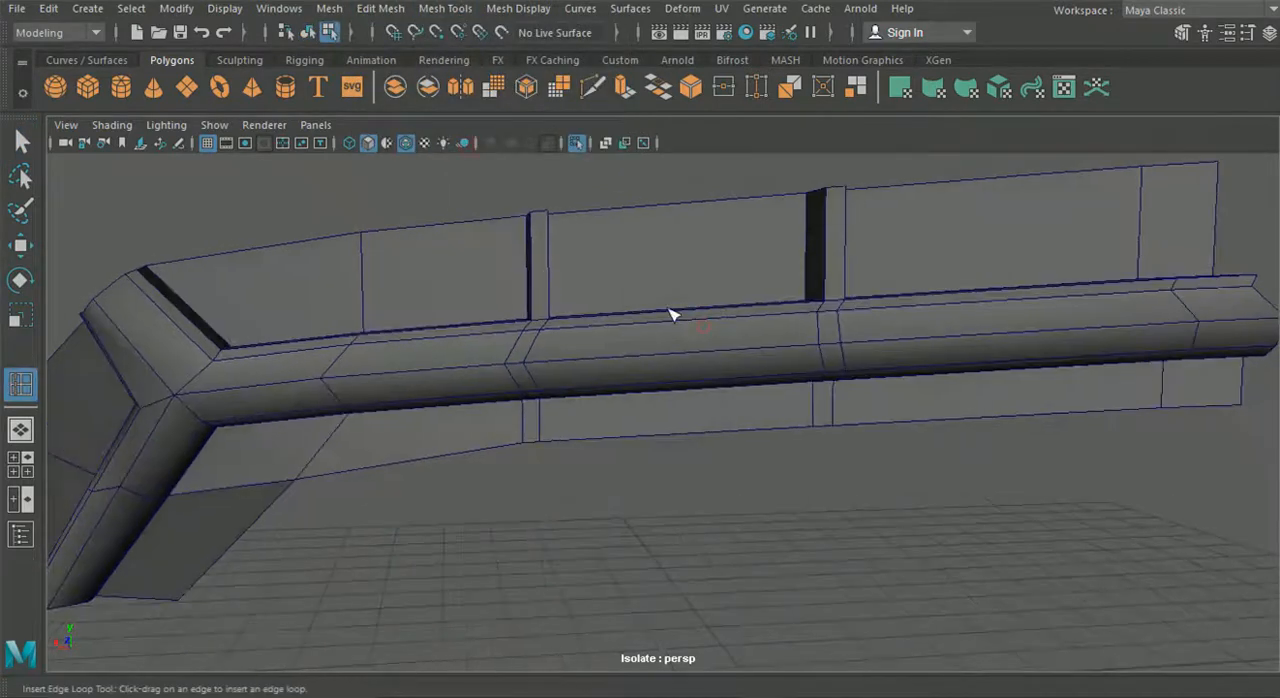
left_click_drag(551, 277, 557, 287)
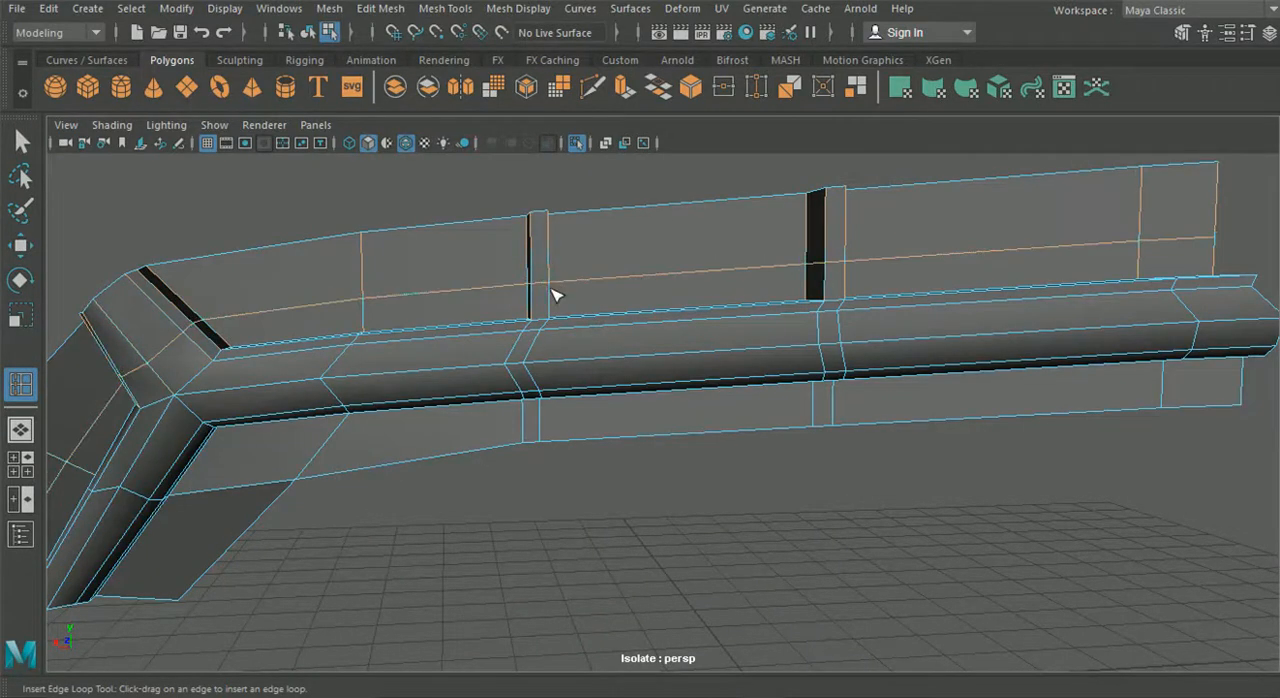
- Compare with the tail light reference photo and insert a second edge loop just below the first to form a narrow strip
left_click(806, 681)
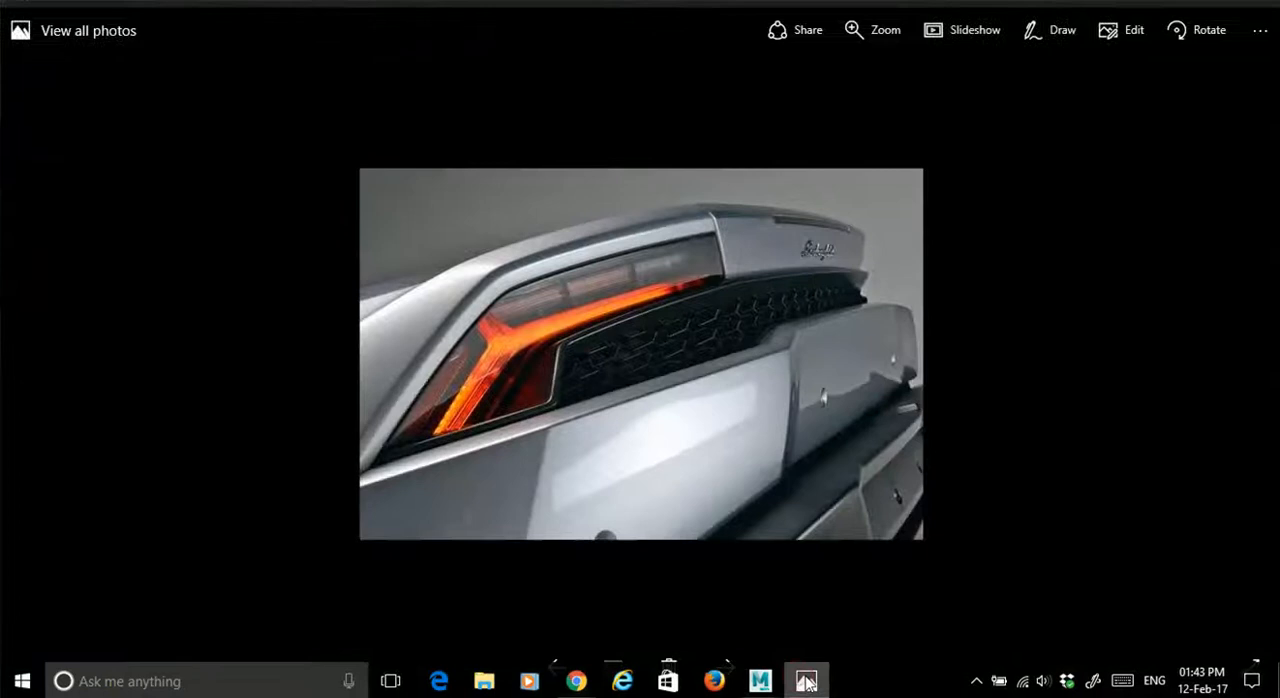
left_click(806, 681)
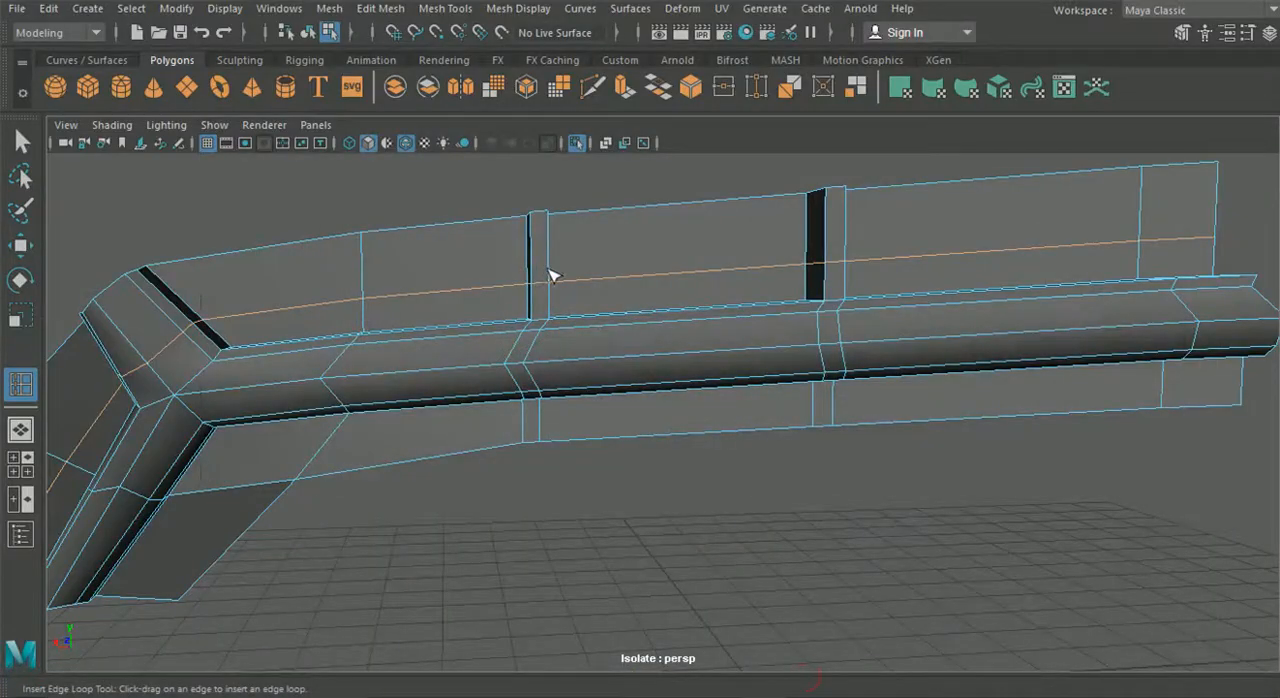
left_click_drag(549, 290, 549, 285)
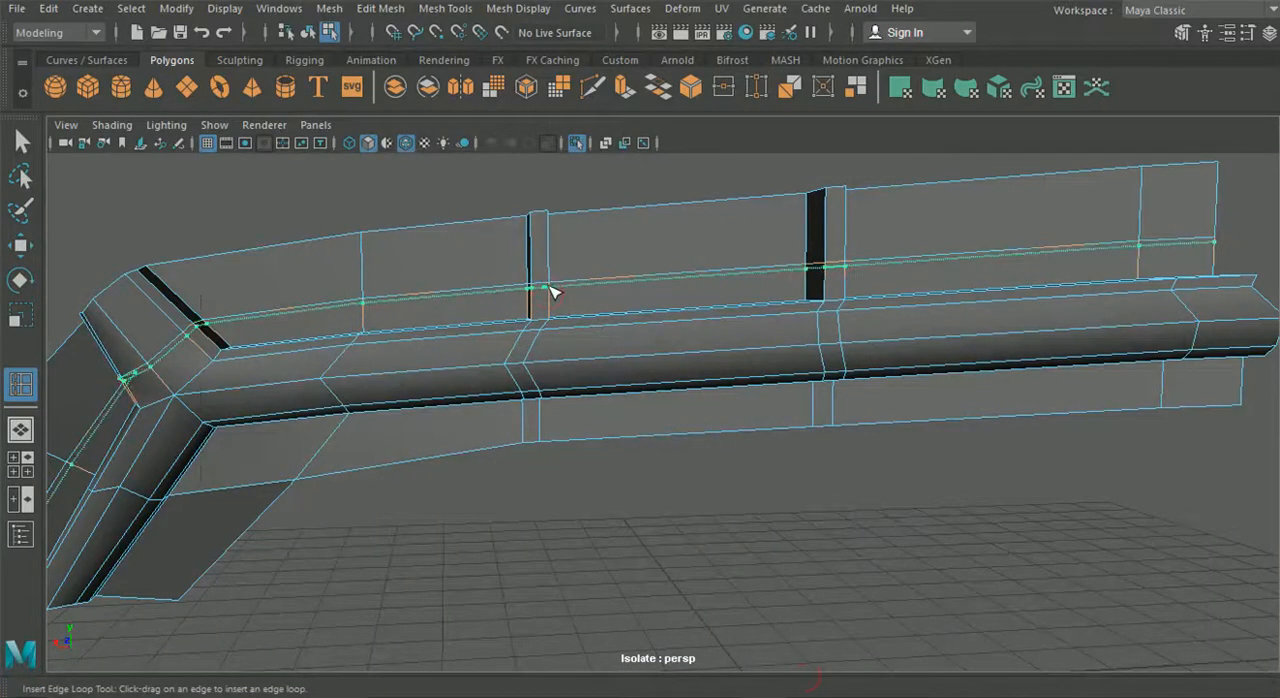
key("q")
- Delete the narrow faces between the two edge loops on the corner end wall and on the sides of both ribs
left_click_drag(186, 240, 375, 345, "alt")
mouse_move(388, 190)
right_mouse_down()
mouse_move(424, 143)
mouse_move(400, 186)
right_mouse_up()
scroll(450, 300, "up", 5)
left_click_drag(458, 315, 311, 206, "alt")
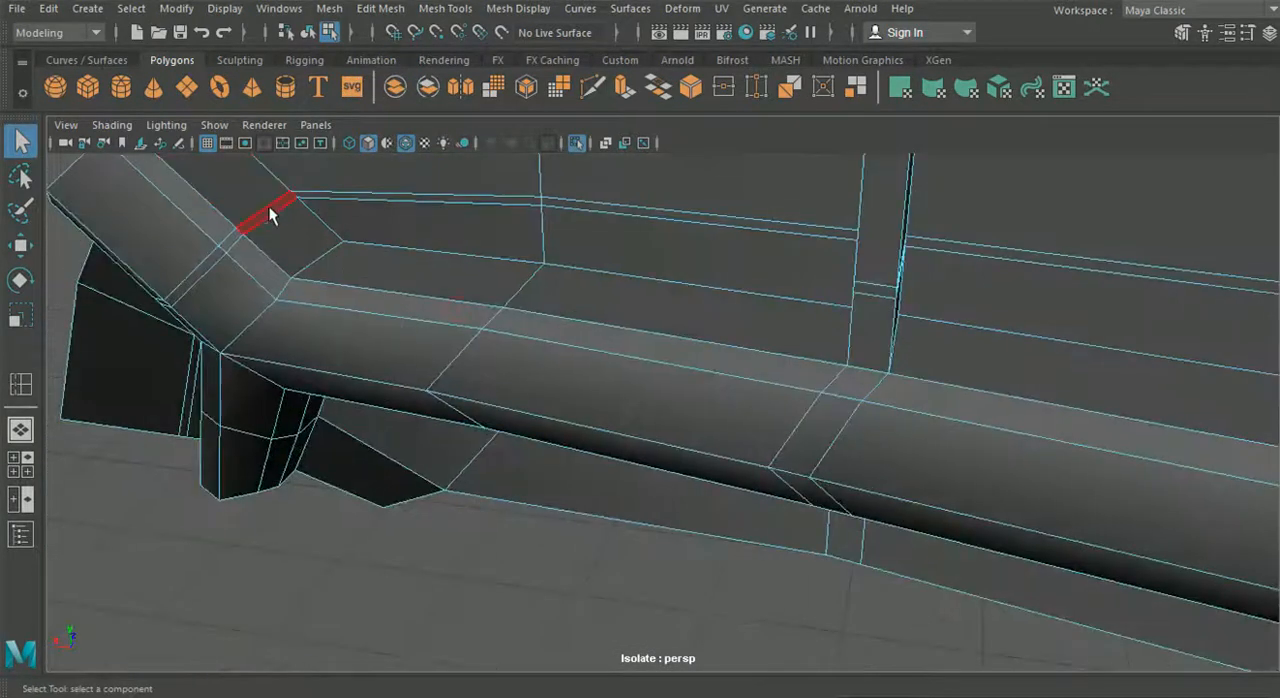
left_click_drag(283, 251, 832, 183, "alt")
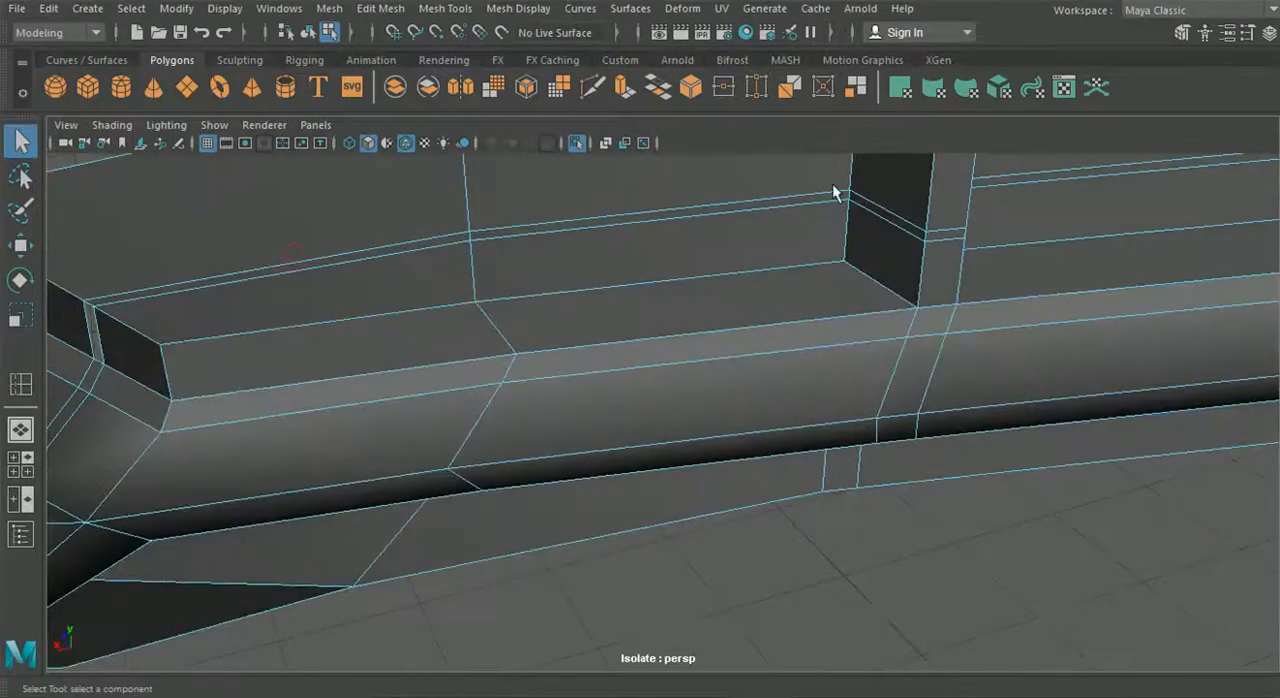
left_click(891, 217)
left_click(867, 220)
left_click_drag(868, 213, 807, 455, "alt")
left_click(756, 370)
left_click_drag(886, 354, 796, 453, "alt")
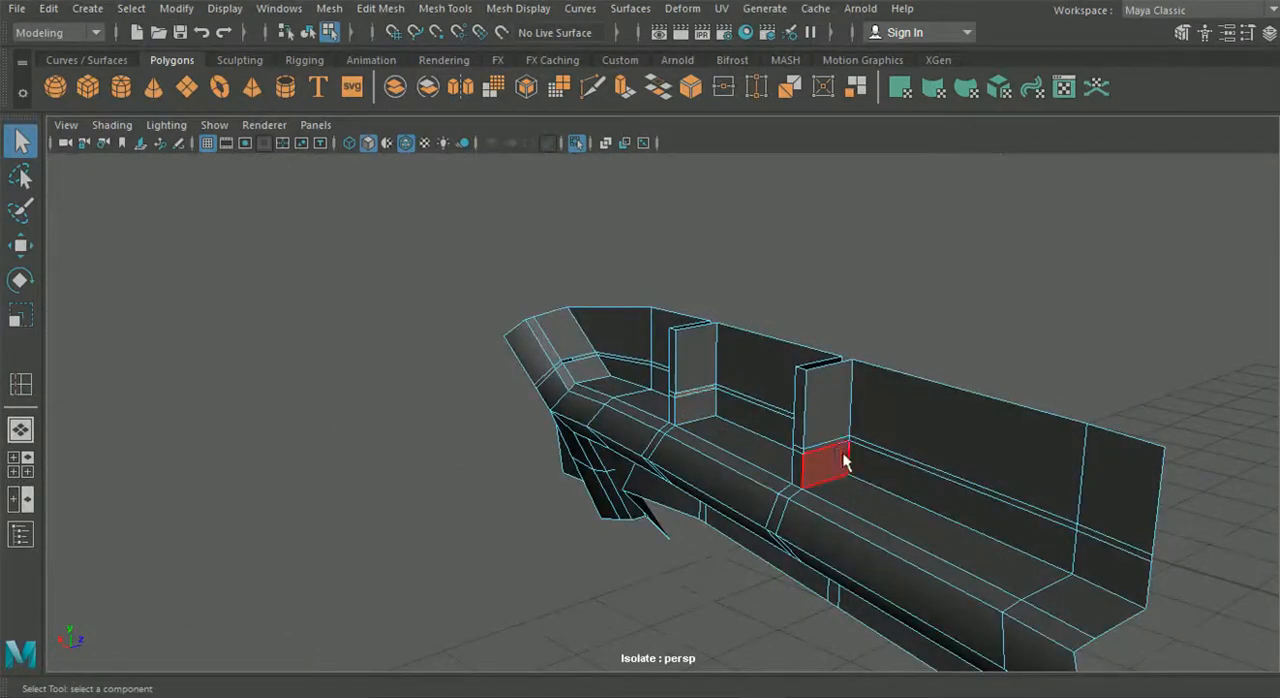
left_click(831, 442, "shift")
key("Delete")
left_click_drag(829, 423, 610, 508, "alt")
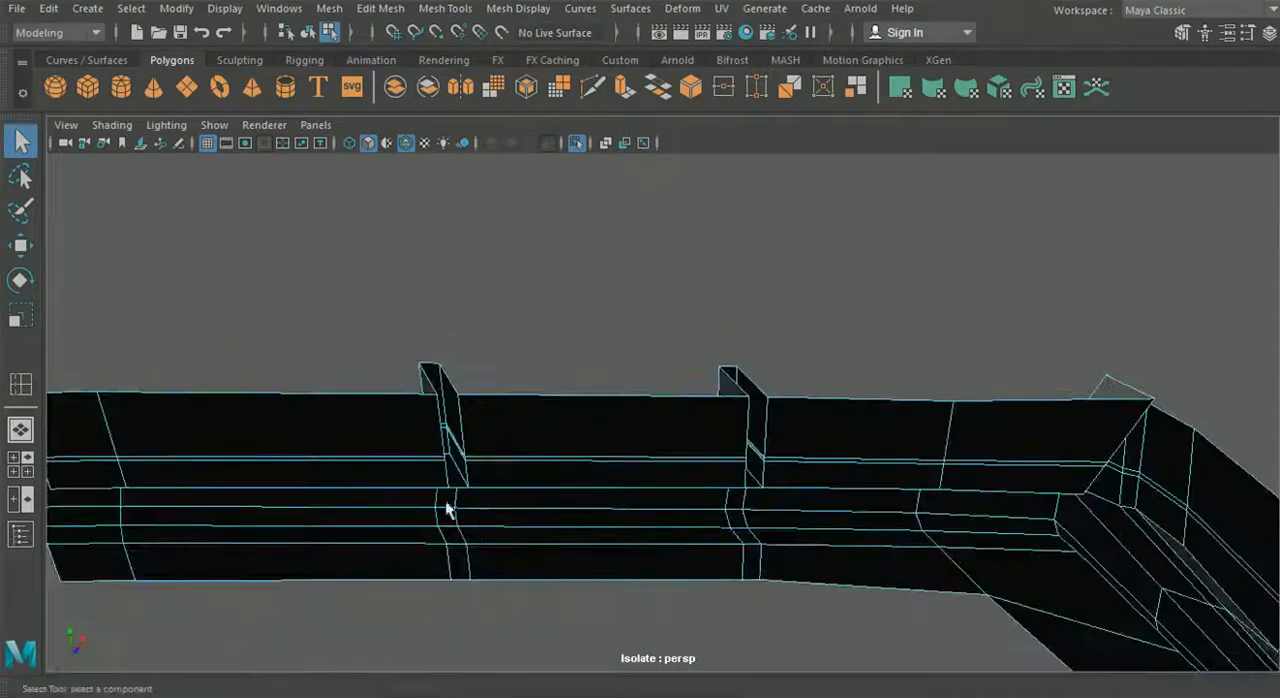
right_click_drag(441, 434, 443, 200)
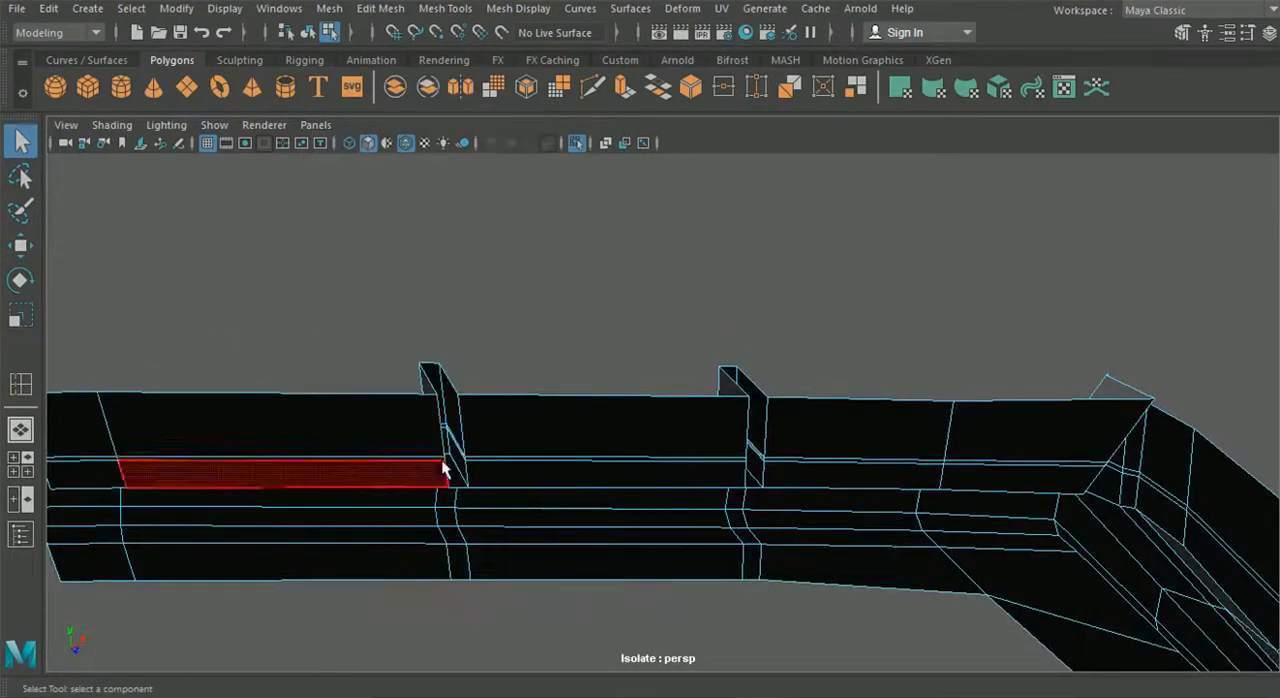
left_click(453, 478)
left_click(752, 480, "shift")
mouse_move(534, 520)
left_mouse_down("alt")
mouse_move(814, 543)
mouse_move(903, 520)
left_mouse_up("alt")
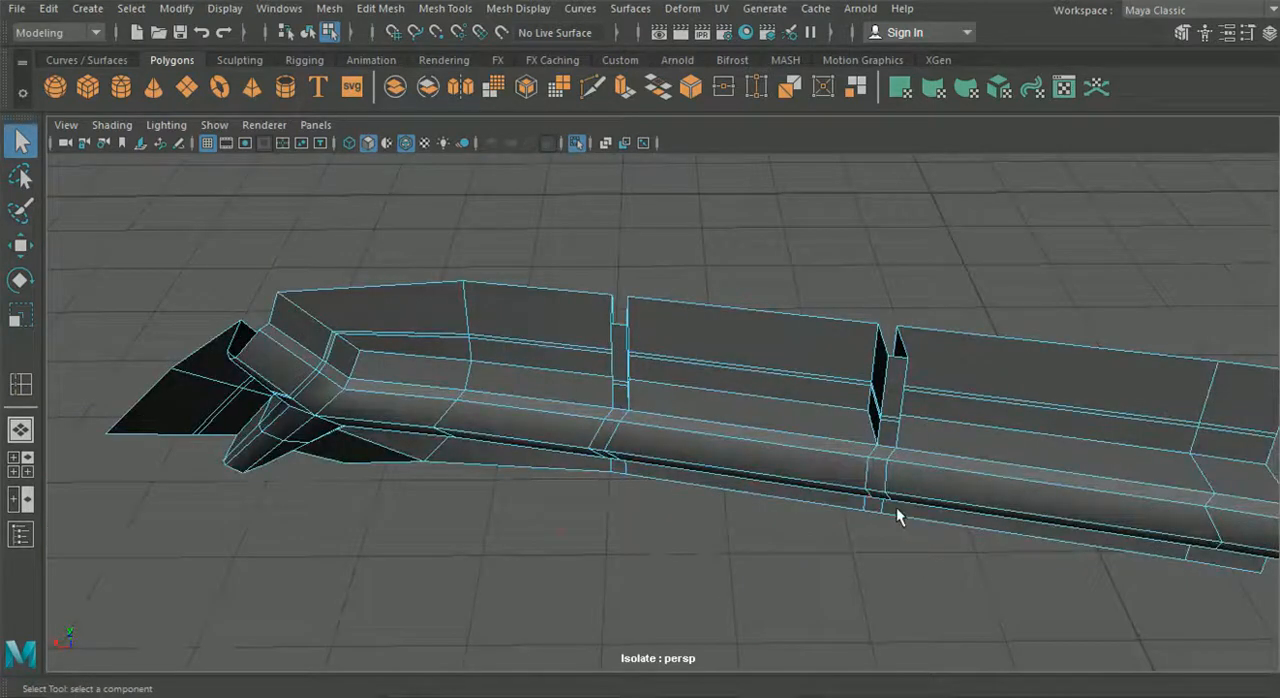
- Extrude the narrow strip of faces along the upper wall outward into a thin shelf reaching the fronts of the ribs
middle_click_drag(725, 424, 665, 462, "alt")
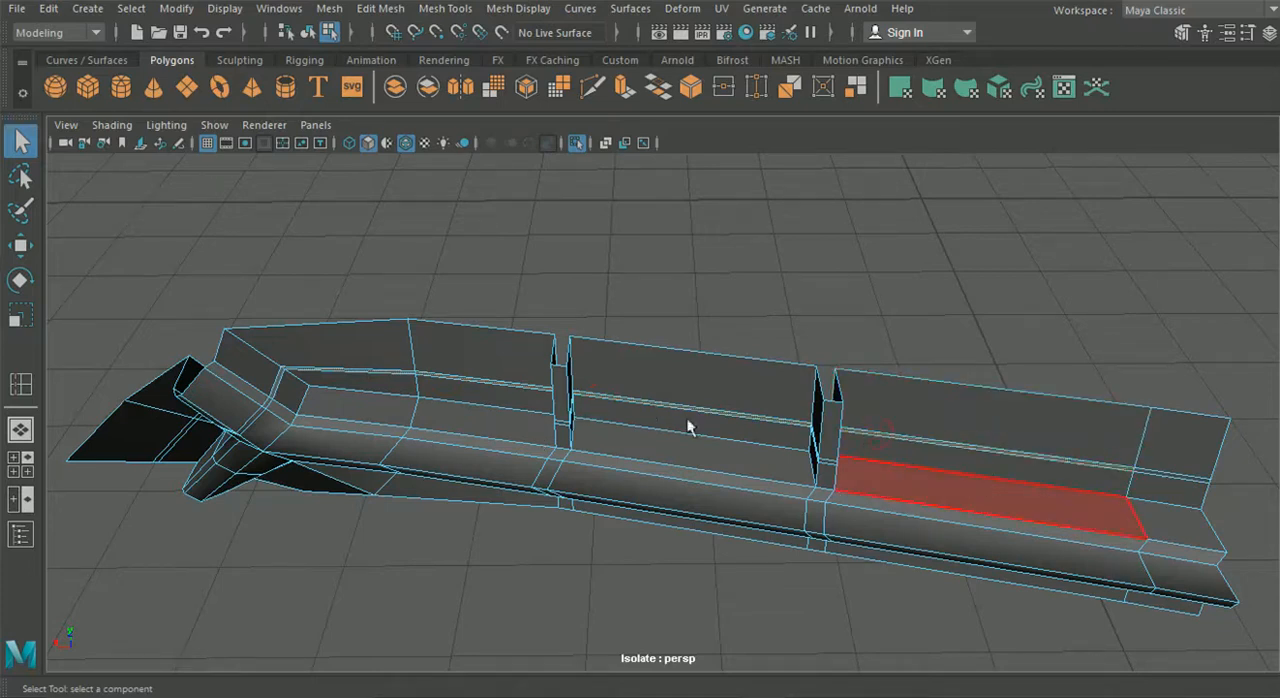
middle_click_drag(836, 383, 457, 323, "alt")
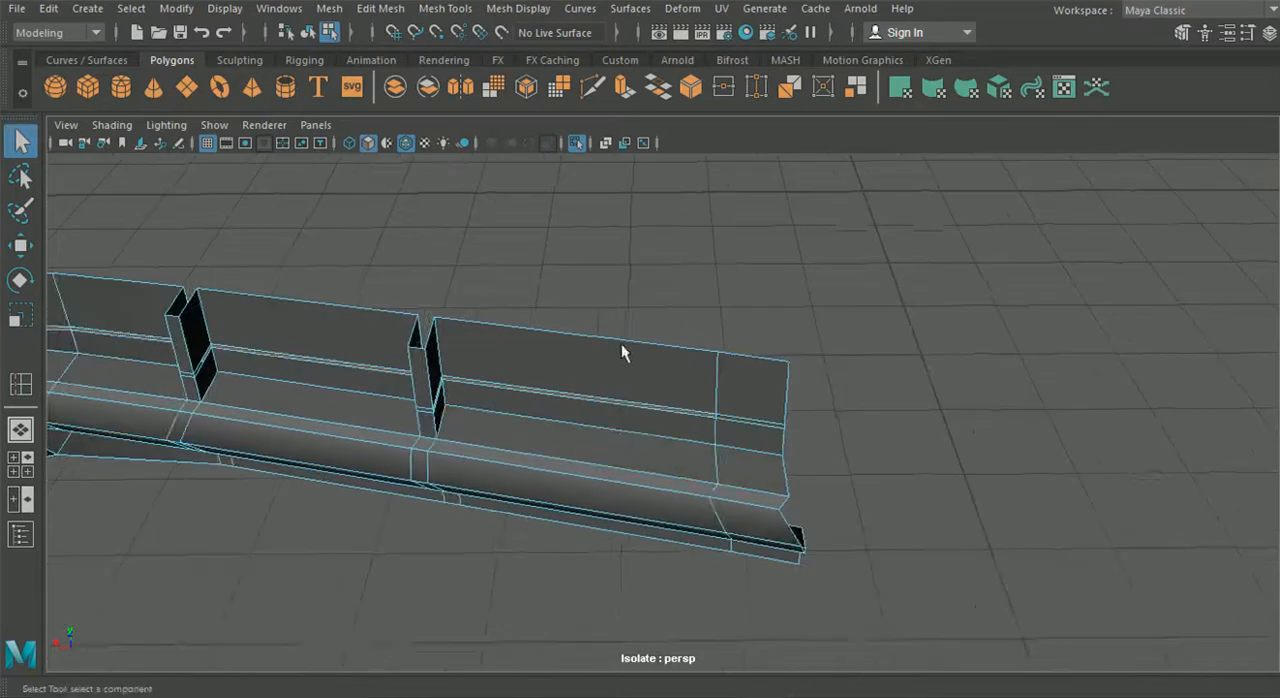
right_click_drag(620, 349, 778, 463, "alt")
left_click(797, 420)
right_click_drag(783, 425, 590, 378, "alt")
middle_click_drag(590, 378, 699, 374, "alt")
left_click_drag(699, 374, 590, 397, "alt")
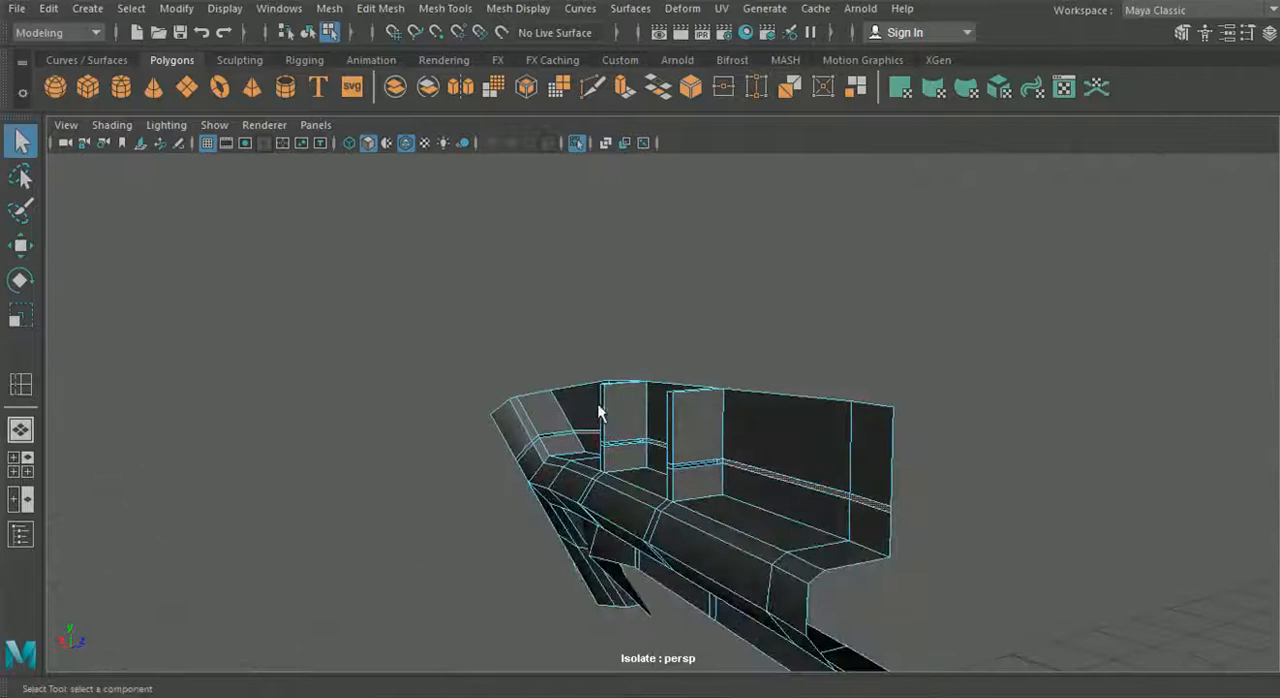
key("ctrl+e")
left_click(811, 213)
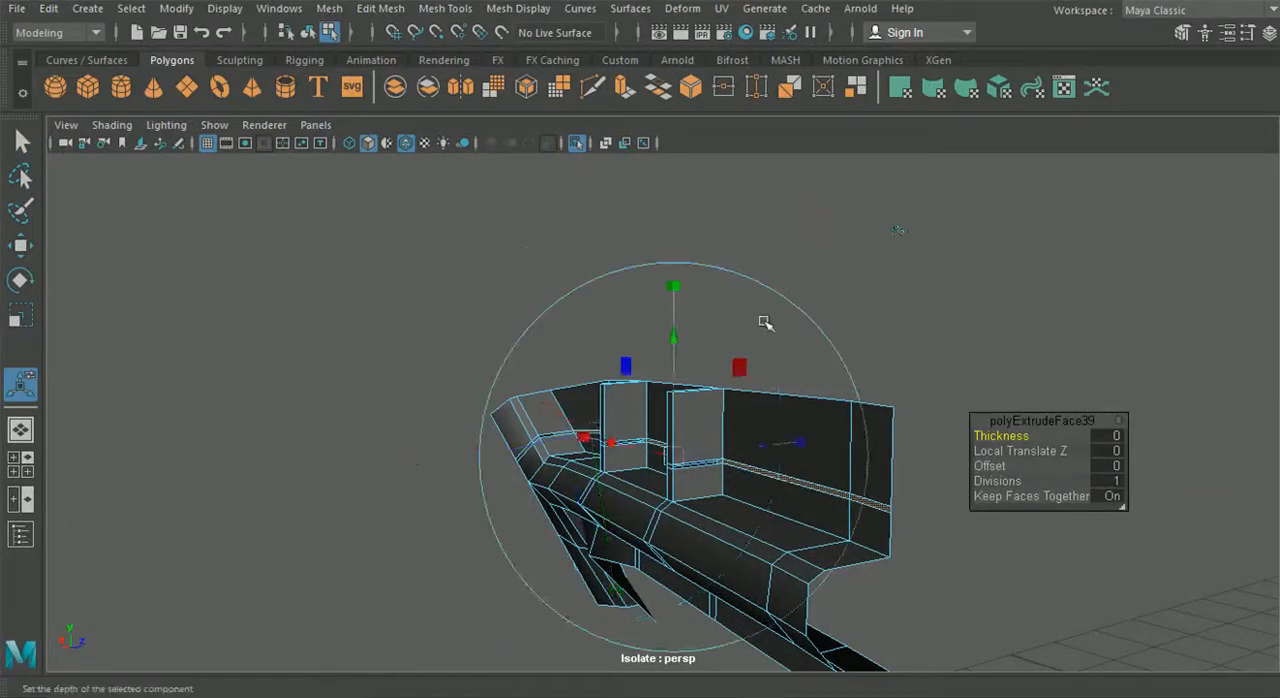
mouse_move(741, 450)
left_mouse_down()
mouse_move(757, 444)
mouse_move(716, 460)
mouse_move(723, 446)
left_mouse_up()
scroll(654, 466, "up", 8)
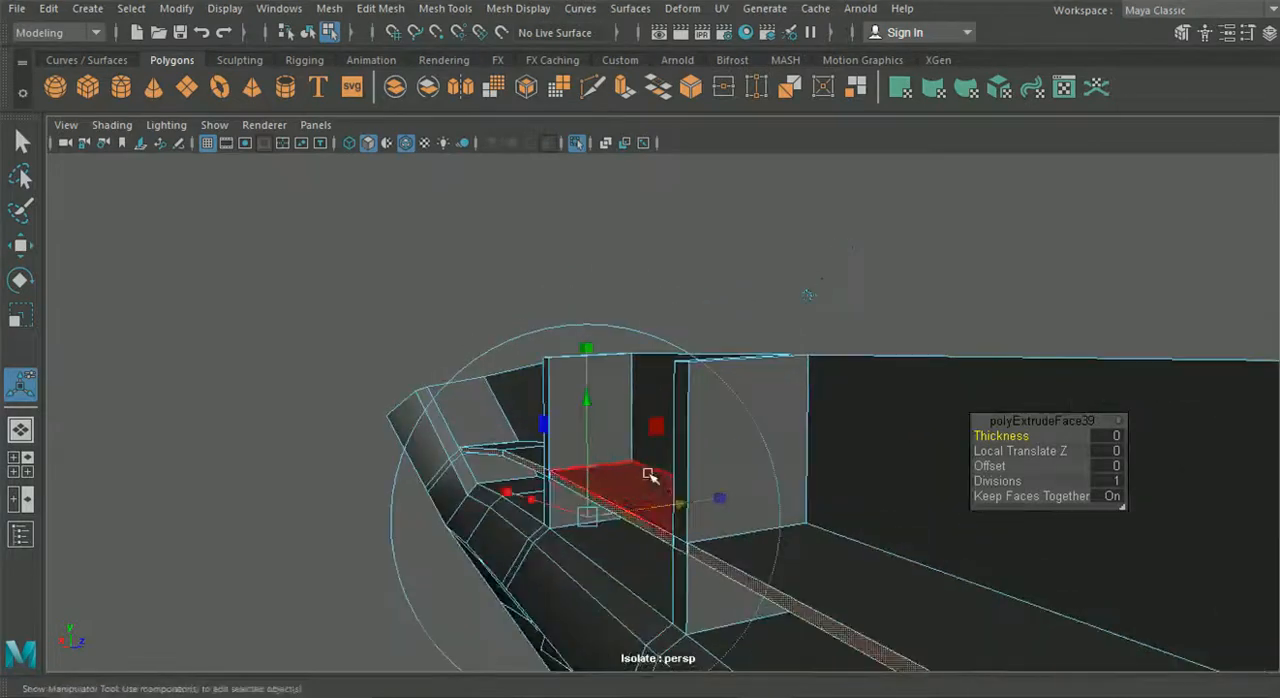
middle_click_drag(615, 490, 712, 482, "alt")
left_click_drag(712, 482, 470, 465, "alt")
middle_click_drag(470, 465, 970, 402, "alt")
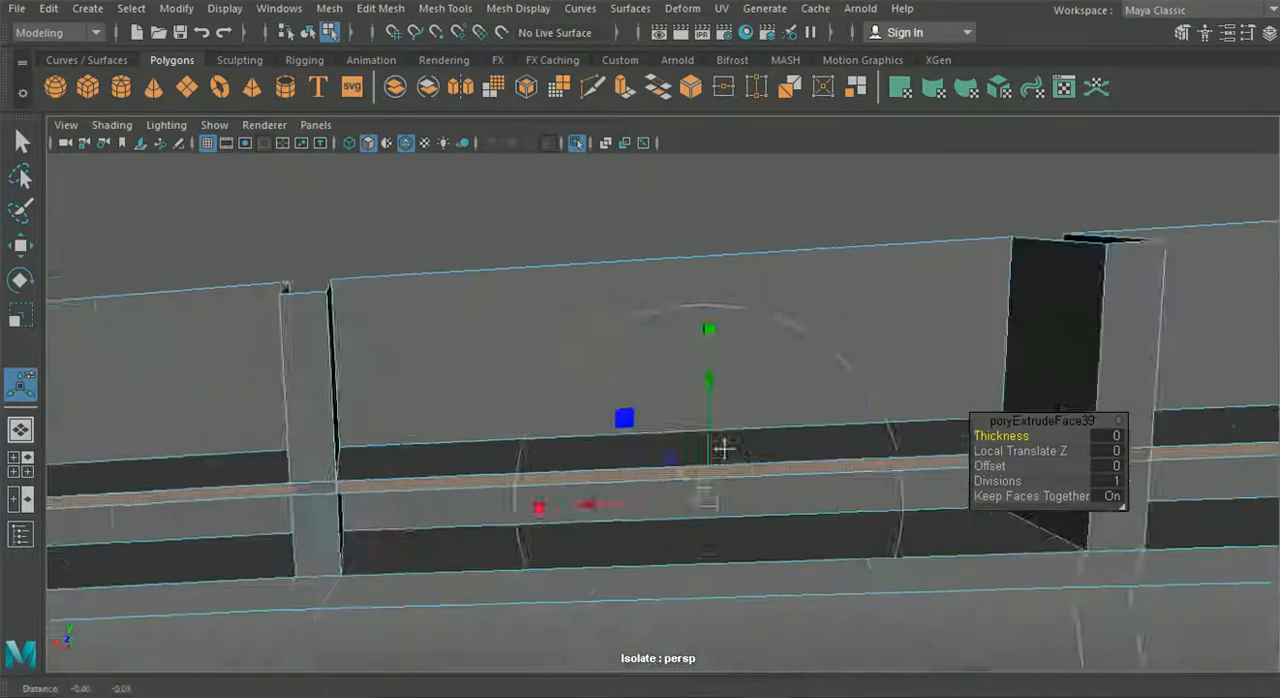
right_click_drag(557, 140, 470, 143)
- Try to merge all the shelf vertices at the front of the rib nearer the corner at once, and undo the merge
left_click_drag(540, 525, 517, 463, "alt")
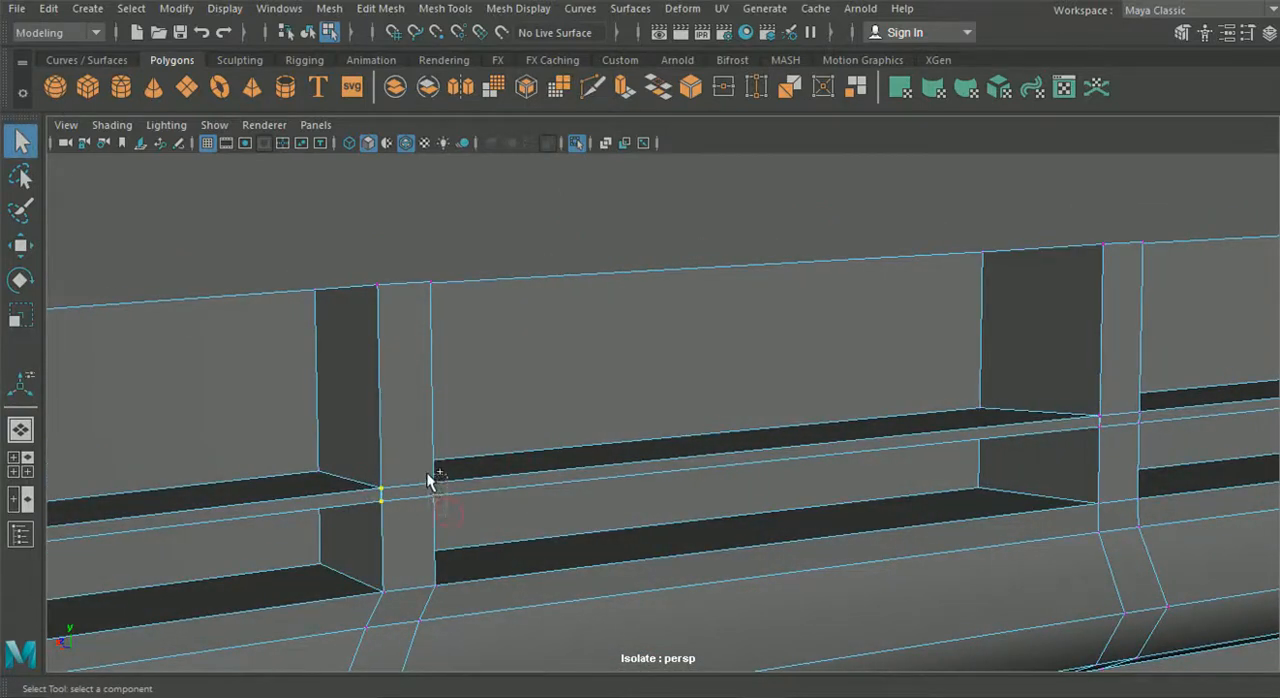
left_click(380, 8)
left_click(418, 186)
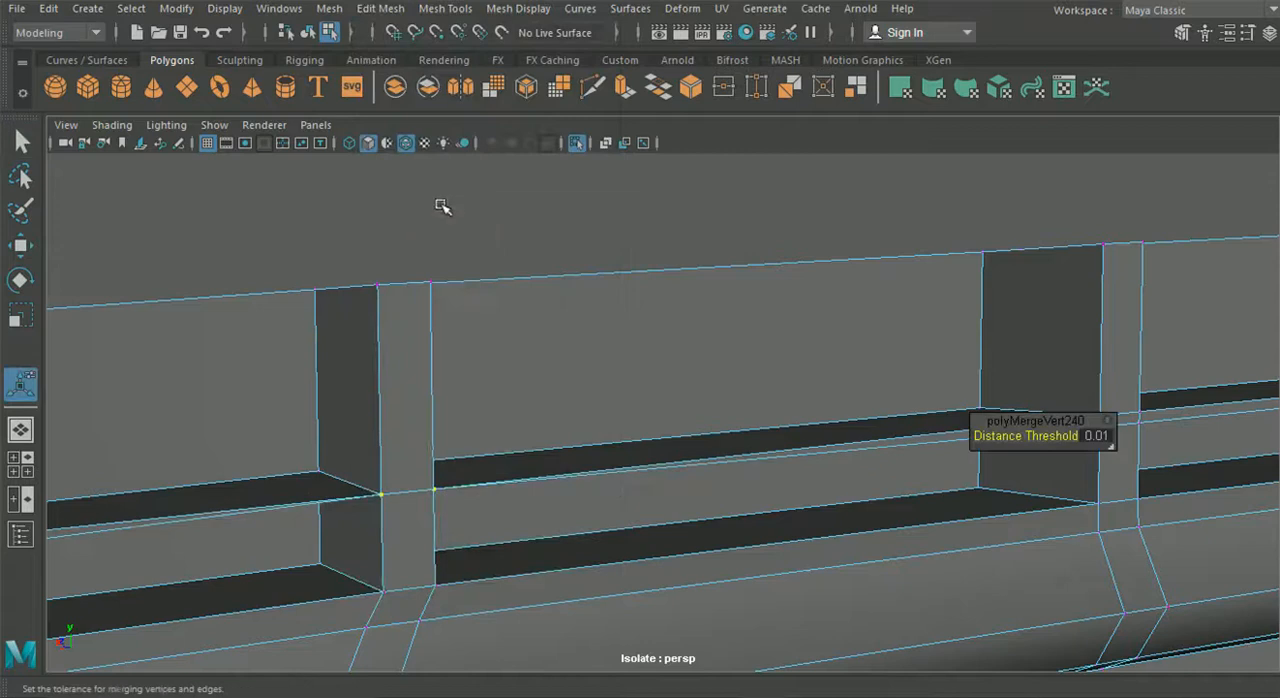
key("ctrl+z")
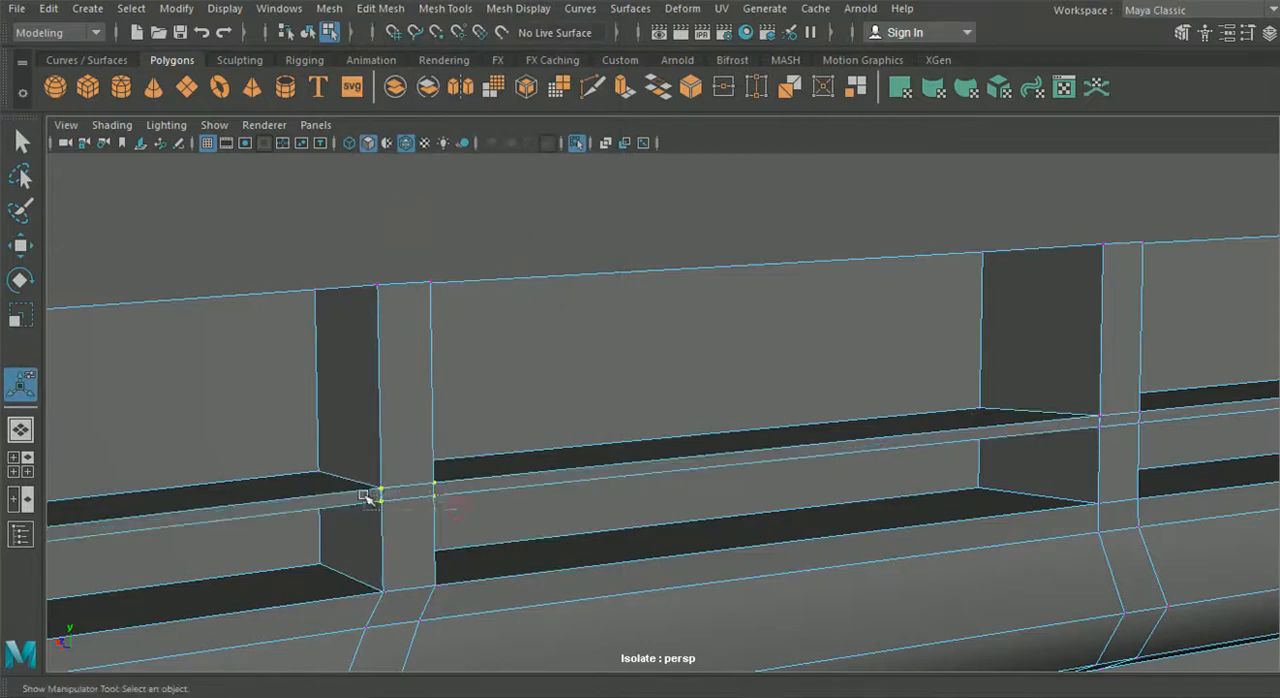
- Merge the overlapping shelf and rib vertices at the rib nearer the corner, handling the upper and lower edges separately
left_click(380, 8)
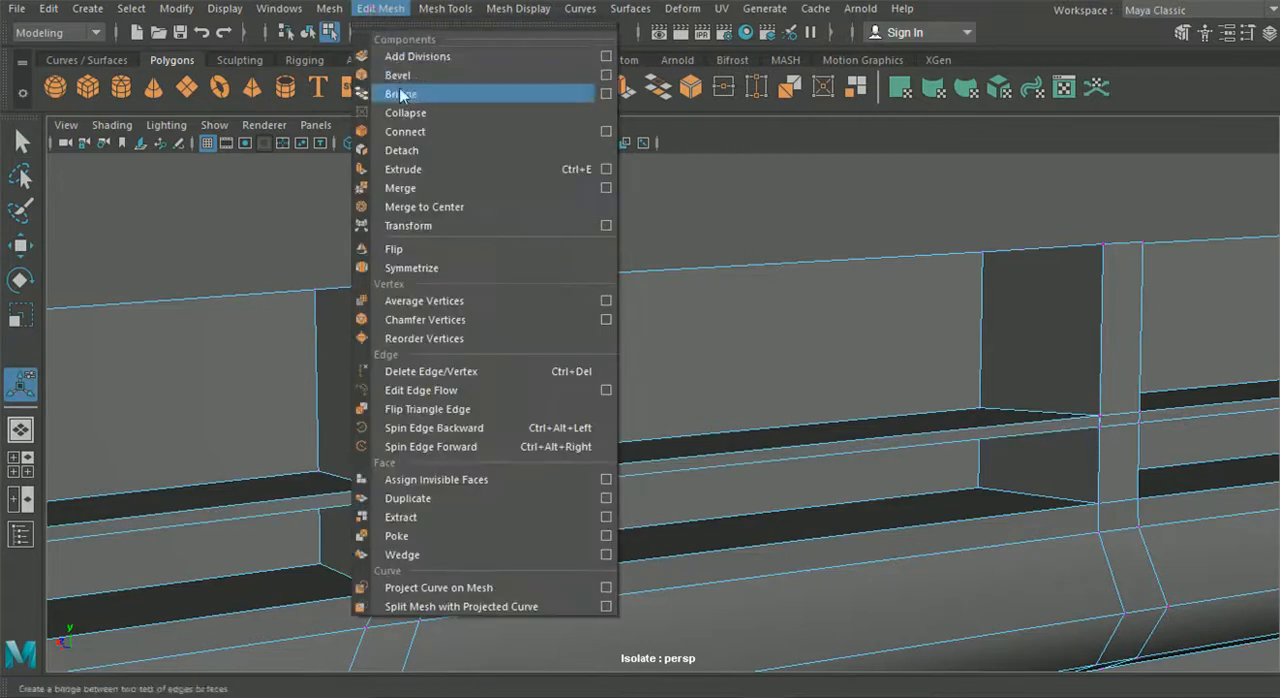
left_click(418, 188)
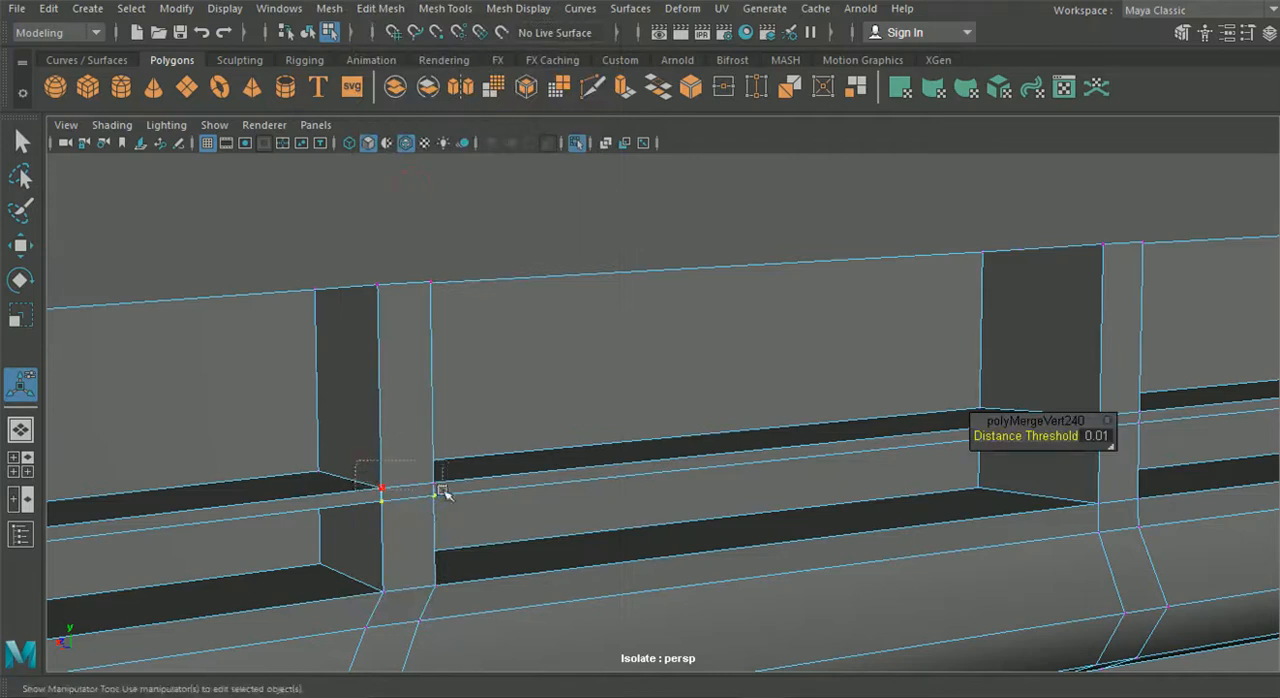
left_click(380, 8)
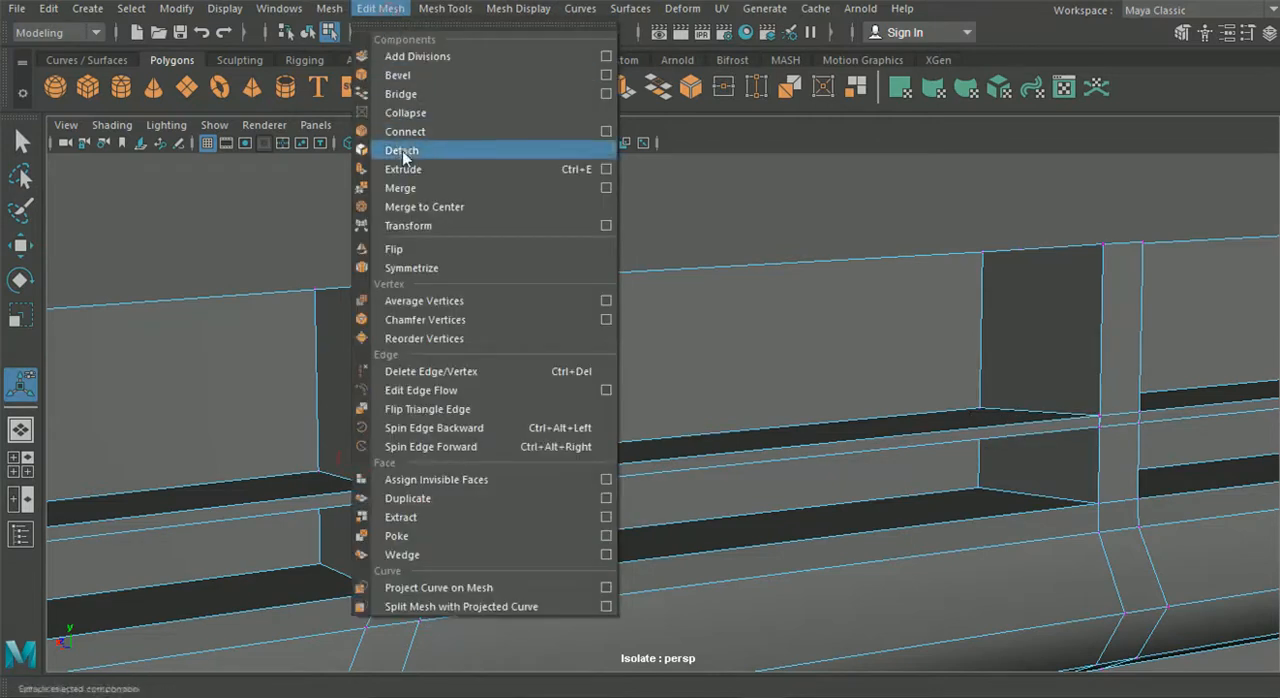
left_click(410, 188)
left_click_drag(806, 366, 632, 400, "alt")
left_click_drag(557, 449, 480, 460, "alt")
left_click(22, 143)
left_click_drag(826, 446, 660, 460, "alt")
middle_click_drag(660, 460, 712, 462, "alt")
left_click_drag(519, 428, 456, 383)
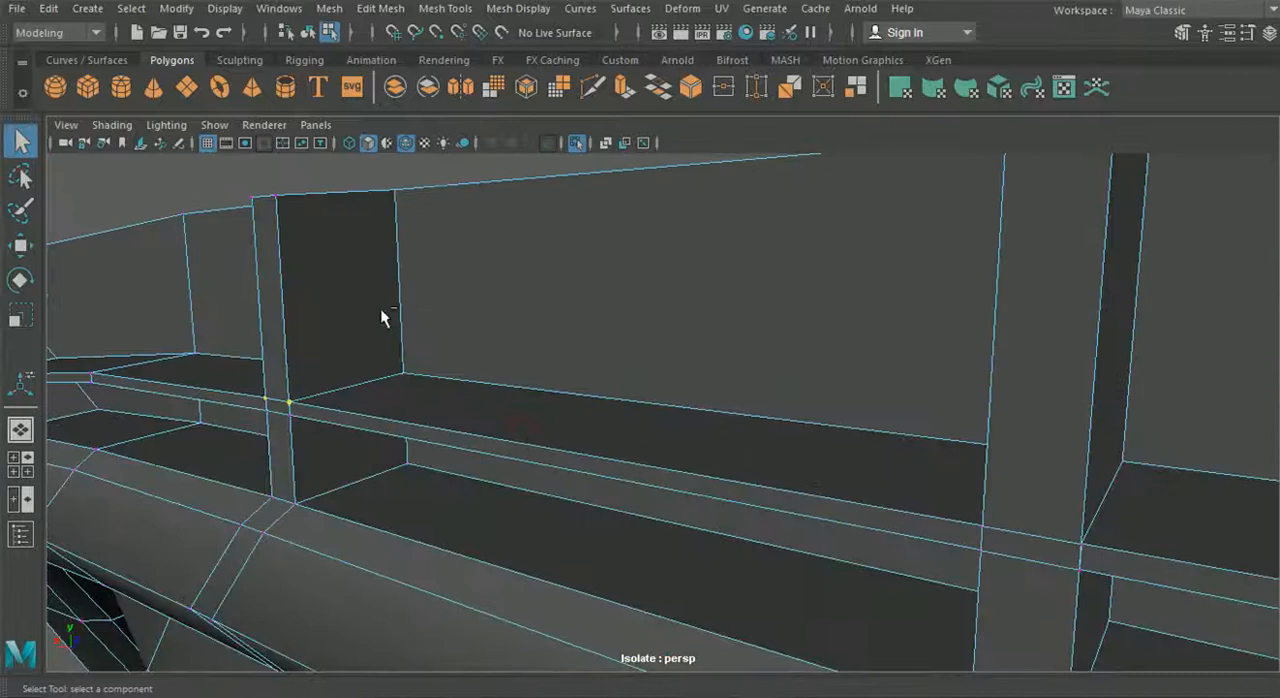
left_click(380, 8)
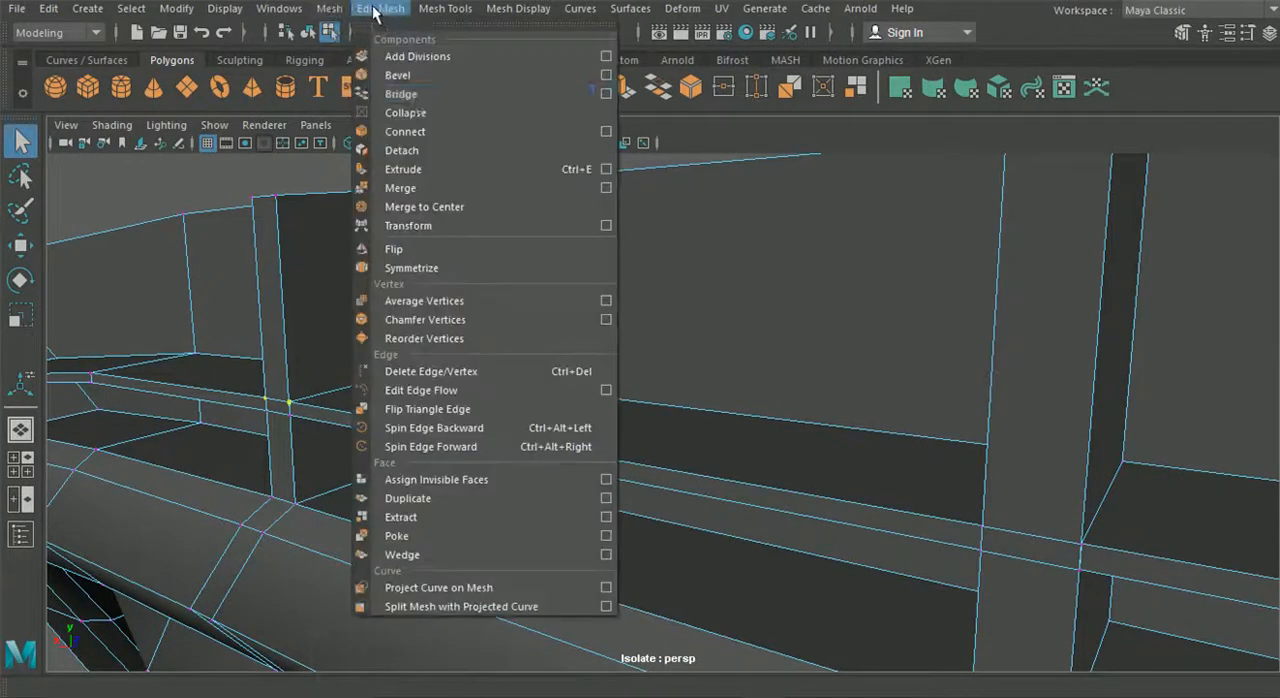
left_click(407, 196)
- Merge the overlapping upper and lower shelf vertices at the front of the rib farther from the corner, one edge at a time
left_click_drag(480, 295, 477, 314, "alt")
middle_click_drag(477, 314, 514, 327, "alt")
left_click_drag(462, 337, 464, 338)
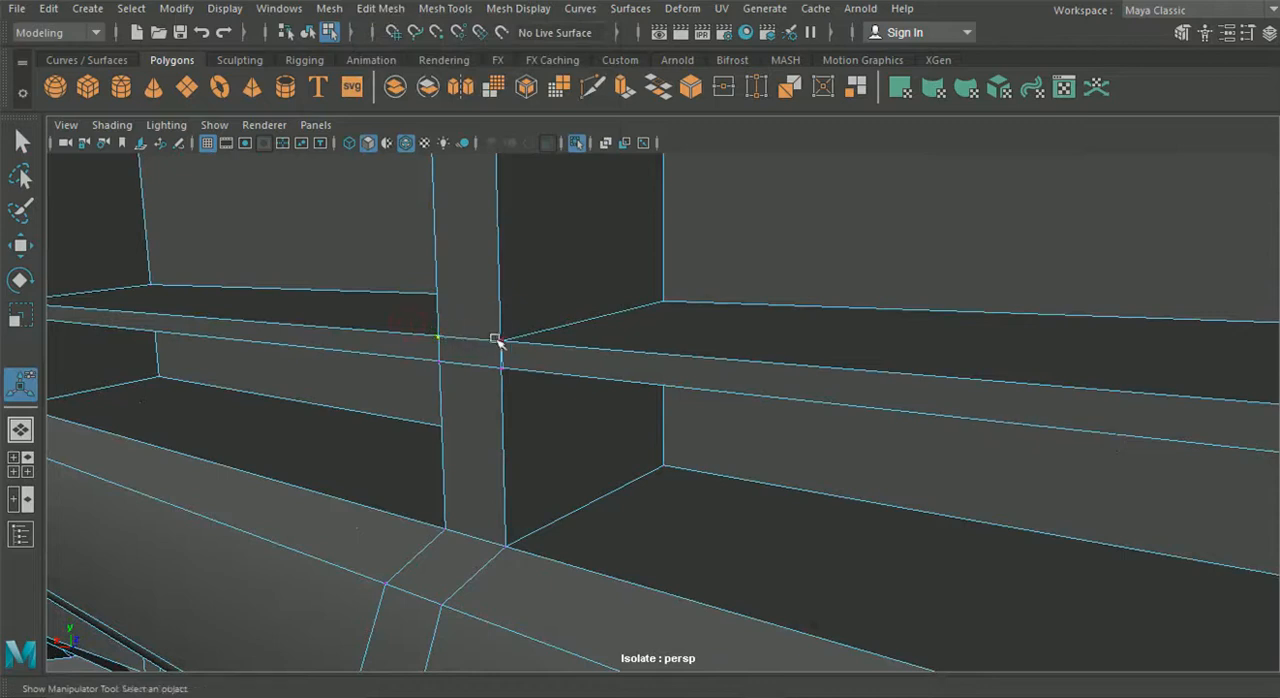
left_click(380, 8)
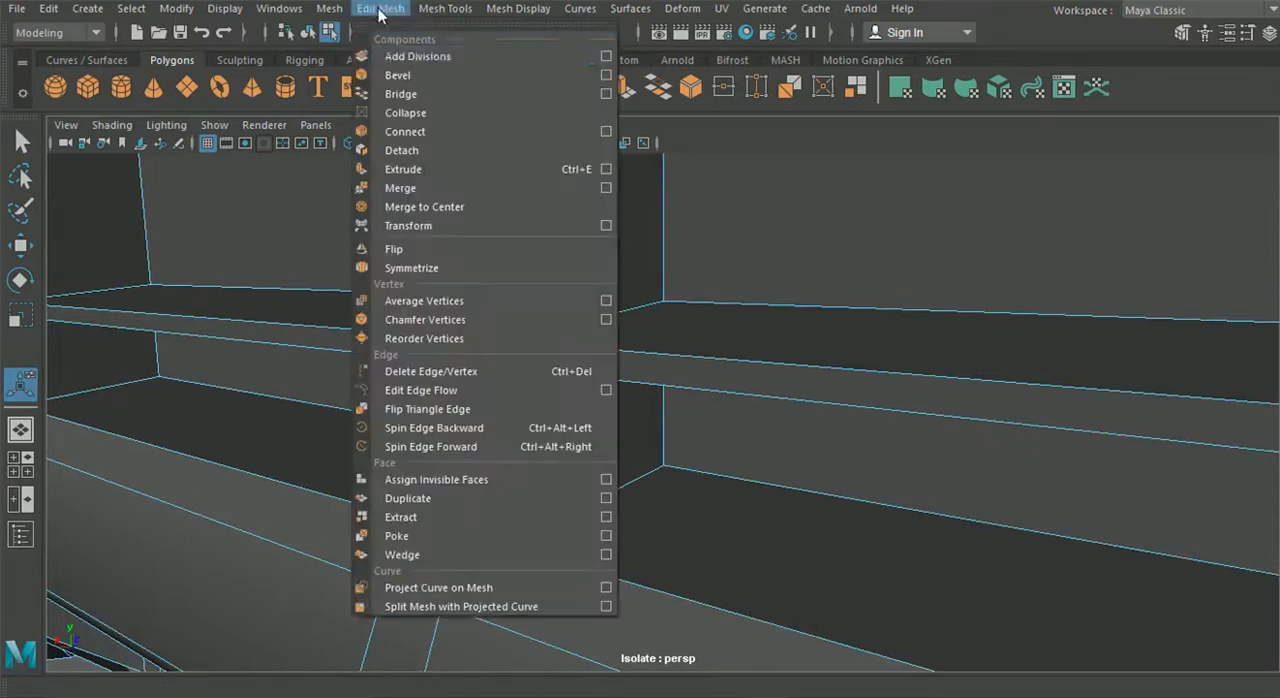
left_click(407, 196)
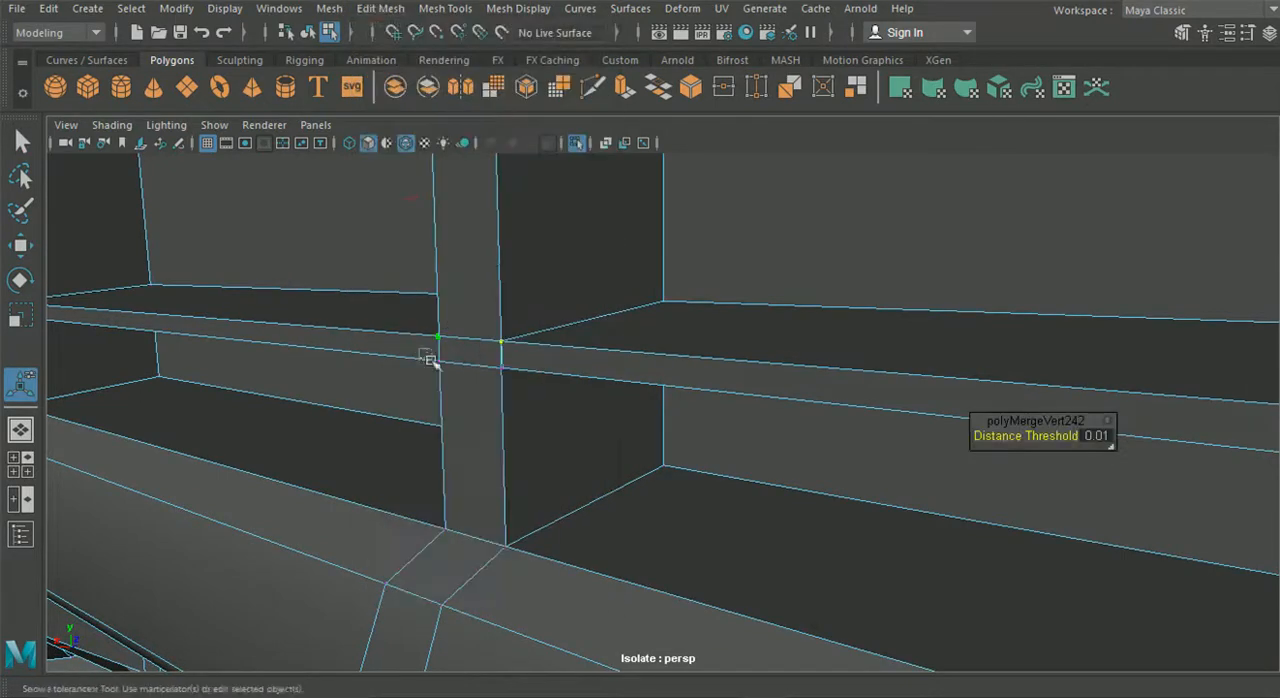
left_click_drag(424, 348, 452, 374)
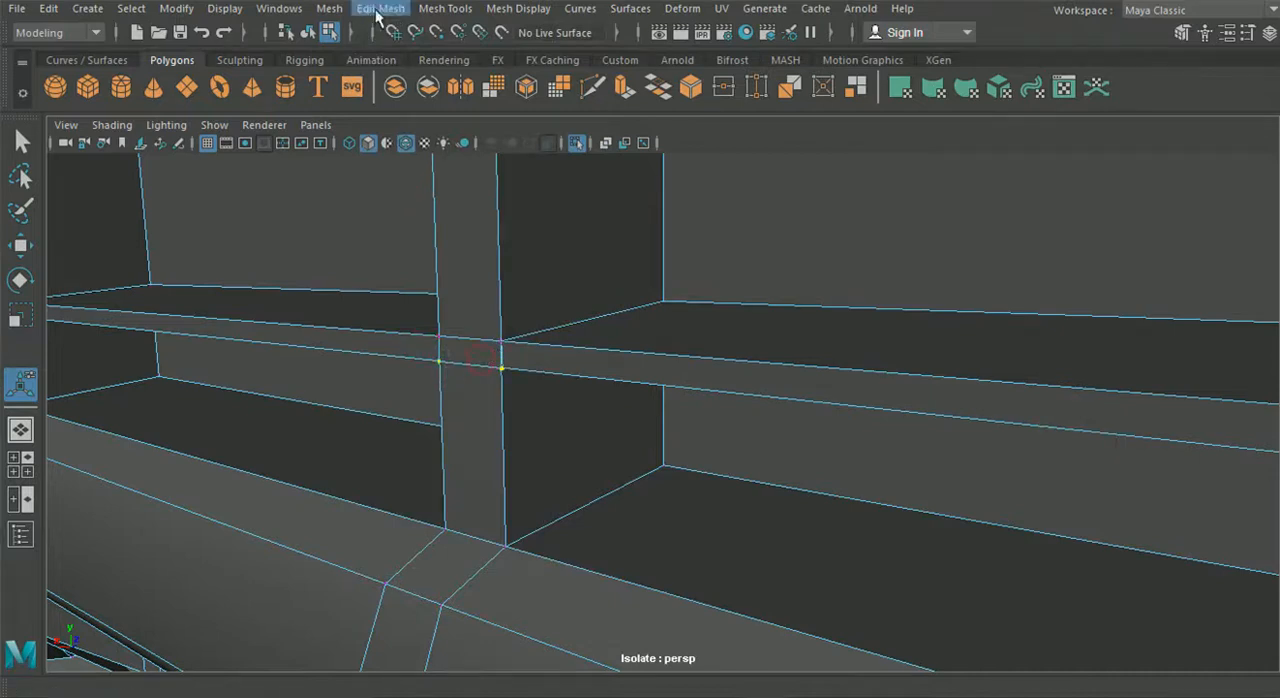
left_click(378, 10)
left_click(415, 190)
- Finish merging the lower shelf vertices at the rib front and merge the overlapping lower pair at the shelf's corner end
left_click_drag(415, 190, 286, 291, "alt")
right_click_drag(586, 150, 594, 178)
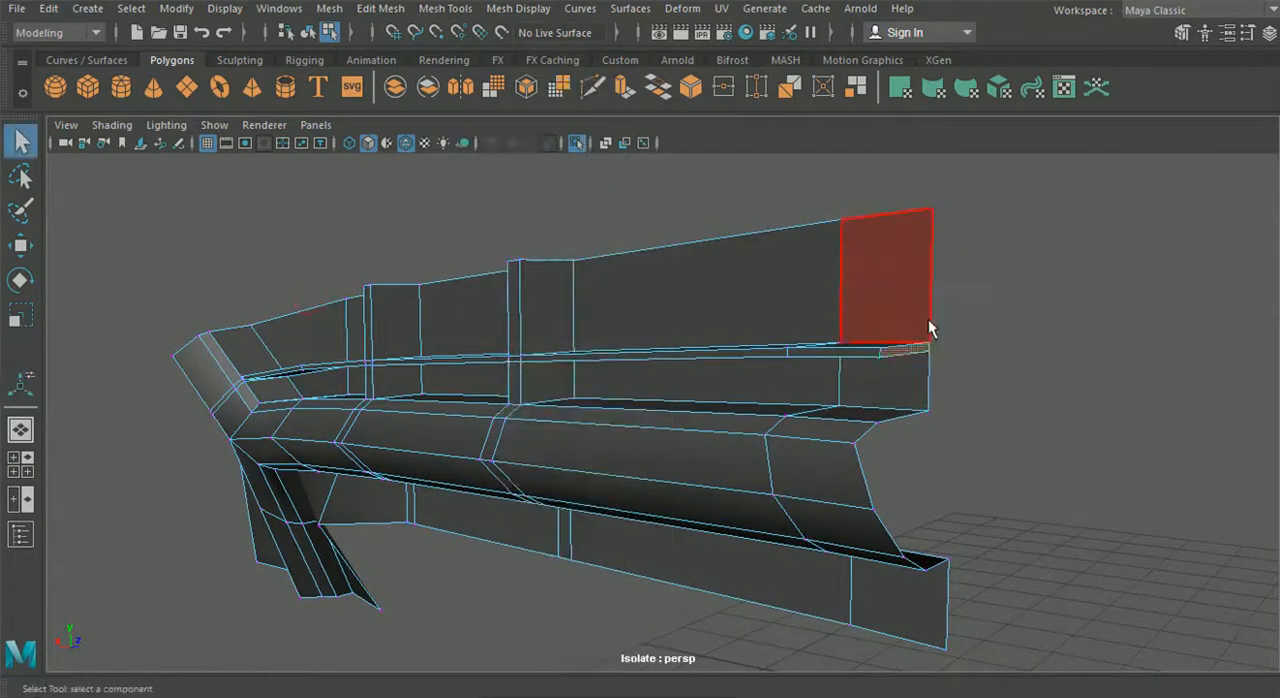
left_click_drag(794, 314, 654, 385, "alt")
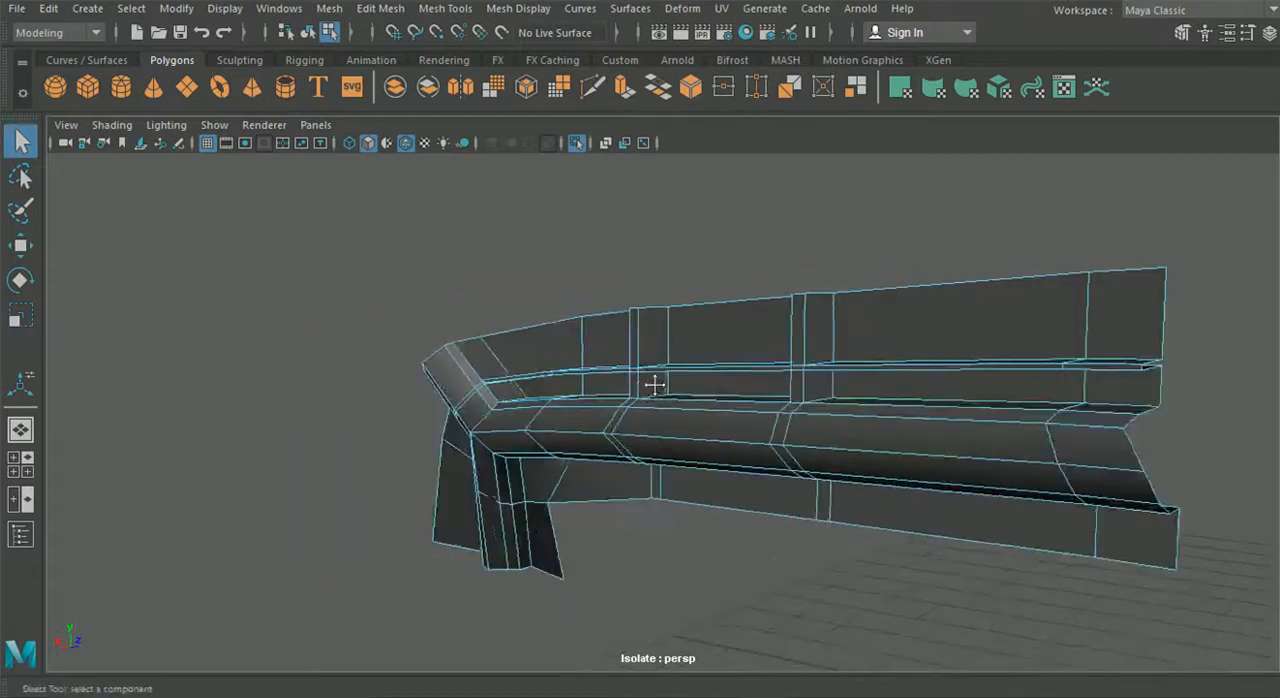
scroll(441, 387, "up", 3)
middle_click_drag(441, 387, 580, 417, "alt")
scroll(391, 417, "up", 5)
middle_click_drag(391, 417, 488, 433, "alt")
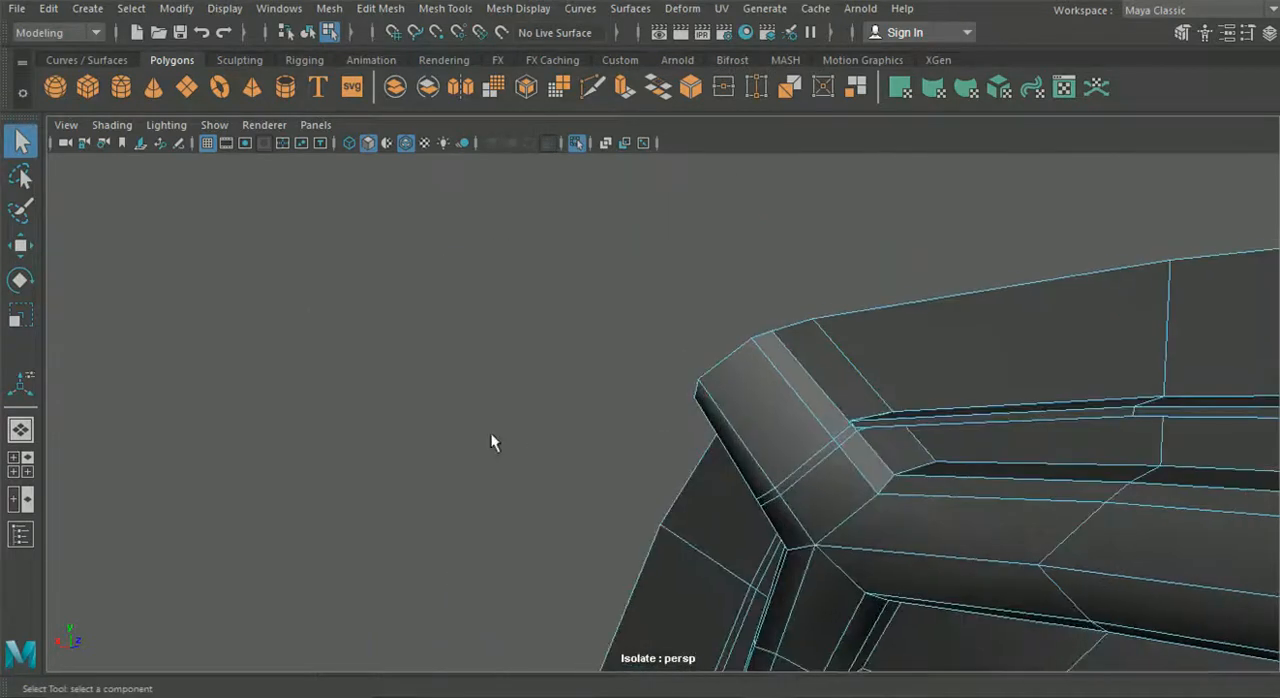
left_click_drag(488, 433, 575, 446, "alt")
middle_click_drag(669, 398, 766, 473, "alt")
right_click_drag(598, 415, 794, 515, "alt")
right_click_drag(637, 454, 689, 341, "alt")
right_click_drag(624, 371, 624, 212)
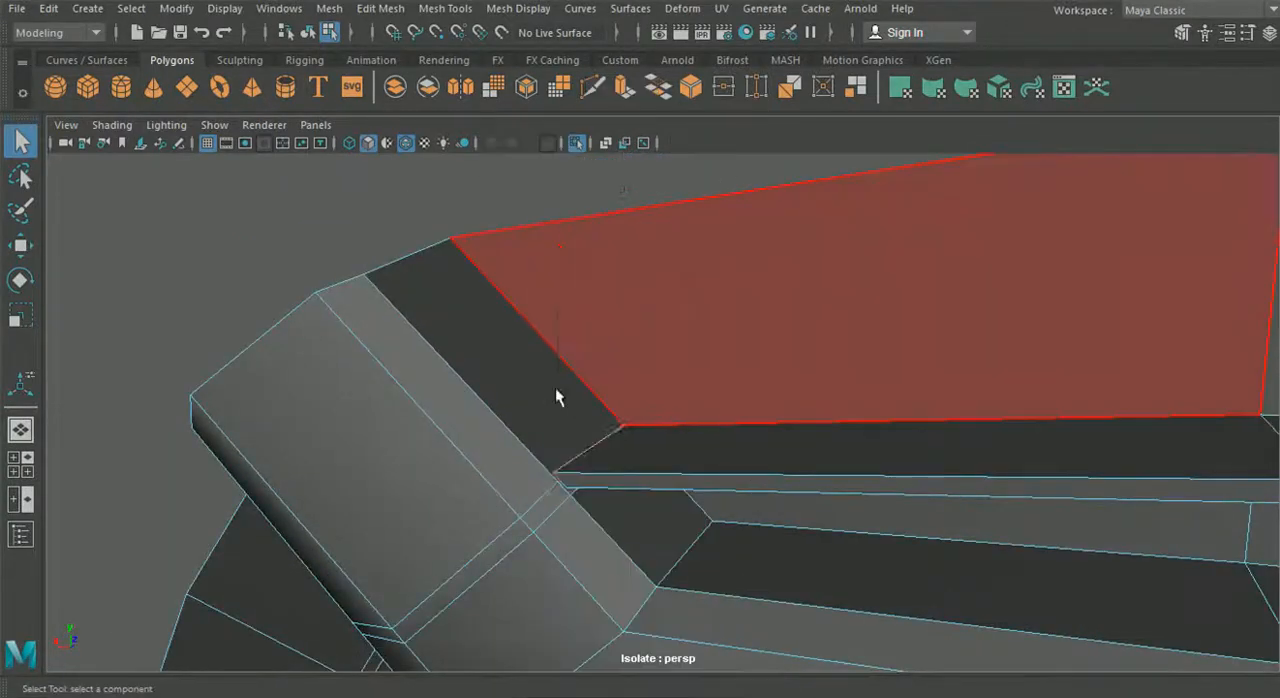
right_click_drag(497, 221, 450, 138)
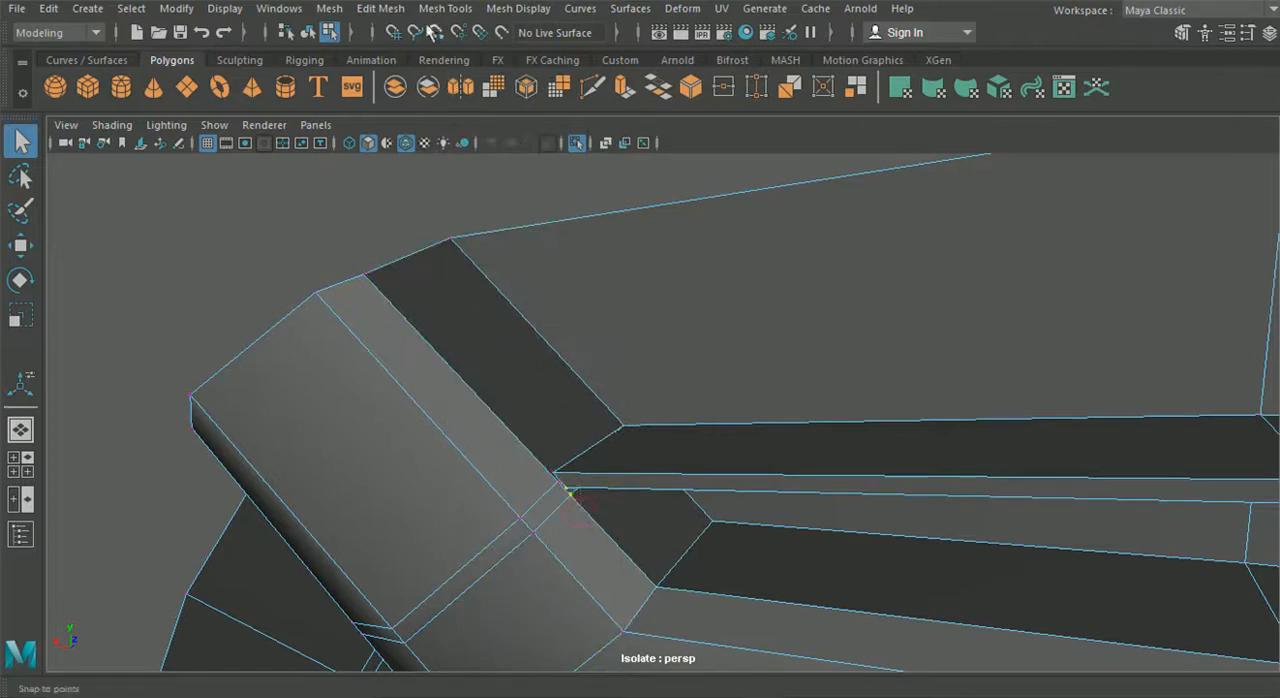
left_click(380, 8)
left_click(414, 190)
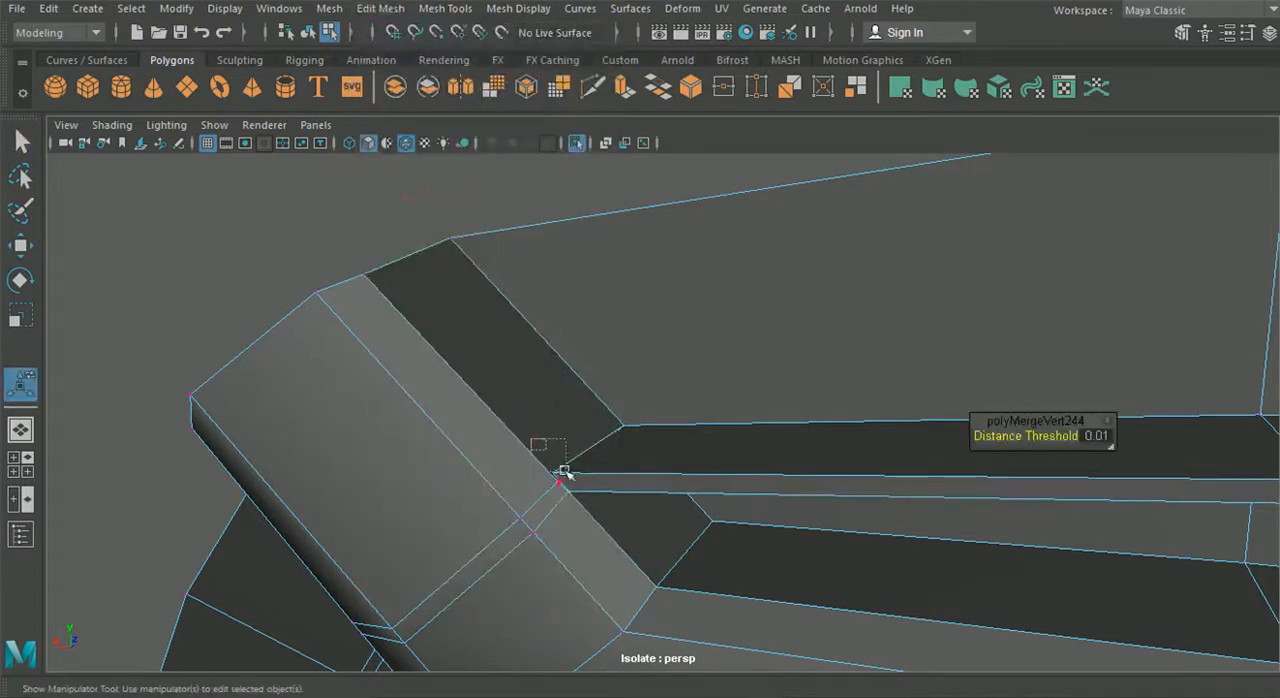
- Merge the overlapping upper shelf vertices where the shelf meets the angled corner of the light strip
left_click(380, 8)
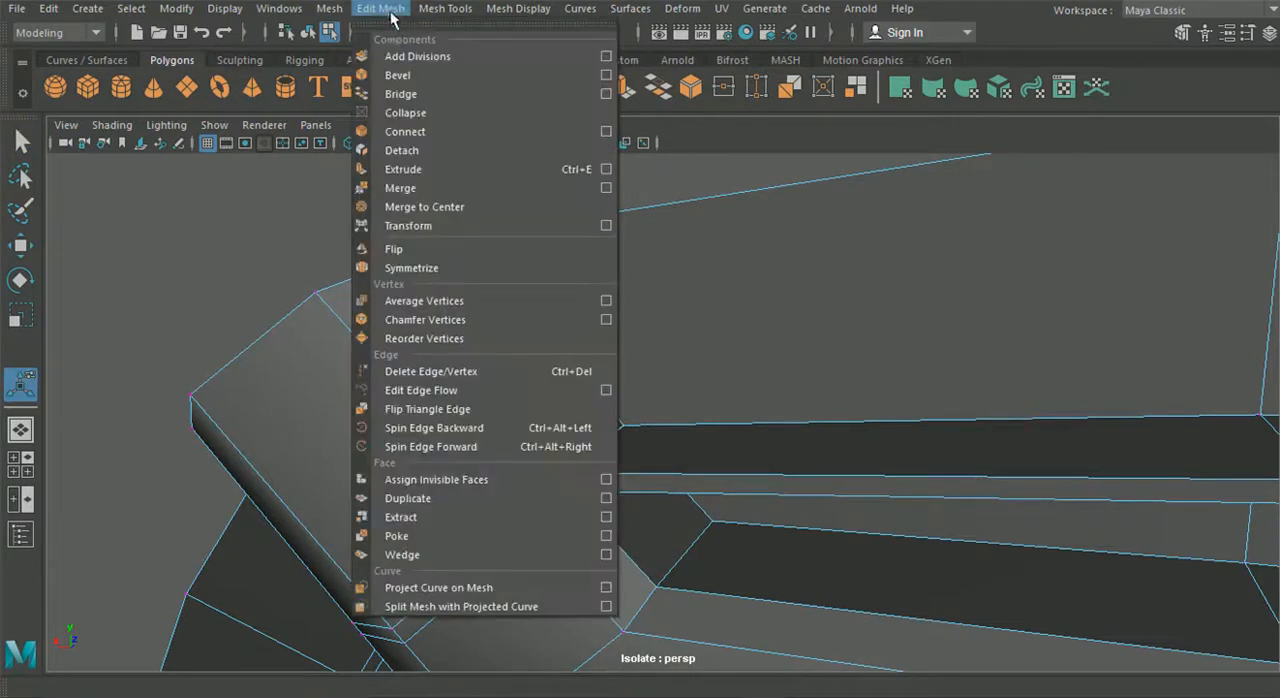
left_click(422, 190)
scroll(440, 390, "up", 3)
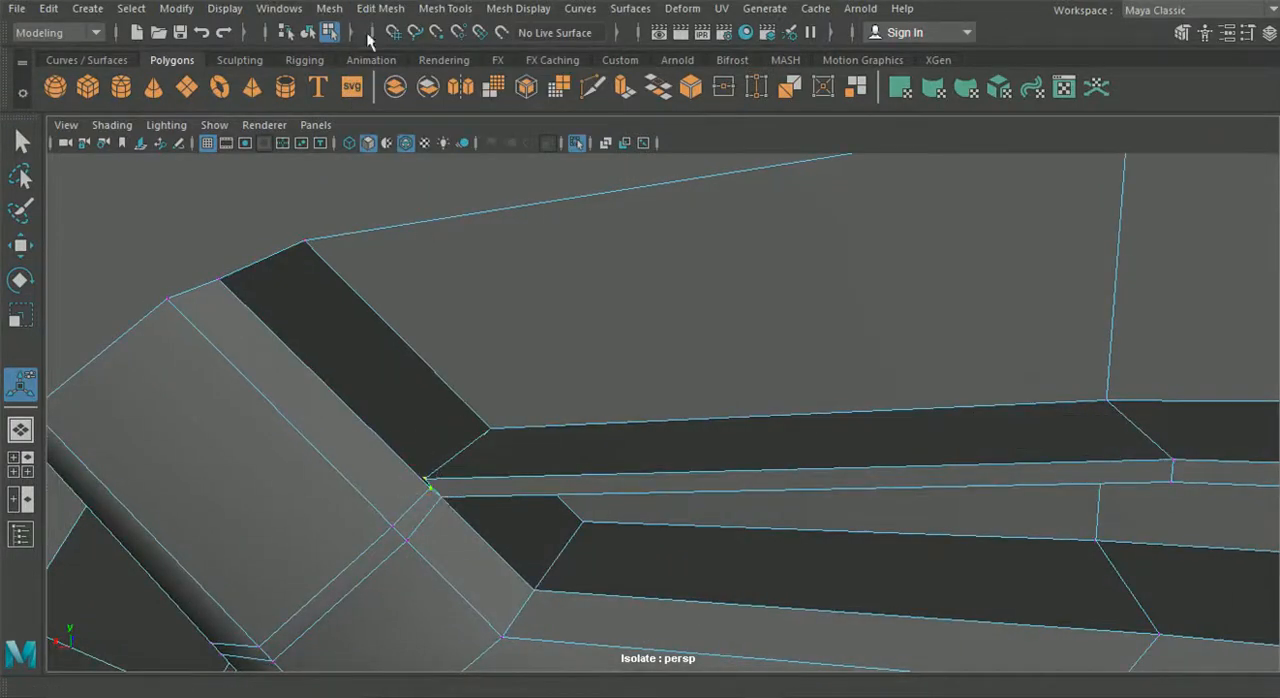
left_click(330, 10)
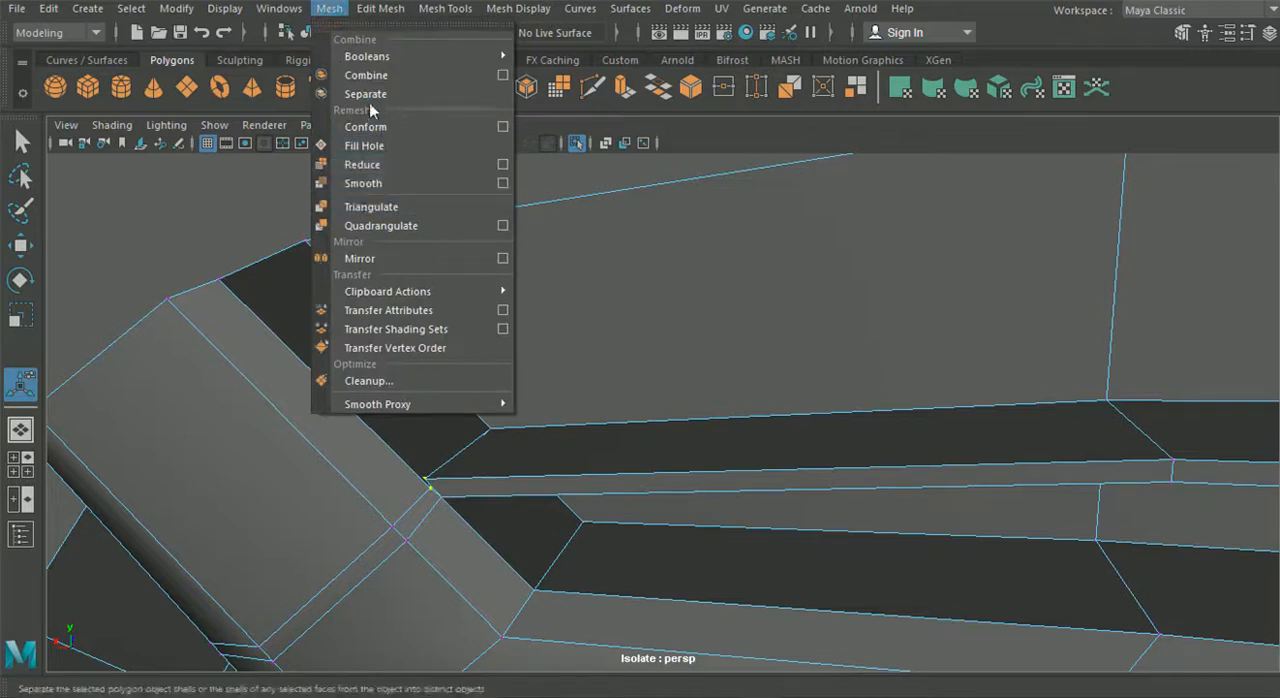
left_click(370, 10)
left_click(400, 188)
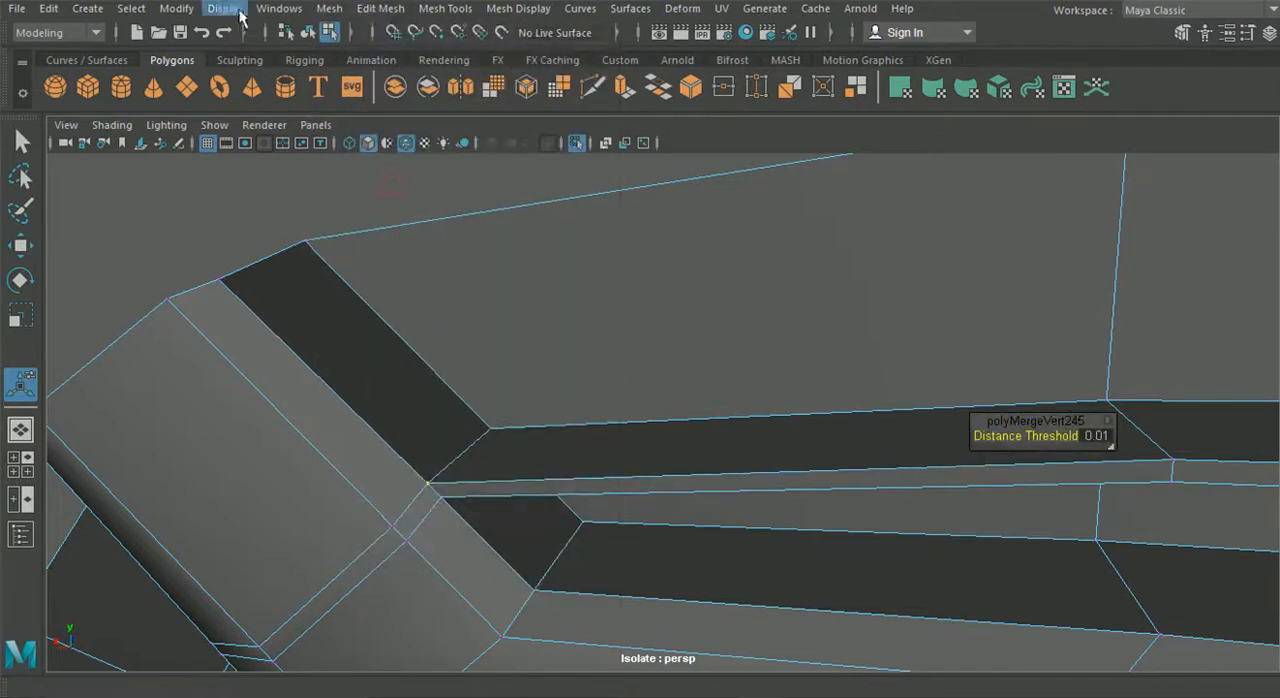
- Remove the surplus shelf face enclosed inside the rib nearer the corner, working from behind the mesh
left_click(306, 32)
scroll(429, 329, "down", 5)
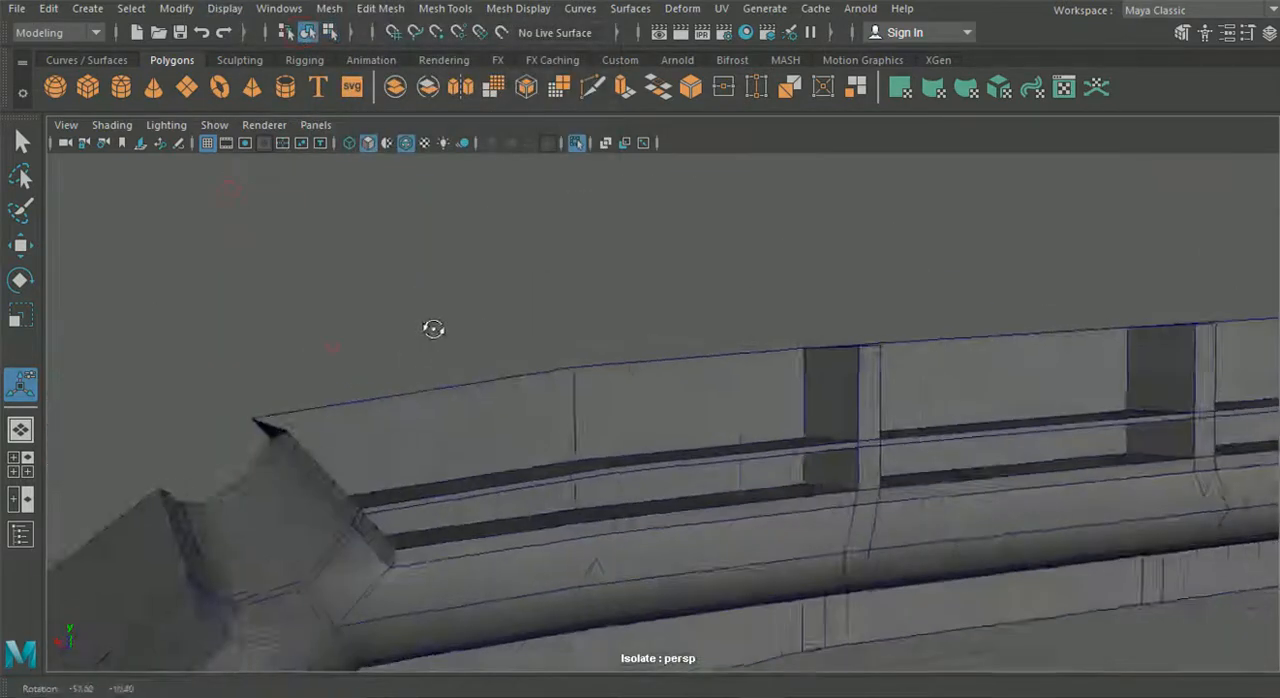
left_click_drag(455, 353, 494, 431, "alt")
right_click_drag(463, 426, 537, 477, "alt")
middle_click_drag(471, 459, 503, 353, "alt")
right_click_drag(422, 345, 448, 193, "alt")
left_click(491, 438)
left_click(498, 378)
left_click_drag(263, 463, 553, 468, "alt")
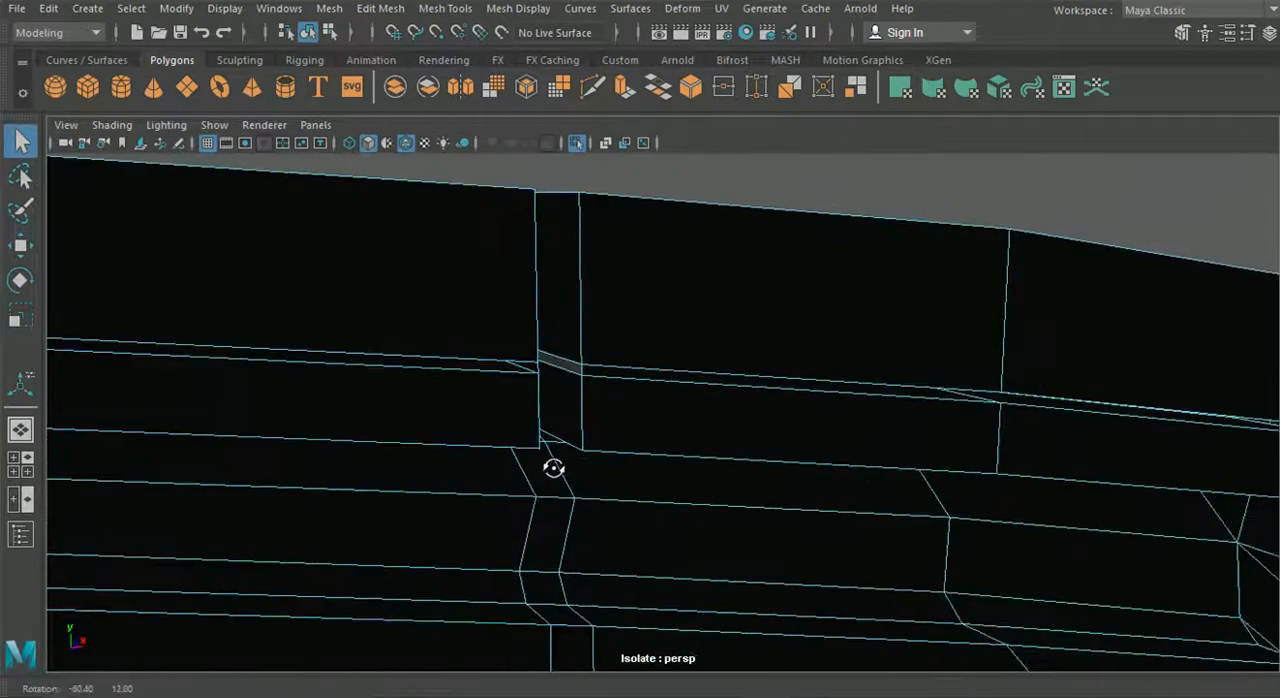
left_click_drag(571, 371, 491, 380, "alt")
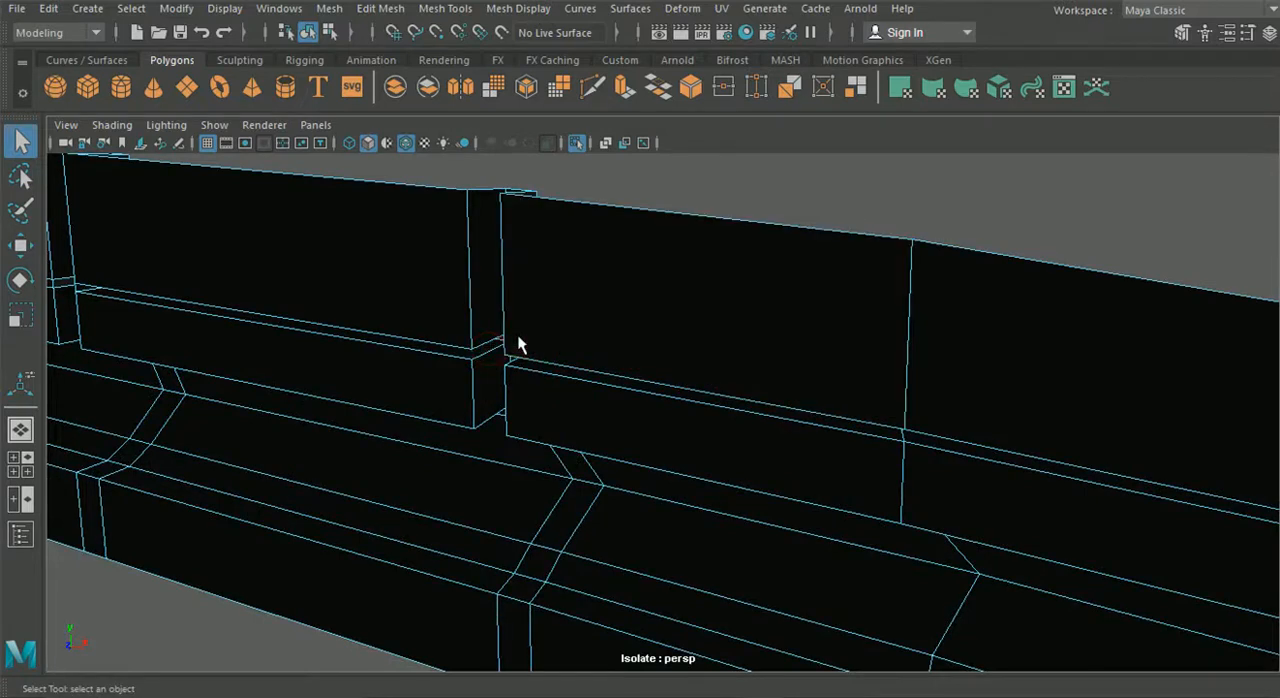
- Remove the surplus shelf faces enclosed inside the rib farther from the corner, working from behind the mesh
left_click_drag(137, 349, 427, 341, "alt")
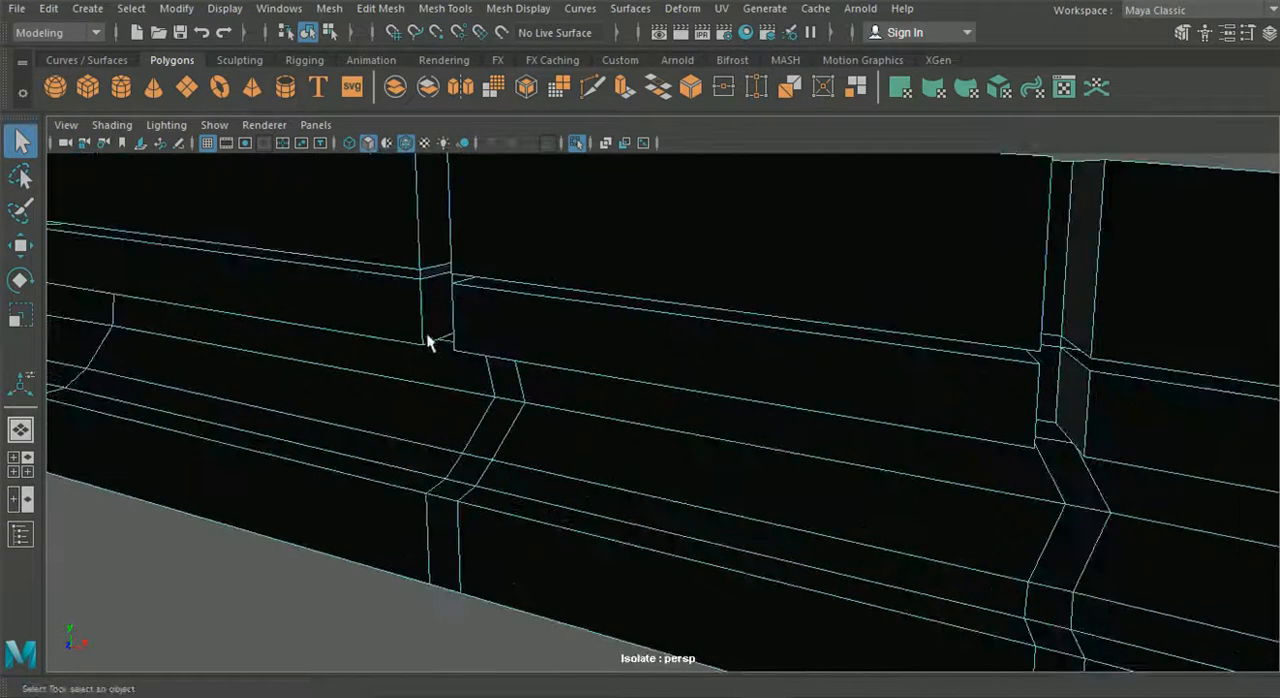
left_click_drag(430, 272, 551, 380, "alt")
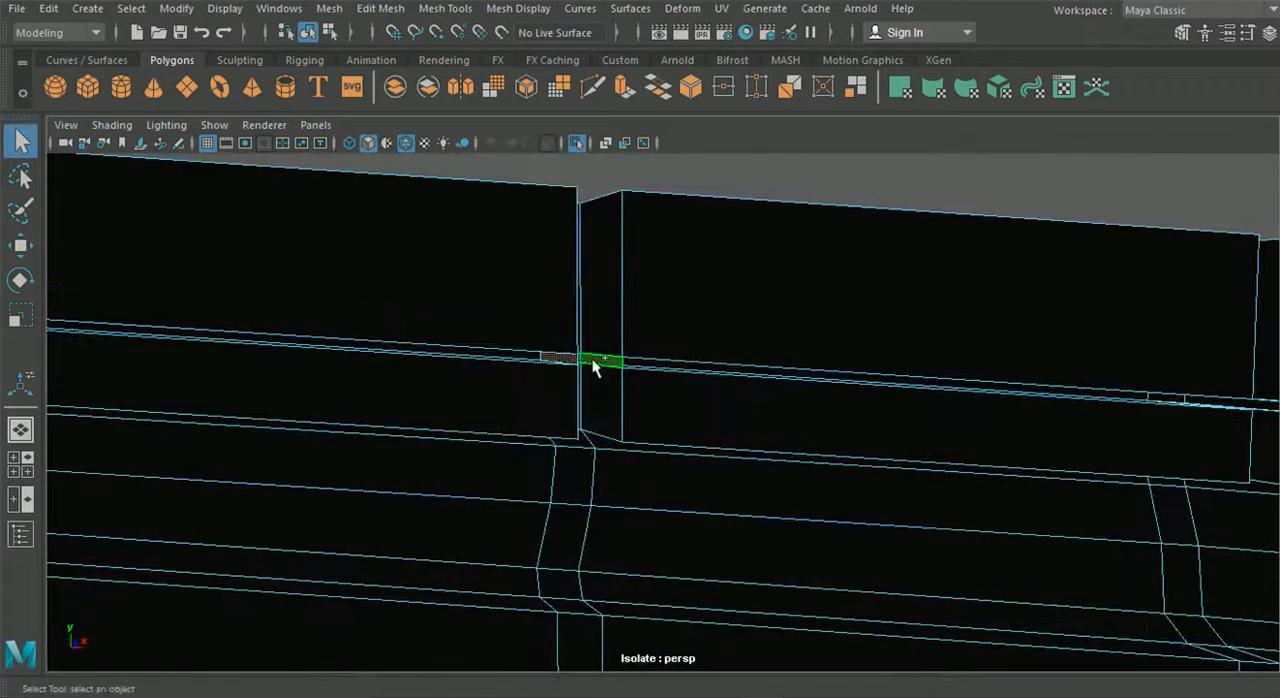
scroll(475, 455, "down", 2)
middle_click_drag(506, 450, 652, 439, "alt")
left_click_drag(437, 449, 620, 472, "alt")
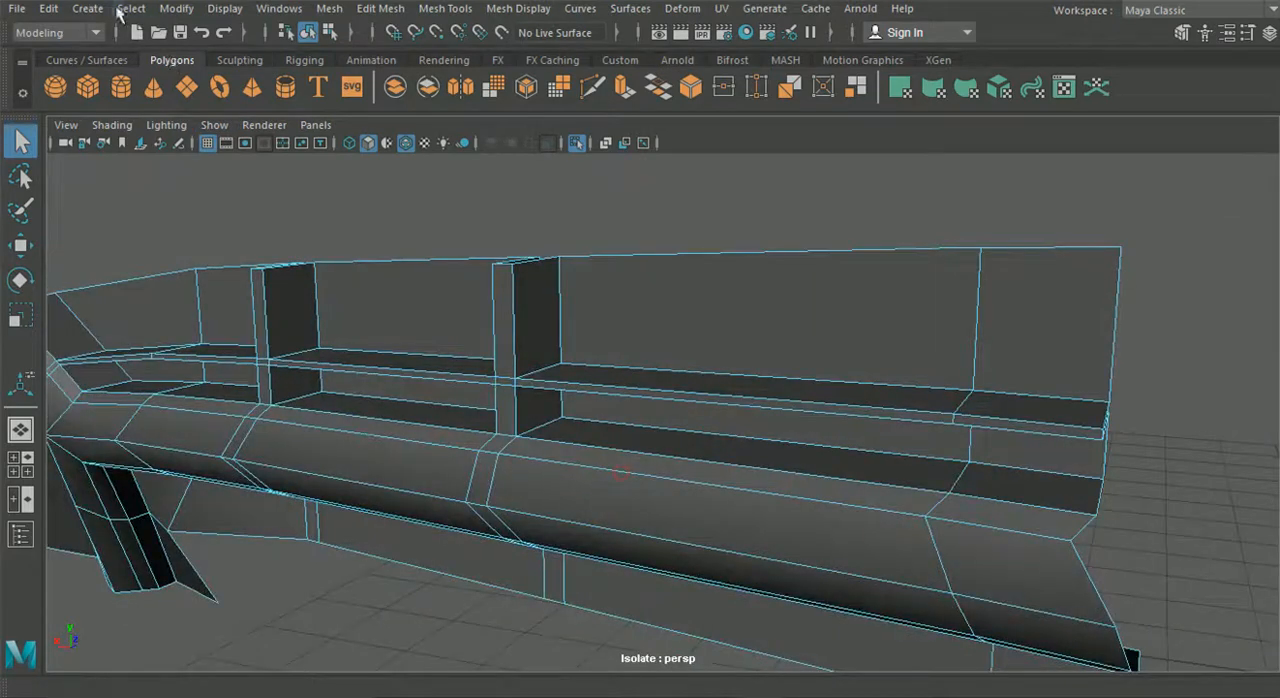
- Return to object mode and examine the light strip mesh with its shelf and ribs from several angles
left_click(399, 264)
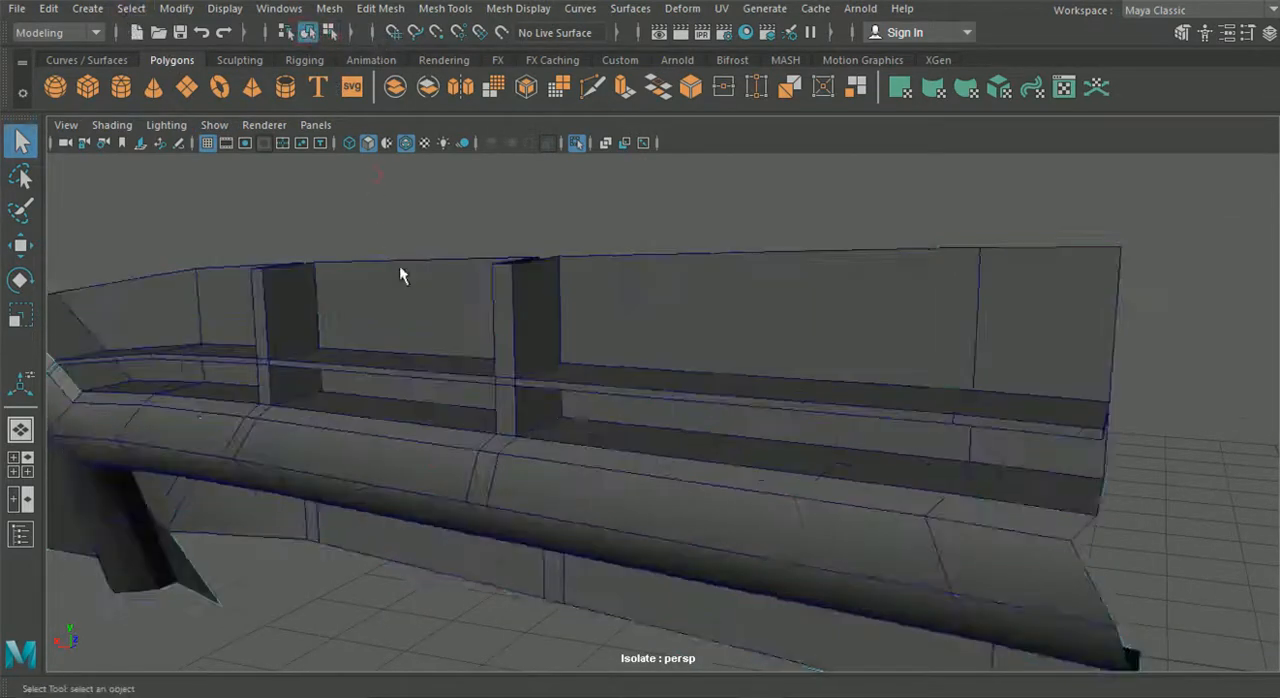
scroll(405, 330, "down", 3)
left_click_drag(400, 405, 457, 413, "alt")
scroll(431, 409, "down", 3)
middle_click_drag(428, 407, 513, 338, "alt")
scroll(513, 352, "down", 2)
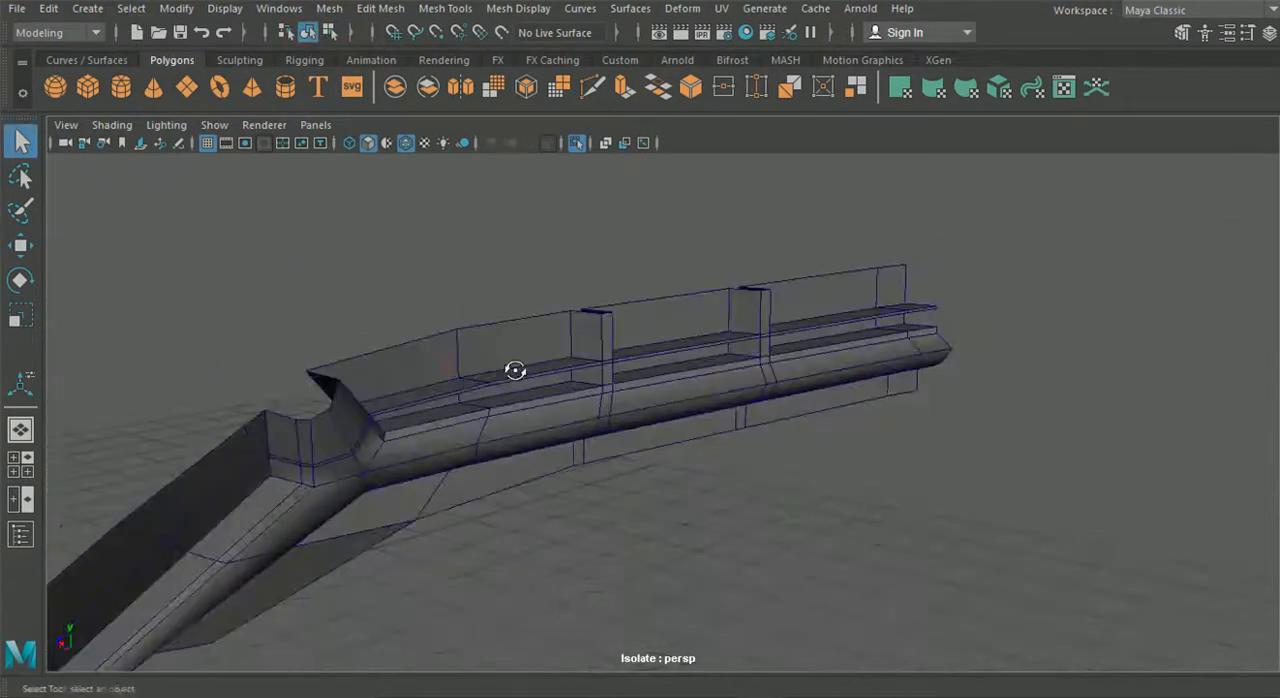
mouse_move(457, 369)
left_mouse_down("alt")
mouse_move(527, 360)
mouse_move(297, 366)
mouse_move(320, 398)
mouse_move(491, 380)
mouse_move(447, 387)
left_mouse_up("alt")
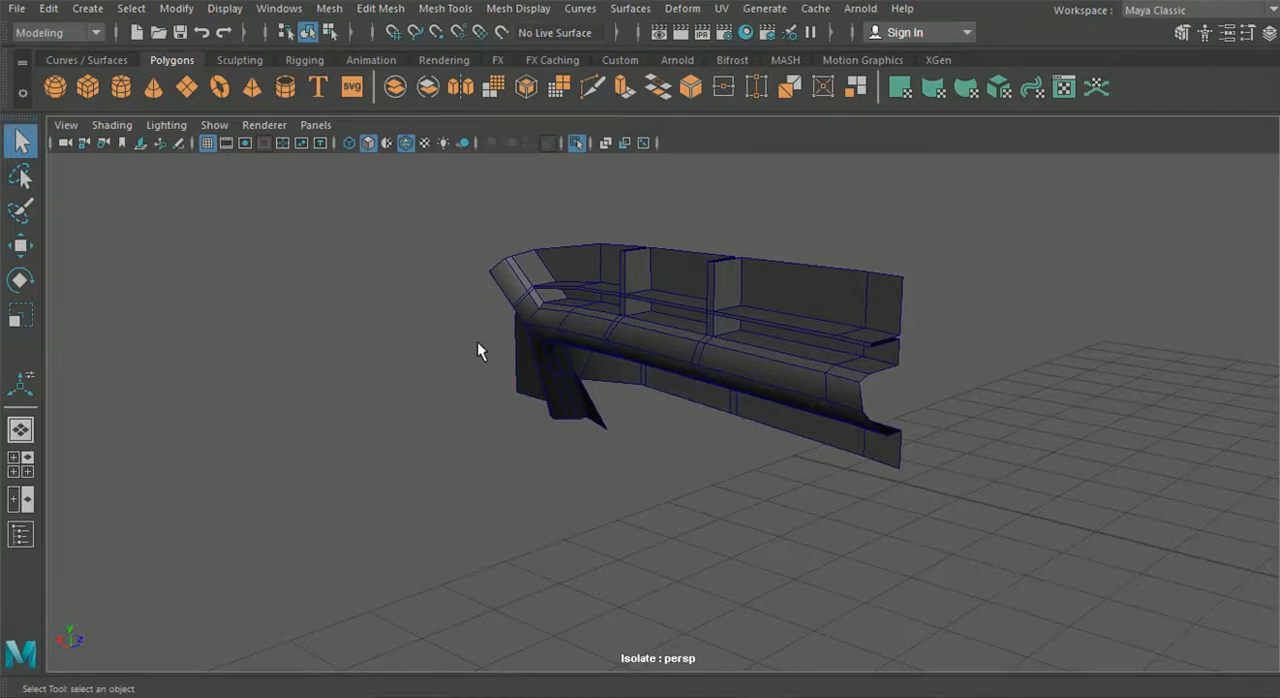
left_click_drag(477, 345, 604, 368, "alt")
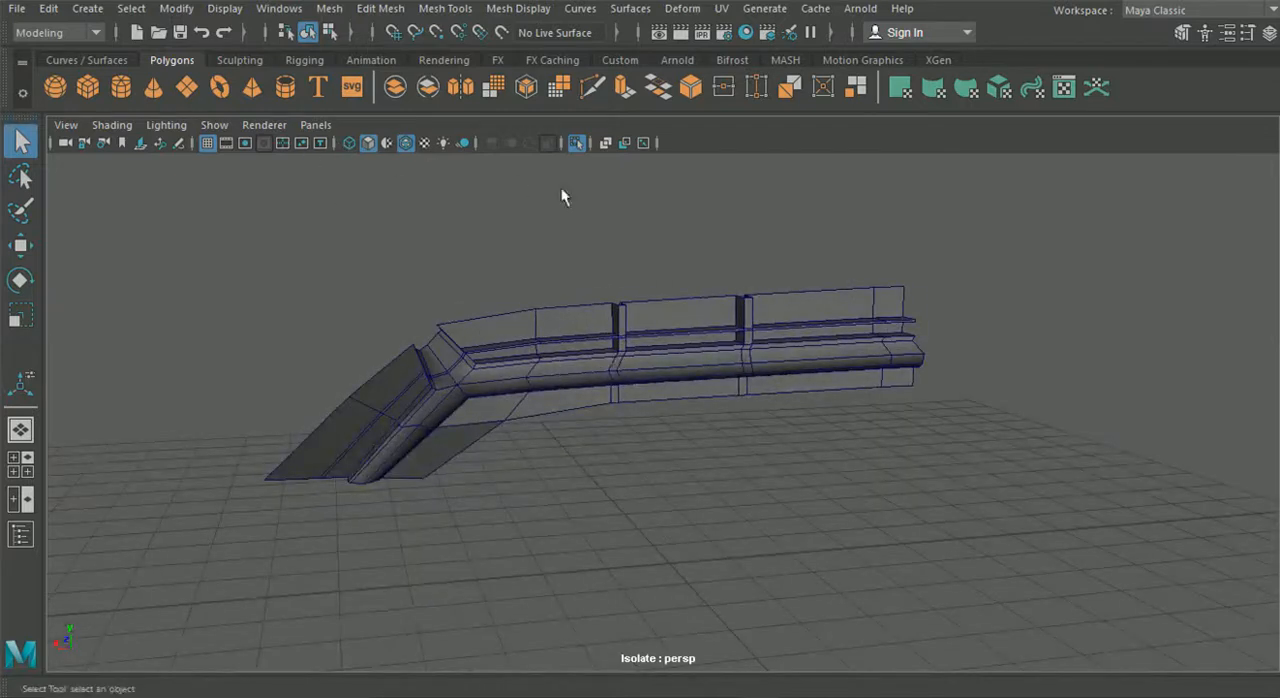
- Turn off object isolation and check how the tail light sits in the rear of the car
left_click(578, 143)
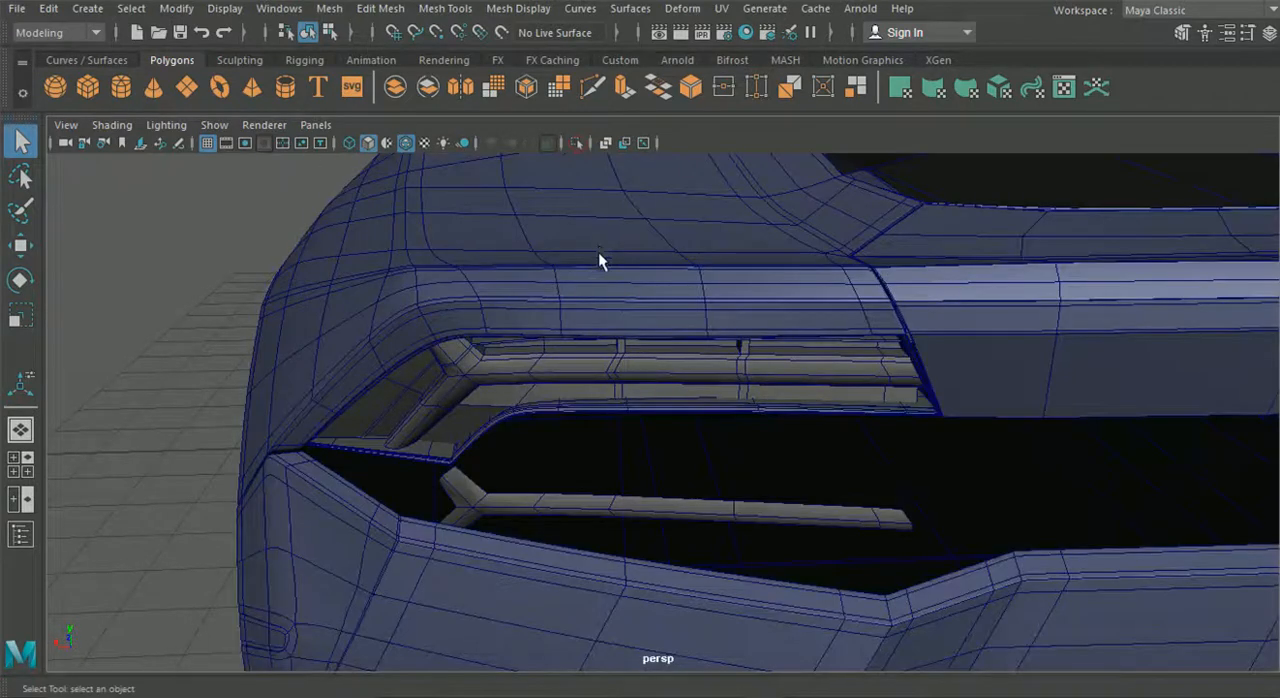
left_click_drag(558, 352, 549, 421, "alt")
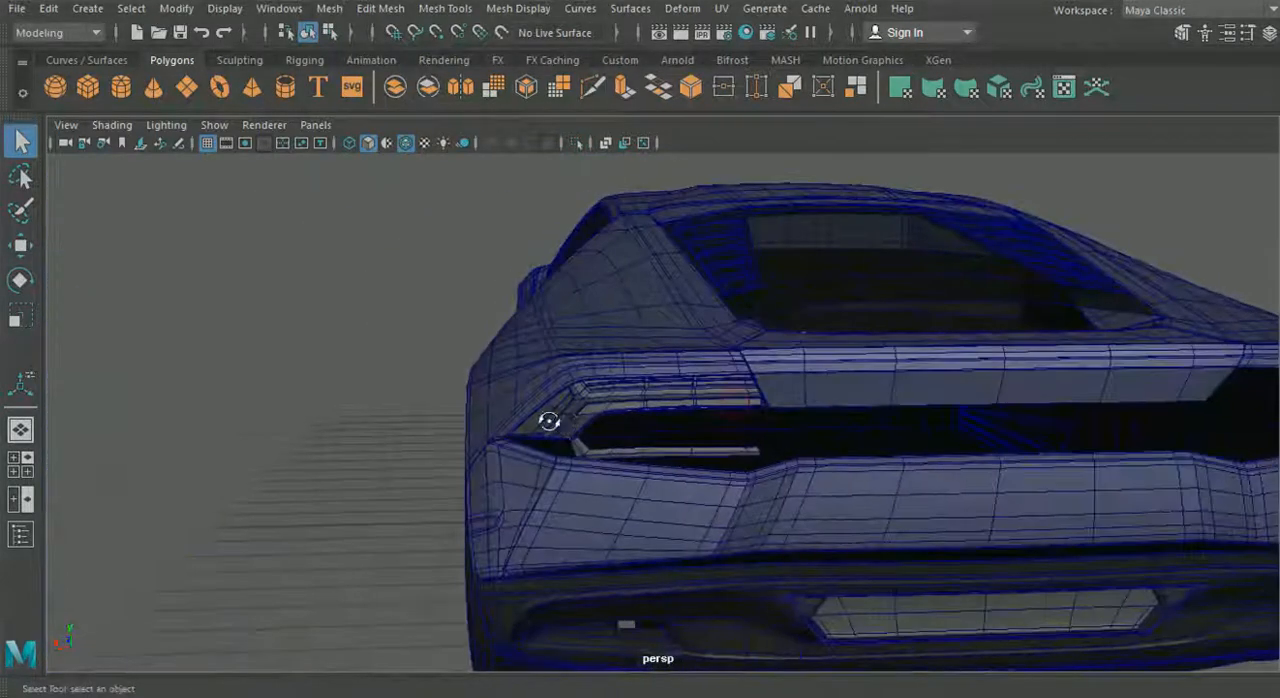
scroll(418, 372, "up", 3)
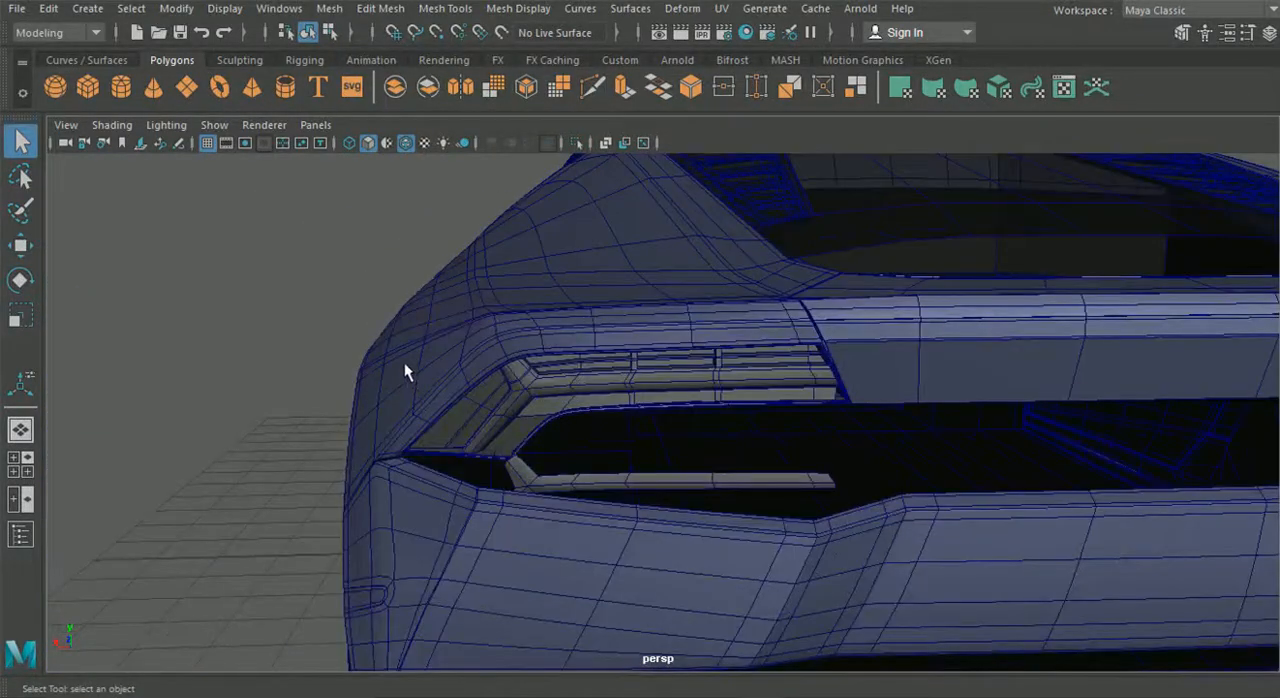
- Select the frame around the tail light opening, turn off its smooth preview and deselect it
left_click_drag(562, 385, 562, 418, "alt")
left_click(572, 411)
left_click(474, 410)
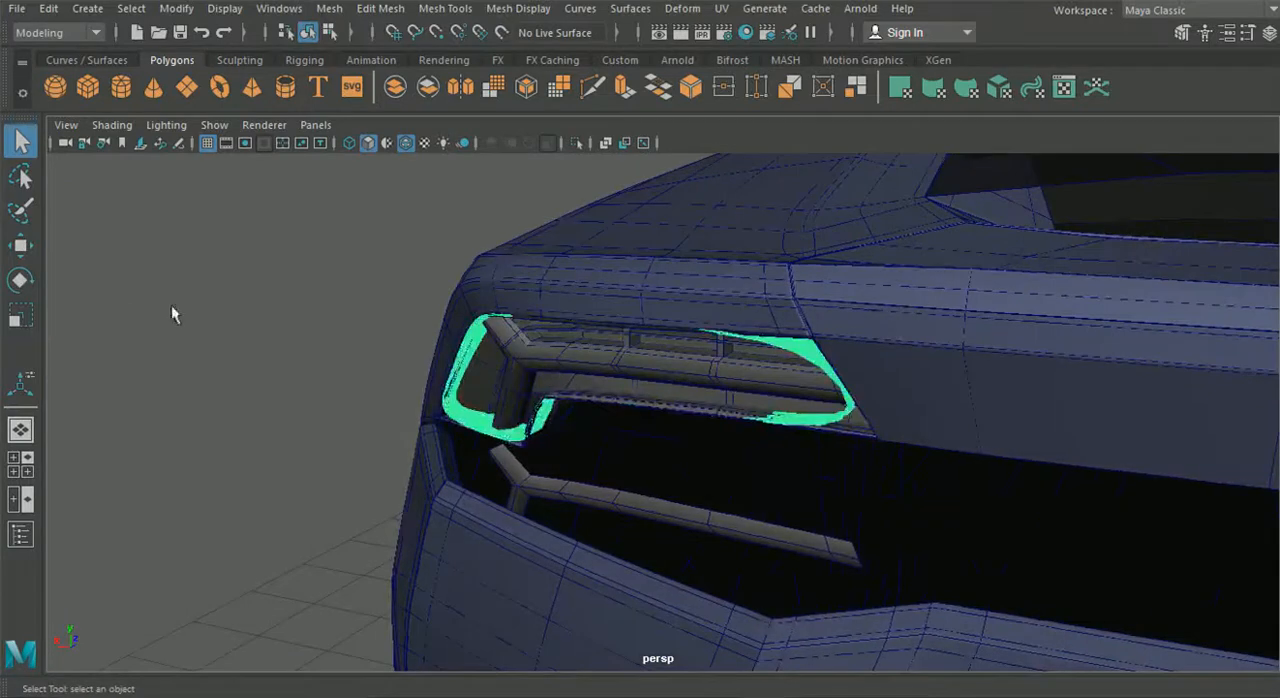
left_click(126, 245)
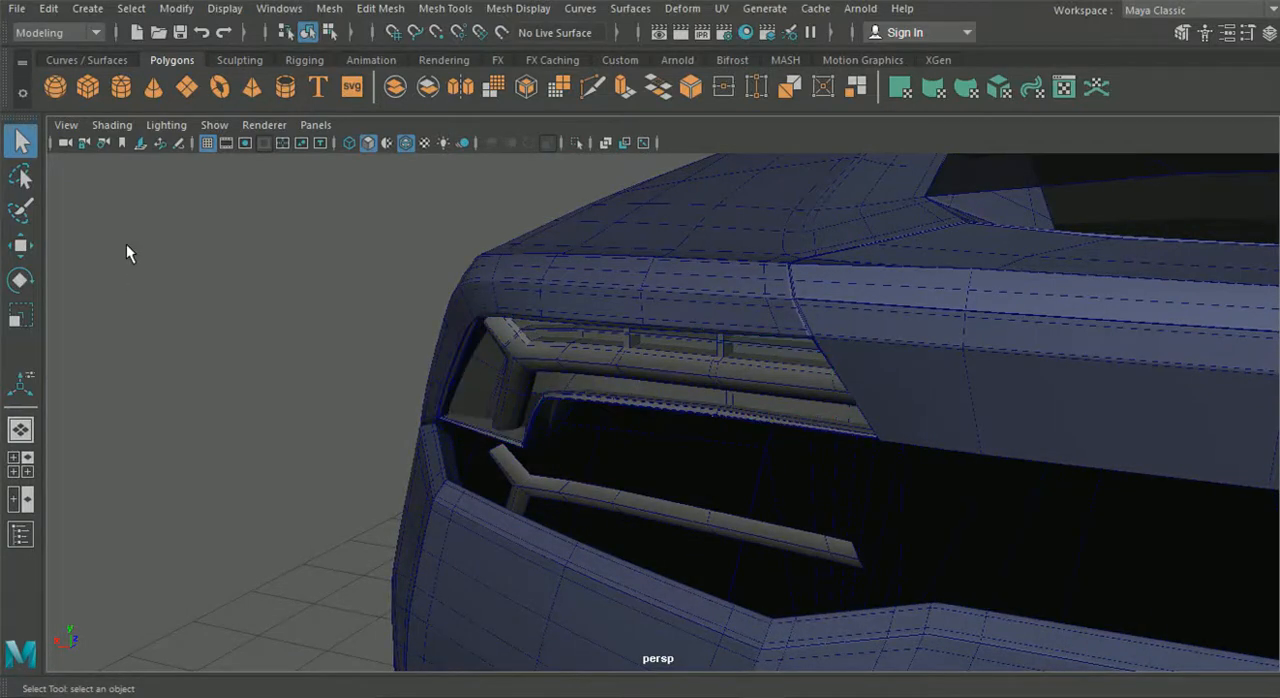
- Examine the light strip inside the opening, selecting the edge loop along its front ridge and clearing the selection
right_click_drag(126, 249, 504, 372, "alt")
right_click_drag(498, 192, 505, 135)
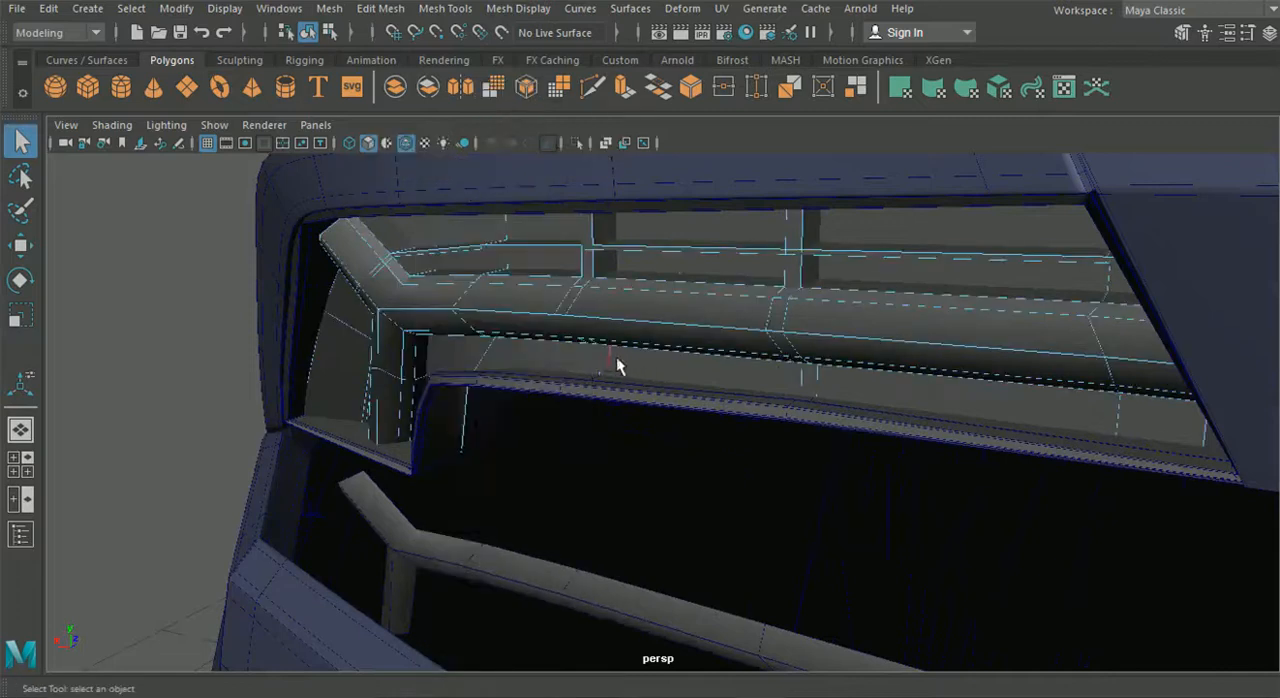
left_click(625, 326)
left_click_drag(625, 328, 716, 333, "alt")
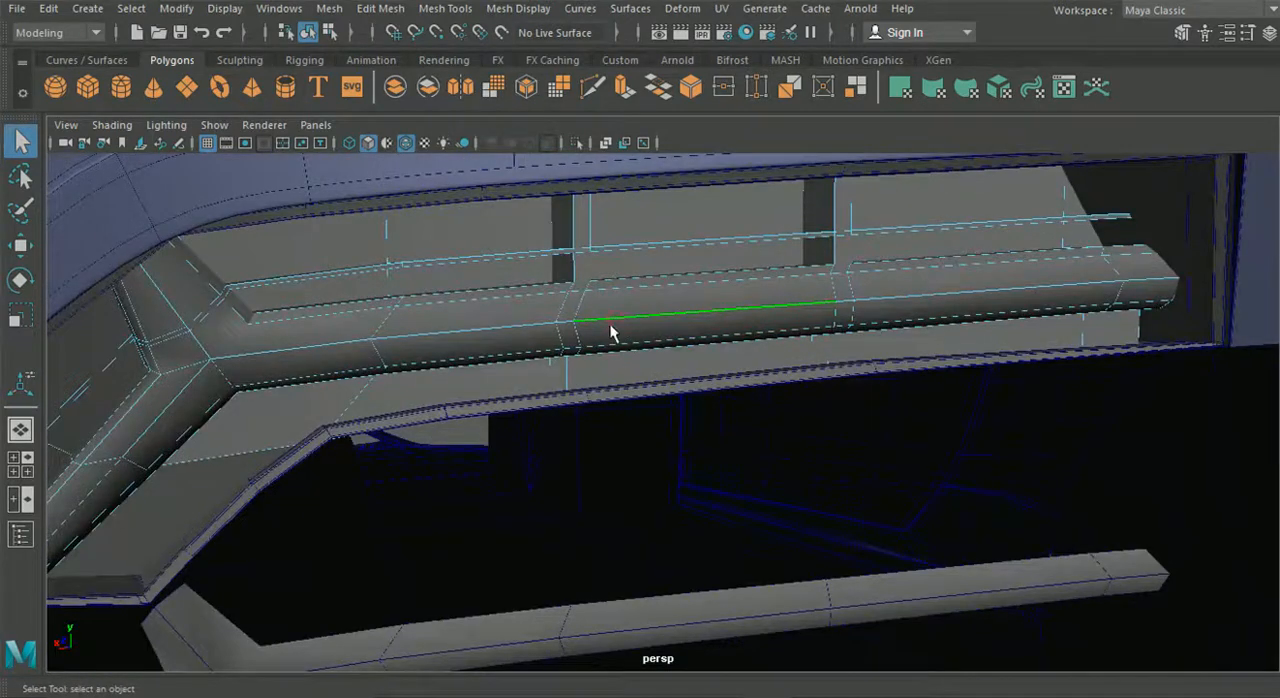
scroll(612, 333, "down", 5)
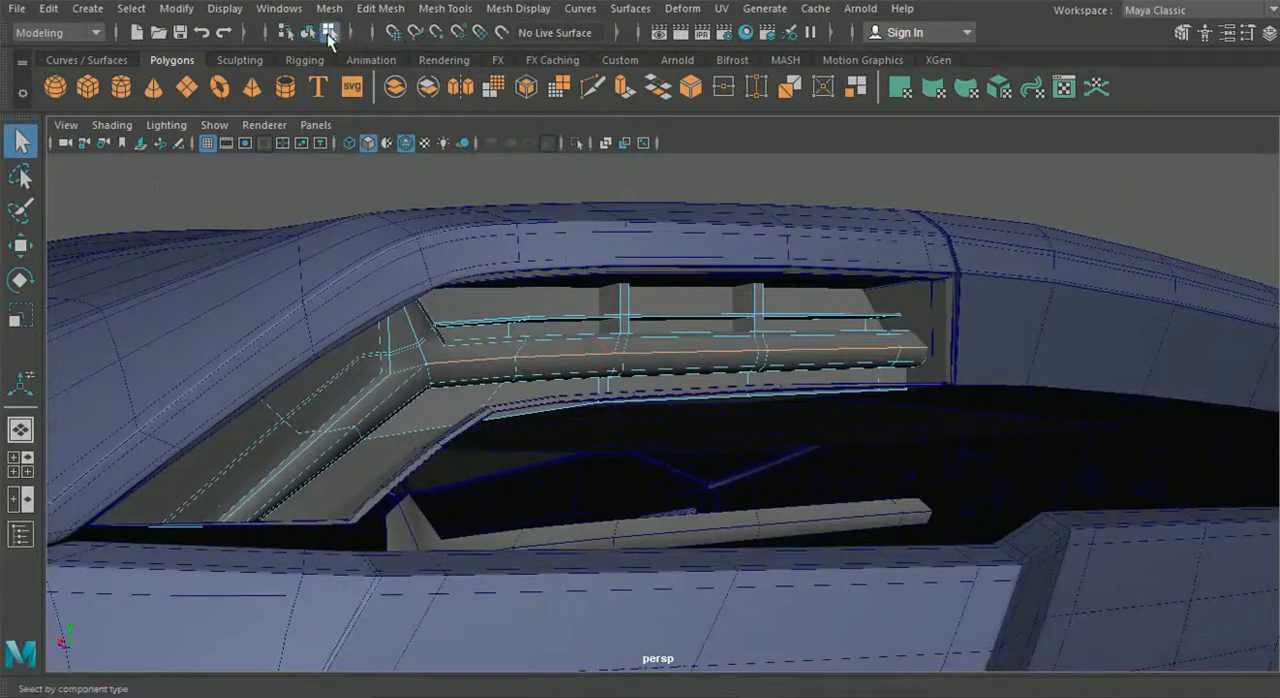
left_click(457, 174)
left_click_drag(457, 174, 596, 330, "alt")
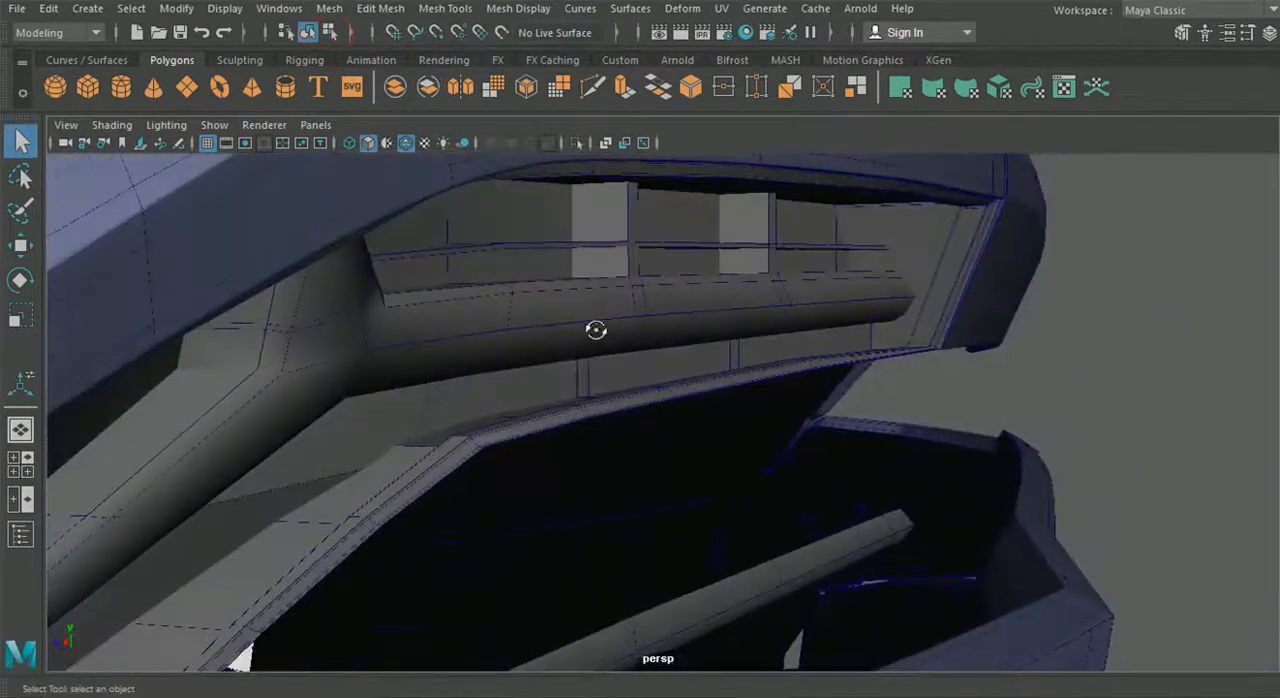
- Turn on smooth preview for the frame around the tail light opening and deselect it
left_click(622, 376)
left_click(483, 426)
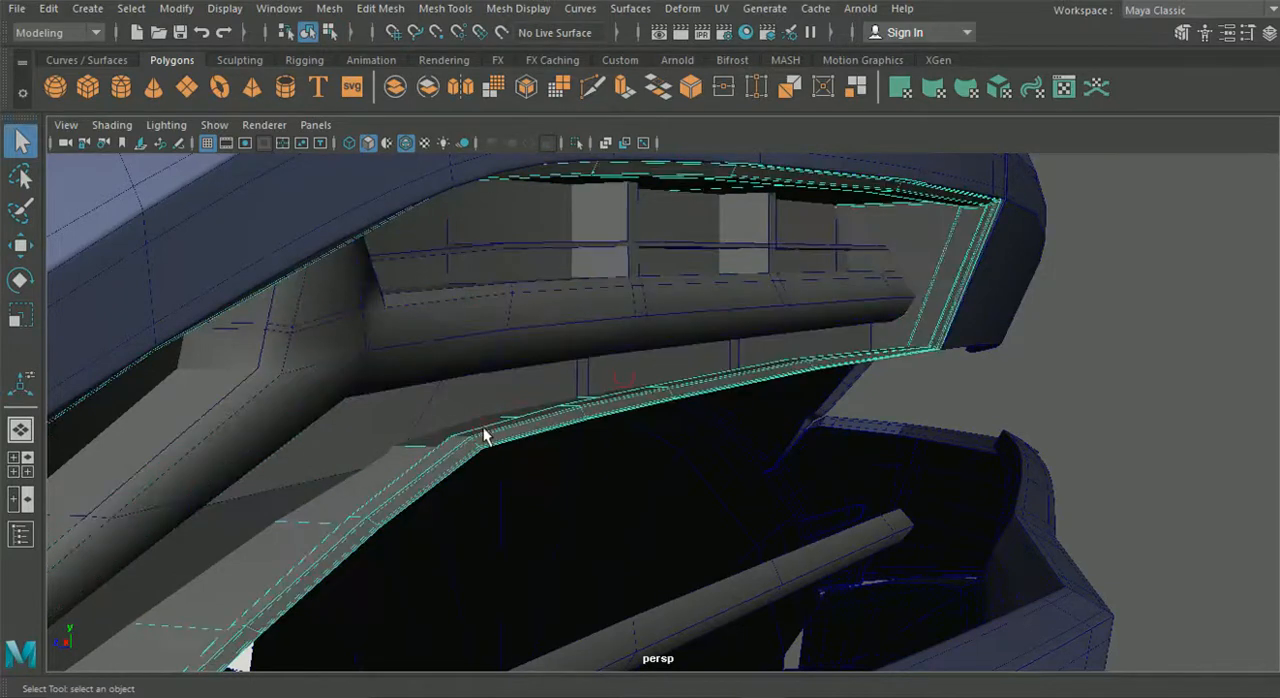
left_click(1084, 398)
key("space")
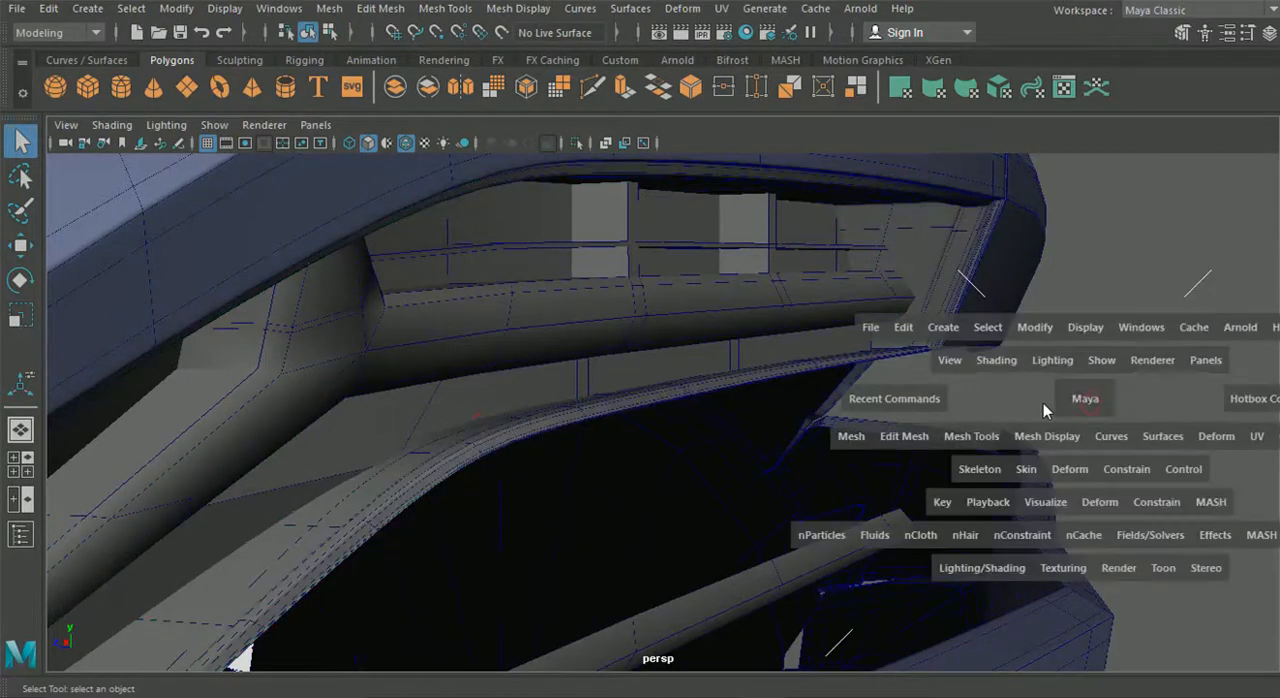
- Hide the wireframe overlay on the shaded model and examine the tail light on the car's rear
left_click_drag(1068, 355, 914, 363, "alt")
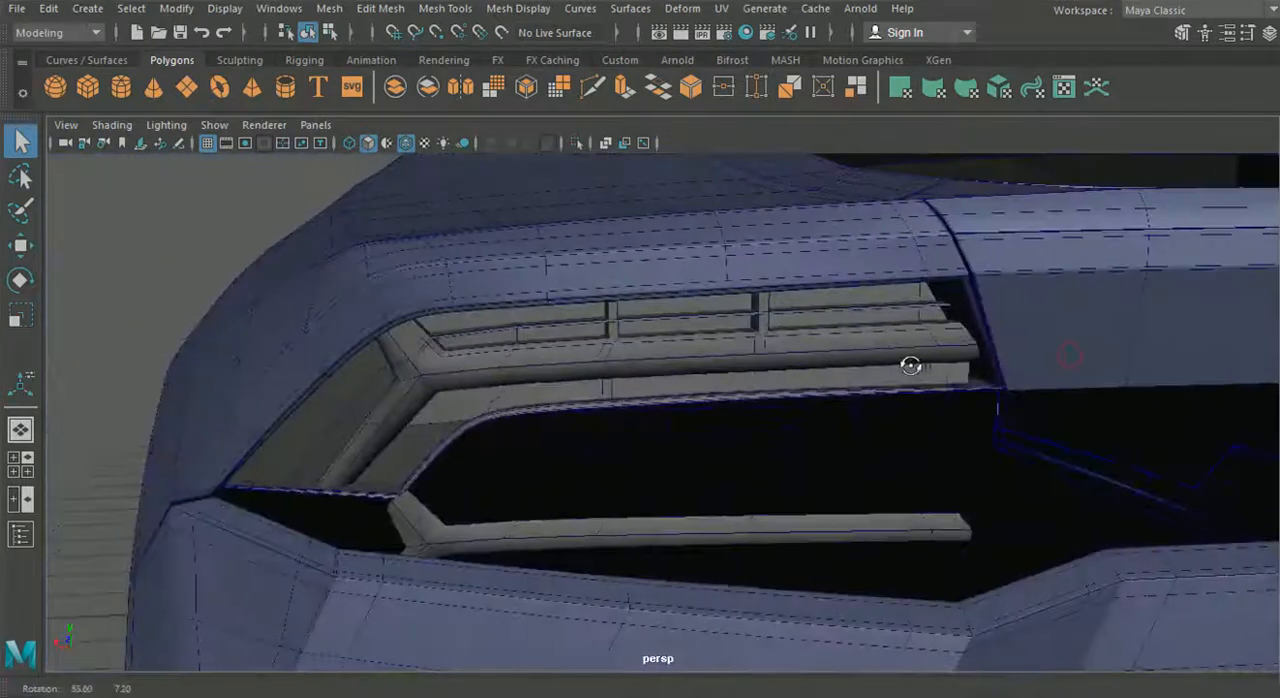
left_click(407, 145)
mouse_move(440, 268)
left_mouse_down("alt")
mouse_move(449, 263)
mouse_move(429, 263)
mouse_move(553, 246)
mouse_move(593, 256)
mouse_move(586, 294)
mouse_move(653, 298)
mouse_move(646, 277)
mouse_move(410, 297)
mouse_move(600, 360)
mouse_move(686, 466)
mouse_move(639, 463)
left_mouse_up("alt")
scroll(543, 416, "up", 5)
scroll(543, 428, "down", 10)
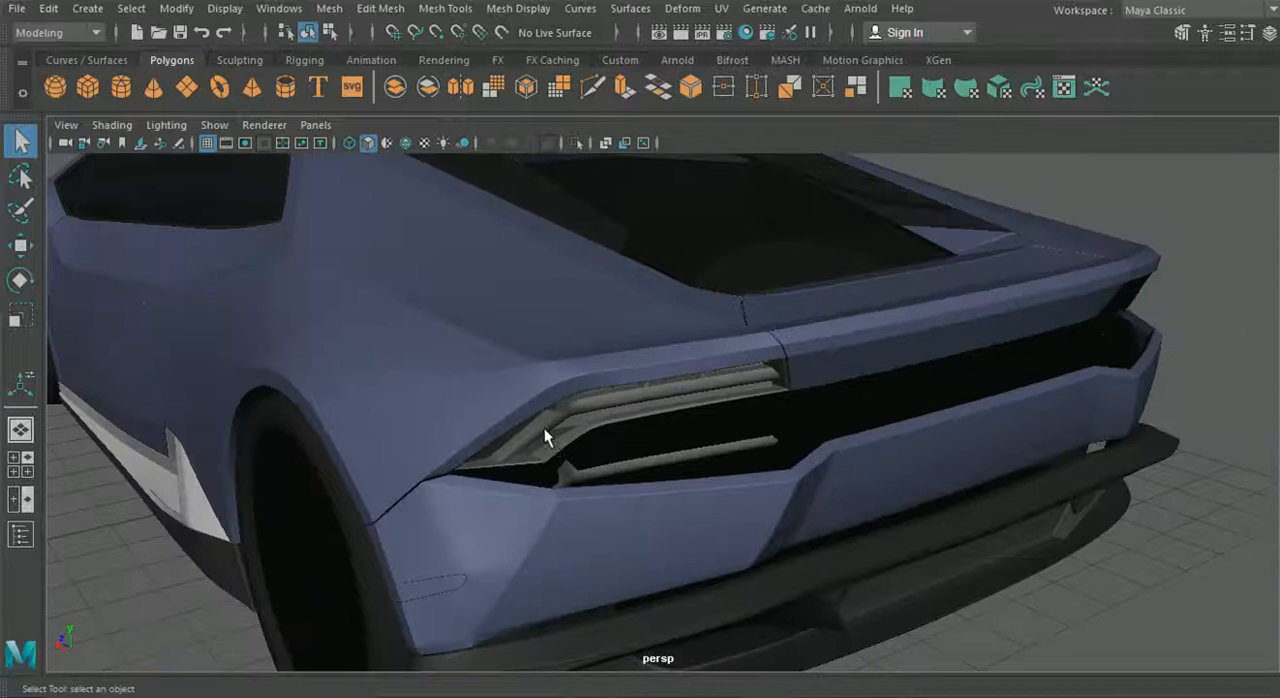
middle_click_drag(448, 248, 448, 203, "alt")
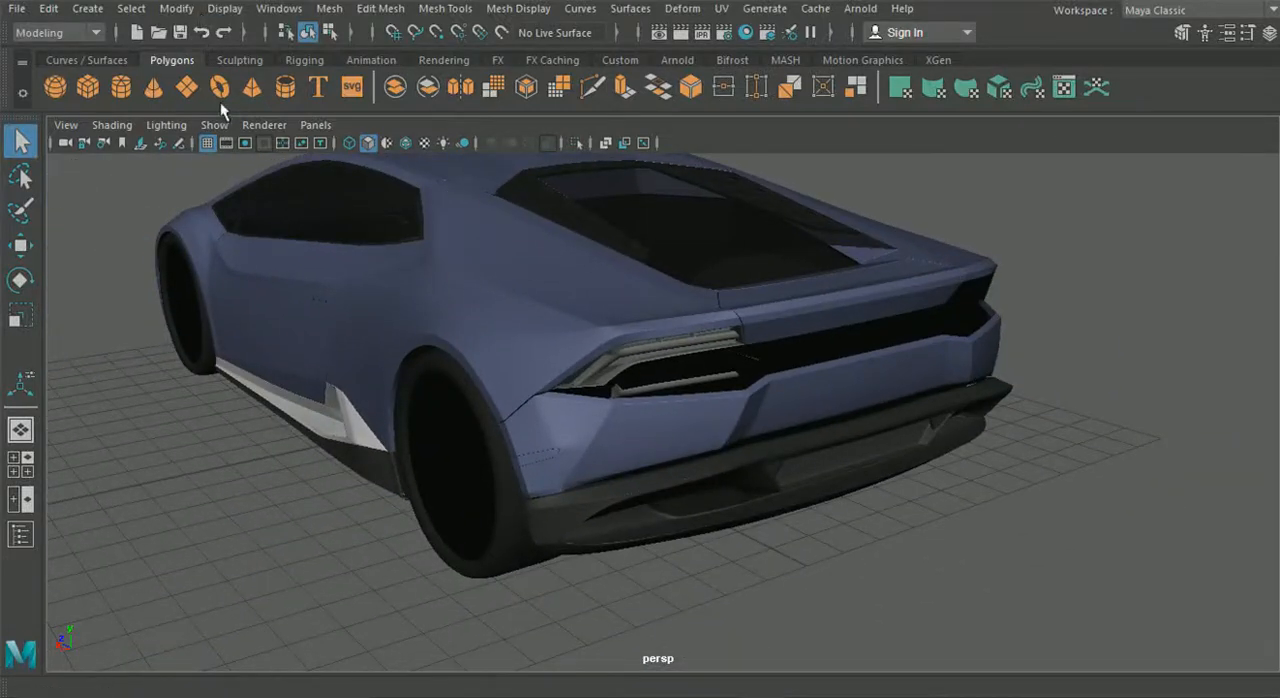
- Create a polygon plane and move it about 14 cm along Z to a spot behind the car
left_click(36, 245)
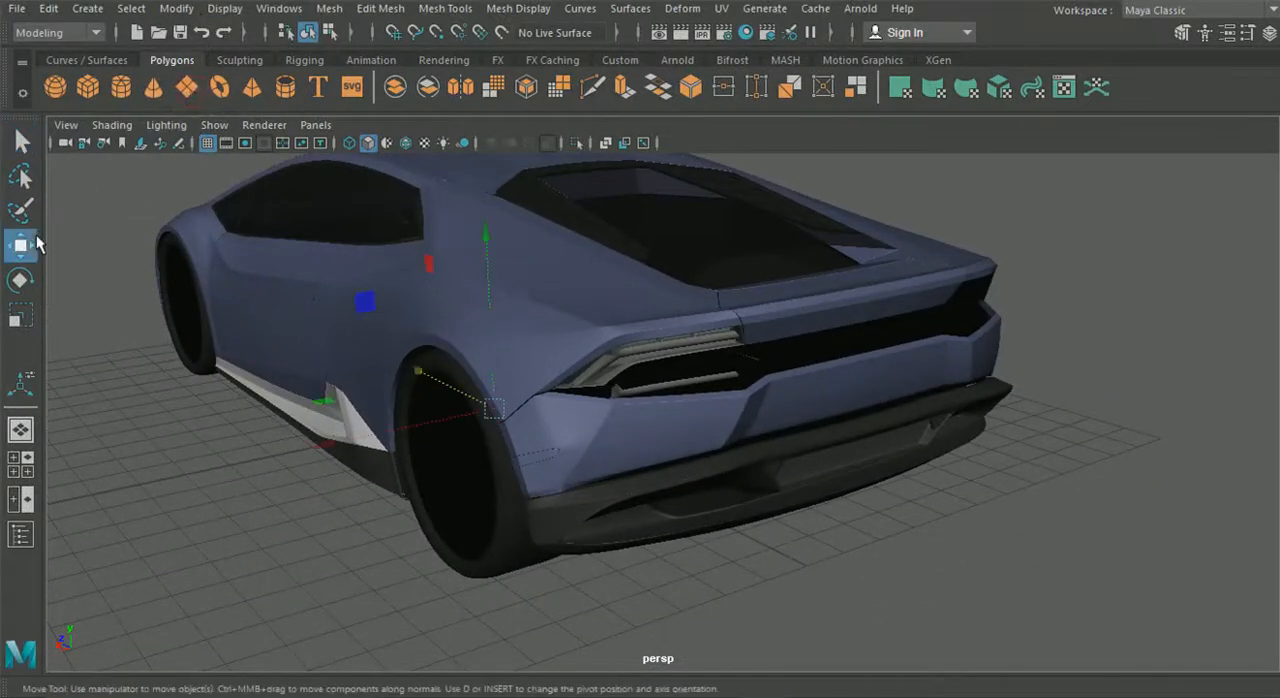
scroll(474, 374, "down", 5)
left_click_drag(481, 374, 629, 486)
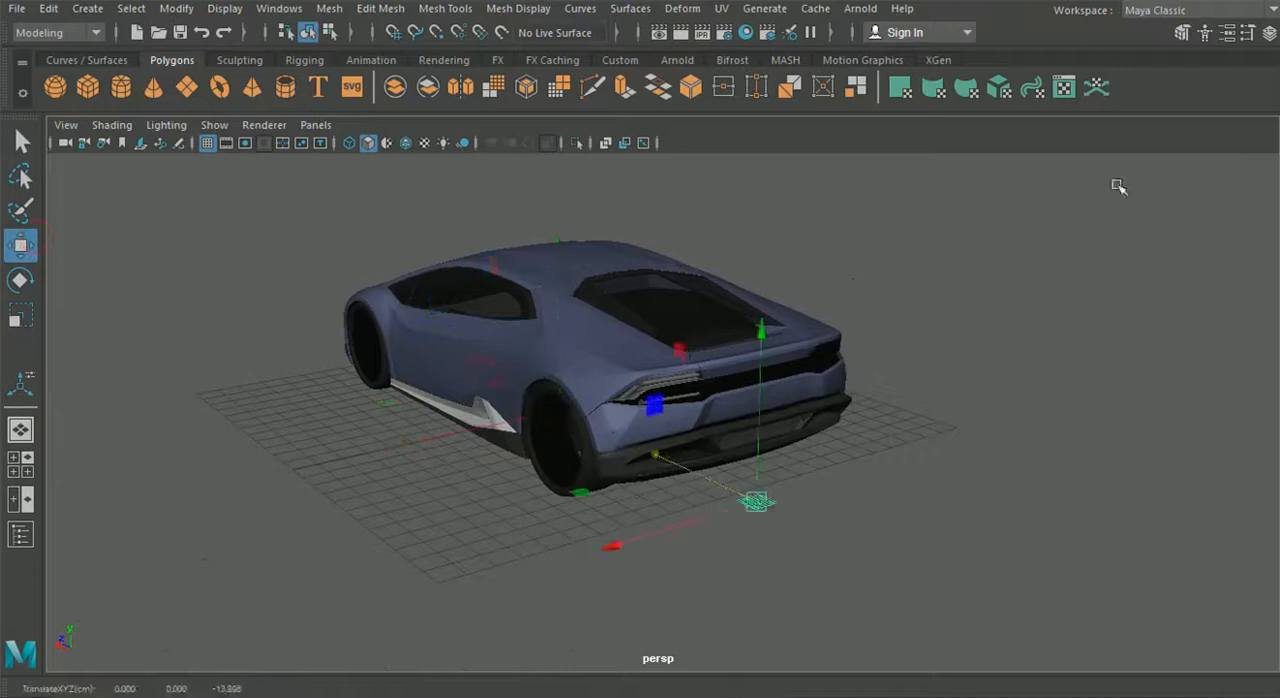
- Show the new plane's creation settings with its width, height and subdivisions
left_click(1269, 33)
scroll(1199, 253, "down", 5)
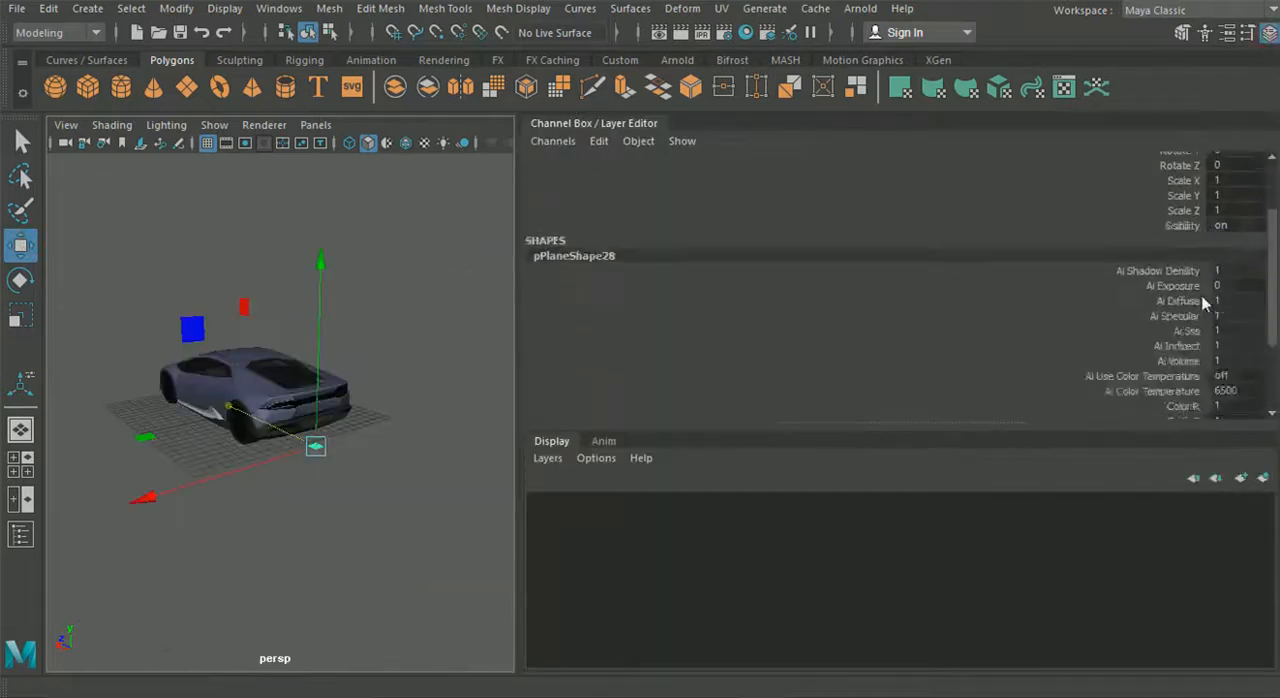
left_click(562, 397)
scroll(777, 366, "down", 3)
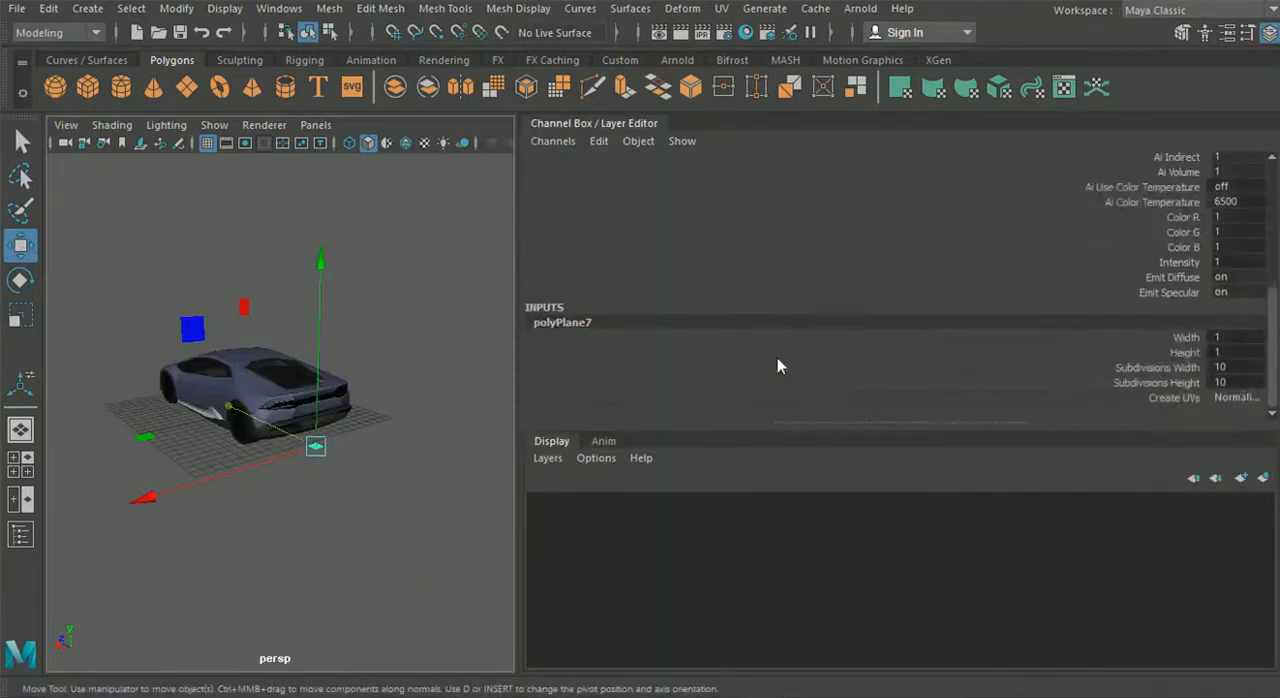
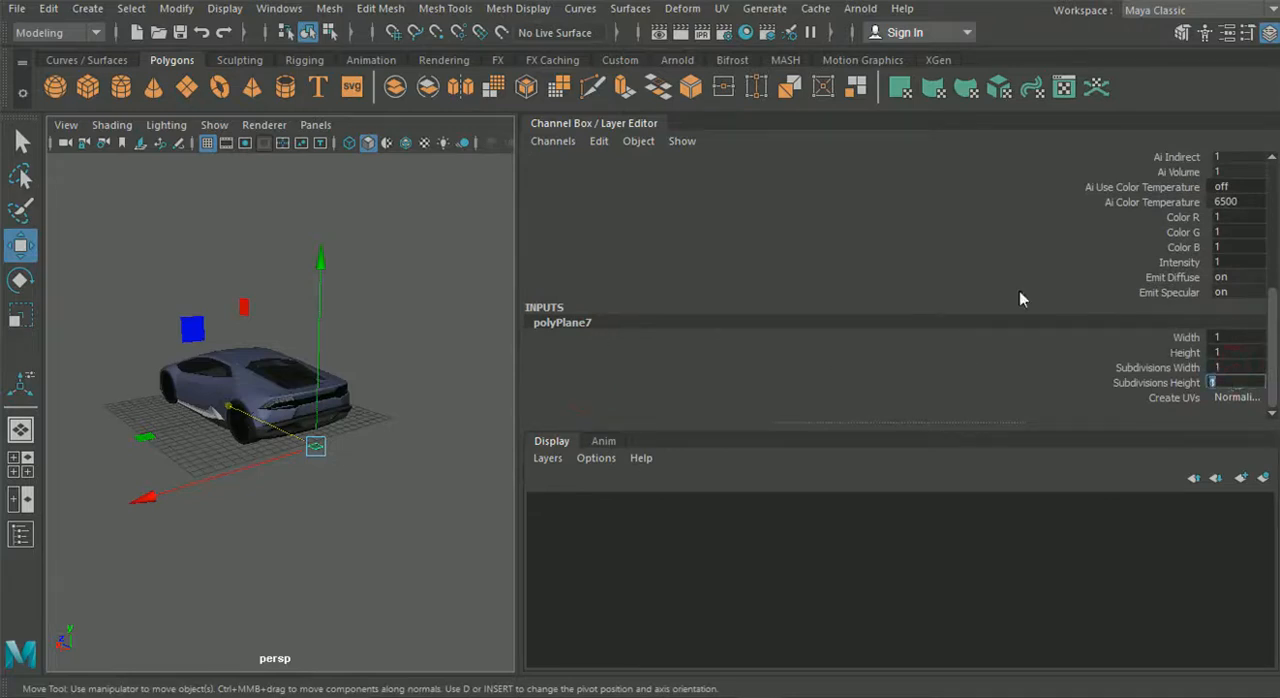
- Rotate the new plane to -90 degrees about X behind the car
left_click(1269, 33)
scroll(637, 374, "up", 5)
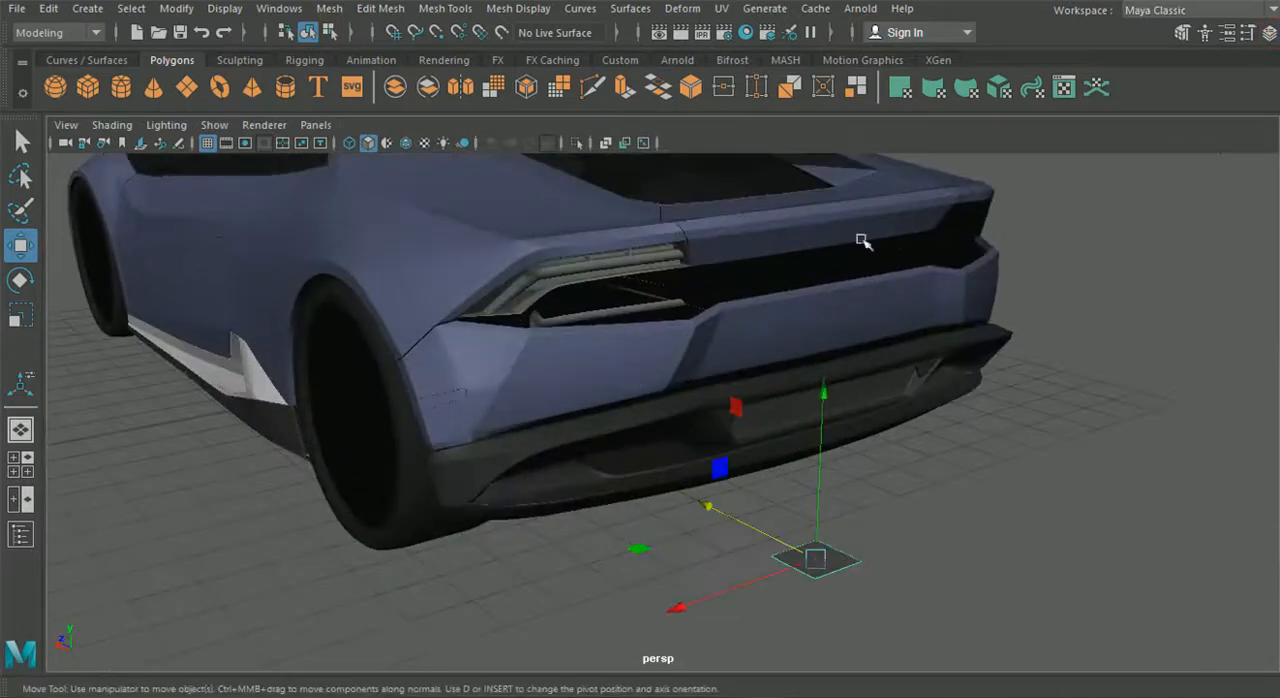
left_click(1268, 34)
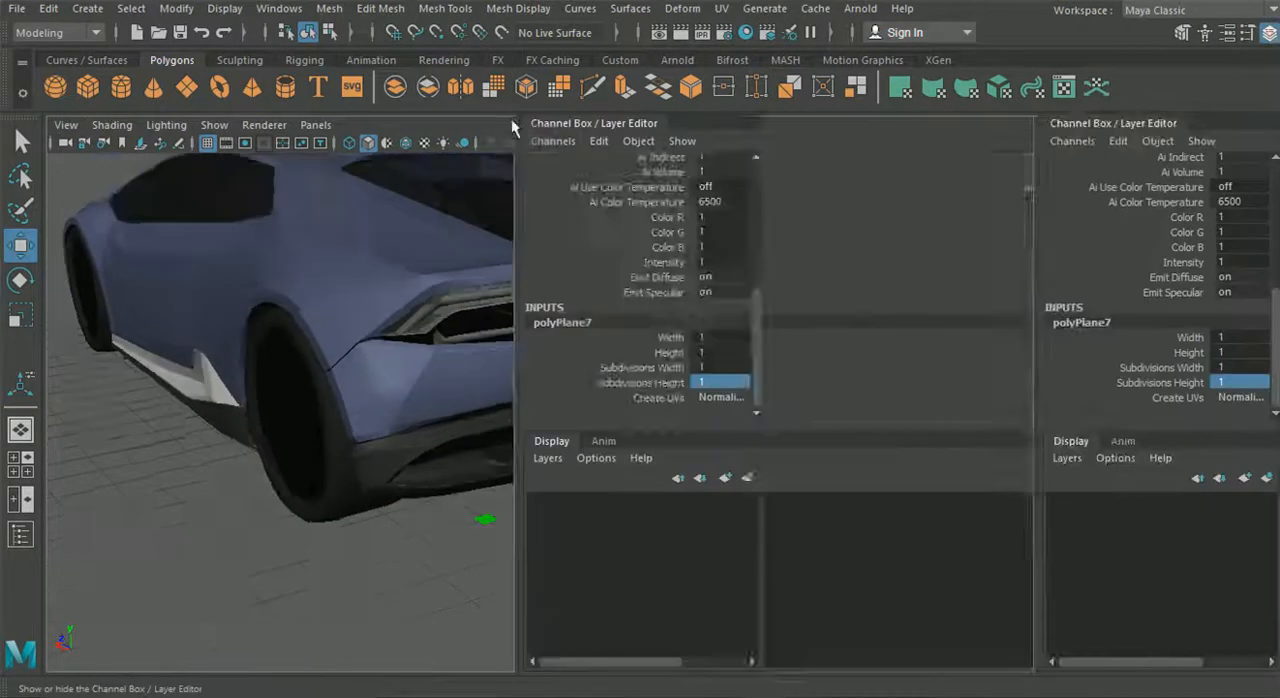
left_click(20, 280)
left_click_drag(401, 363, 478, 445)
scroll(1135, 235, "up", 5)
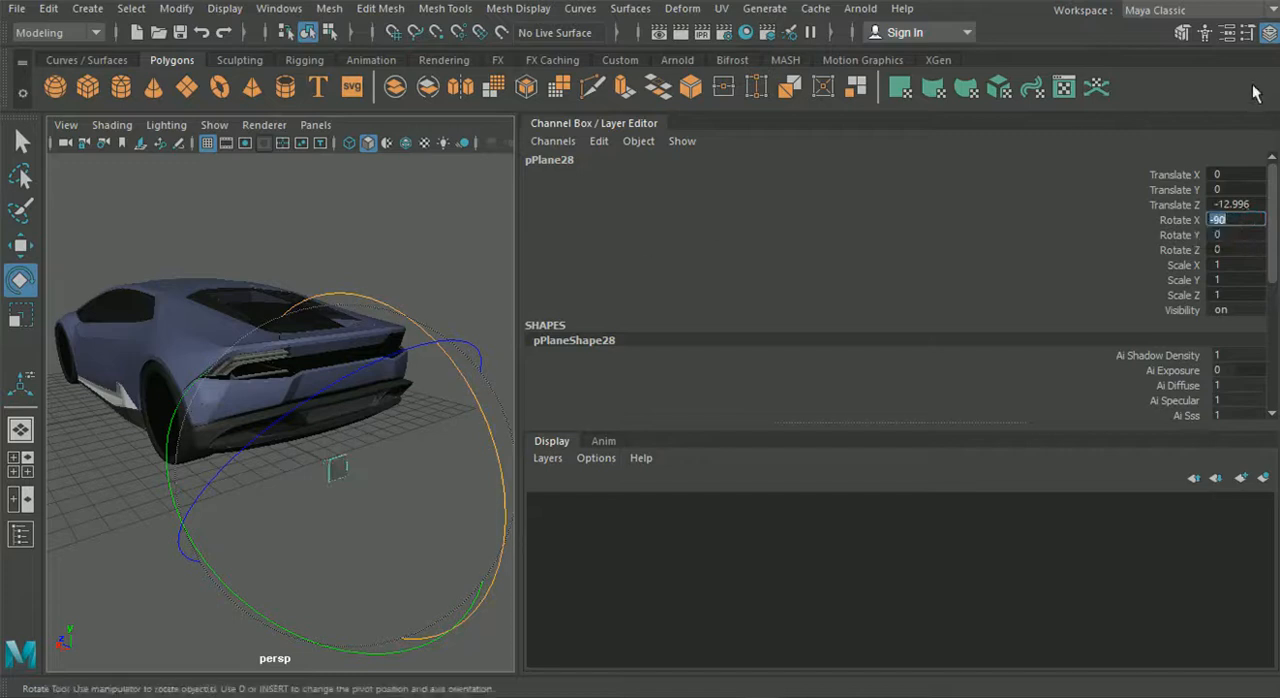
left_click(1268, 36)
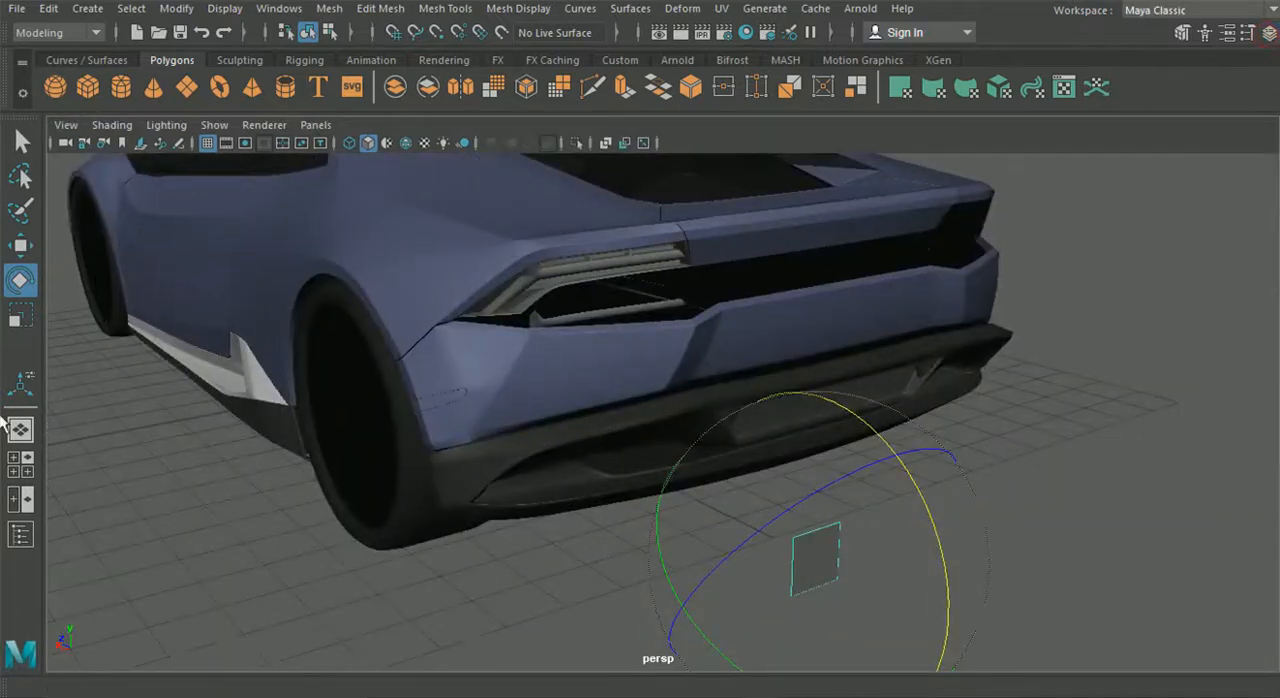
- Raise the upright plane along Y and shift it along X to sit in front of the tail light opening
left_click(20, 245)
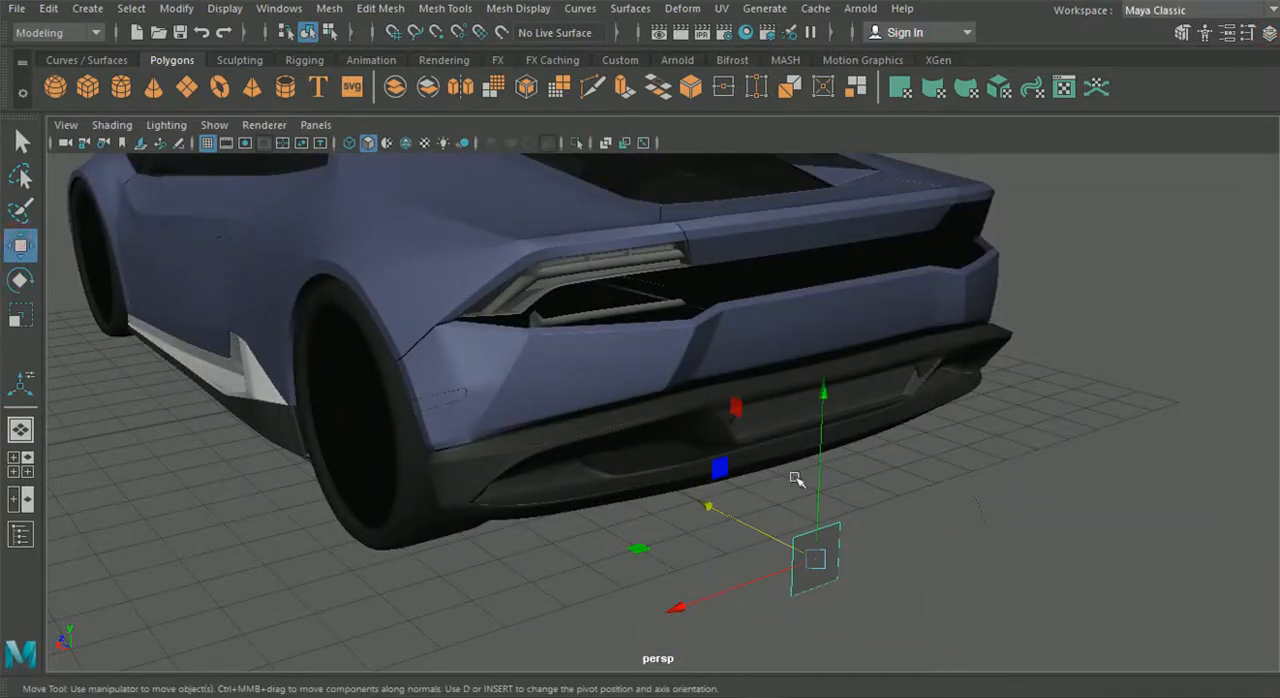
left_click_drag(825, 415, 809, 116)
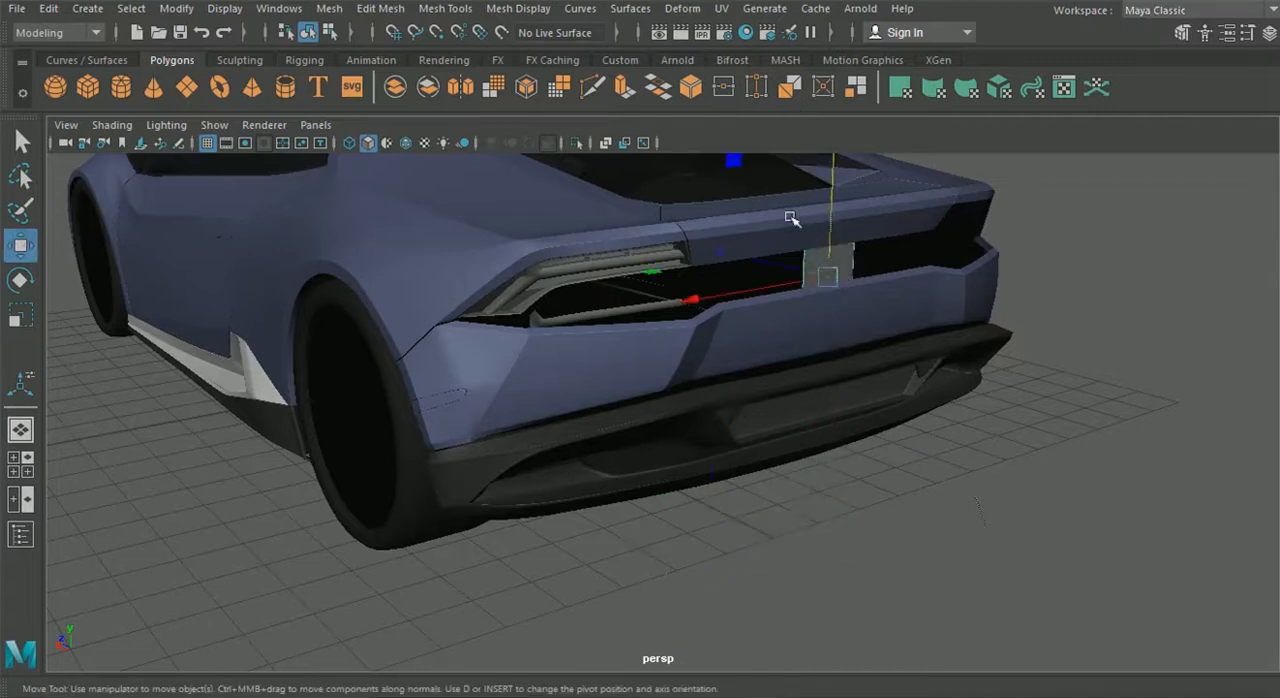
left_click_drag(729, 292, 485, 335)
scroll(454, 304, "up", 3)
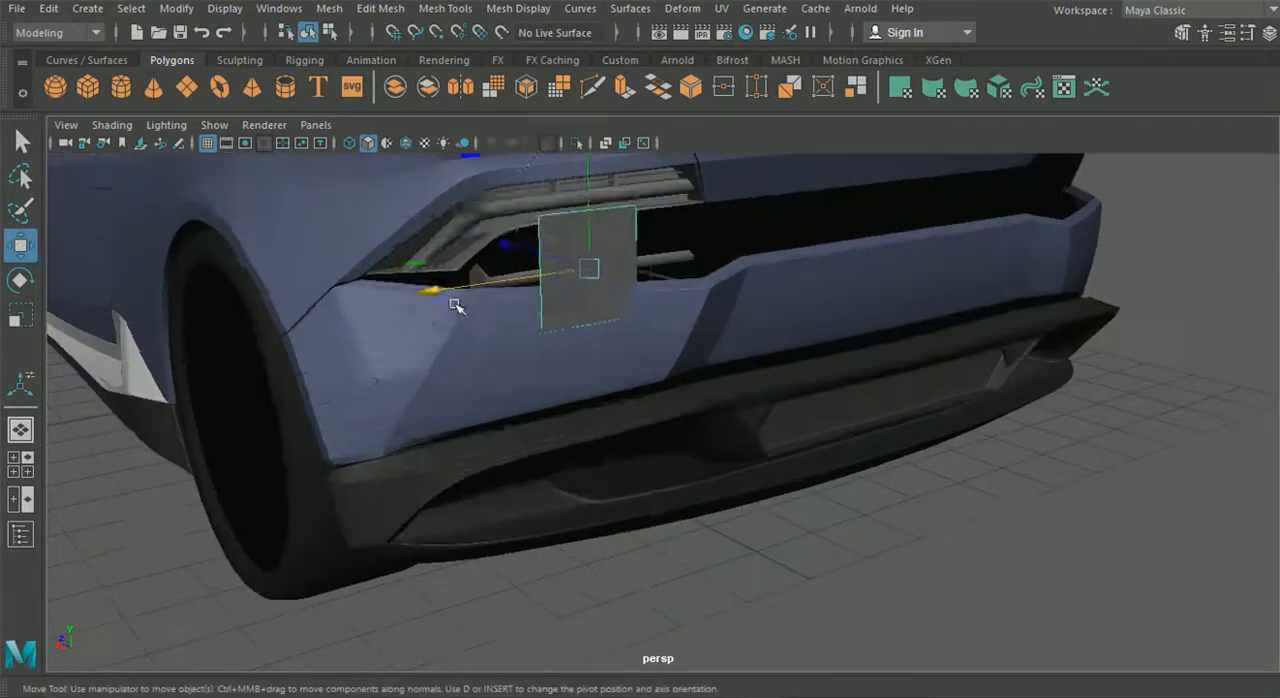
key("space")
left_click_drag(420, 277, 559, 382)
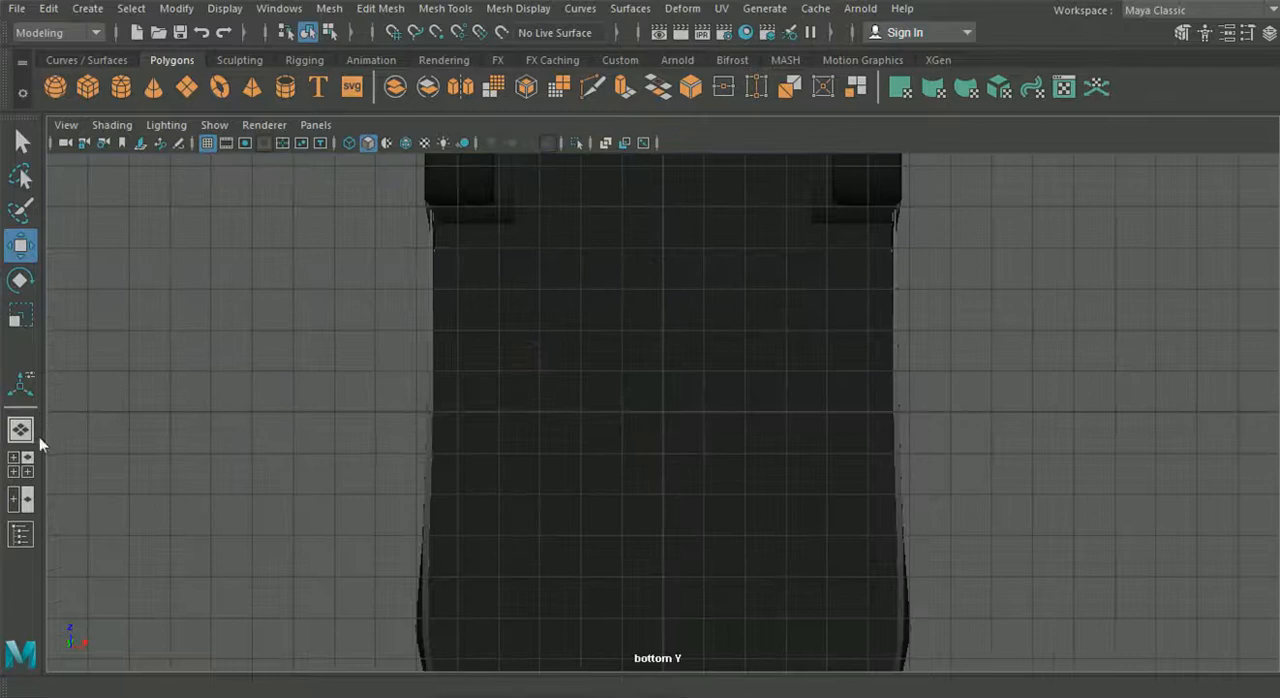
left_click(22, 431)
middle_click_drag(638, 265, 768, 359, "alt")
scroll(587, 339, "up", 5)
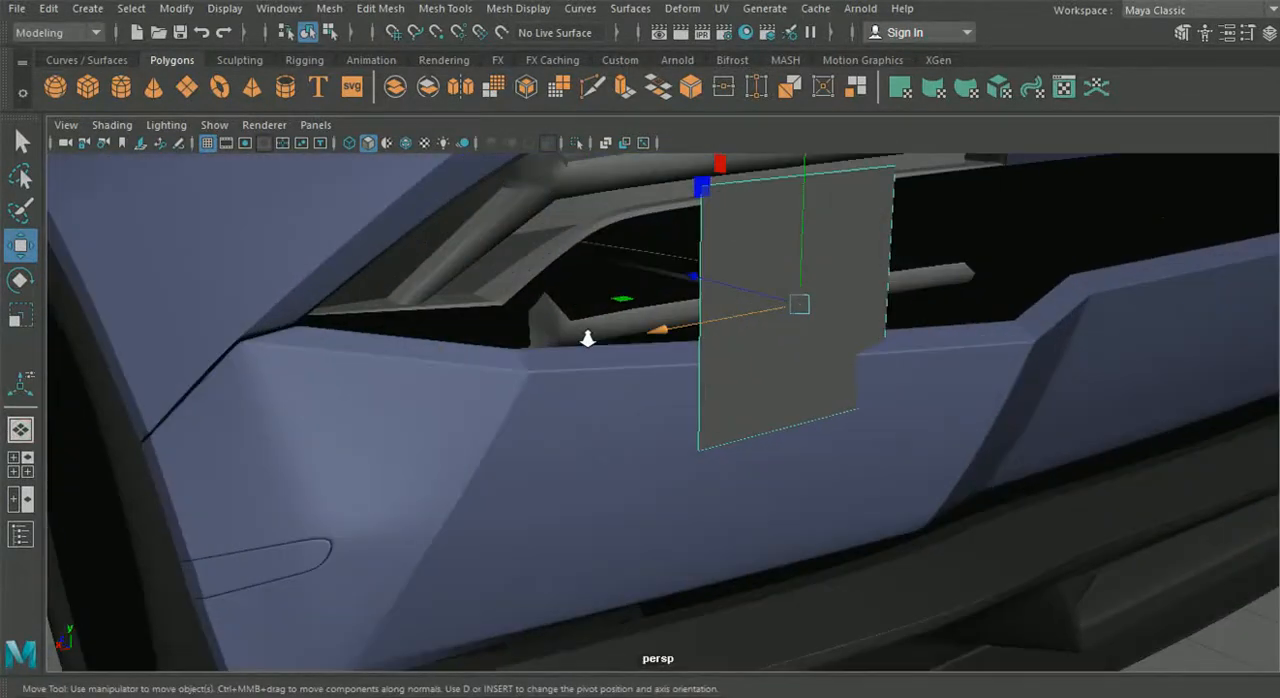
- Isolate the tail light frame and the plane in the perspective view
left_click(535, 247, "shift")
left_click(812, 318, "shift")
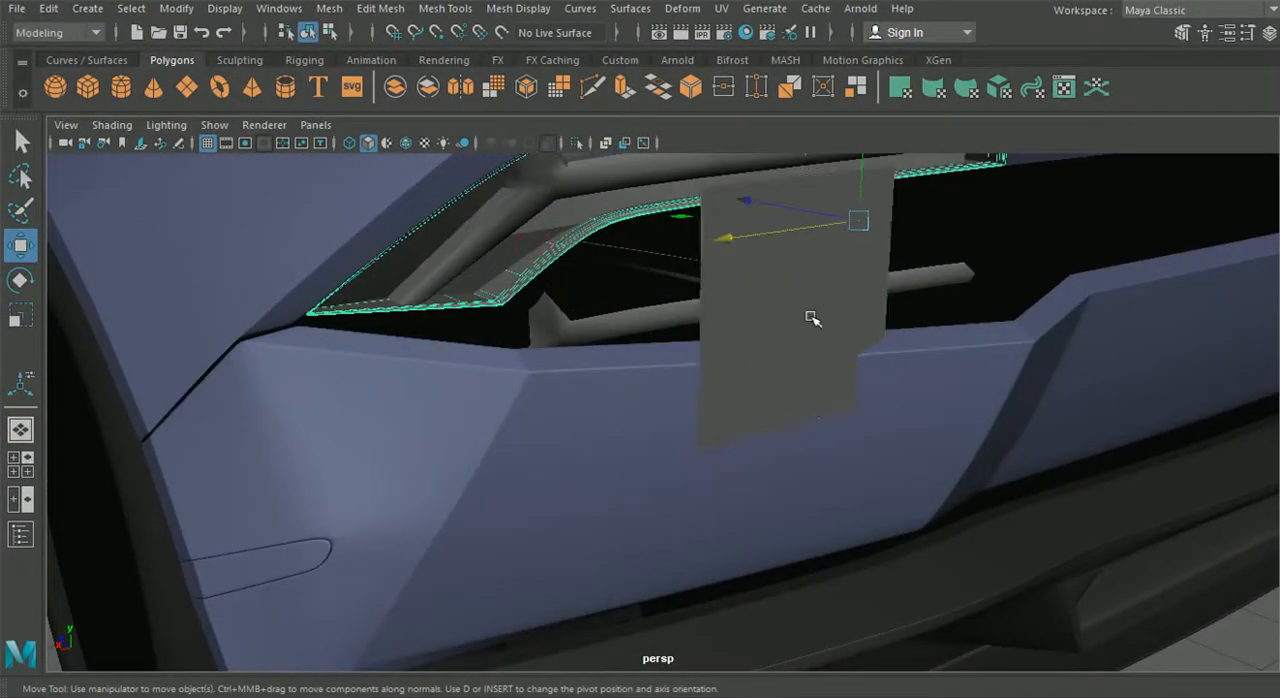
left_click(796, 318, "shift")
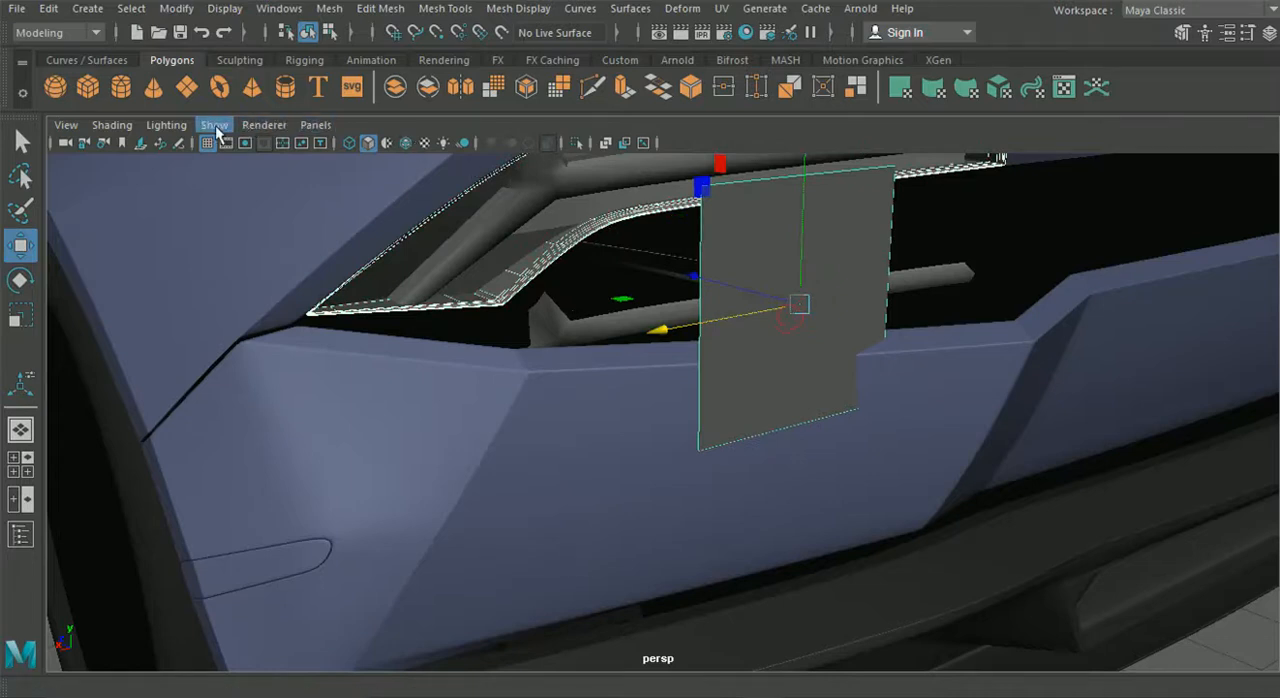
left_click(213, 126)
mouse_move(345, 12)
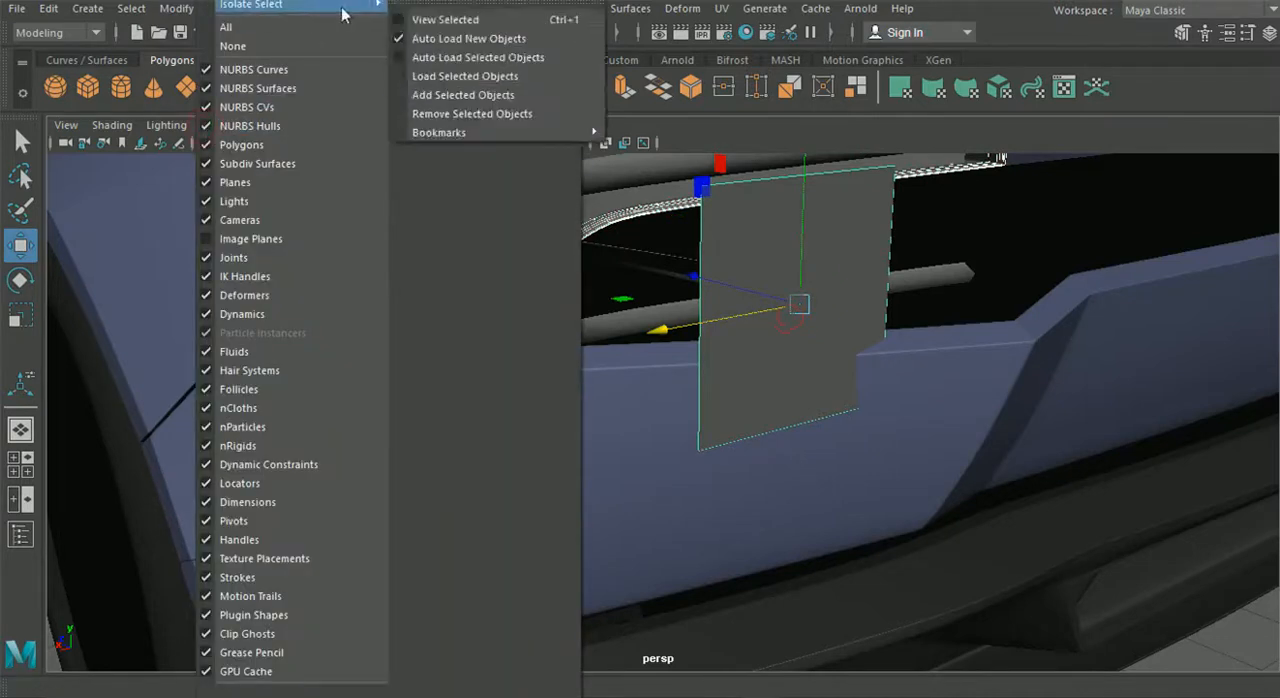
left_click(422, 18)
left_click(690, 360)
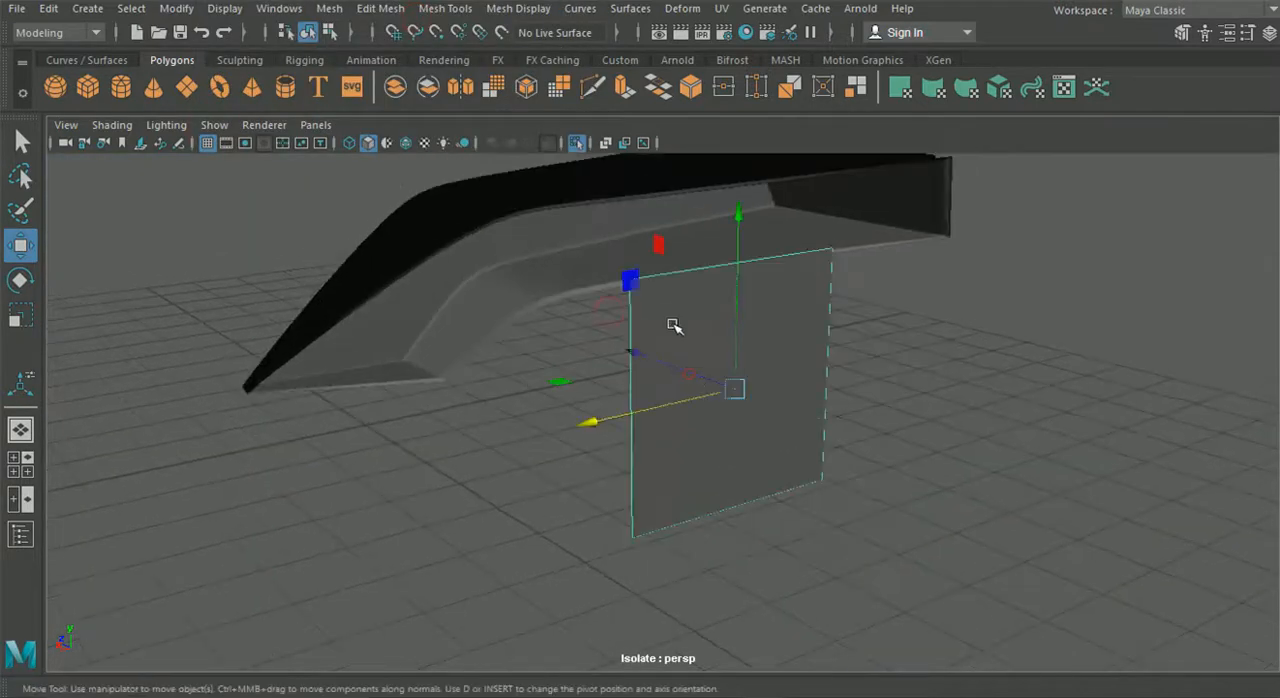
- Turn off smooth preview for the frame and move the plane into the frame's opening
left_click_drag(636, 355, 543, 309)
left_click_drag(609, 217, 597, 117)
left_click_drag(596, 165, 563, 331, "alt")
left_click(757, 301)
key("1")
mouse_move(750, 292)
right_mouse_down("alt")
mouse_move(787, 313)
mouse_move(762, 304)
right_mouse_up("alt")
middle_click_drag(794, 297, 804, 343, "alt")
left_click(505, 286)
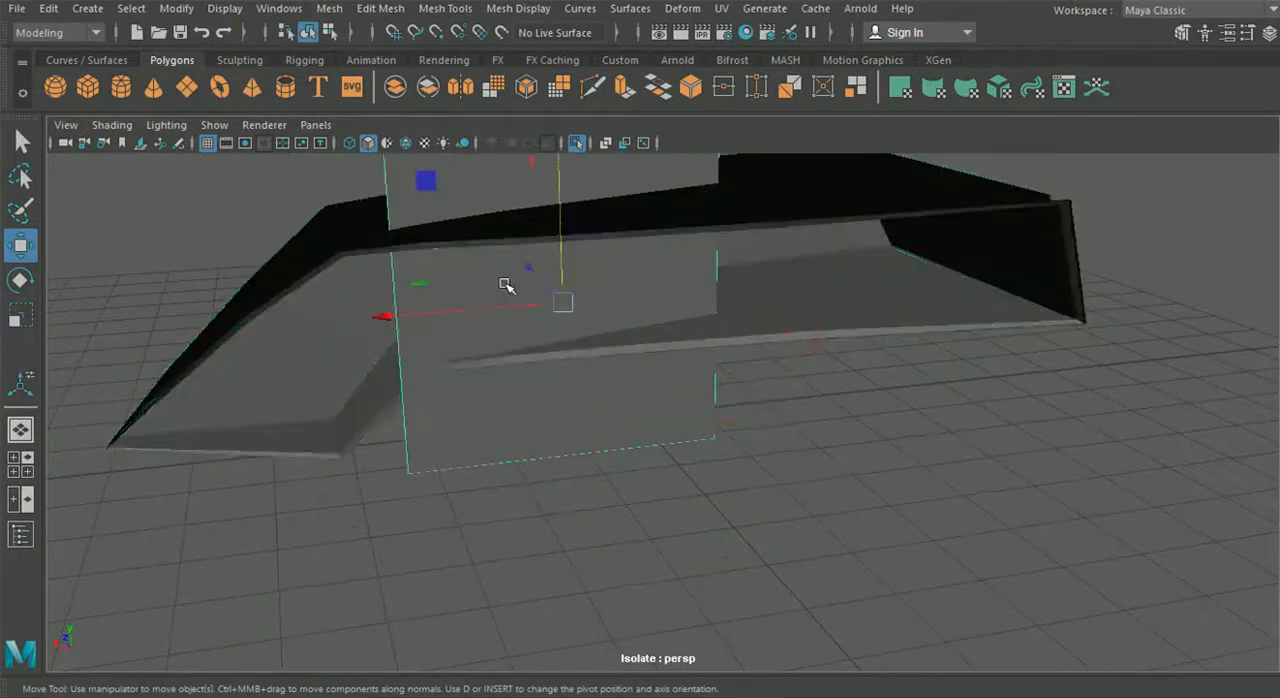
- Snap the two vertices at the plane's inboard end to the lower and upper corners of the frame
left_click_drag(657, 314, 669, 406, "alt")
right_click_drag(563, 391, 485, 150)
left_click_drag(665, 516, 665, 516)
middle_click_drag(676, 440, 626, 452, "alt")
key("v")
left_click_drag(586, 457, 927, 343)
left_click_drag(712, 311, 572, 206, "alt")
key("v")
left_click_drag(609, 248, 881, 240)
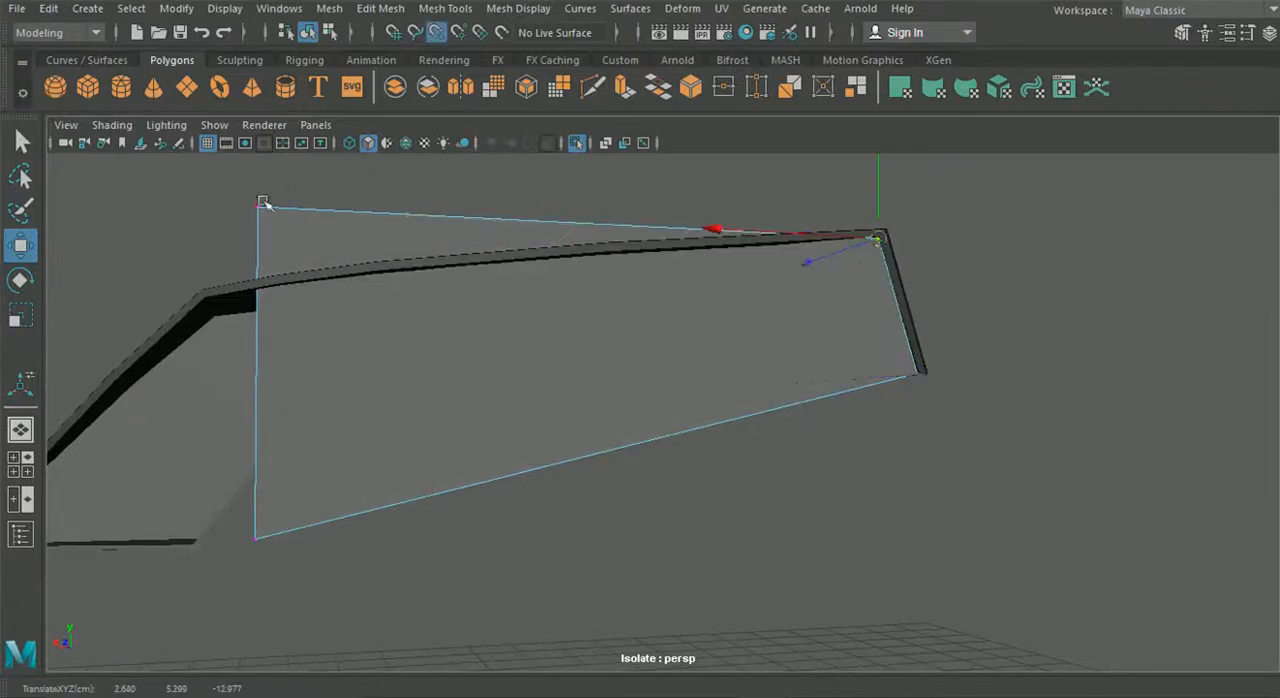
- Snap the plane's two remaining vertices to the upper and lower bend corners of the frame
key("v")
left_click_drag(223, 192, 414, 277)
left_click_drag(380, 331, 503, 333)
key("v")
- Extrude the plane's edge at the bend outward toward the frame's pointed outer end
right_click_drag(622, 140, 618, 90)
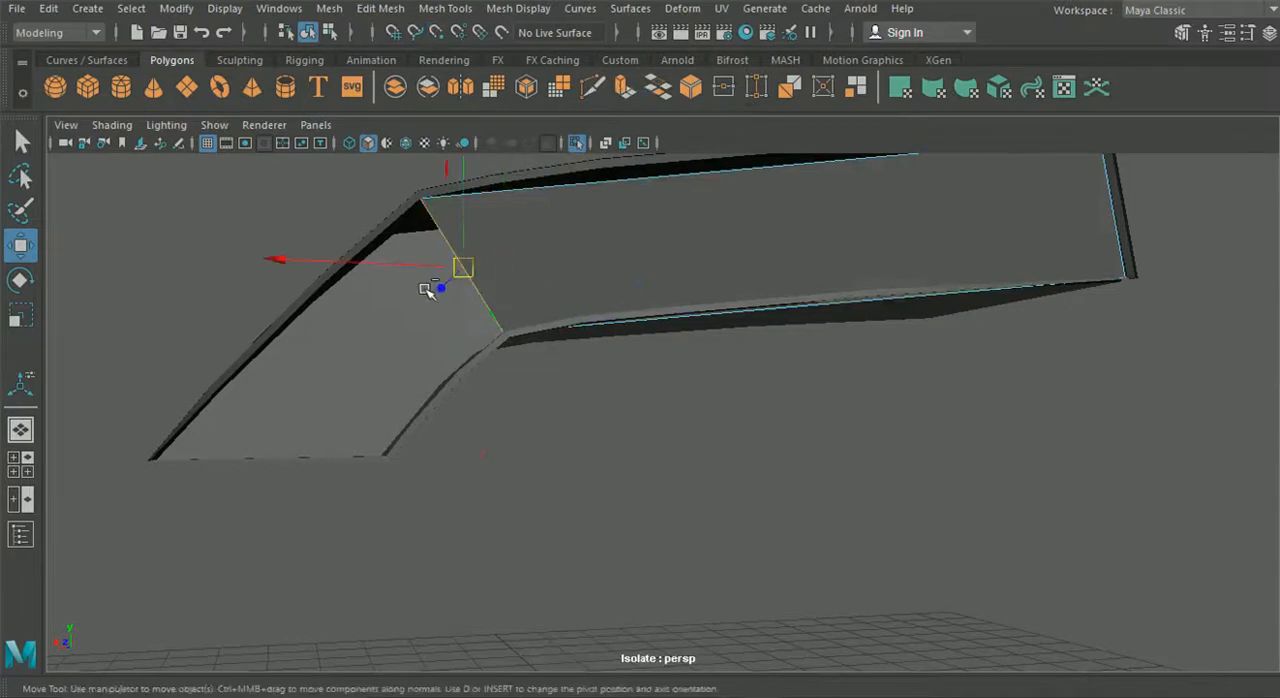
key("ctrl+e")
left_click_drag(520, 234, 489, 342, "alt")
left_click_drag(436, 396, 243, 472)
- Show wireframe on shaded and snap the extruded edge's upper vertex to the frame's pointed outer tip
right_click_drag(653, 139, 564, 137)
middle_click_drag(420, 368, 666, 321, "alt")
scroll(666, 321, "up", 3)
left_click_drag(497, 289, 418, 238, "alt")
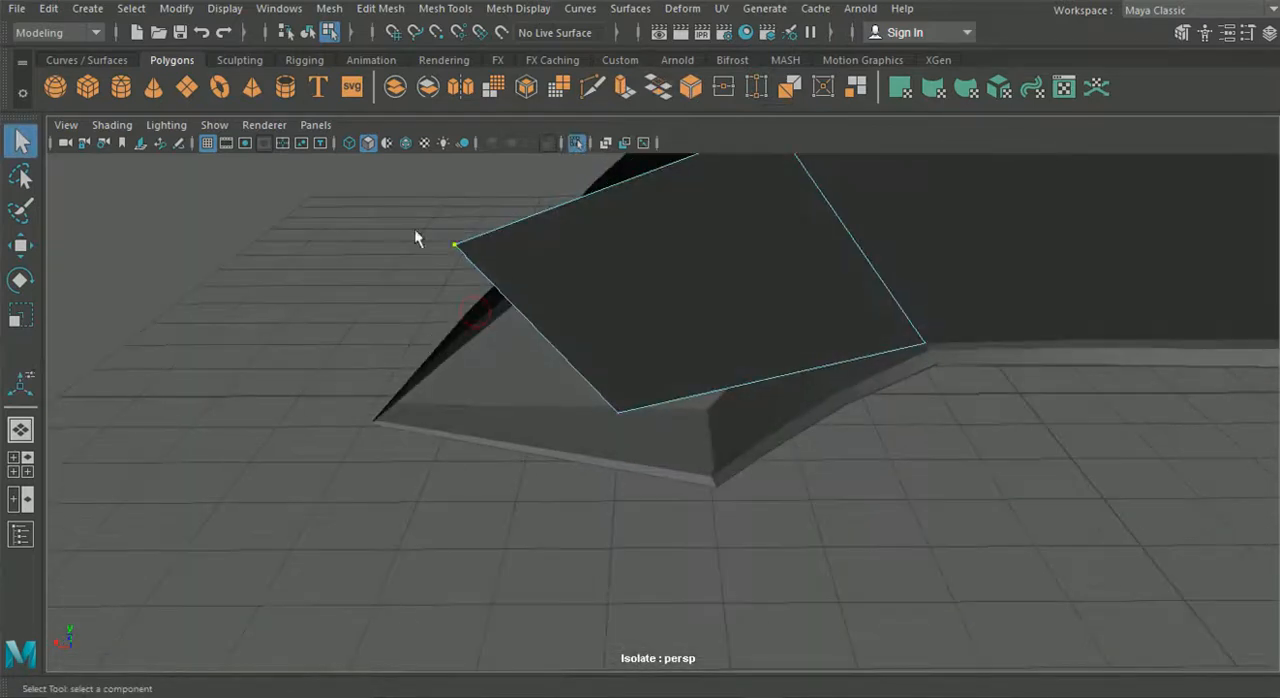
left_click(406, 144)
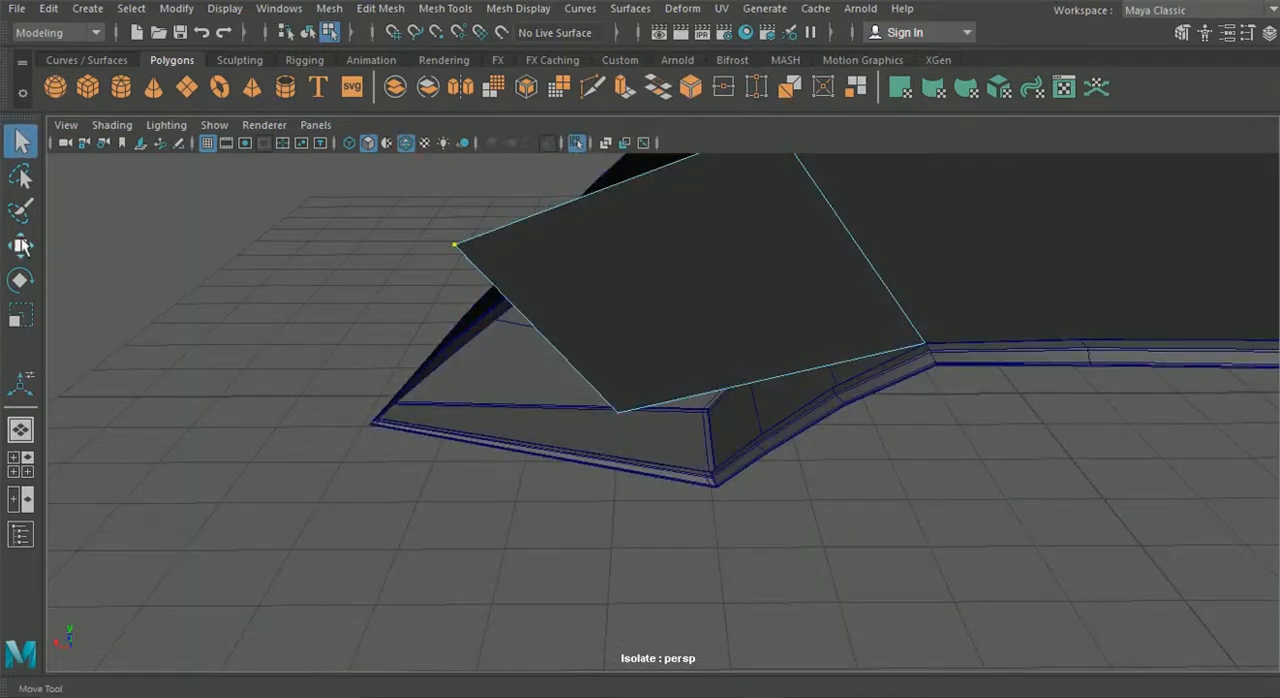
left_click(22, 248)
key("v")
left_click_drag(460, 248, 371, 417)
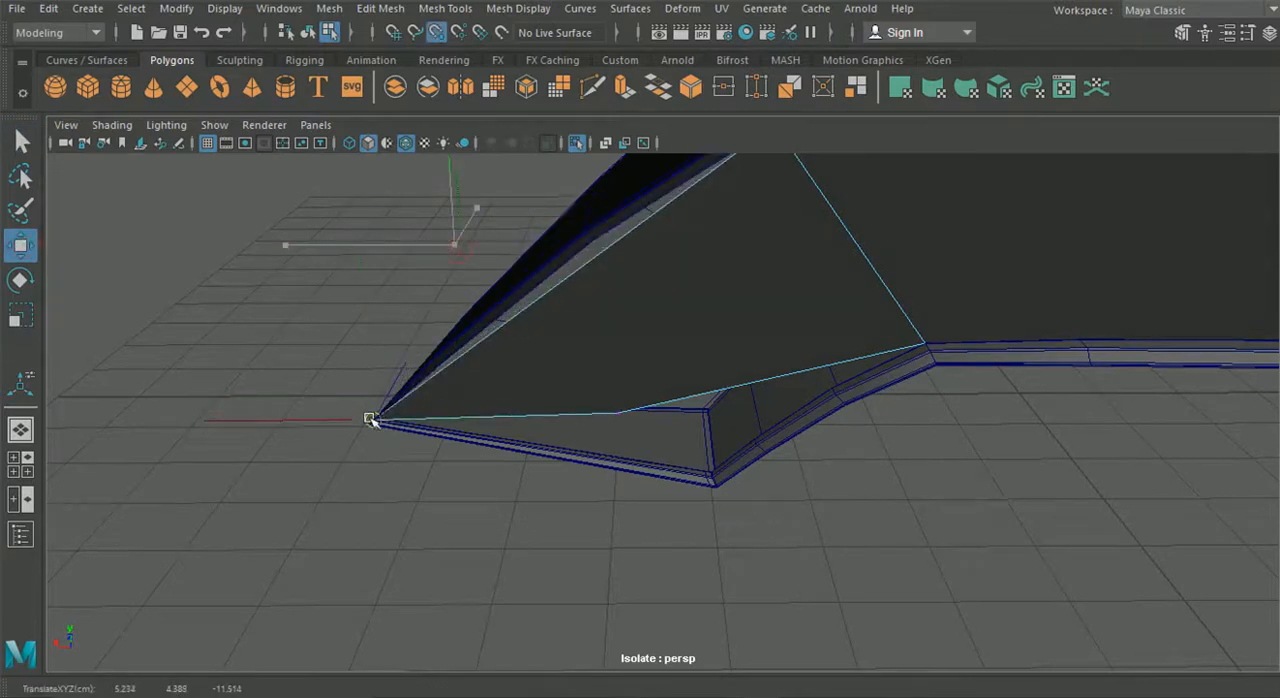
- Try to snap the panel's lower outer vertex to the frame's lower corner
left_click_drag(571, 355, 491, 436)
middle_click_drag(843, 359, 806, 399)
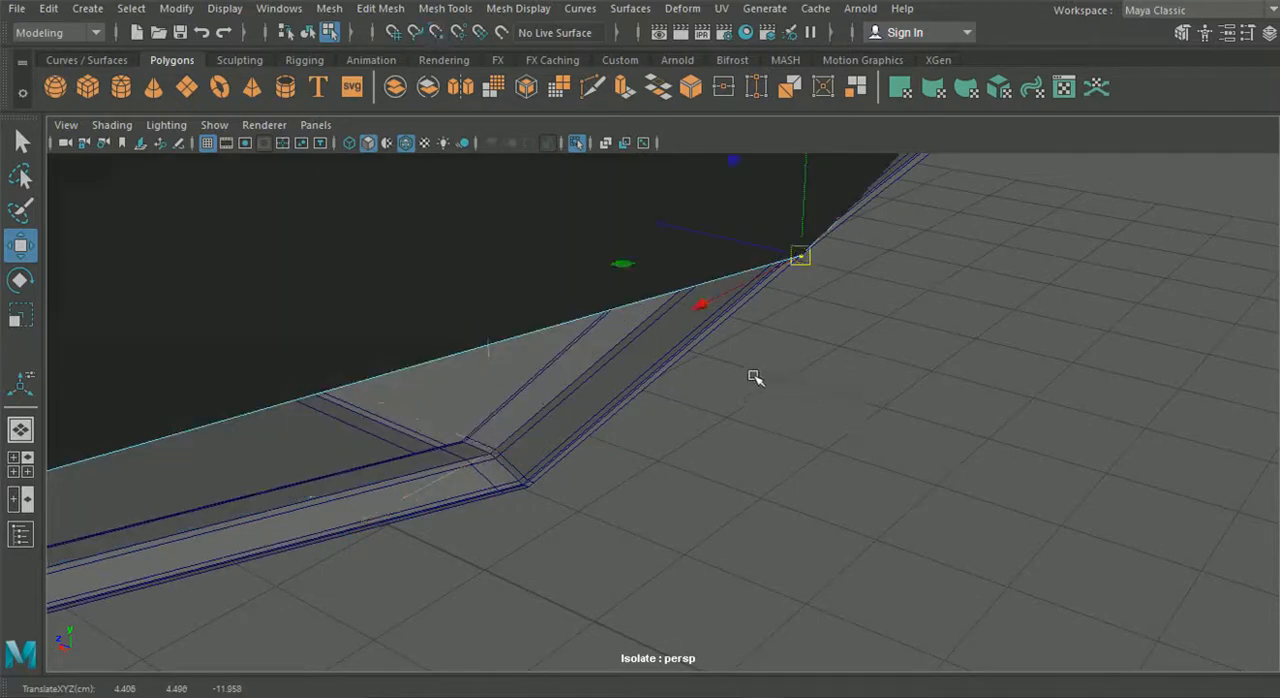
key("ctrl+z")
- Insert an edge loop along the frame's inner wall close to its front lip
middle_click_drag(841, 310, 678, 482, "alt")
left_click(838, 355)
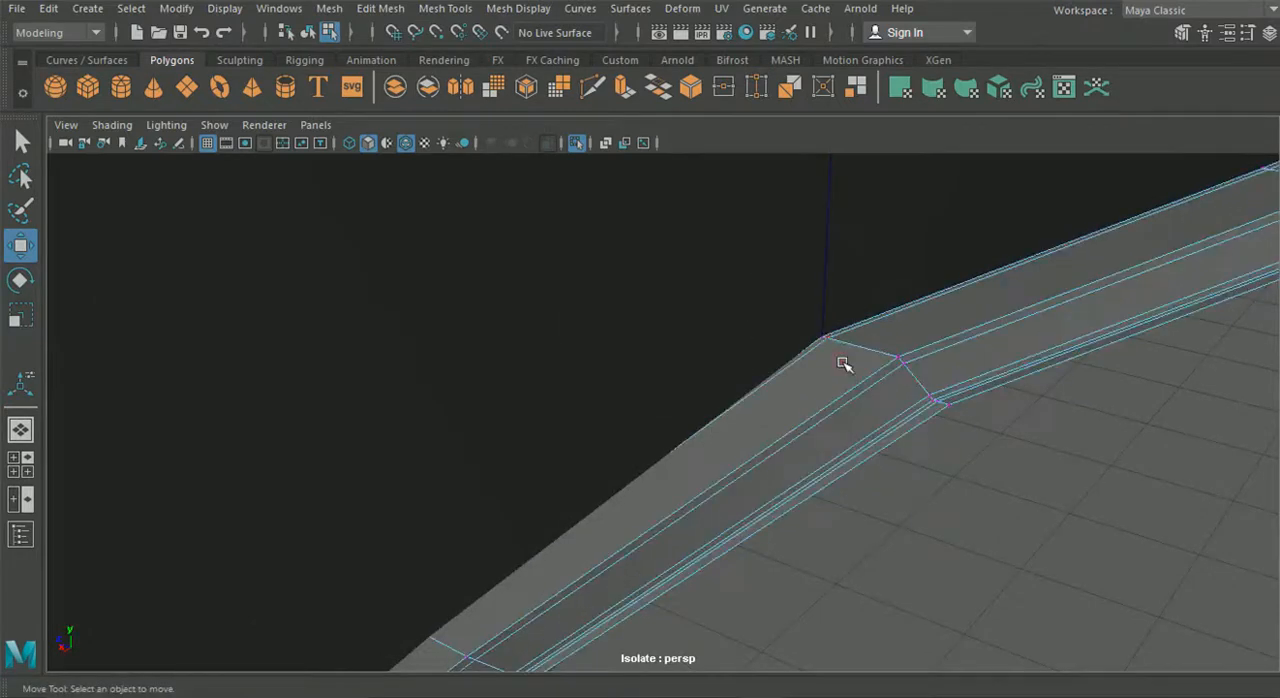
left_click(403, 10)
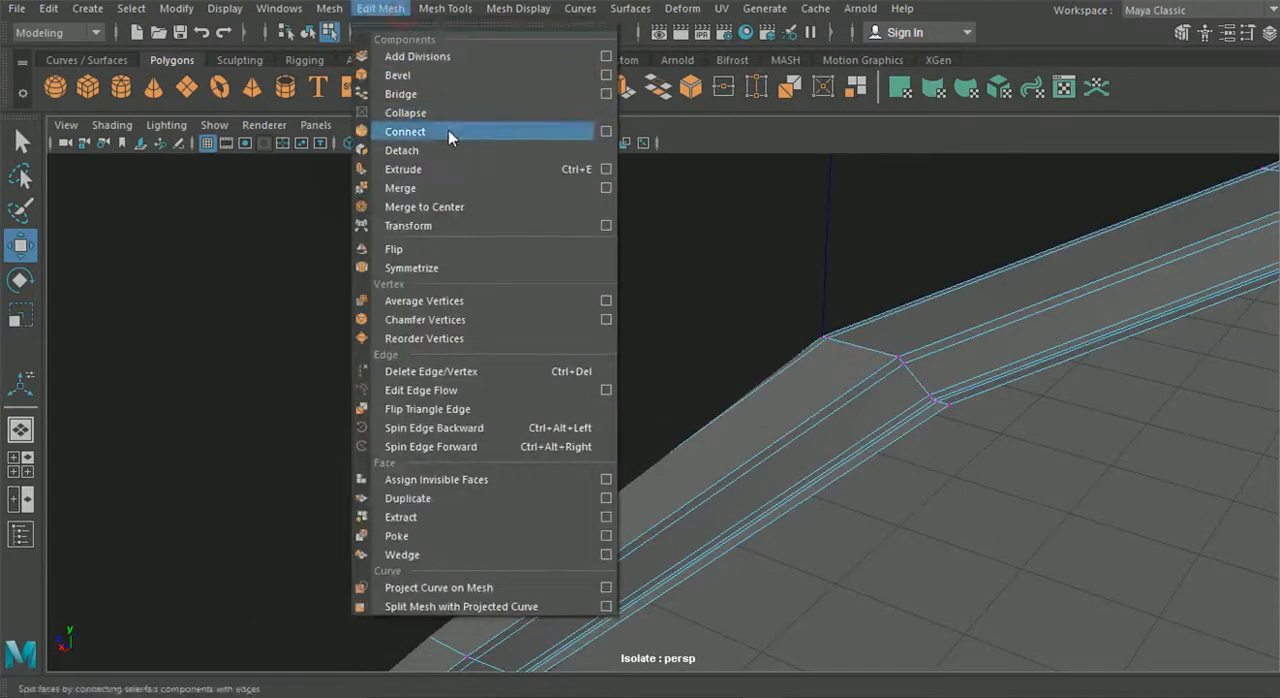
mouse_move(445, 8)
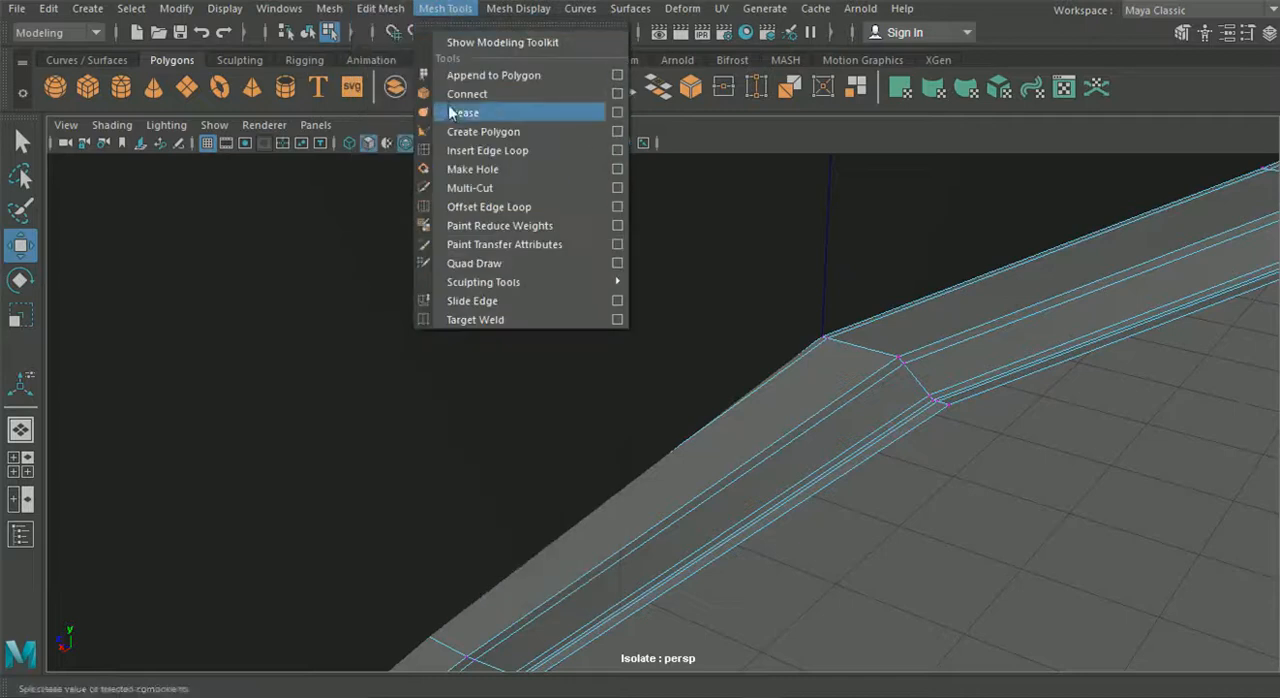
left_click(463, 151)
left_click_drag(873, 355, 893, 360)
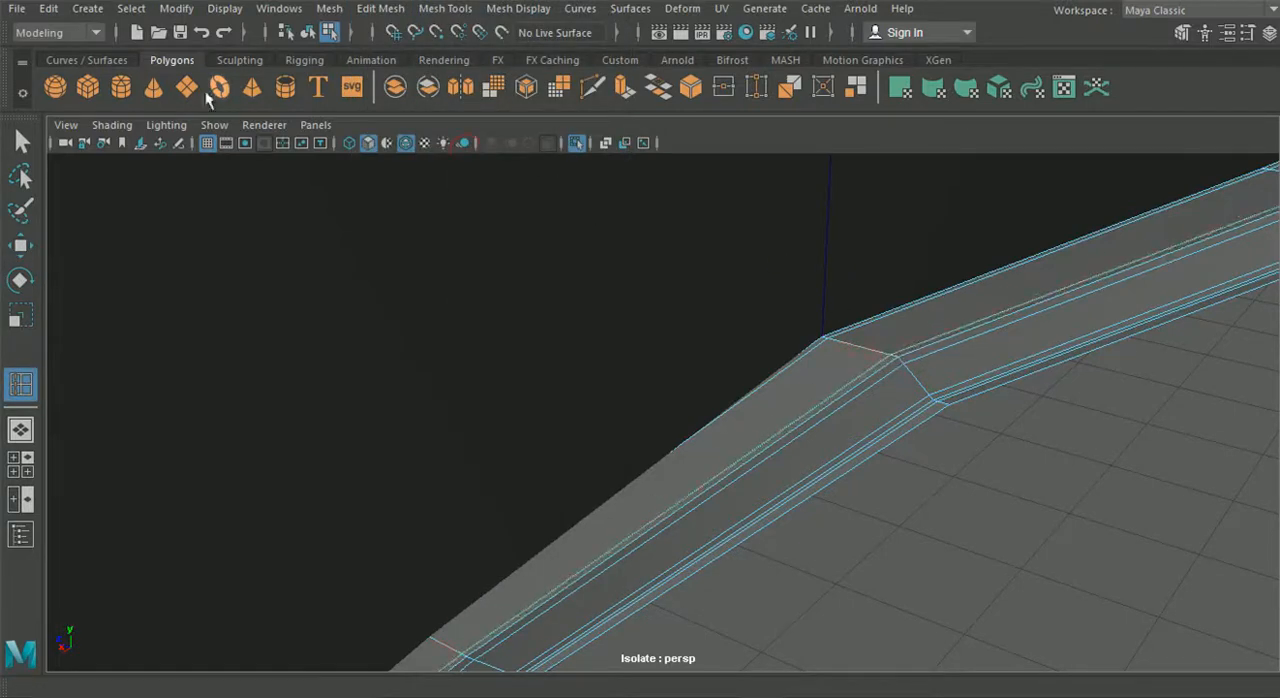
- Move the panel's lower bend vertex onto the frame's new edge loop
key("q")
left_click(595, 214)
mouse_move(635, 154)
right_mouse_down()
mouse_move(623, 186)
mouse_move(610, 154)
right_mouse_up()
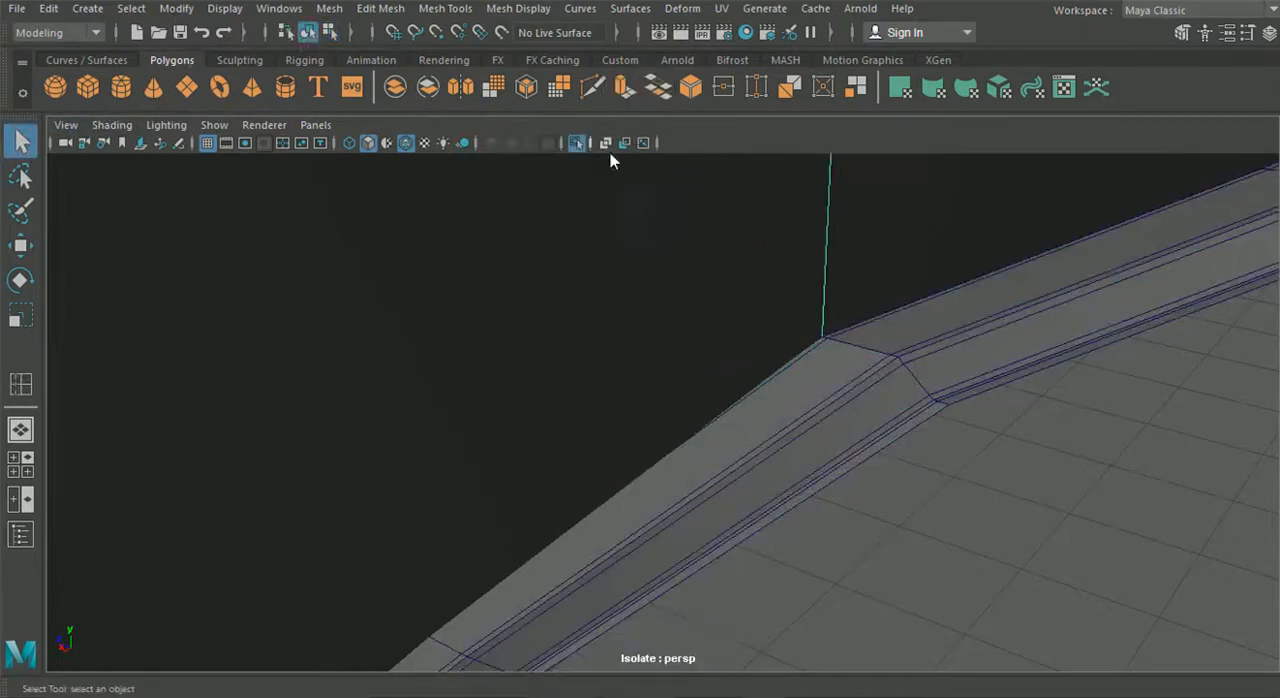
left_click(31, 252)
left_click_drag(820, 333, 885, 355)
- Snap the panel's lower outer corner vertex to the new edge loop at the frame's lower corner
middle_click_drag(662, 447, 798, 274)
scroll(628, 503, "down", 3)
middle_click_drag(620, 503, 714, 360, "alt")
scroll(651, 444, "down", 3)
scroll(734, 460, "up", 4)
left_click_drag(714, 360, 722, 322, "alt")
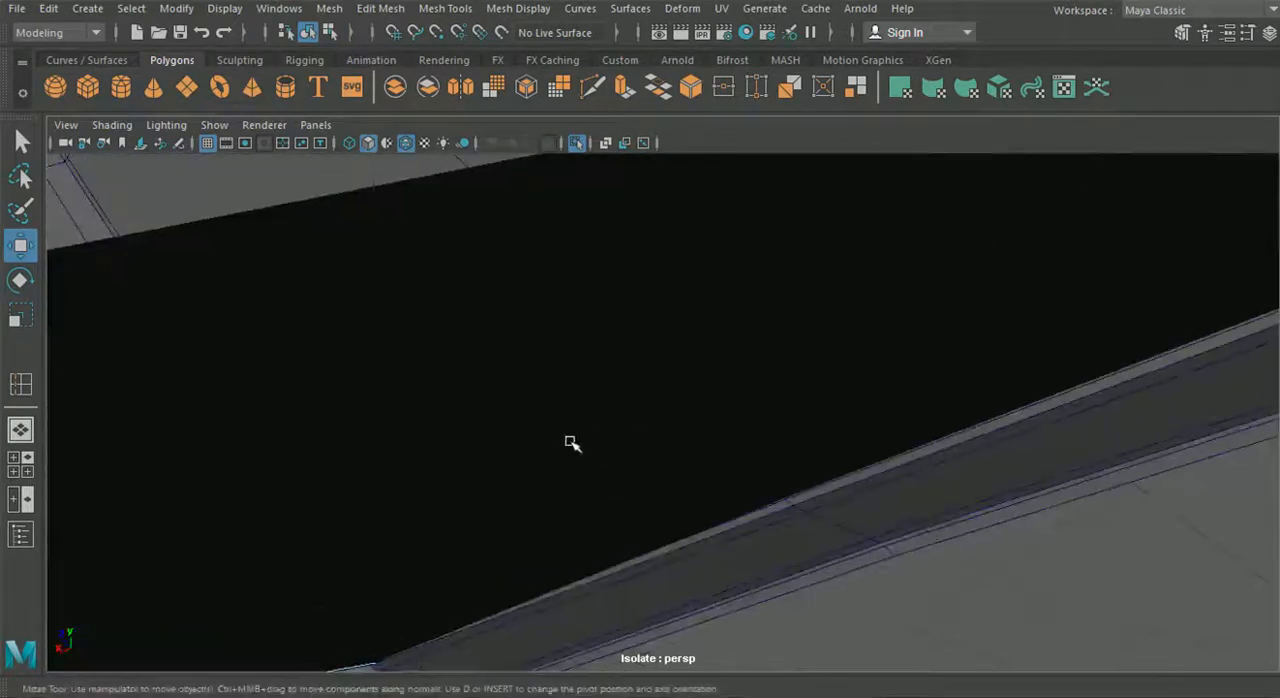
left_click_drag(640, 318, 690, 444)
key("v")
scroll(680, 442, "down", 4)
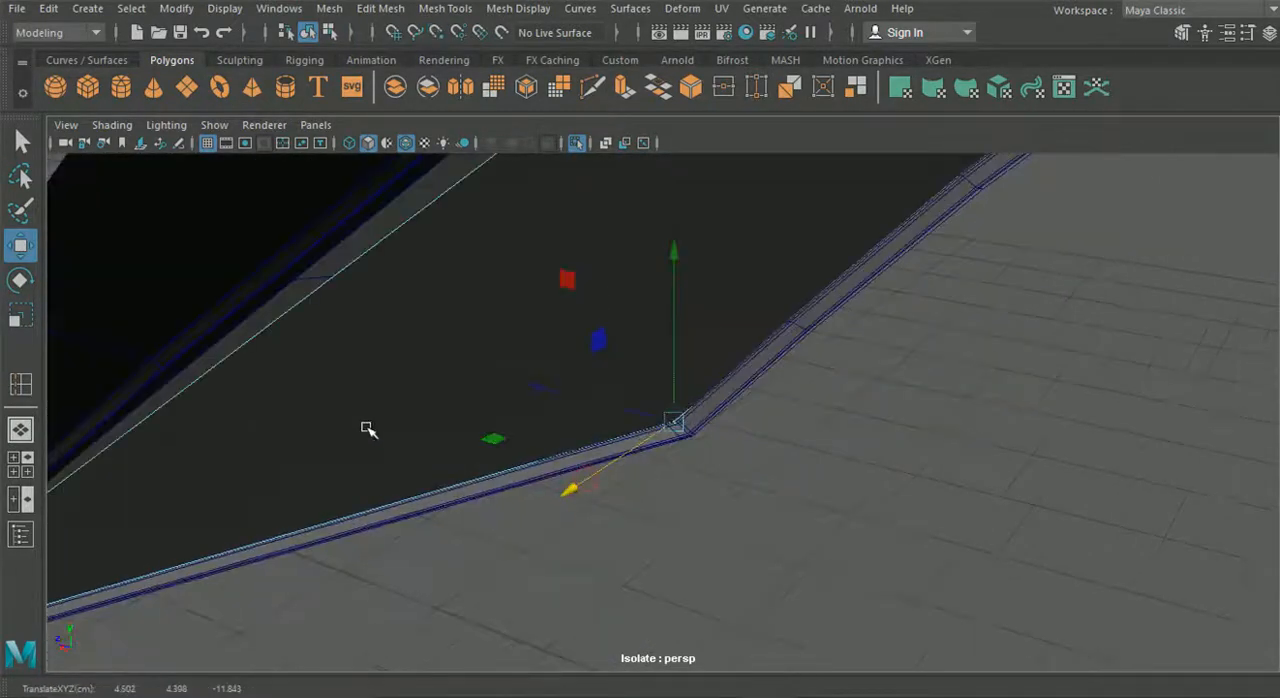
- Snap the vertex at the panel's pointed outer end to the new edge loop inside the frame's tip
left_click_drag(368, 428, 260, 370, "alt")
middle_click_drag(260, 370, 488, 431, "alt")
scroll(400, 436, "up", 3)
scroll(440, 392, "down", 2)
middle_click_drag(267, 373, 341, 358, "alt")
left_click_drag(388, 438, 512, 560)
key("v")
mouse_move(436, 476)
left_mouse_down()
mouse_move(451, 469)
mouse_move(445, 479)
left_mouse_up()
left_click(405, 570)
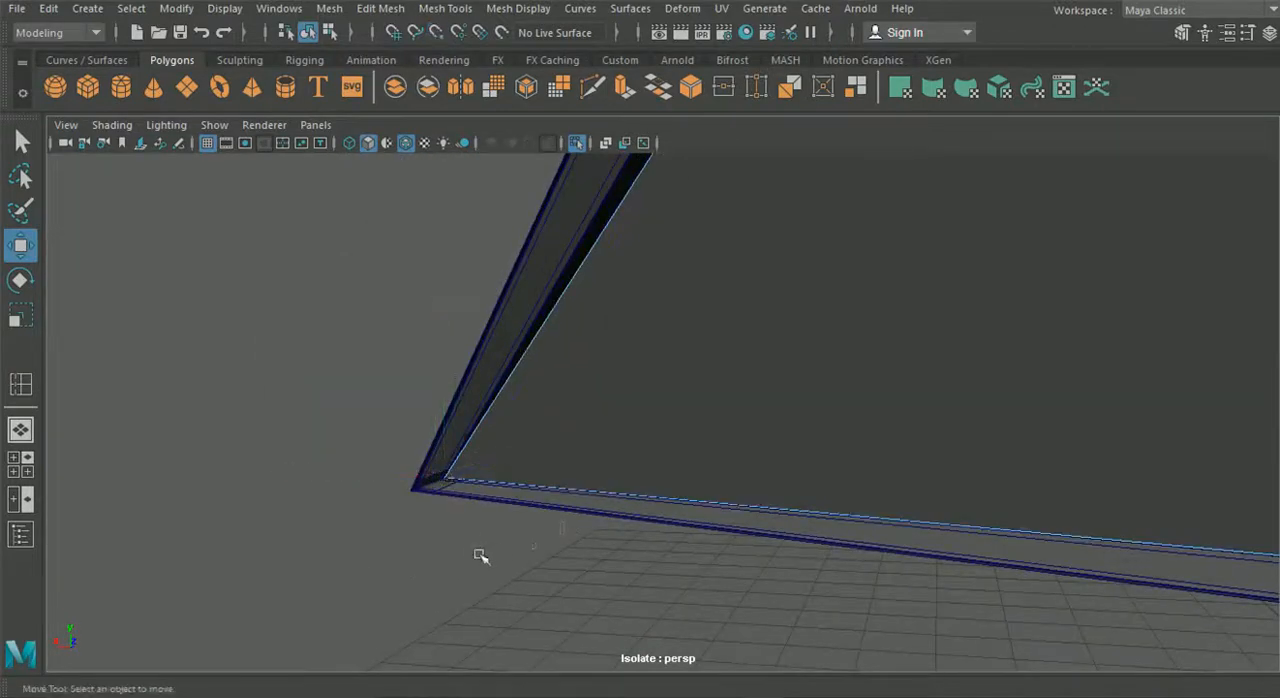
- Move the panel's upper bend vertex to the new edge loop at the frame's upper bend
left_click_drag(680, 554, 641, 545, "alt")
left_click_drag(610, 478, 668, 256, "alt")
middle_click_drag(668, 256, 597, 436, "alt")
left_click(579, 346)
left_click_drag(580, 348, 674, 394, "alt")
scroll(674, 394, "down", 3)
middle_click_drag(674, 394, 555, 497, "alt")
left_click_drag(555, 497, 737, 549, "alt")
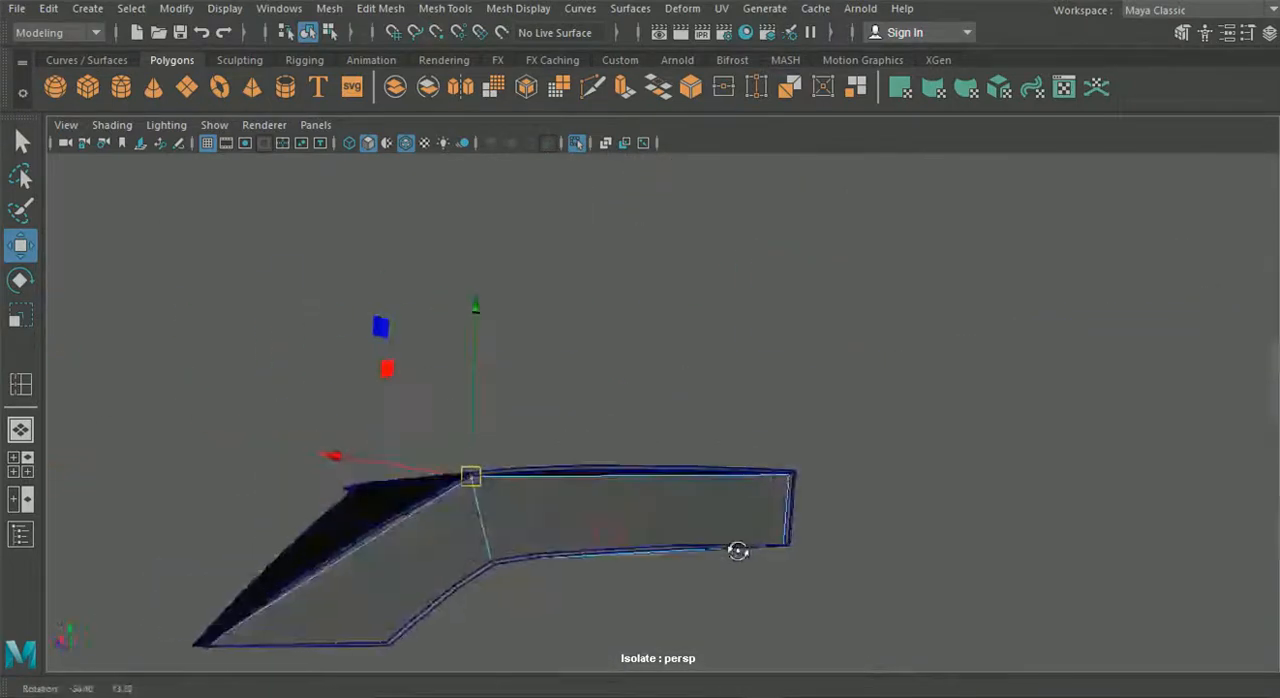
- Snap the panel's upper vertex at the inboard end to the frame's new edge loop and return to object mode
right_click_drag(737, 549, 766, 511, "alt")
middle_click_drag(766, 511, 714, 434, "alt")
right_click_drag(714, 434, 890, 588, "alt")
left_click_drag(890, 588, 717, 366, "alt")
middle_click_drag(717, 366, 755, 410, "alt")
right_click_drag(755, 410, 791, 411, "alt")
left_click_drag(791, 409, 900, 488)
key("v")
left_click_drag(846, 426, 843, 414)
right_click_drag(843, 414, 775, 415, "alt")
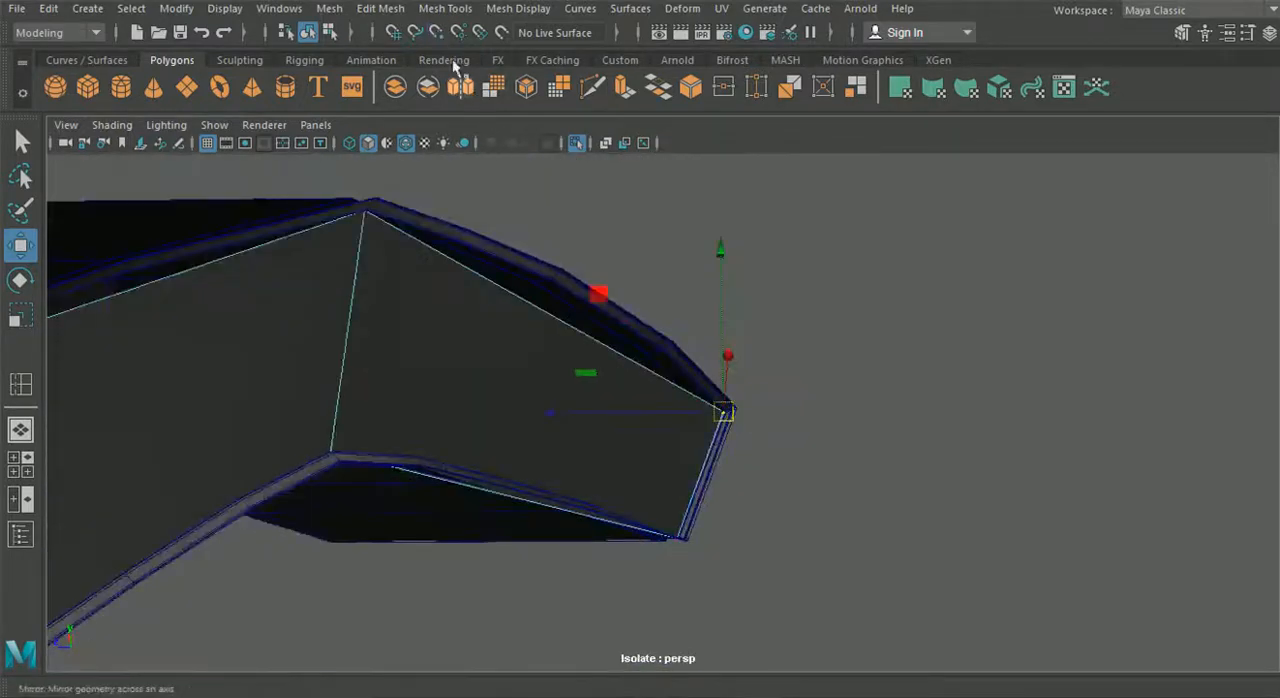
left_click(308, 32)
left_click_drag(777, 317, 629, 418, "alt")
scroll(660, 427, "up", 3)
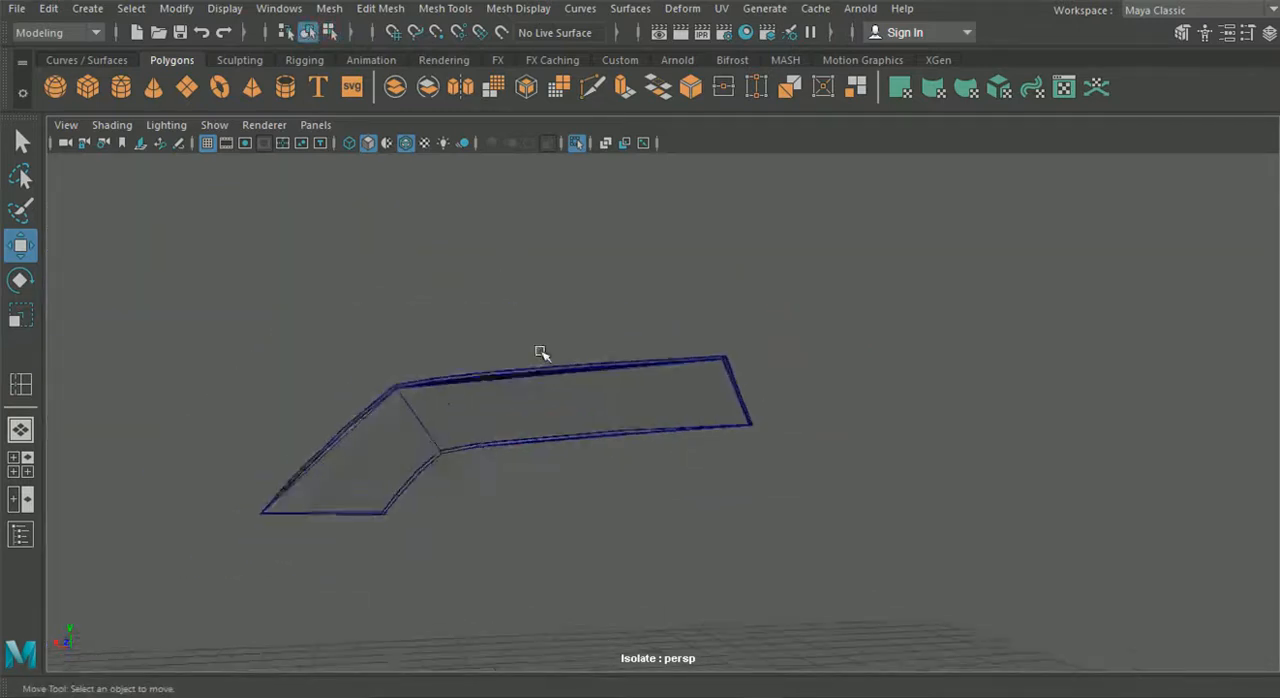
- Insert one lengthwise edge loop through the middle of the panel and five cross loops, three inboard and two outboard of the bend
left_click_drag(494, 371, 422, 386, "alt")
middle_click_drag(424, 386, 594, 374, "alt")
scroll(520, 383, "up", 3)
scroll(556, 383, "up", 2)
left_click(541, 382)
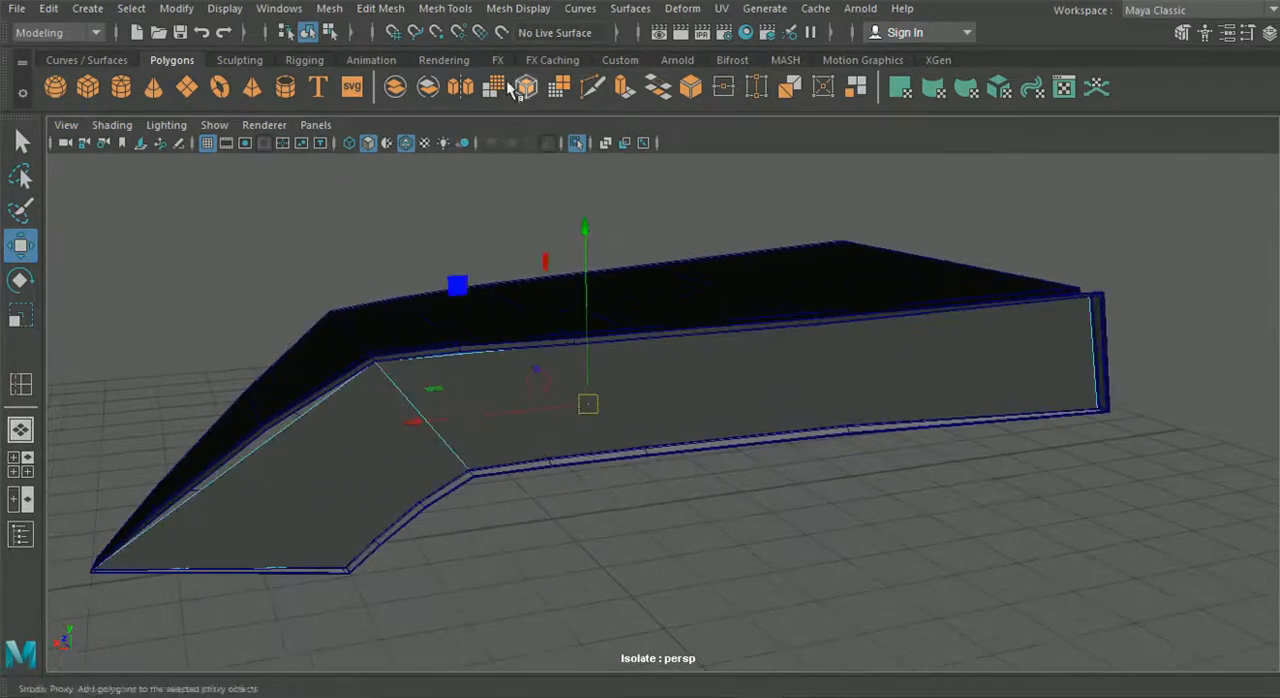
left_click(380, 8)
mouse_move(464, 14)
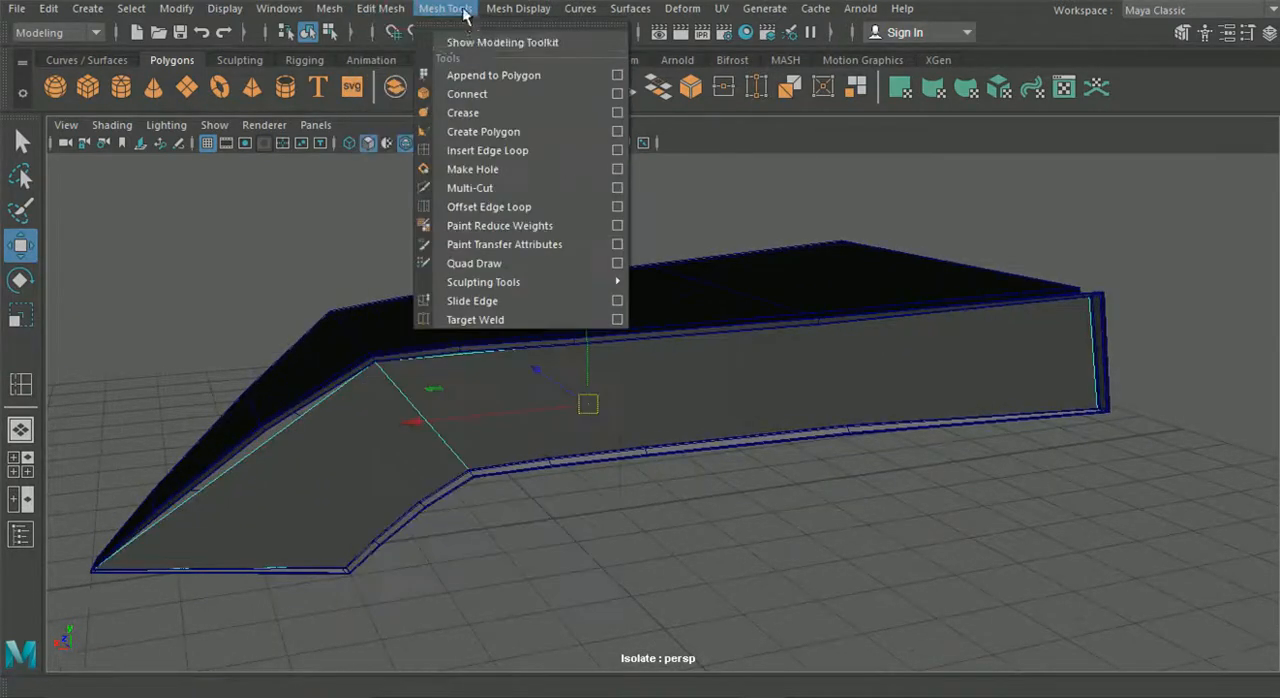
left_click(490, 151)
scroll(465, 401, "up", 2)
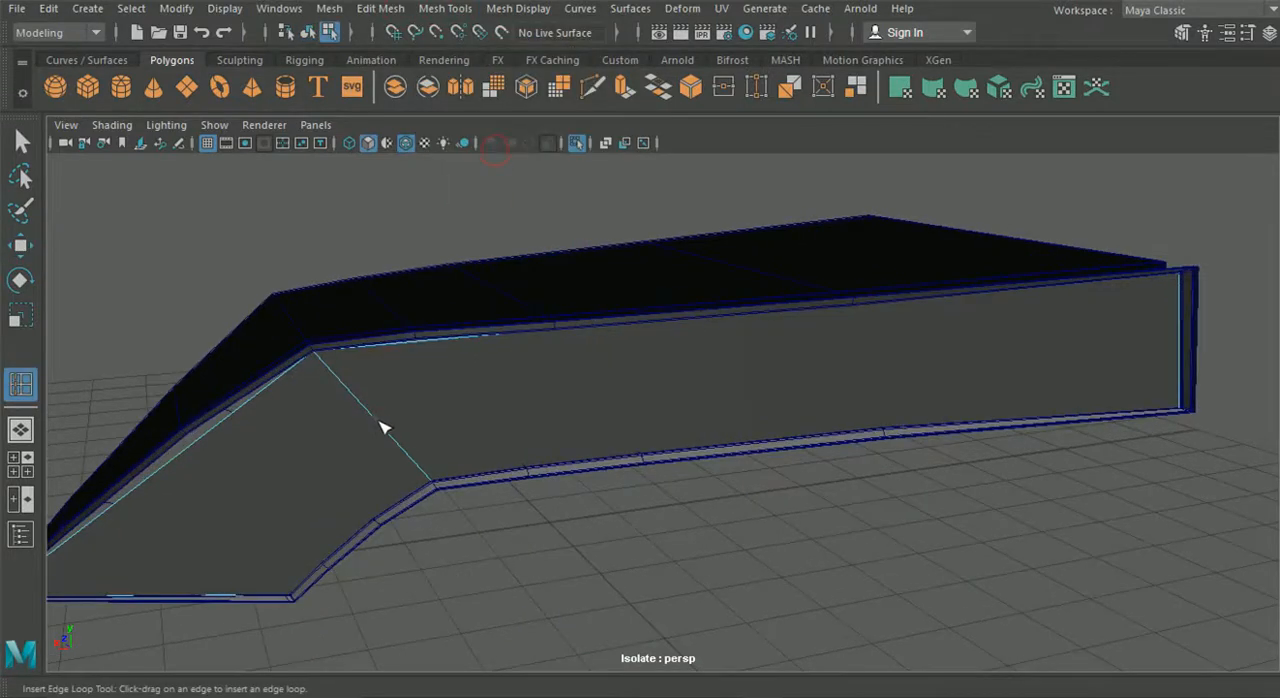
left_click_drag(381, 427, 364, 426)
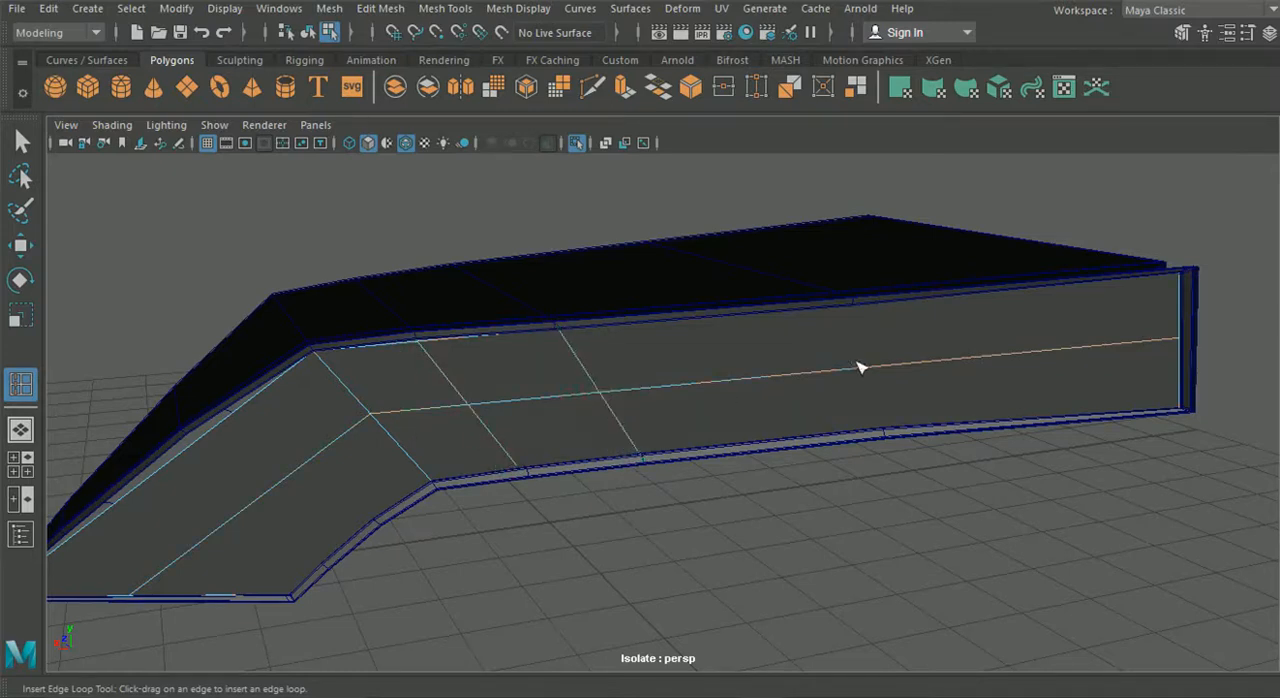
middle_click_drag(524, 432, 676, 380, "alt")
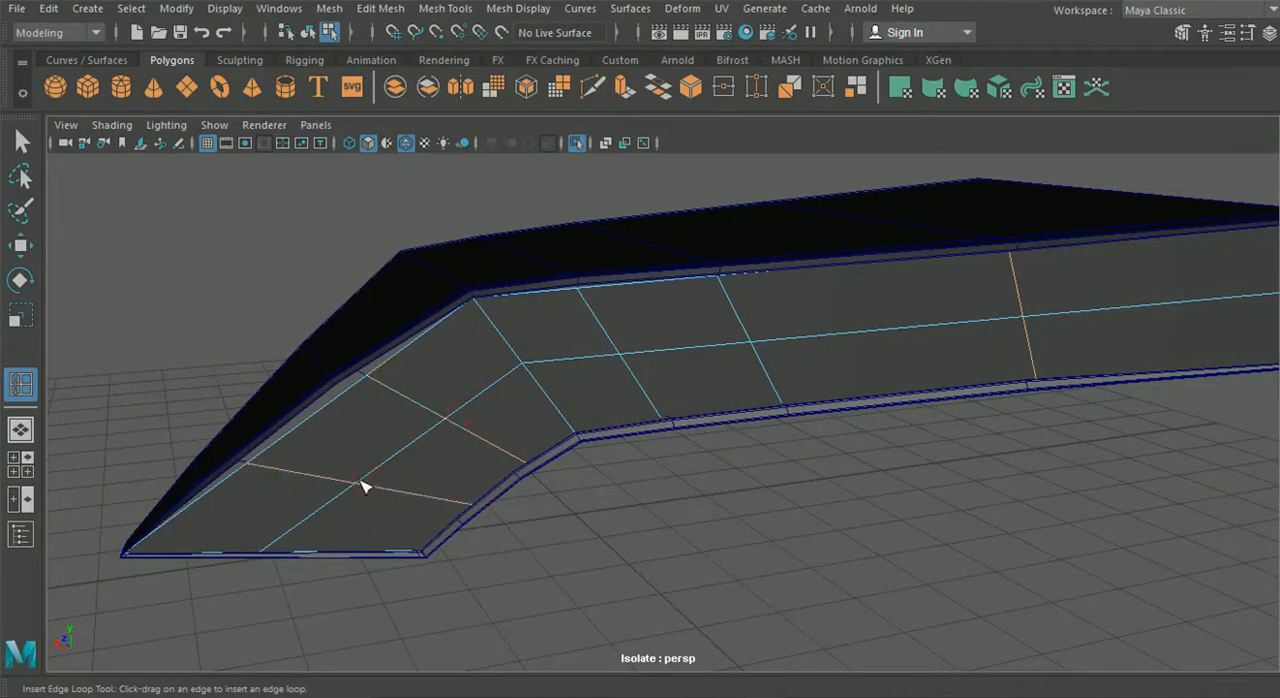
- Snap the upper-edge vertex of the panel's first cross loop outboard of the bend to the frame's inner edge
left_click(17, 133)
left_click_drag(374, 286, 357, 333, "alt")
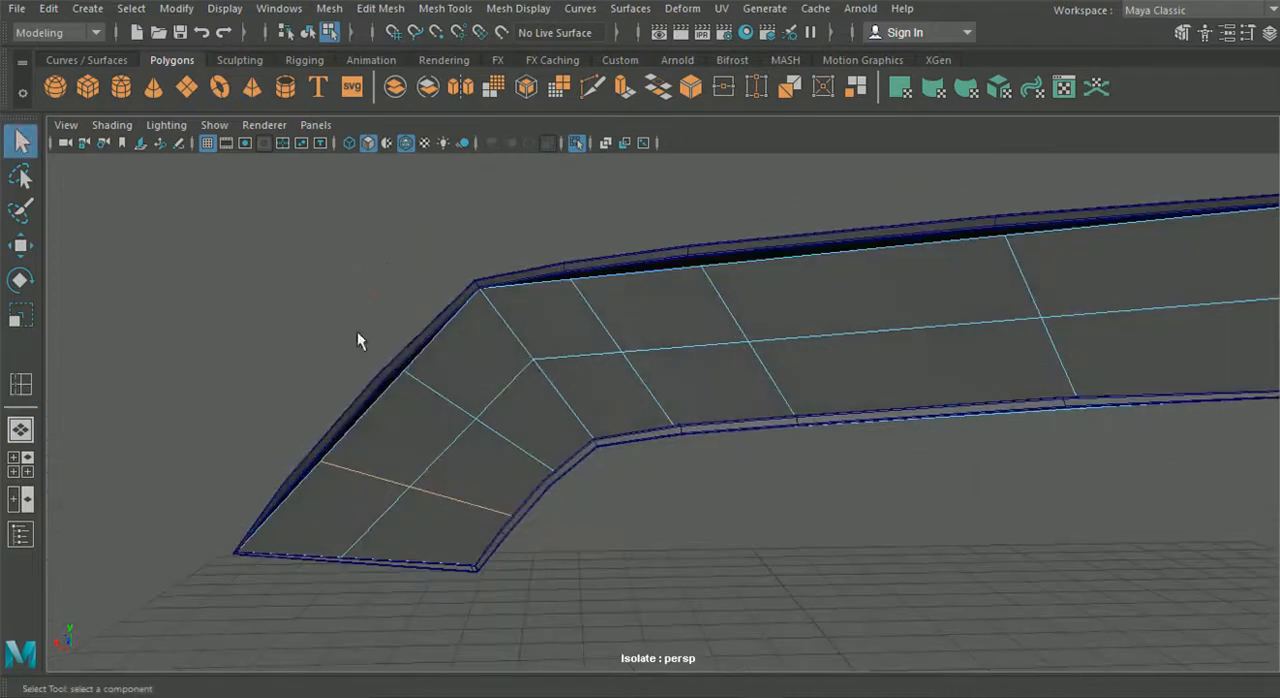
middle_click_drag(408, 343, 577, 357, "alt")
scroll(505, 383, "up", 5)
scroll(489, 380, "up", 5)
right_click_drag(489, 386, 401, 147)
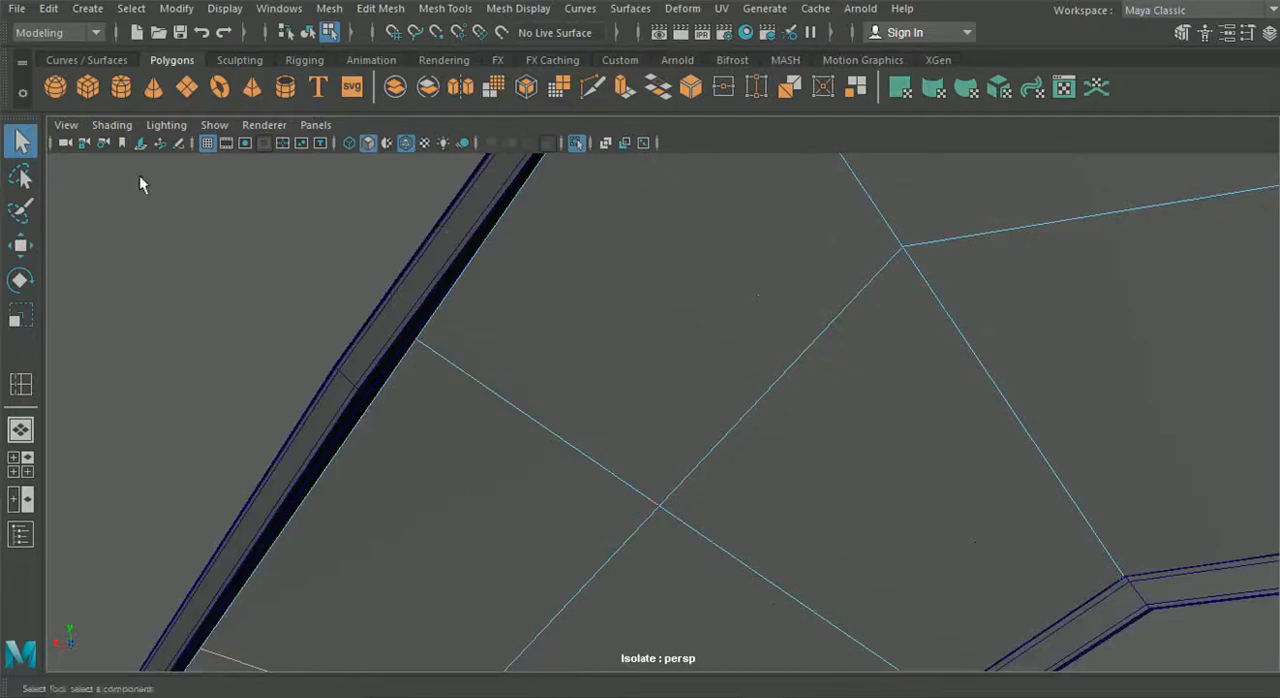
left_click_drag(466, 391, 466, 391)
left_click_drag(463, 388, 443, 407, "alt")
middle_click_drag(431, 449, 453, 413, "alt")
left_click(19, 246)
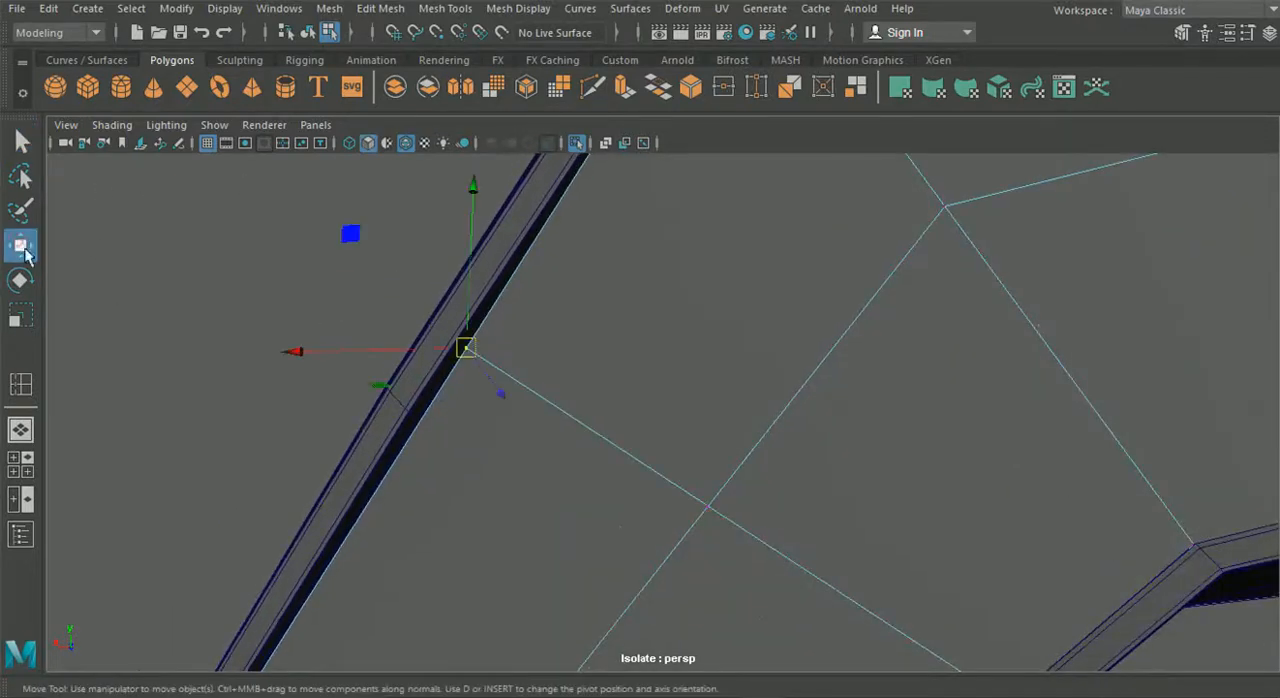
left_click_drag(474, 346, 488, 405)
left_click_drag(434, 469, 444, 419, "alt")
key("v")
left_click_drag(437, 340, 437, 341)
- Snap the remaining cross-loop vertices outboard of the bend, on the panel's upper and lower edges, to the frame
left_click_drag(246, 636, 223, 330, "alt")
key("v")
left_click_drag(373, 438, 318, 544)
scroll(449, 560, "down", 3)
left_click_drag(449, 560, 512, 361, "alt")
key("v")
left_click_drag(637, 189, 735, 265)
key("v")
left_click_drag(671, 222, 643, 246)
scroll(681, 342, "down", 3)
scroll(681, 342, "down", 2)
- Snap the upper-edge vertices of the panel's cross loops inboard of the bend to the frame's inner edge
left_click(851, 409)
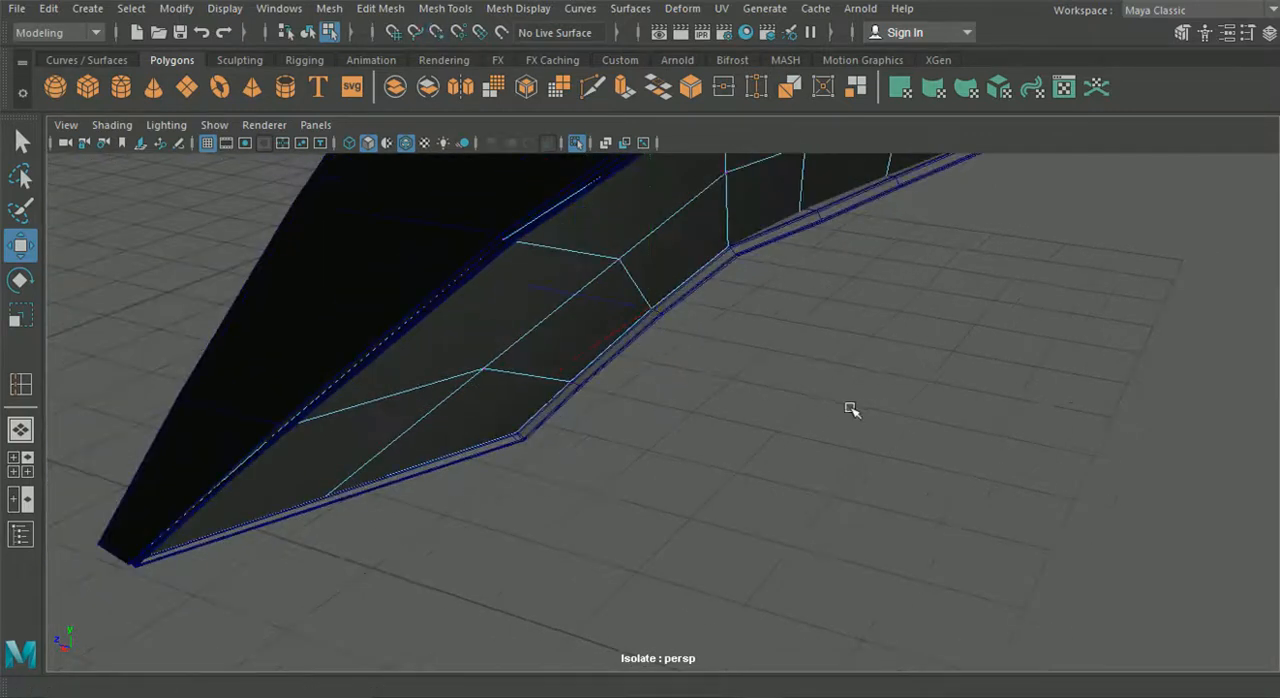
left_click_drag(851, 409, 737, 343, "alt")
middle_click_drag(737, 343, 595, 539, "alt")
right_click_drag(595, 539, 740, 417, "alt")
left_click_drag(740, 417, 789, 323, "alt")
left_click_drag(491, 373, 600, 468)
key("v")
left_click_drag(886, 614, 792, 444, "alt")
key("v")
scroll(829, 506, "down", 1)
middle_click_drag(829, 506, 656, 460, "alt")
scroll(656, 460, "up", 2)
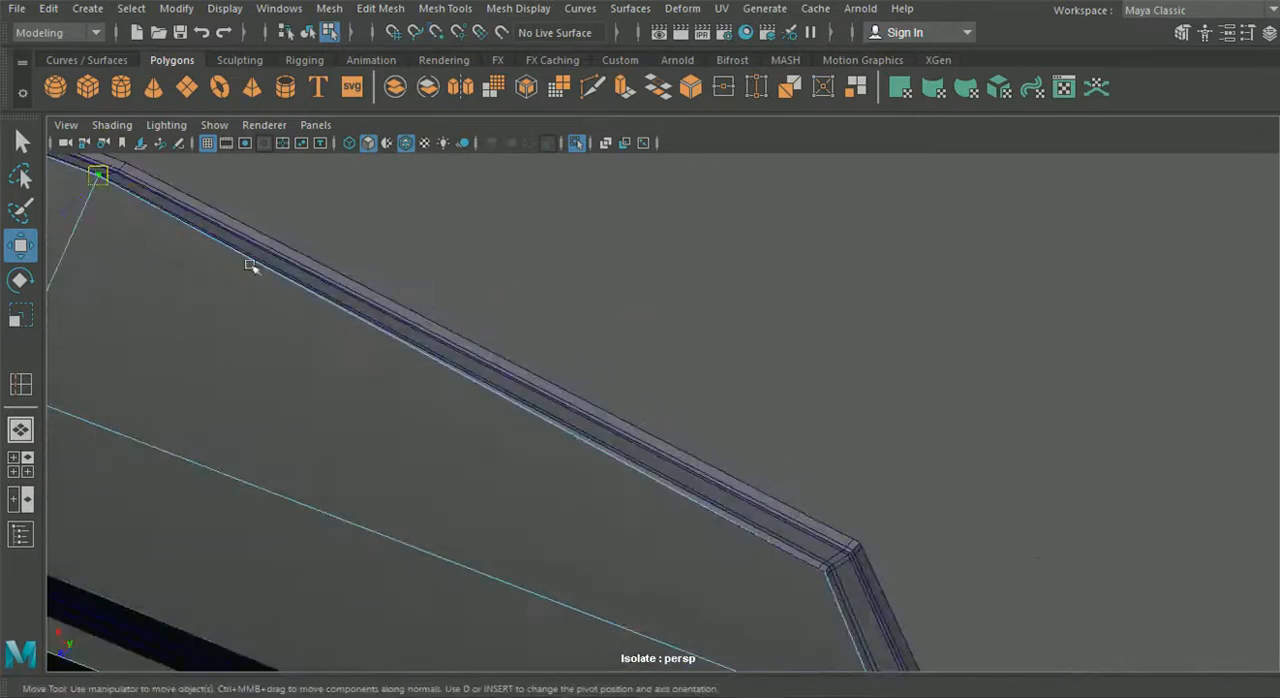
left_click_drag(117, 209, 120, 178)
left_click_drag(803, 557, 851, 562)
- Snap the lower-edge vertex of the second cross loop inboard of the bend to the frame's matching corner
scroll(740, 525, "down", 2)
left_click(463, 399)
left_click_drag(463, 399, 457, 257, "alt")
left_click(490, 318)
left_click_drag(752, 438, 773, 344, "alt")
key("v")
left_click(307, 32)
left_click_drag(455, 280, 597, 409, "alt")
middle_click_drag(597, 409, 637, 440, "alt")
right_click_drag(428, 268, 465, 291, "alt")
right_click_drag(462, 139, 380, 144)
left_click_drag(408, 283, 677, 567)
key("v")
left_click_drag(527, 432, 532, 437)
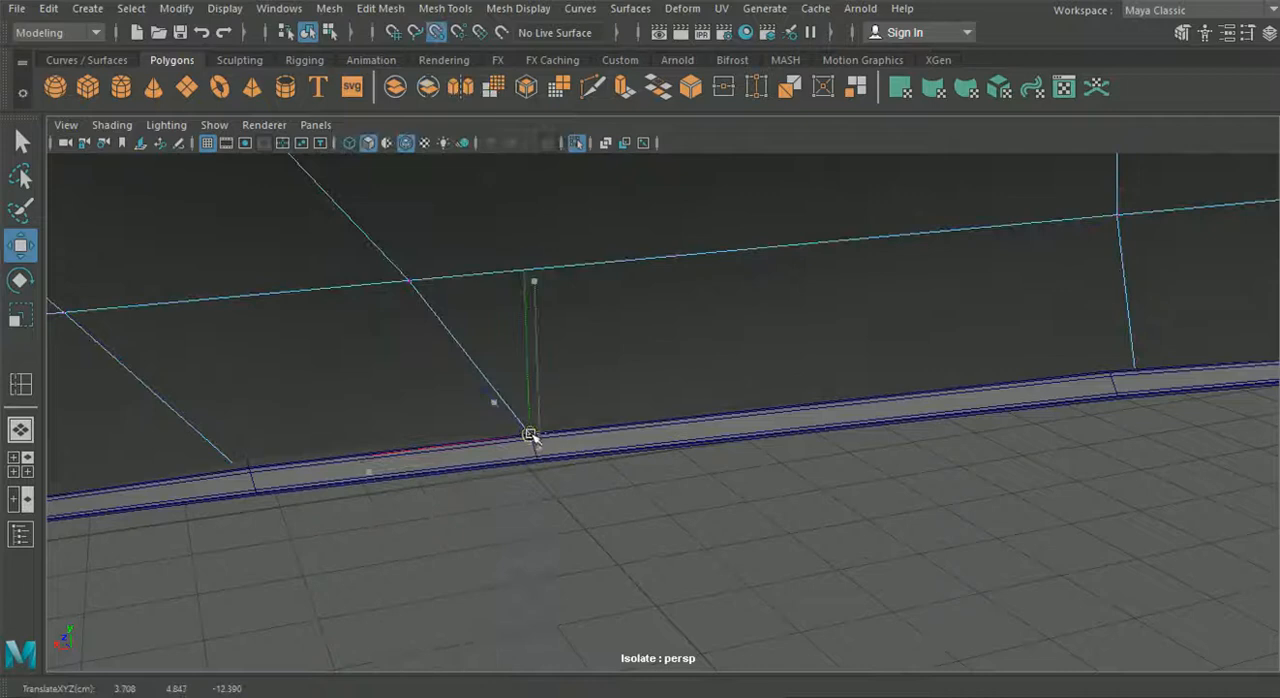
- Snap the lower-edge vertices of the first and third cross loops inboard of the bend to the frame
left_click_drag(305, 587, 166, 394)
key("v")
left_click_drag(251, 472, 250, 470)
left_click_drag(1076, 315, 1168, 430)
left_click_drag(1135, 386, 1114, 372)
right_click_drag(1114, 372, 969, 366, "alt")
middle_click_drag(969, 366, 637, 375, "alt")
right_click_drag(635, 373, 529, 471, "alt")
left_click_drag(529, 471, 425, 445, "alt")
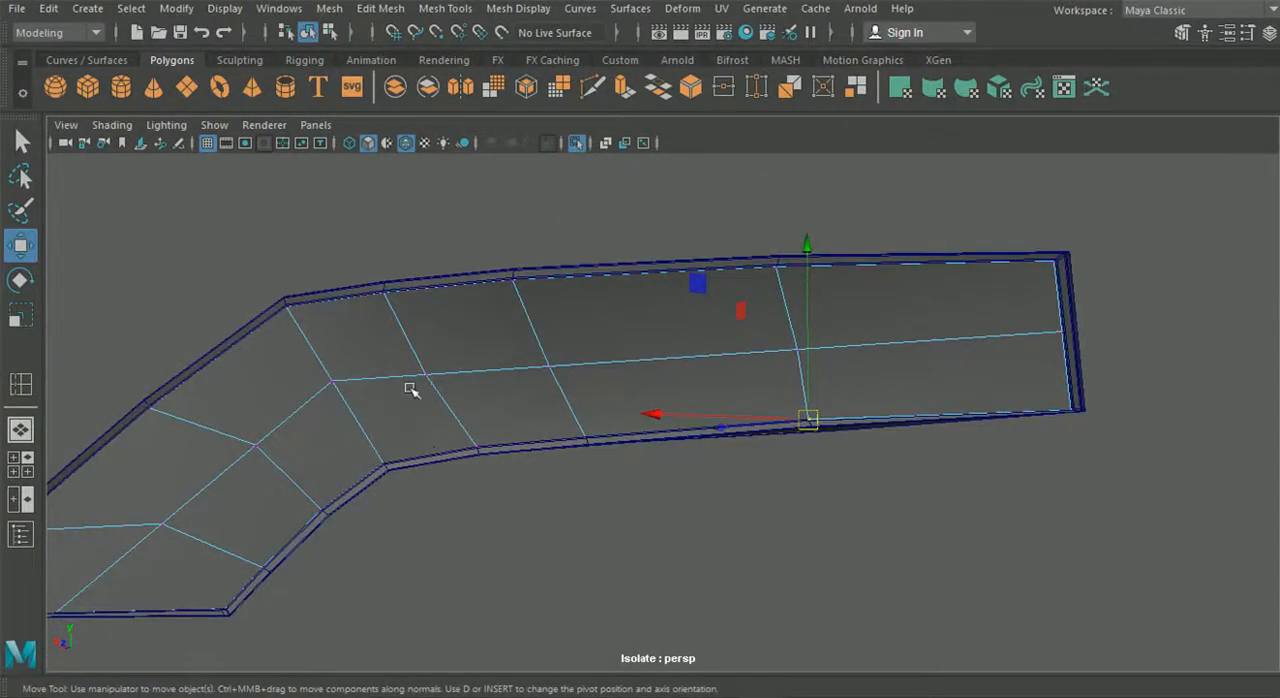
- Delete the lengthwise edge loop running through the middle of the panel, including its vertices
left_click_drag(374, 365, 460, 331, "alt")
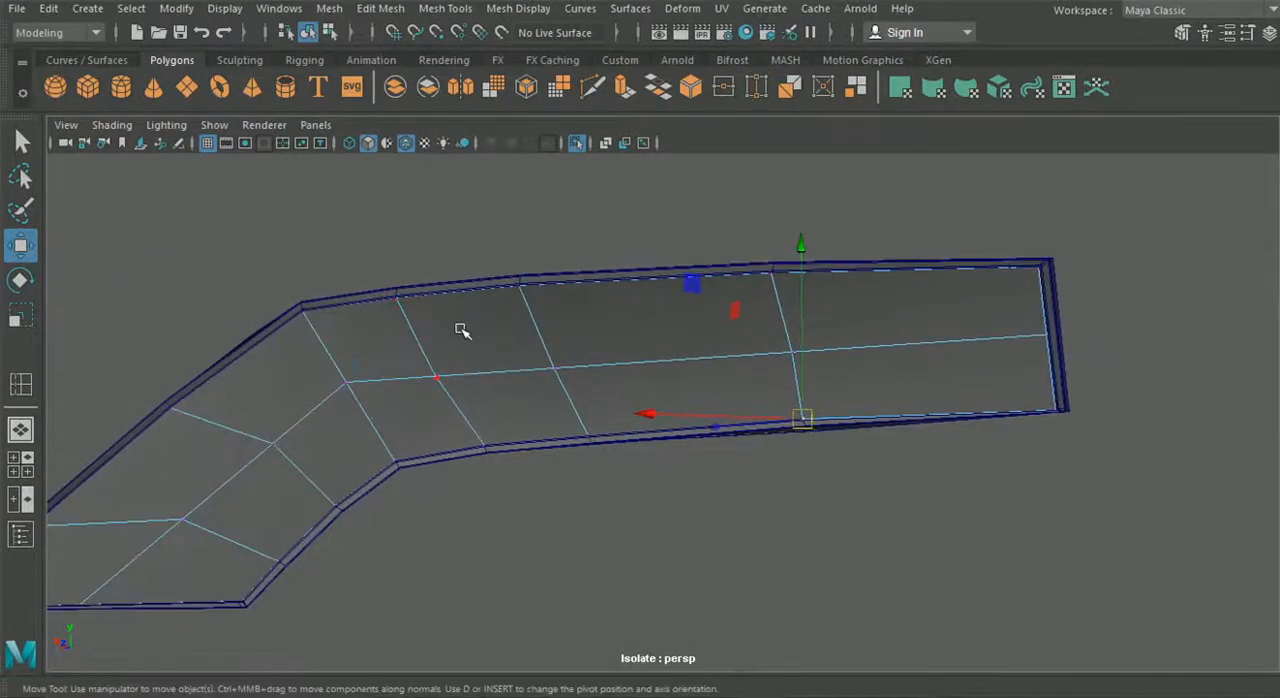
right_click(465, 267)
right_click_drag(465, 267, 460, 87)
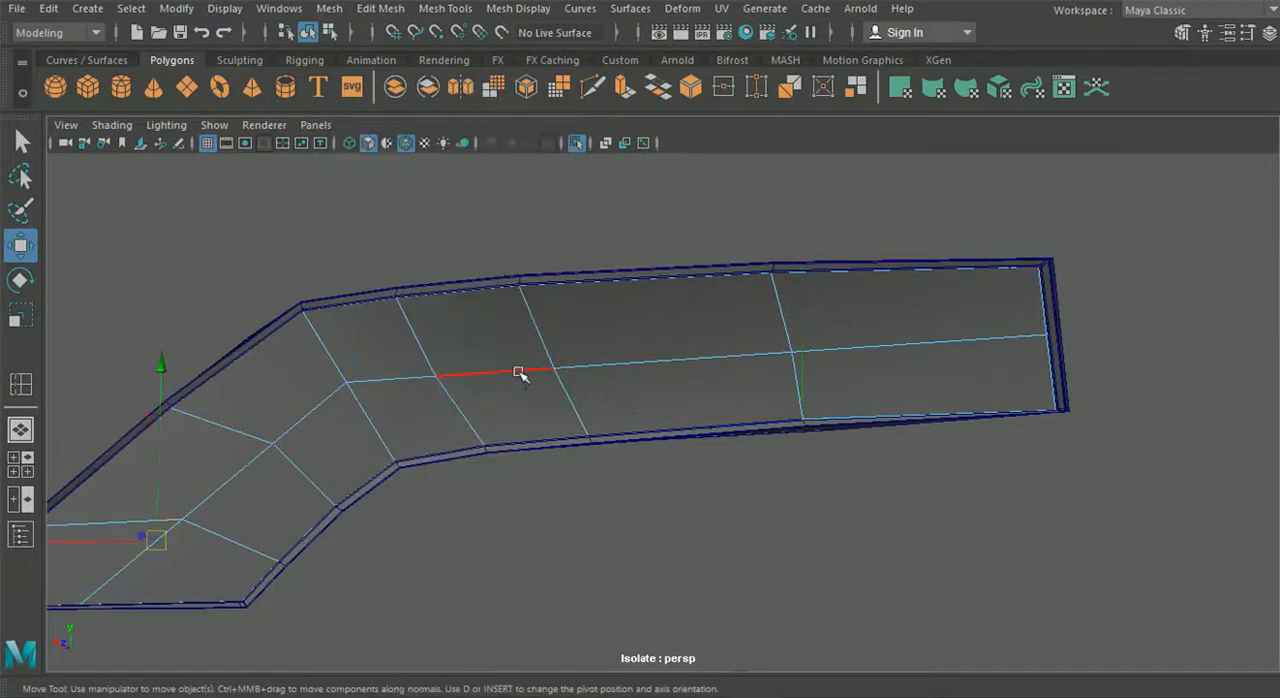
double_click(520, 374)
left_click(445, 8)
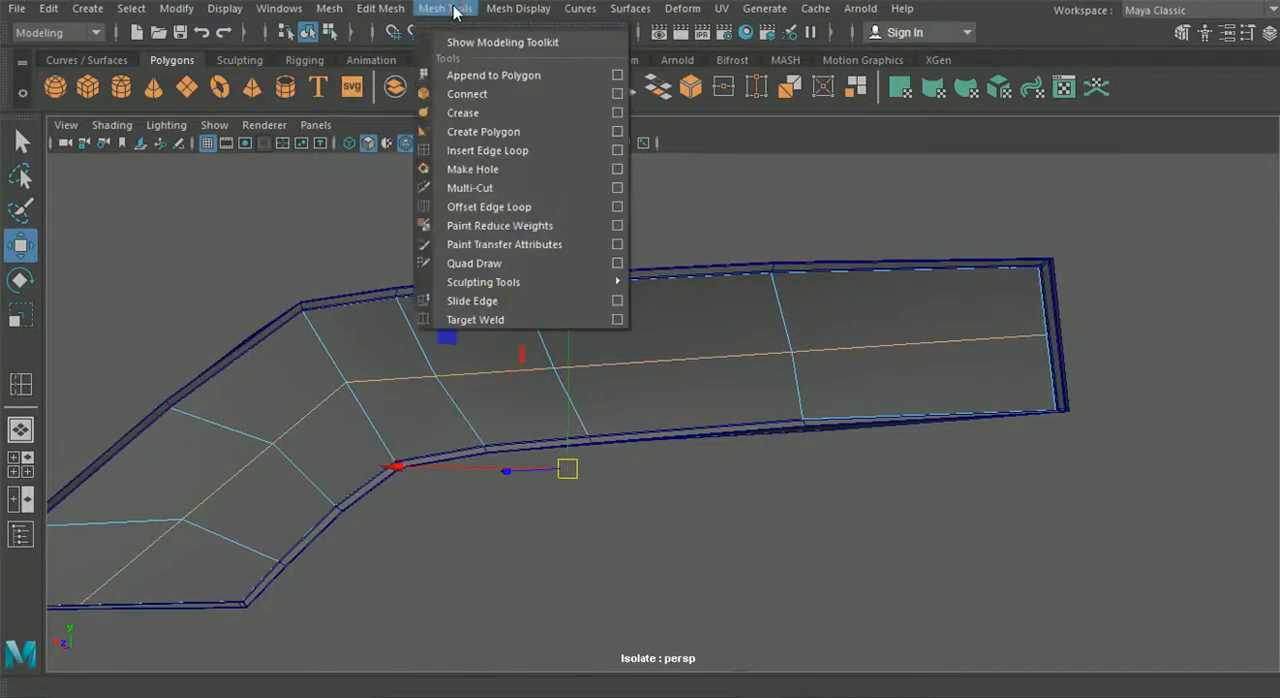
mouse_move(390, 12)
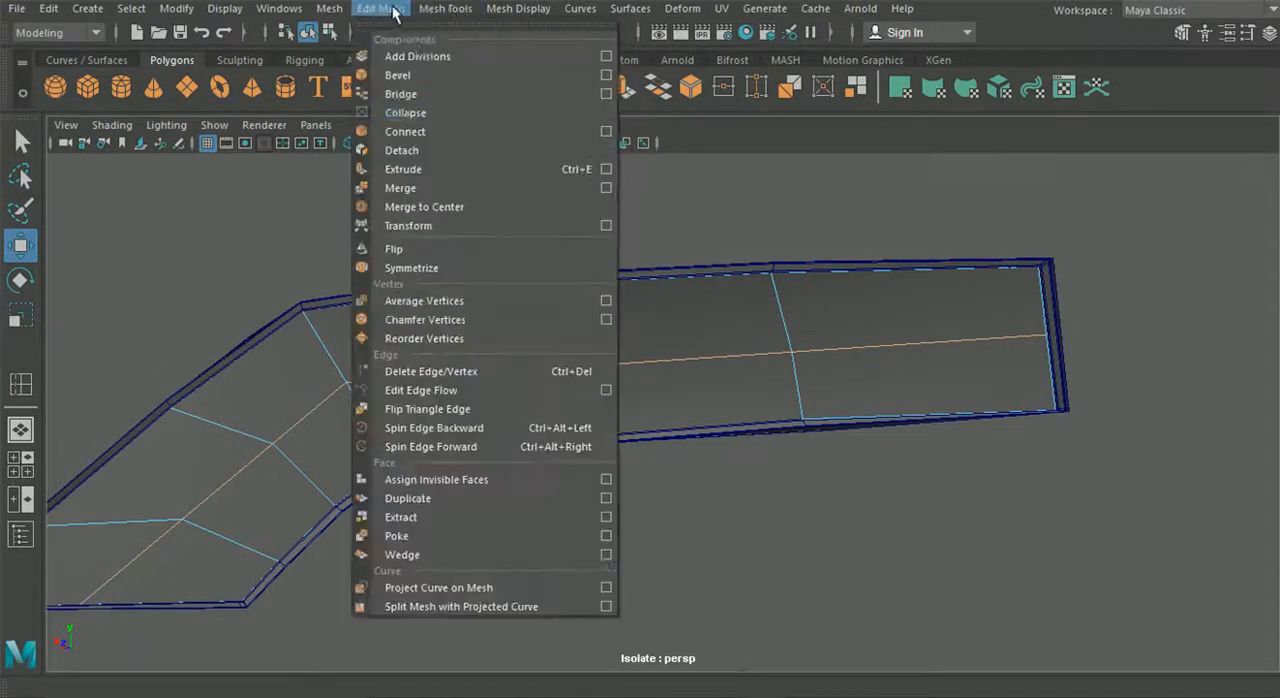
left_click(447, 371)
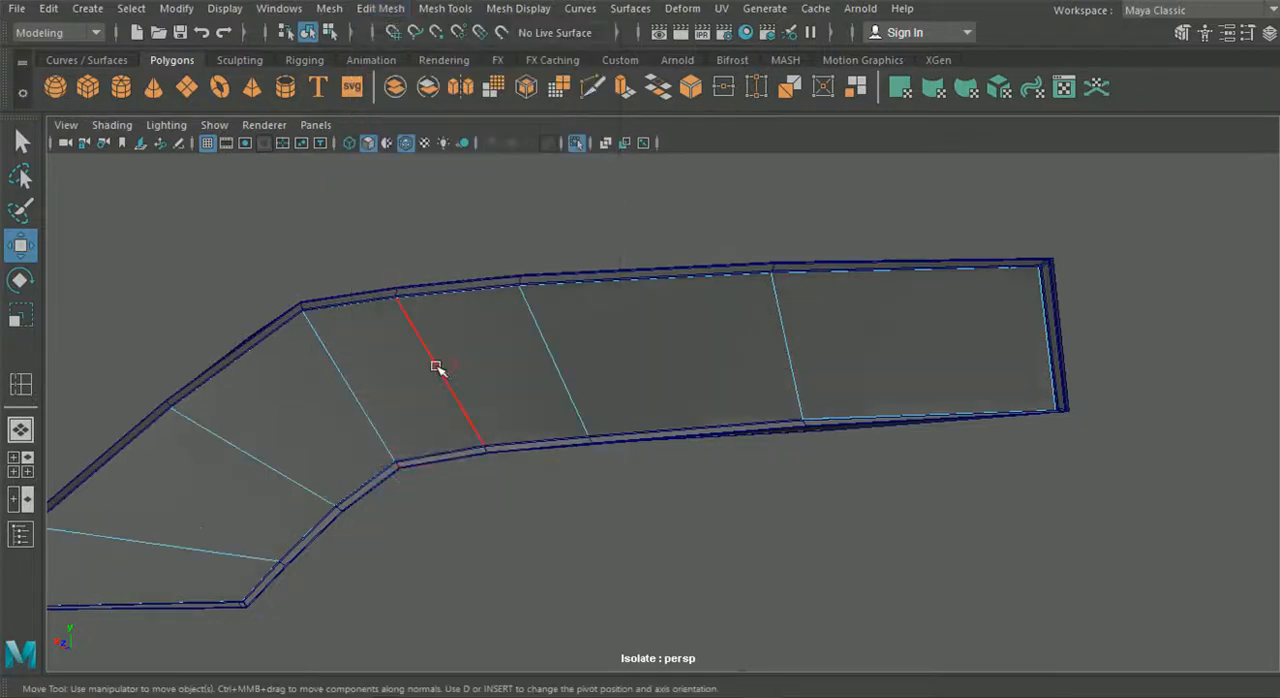
- Insert supporting edge loops close to the panel's upper and lower borders and its inboard and outboard ends
left_click_drag(462, 433, 543, 447, "alt")
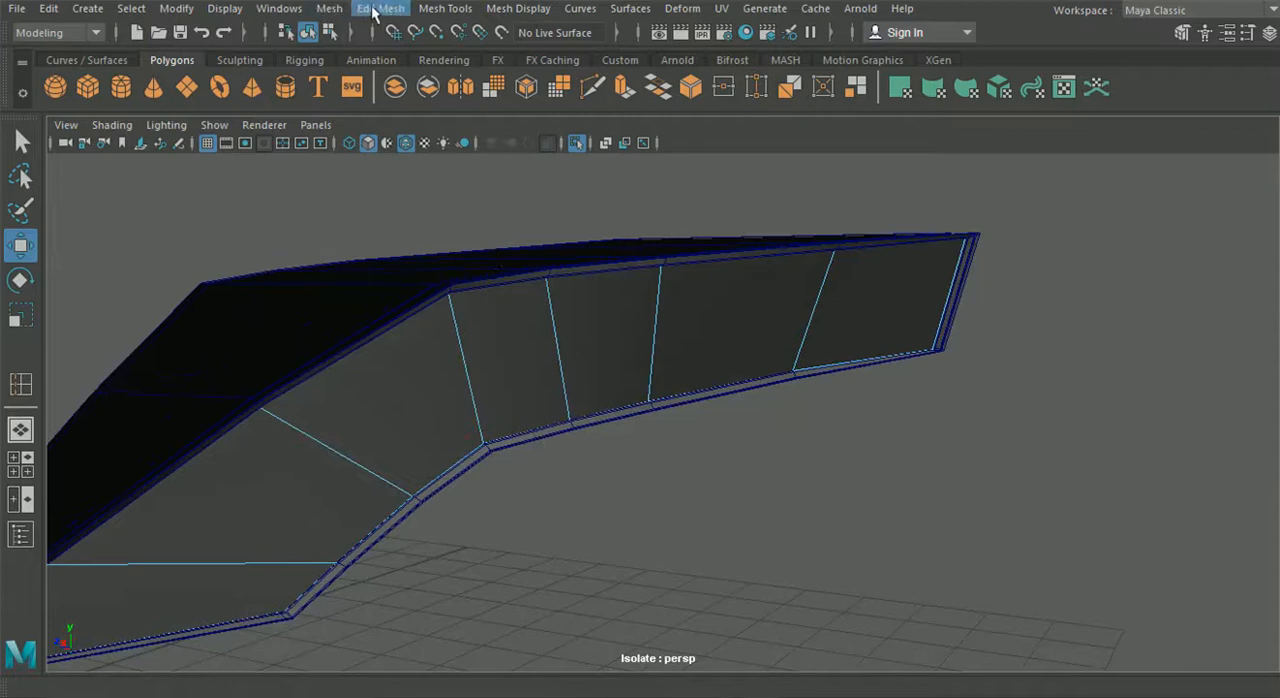
left_click(445, 8)
left_click(489, 143)
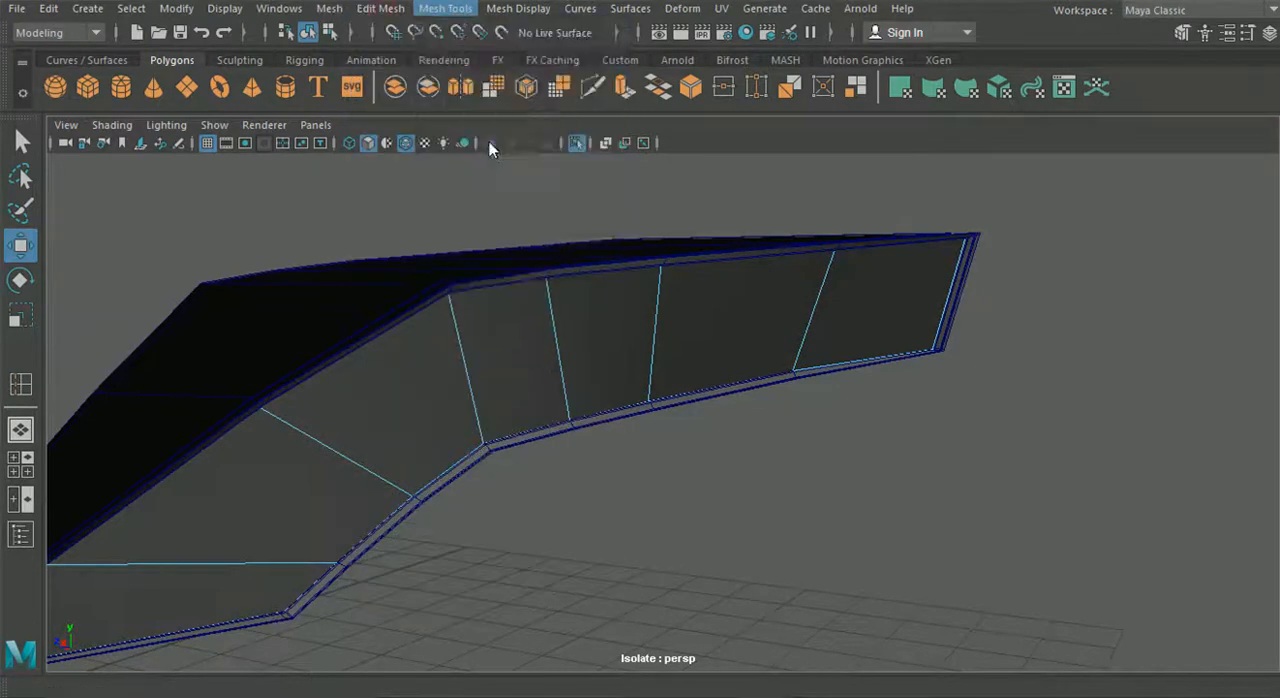
left_click_drag(558, 316, 566, 424)
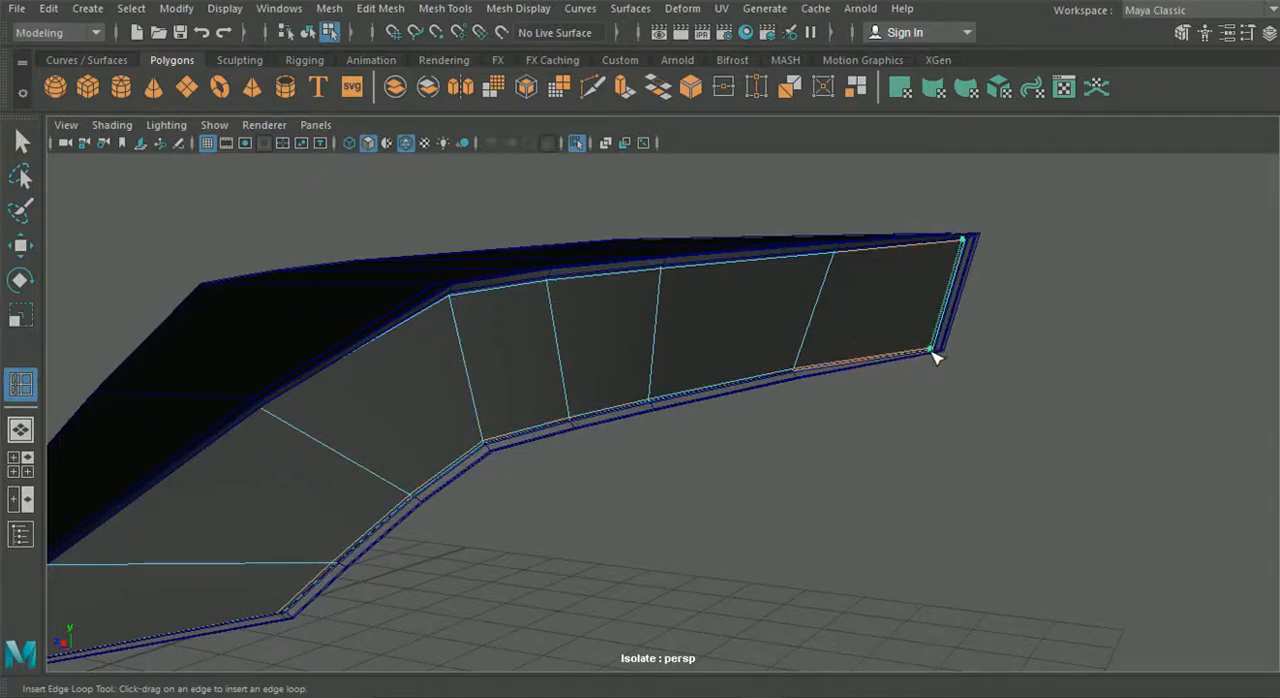
left_click_drag(604, 500, 617, 446, "alt")
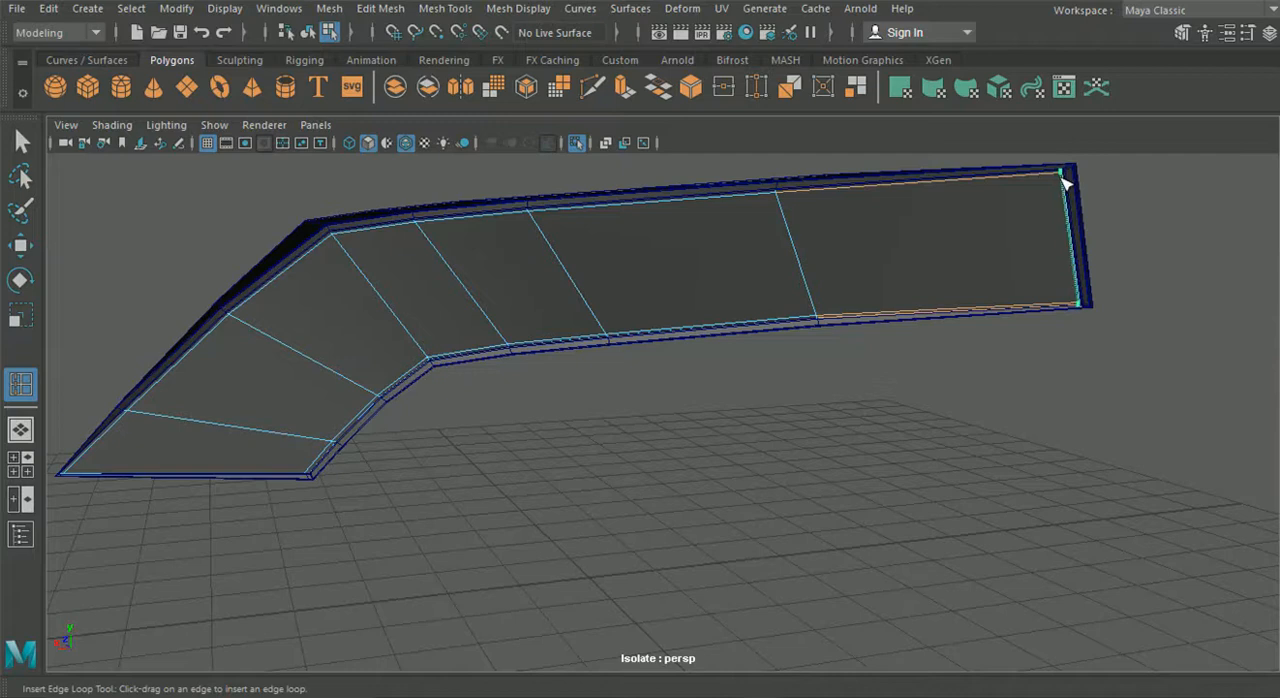
middle_click_drag(517, 355, 692, 316, "alt")
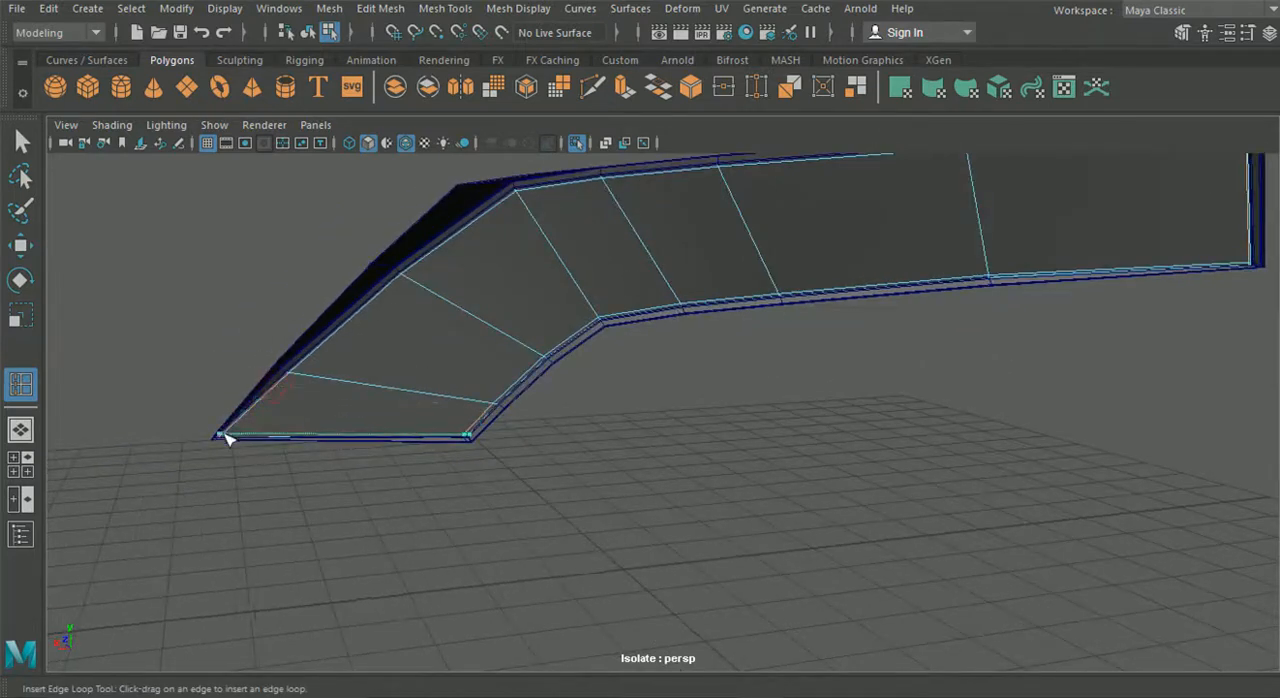
- Return to object mode, turn on smooth preview for the panel and the frame, and end the isolated view
left_click(20, 141)
left_click_drag(400, 190, 388, 307, "alt")
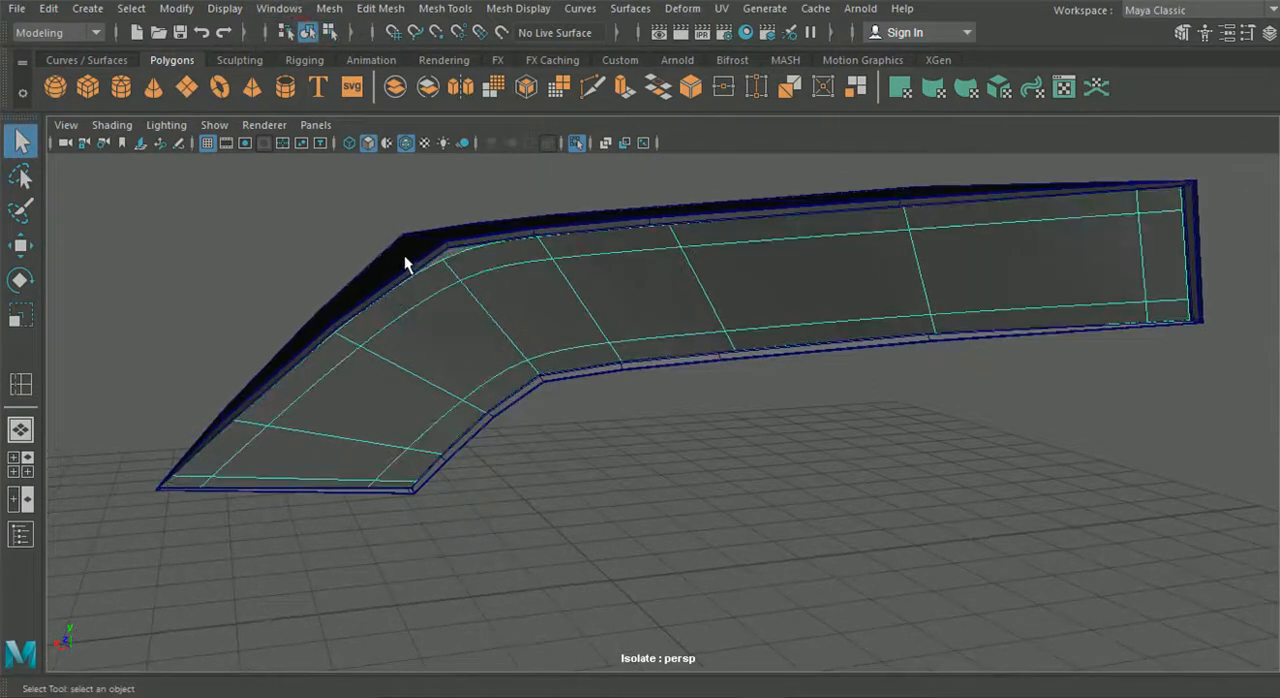
left_click(366, 306)
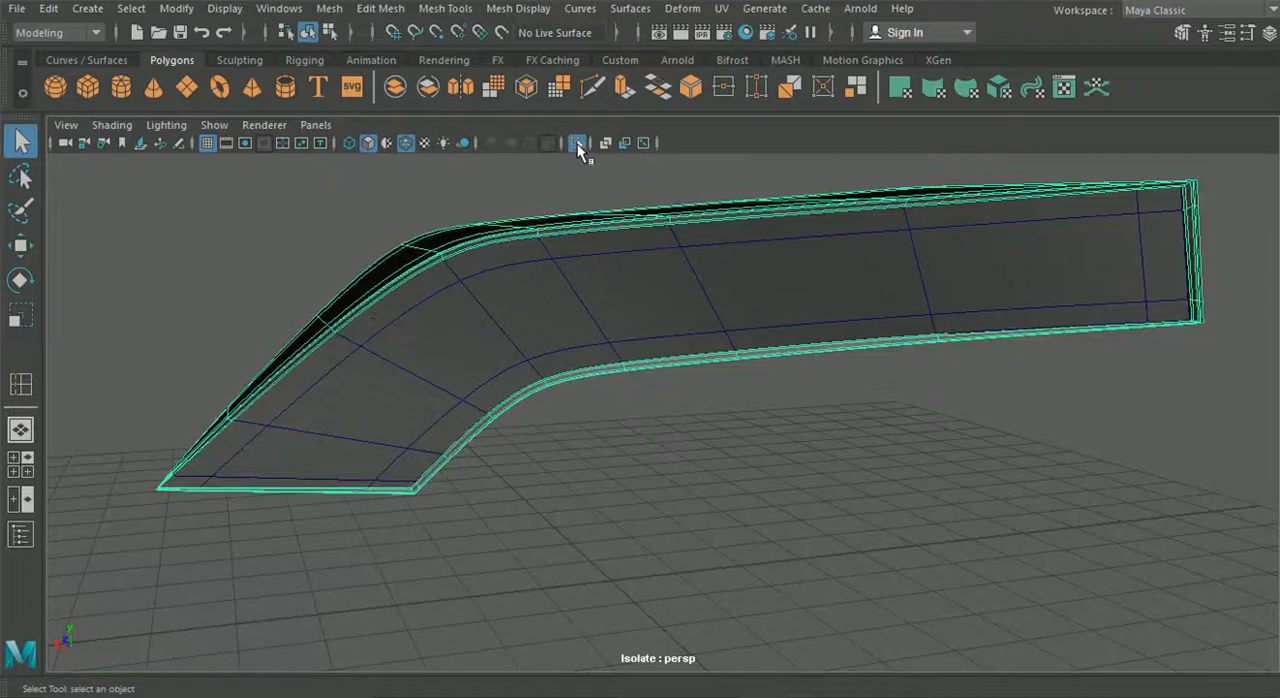
left_click(577, 143)
left_click_drag(514, 429, 349, 380, "alt")
- Assign the transparent blinn1 material to the tail light panel using the Hypershade, and close the Hypershade
left_click_drag(200, 338, 580, 462, "alt")
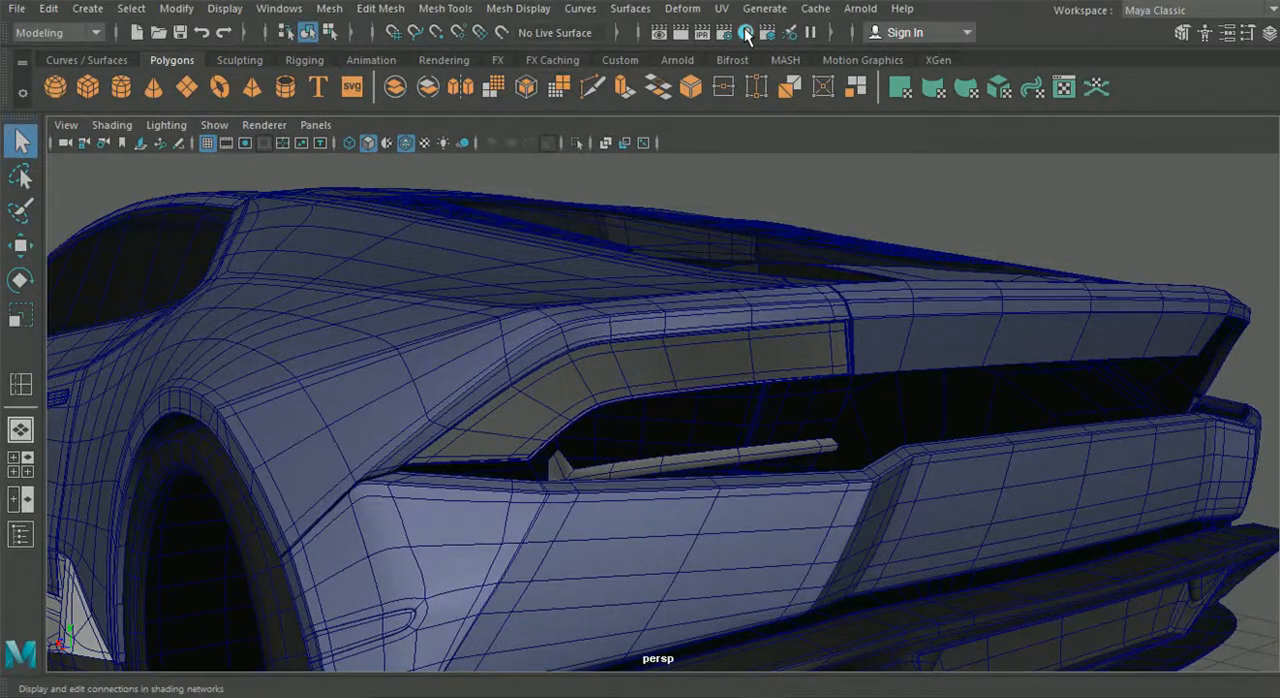
left_click(745, 32)
left_click_drag(365, 72, 768, 434)
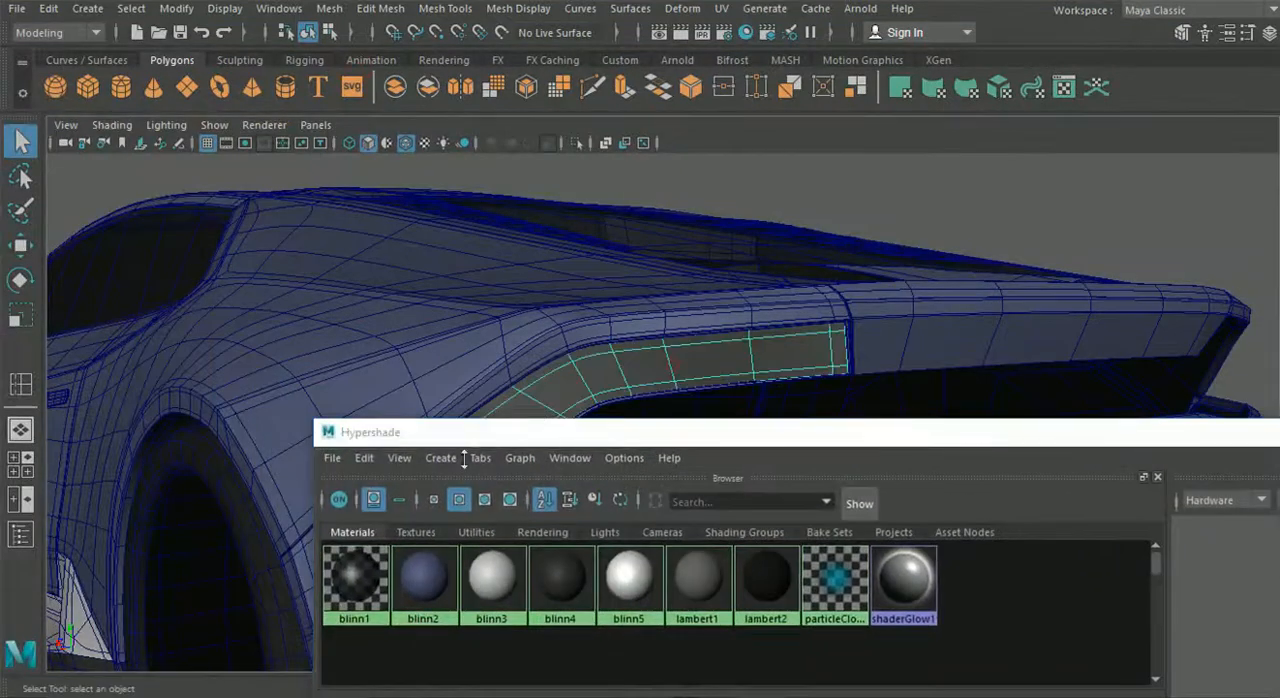
right_click_drag(356, 578, 345, 377)
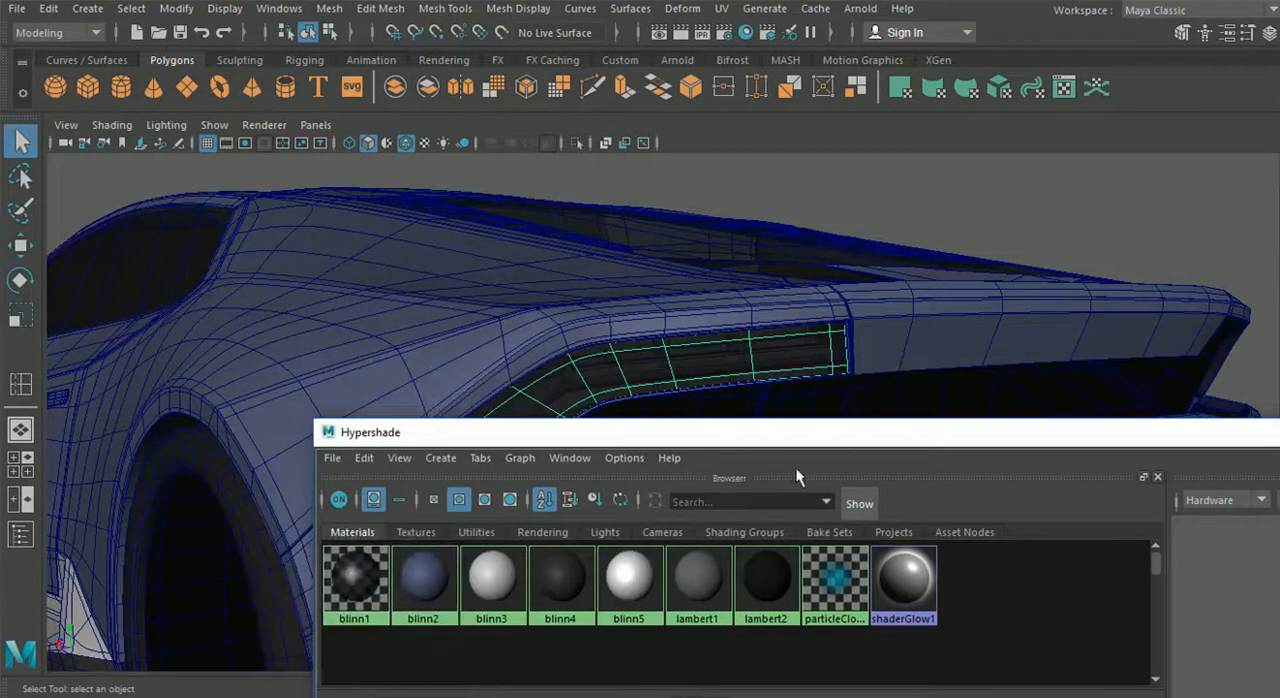
left_click_drag(784, 431, 455, 435)
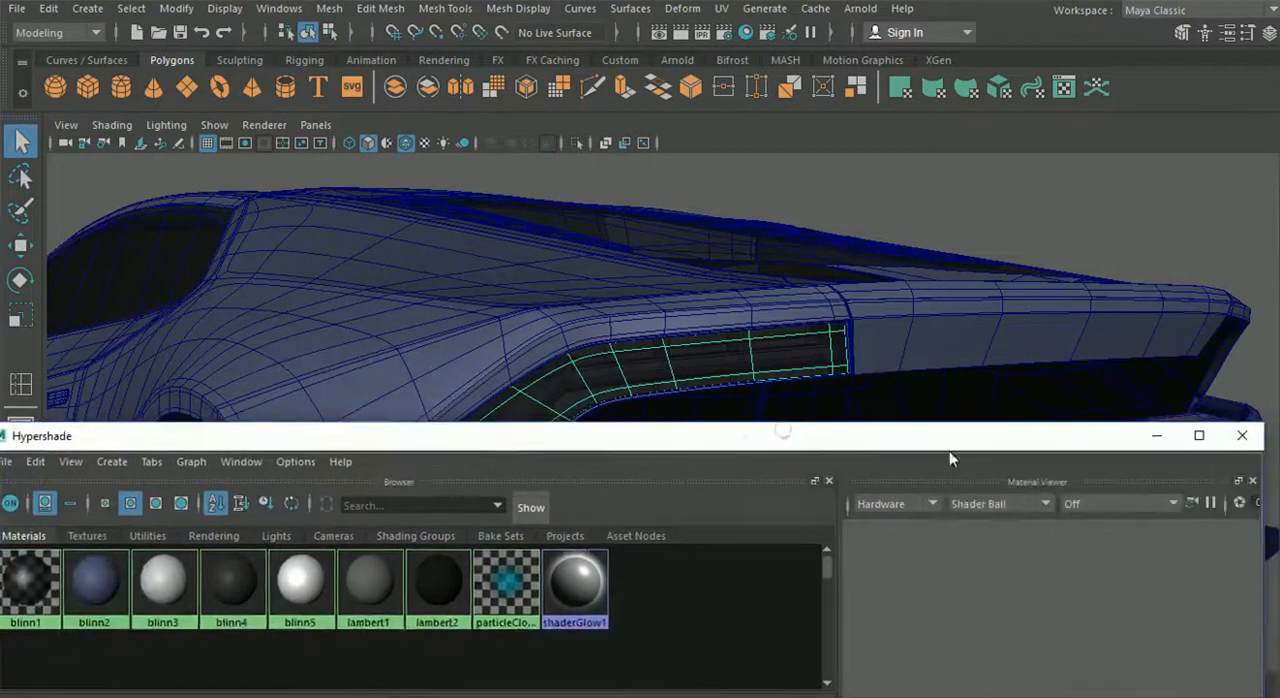
left_click(1242, 435)
- Inspect the transparent tail light panel's fit within the rear bodywork from several close angles
left_click_drag(1098, 207, 670, 384, "alt")
scroll(780, 421, "up", 3)
scroll(645, 401, "up", 3)
middle_click_drag(670, 384, 663, 423, "alt")
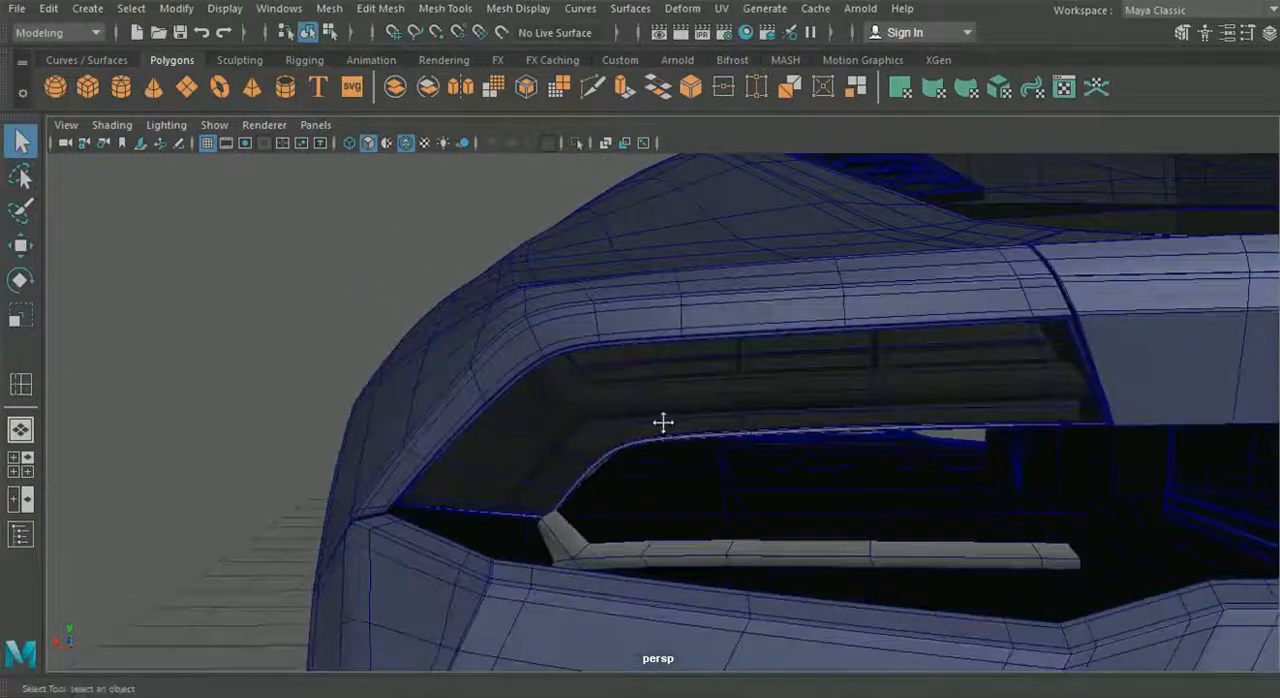
scroll(649, 429, "up", 4)
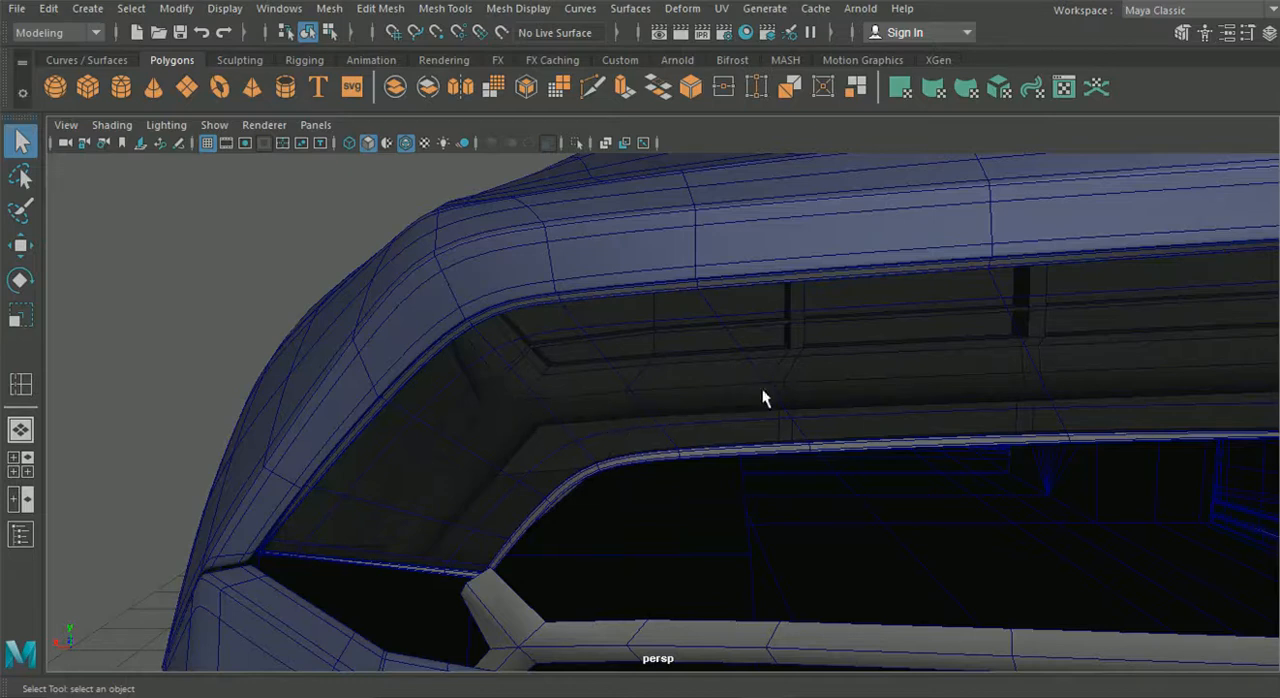
left_click_drag(737, 400, 846, 397, "alt")
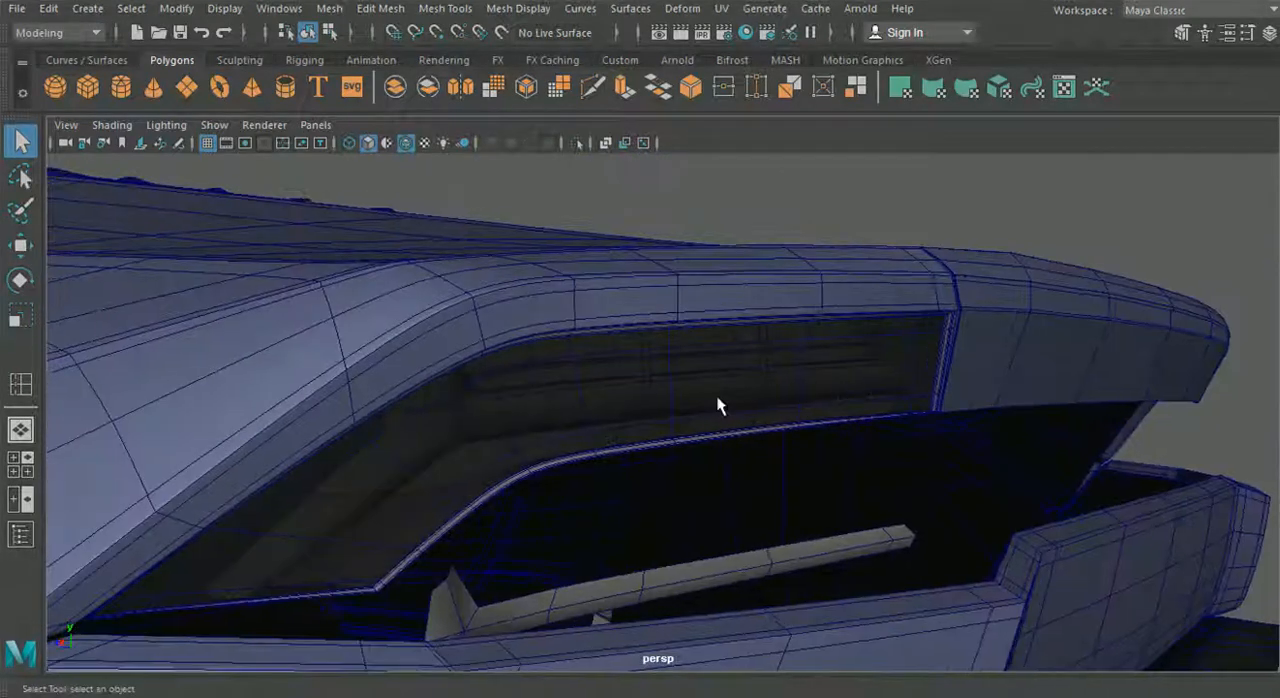
middle_click_drag(528, 433, 698, 380, "alt")
left_click_drag(660, 398, 597, 411, "alt")
- Review the whole car model from the side, front and rear
scroll(597, 411, "down", 10)
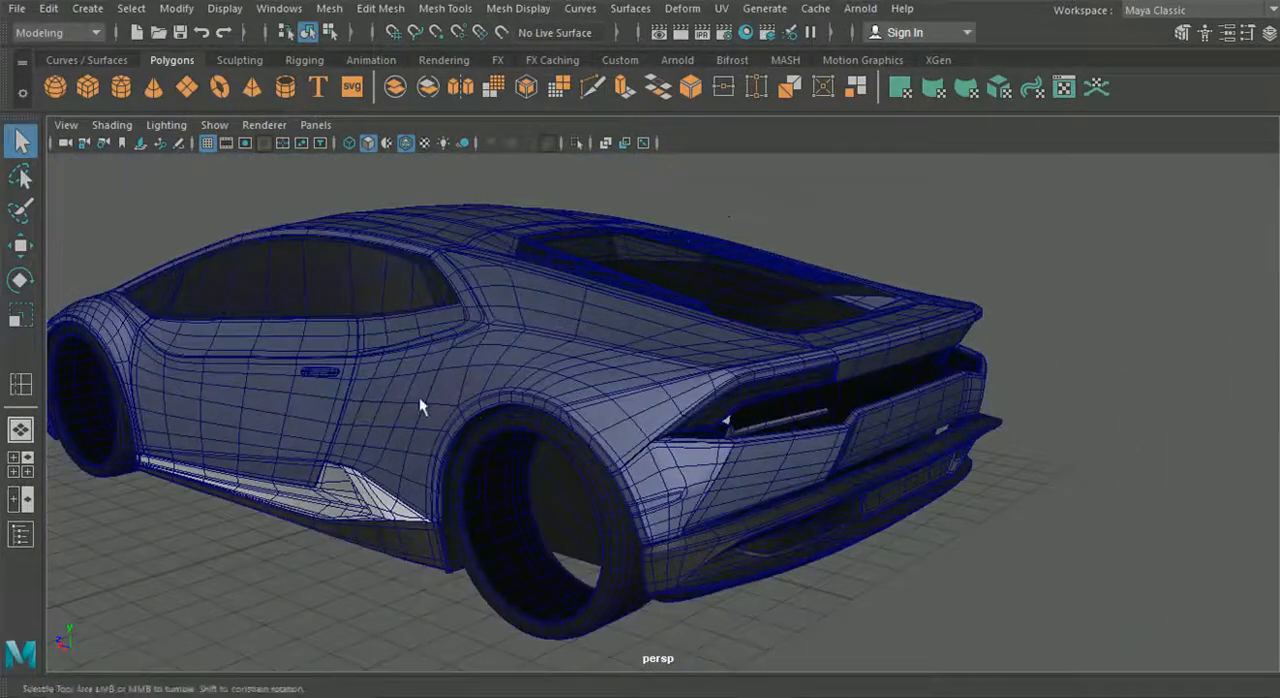
left_click_drag(419, 397, 510, 355, "alt")
middle_click_drag(367, 403, 395, 387, "alt")
scroll(656, 372, "up", 2)
scroll(395, 387, "down", 2)
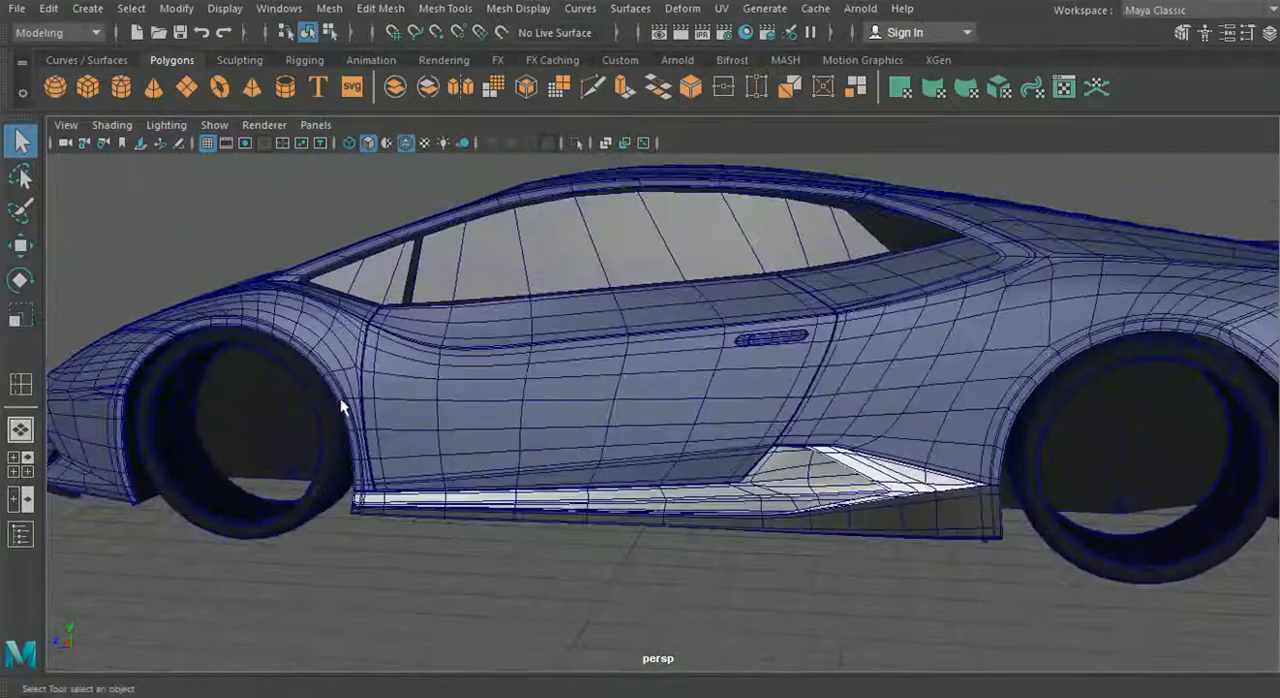
left_click_drag(310, 410, 433, 426, "alt")
scroll(431, 427, "down", 9)
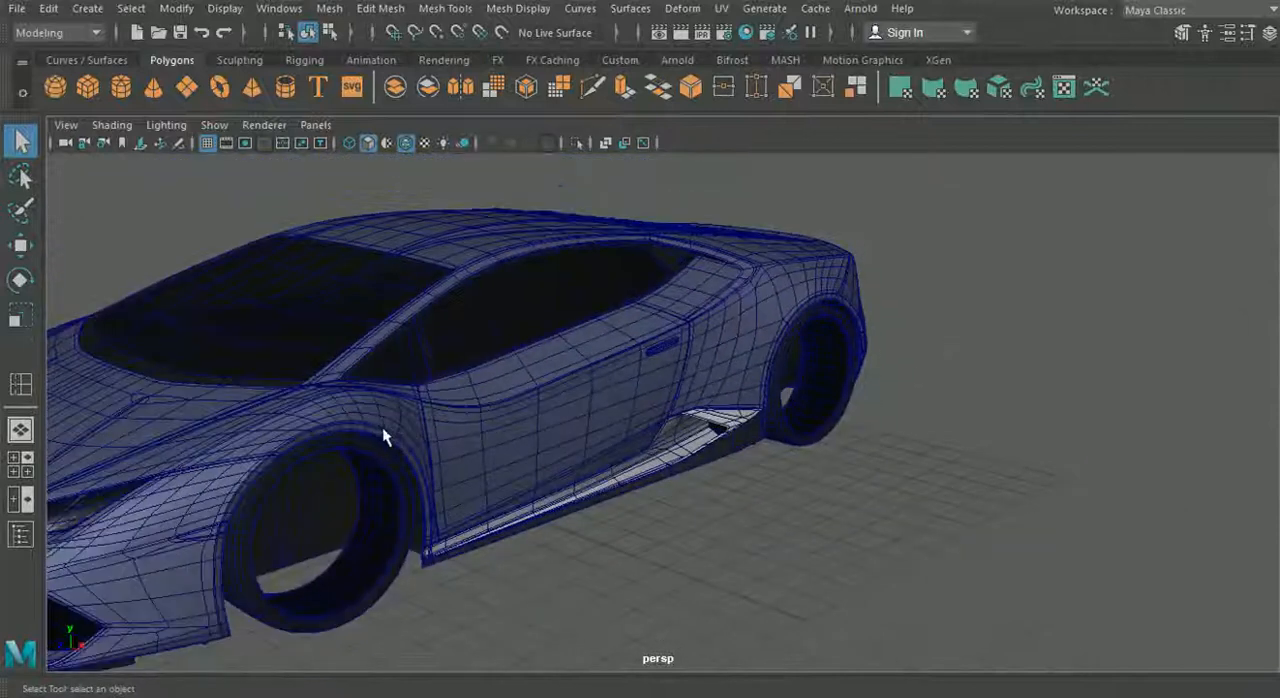
middle_click_drag(407, 440, 531, 466, "alt")
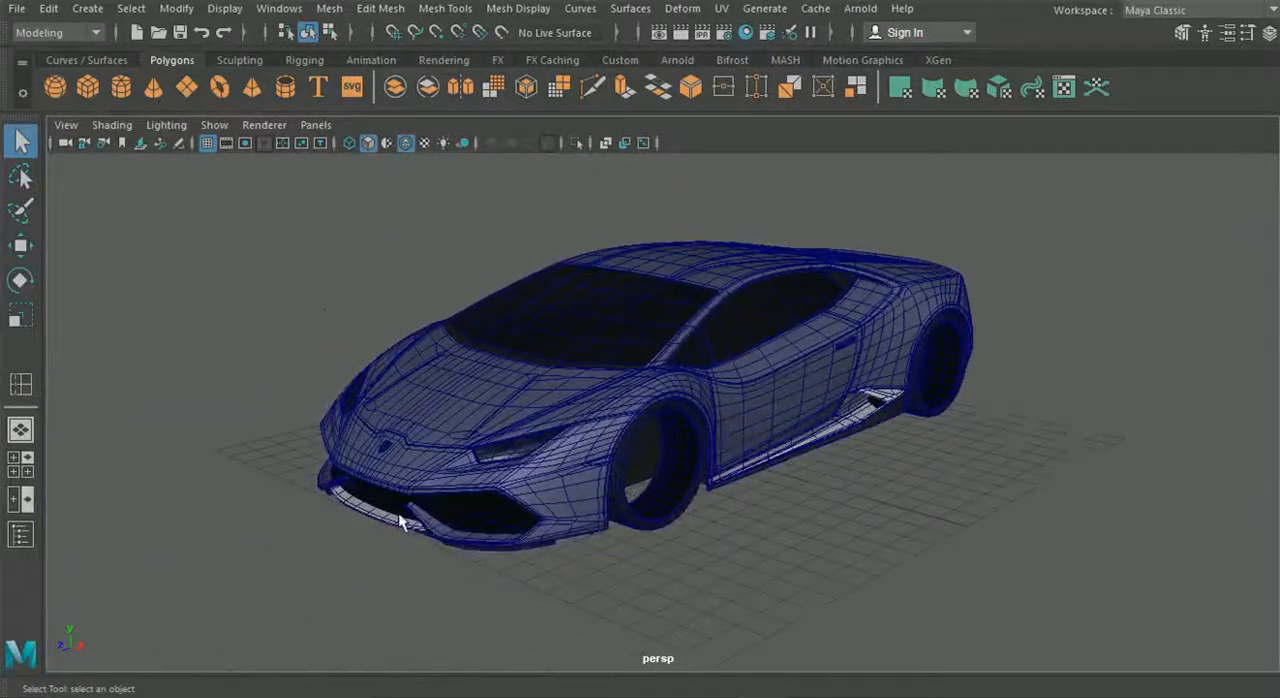
left_click_drag(953, 449, 658, 429, "alt")
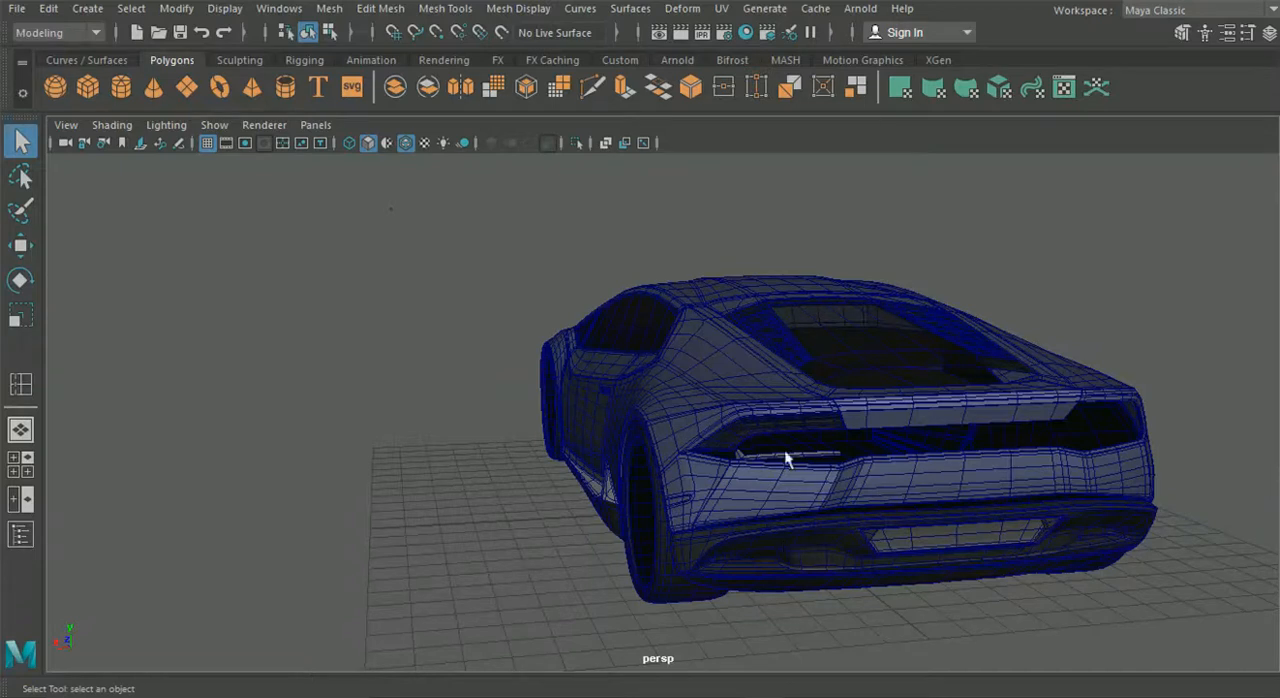
left_click_drag(512, 399, 617, 431, "alt")
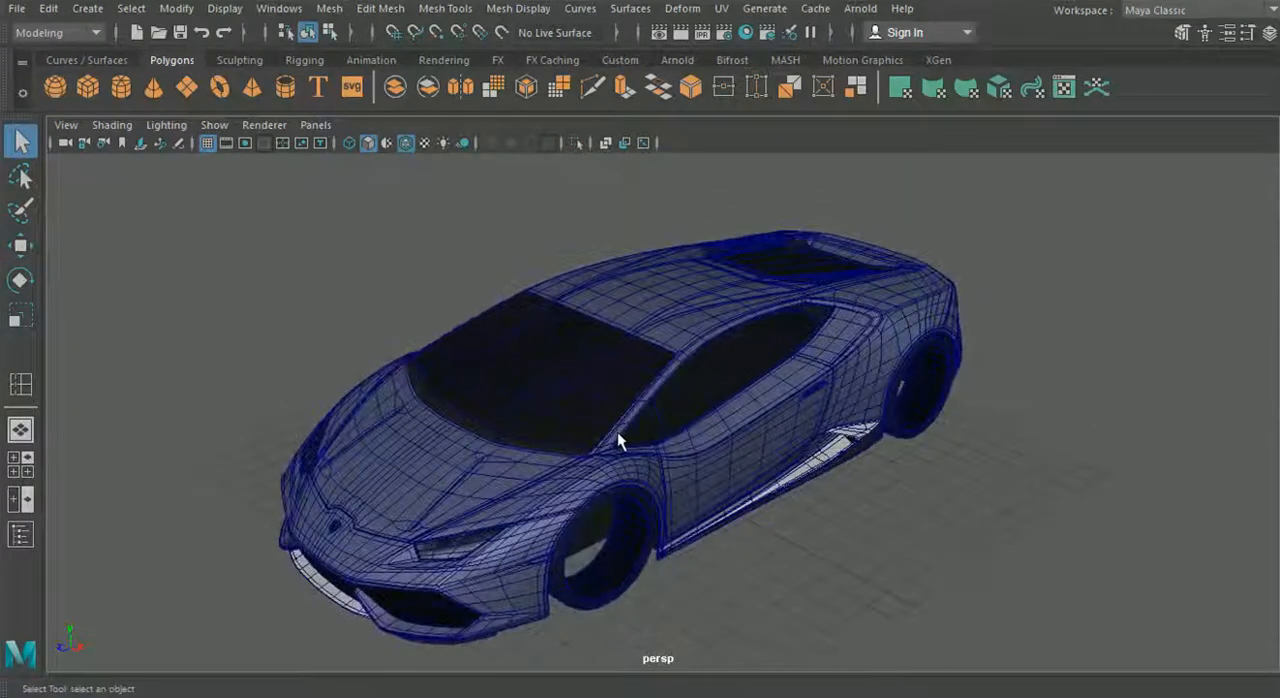